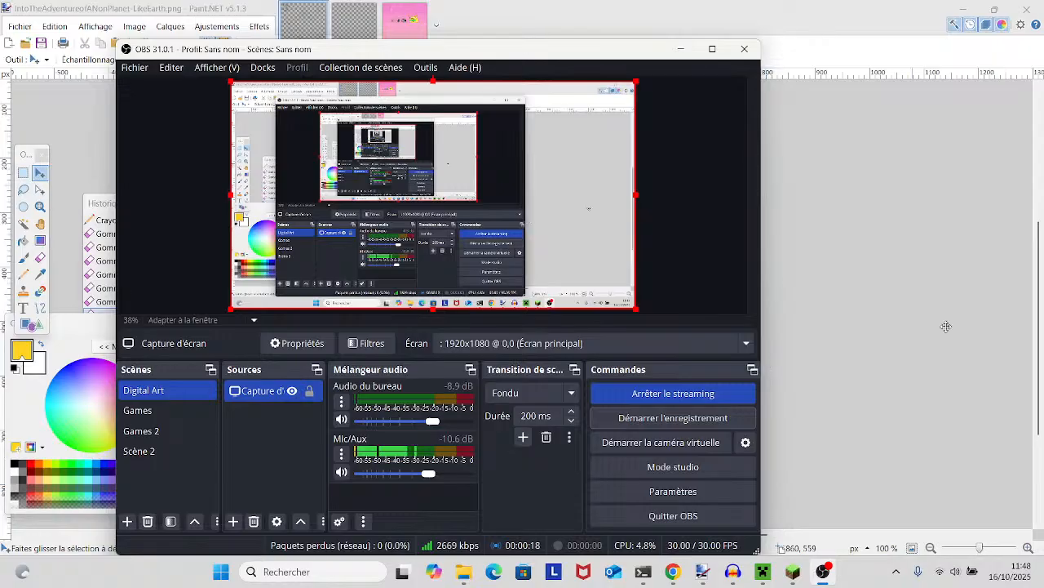
- Switch to Paint.NET and look over the whole line drawing, from the corner character down to the two figures on the hill
click(897, 342)
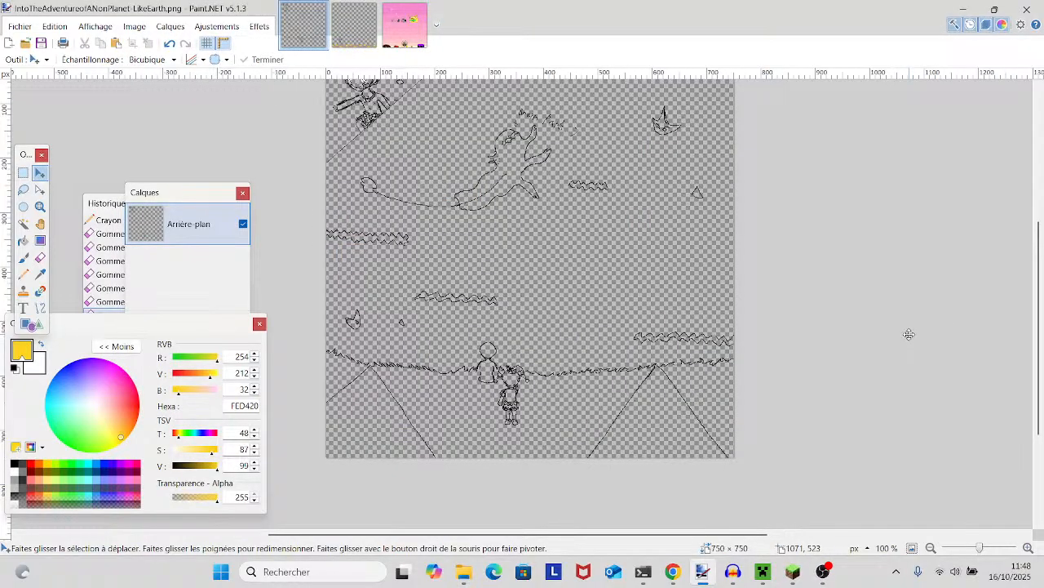
scroll(717, 315, up, 2)
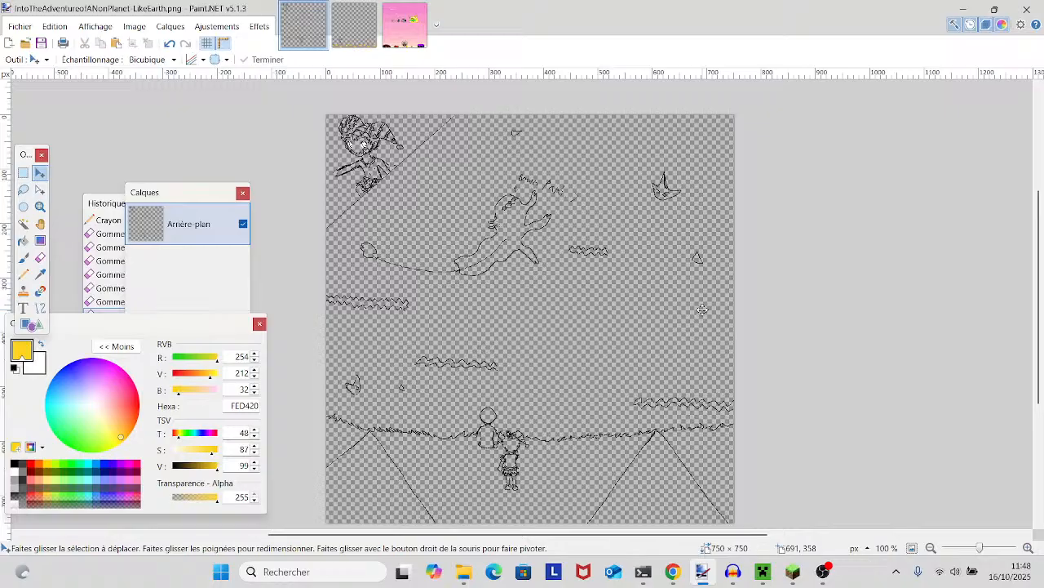
scroll(641, 274, down, 3)
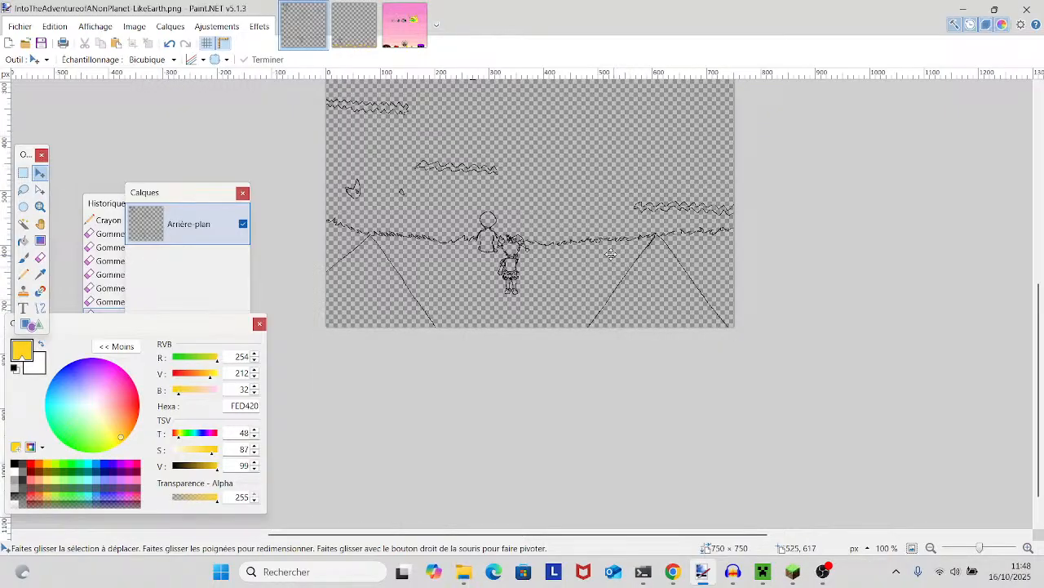
scroll(608, 252, up, 3)
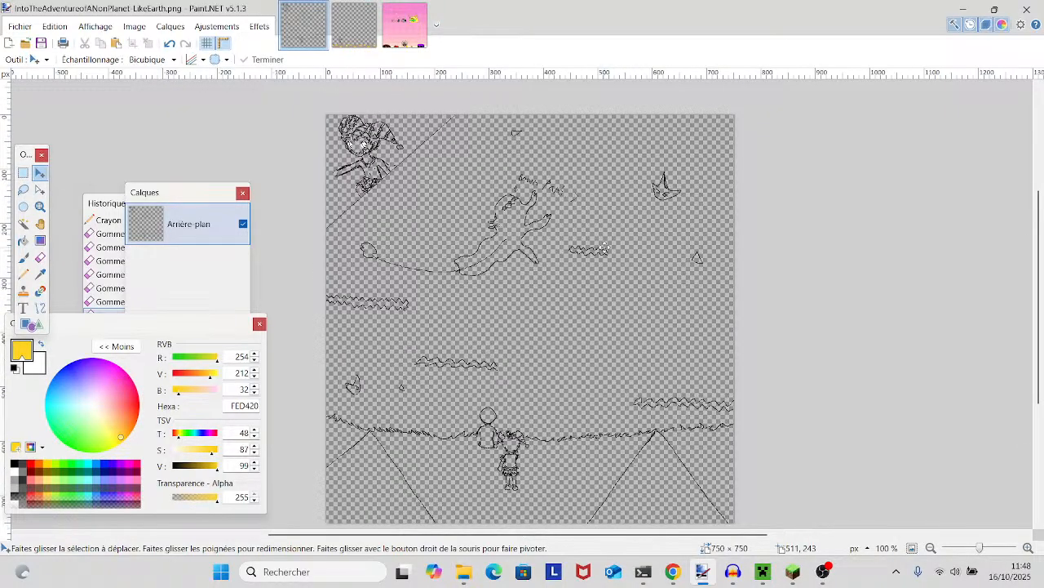
drag(714, 251, 646, 295)
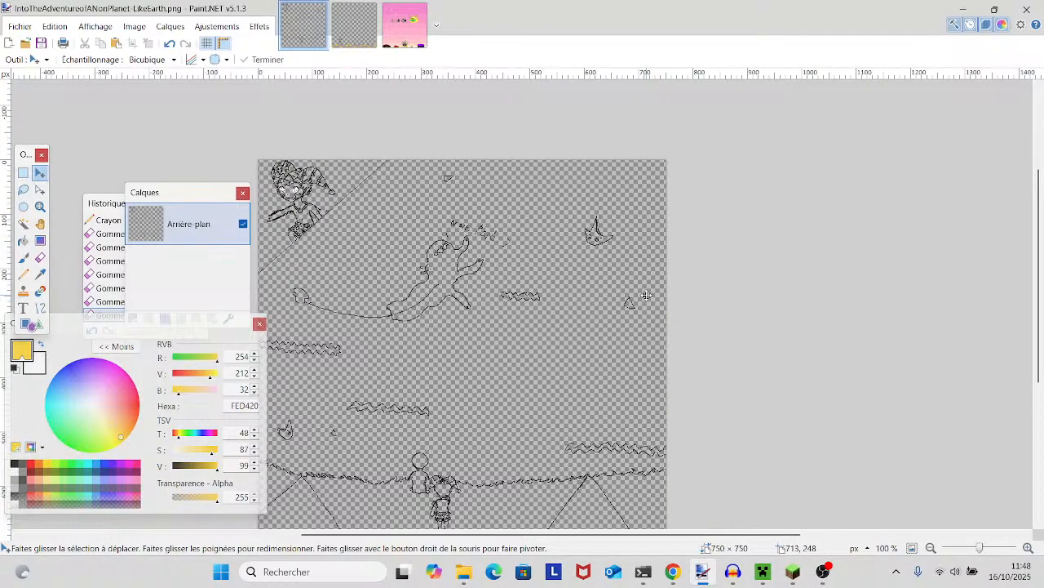
scroll(643, 292, up, 1)
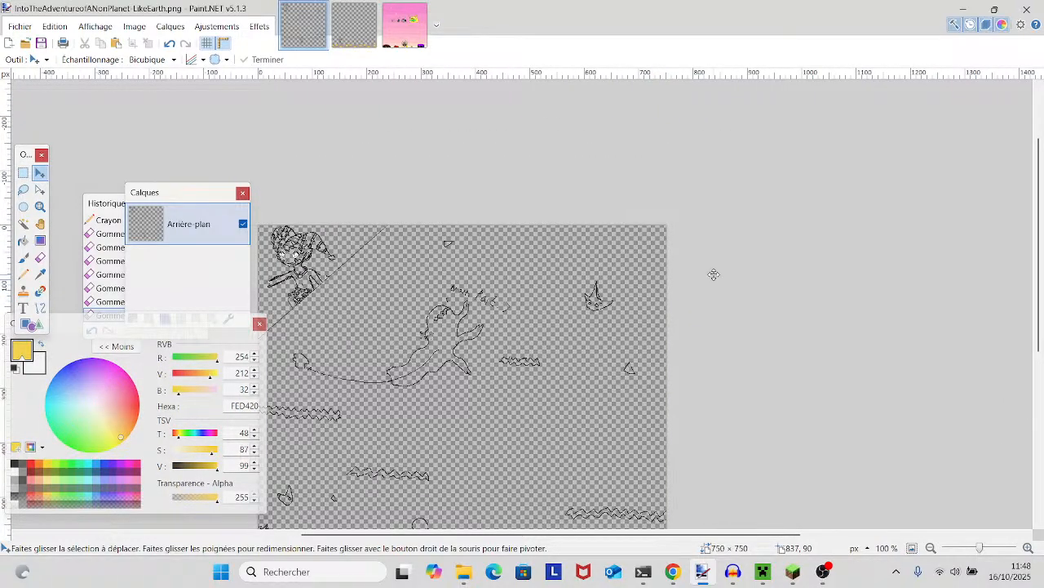
scroll(714, 275, down, 3)
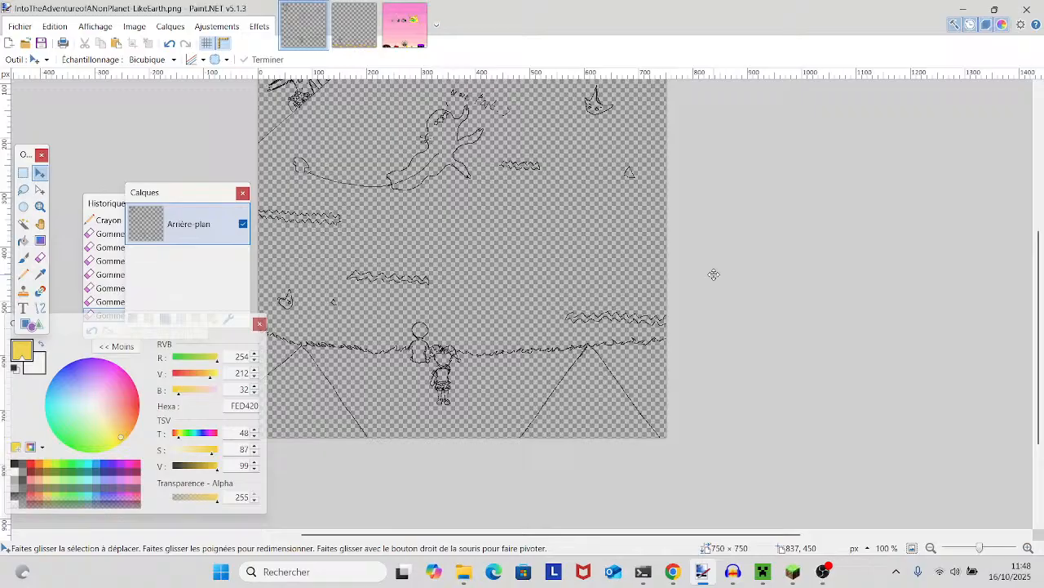
scroll(699, 284, up, 1)
scroll(723, 278, left, 1)
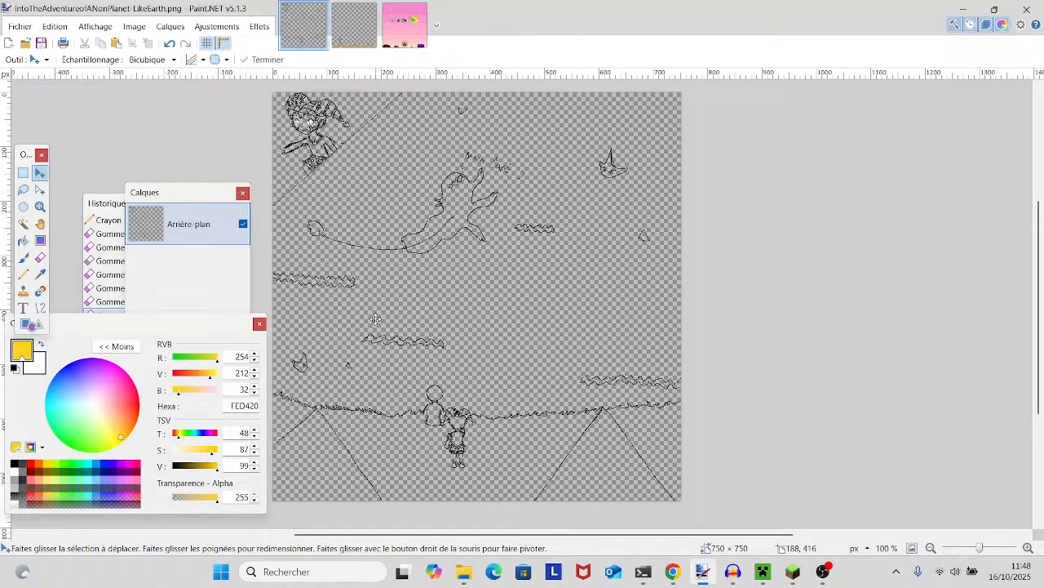
drag(376, 321, 401, 296)
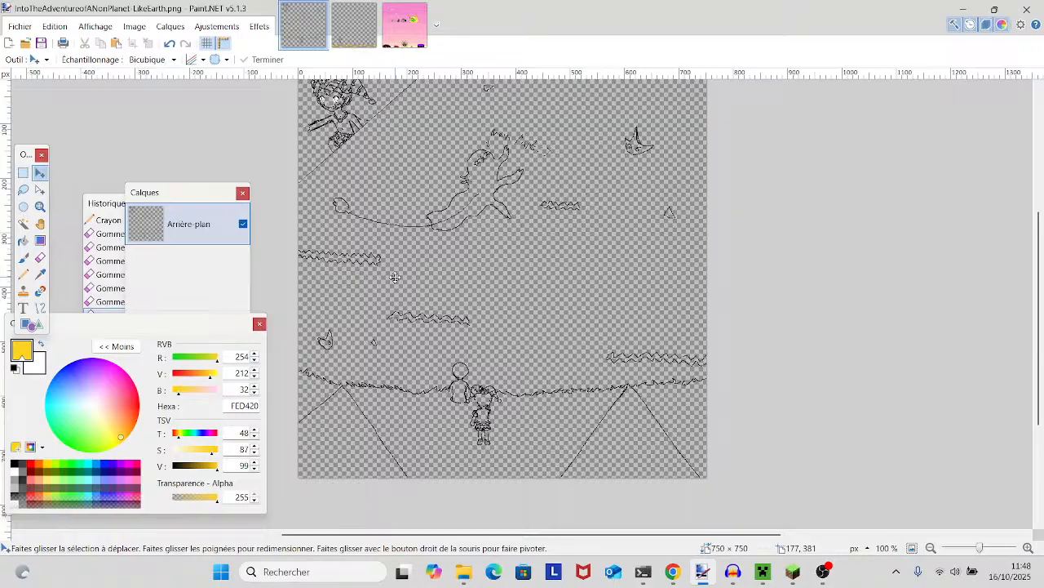
scroll(394, 278, up, 1)
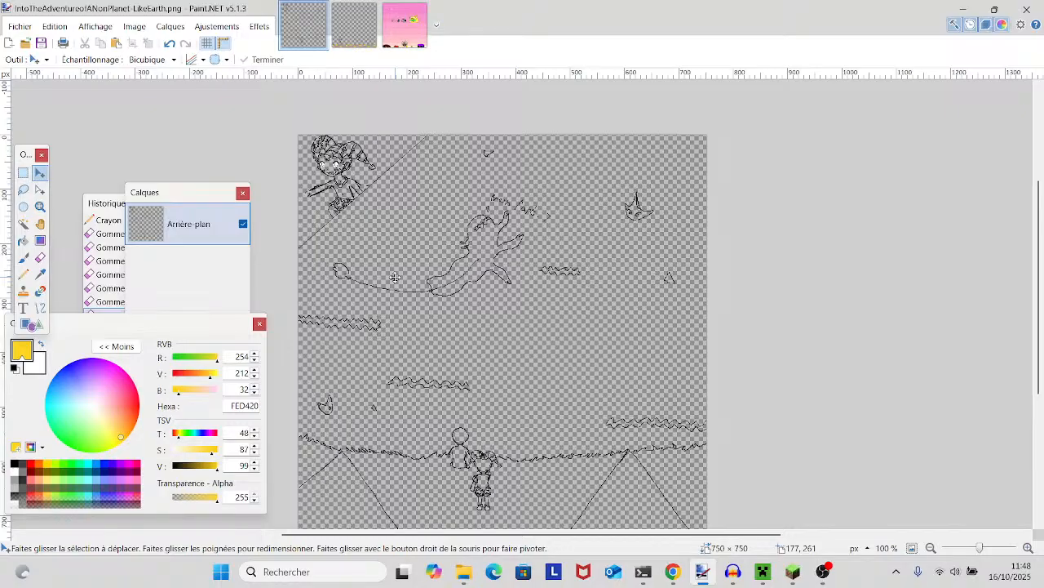
- Draw a black wavy cloud outline about 43 px wide with the Pencil, just right of the diagonal line beside the jester-hatted character
click(993, 549)
click(993, 549)
click(992, 549)
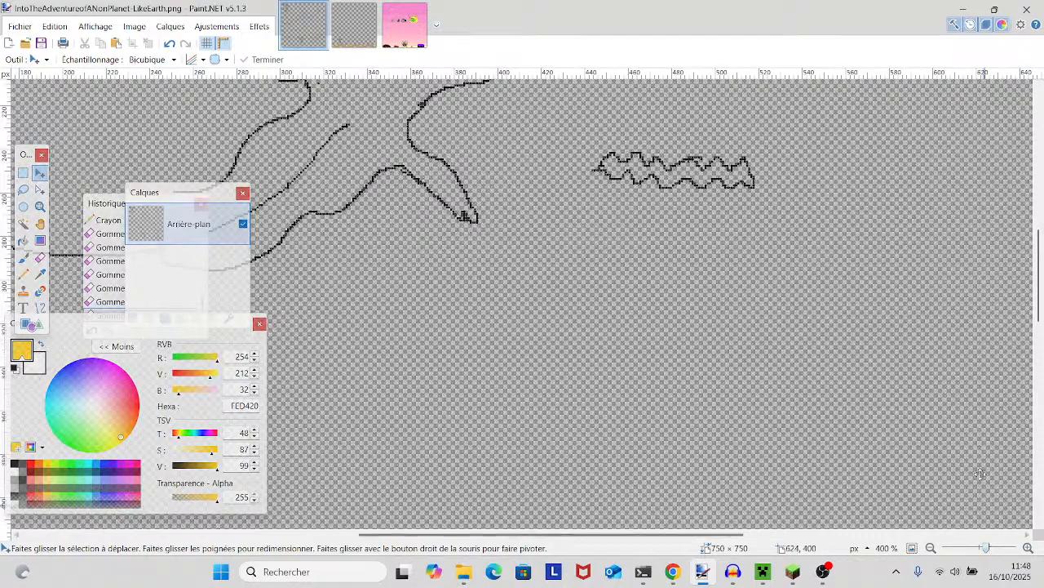
drag(969, 438, 711, 425)
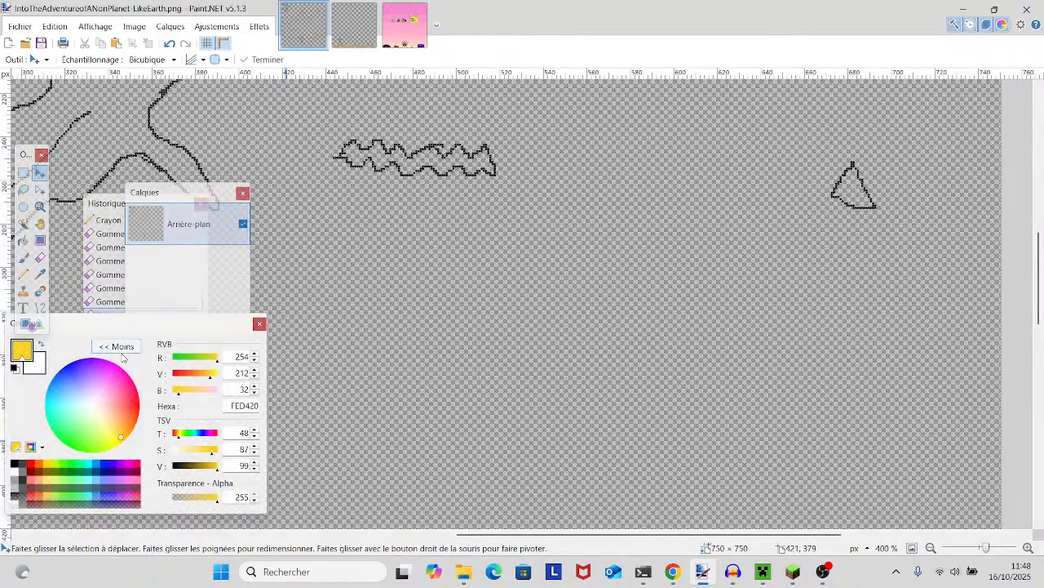
click(24, 275)
click(15, 463)
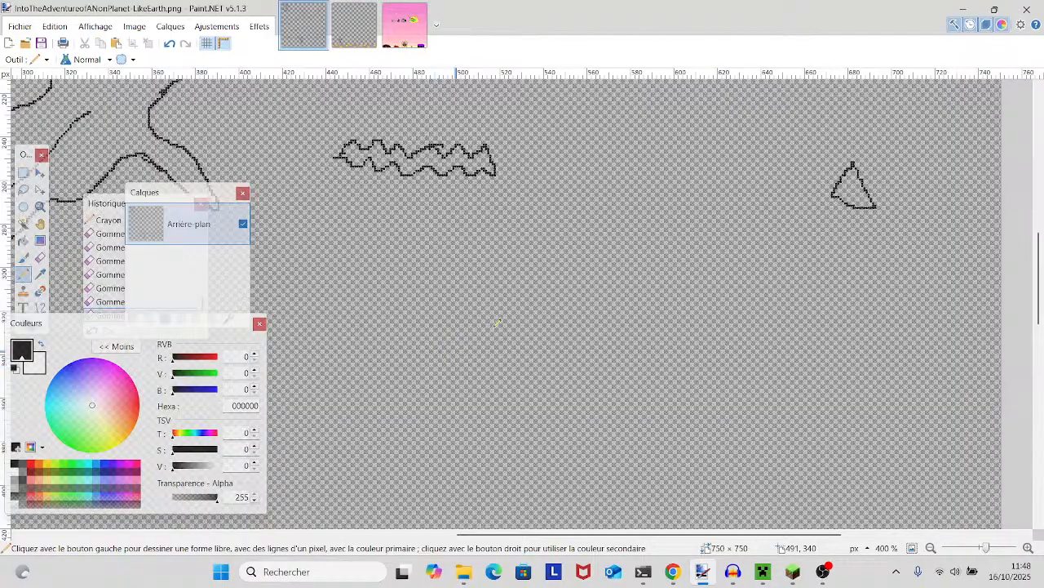
scroll(566, 303, up, 10)
scroll(436, 300, left, 5)
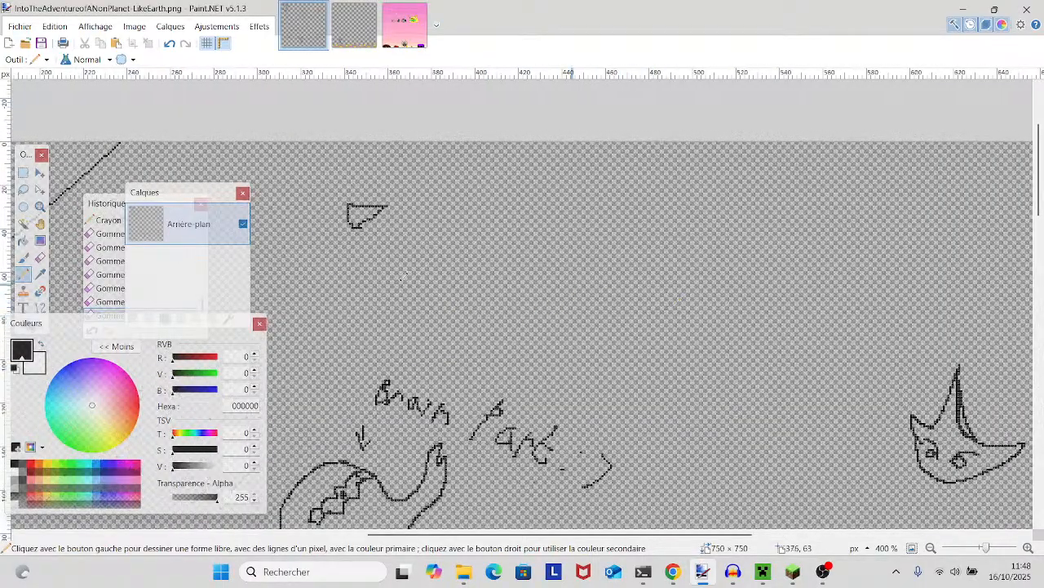
scroll(331, 282, left, 5)
scroll(354, 261, left, 5)
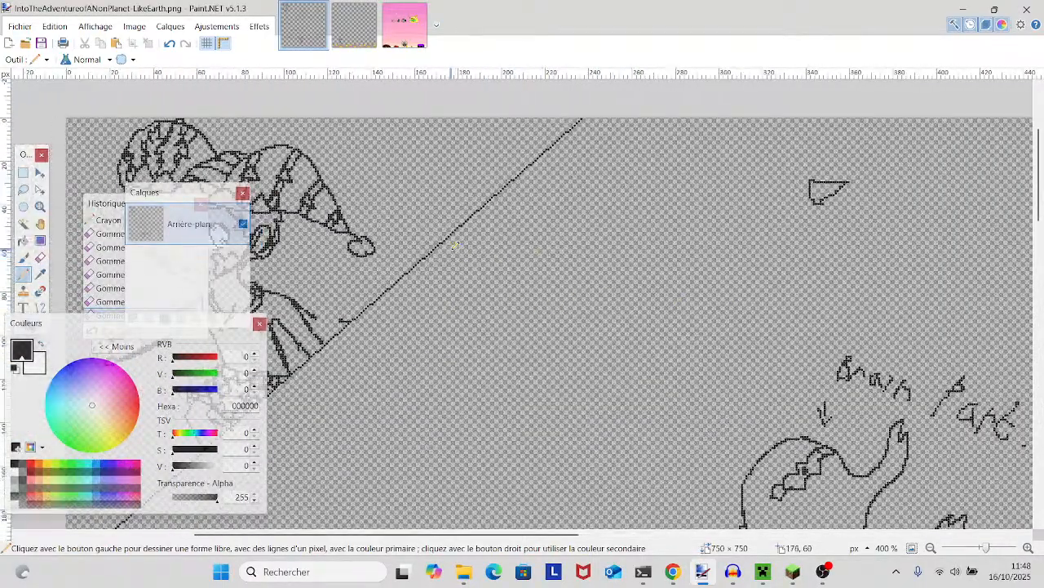
click(457, 264)
mouse_move(463, 263)
mouse_down()
mouse_move(531, 267)
mouse_move(539, 278)
mouse_move(464, 280)
mouse_move(460, 269)
mouse_move(447, 274)
mouse_move(455, 265)
mouse_move(422, 282)
mouse_move(527, 251)
mouse_up()
drag(454, 272, 497, 268)
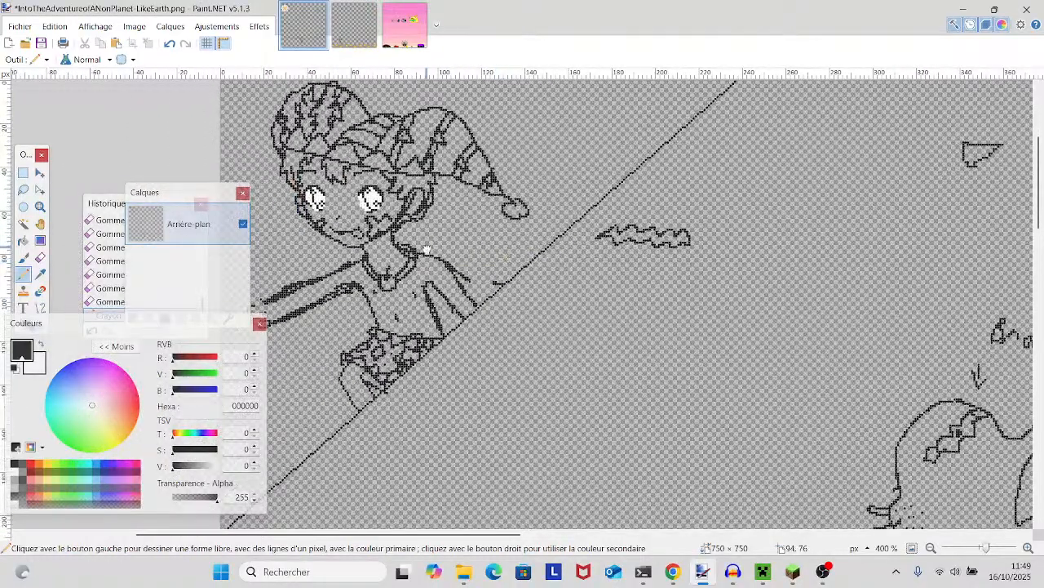
- Examine the line art up close across the canvas, including the jester-hatted character, the hill, the two figures and the clouds
drag(427, 250, 462, 248)
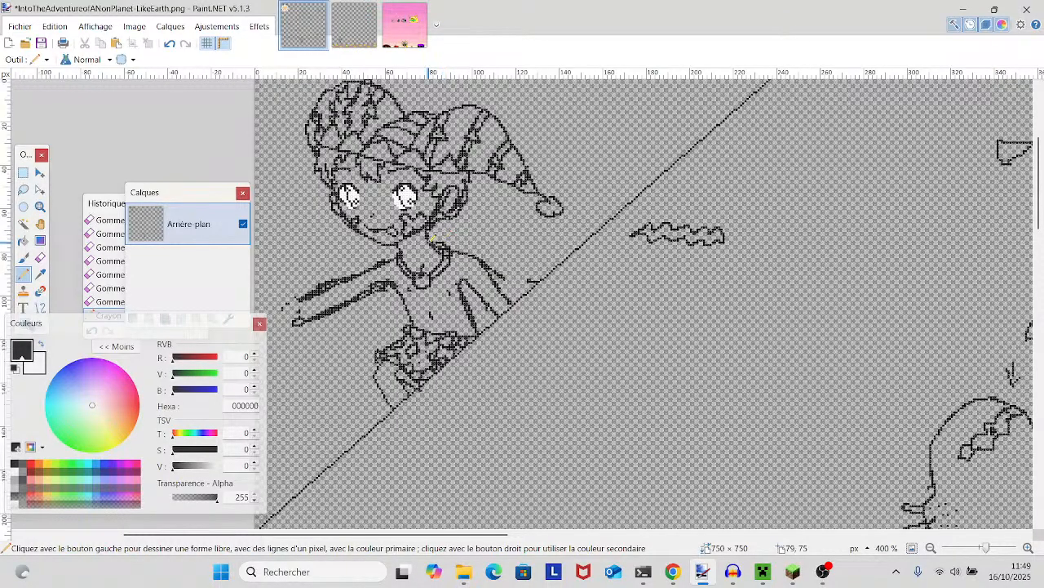
scroll(434, 239, up, 3)
scroll(433, 238, down, 2)
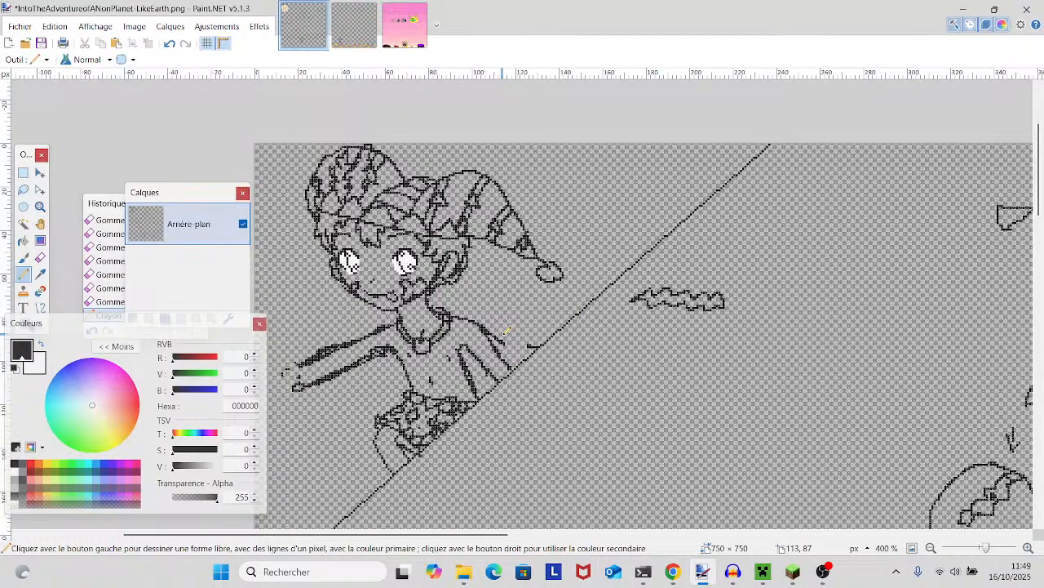
scroll(504, 327, down, 20)
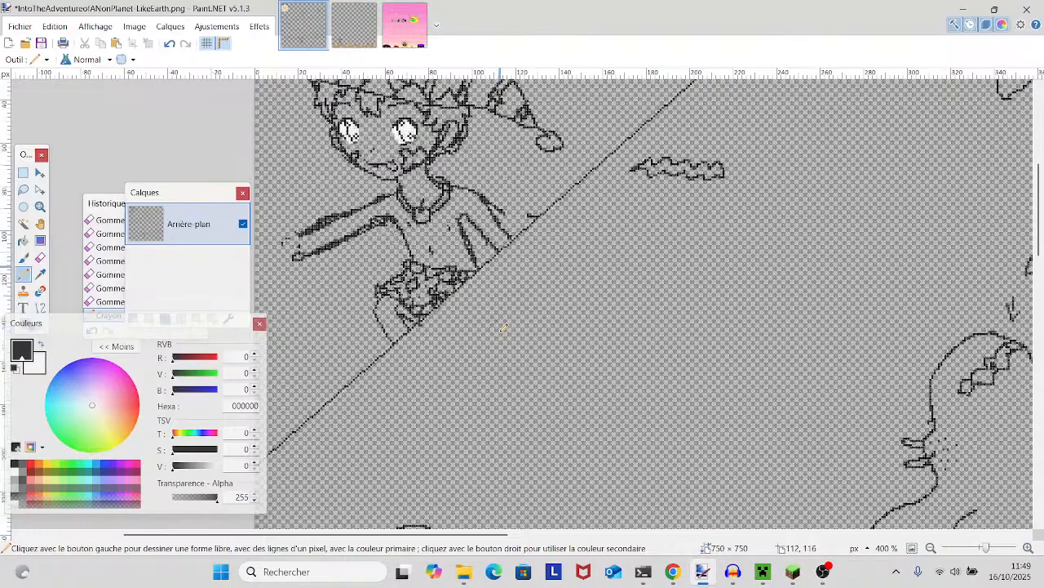
scroll(495, 321, down, 15)
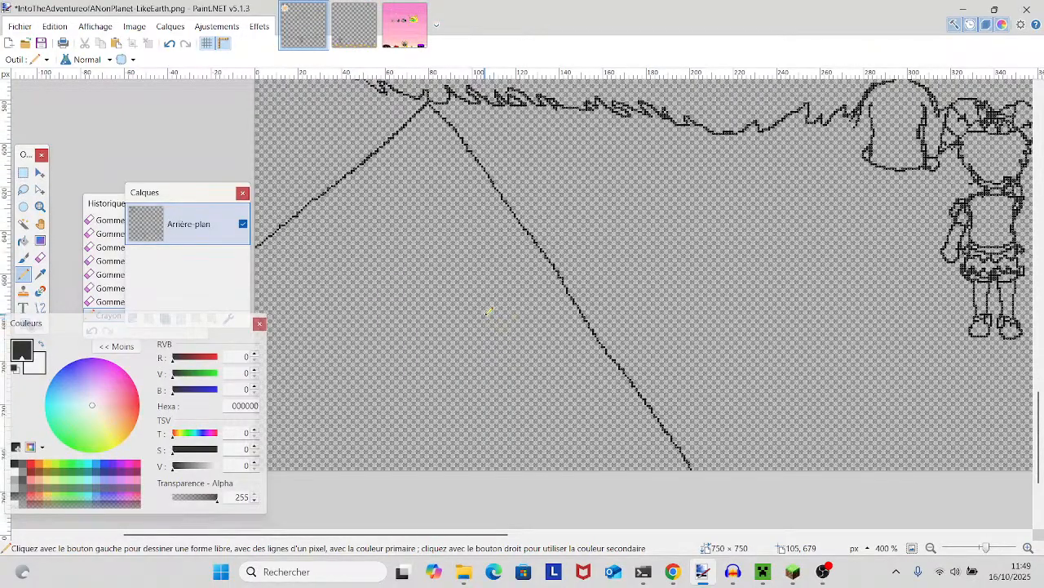
scroll(491, 302, down, 2)
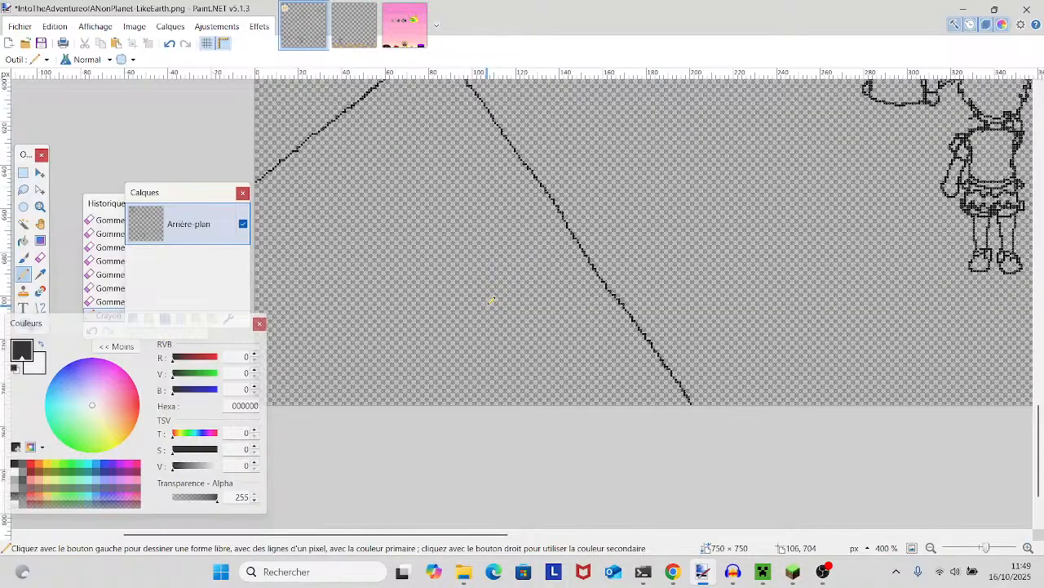
scroll(490, 296, up, 3)
drag(664, 287, 356, 351)
drag(564, 275, 362, 311)
drag(505, 272, 546, 300)
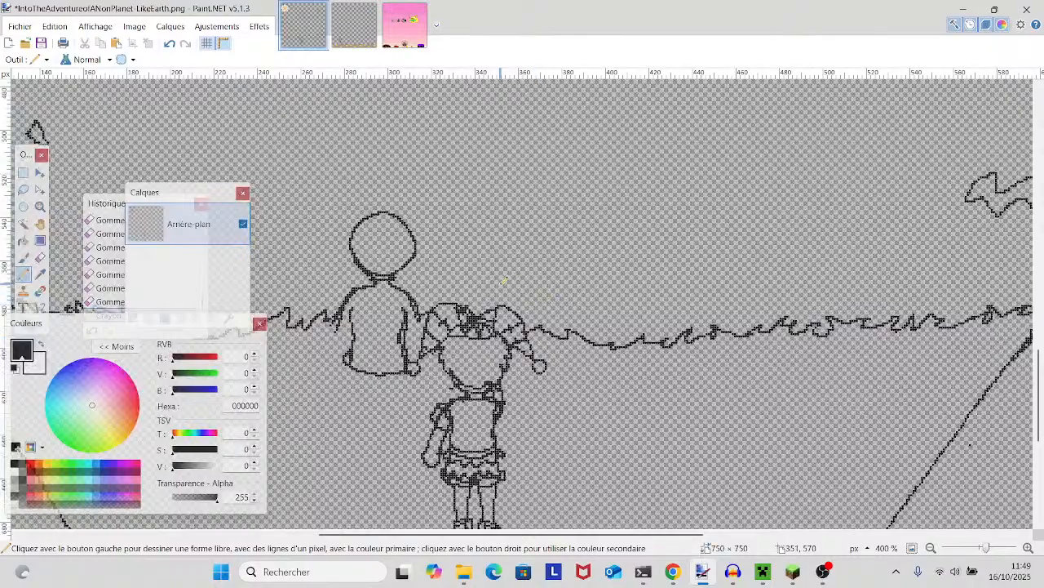
drag(473, 279, 750, 351)
drag(386, 280, 890, 380)
drag(725, 325, 718, 394)
drag(657, 348, 651, 497)
drag(821, 138, 333, 432)
drag(490, 159, 488, 336)
drag(980, 548, 976, 548)
drag(895, 474, 998, 547)
scroll(921, 462, up, 15)
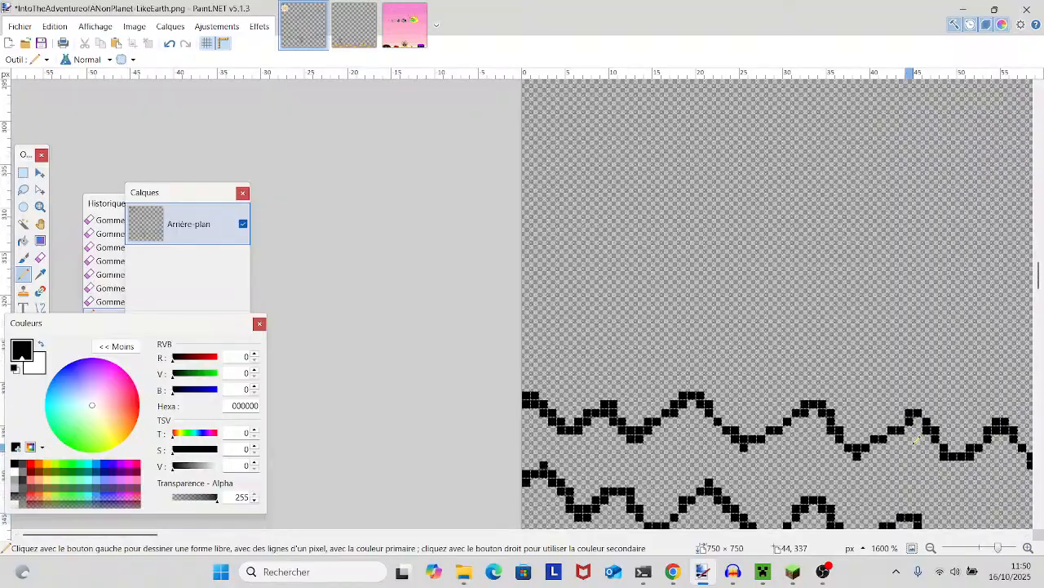
drag(909, 435, 729, 510)
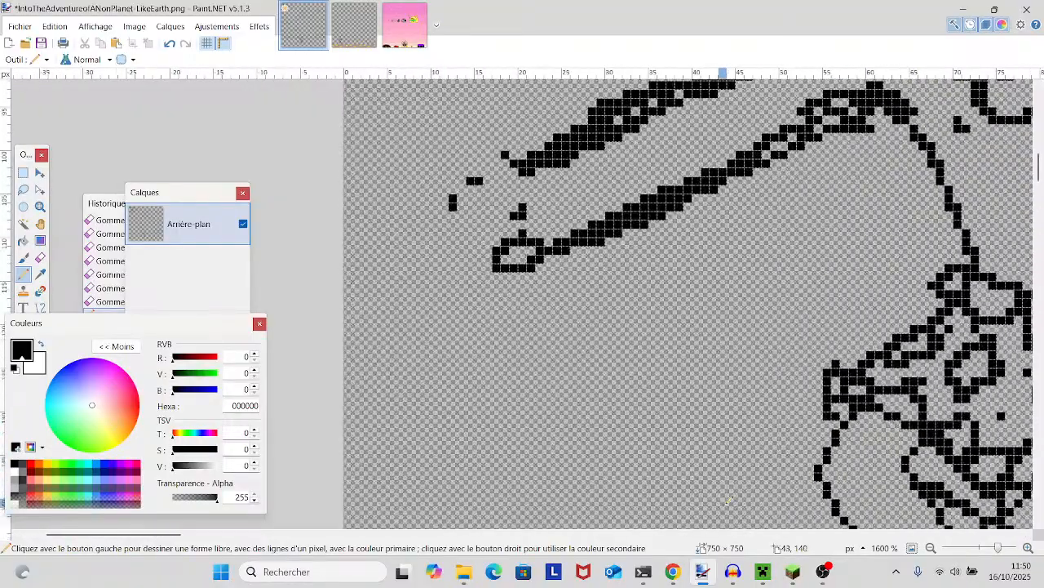
- Erase surplus pixels along the lower-left jawline of the jester-hatted character using the Eraser with a brush size of 1
drag(997, 549, 992, 552)
drag(913, 409, 769, 542)
drag(864, 392, 850, 453)
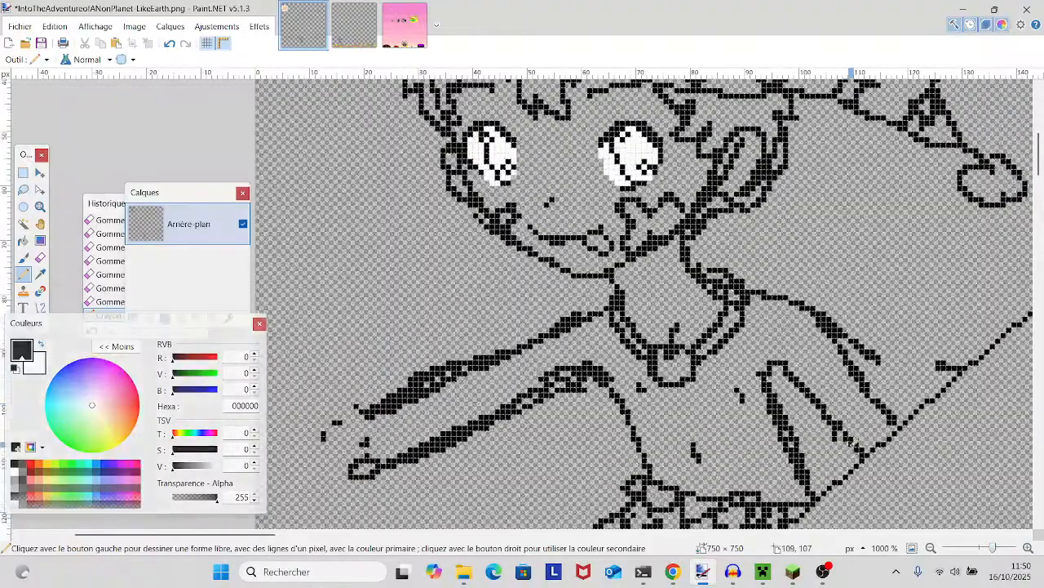
click(39, 257)
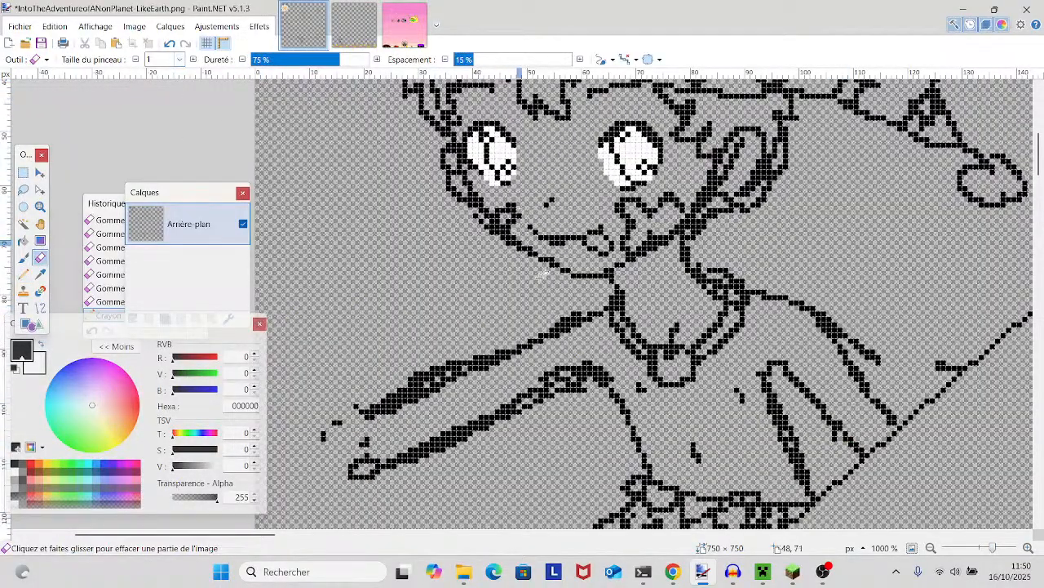
drag(993, 549, 998, 548)
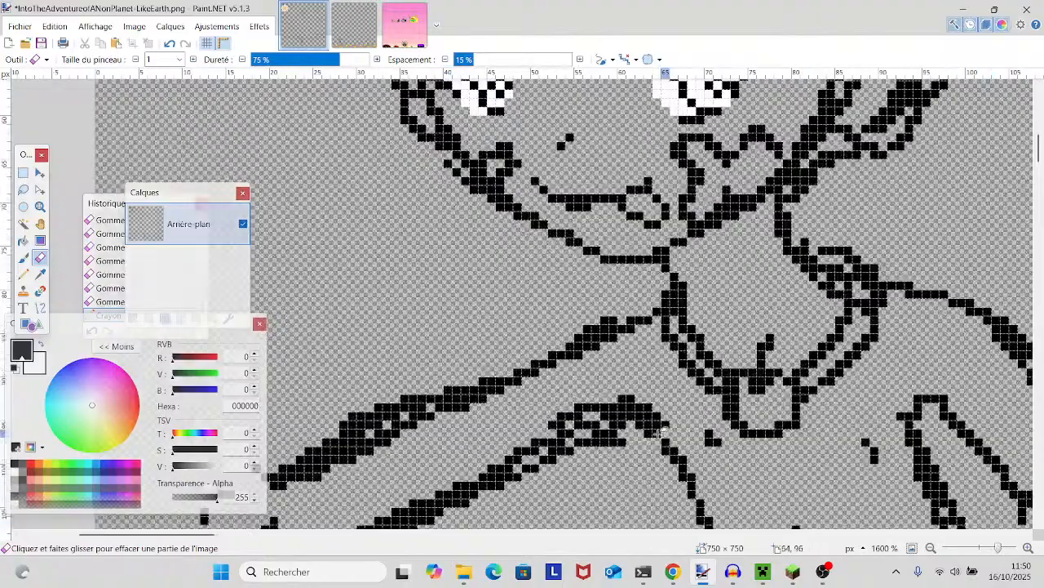
scroll(718, 453, up, 3)
click(572, 365)
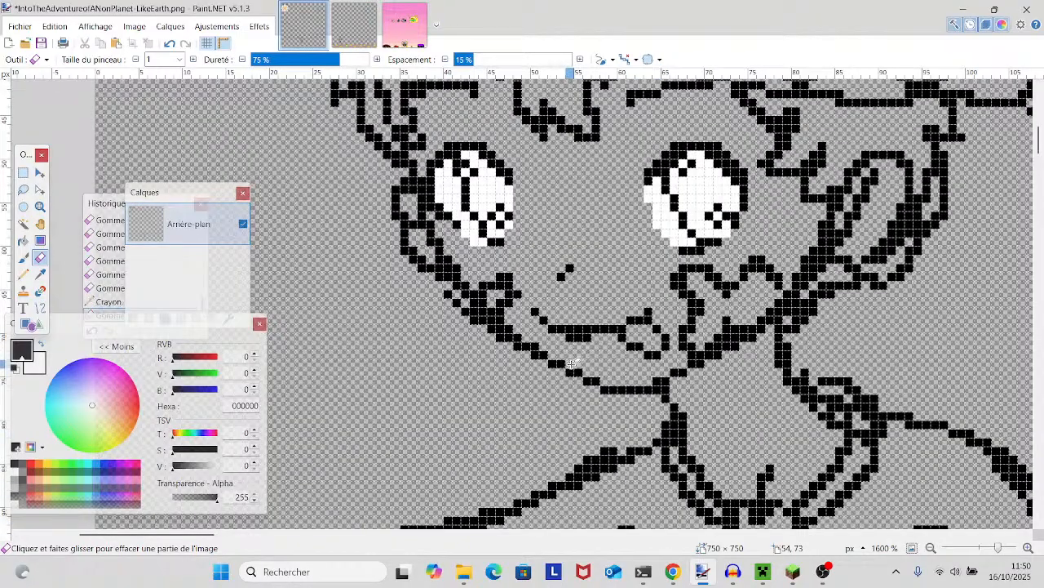
click(535, 336)
click(530, 340)
click(510, 331)
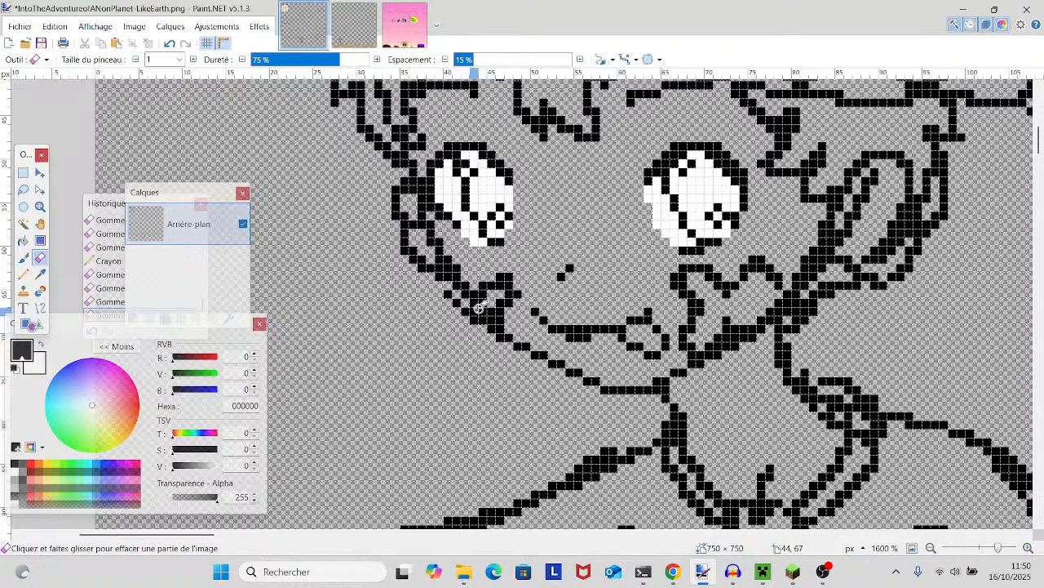
- Erase the extra pixels inside the small mark on the character's left-side cheek, undoing one misplaced erasure
click(477, 306)
click(169, 43)
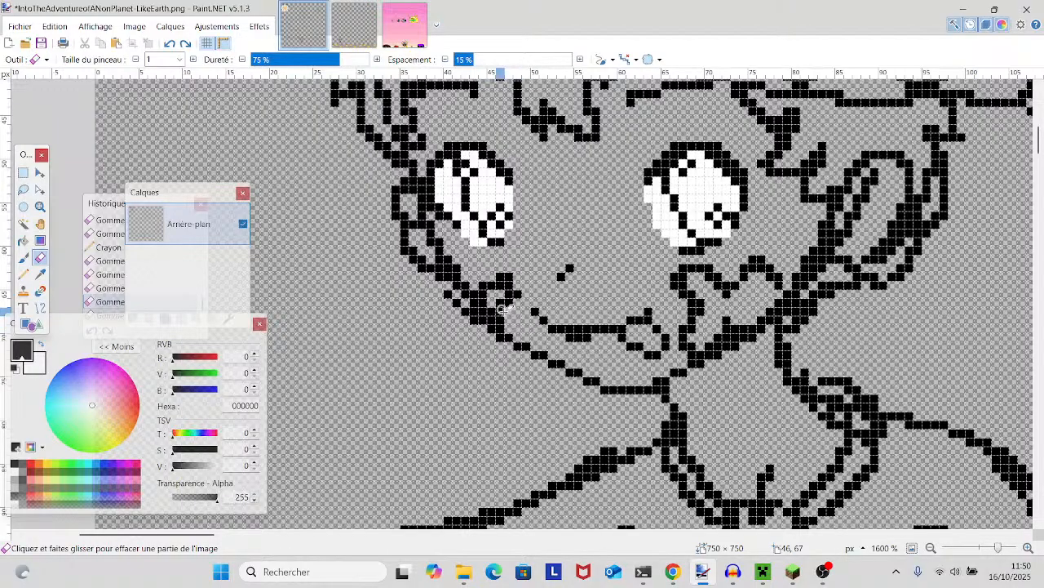
click(494, 310)
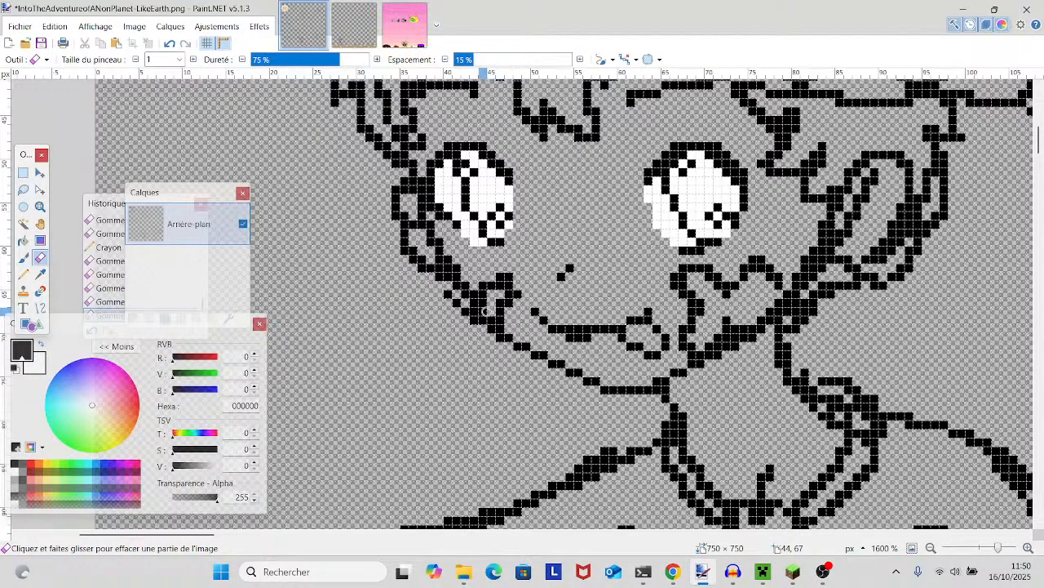
click(487, 295)
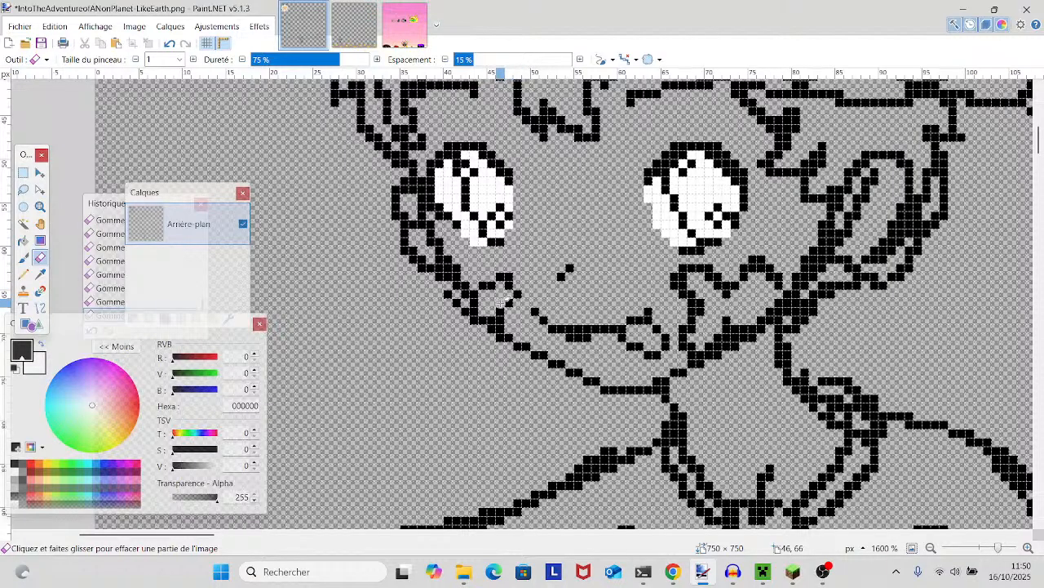
- Undo the last erasure, then erase surplus pixels on the left-side cheek outline and inside the character's right-side ear
scroll(492, 330, up, 1)
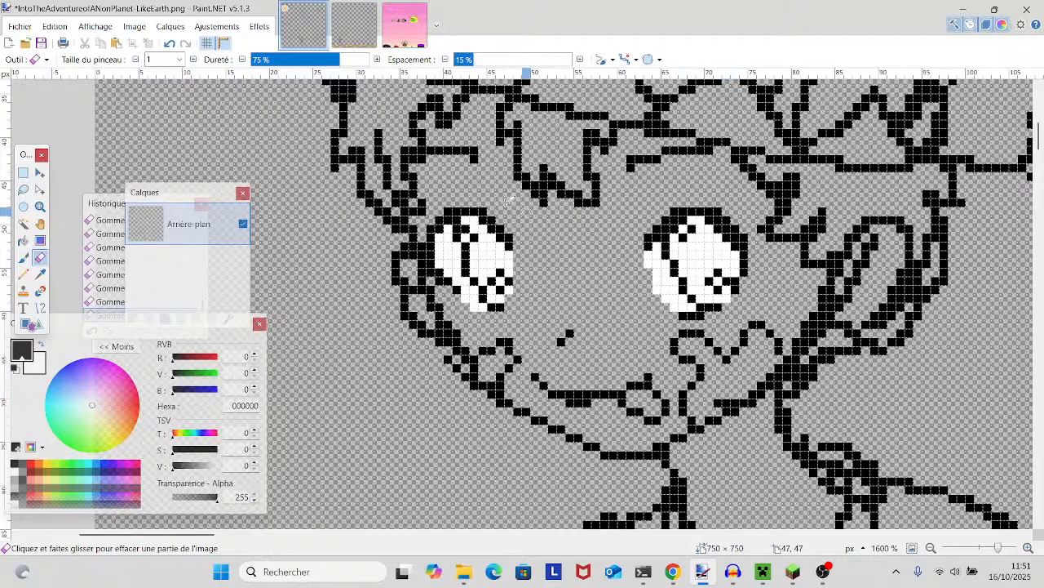
click(170, 44)
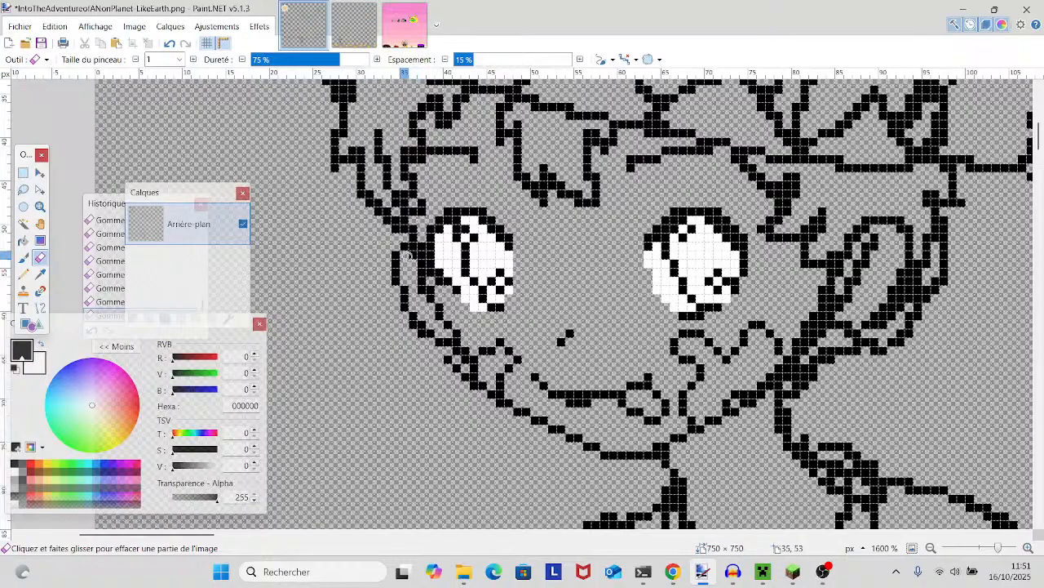
click(414, 324)
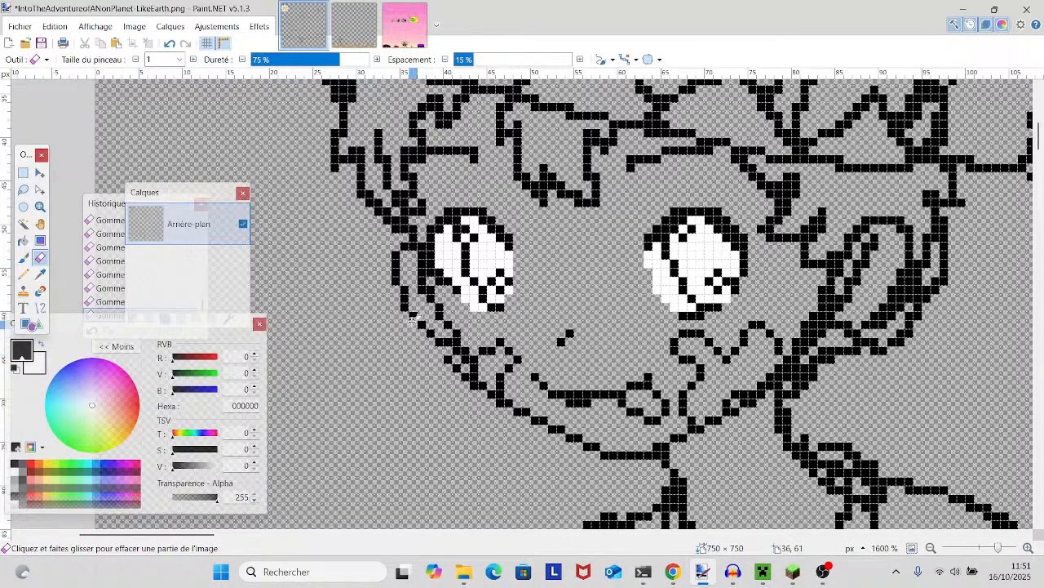
drag(891, 370, 797, 402)
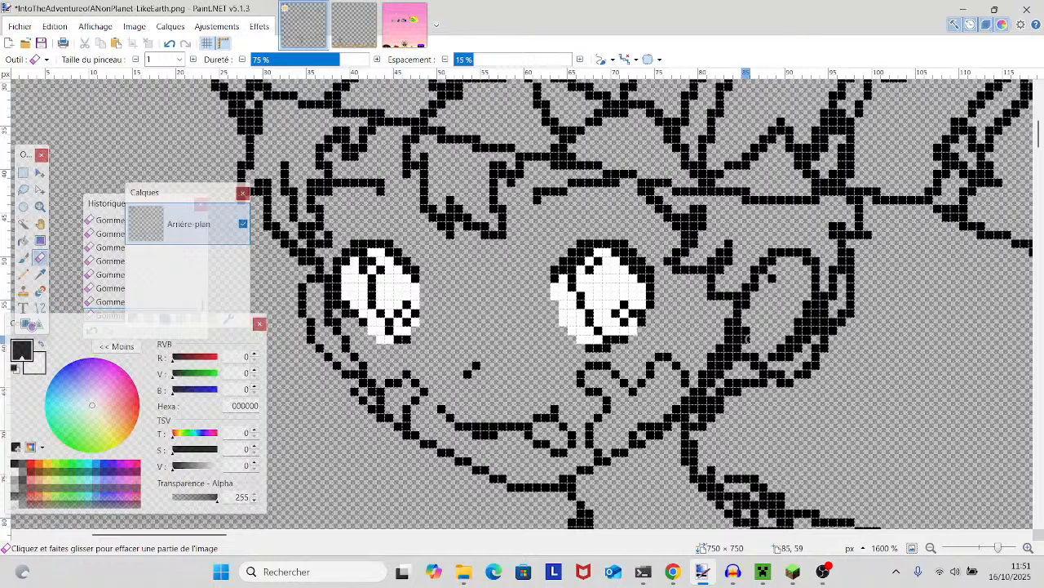
click(769, 279)
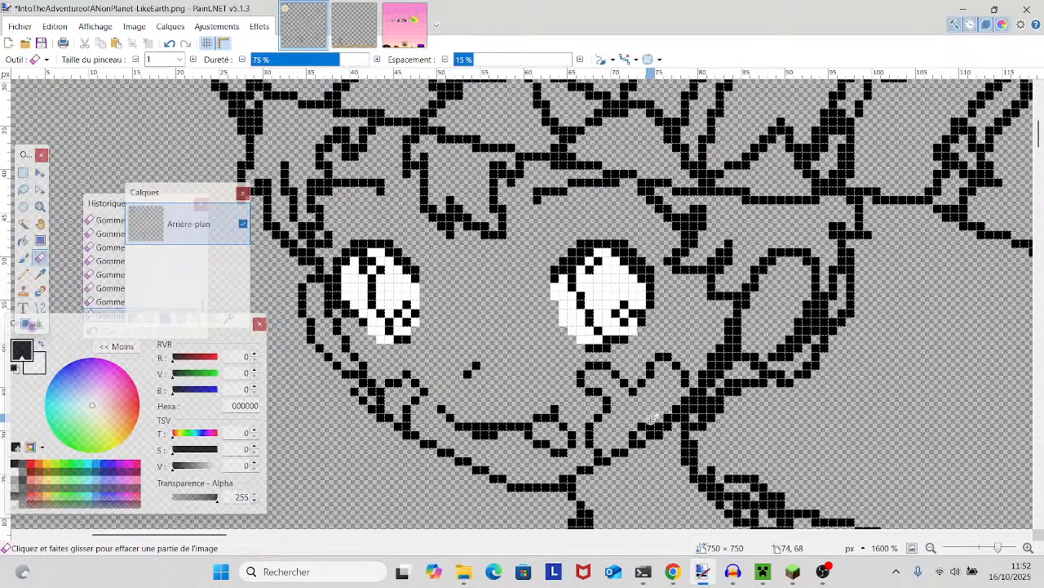
- Thin the character's right-side jawline between the chin and the ear with the Eraser
scroll(730, 385, down, 1)
scroll(651, 420, down, 1)
drag(652, 422, 524, 448)
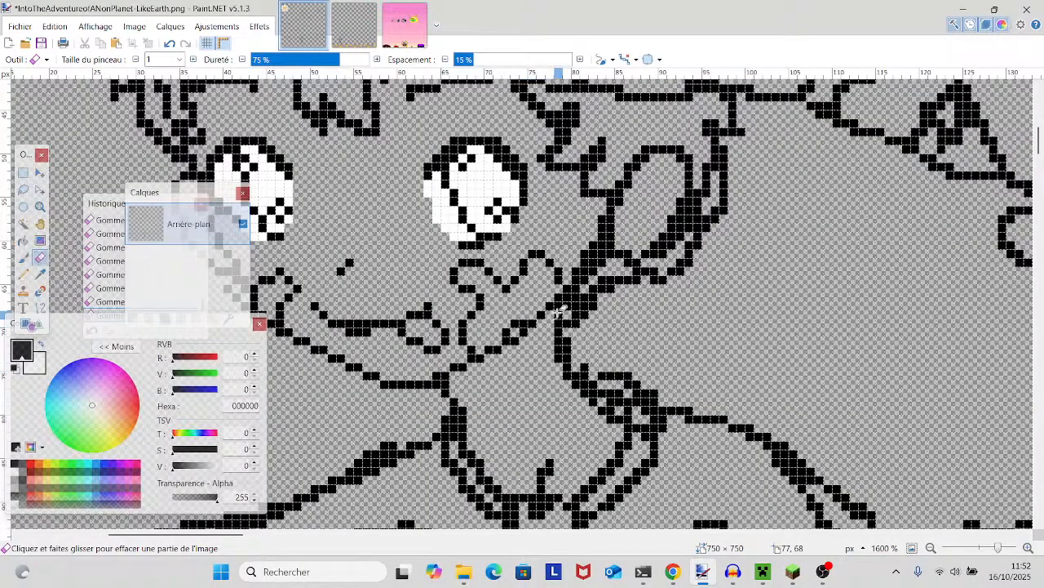
drag(584, 324, 550, 373)
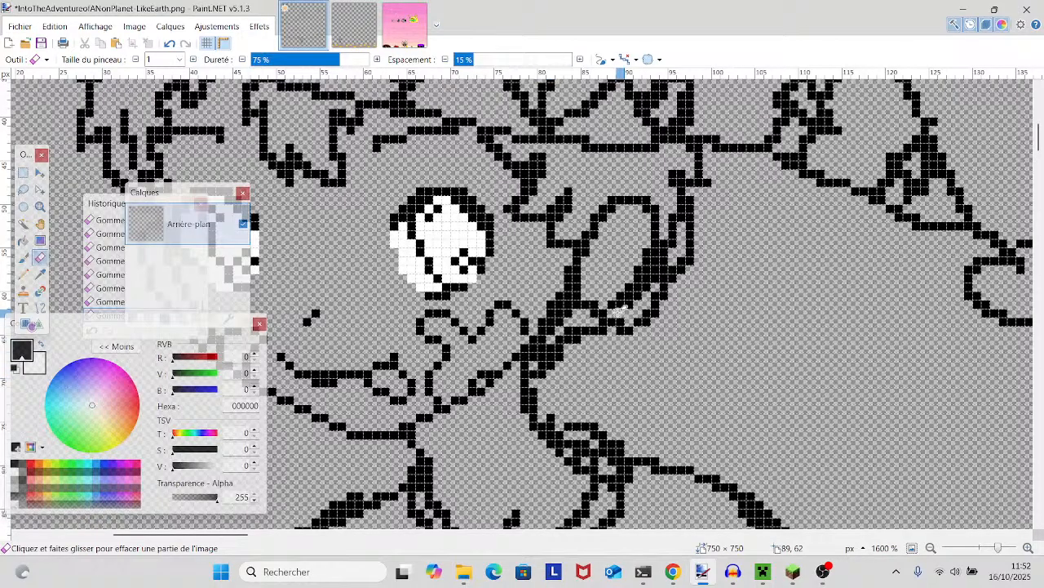
- Erase the extra pixels thickening the hair lock between the right-side eye and ear
drag(545, 308, 667, 365)
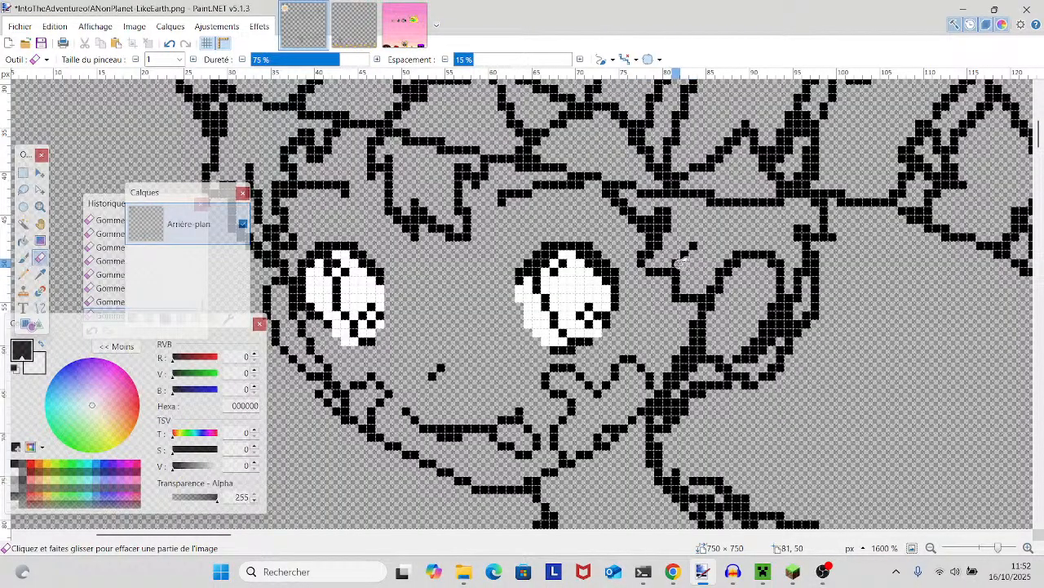
click(675, 297)
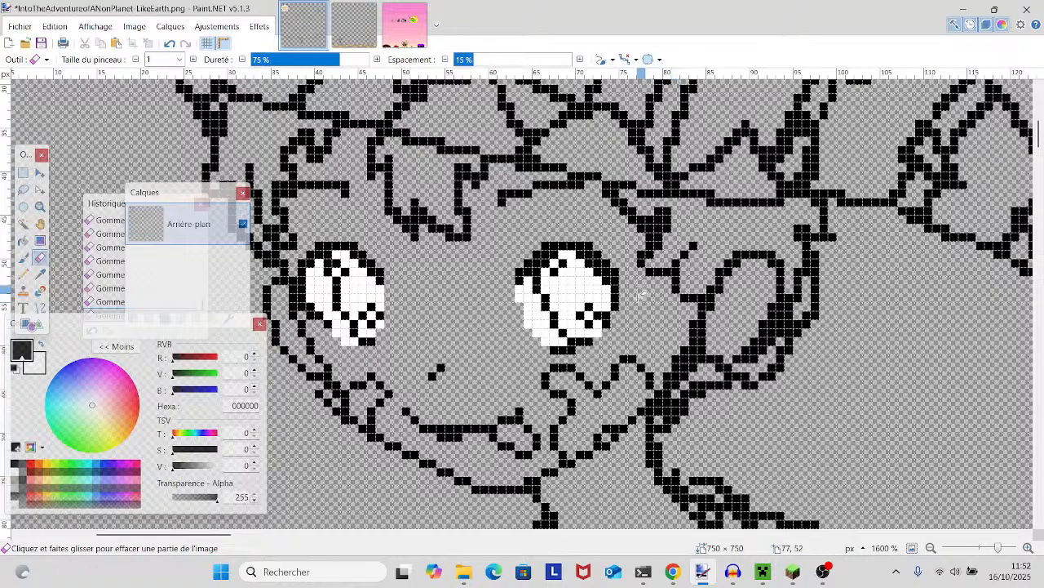
drag(632, 352, 642, 391)
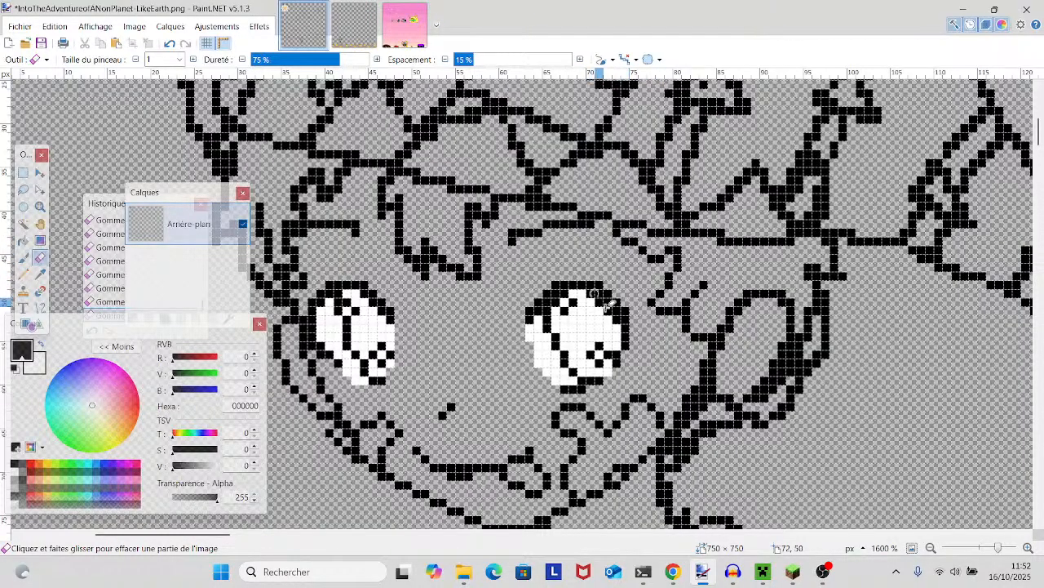
- Thin the jagged fringe lock in the middle of the forehead, undoing one misplaced erasure
scroll(601, 296, up, 2)
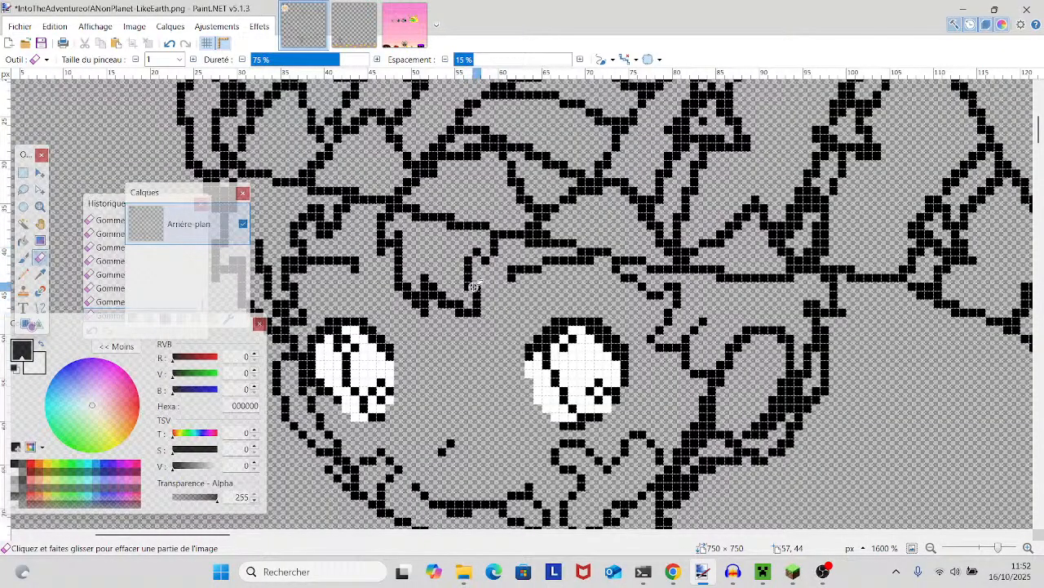
scroll(505, 306, down, 4)
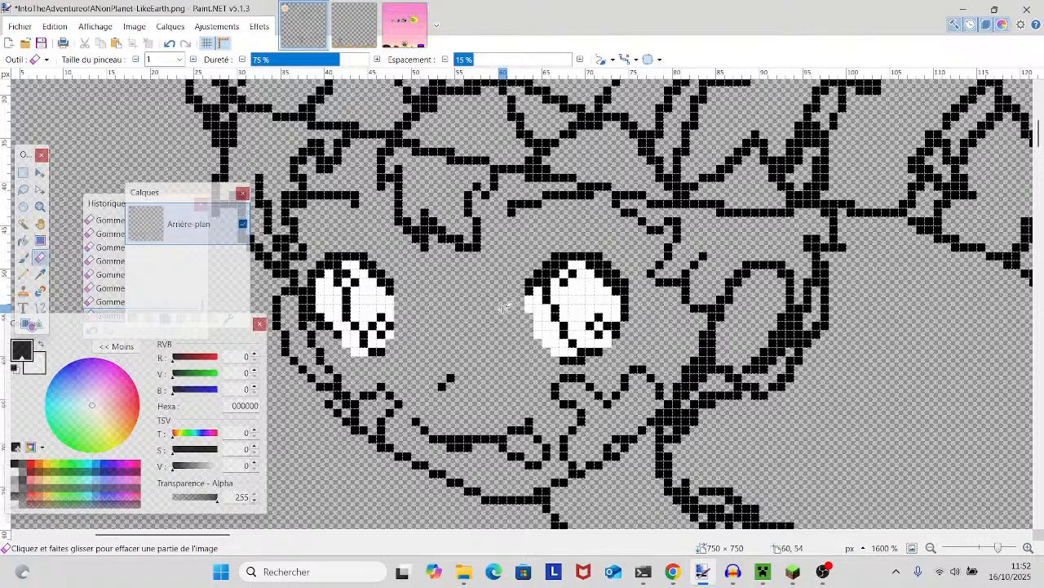
scroll(505, 307, left, 3)
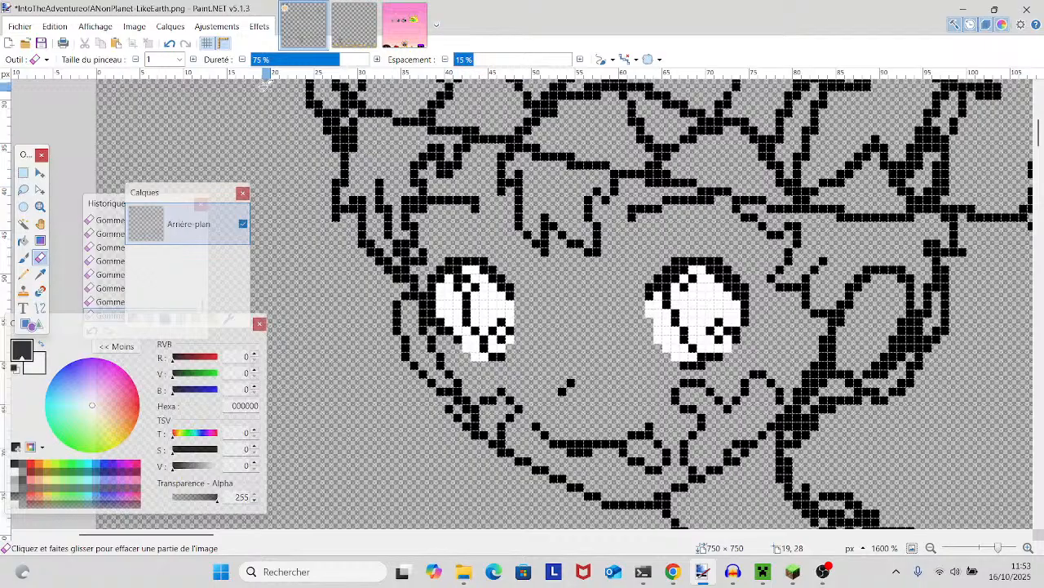
click(170, 44)
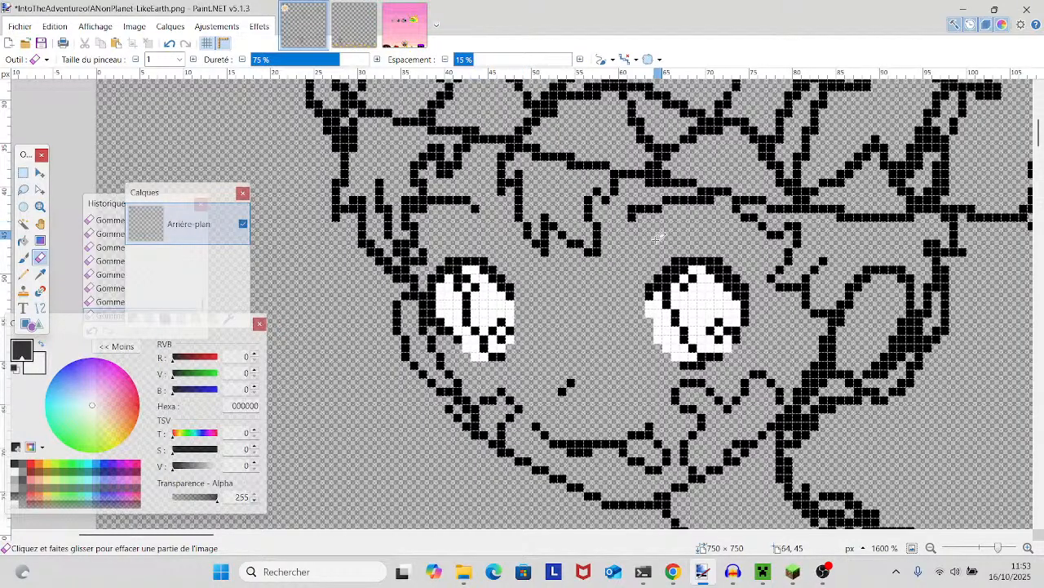
- Set the Eraser's brush size to 6 and thin the upper outline of the character's left-side arm
scroll(571, 291, down, 3)
scroll(571, 291, down, 3)
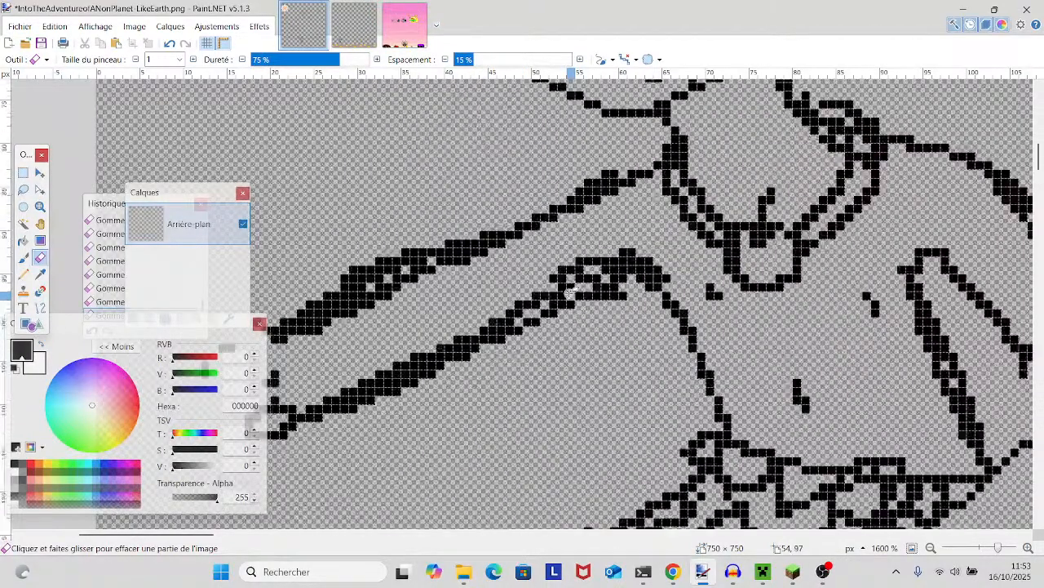
scroll(586, 305, right, 3)
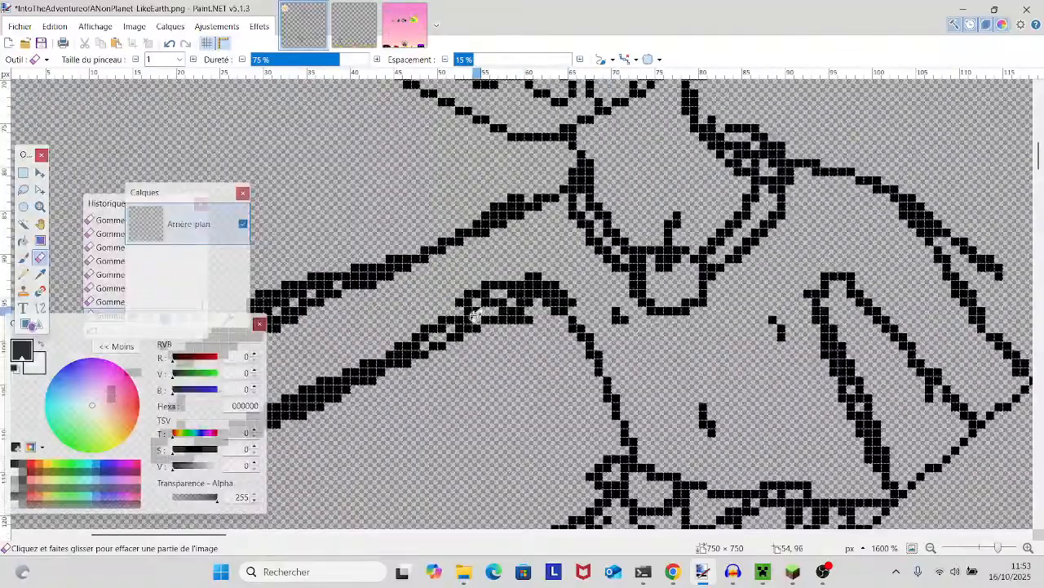
click(181, 63)
click(190, 141)
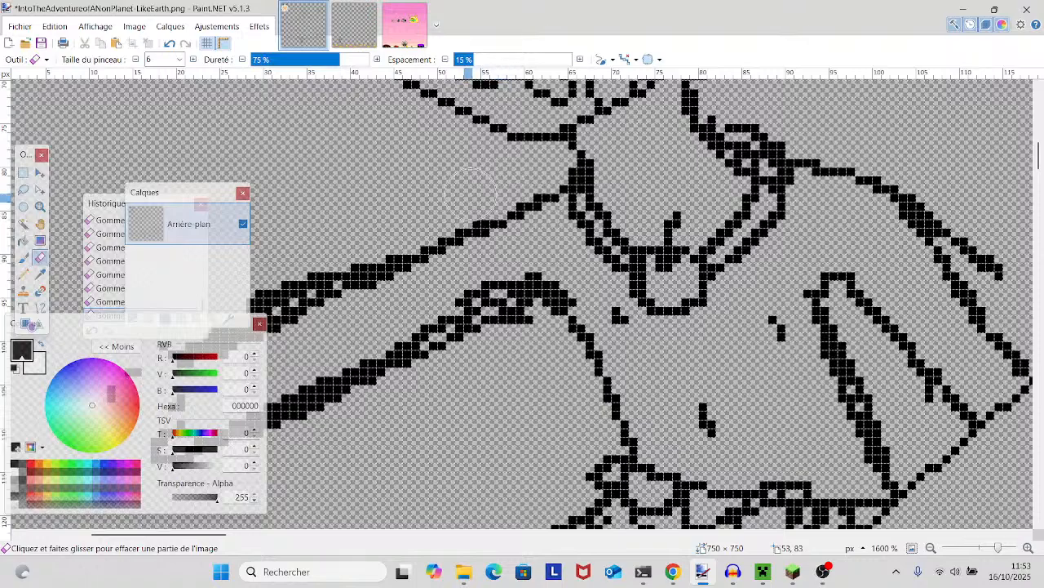
drag(434, 189, 491, 157)
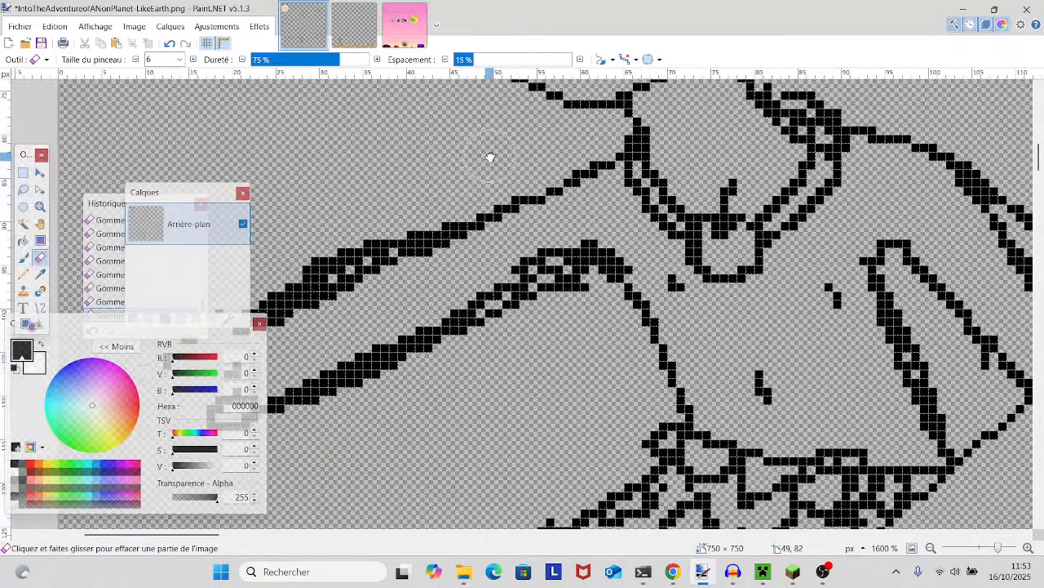
mouse_move(434, 209)
mouse_down()
mouse_move(358, 257)
mouse_move(484, 186)
mouse_up()
drag(447, 233, 355, 278)
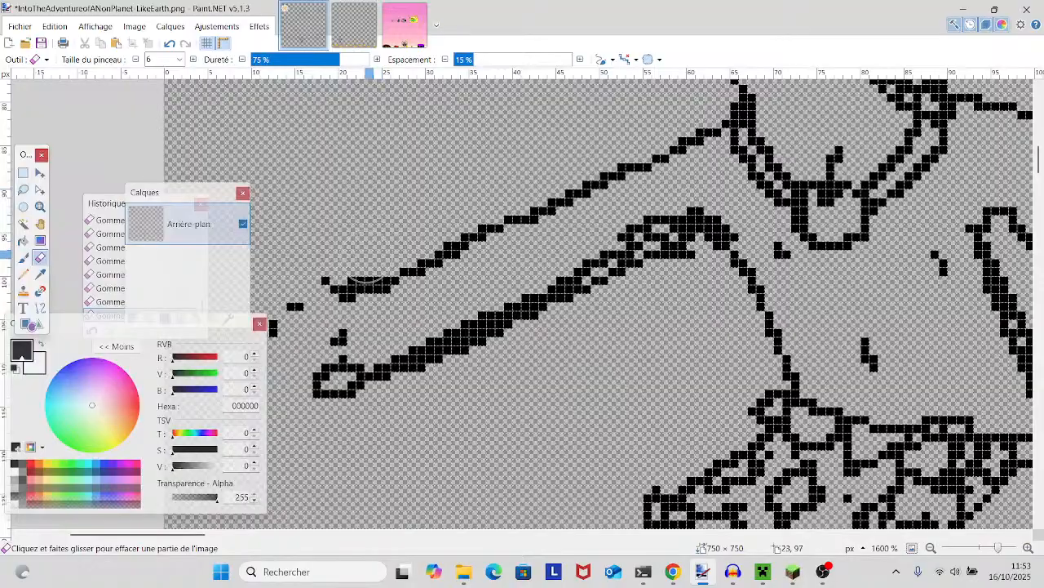
- Set the Eraser's brush size to 1 and remove the loose vertical hair strands beside the character's left-side temple
scroll(375, 236, up, 2)
scroll(381, 248, down, 2)
scroll(380, 247, up, 2)
scroll(379, 245, up, 3)
scroll(379, 243, up, 3)
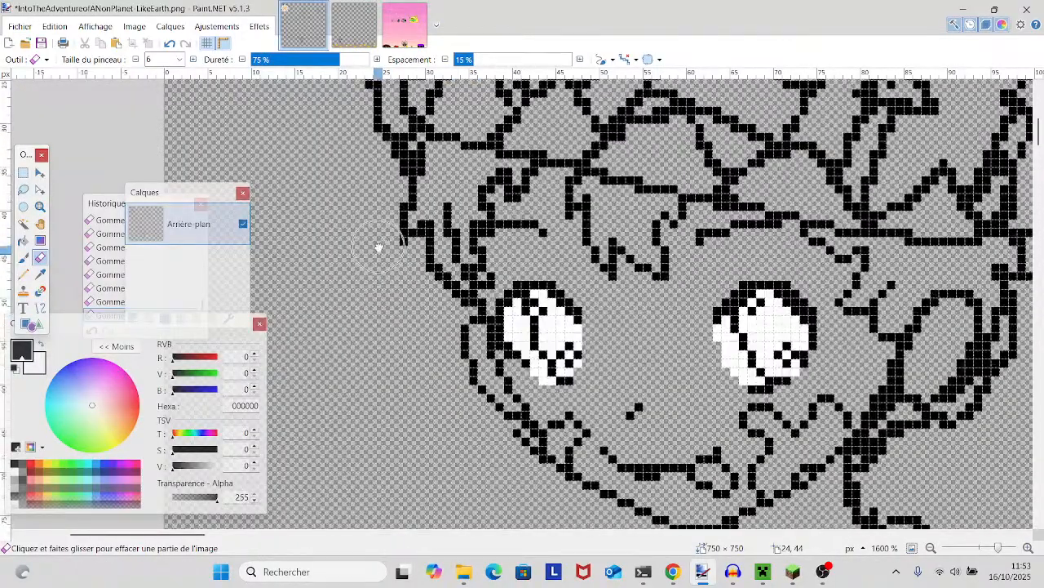
drag(375, 235, 285, 228)
scroll(285, 223, down, 2)
scroll(286, 222, up, 2)
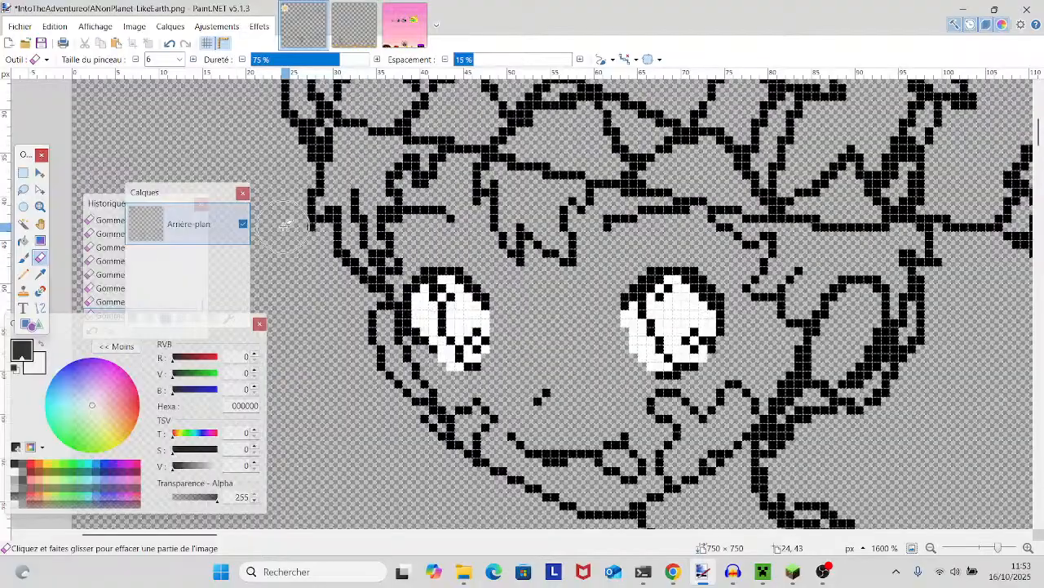
click(137, 60)
click(137, 59)
click(137, 60)
click(137, 59)
click(137, 60)
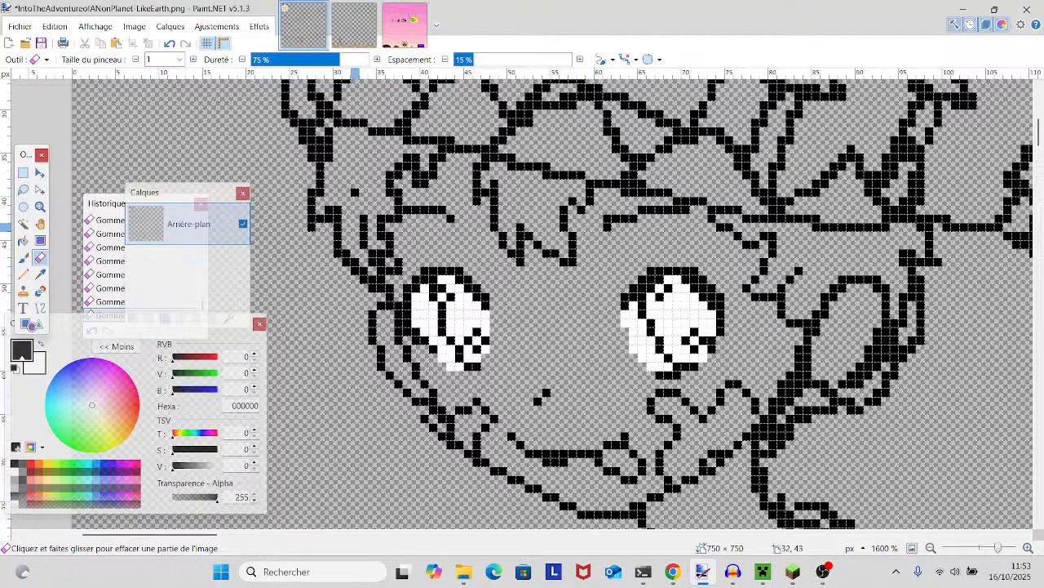
drag(359, 229, 364, 250)
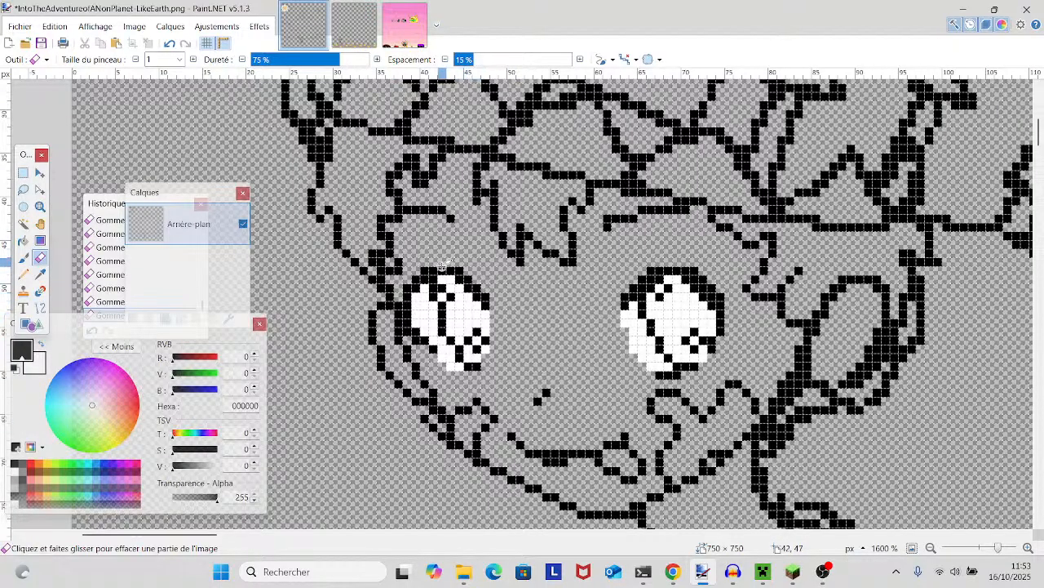
- Erase the doubled pixels along the inner hair lock above the character's left-side eye
scroll(441, 265, down, 1)
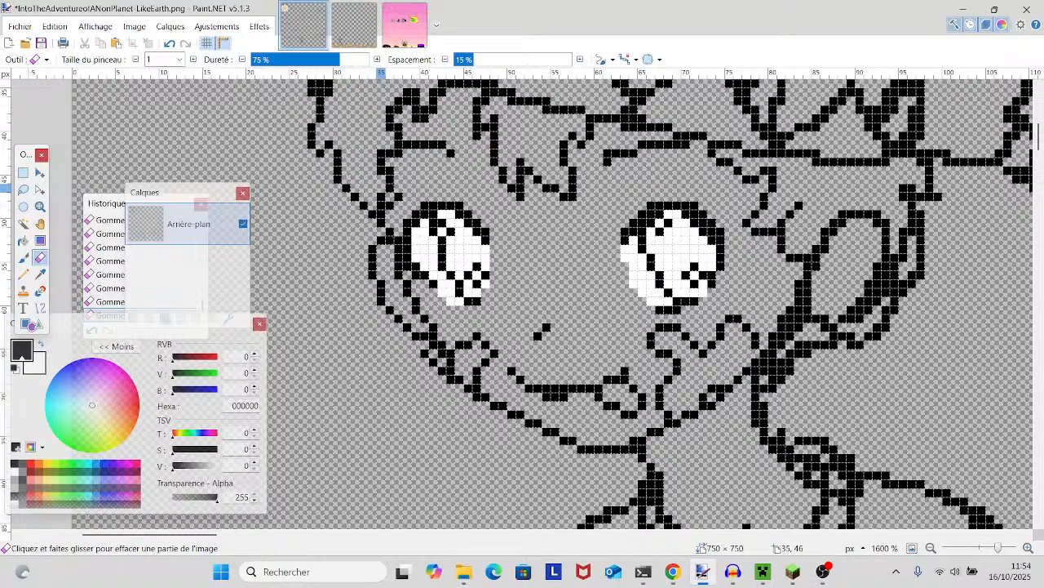
scroll(385, 201, up, 3)
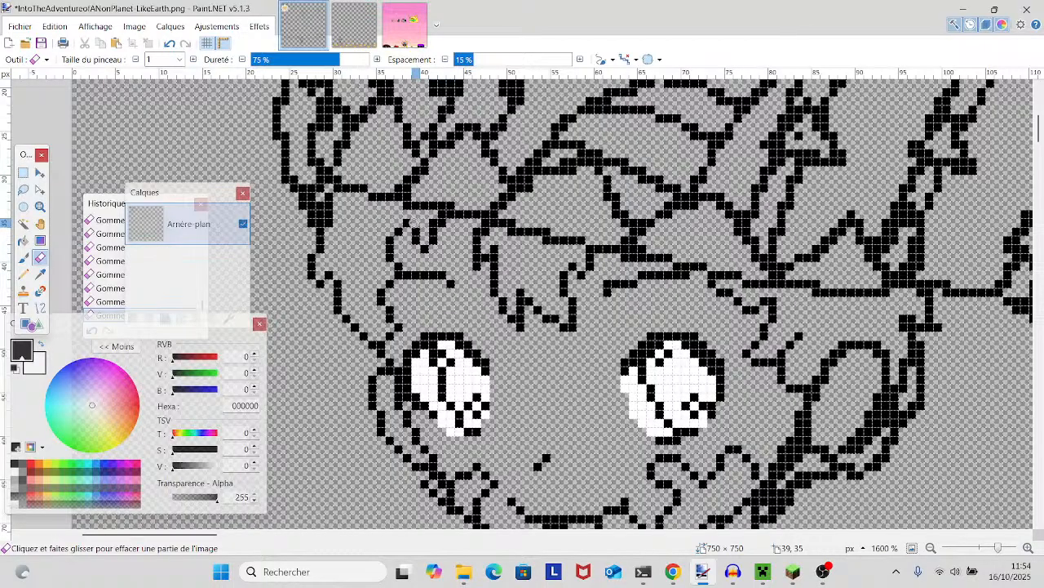
scroll(438, 218, down, 3)
scroll(439, 219, up, 3)
scroll(432, 237, down, 1)
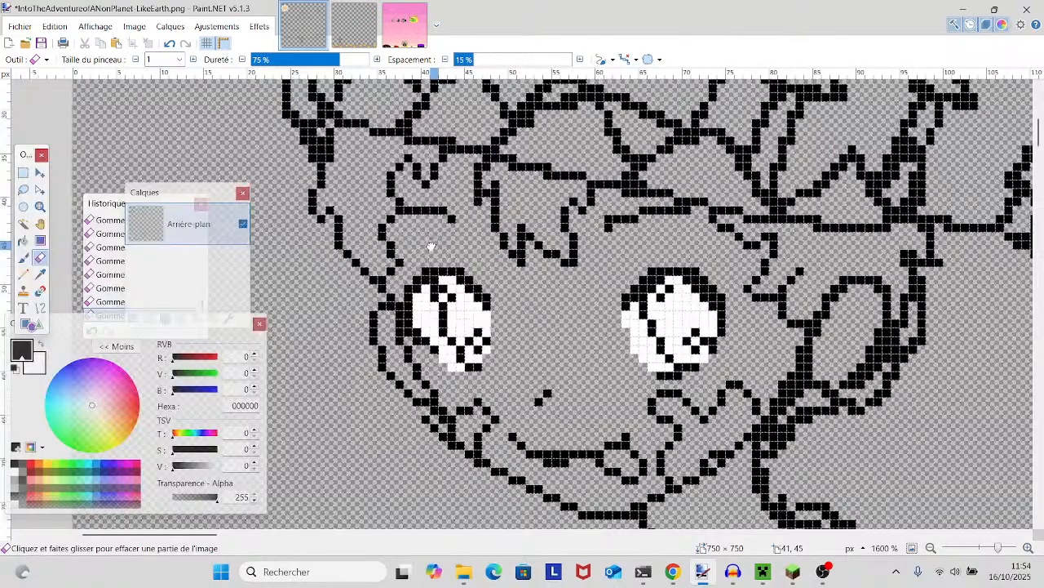
- Thin the outer hair outline just below the hat's brim on the character's left side
scroll(416, 228, up, 2)
scroll(416, 228, left, 2)
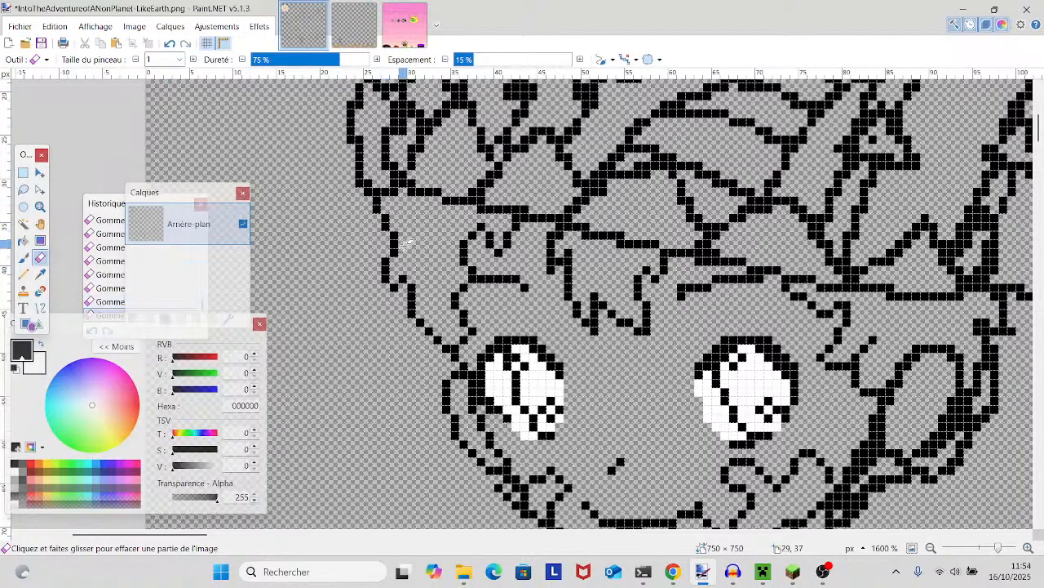
scroll(406, 243, up, 2)
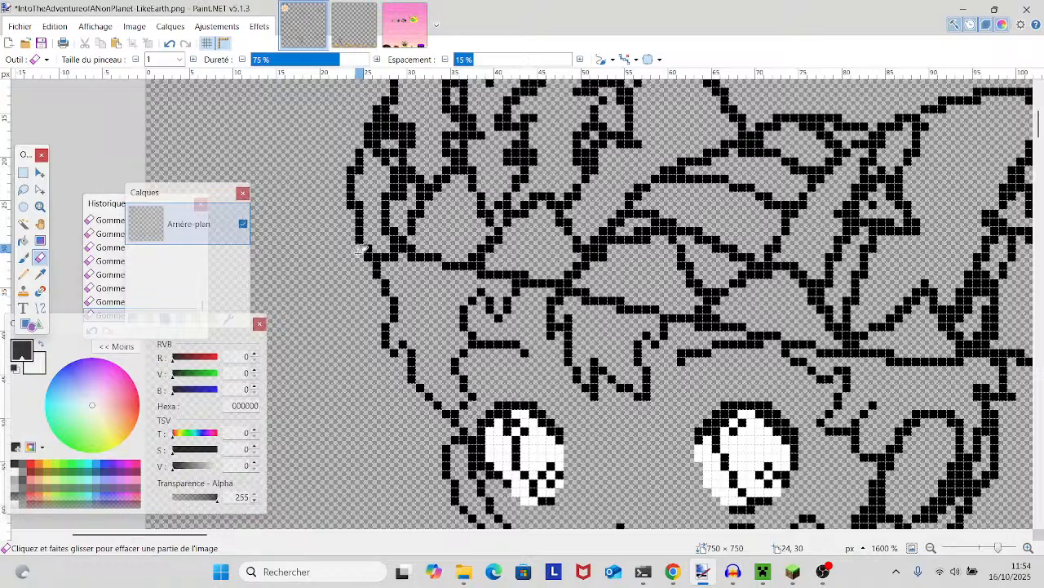
- Draw a short black diagonal line with the Pencil inside the rounded left-side lobe of the hat
scroll(367, 261, up, 2)
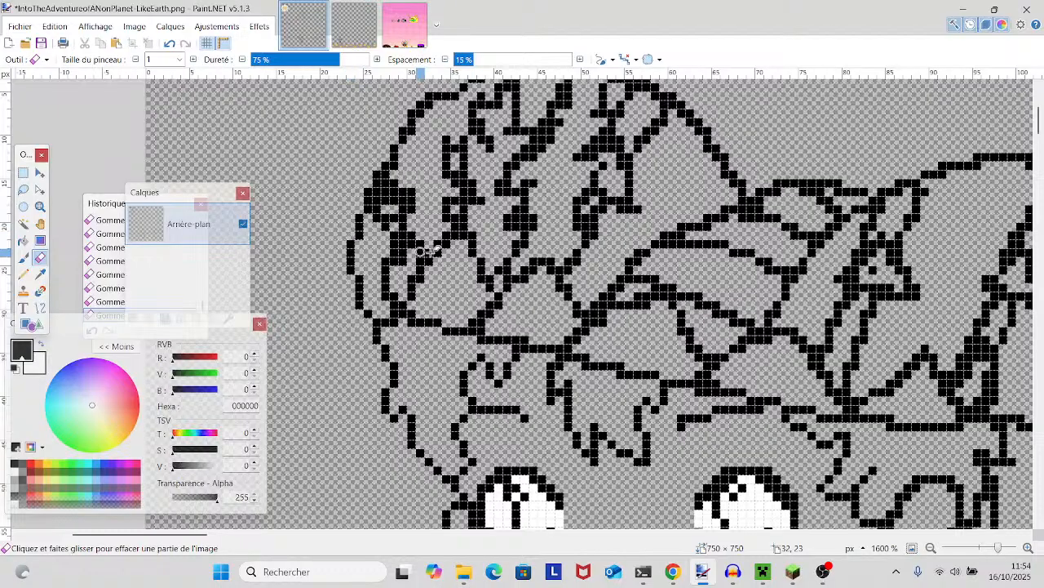
scroll(356, 233, up, 3)
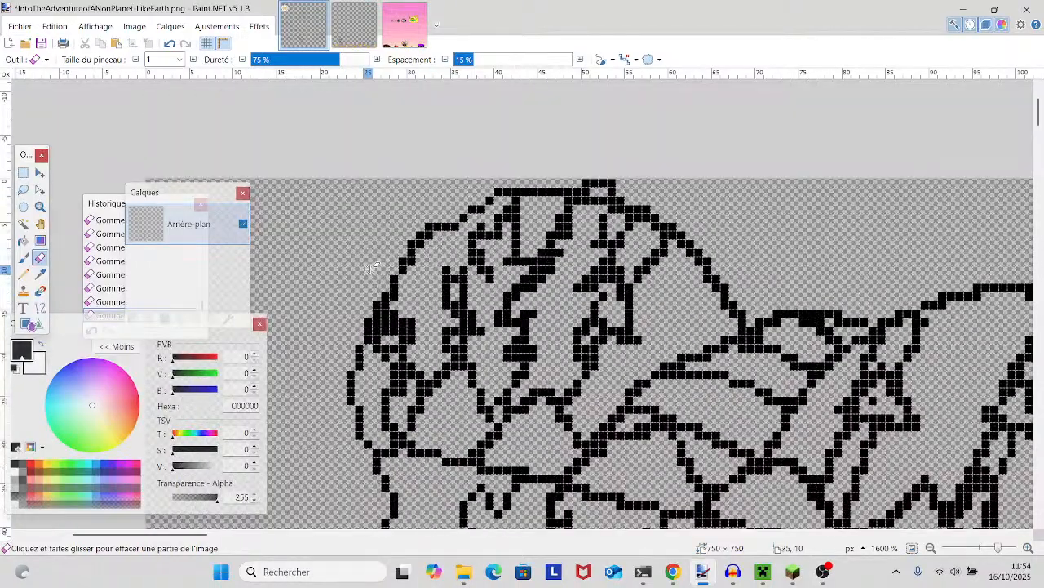
scroll(430, 315, right, 3)
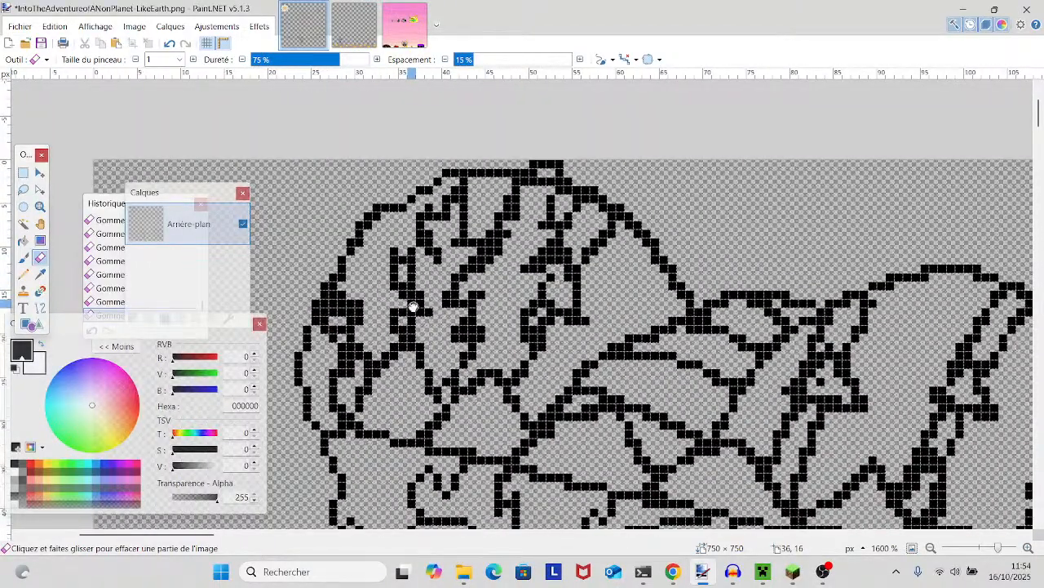
scroll(430, 314, down, 1)
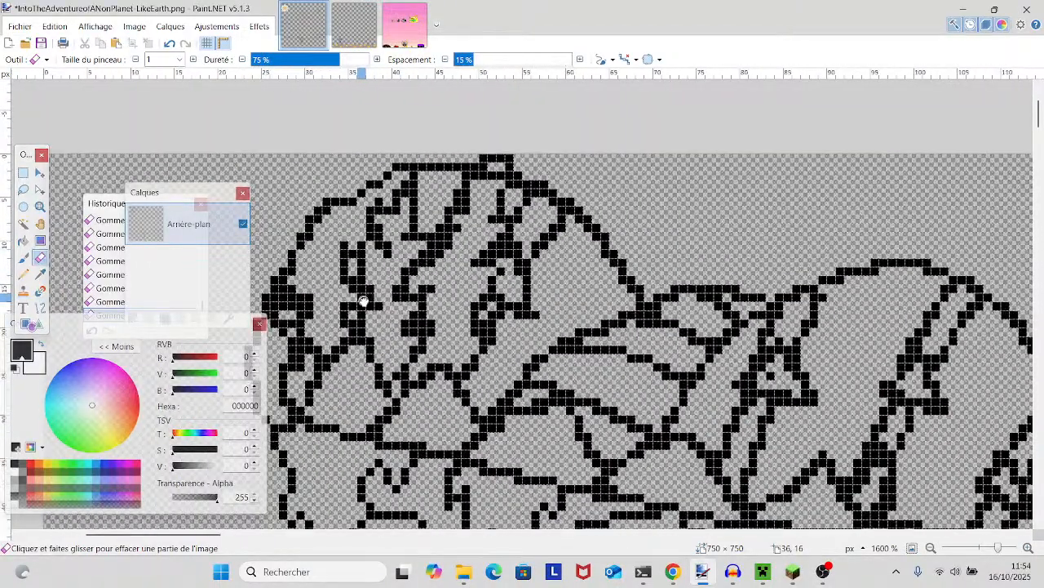
click(23, 274)
scroll(467, 283, left, 4)
scroll(467, 283, down, 1)
drag(469, 286, 502, 335)
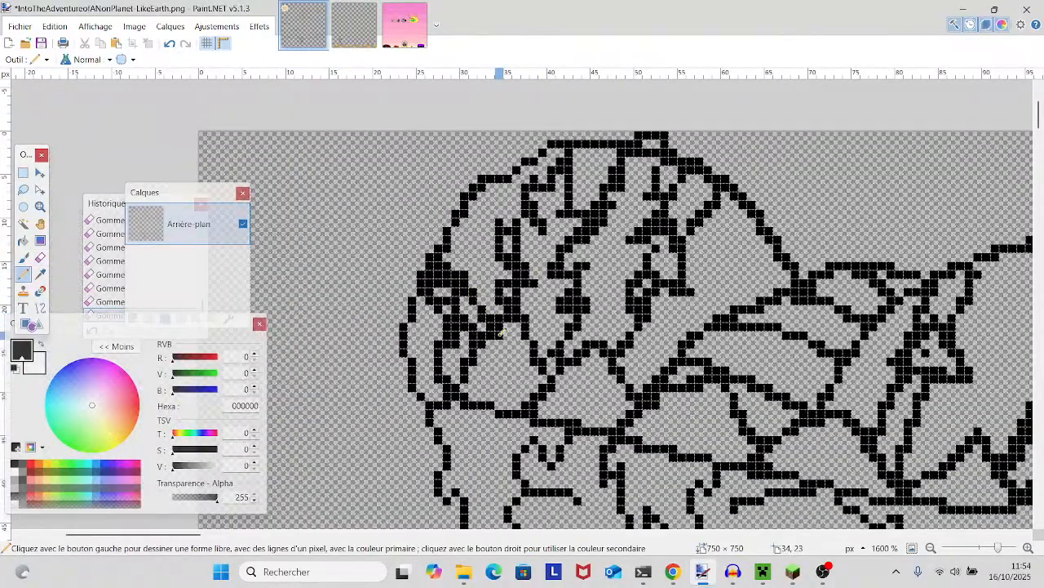
- Erase the short horizontal stub sticking out of the long diagonal line beside the character's right-side arm
scroll(388, 291, right, 3)
scroll(389, 291, down, 1)
scroll(389, 292, down, 5)
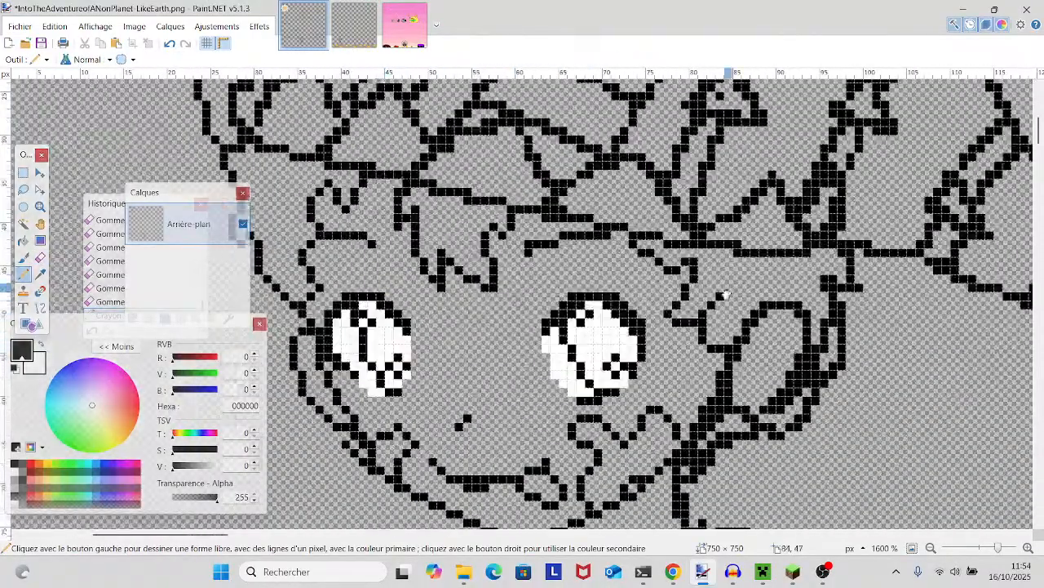
scroll(726, 292, right, 5)
scroll(545, 330, down, 3)
scroll(545, 331, down, 4)
scroll(546, 331, up, 2)
scroll(538, 327, down, 1)
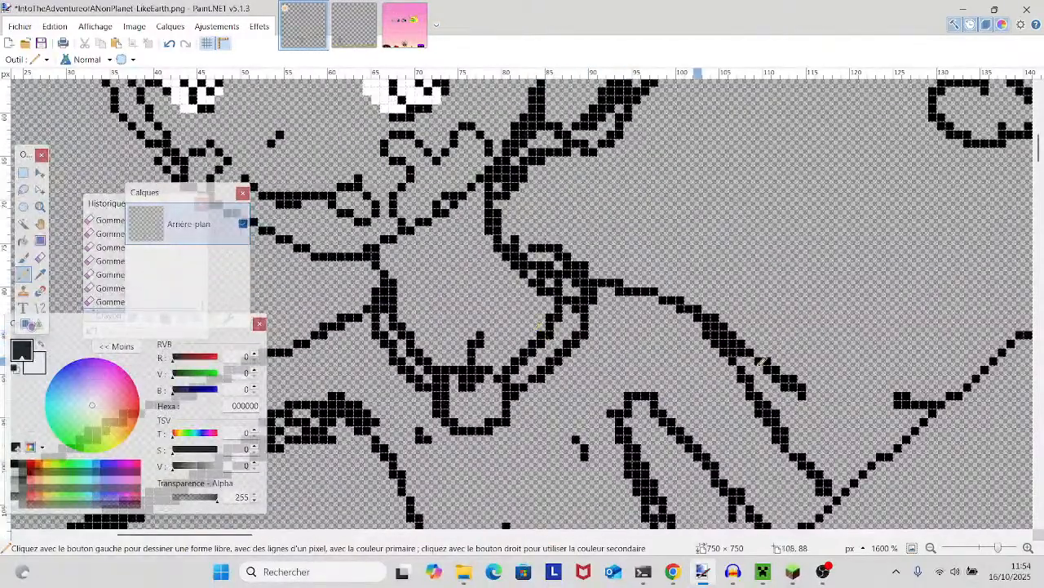
scroll(539, 325, down, 4)
scroll(538, 325, right, 4)
click(39, 257)
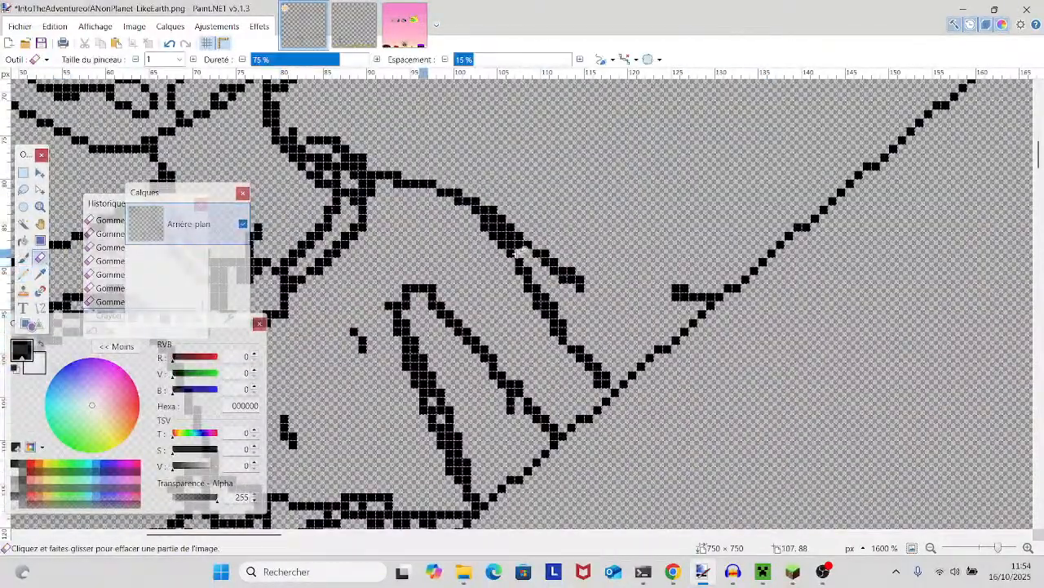
mouse_move(674, 288)
mouse_down()
mouse_move(703, 283)
mouse_move(675, 297)
mouse_up()
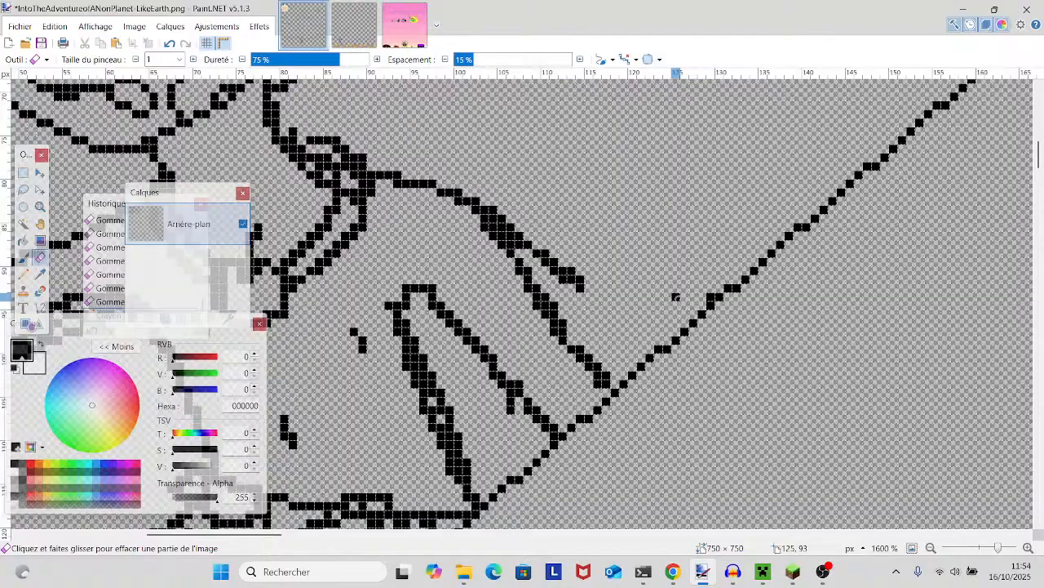
click(706, 291)
click(711, 295)
- Thin the outer outline of the right-side shoulder and erase most of the loose branch extending from it
drag(580, 287, 493, 211)
click(493, 219)
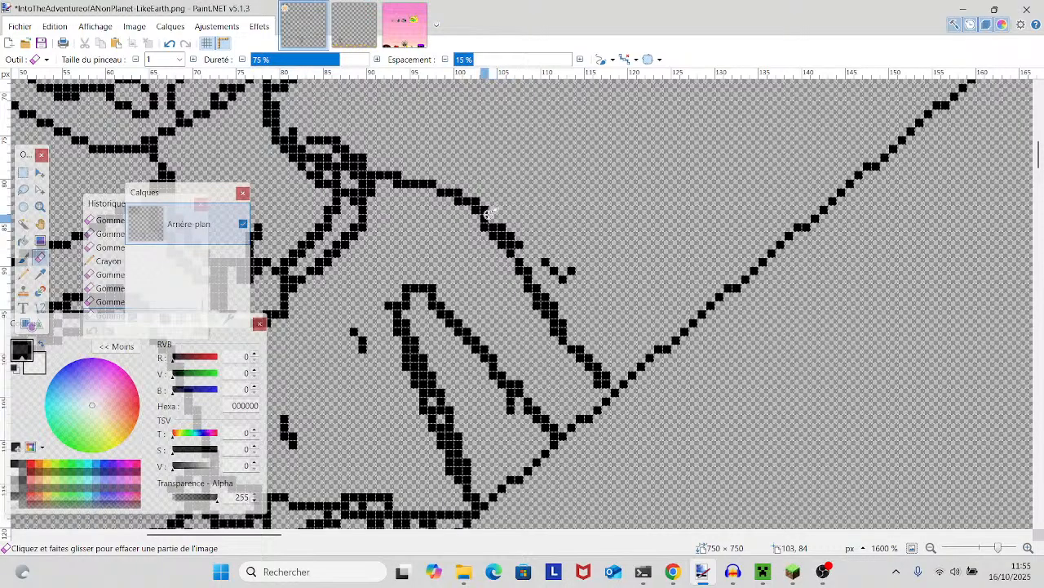
click(494, 227)
drag(510, 235, 512, 244)
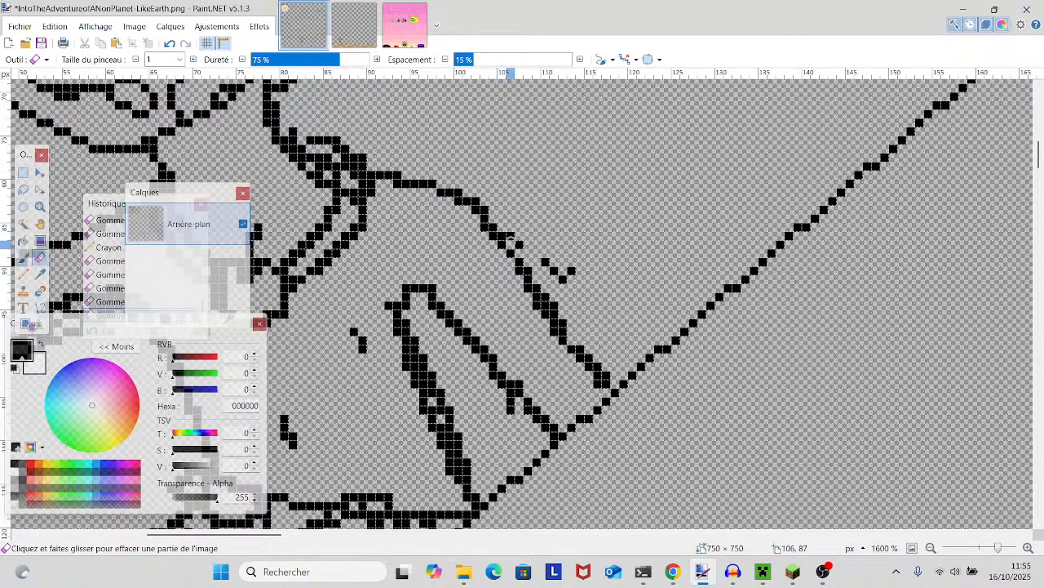
click(502, 235)
click(519, 244)
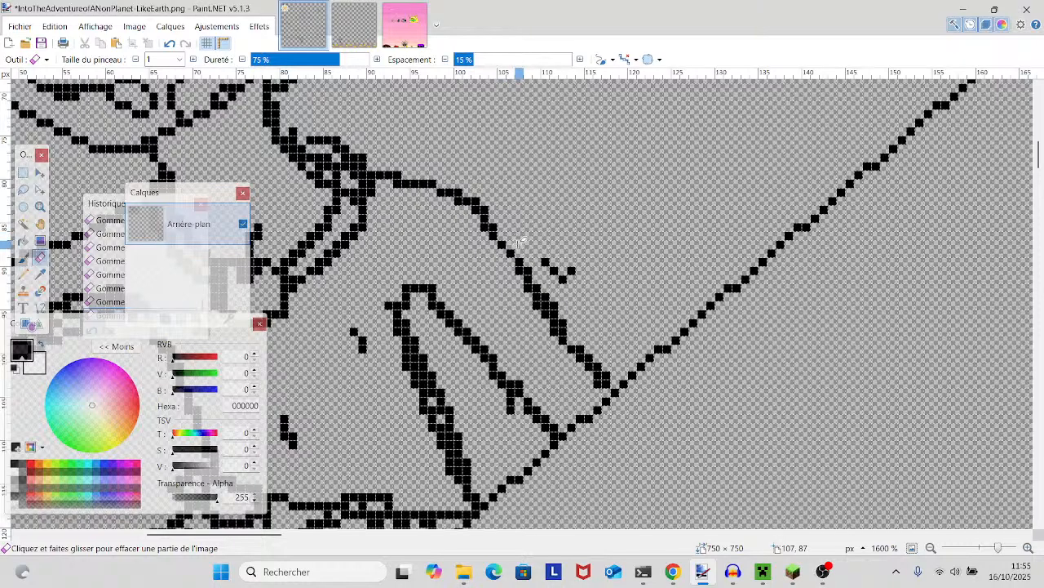
drag(555, 270, 572, 288)
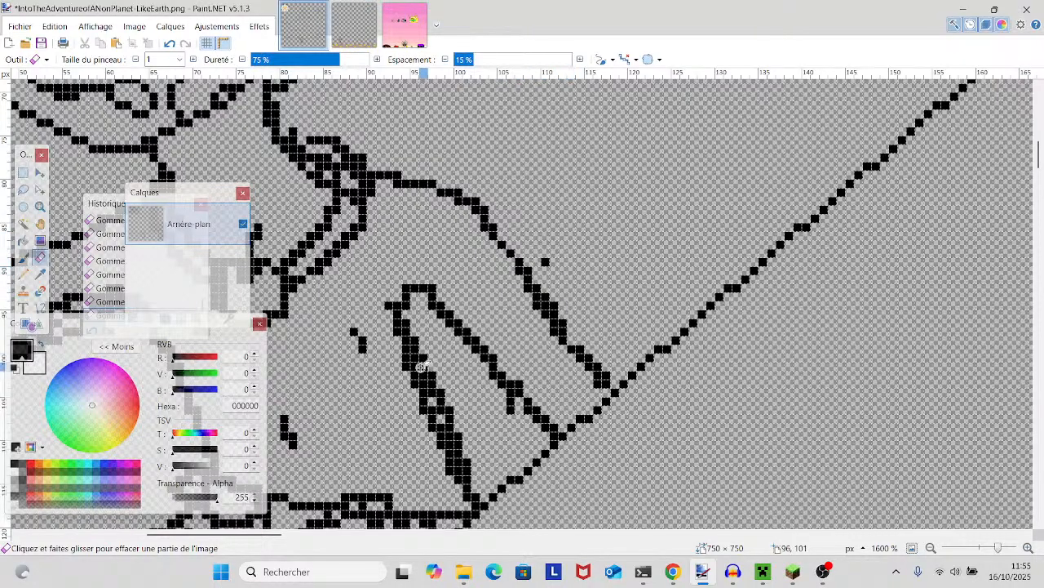
- Trim the extra pixels of the right-side eyebrow and thin the jaw outline below the right-side ear
drag(378, 292, 687, 230)
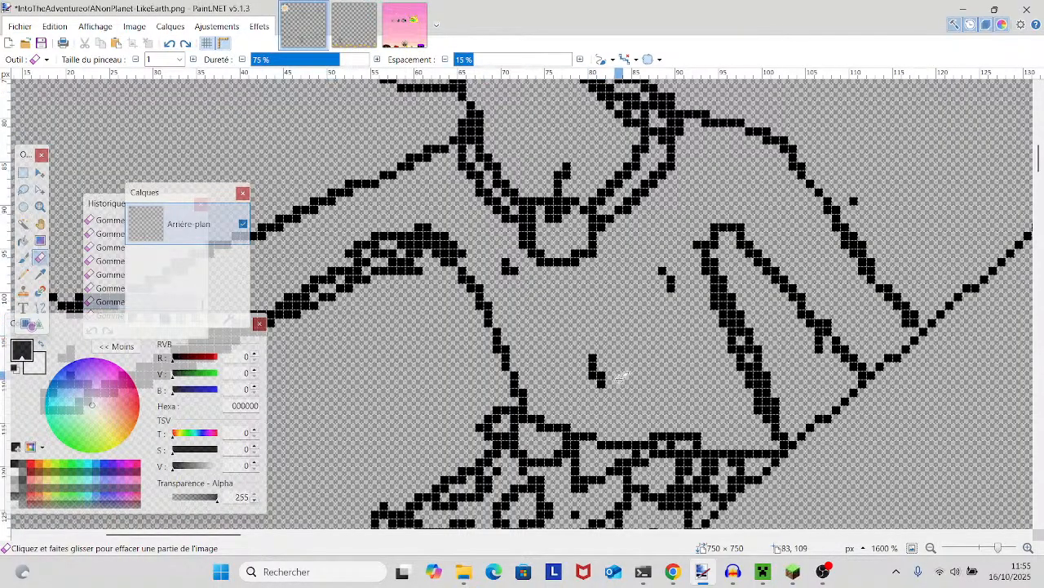
scroll(669, 312, up, 3)
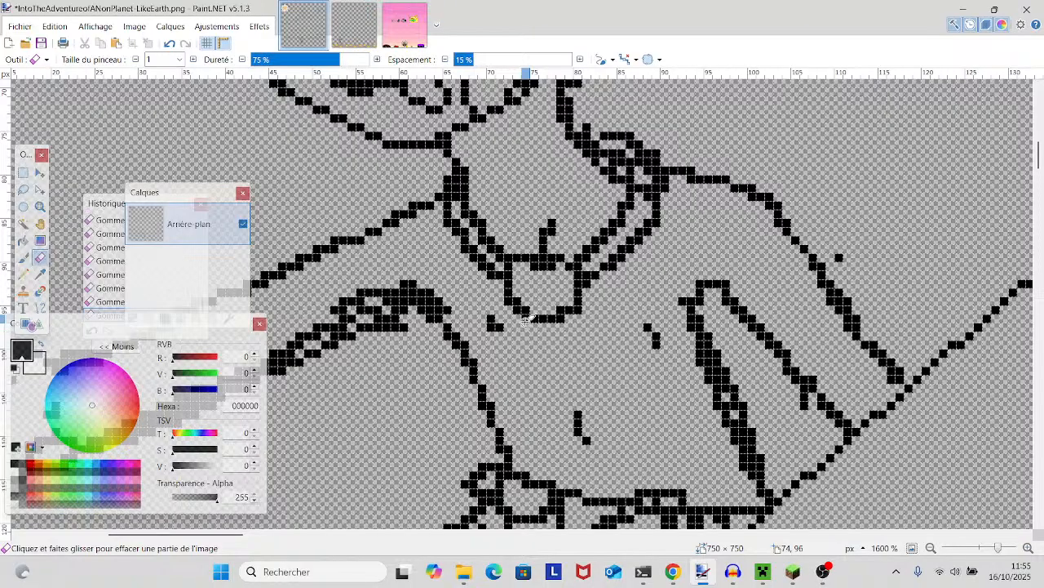
scroll(532, 309, up, 5)
scroll(532, 308, up, 7)
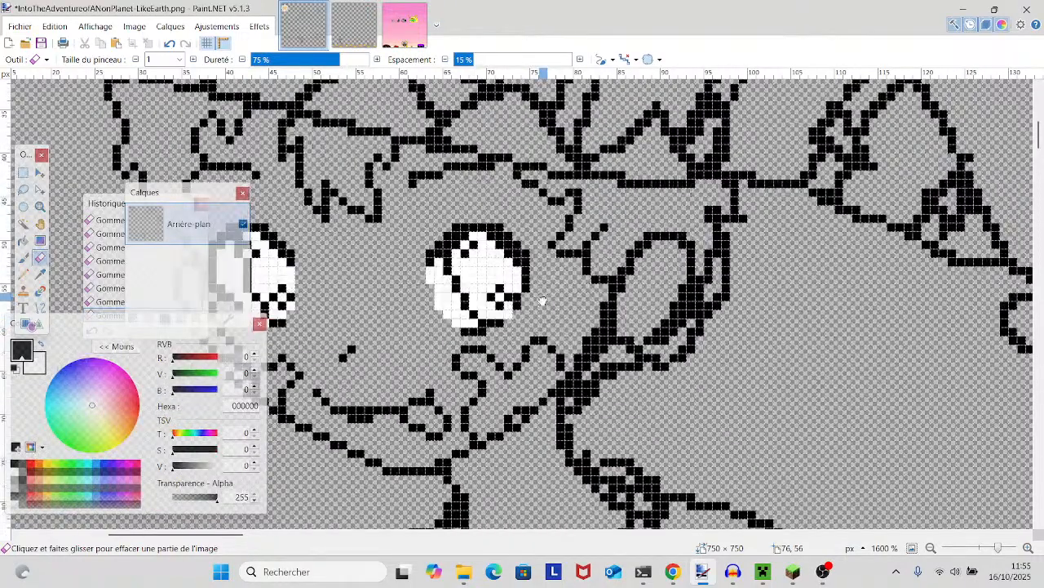
scroll(677, 338, left, 3)
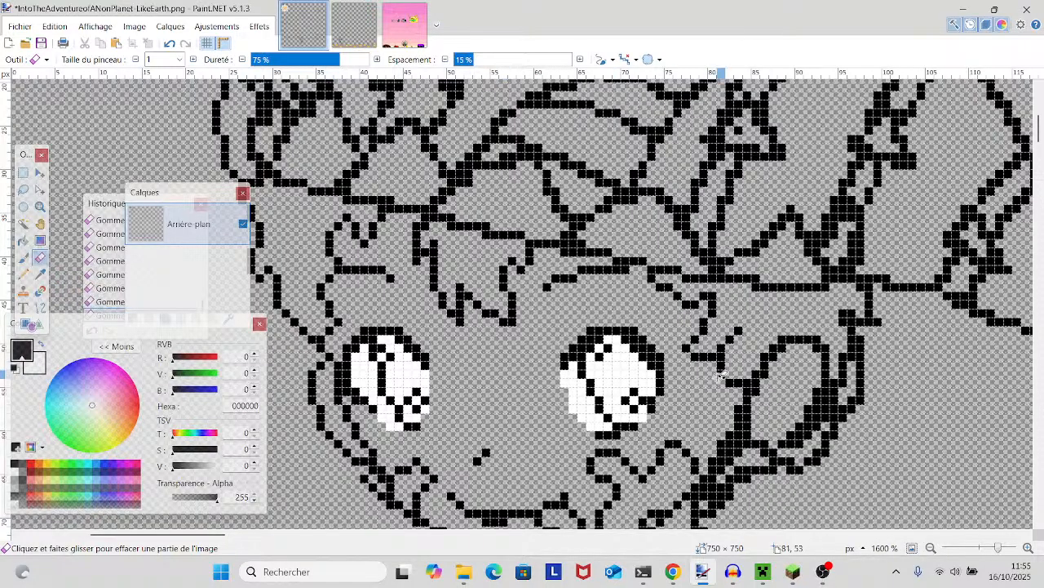
scroll(643, 359, down, 3)
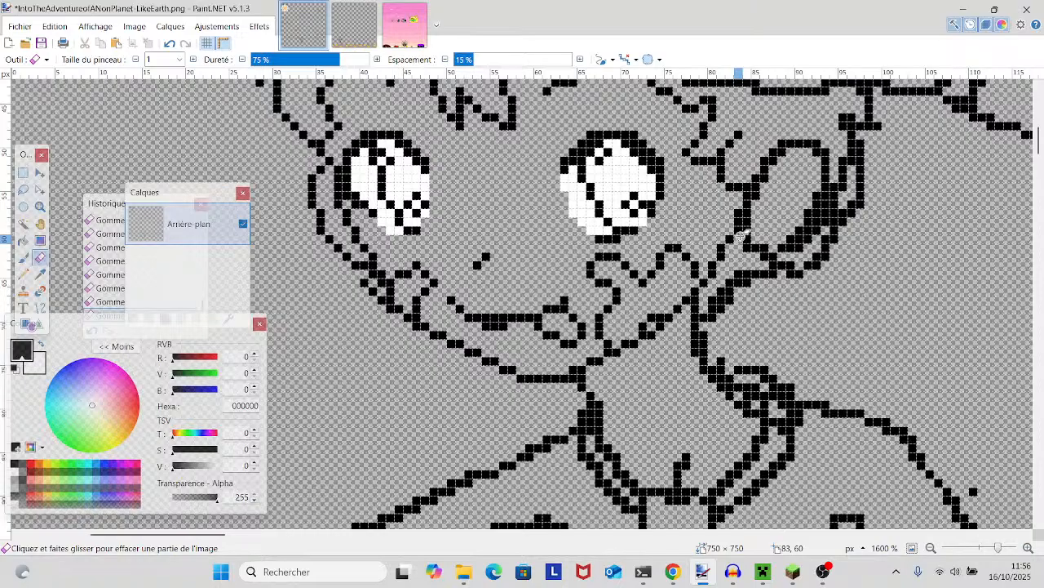
- Undo the last jaw erasures and erase the ear's front edge line down to the jaw
click(168, 44)
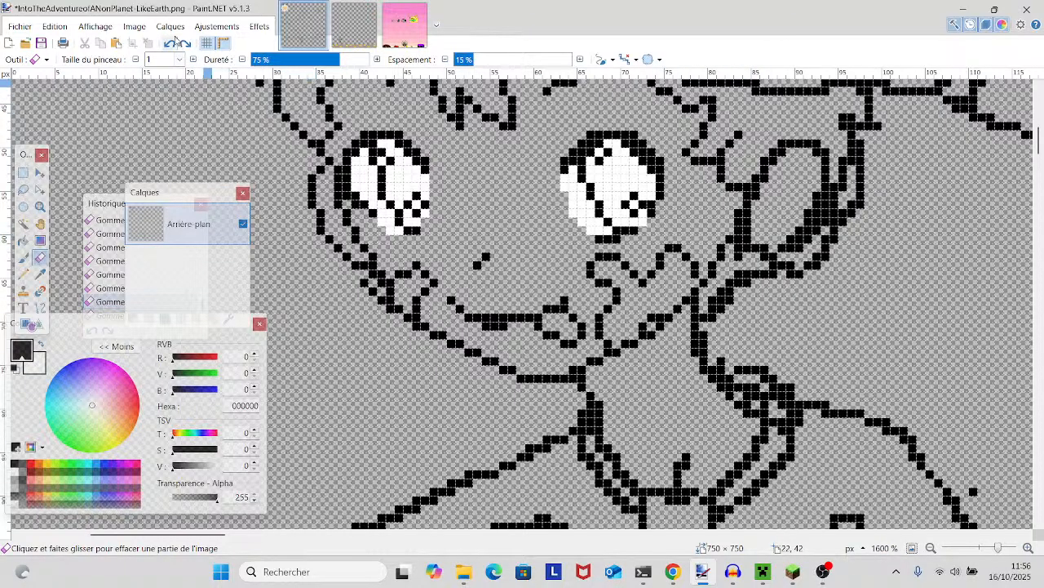
click(171, 46)
click(171, 46)
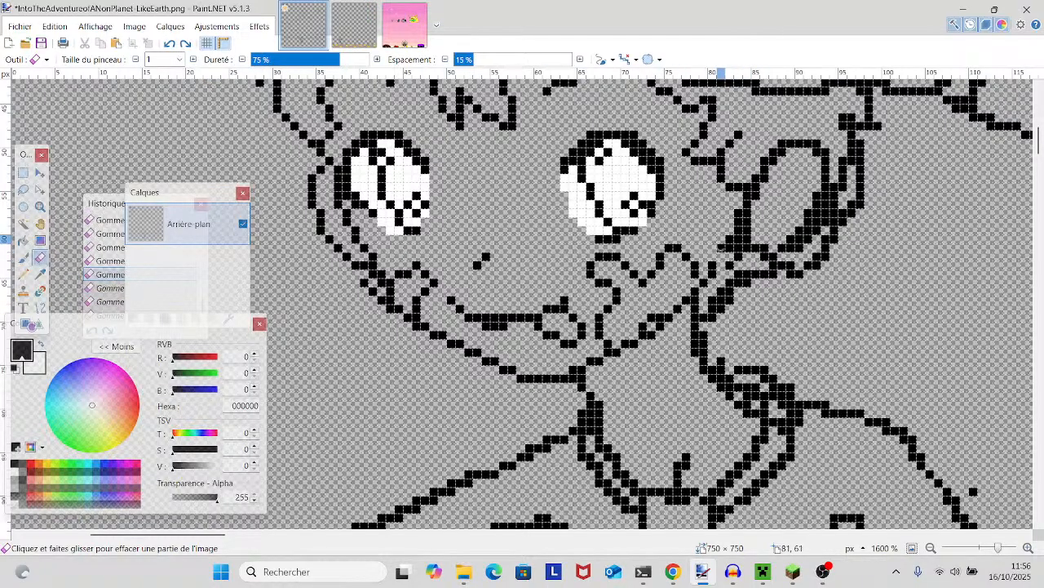
click(729, 245)
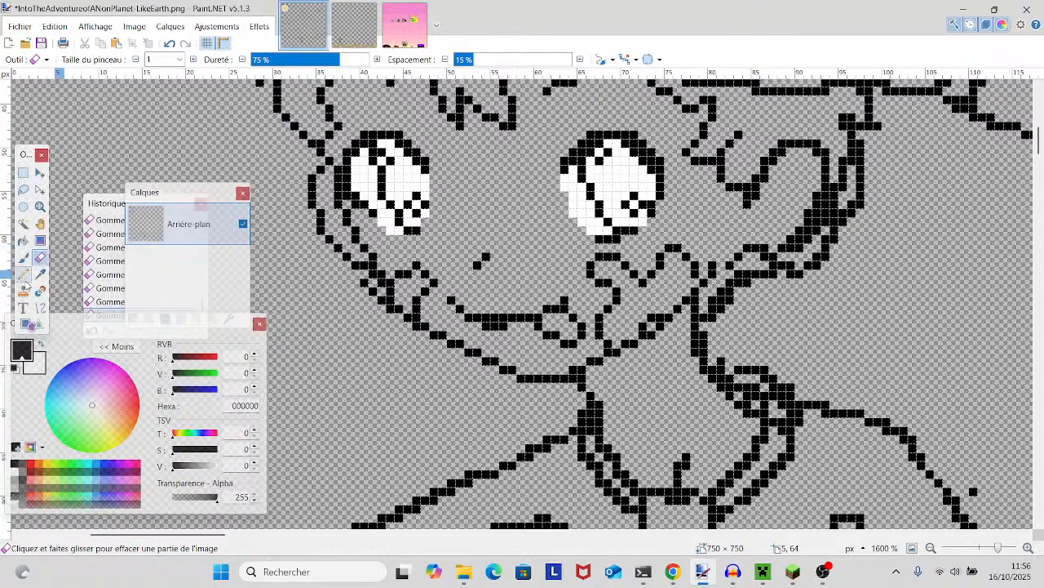
- Reconnect the ear's lower curve to the cheek with black Pencil pixels and erase the stray pixel beside it
key(p)
click(722, 256)
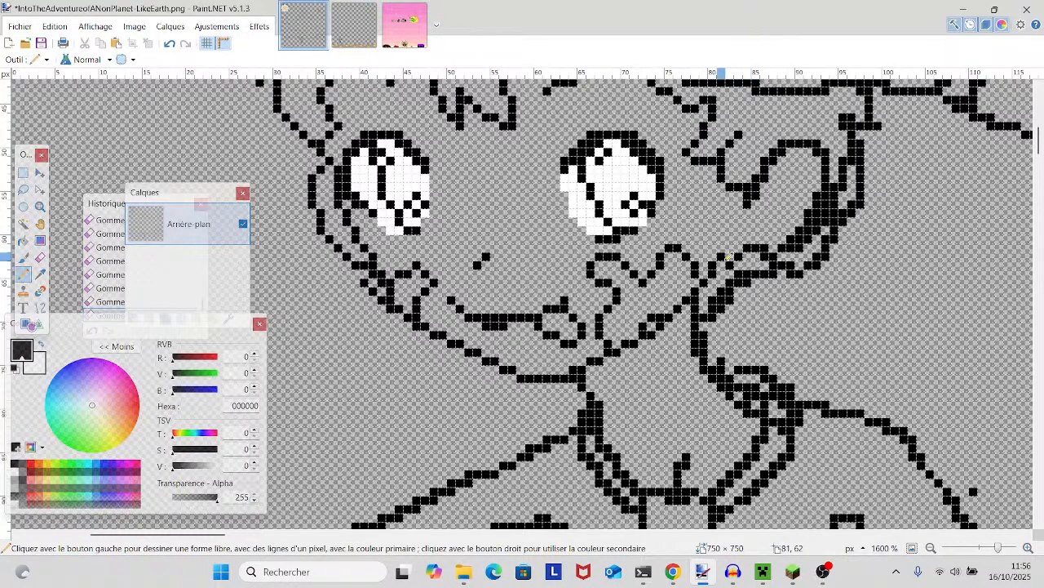
key(ctrl+z)
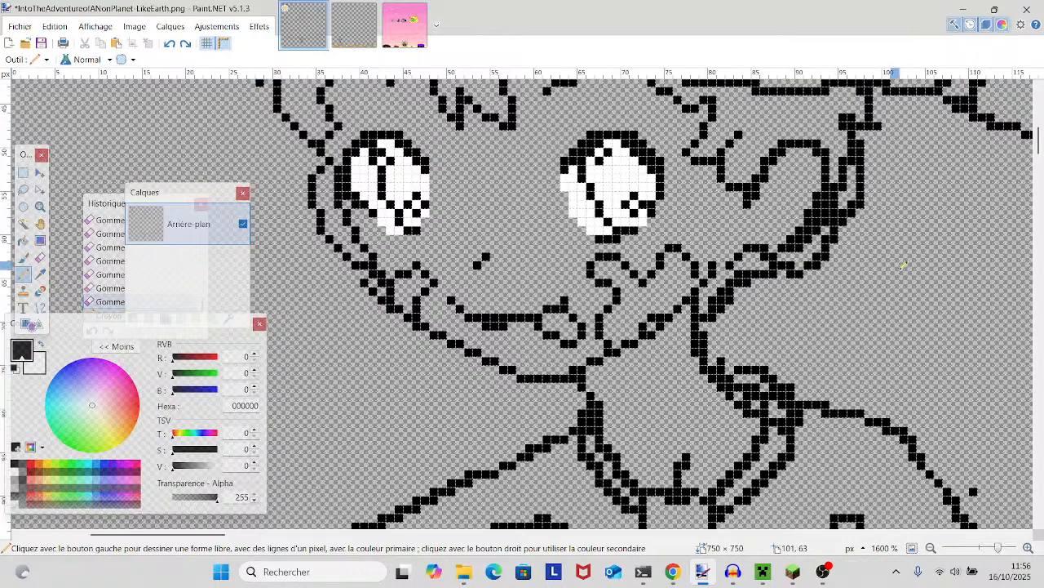
click(40, 257)
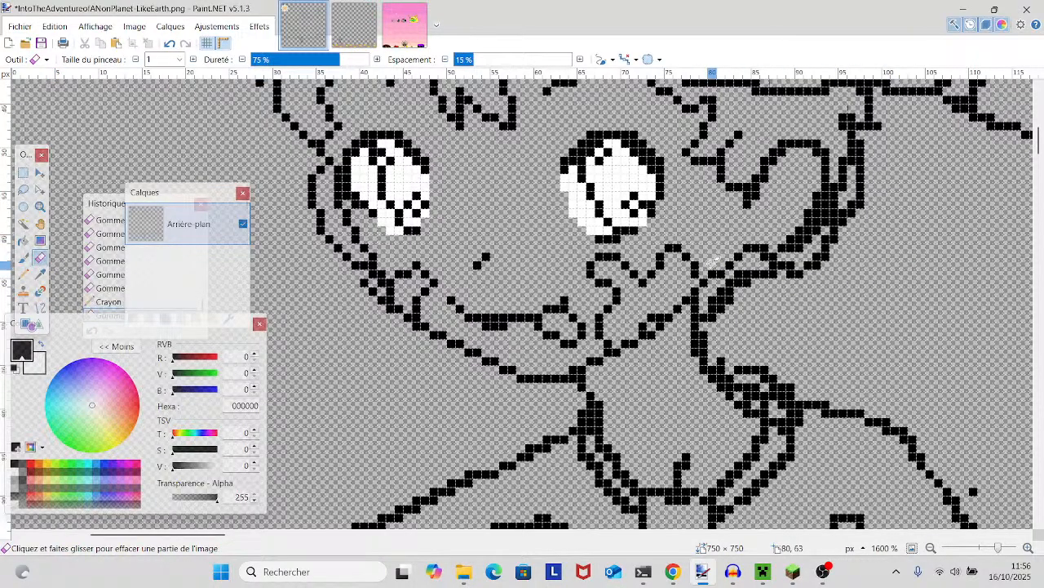
mouse_move(713, 262)
mouse_down()
mouse_move(655, 312)
mouse_move(608, 312)
mouse_up()
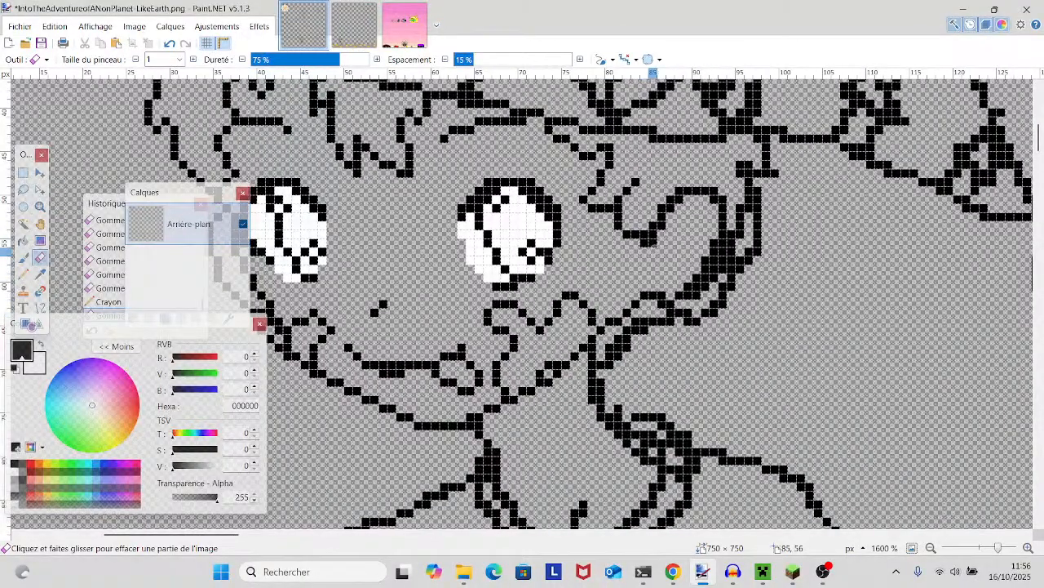
- Erase the doubled pixels along the curve running from the right-side hair lock over the top of the ear
click(653, 244)
click(645, 235)
click(666, 223)
click(674, 203)
click(678, 189)
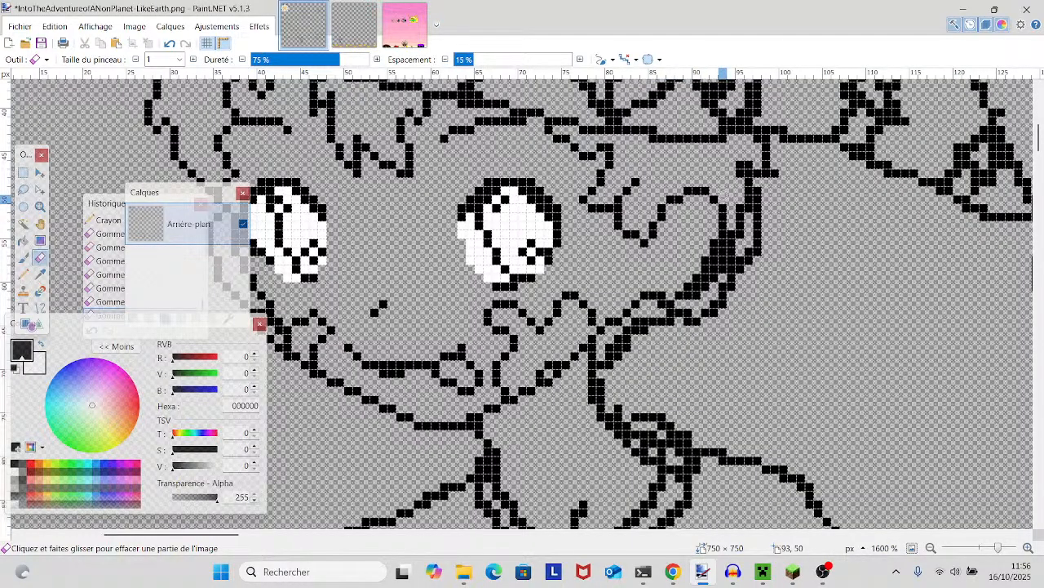
click(726, 219)
- Thin the right-side jaw outline along the cheek and where it meets the neck, undoing one erasure
scroll(729, 230, down, 2)
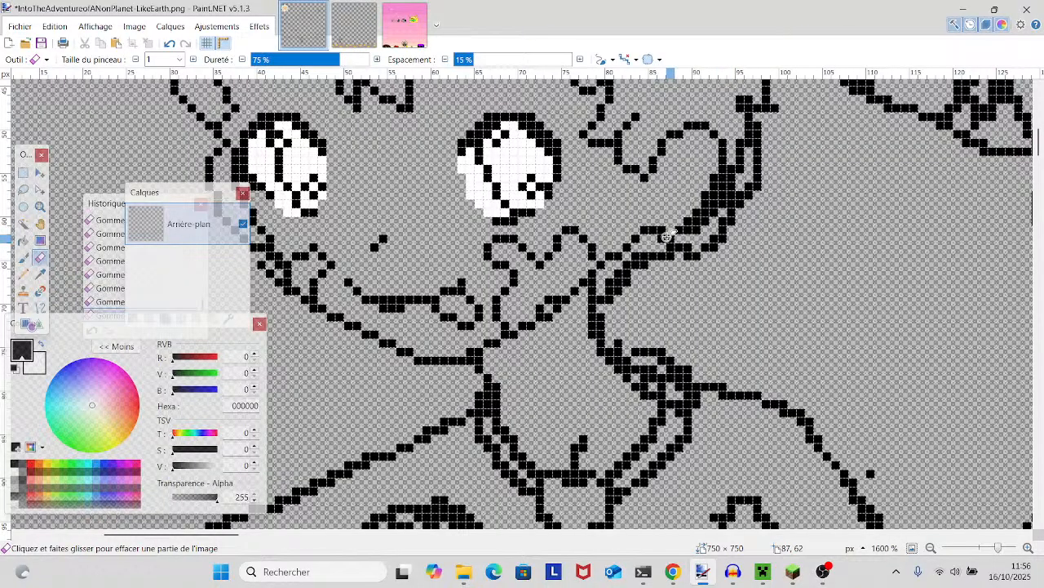
scroll(667, 236, up, 4)
scroll(668, 236, left, 2)
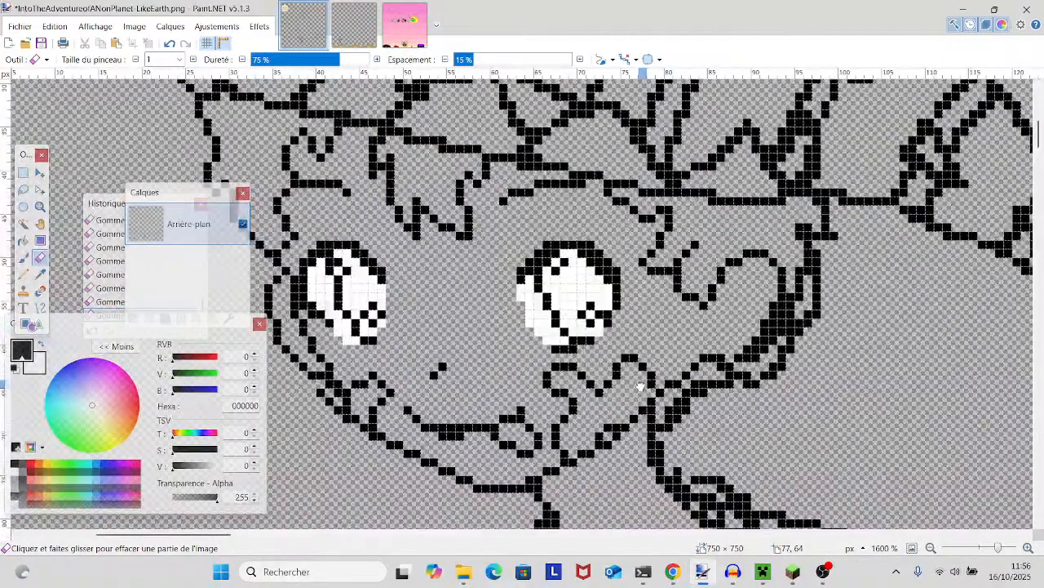
drag(640, 386, 637, 383)
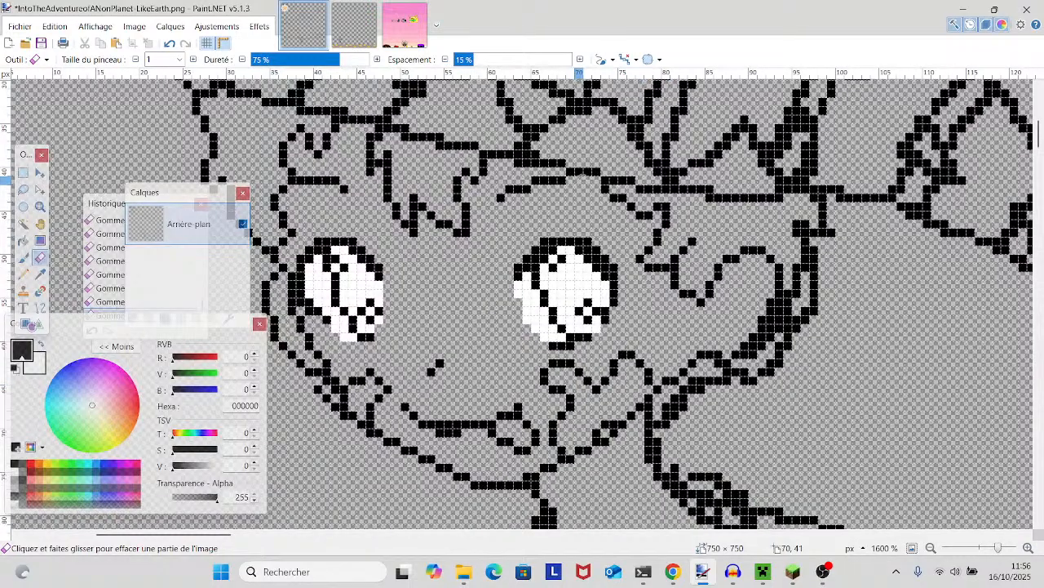
scroll(563, 218, up, 2)
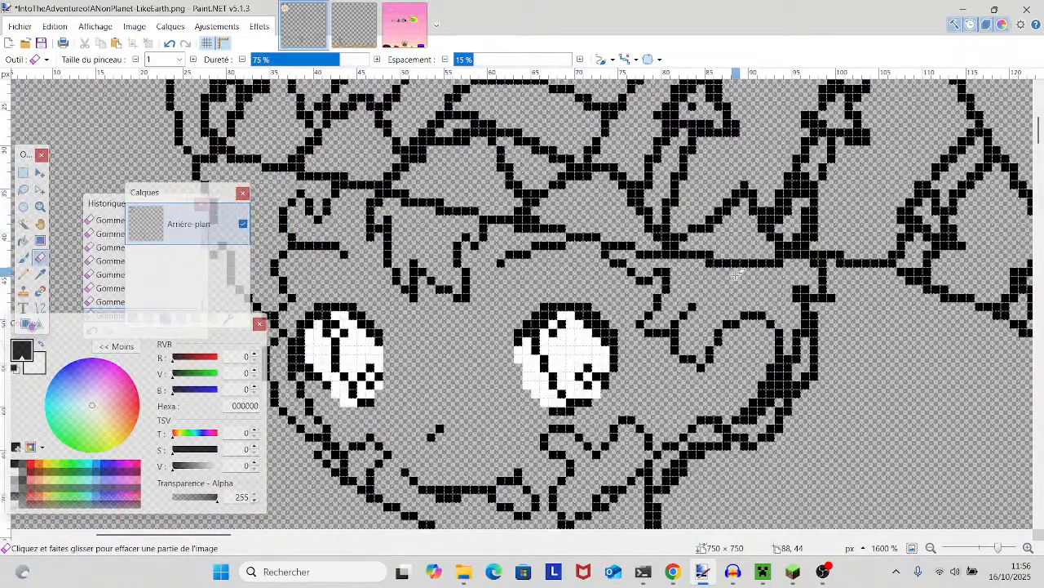
scroll(739, 274, down, 4)
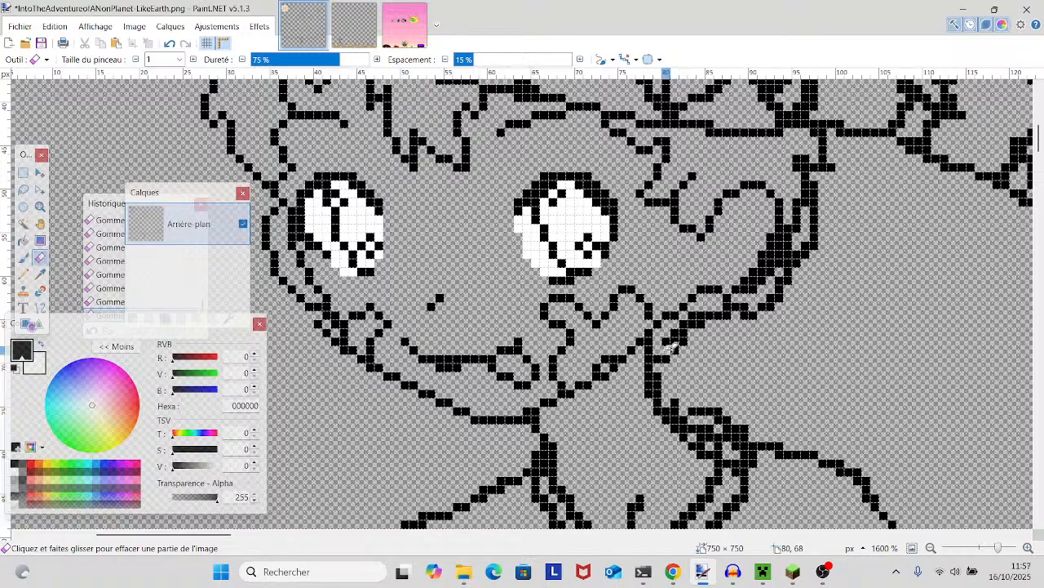
click(166, 45)
click(667, 357)
click(676, 350)
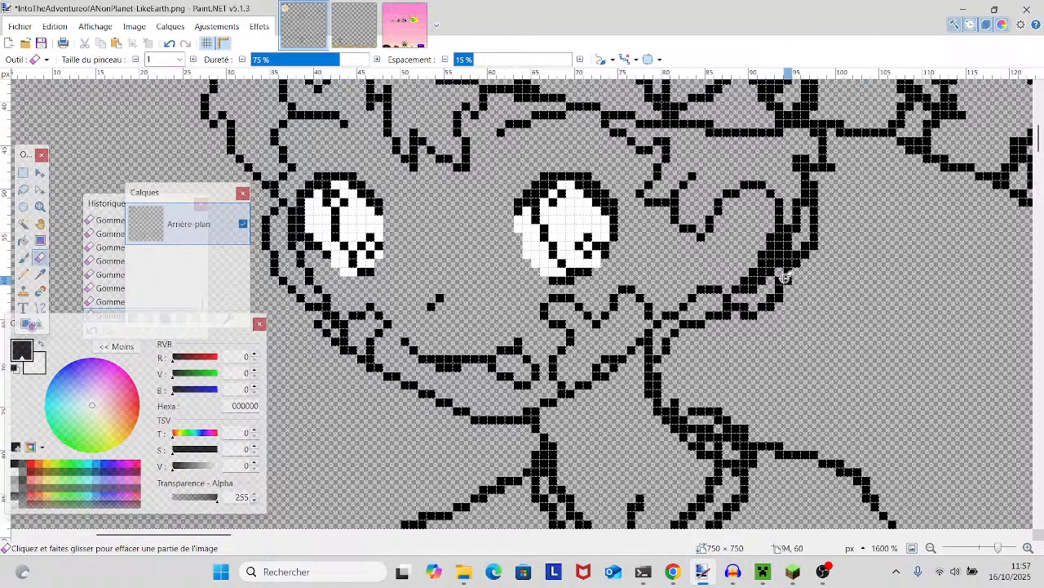
- Erase the doubled pixels on the hat's brim line above the right-side eye
scroll(819, 168, up, 3)
scroll(833, 218, down, 2)
drag(831, 221, 676, 333)
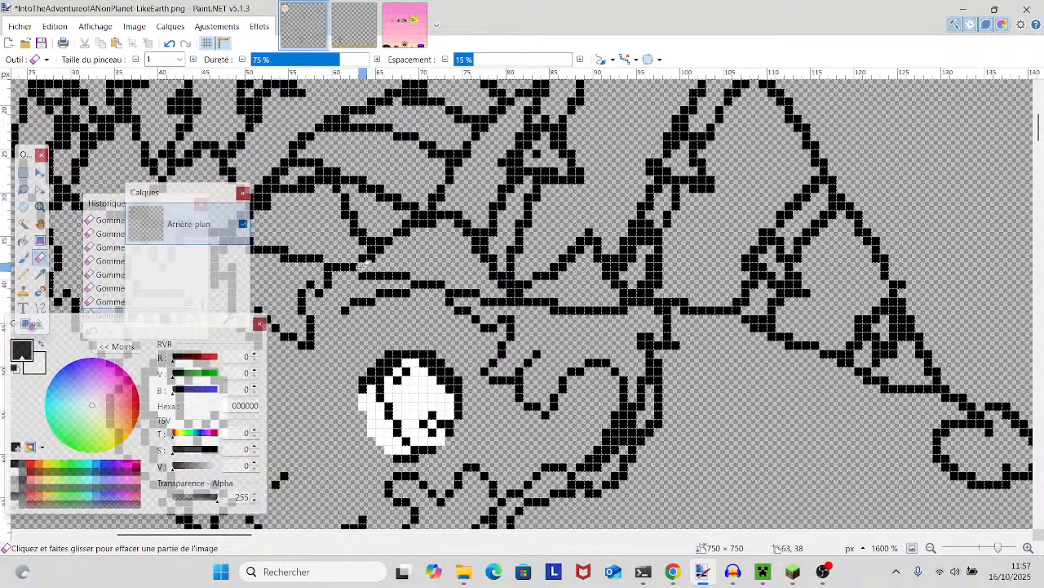
drag(416, 277, 667, 280)
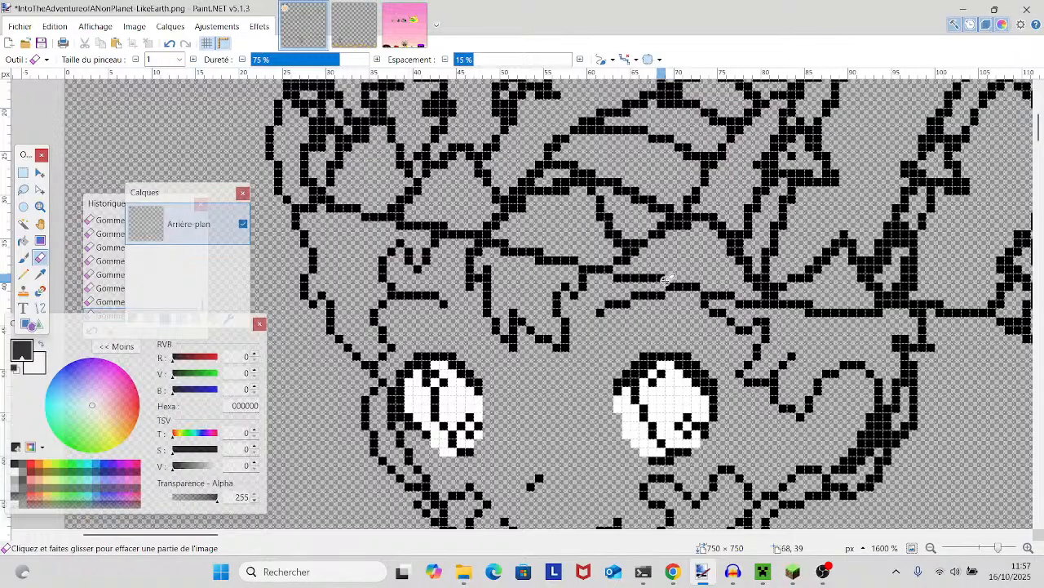
- Examine the hat brim, hair and face outlines for remaining thick or doubled pixels
scroll(667, 282, up, 2)
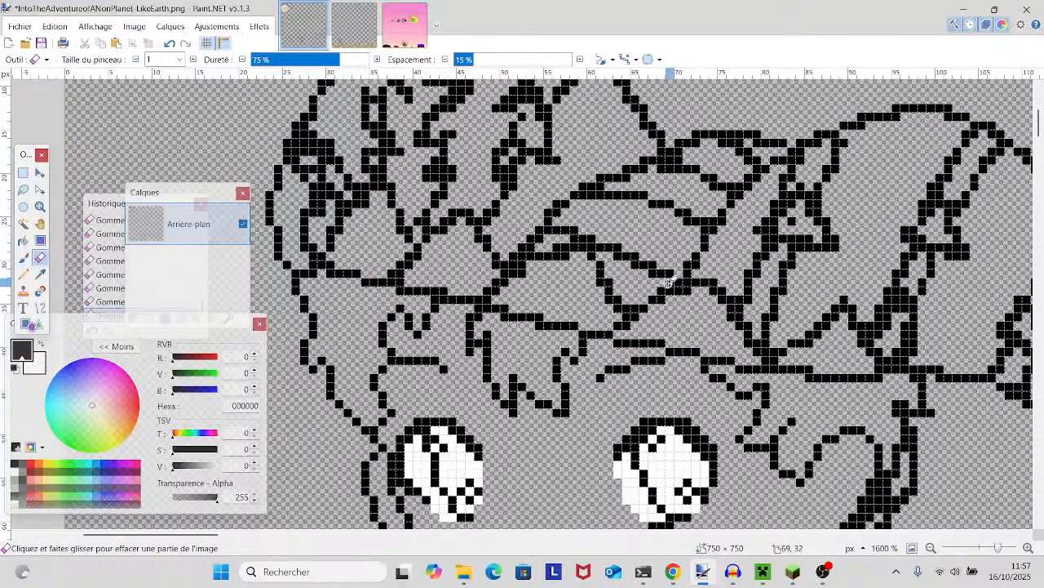
scroll(668, 281, down, 3)
scroll(668, 281, up, 3)
scroll(668, 281, down, 4)
scroll(667, 281, up, 3)
scroll(667, 282, down, 4)
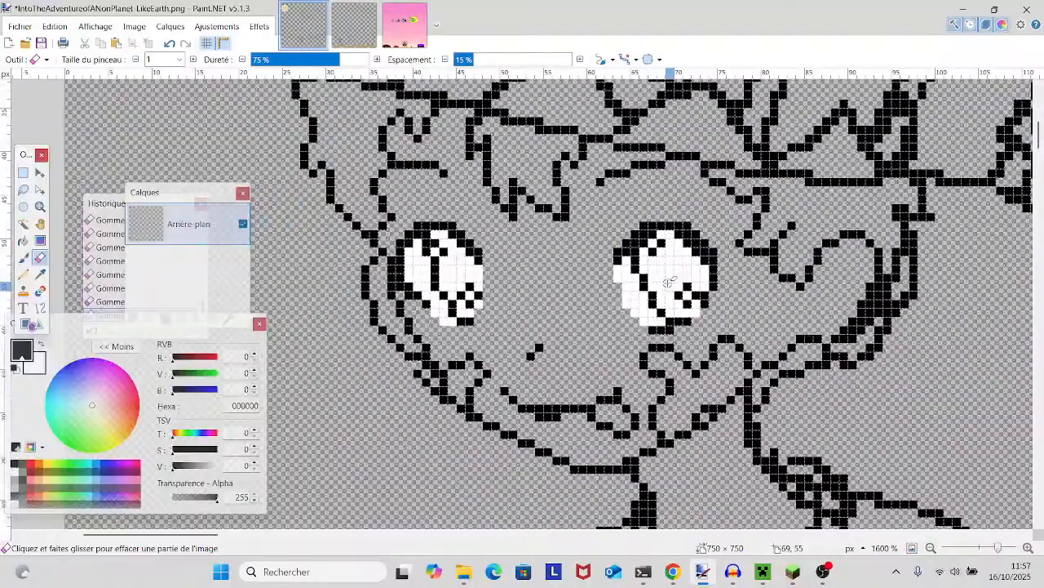
scroll(668, 281, up, 2)
scroll(667, 281, down, 2)
scroll(668, 282, up, 4)
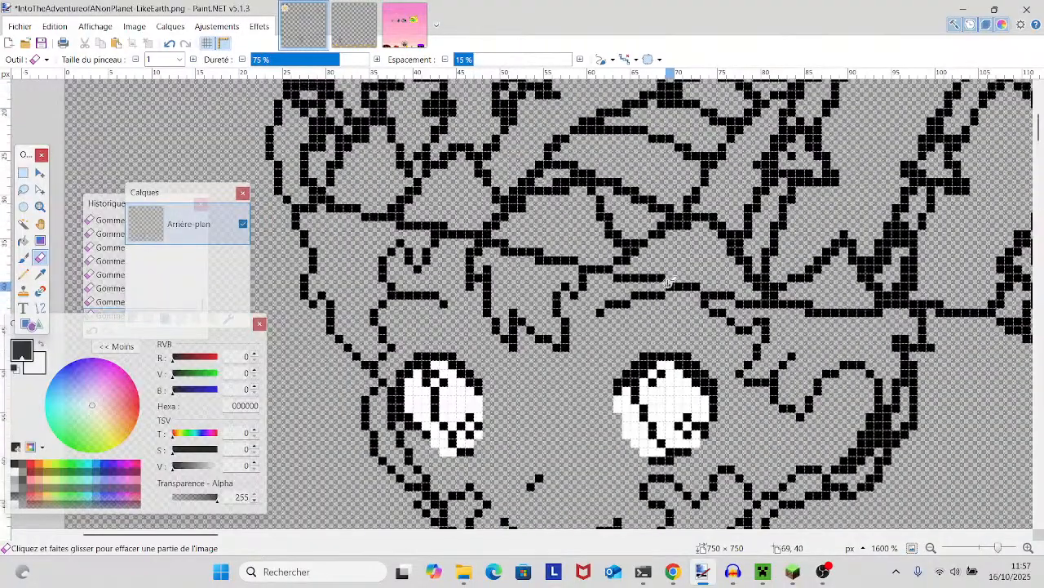
scroll(668, 282, down, 5)
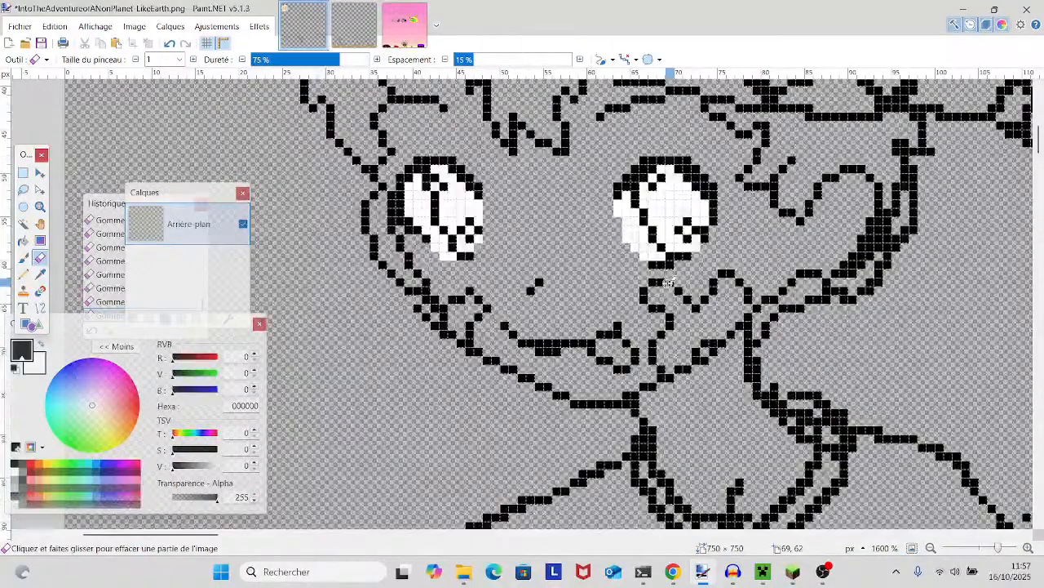
- Thin the left-side neck and collar outline below the chin
scroll(667, 282, up, 3)
scroll(667, 282, down, 7)
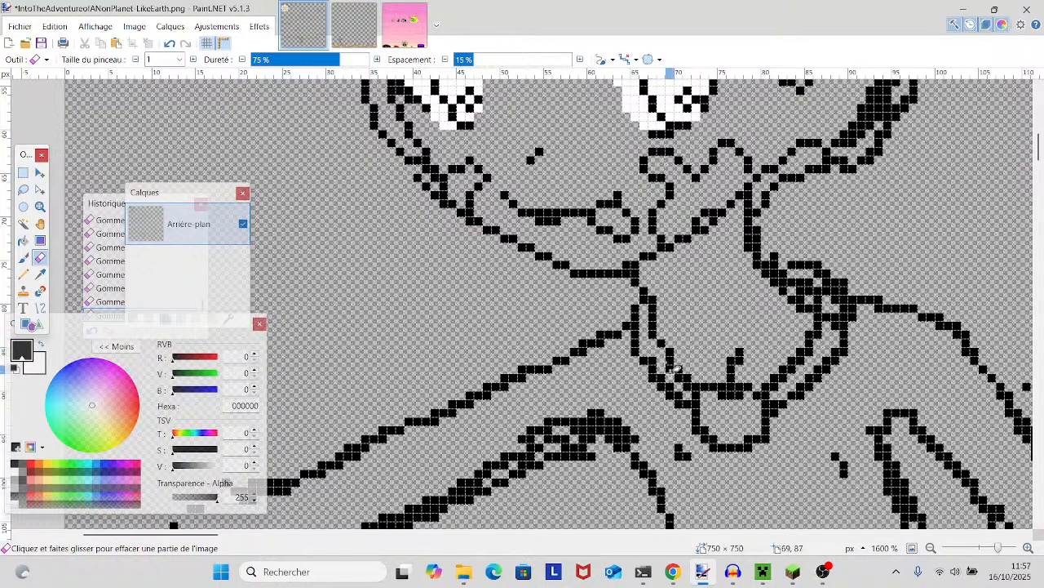
mouse_move(758, 476)
mouse_down()
mouse_move(756, 411)
mouse_move(674, 380)
mouse_move(535, 376)
mouse_move(659, 356)
mouse_move(802, 375)
mouse_up()
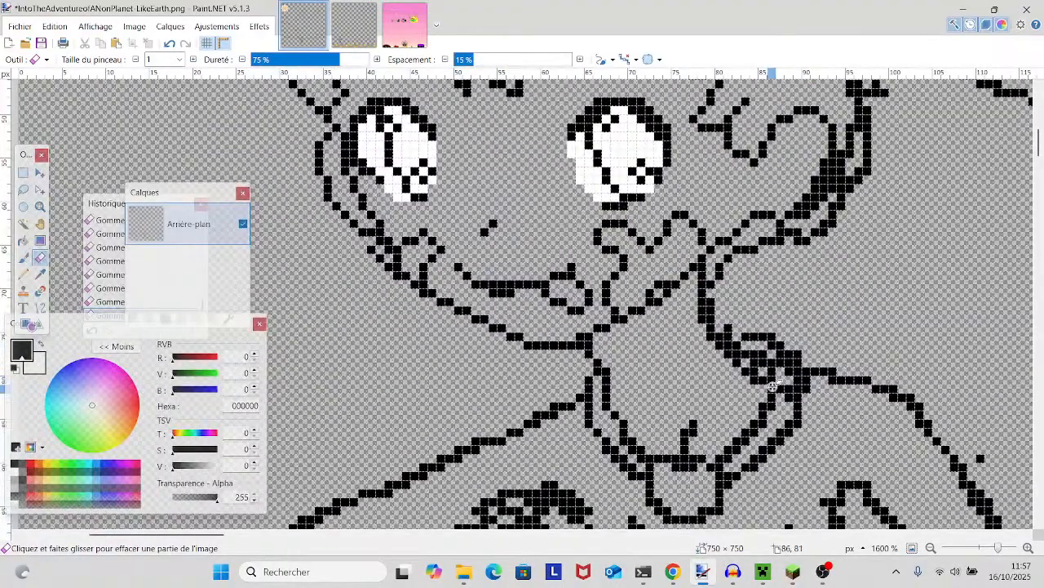
- Erase the tangled pixels where the right-side collar meets the shoulder, undo the bad erasure, and pencil in a missing pixel
scroll(737, 386, down, 3)
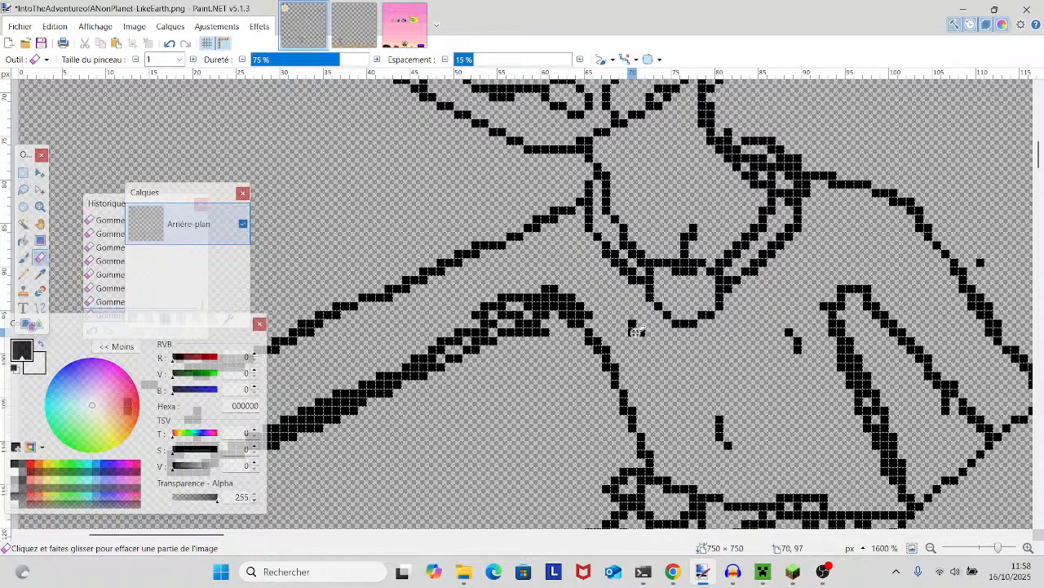
scroll(658, 306, up, 5)
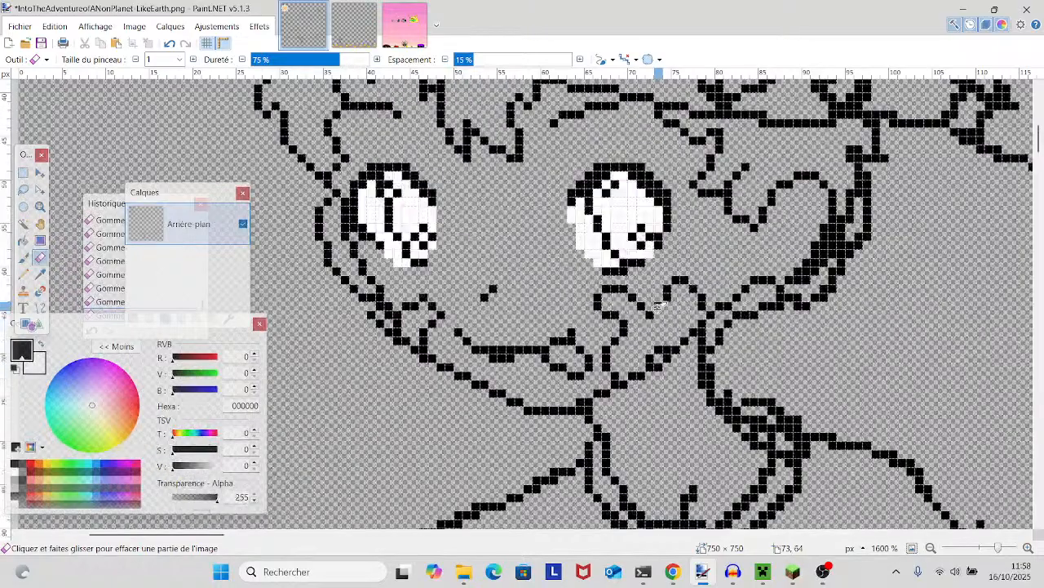
scroll(658, 306, down, 4)
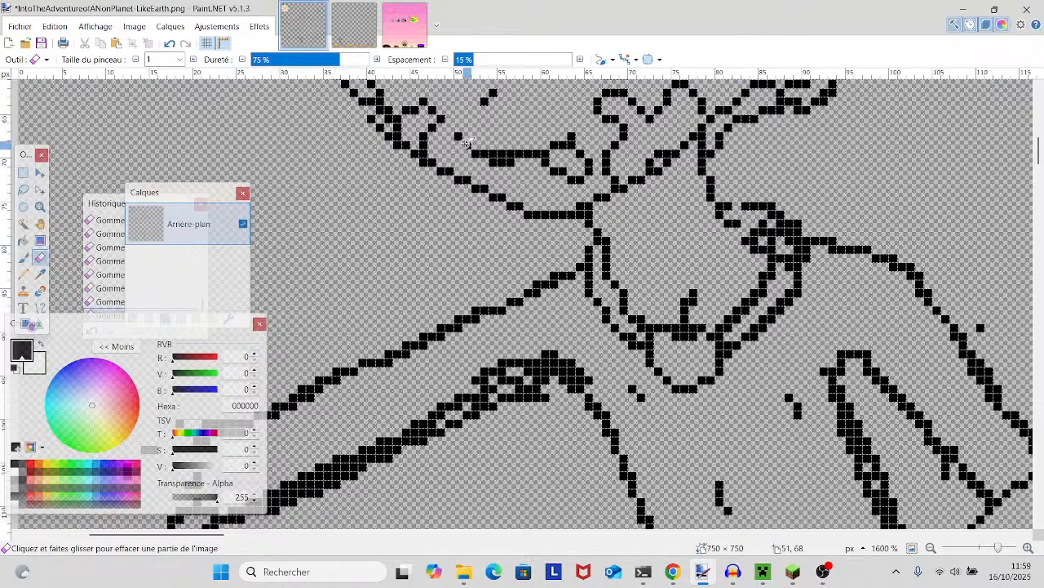
click(170, 44)
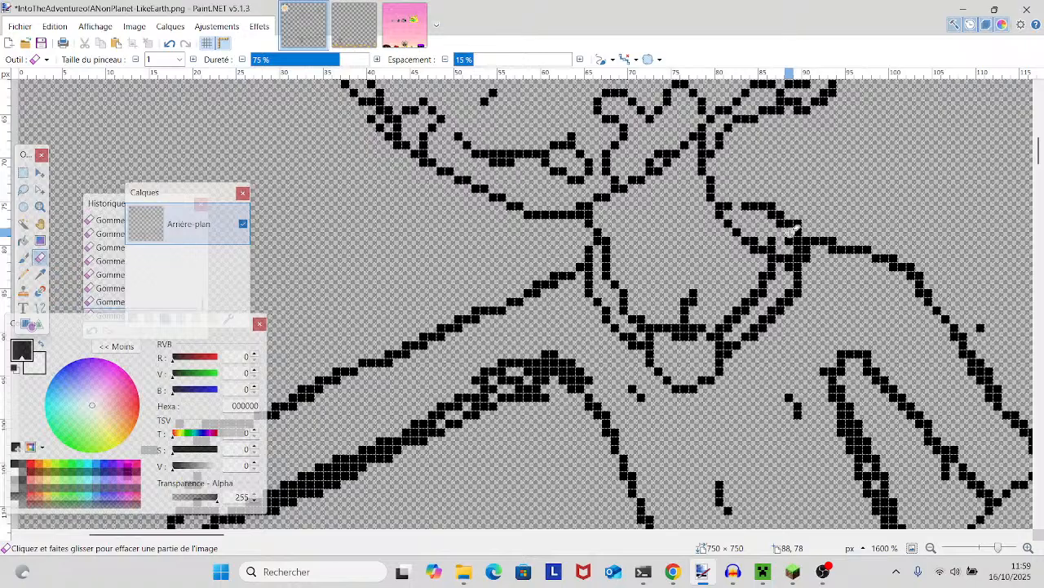
click(32, 275)
click(24, 274)
click(790, 238)
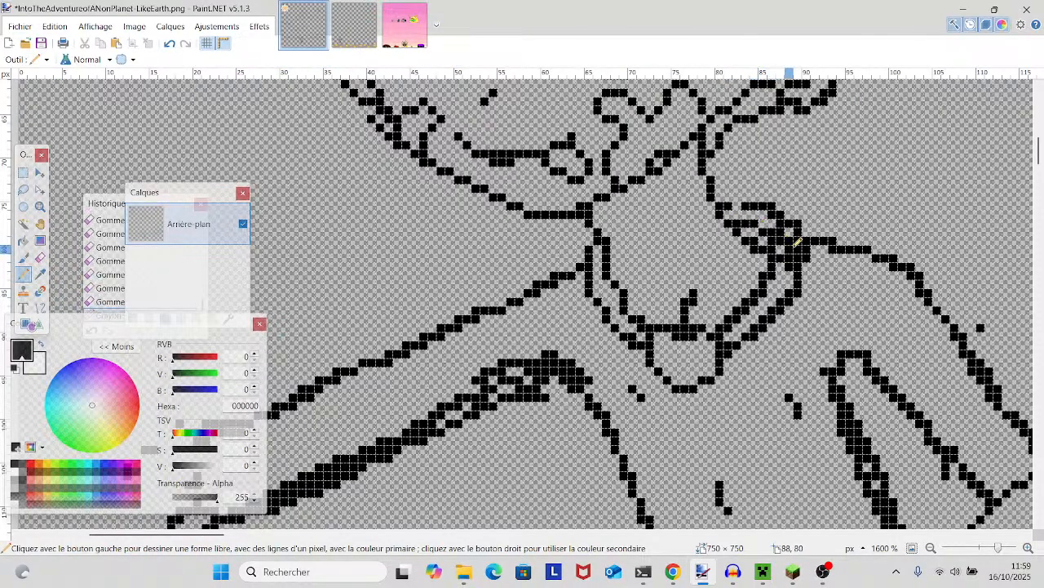
- Erase the surplus pixels just below the right-side collar knot, undoing one erasure along the way
click(40, 257)
click(782, 259)
drag(789, 261, 790, 249)
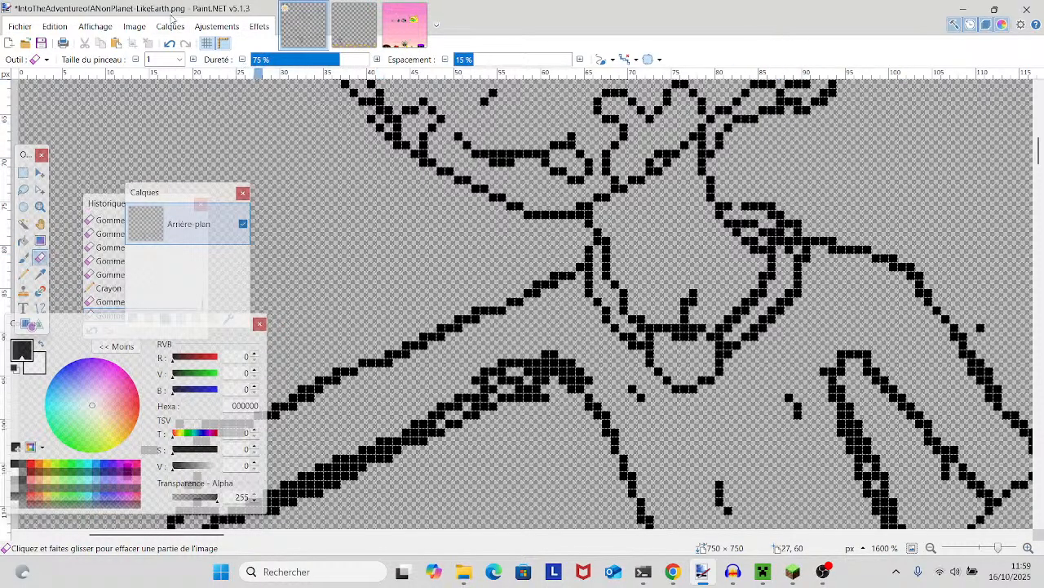
click(169, 43)
drag(782, 278, 785, 249)
- Thin the inner and outer collar lines running from the right-side shoulder down to the neckline's point, undoing one erasure
click(764, 294)
click(756, 301)
click(746, 309)
click(729, 328)
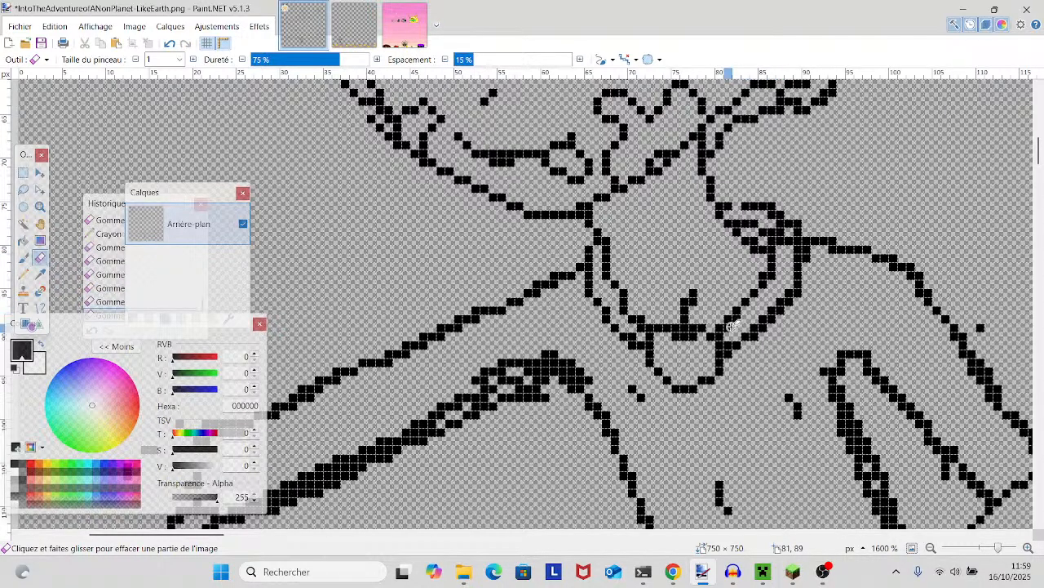
click(738, 320)
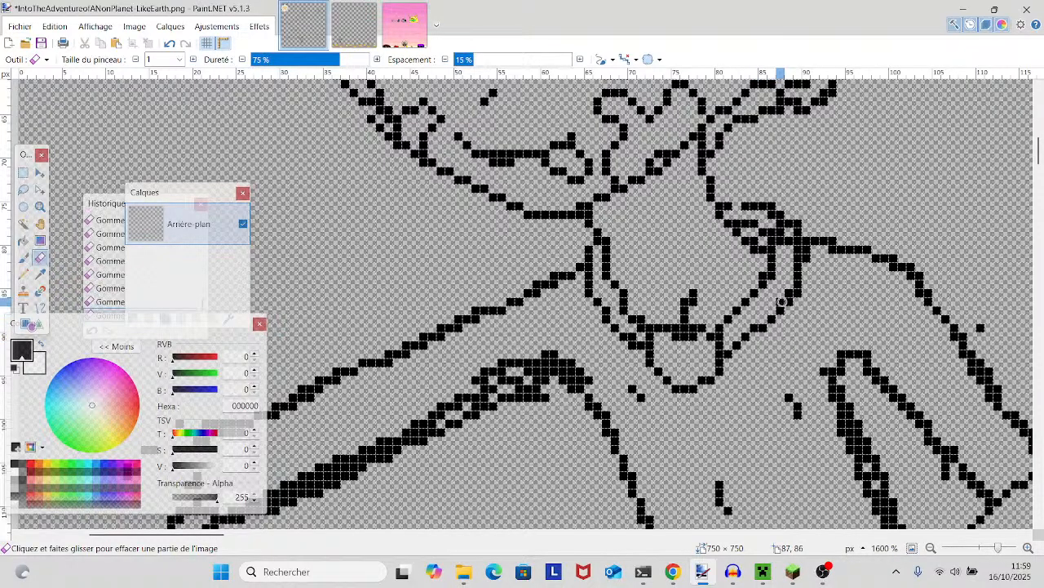
click(170, 44)
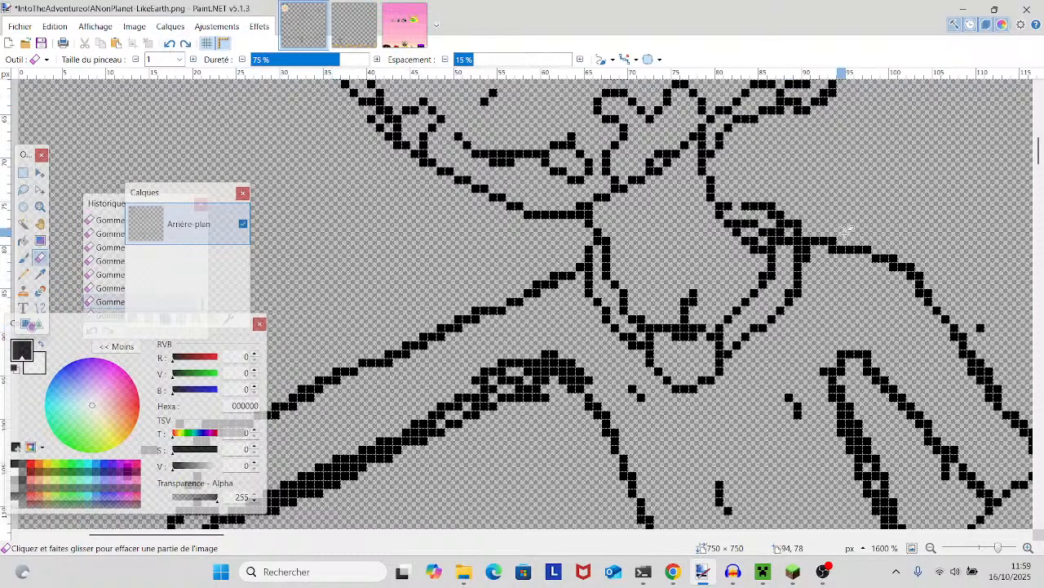
click(799, 292)
- Pencil in a missing pixel on the left-side cheek outline and erase the extra pixels along the mouth line
scroll(849, 297, right, 1)
scroll(849, 296, up, 1)
drag(997, 548, 989, 548)
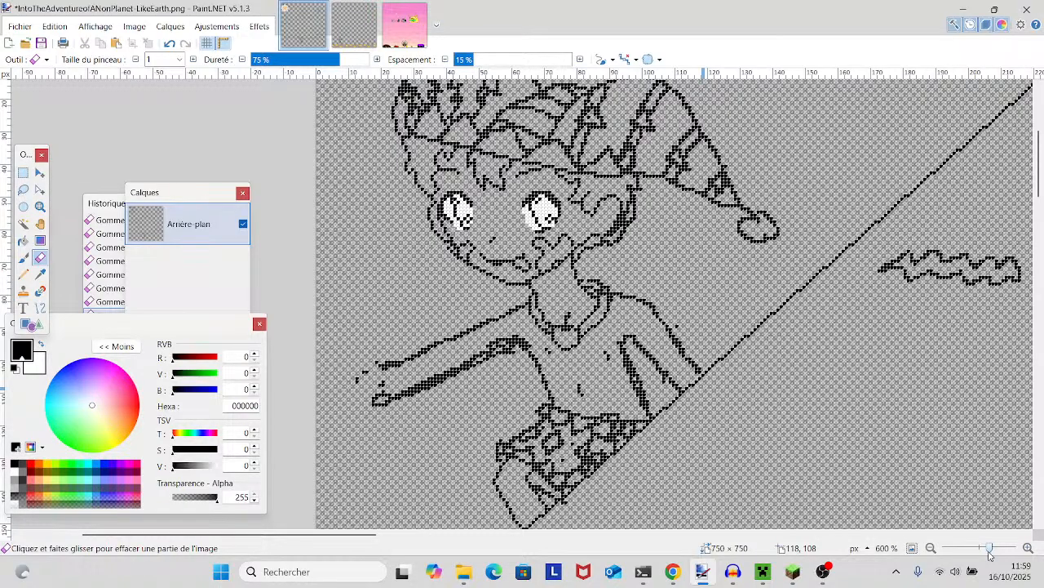
drag(990, 551, 996, 550)
scroll(938, 446, up, 3)
drag(889, 416, 952, 398)
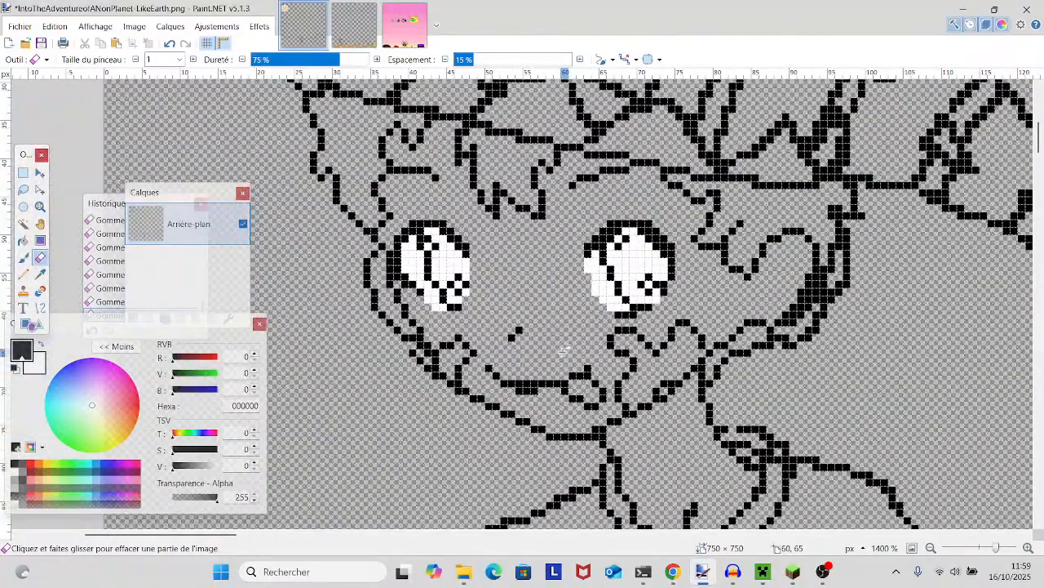
click(23, 275)
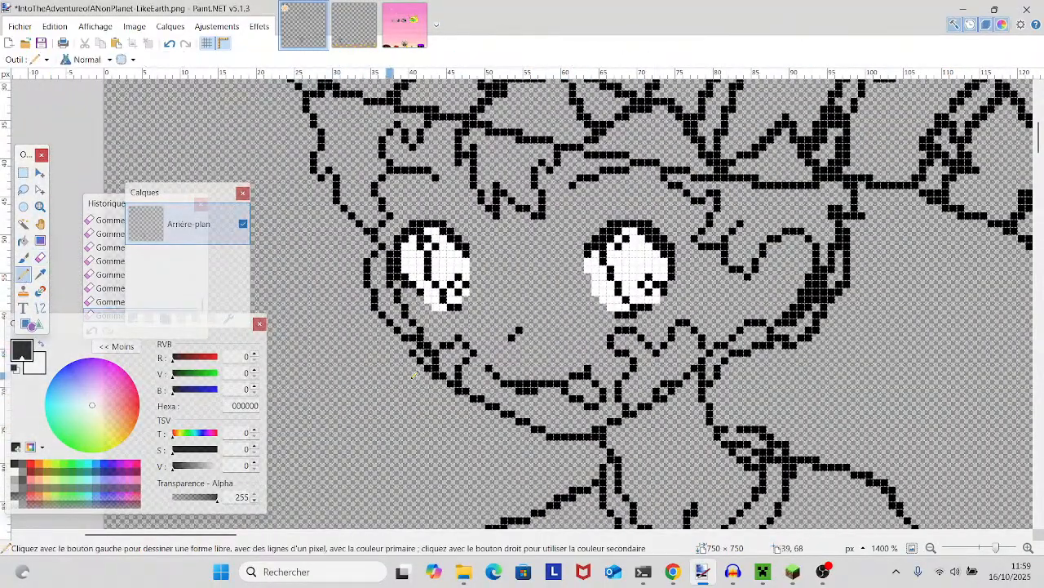
click(413, 345)
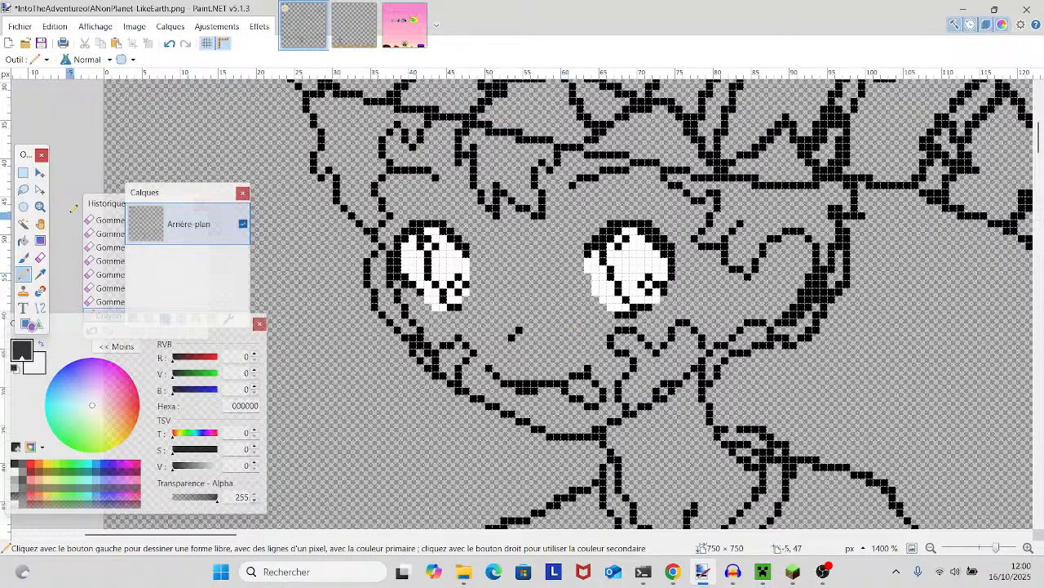
click(39, 257)
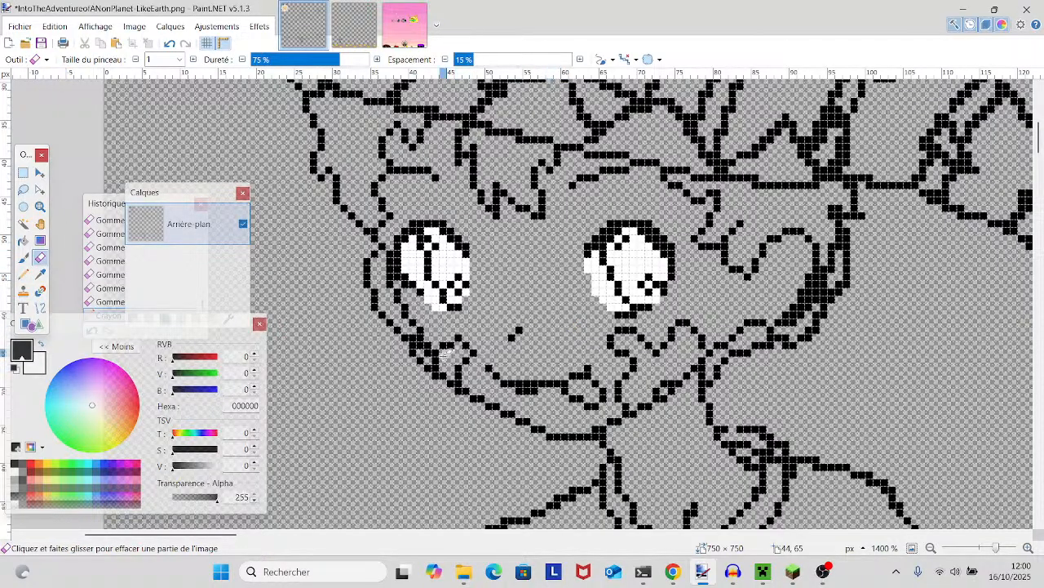
click(511, 383)
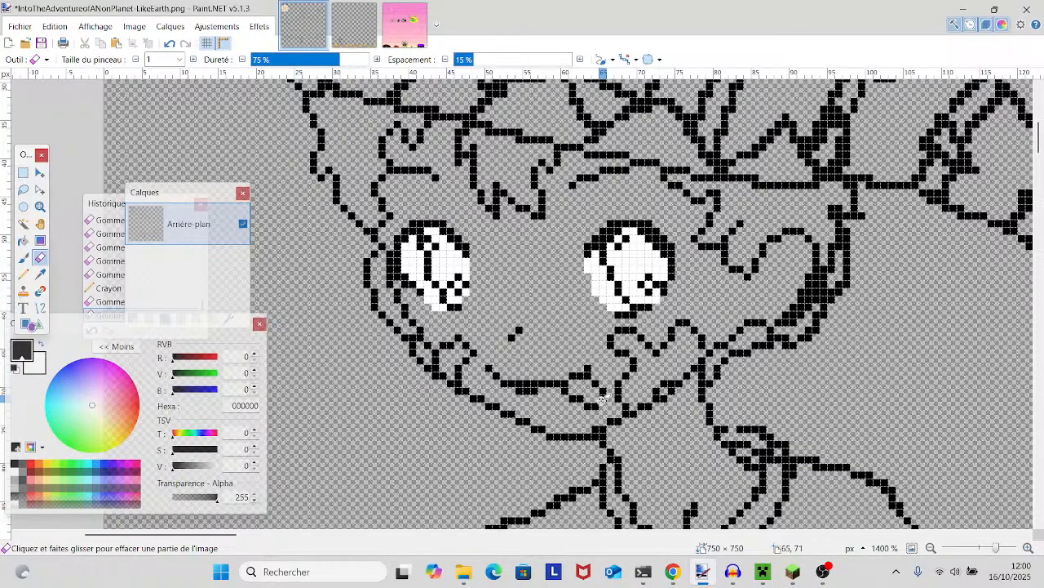
- Erase the protruding pixel at the left-hand corner of the patterned shorts, where the leg outline begins
scroll(880, 162, up, 2)
scroll(880, 162, down, 8)
scroll(880, 162, down, 1)
mouse_move(718, 174)
mouse_down()
mouse_move(921, 200)
mouse_move(777, 189)
mouse_up()
scroll(739, 196, down, 2)
scroll(739, 196, up, 2)
scroll(739, 196, down, 1)
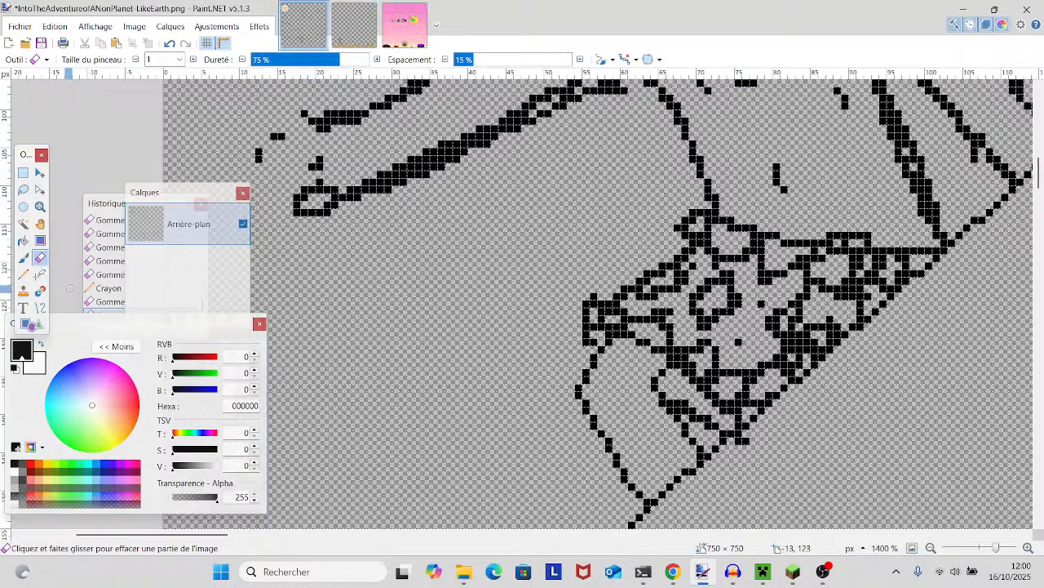
key(p)
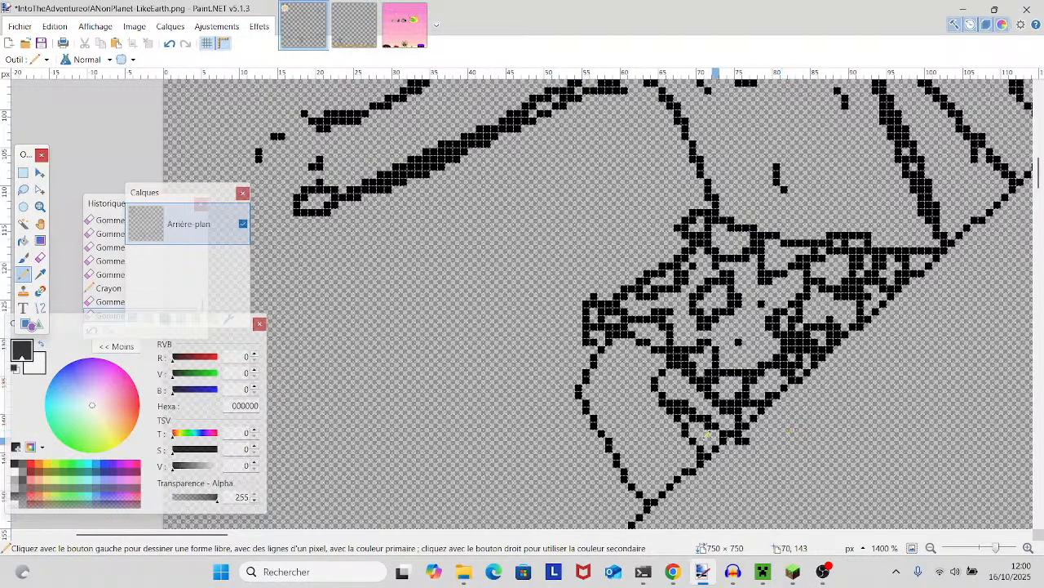
click(40, 257)
click(584, 343)
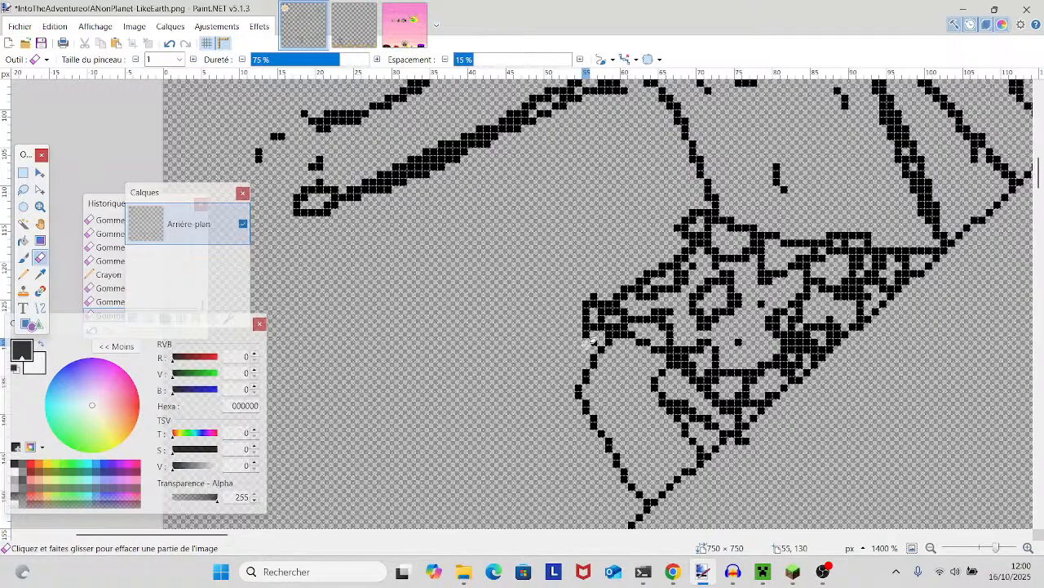
- Erase the thick inner line on the leg below the shorts and stray pixels past the diagonal edge, and redraw the line one pixel thin
scroll(791, 490, down, 2)
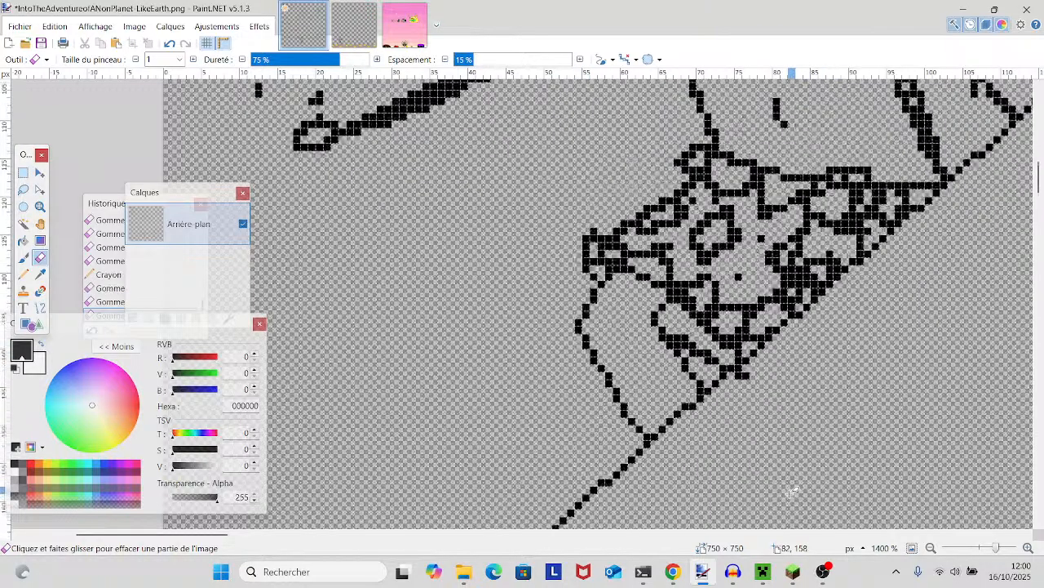
click(680, 337)
click(672, 337)
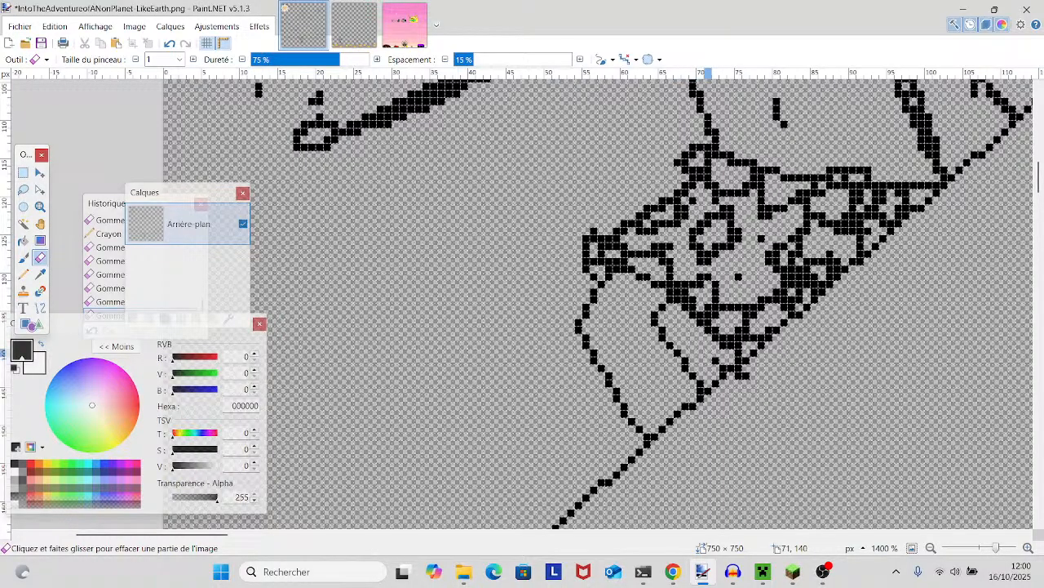
click(715, 360)
click(723, 361)
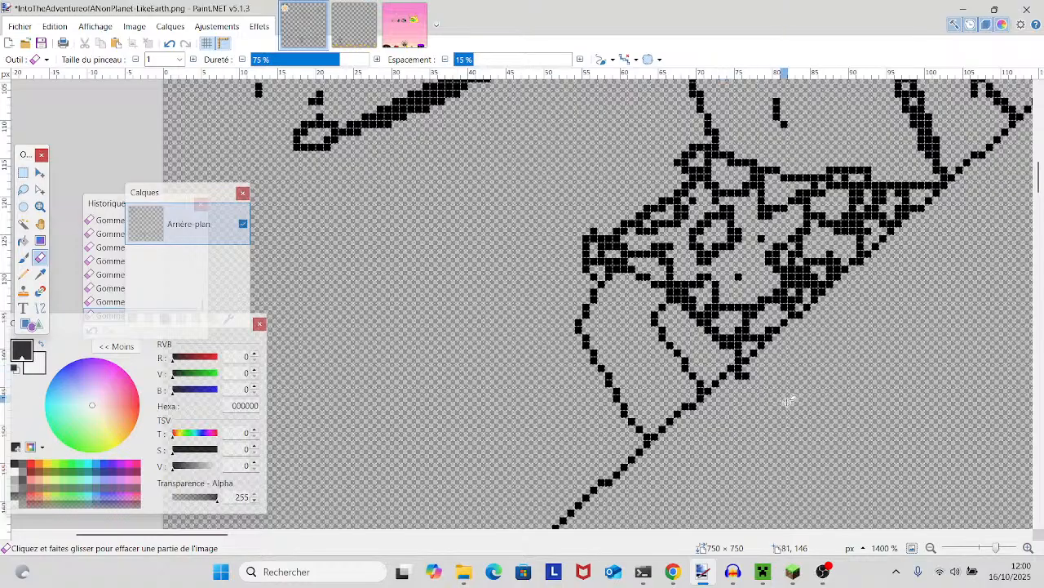
click(741, 375)
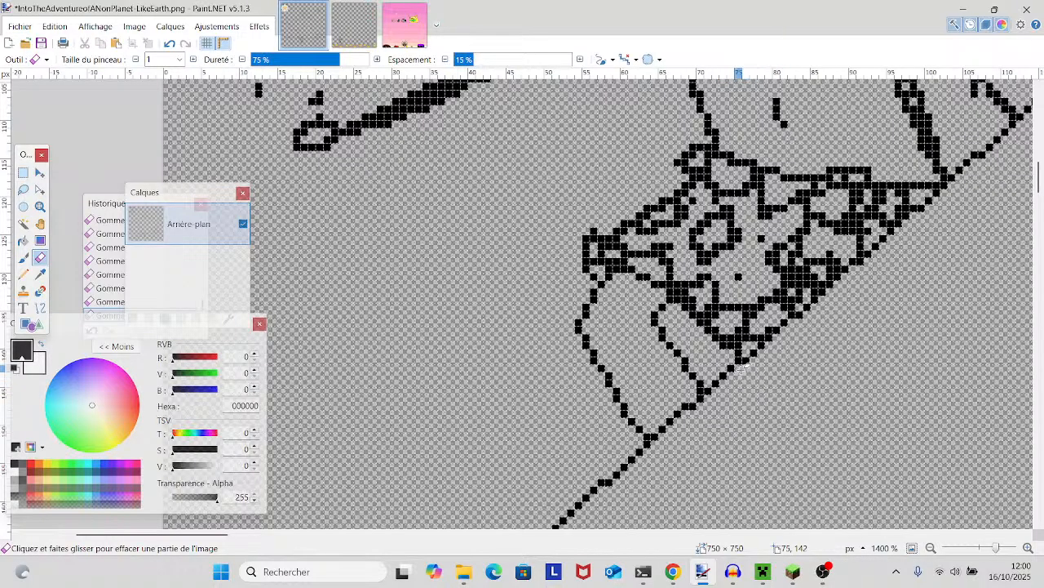
click(23, 274)
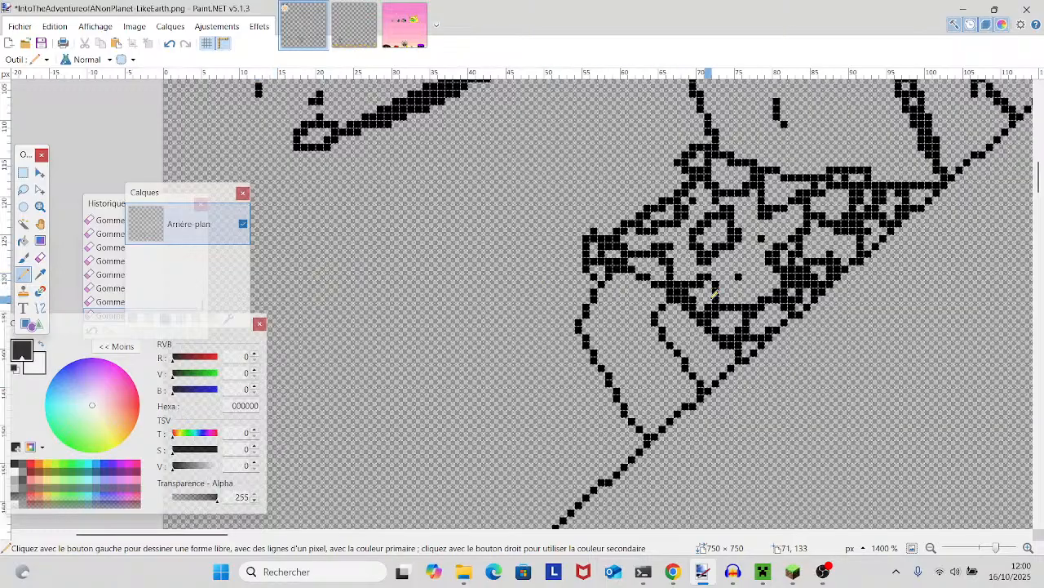
drag(667, 309, 732, 372)
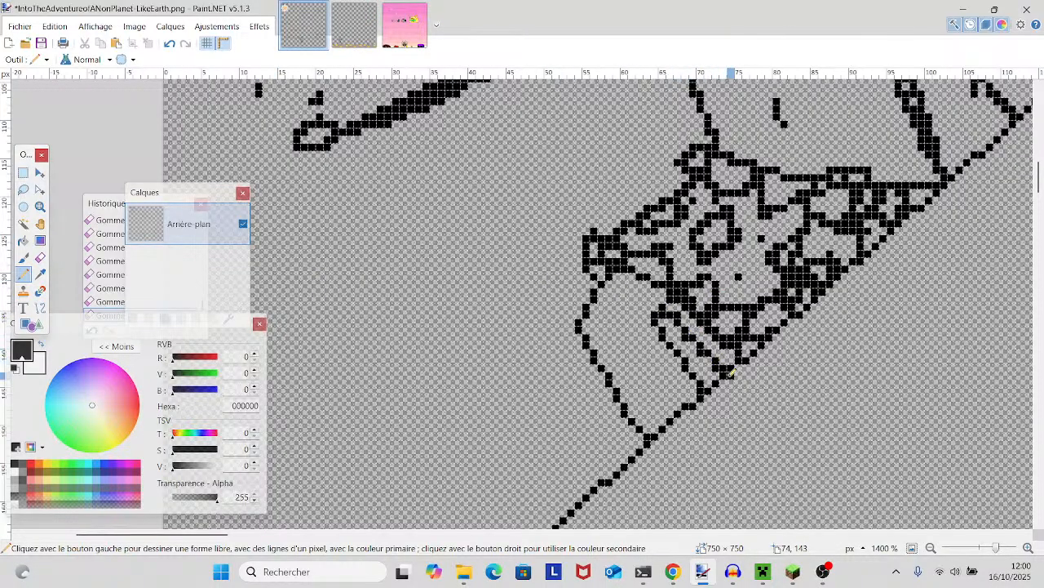
- Erase the stray pixels where the right-side ear outline meets the hat brim
scroll(715, 342, up, 3)
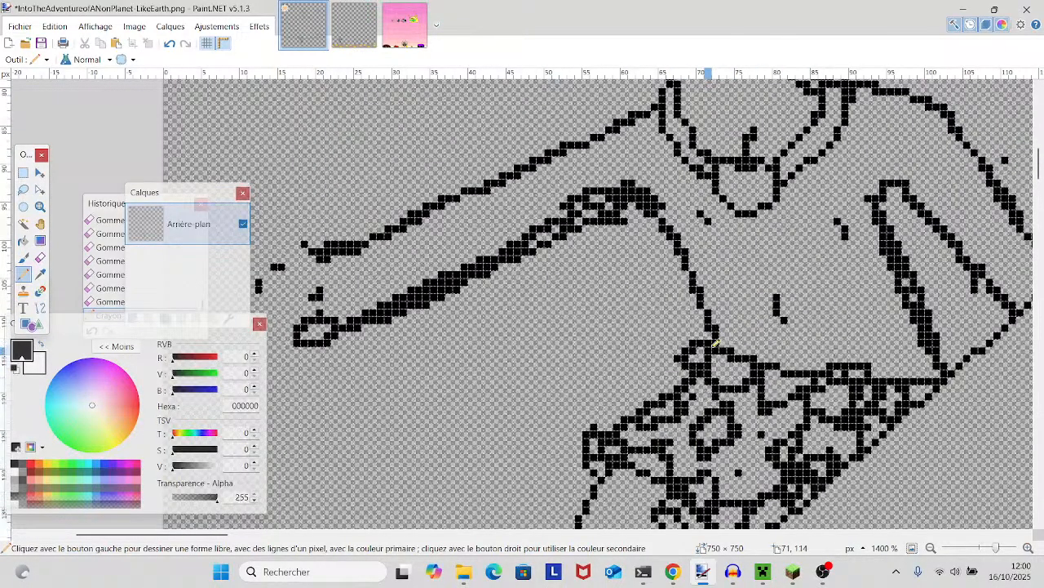
scroll(716, 343, up, 3)
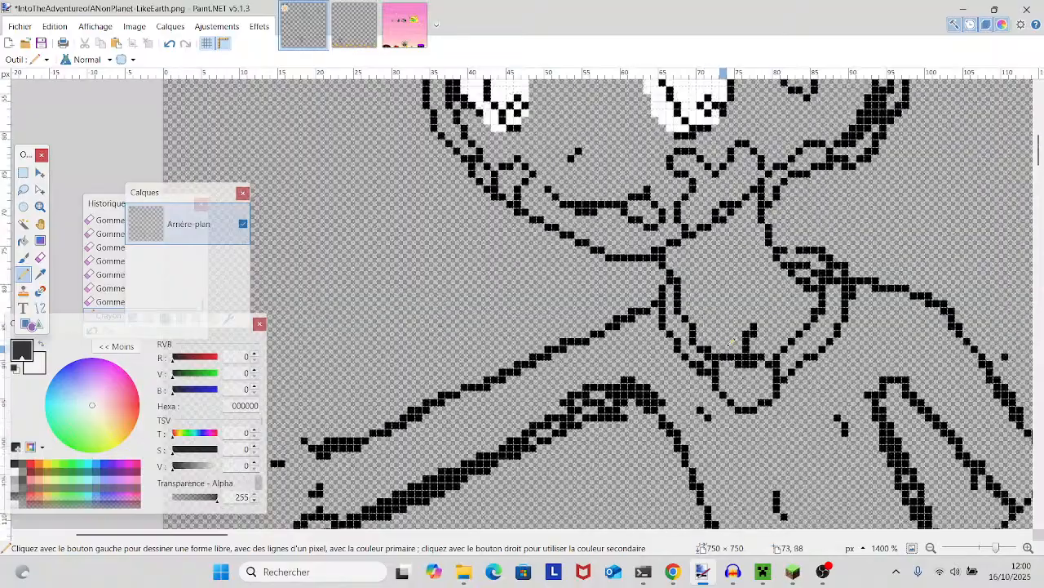
scroll(731, 344, up, 4)
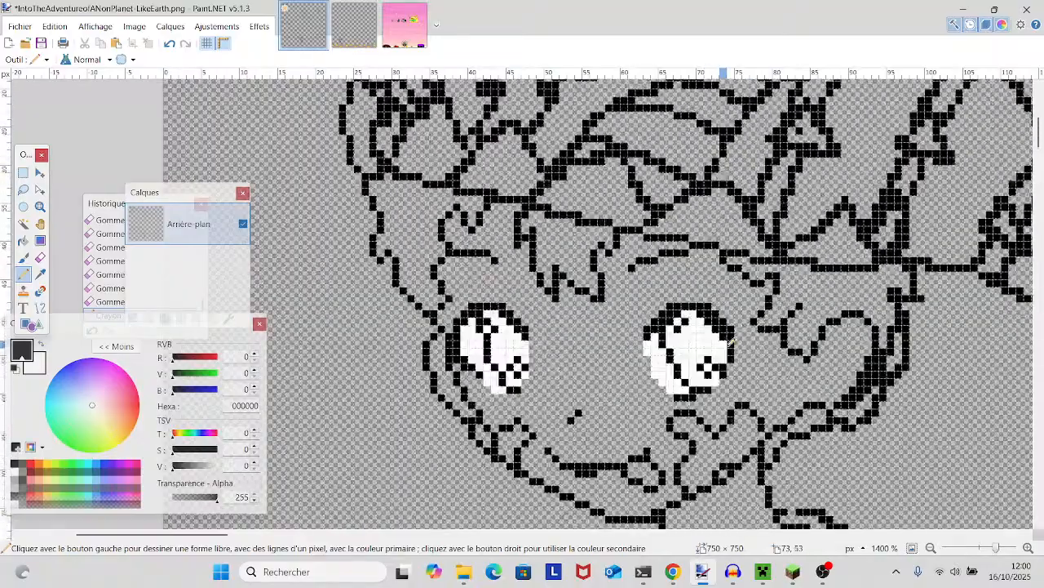
mouse_move(730, 344)
mouse_down()
mouse_move(583, 390)
mouse_move(518, 369)
mouse_move(604, 367)
mouse_move(566, 352)
mouse_up()
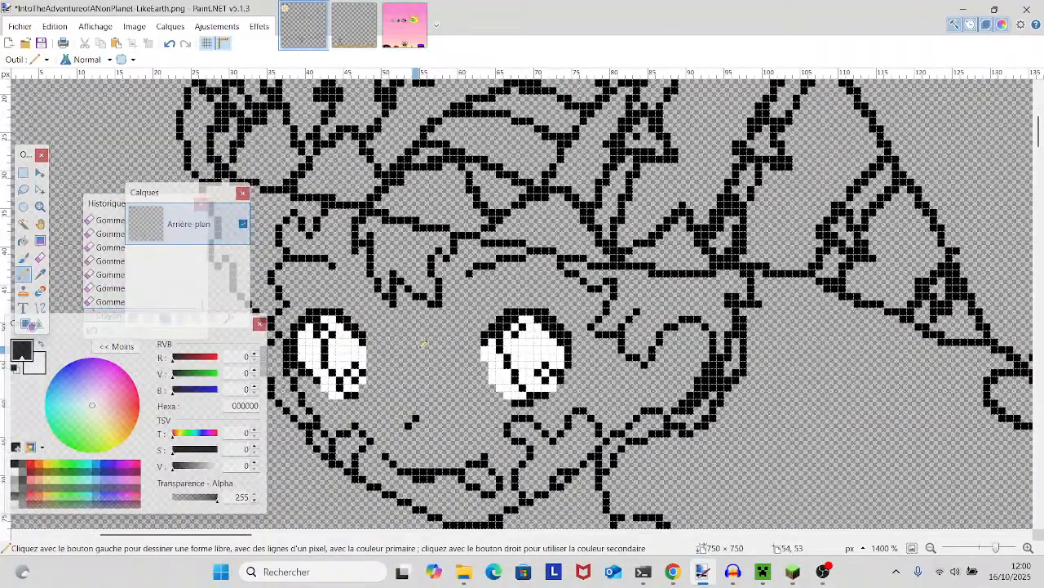
click(39, 257)
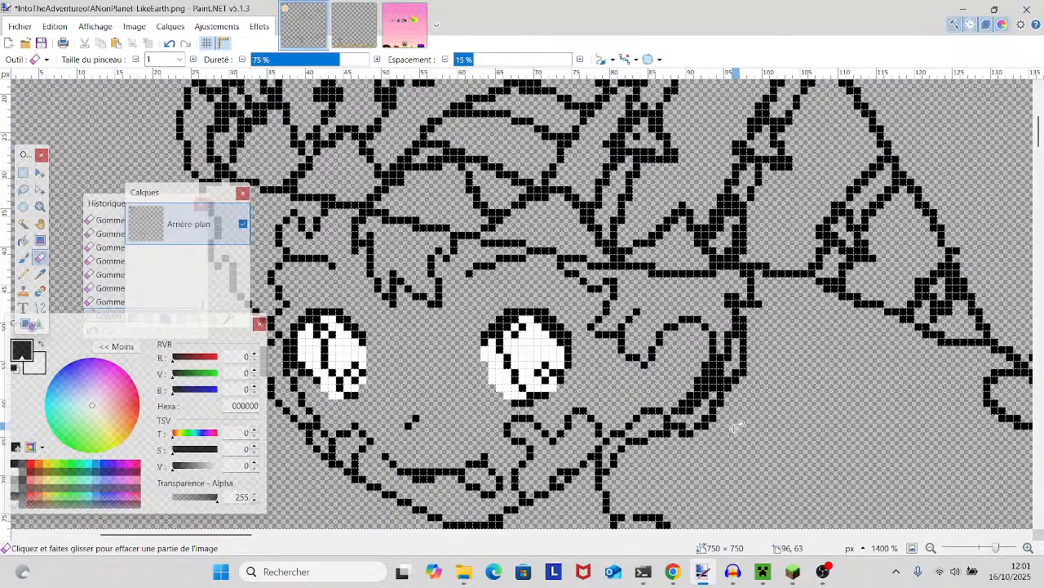
key(ctrl+y)
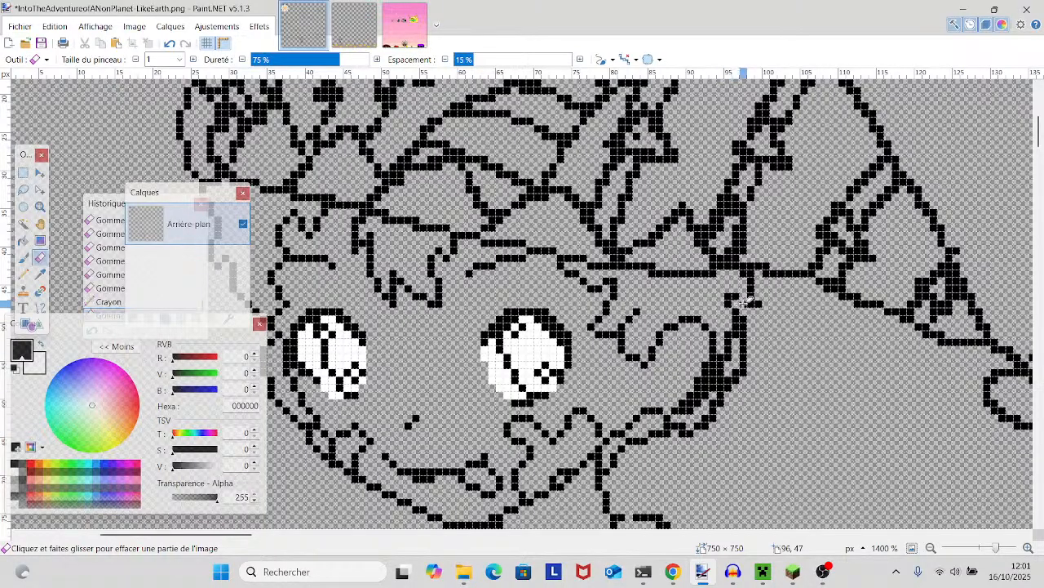
key(ctrl+y)
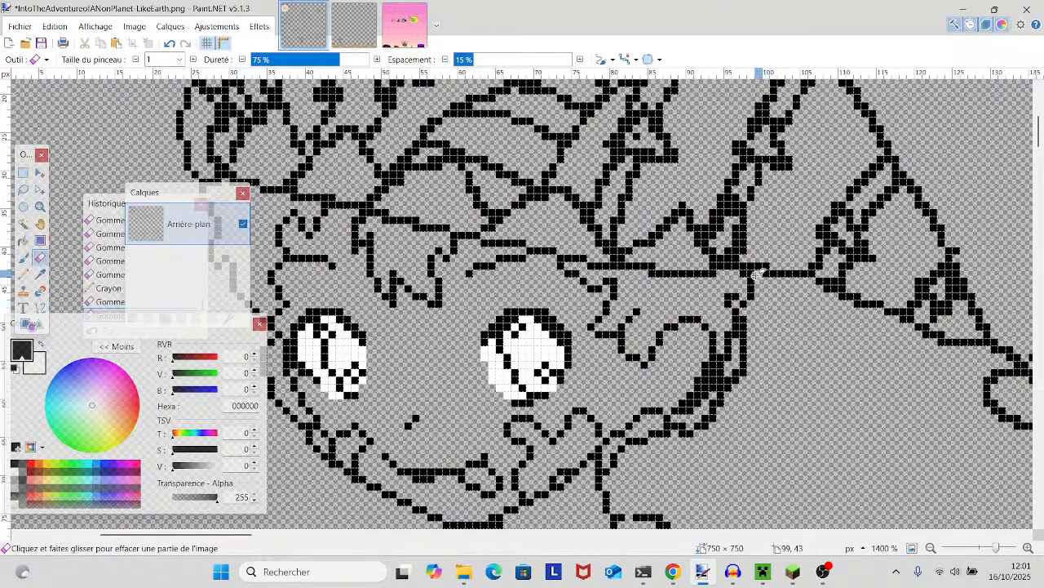
key(ctrl+y)
- Thin the right-side ear outline by erasing the filled pixels between its inner and outer curves and along its lower edge
scroll(767, 363, down, 2)
scroll(767, 363, up, 2)
scroll(768, 363, down, 2)
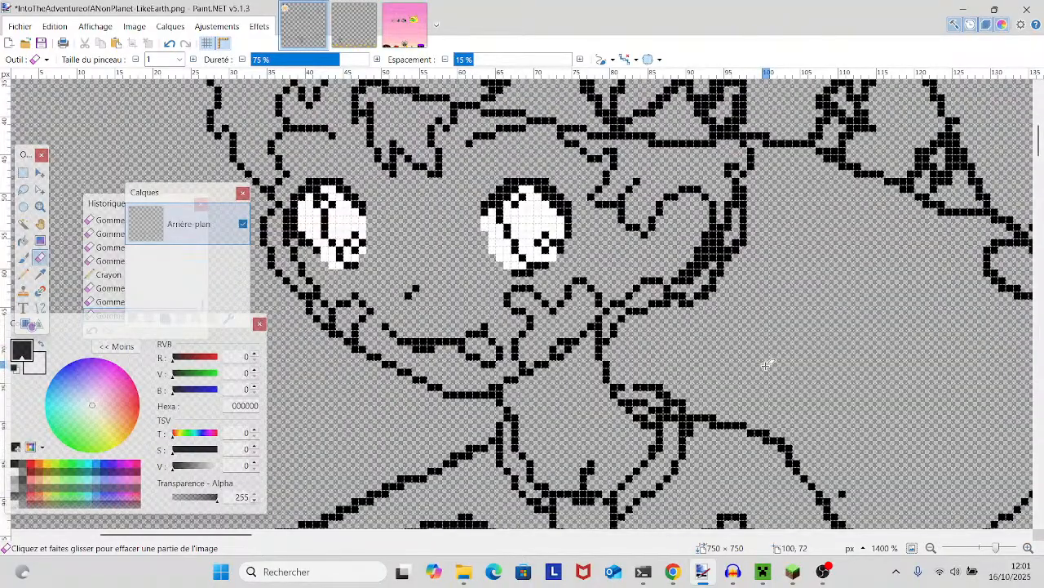
click(669, 297)
click(683, 303)
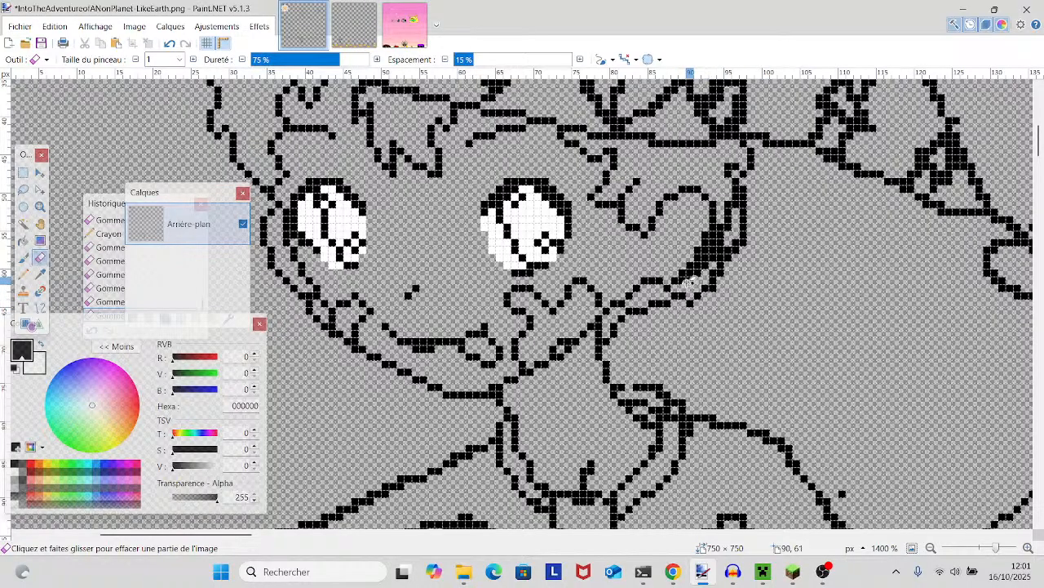
drag(692, 284, 692, 272)
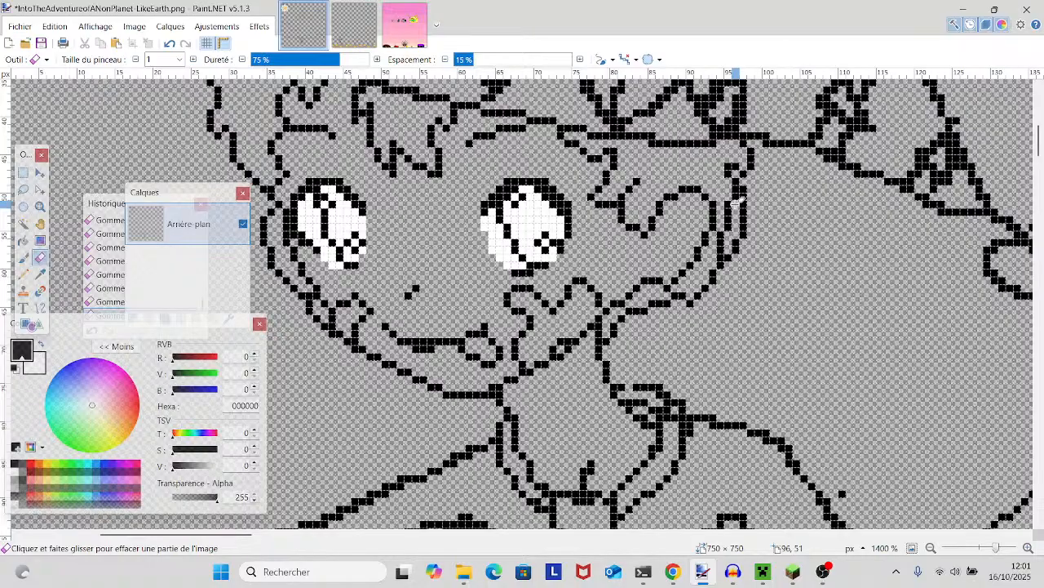
mouse_move(745, 208)
mouse_down()
mouse_move(779, 278)
mouse_move(811, 274)
mouse_up()
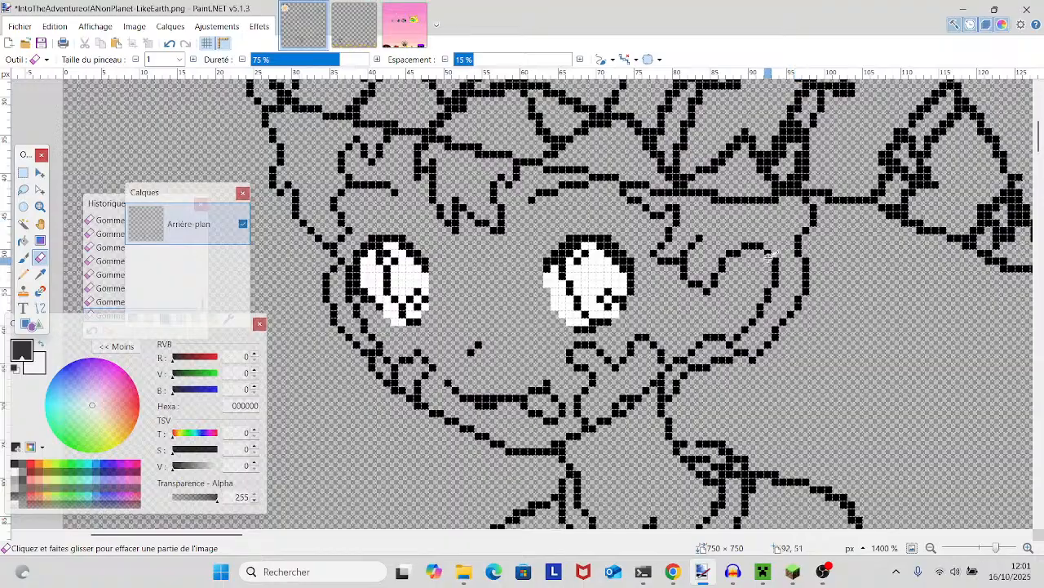
- Draw a sleeve cuff with one-pixel pencil lines across the upper arm nearest the long diagonal edge
scroll(770, 255, down, 3)
mouse_move(996, 547)
mouse_down()
mouse_move(987, 547)
mouse_move(1000, 538)
mouse_up()
drag(891, 455, 654, 412)
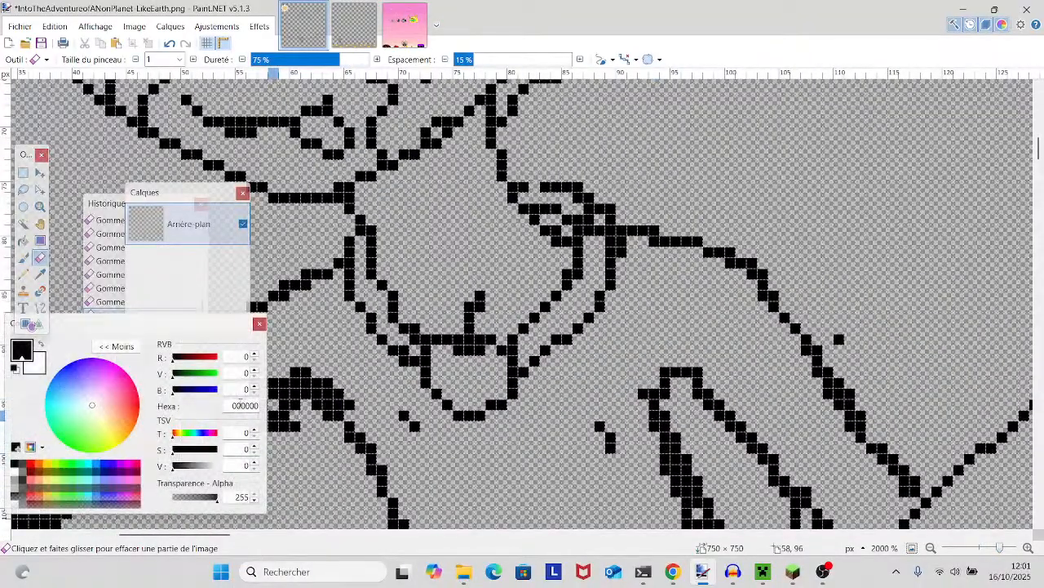
click(23, 273)
mouse_move(692, 380)
mouse_down()
mouse_move(718, 380)
mouse_move(767, 351)
mouse_move(785, 318)
mouse_move(770, 296)
mouse_move(816, 304)
mouse_move(830, 334)
mouse_move(828, 375)
mouse_move(747, 431)
mouse_move(698, 434)
mouse_move(685, 400)
mouse_up()
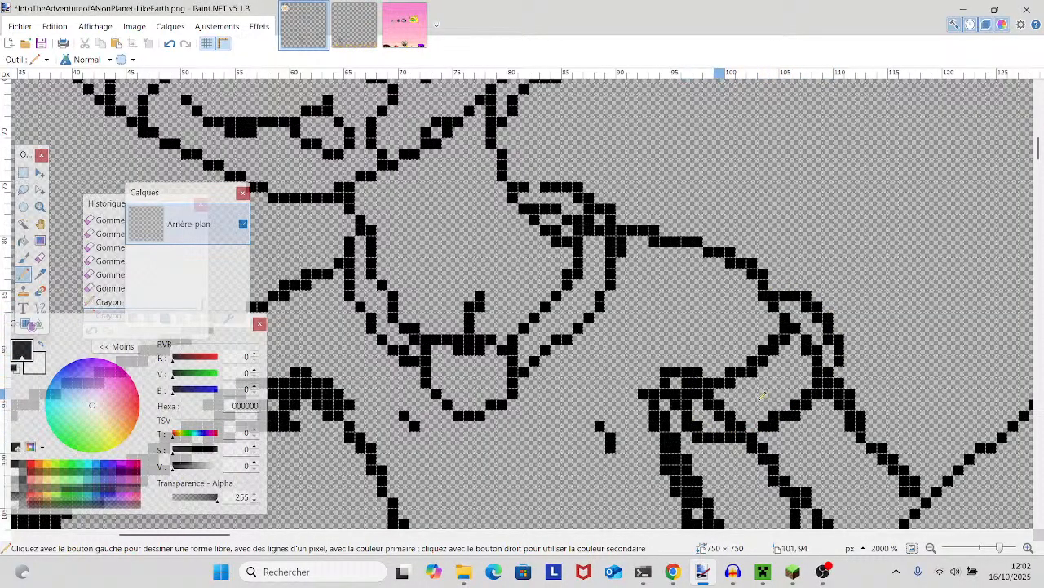
mouse_move(1012, 548)
mouse_down()
mouse_move(983, 548)
mouse_move(996, 547)
mouse_up()
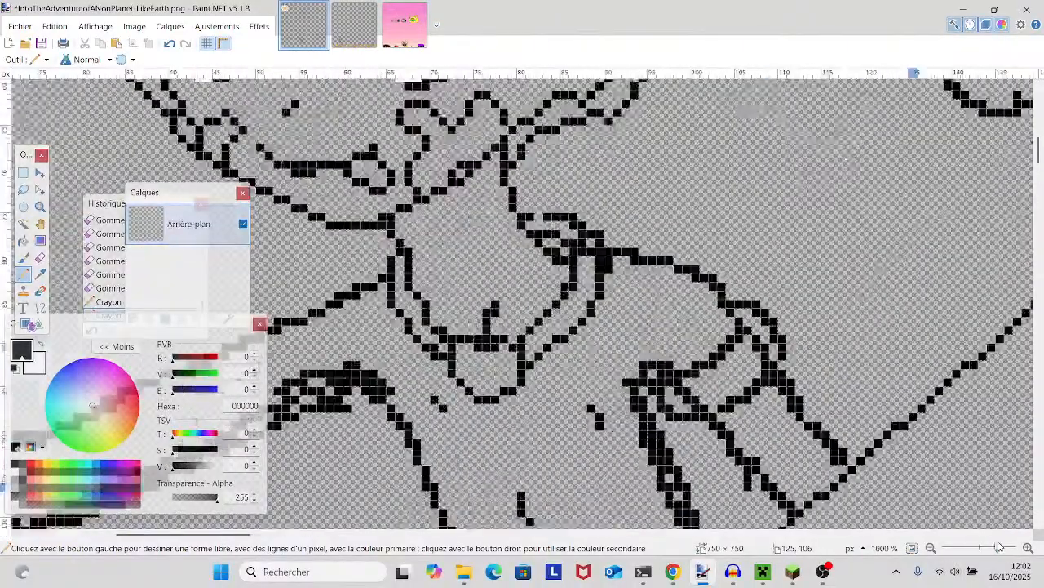
scroll(739, 349, up, 1)
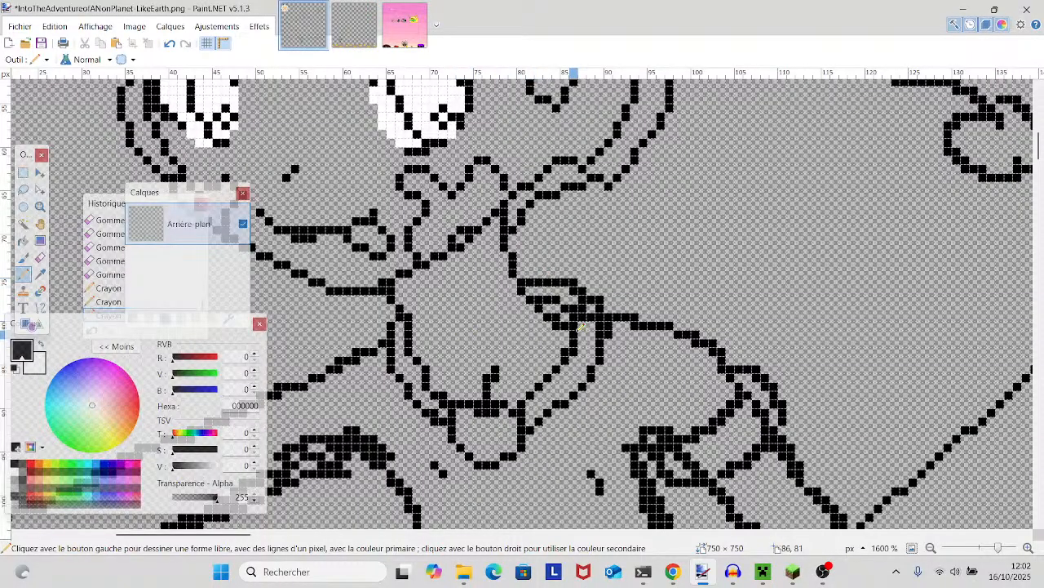
scroll(574, 324, down, 2)
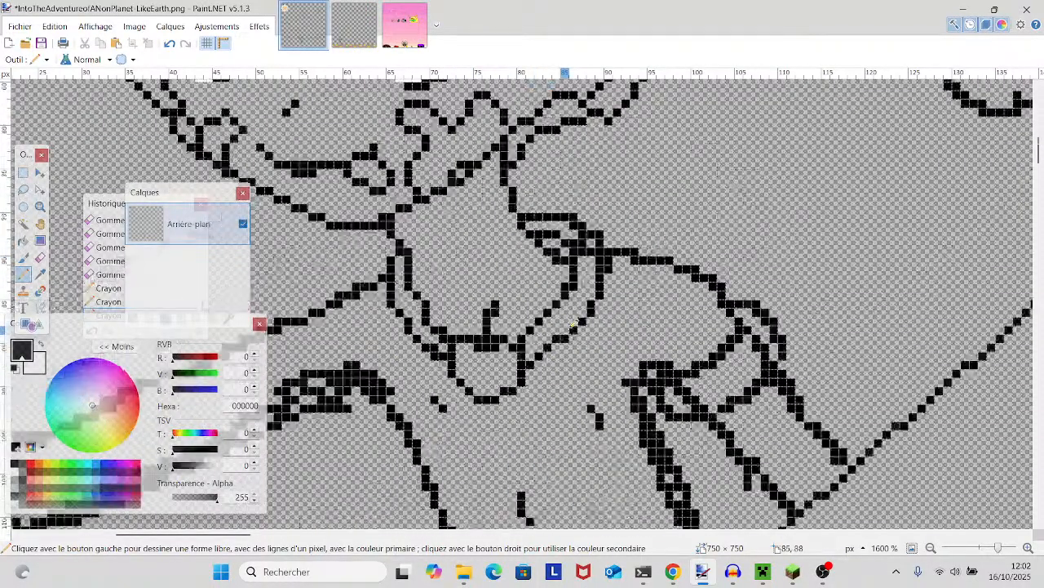
- Erase the extra pixels where the left-hand collar line meets the knot at the front of the neck
click(39, 258)
click(436, 347)
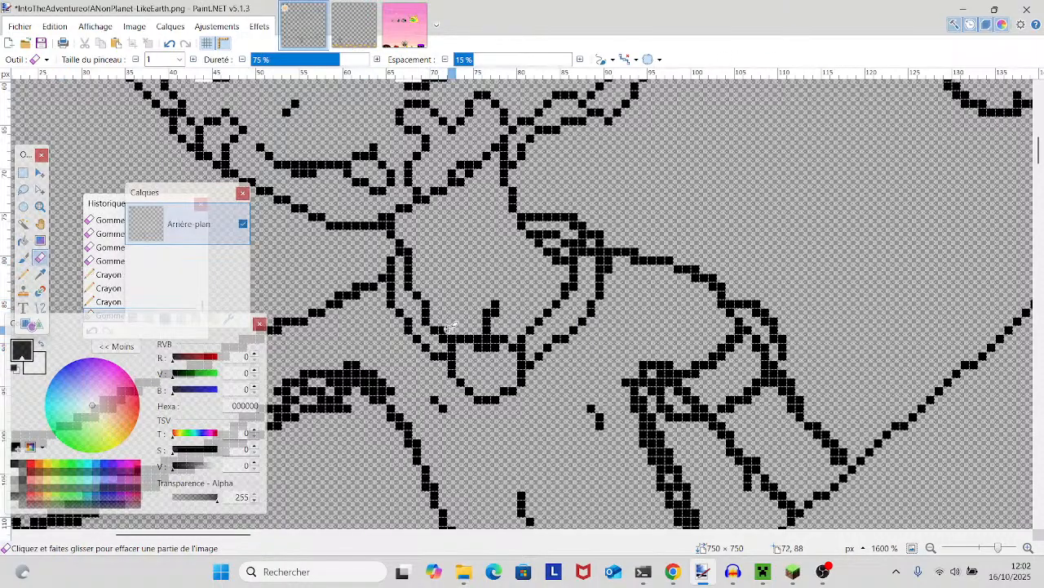
click(443, 339)
mouse_move(426, 356)
mouse_down()
mouse_move(506, 308)
mouse_move(666, 256)
mouse_up()
- Look over the outstretched arm, face and hat outlines for remaining thick or stray pixels
drag(411, 201, 586, 155)
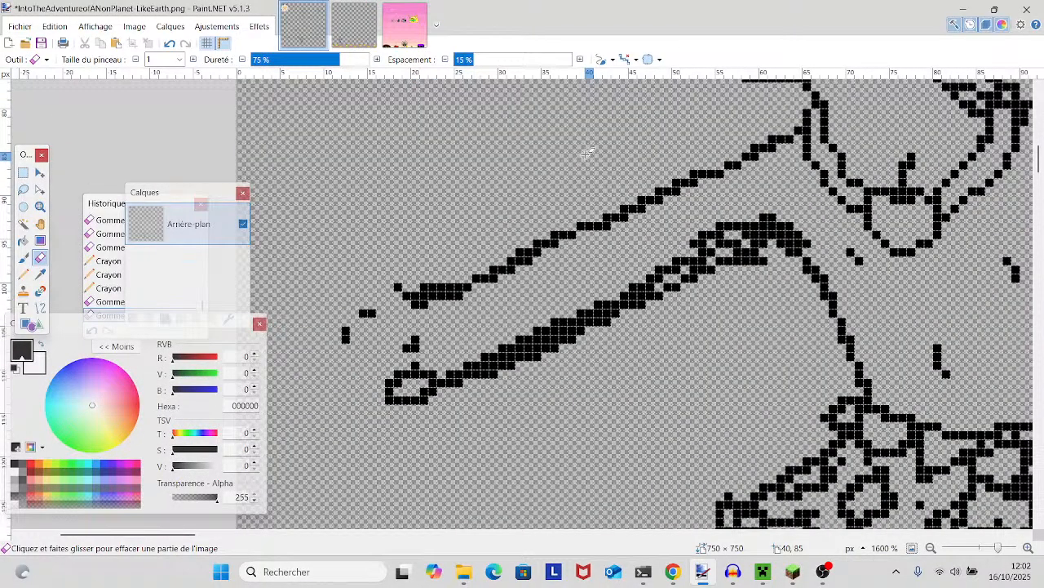
scroll(814, 247, up, 3)
drag(798, 246, 519, 343)
scroll(519, 343, up, 1)
scroll(519, 343, down, 1)
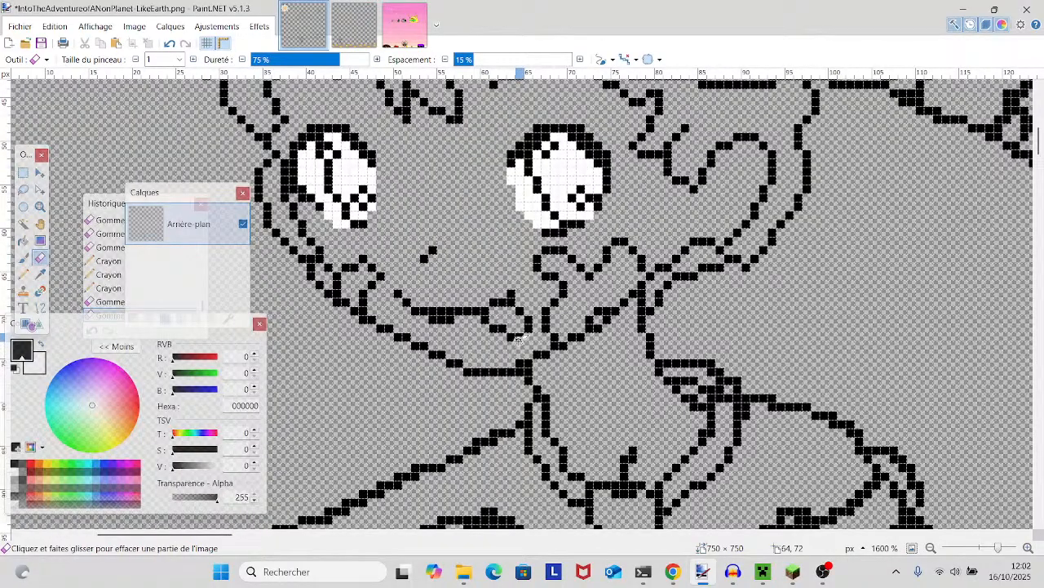
scroll(519, 338, up, 2)
scroll(519, 339, down, 1)
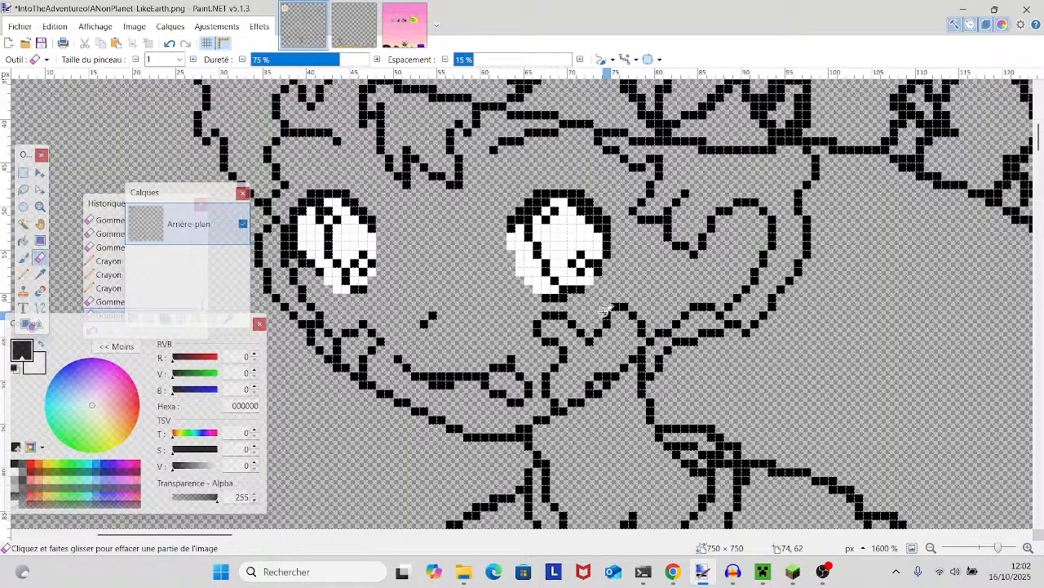
scroll(602, 313, up, 4)
scroll(587, 294, down, 3)
scroll(572, 269, up, 2)
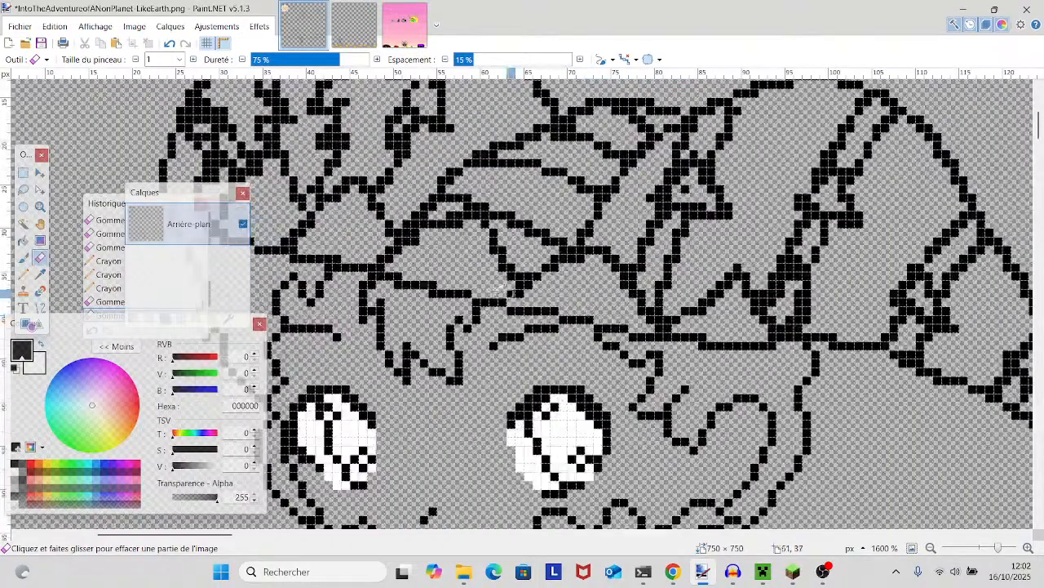
- Thin the hat's brim line above the hair by erasing its doubled pixels
drag(516, 278, 561, 256)
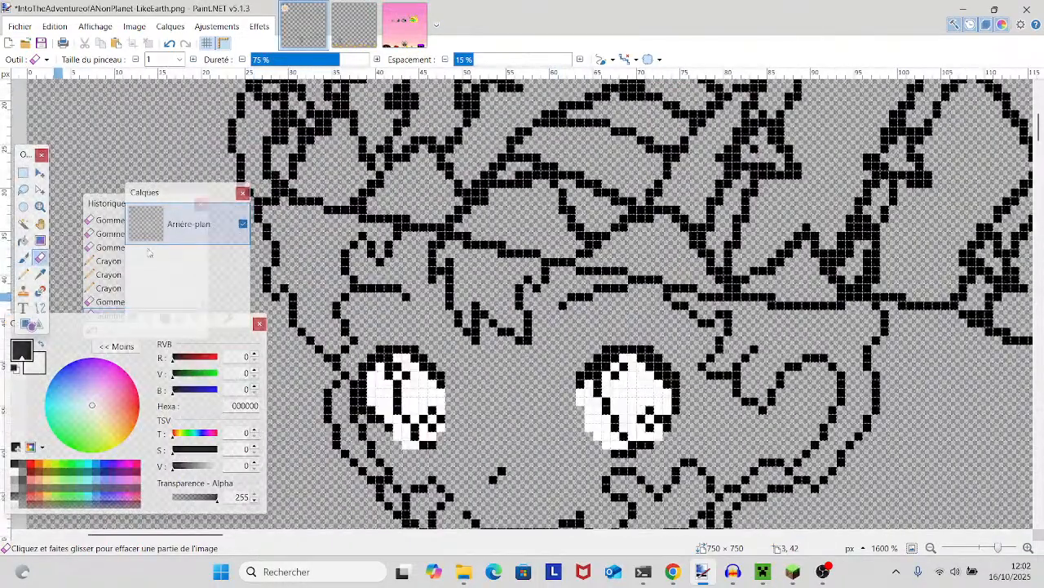
click(441, 245)
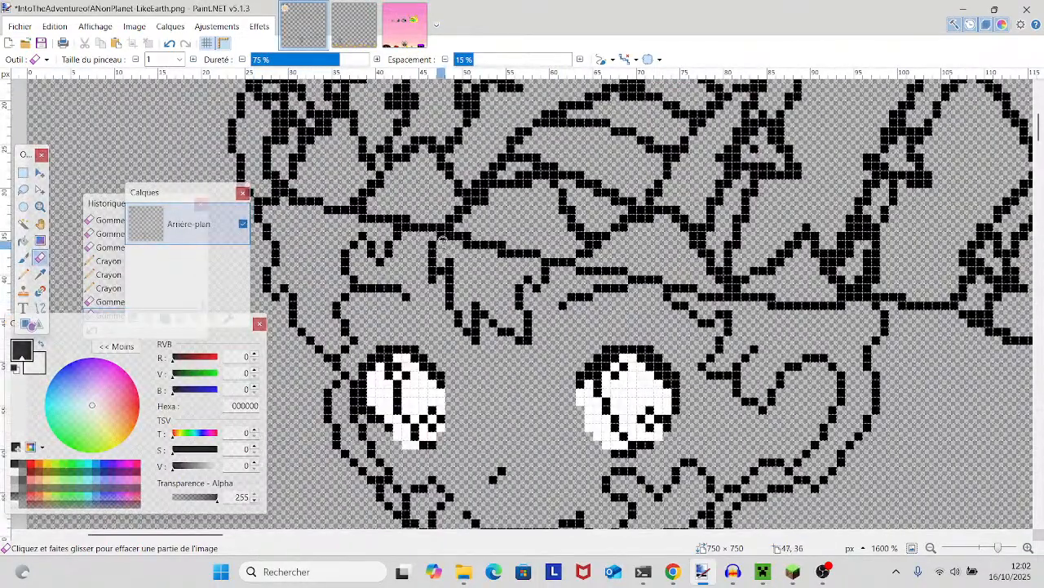
click(502, 246)
click(468, 236)
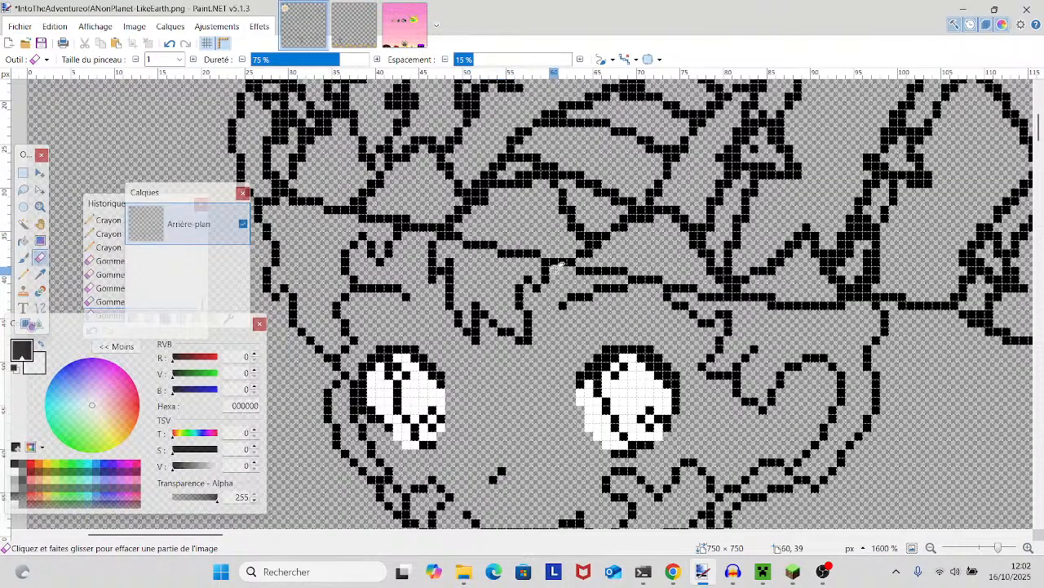
click(366, 216)
drag(407, 217, 398, 218)
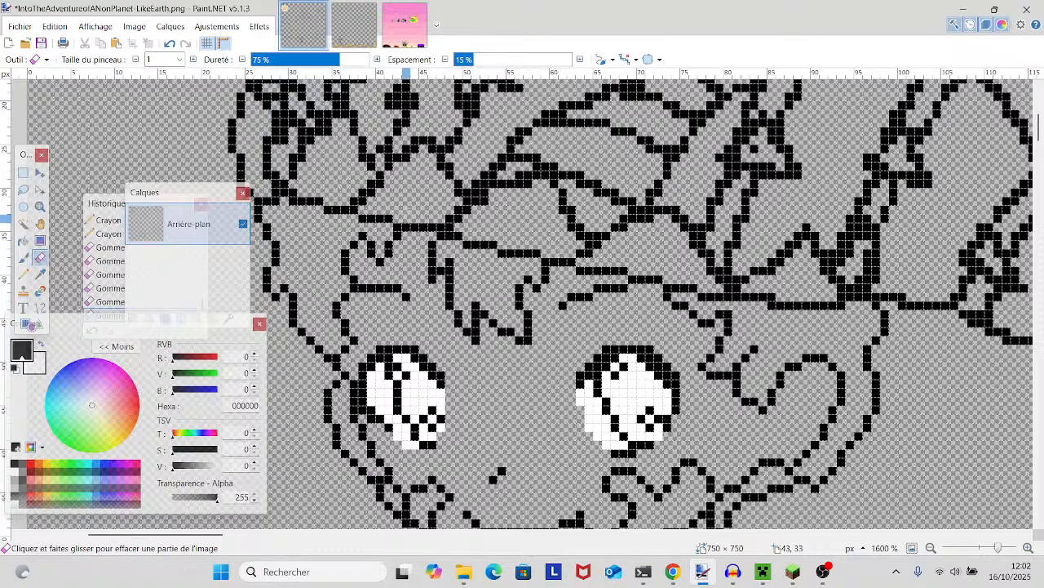
- Examine the hat, ear, collar and torso outlines for line work that still needs cleaning
drag(736, 286, 560, 279)
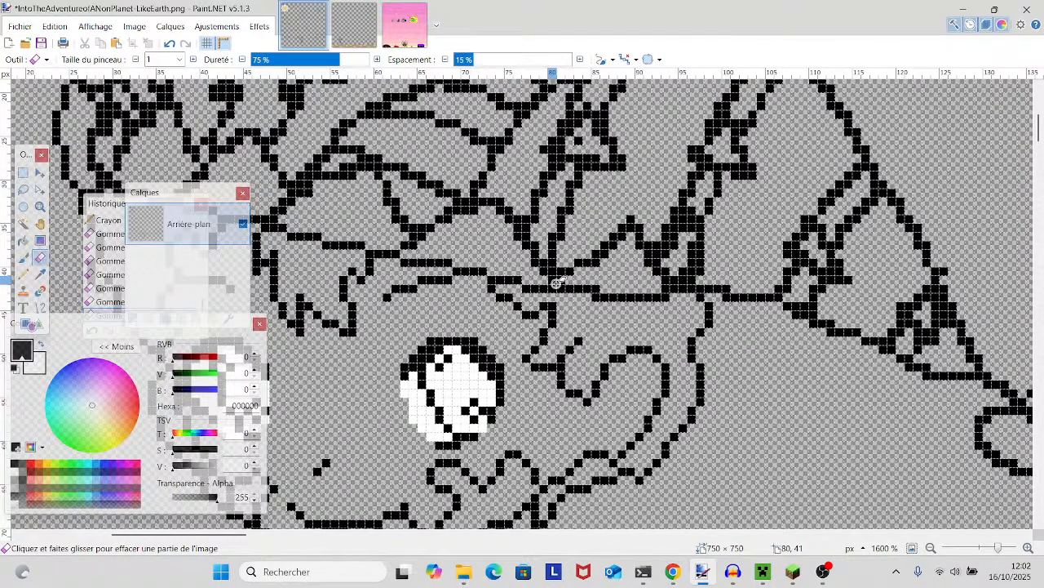
scroll(596, 338, down, 3)
drag(813, 315, 940, 492)
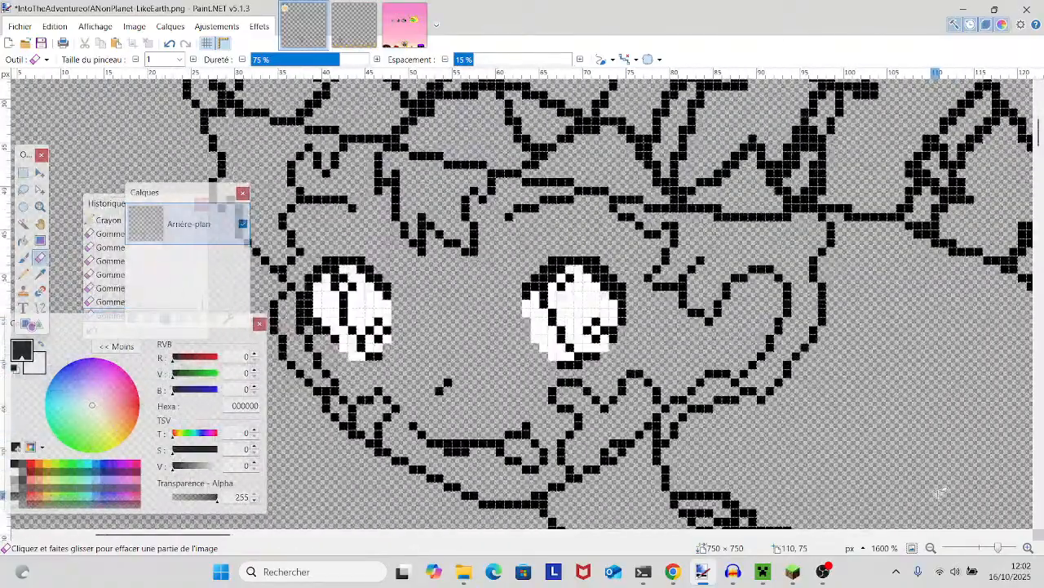
scroll(940, 491, up, 1)
scroll(940, 492, up, 2)
drag(766, 429, 971, 479)
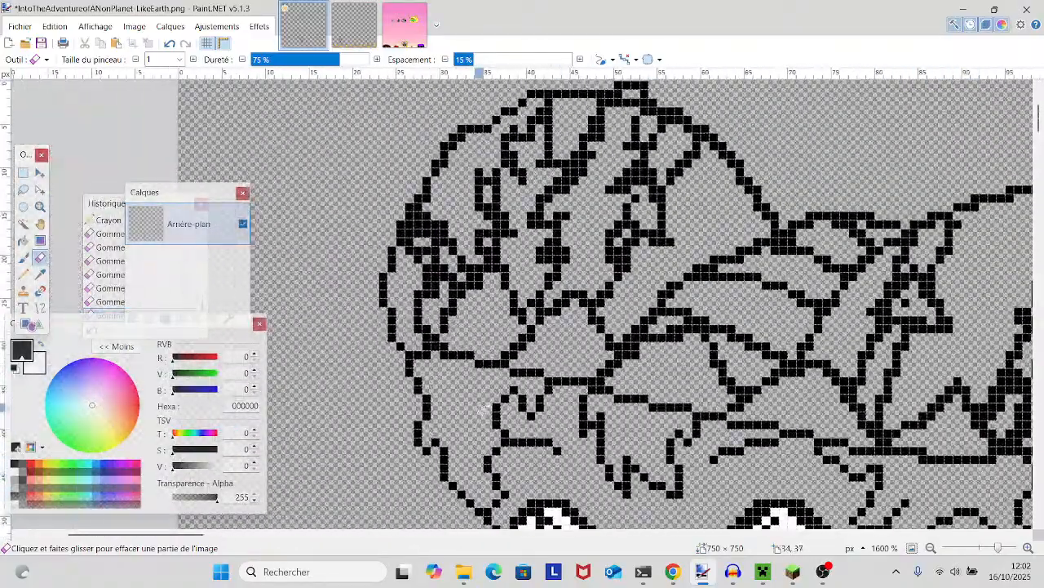
drag(896, 313, 675, 229)
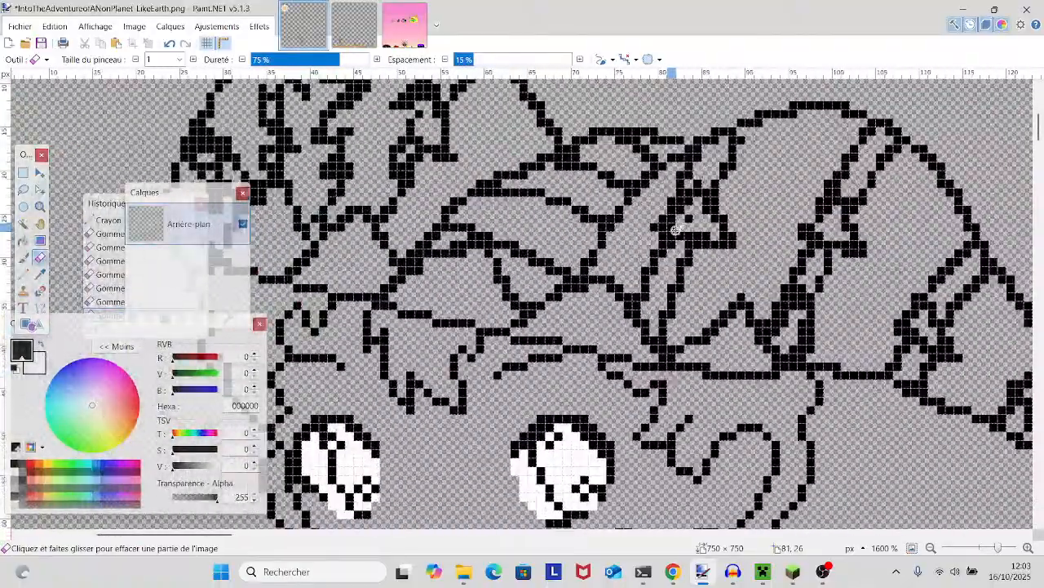
scroll(675, 232, down, 4)
scroll(675, 231, up, 2)
scroll(675, 232, down, 7)
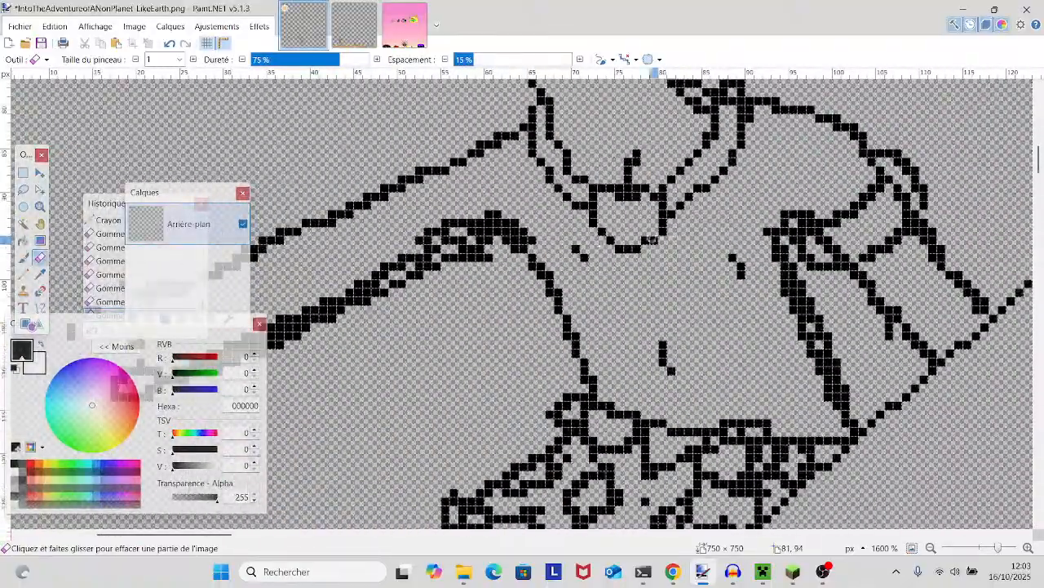
- Thin the torso line below the armpit and erase excess pixels along the outstretched arm's lower outline
mouse_move(562, 284)
mouse_down()
mouse_move(674, 278)
mouse_move(472, 310)
mouse_up()
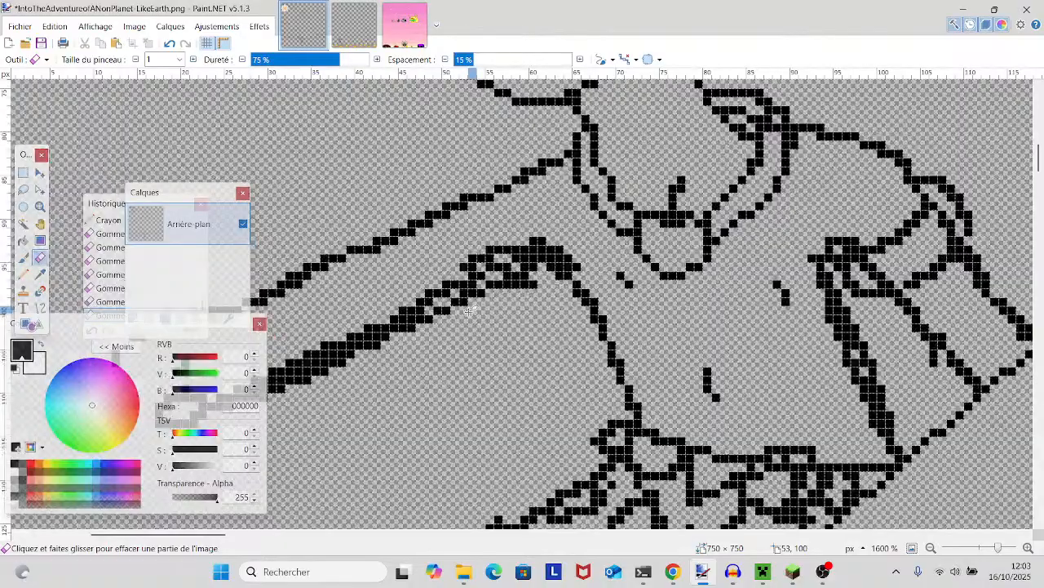
drag(602, 314, 646, 385)
click(629, 407)
click(604, 314)
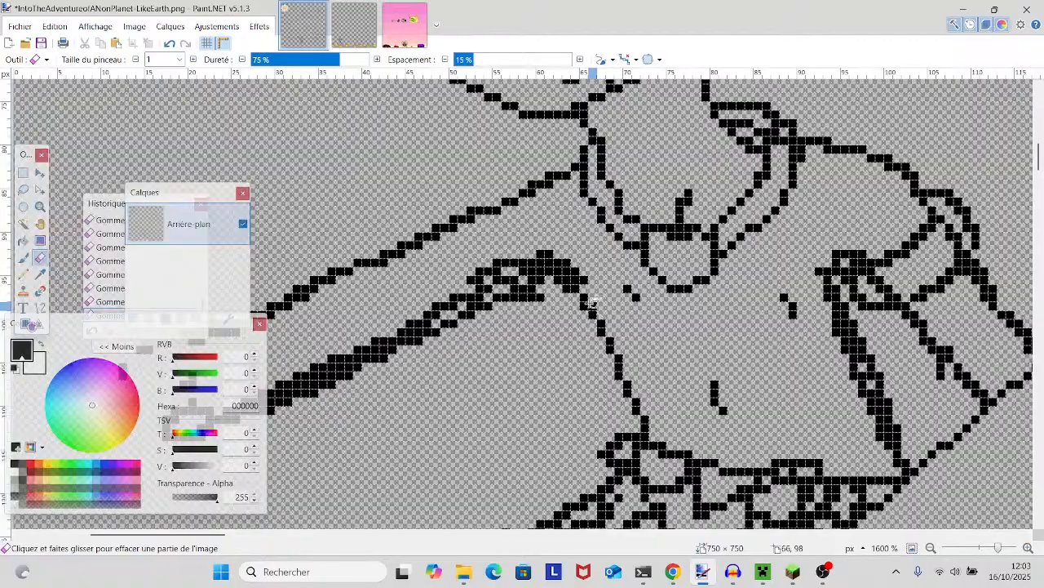
mouse_move(585, 278)
mouse_down()
mouse_move(542, 255)
mouse_move(480, 261)
mouse_up()
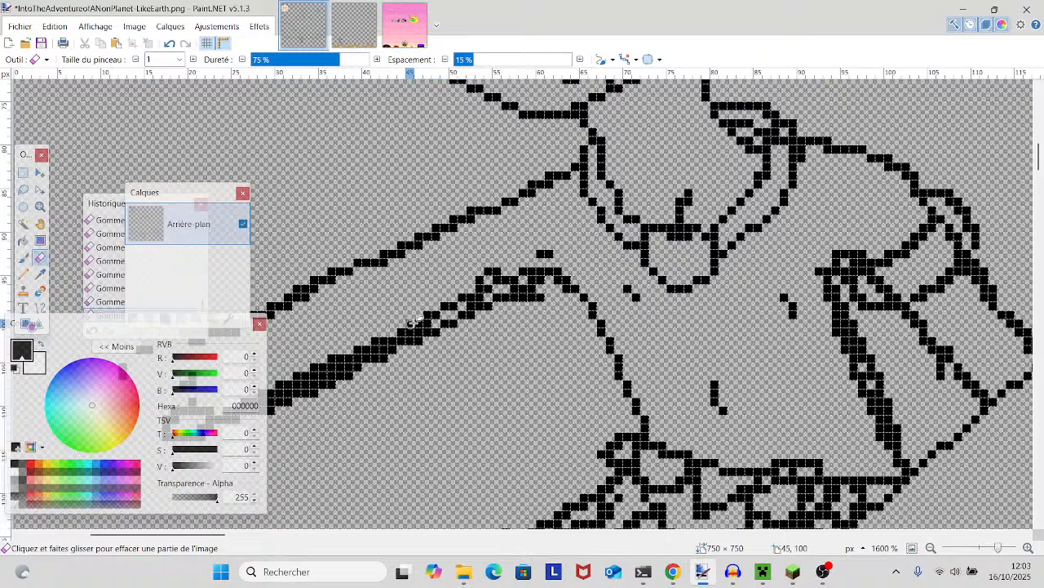
drag(413, 322, 782, 214)
mouse_move(627, 293)
mouse_down()
mouse_move(579, 308)
mouse_move(685, 281)
mouse_move(733, 249)
mouse_move(656, 285)
mouse_up()
drag(846, 252, 550, 389)
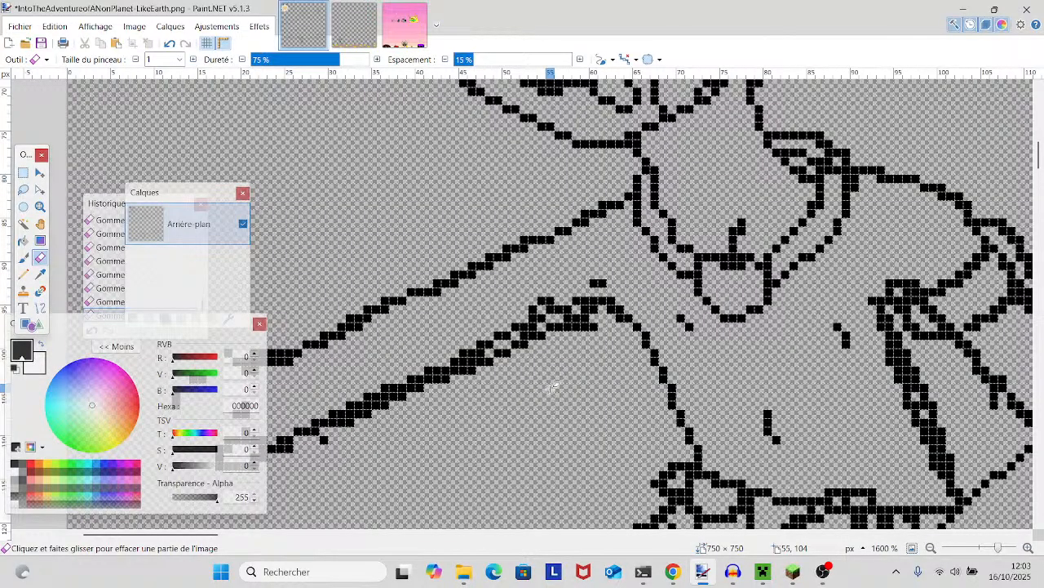
- Check the collar, shoulder, chin and outstretched arm outlines for leftover thick spots
drag(814, 401, 454, 446)
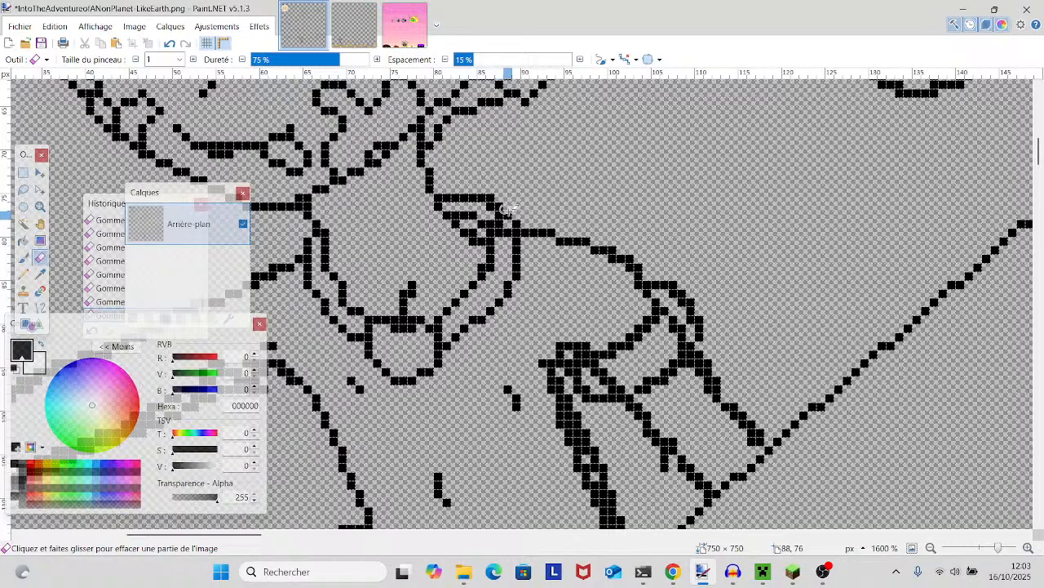
mouse_move(408, 292)
mouse_down()
mouse_move(782, 330)
mouse_move(775, 348)
mouse_up()
scroll(776, 348, up, 1)
scroll(775, 348, down, 1)
scroll(776, 347, up, 1)
scroll(776, 347, down, 1)
scroll(618, 322, up, 1)
drag(616, 323, 759, 319)
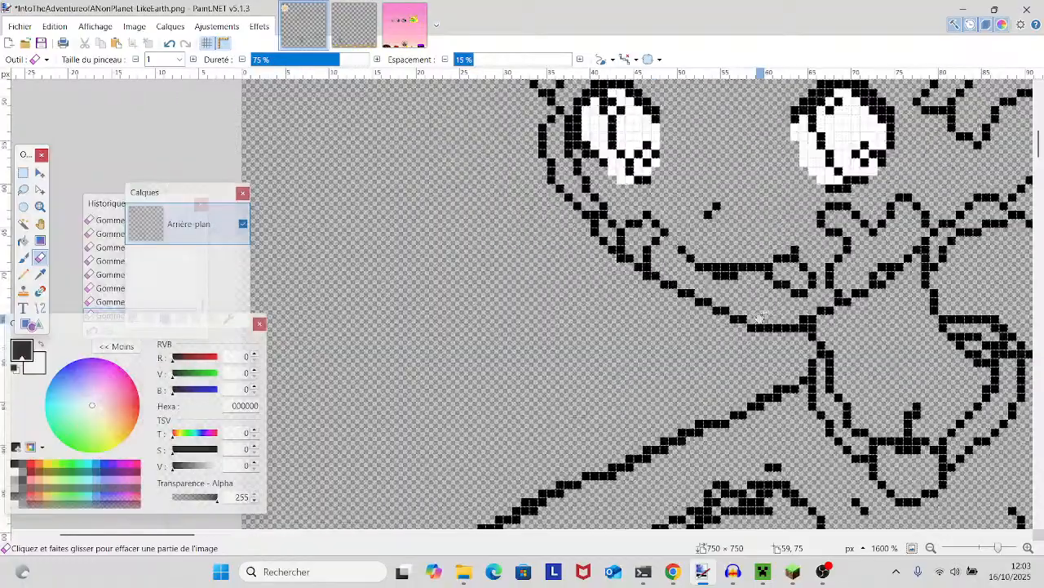
scroll(759, 318, down, 3)
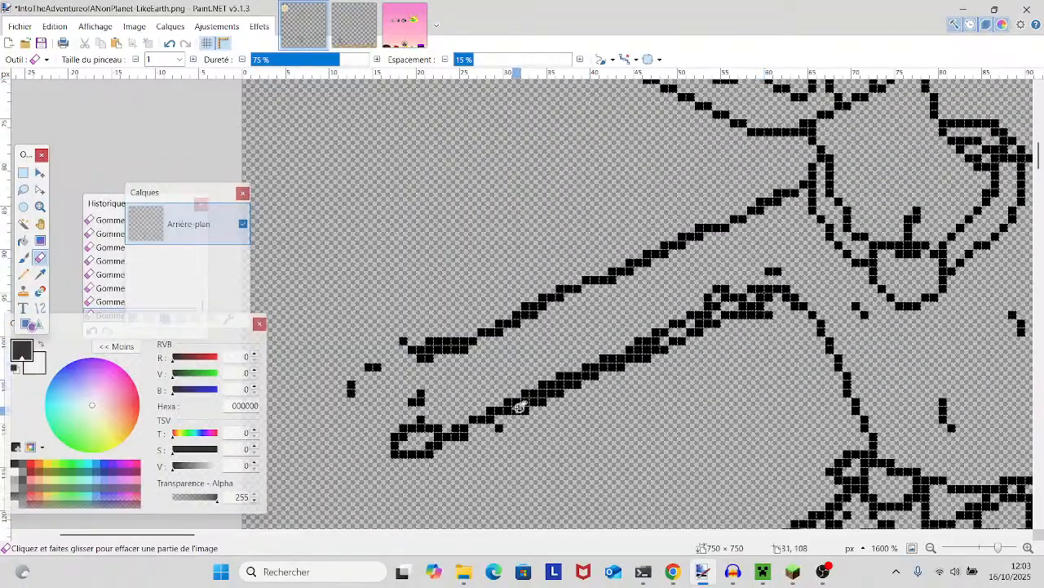
- Undo the erasure that broke the forearm's lower outline and thin that stretch to a one-pixel line instead
drag(529, 400, 568, 398)
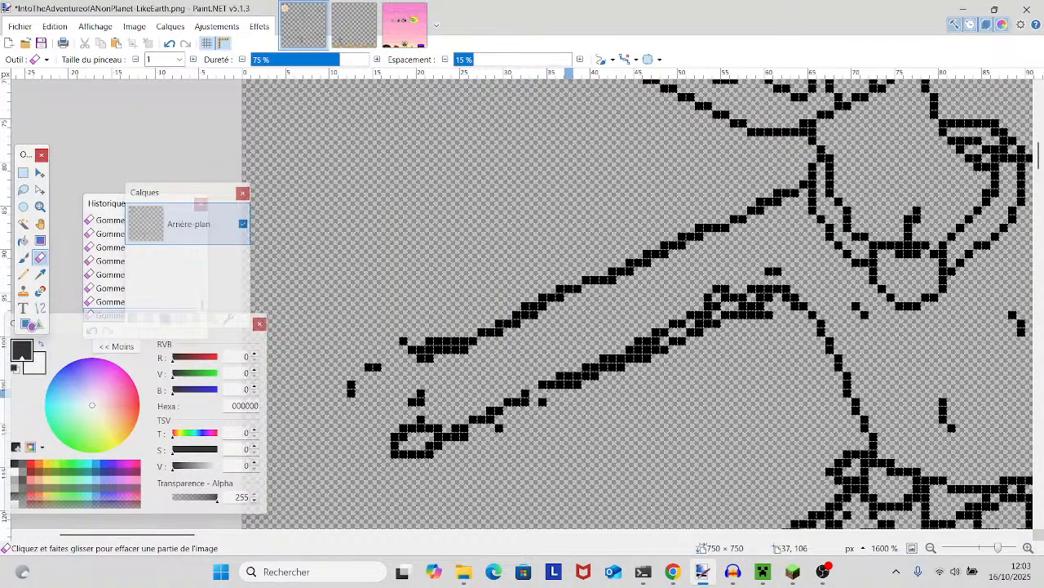
click(177, 50)
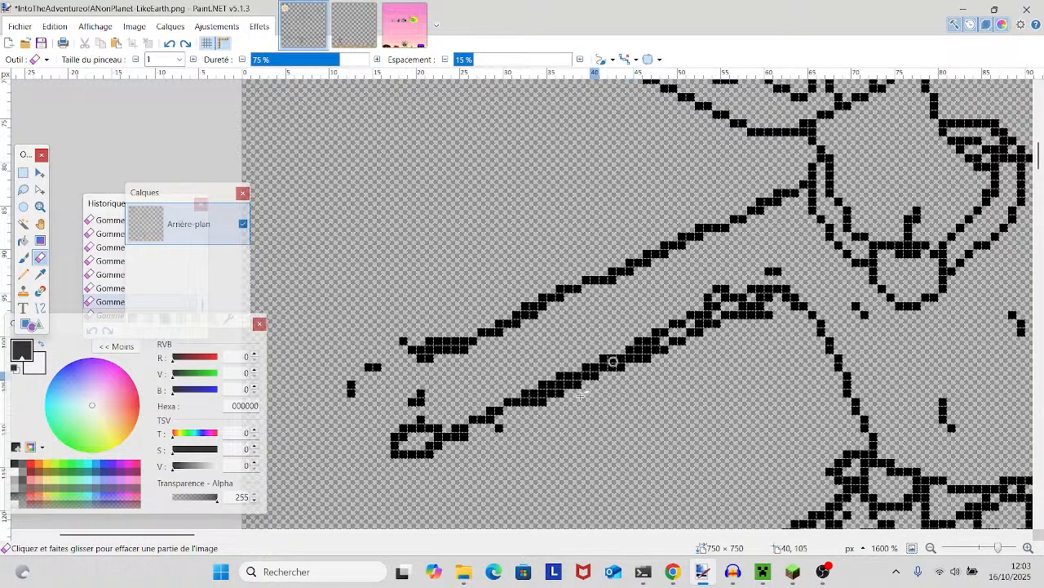
drag(551, 396, 562, 384)
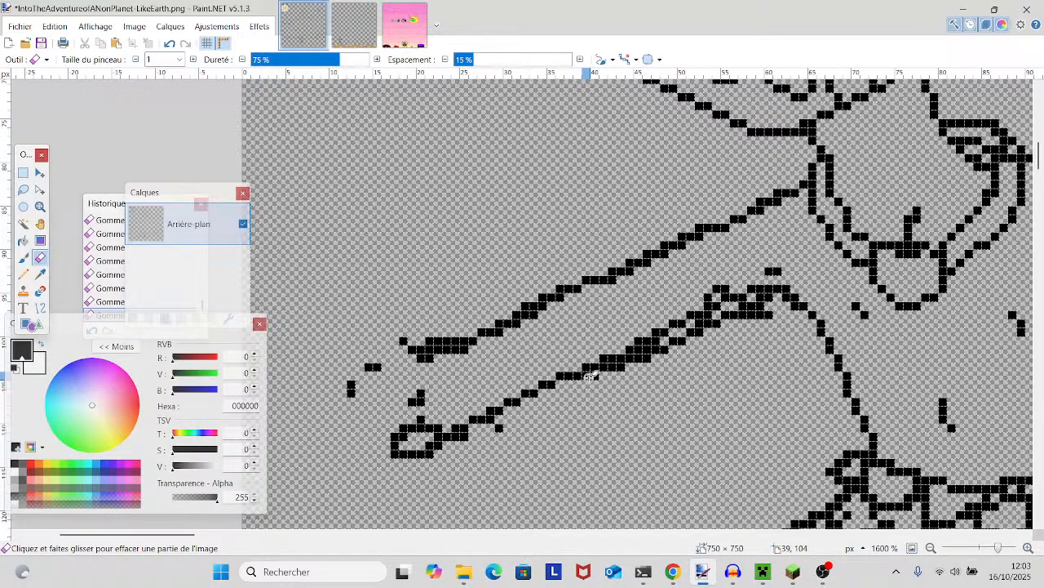
- Review the whole head, hat and upper body line art at 1000 % zoom
scroll(639, 368, up, 3)
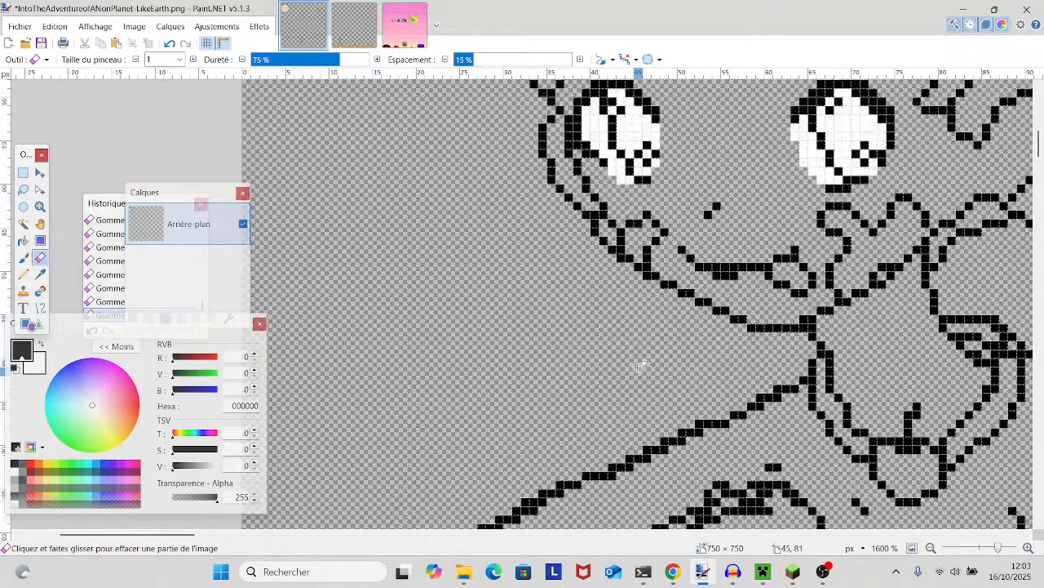
mouse_move(642, 366)
mouse_down()
mouse_move(539, 432)
mouse_move(390, 468)
mouse_up()
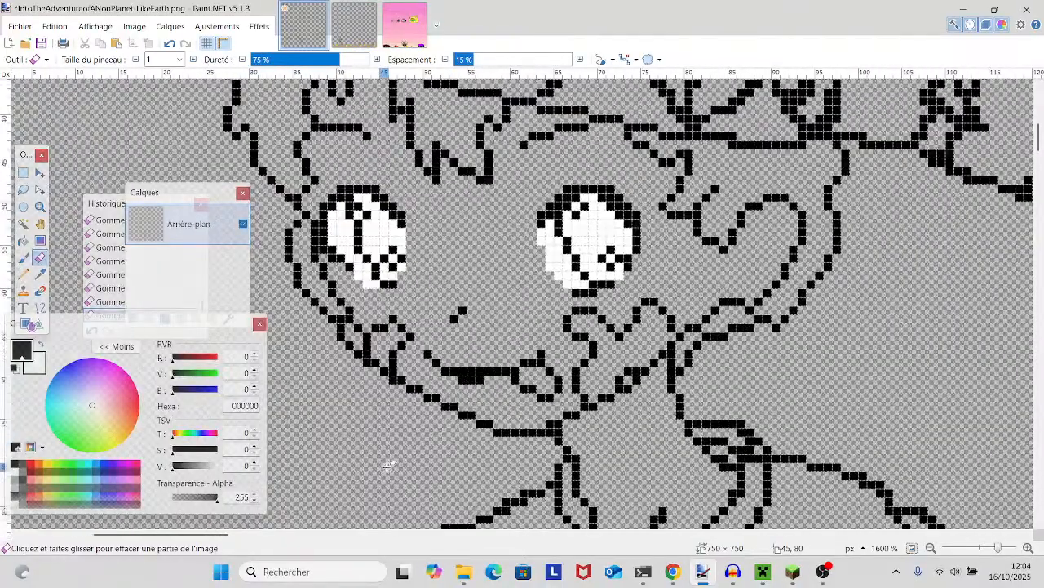
mouse_move(997, 547)
mouse_down()
mouse_move(985, 551)
mouse_move(995, 554)
mouse_up()
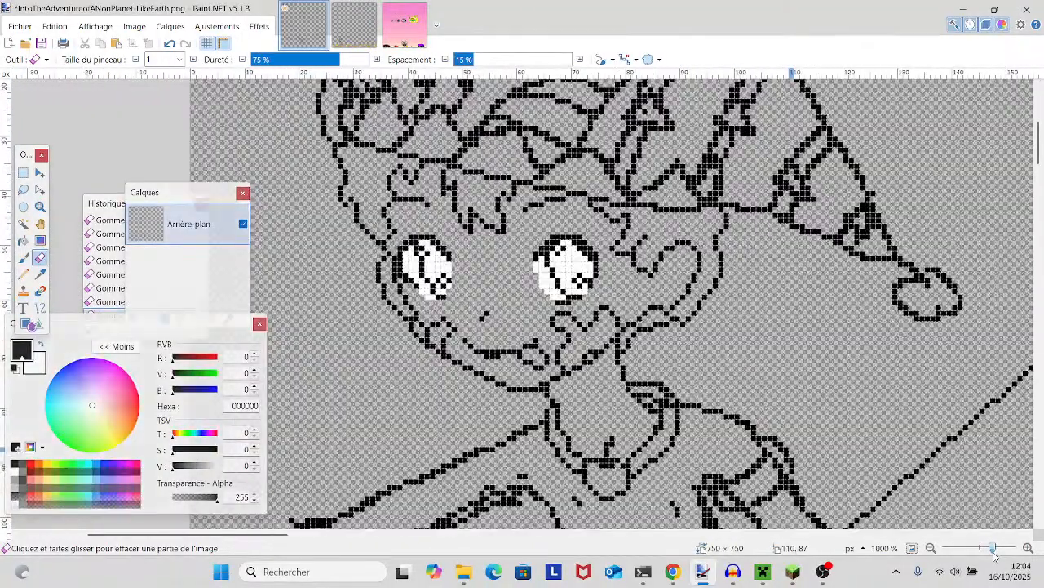
drag(842, 441, 864, 397)
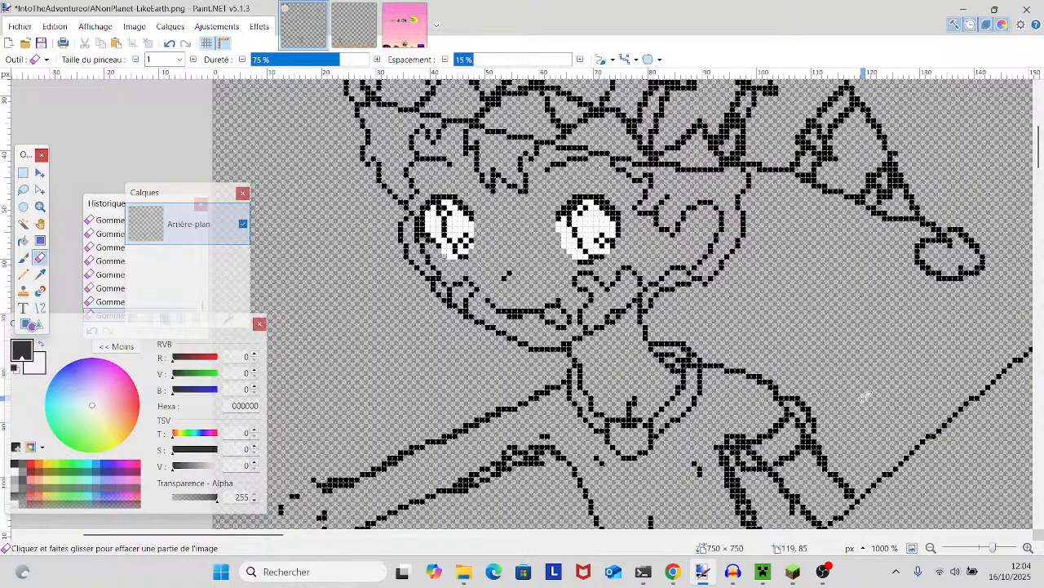
scroll(865, 396, down, 3)
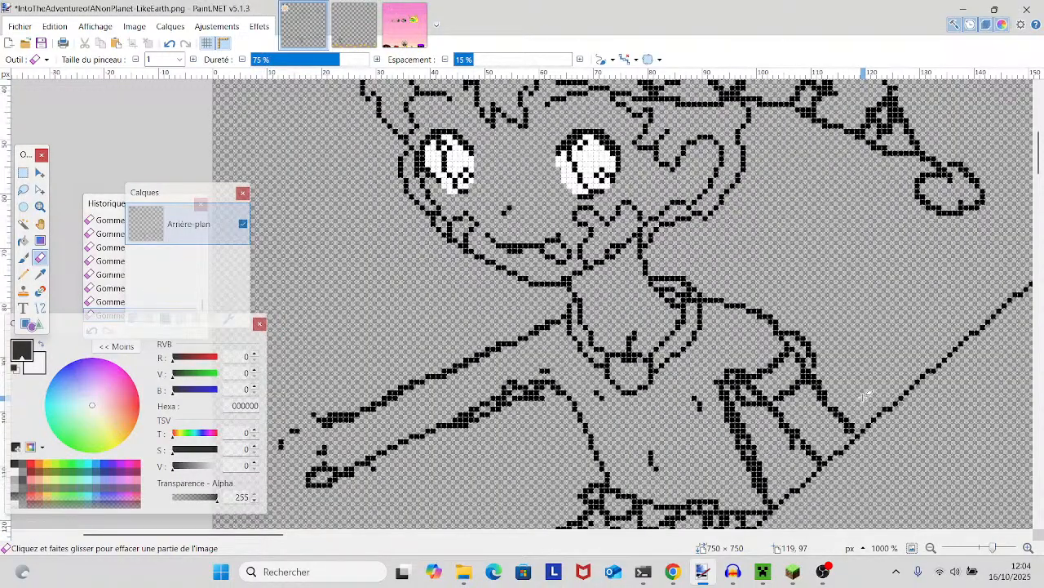
scroll(864, 397, up, 4)
scroll(864, 397, down, 2)
scroll(864, 397, up, 3)
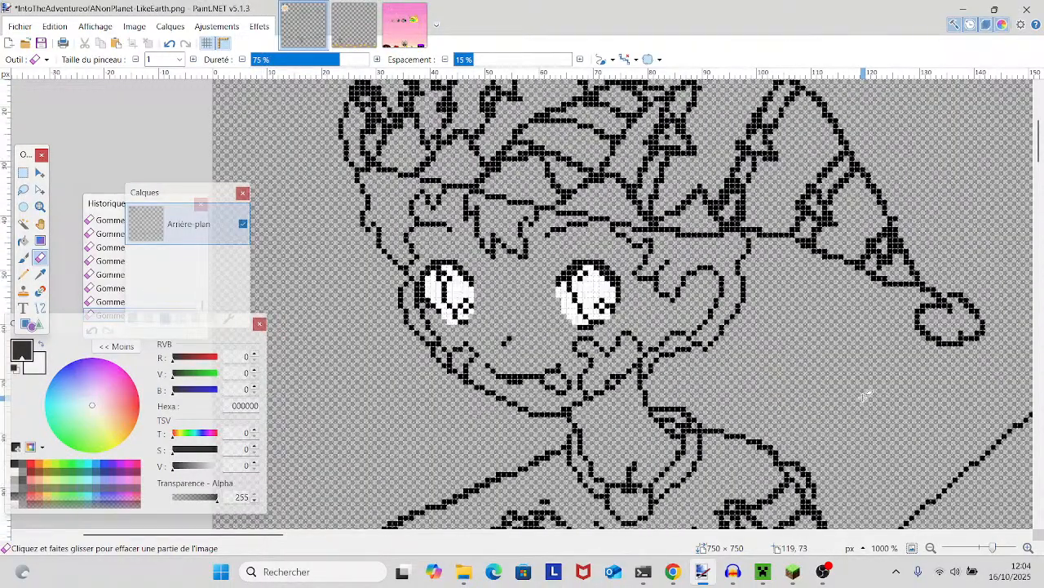
- Examine the line art of the head, ears, hat and drooping hat tip for leftover thick spots
scroll(861, 408, left, 1)
drag(875, 454, 881, 479)
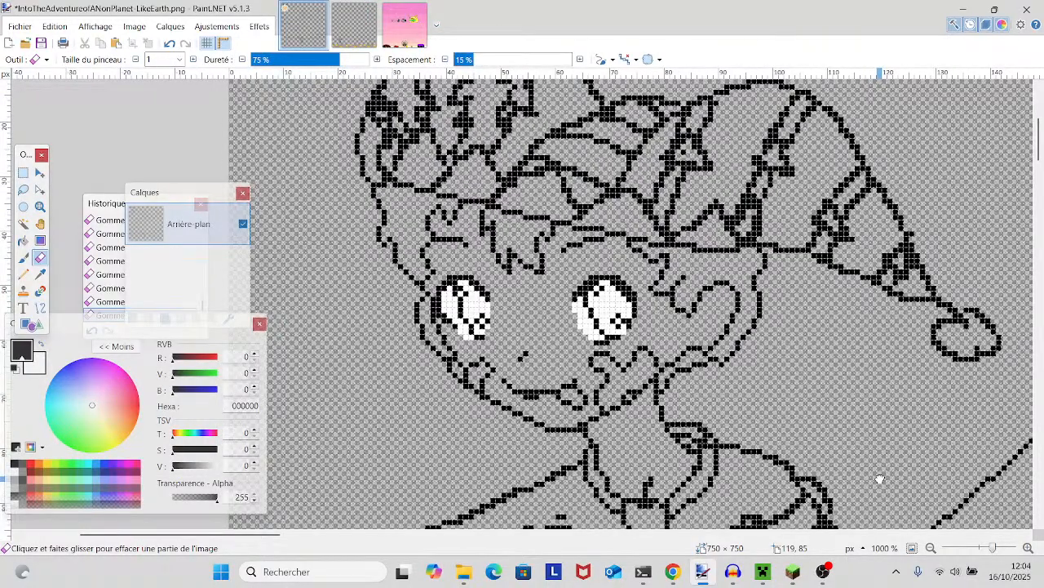
scroll(838, 432, down, 1)
scroll(836, 432, up, 1)
mouse_move(528, 371)
mouse_down()
mouse_move(620, 351)
mouse_move(624, 304)
mouse_move(622, 366)
mouse_up()
mouse_move(617, 101)
mouse_down()
mouse_move(540, 149)
mouse_move(493, 160)
mouse_up()
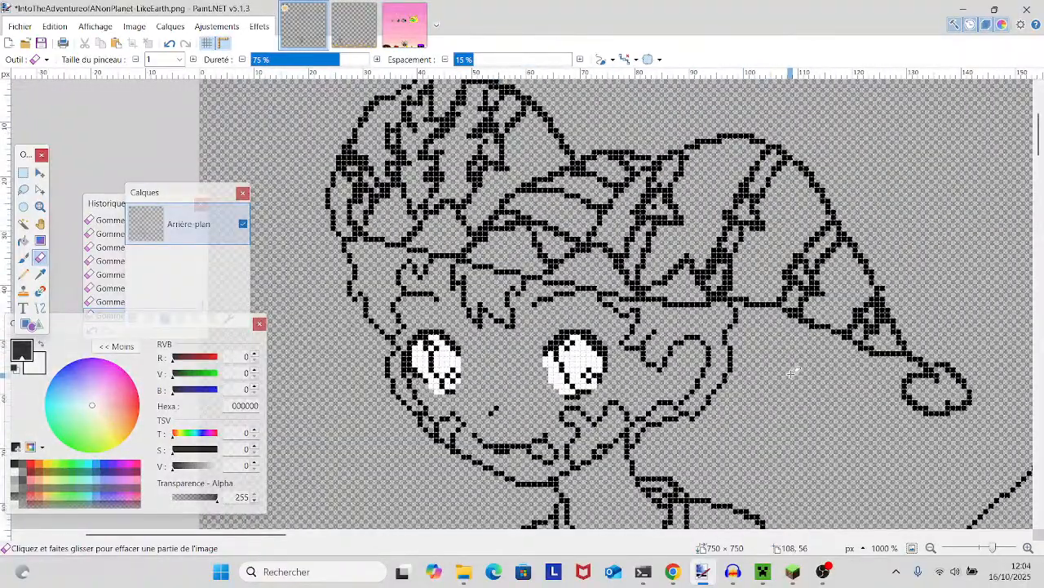
mouse_move(954, 329)
mouse_down()
mouse_move(751, 345)
mouse_move(893, 312)
mouse_up()
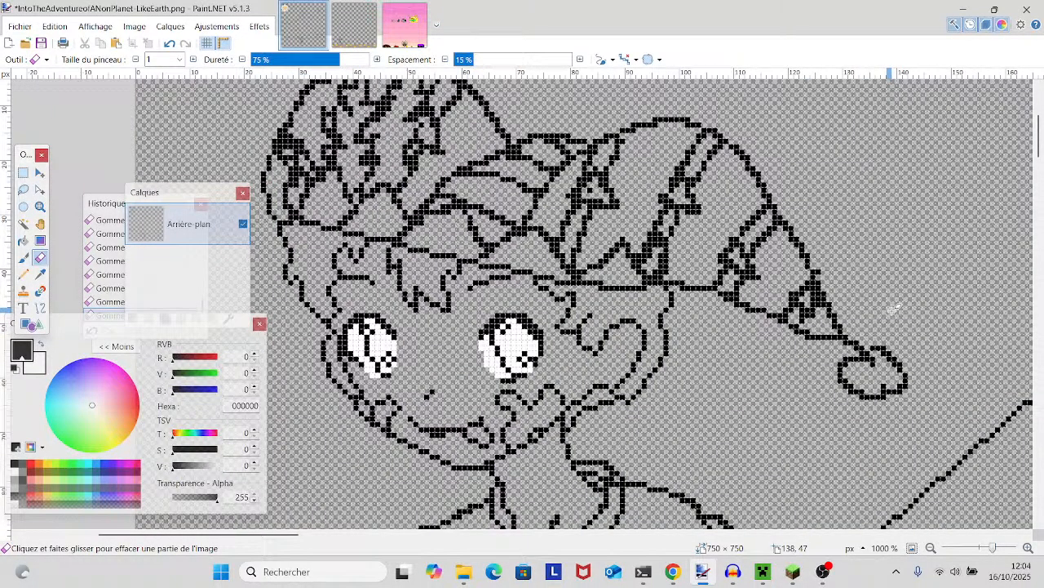
mouse_move(896, 307)
mouse_down()
mouse_move(820, 368)
mouse_move(883, 336)
mouse_move(909, 303)
mouse_up()
drag(779, 371, 625, 379)
- Touch up the pixels around the small star near the hat's drooping tip with the Eraser, undoing the first stroke
click(1002, 547)
drag(904, 457, 590, 475)
drag(611, 312, 623, 322)
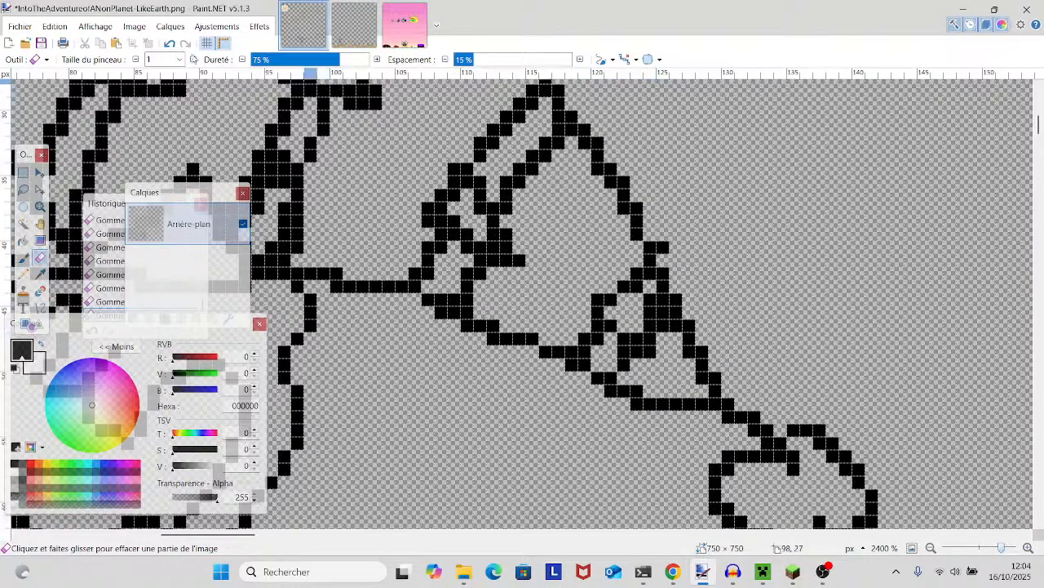
click(170, 43)
click(651, 322)
drag(509, 283, 756, 332)
drag(613, 289, 901, 292)
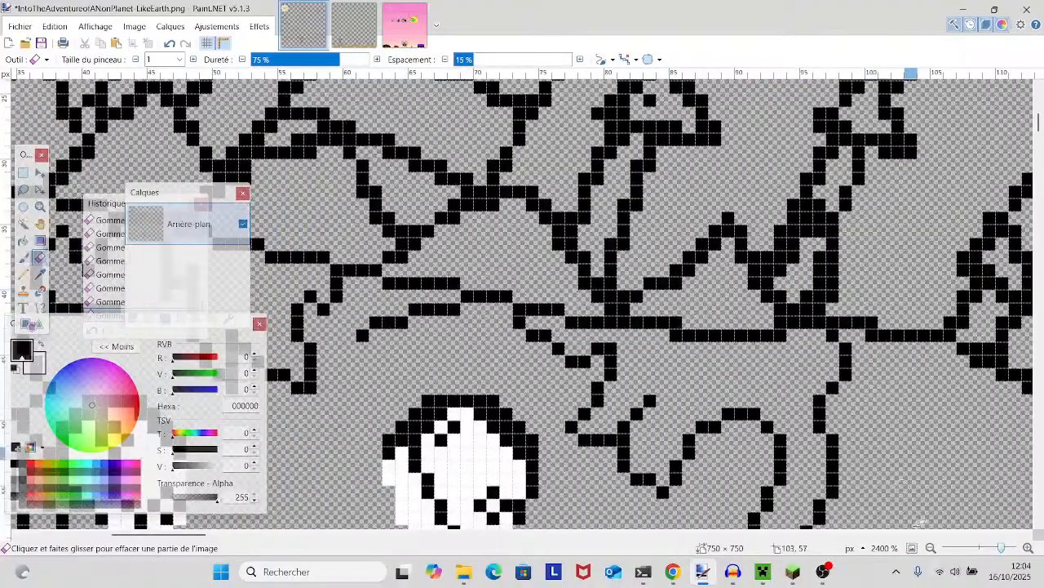
- Erase the stray pixels above the armpit and the bump on the outstretched arm's lower outline
drag(1001, 547, 990, 551)
scroll(932, 408, down, 5)
scroll(932, 408, left, 1)
scroll(932, 408, up, 3)
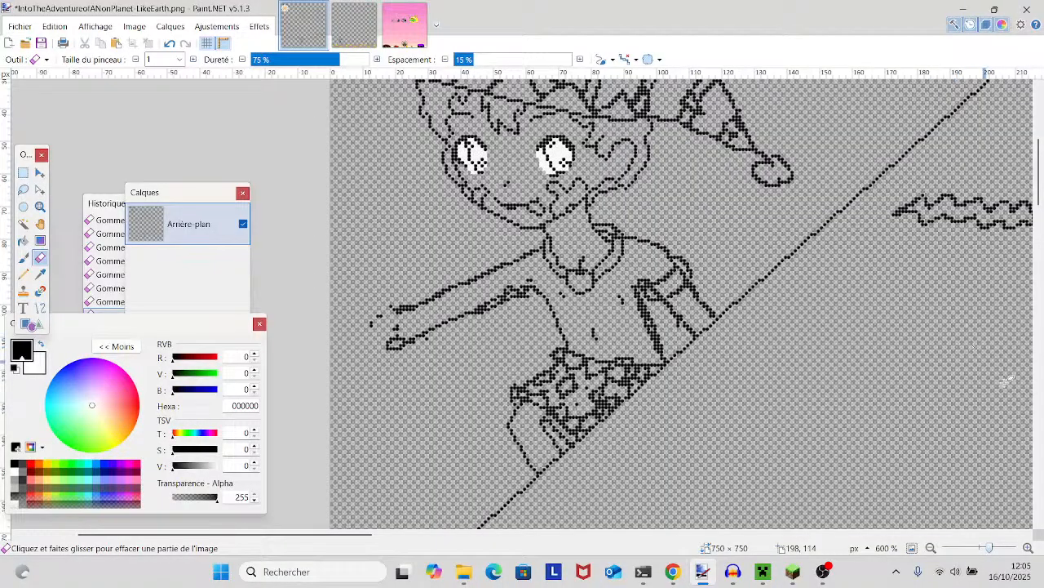
click(1000, 548)
scroll(853, 432, left, 1)
scroll(852, 433, down, 1)
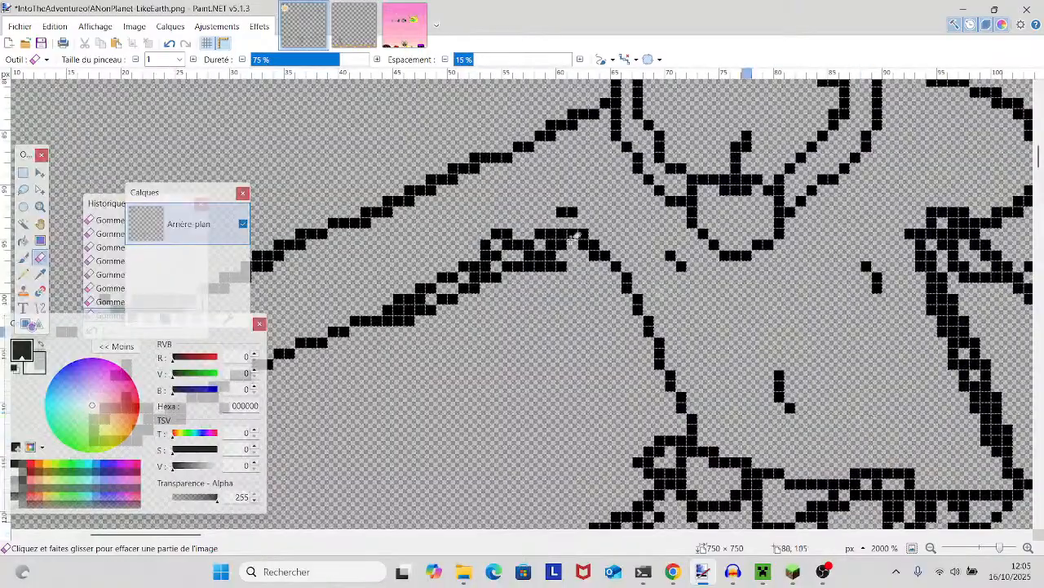
drag(558, 211, 581, 210)
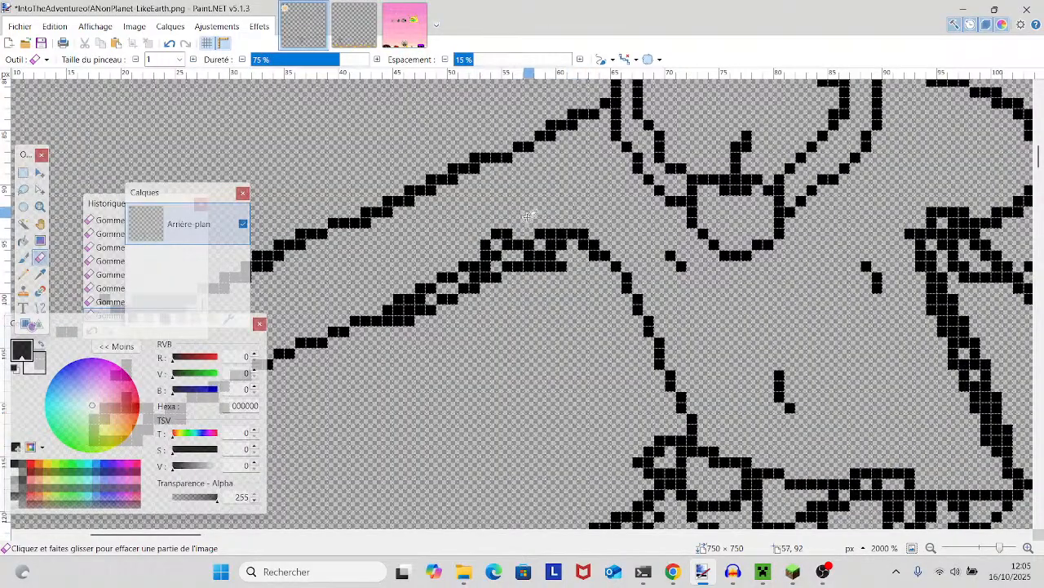
drag(490, 253, 506, 235)
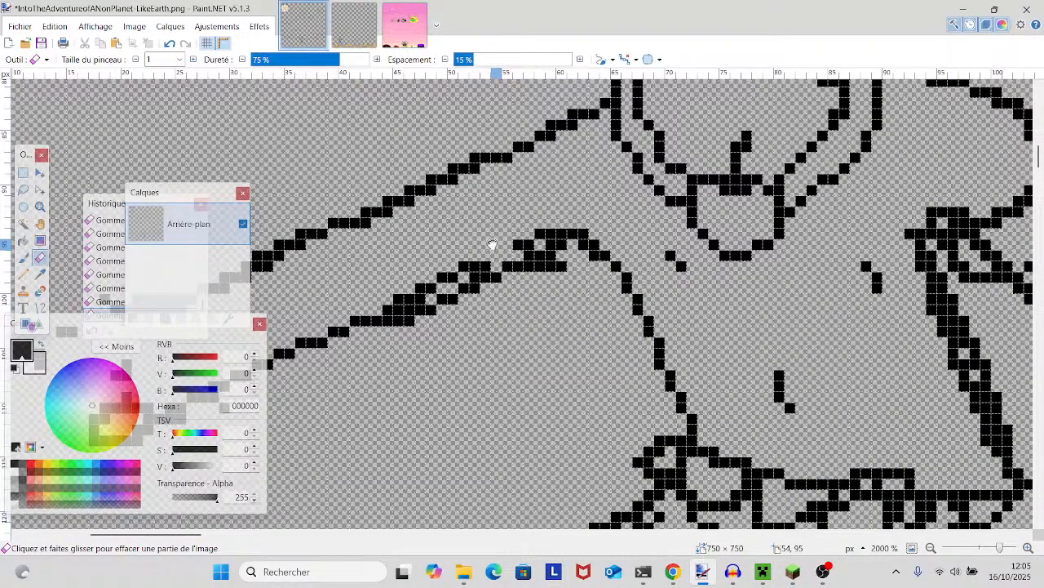
- Thin the thick stretch along the upper outline of the outstretched arm
scroll(496, 242, left, 3)
scroll(496, 242, down, 1)
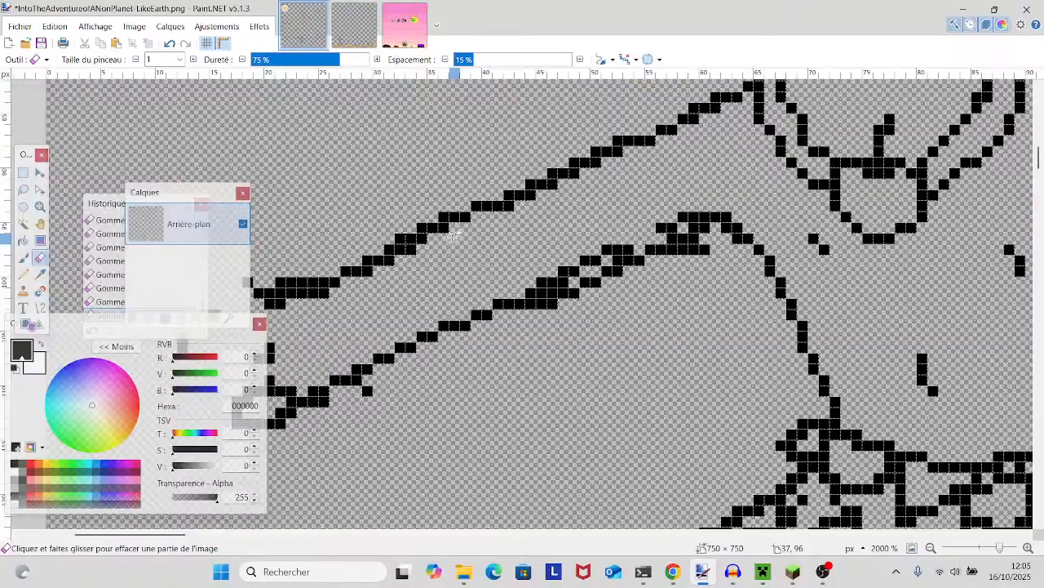
scroll(457, 244, left, 3)
scroll(490, 261, up, 1)
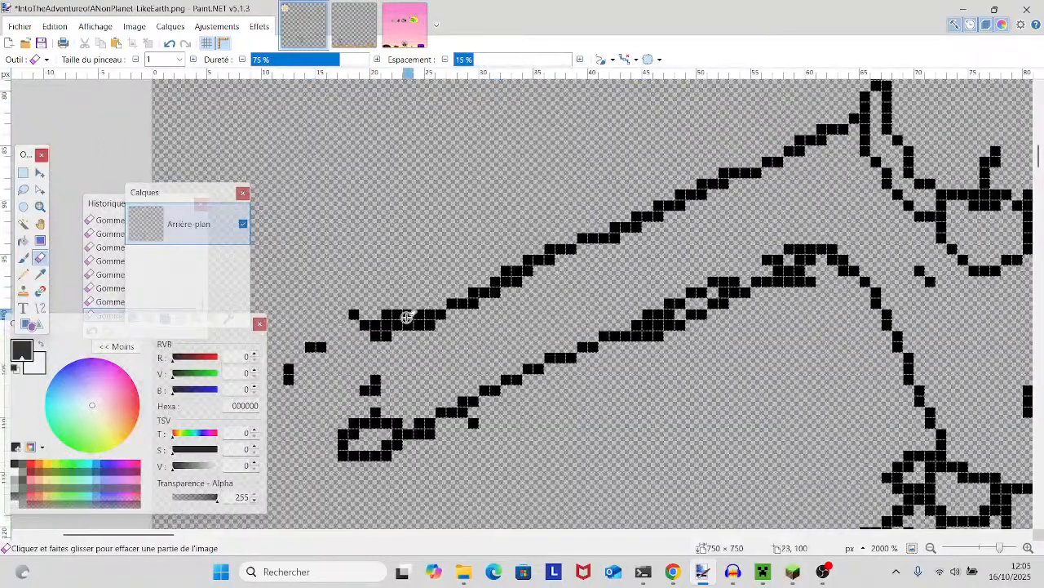
scroll(380, 340, right, 3)
scroll(381, 339, up, 1)
drag(380, 339, 420, 302)
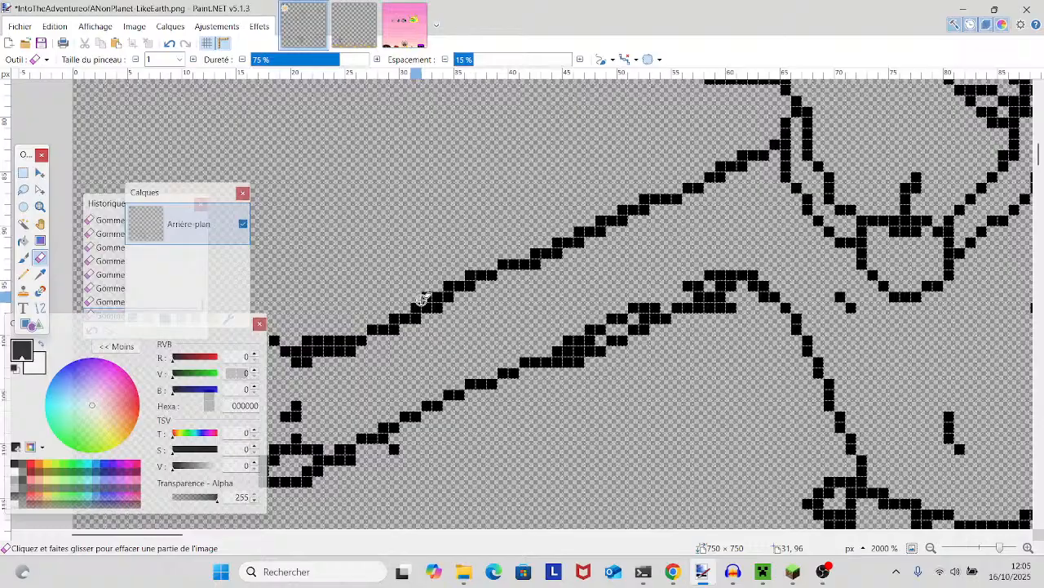
- Inspect the torso, shorts, leg and arm outlines for remaining thick or stray pixels
drag(828, 409, 567, 385)
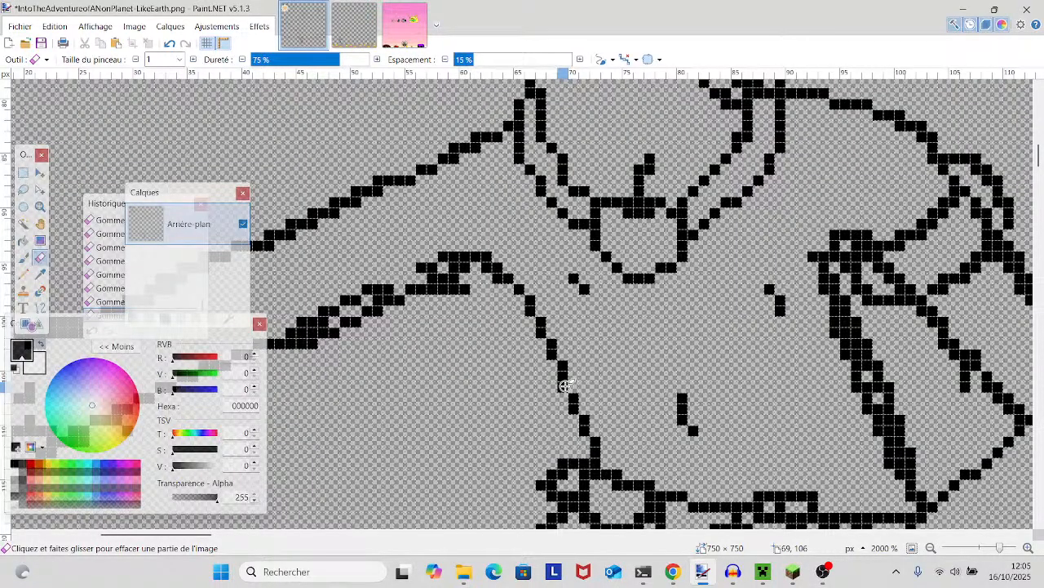
scroll(565, 385, down, 3)
scroll(559, 377, up, 1)
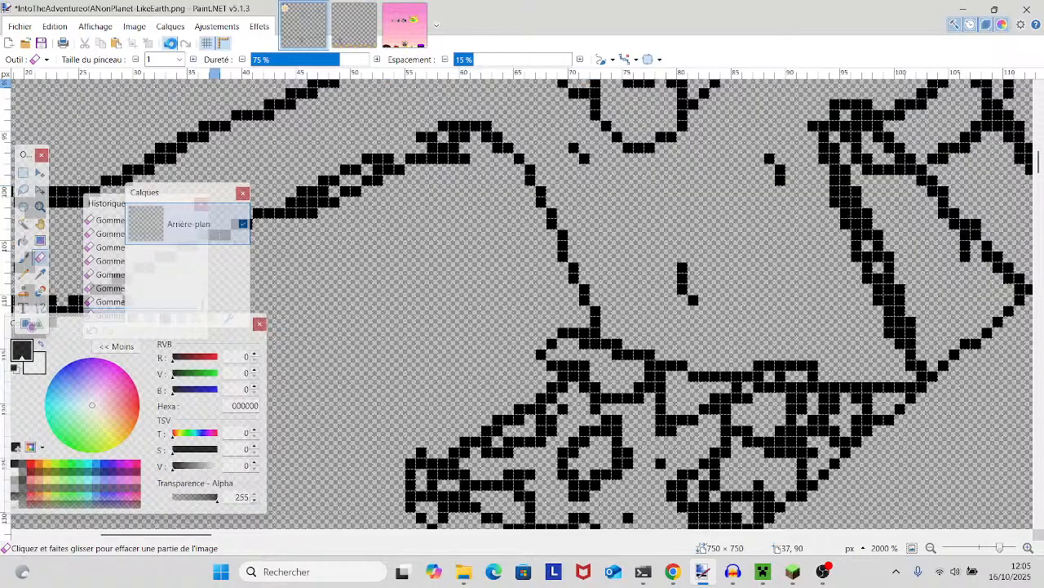
scroll(586, 359, down, 4)
scroll(586, 359, up, 4)
scroll(572, 347, down, 4)
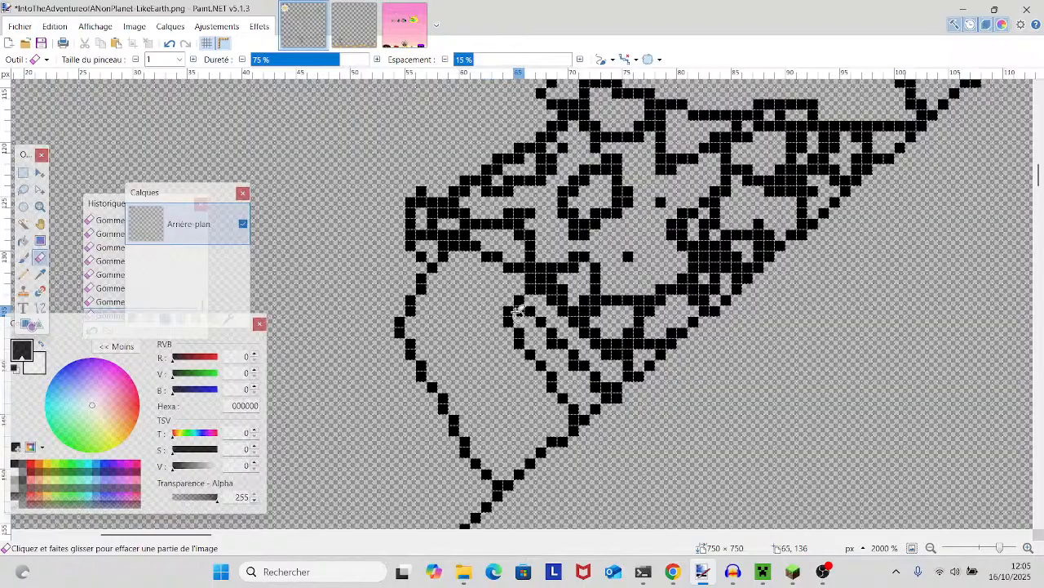
scroll(567, 351, up, 8)
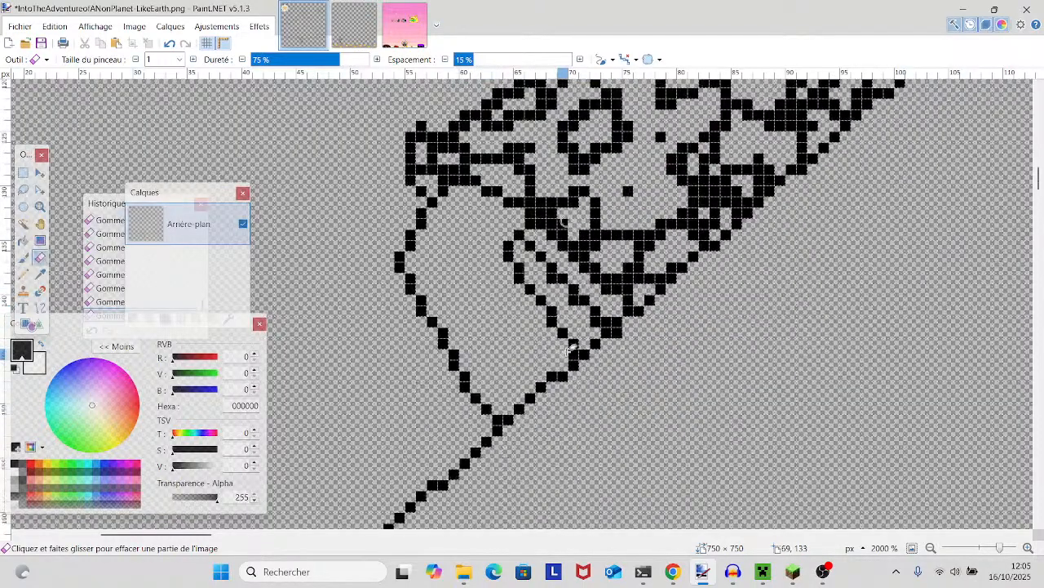
scroll(564, 353, left, 6)
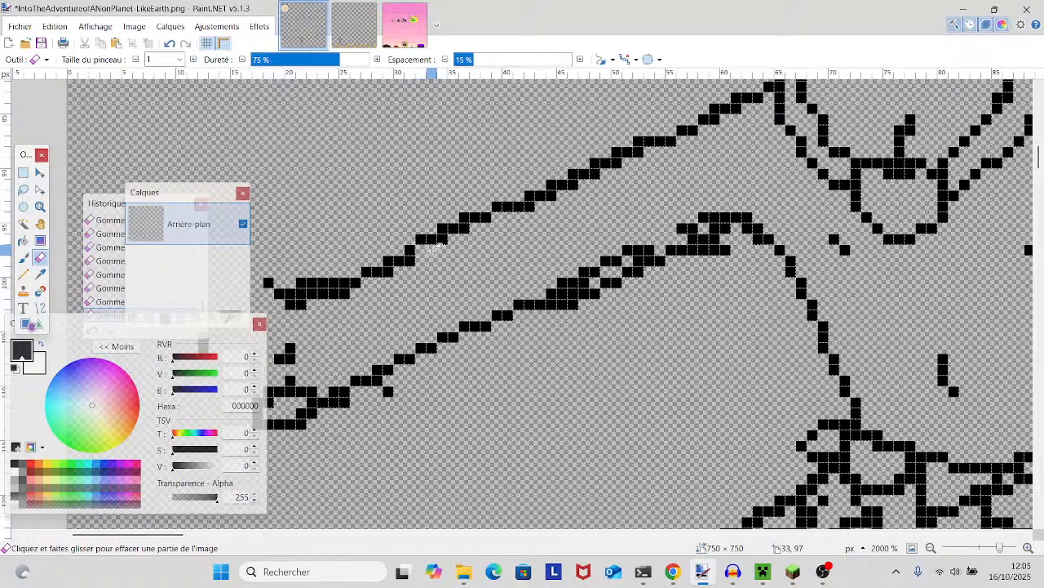
- Erase the doubled strand of pixels beneath the hat's central fold line
scroll(835, 285, up, 12)
scroll(898, 336, left, 2)
scroll(898, 335, up, 5)
scroll(898, 335, right, 2)
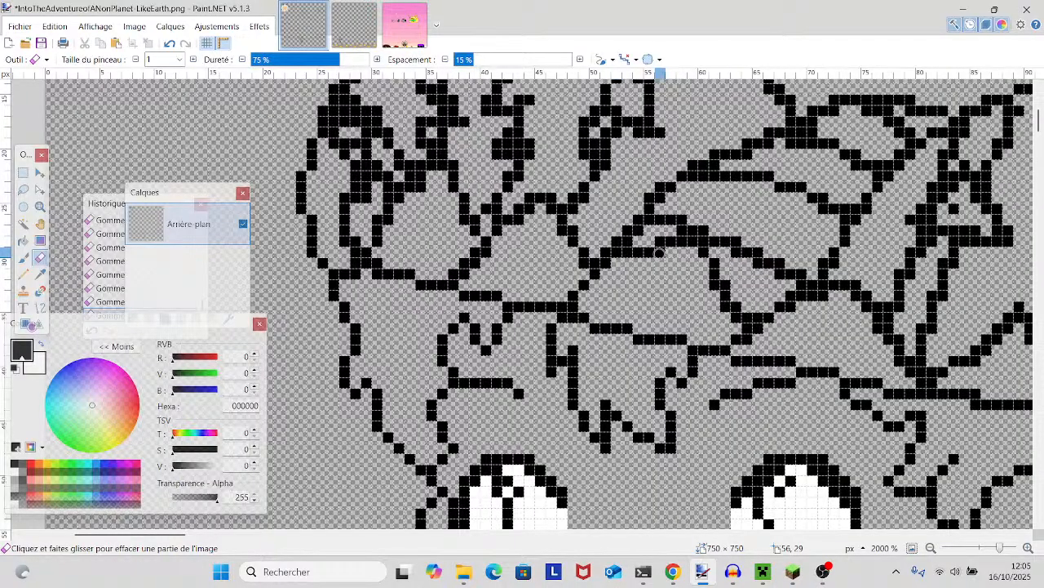
drag(641, 255, 640, 252)
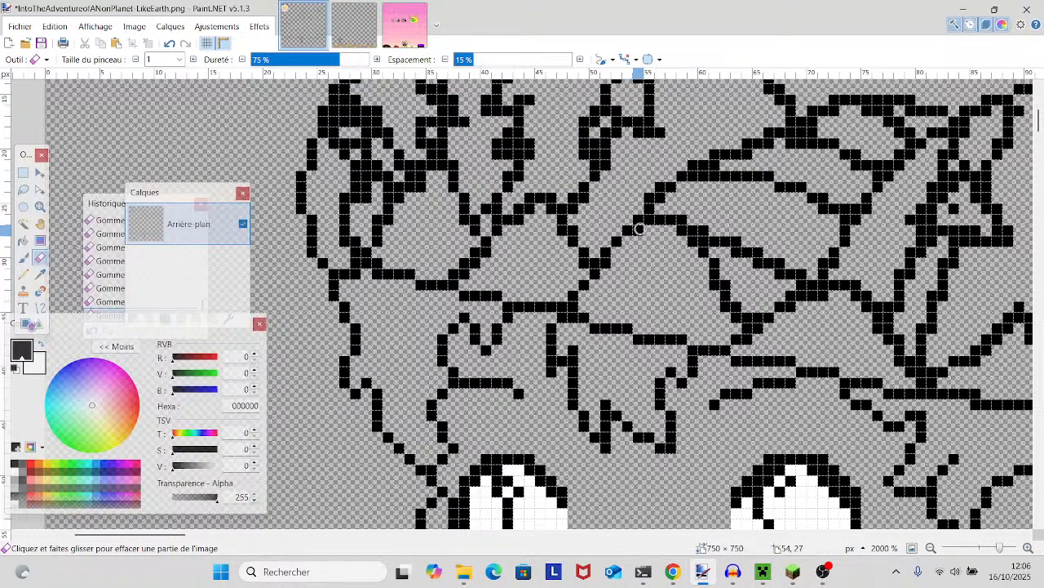
- Compare the hat's folds and zigzag patterns with the forehead, eyes and face outlines
scroll(625, 245, down, 3)
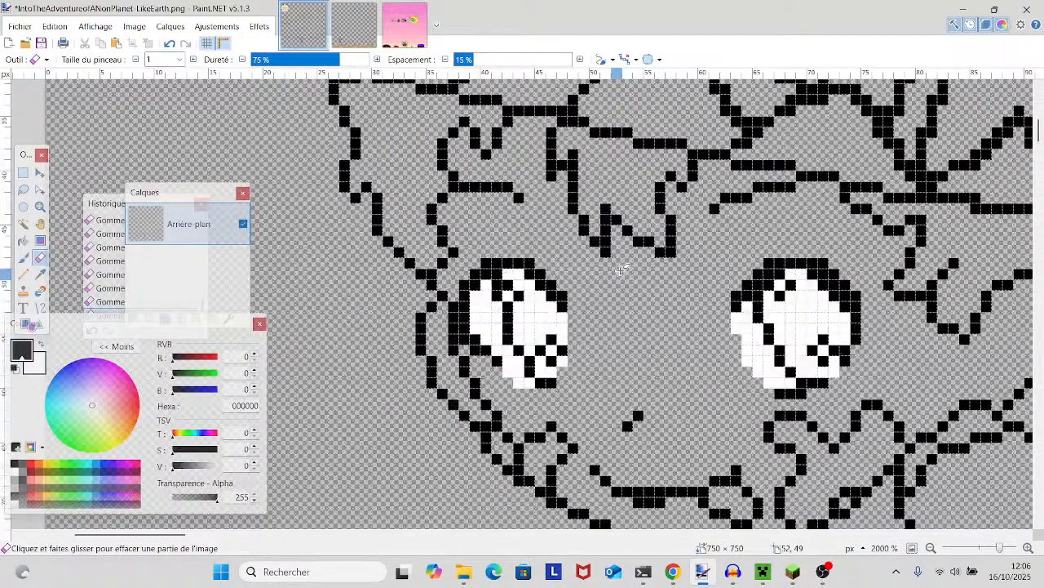
mouse_move(621, 272)
mouse_down()
mouse_move(578, 376)
mouse_move(498, 449)
mouse_up()
scroll(481, 433, up, 3)
scroll(481, 421, down, 3)
scroll(480, 418, up, 2)
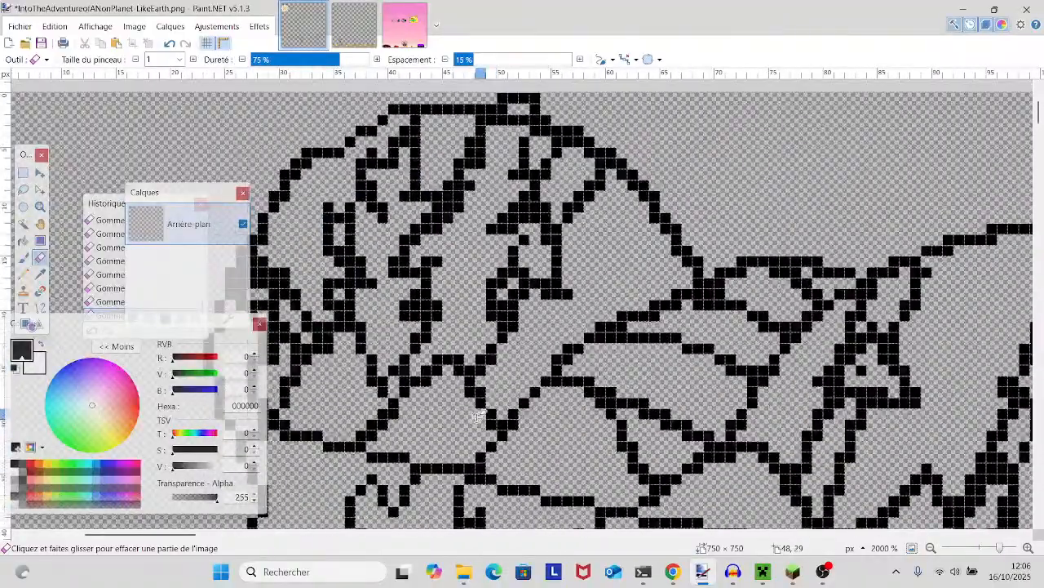
scroll(479, 417, down, 3)
scroll(479, 417, up, 3)
scroll(479, 417, down, 3)
scroll(479, 417, up, 2)
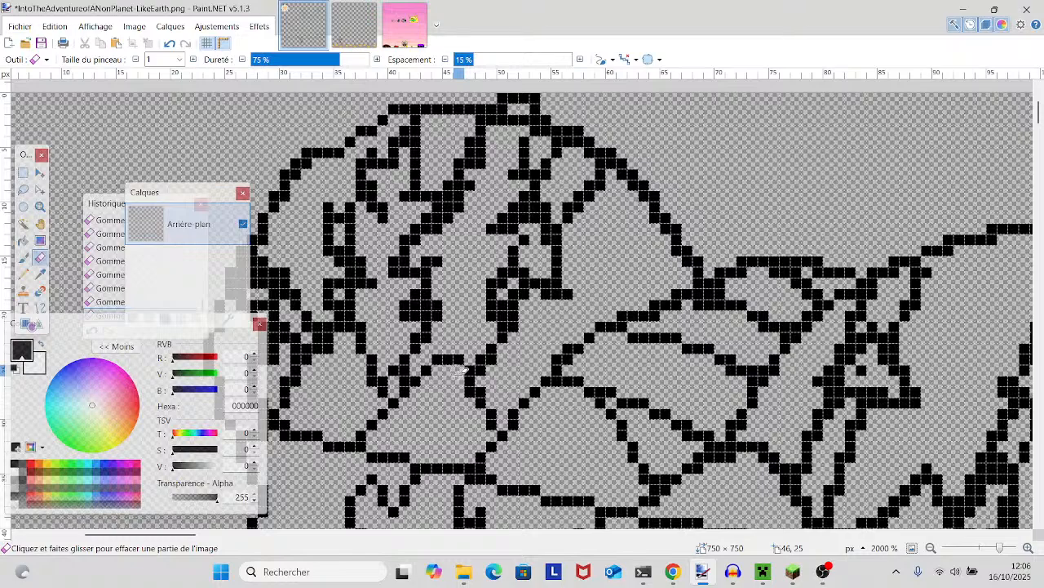
scroll(481, 408, down, 5)
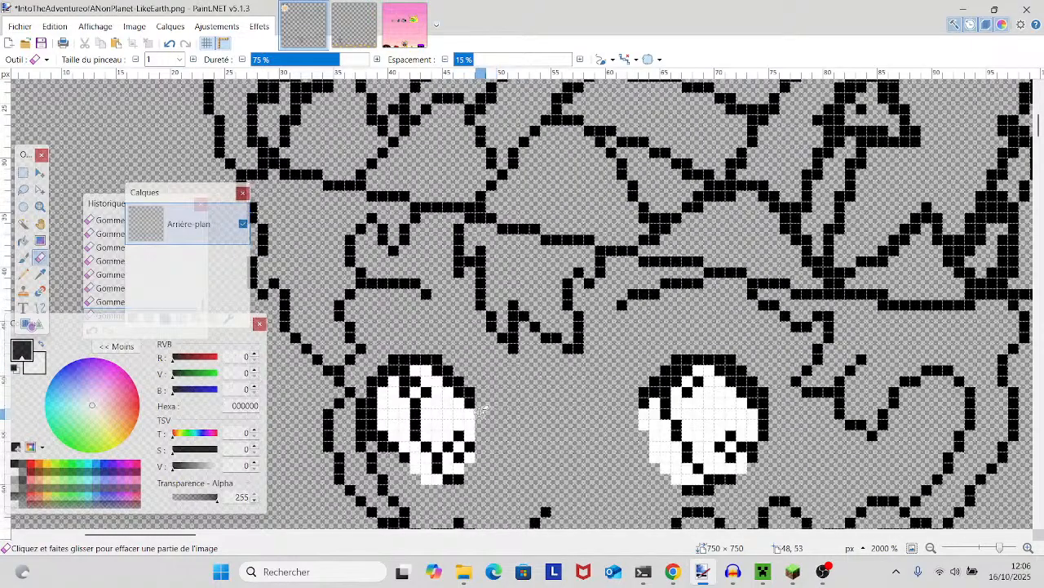
scroll(481, 408, down, 3)
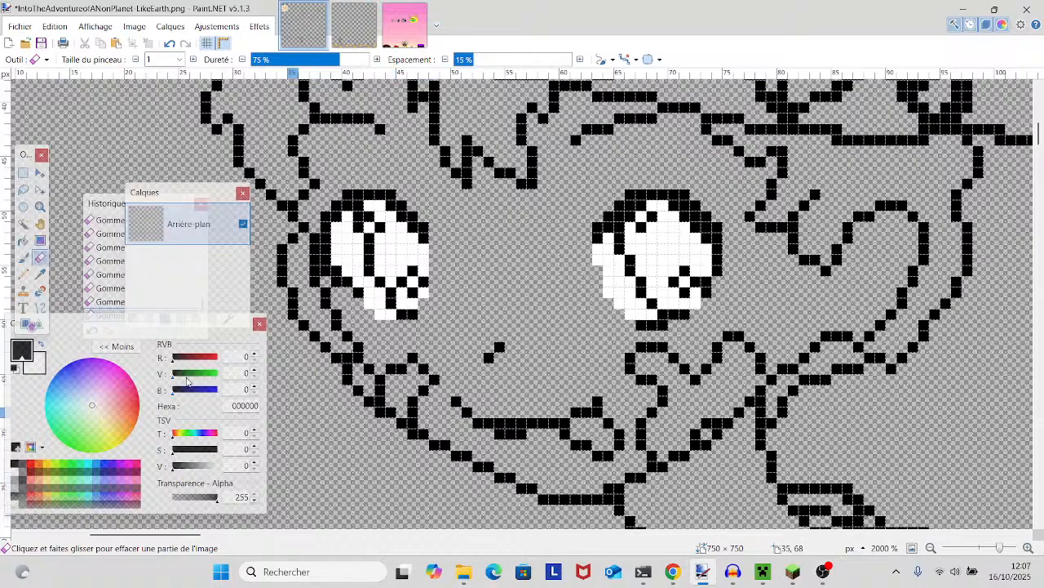
- Draw a one-pixel Pencil line from the lower corner of the hat's zigzag pattern down to the central fold
click(23, 274)
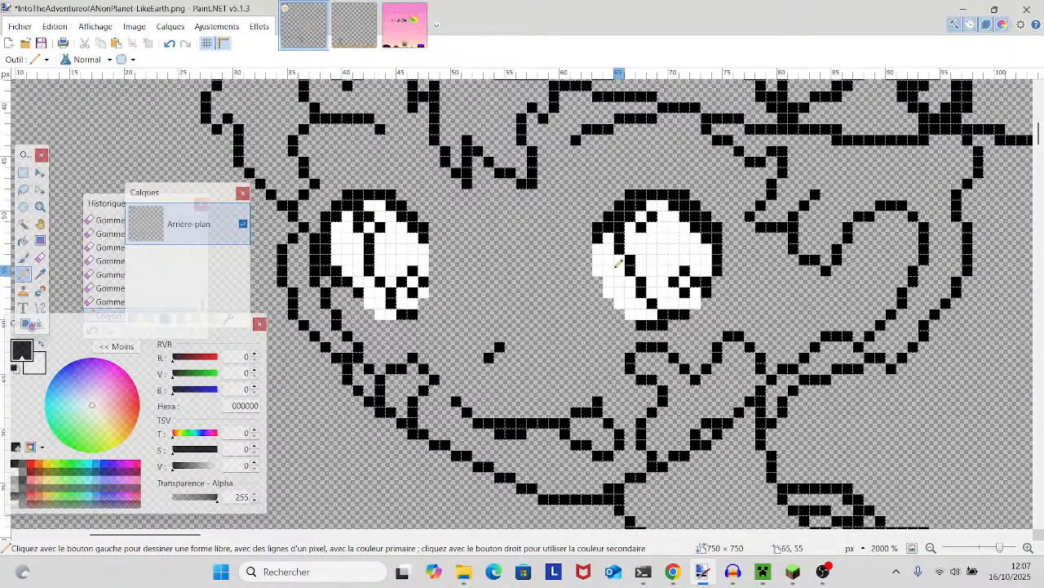
scroll(618, 265, up, 5)
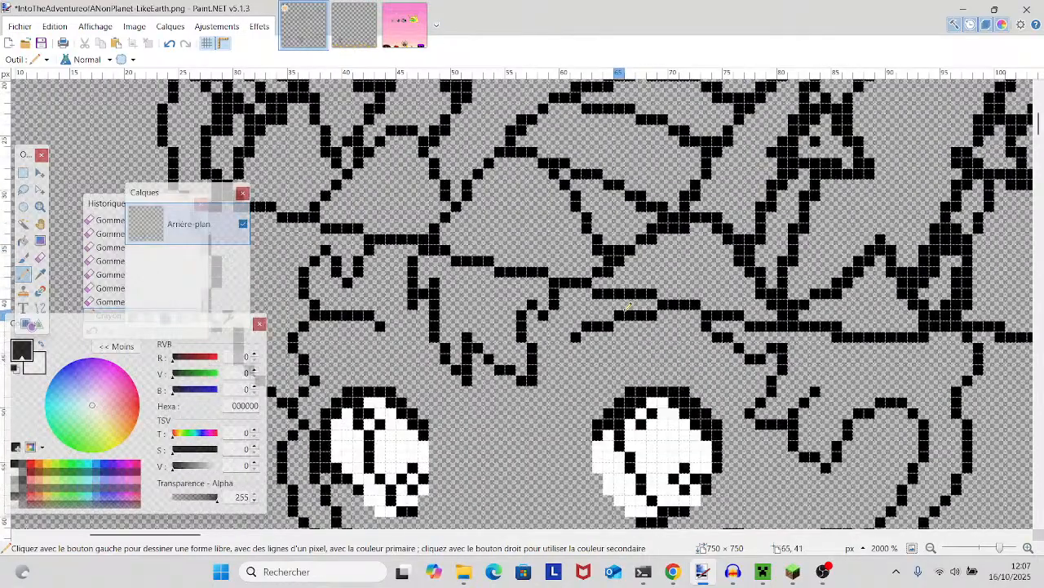
scroll(628, 306, up, 4)
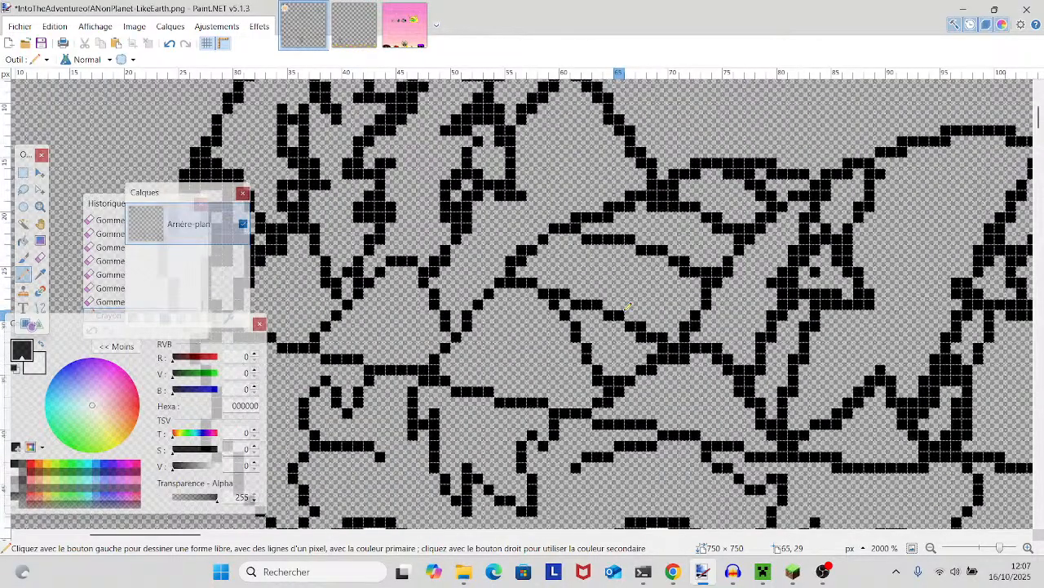
scroll(368, 303, up, 4)
scroll(368, 303, left, 5)
scroll(368, 303, down, 1)
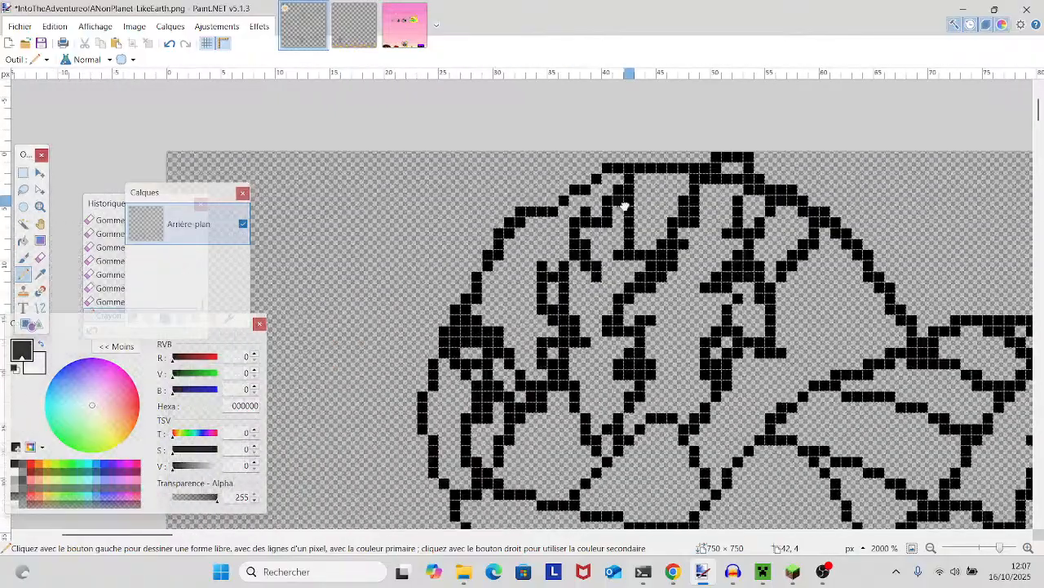
click(37, 258)
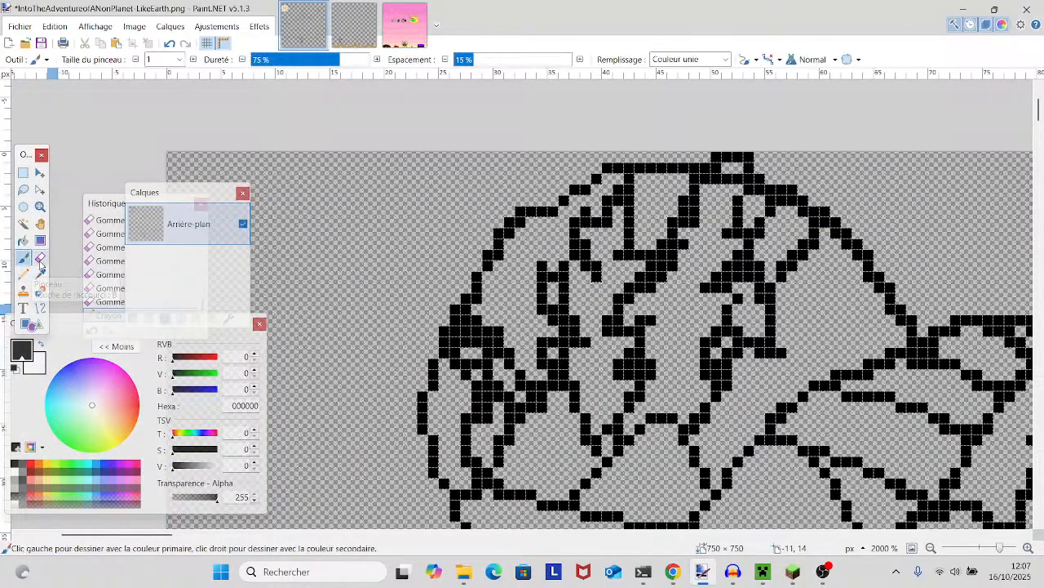
scroll(614, 330, down, 5)
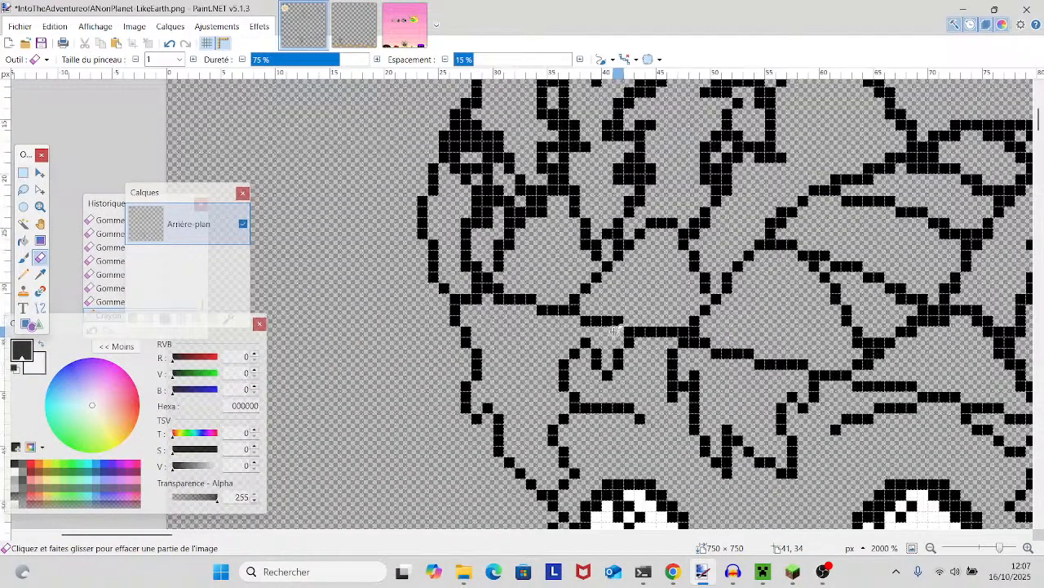
mouse_move(741, 314)
mouse_down()
mouse_move(478, 356)
mouse_move(464, 443)
mouse_up()
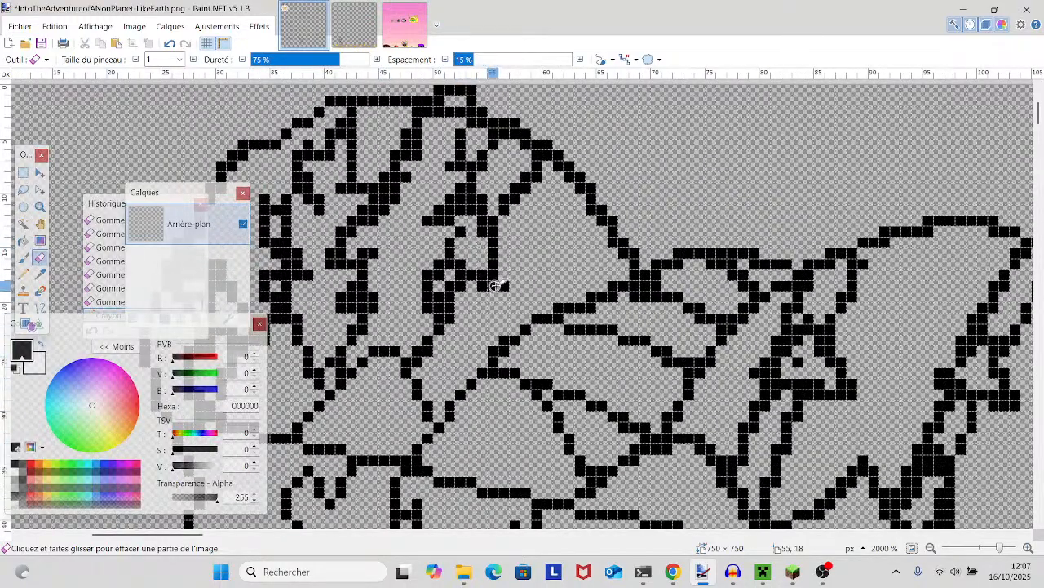
click(24, 274)
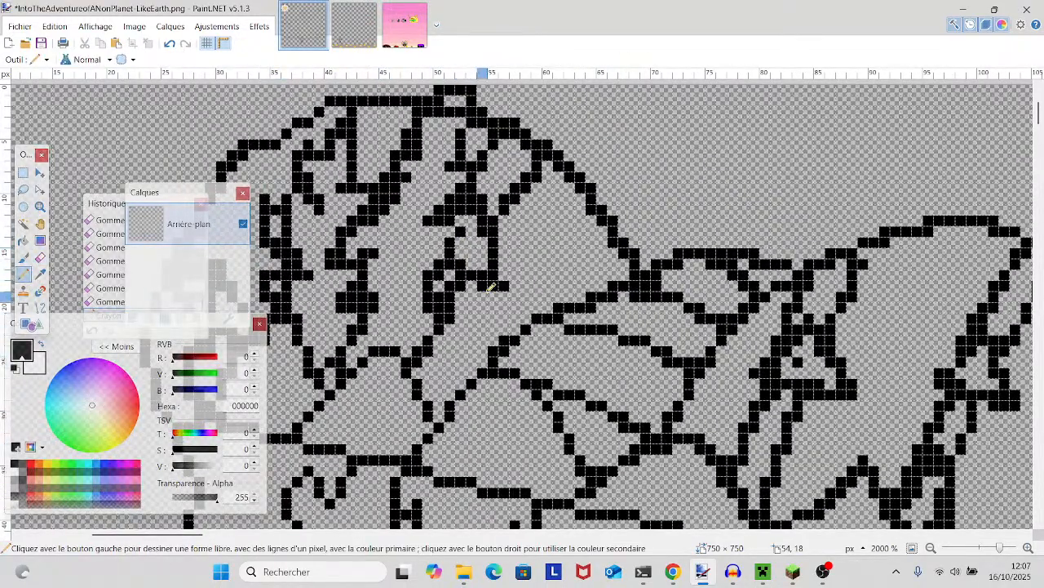
mouse_move(512, 280)
mouse_down()
mouse_move(475, 331)
mouse_move(492, 351)
mouse_up()
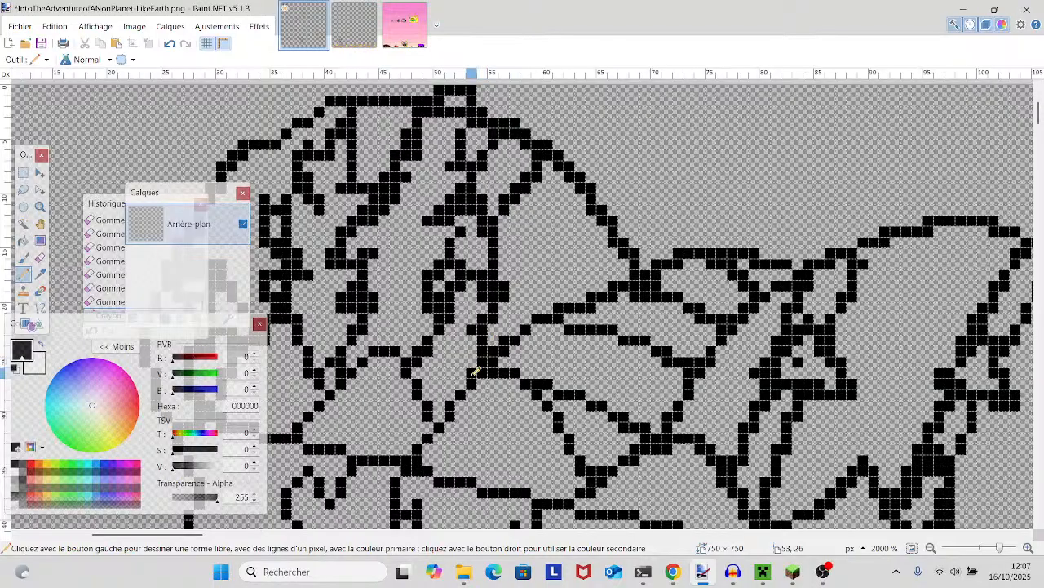
- Examine the hat's dome, folds and band together with the forehead, eyes and mouth outlines for doubled pixels
scroll(473, 339, up, 2)
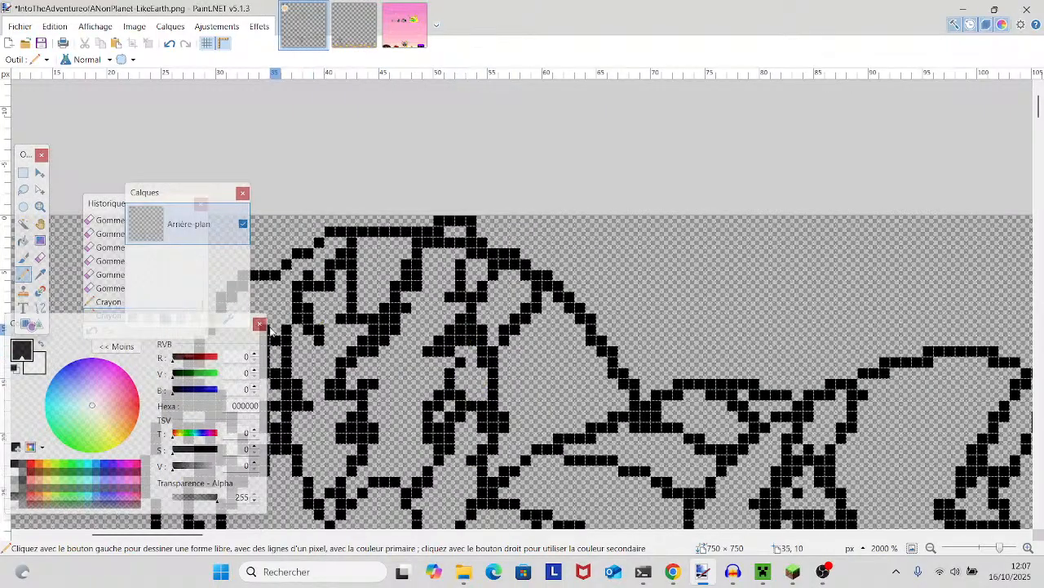
click(40, 257)
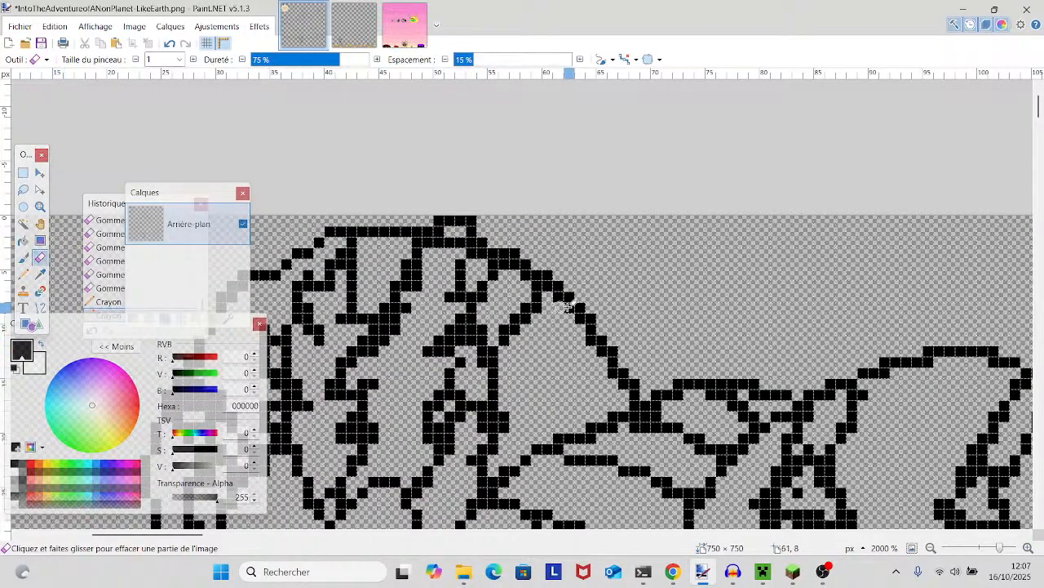
scroll(585, 306, down, 5)
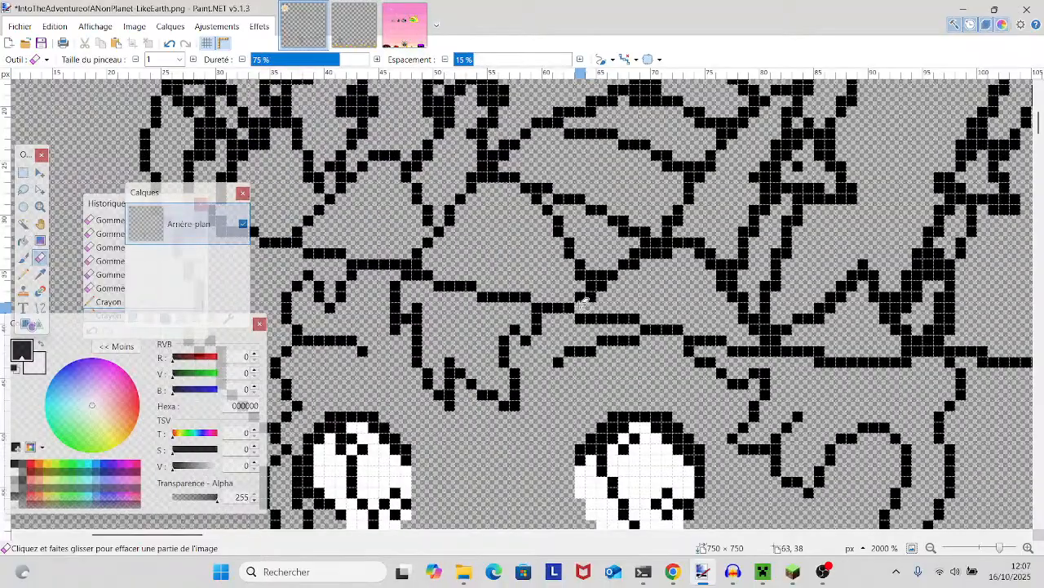
scroll(529, 282, down, 2)
drag(1002, 548, 996, 550)
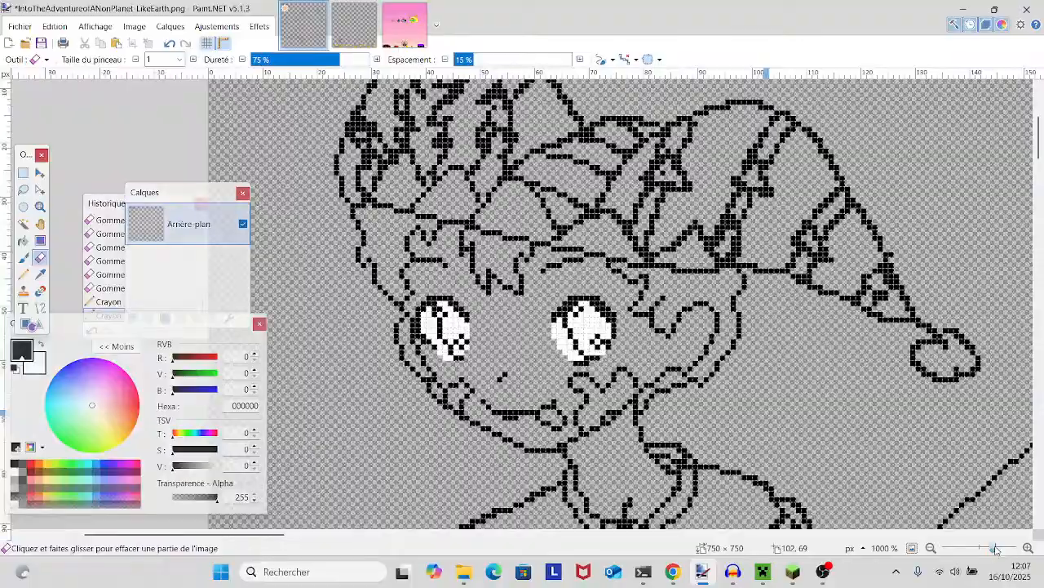
mouse_move(940, 485)
mouse_down()
mouse_move(828, 423)
mouse_move(822, 433)
mouse_move(919, 417)
mouse_up()
drag(993, 549, 998, 548)
scroll(551, 418, up, 2)
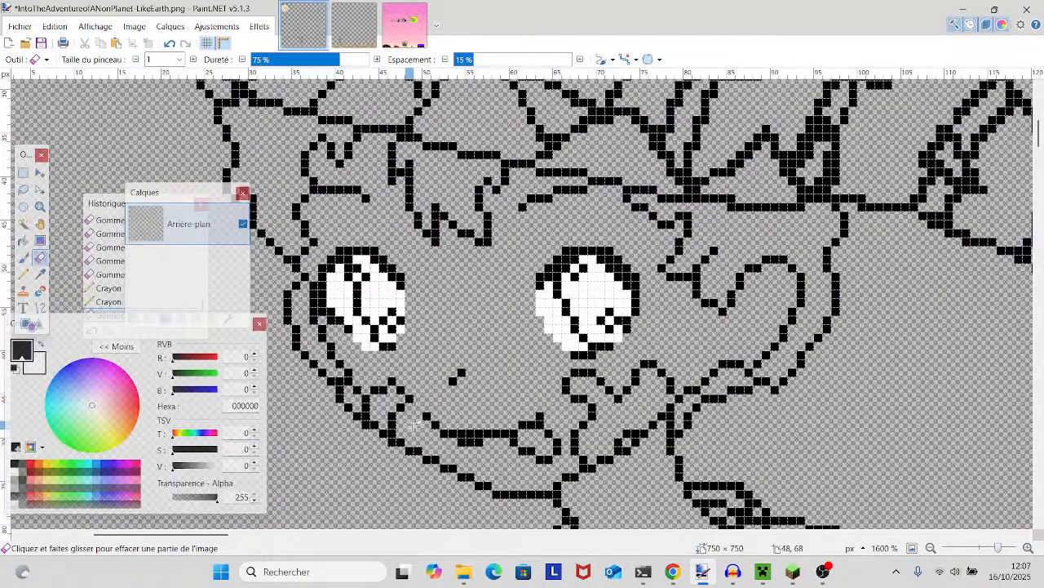
scroll(394, 438, up, 8)
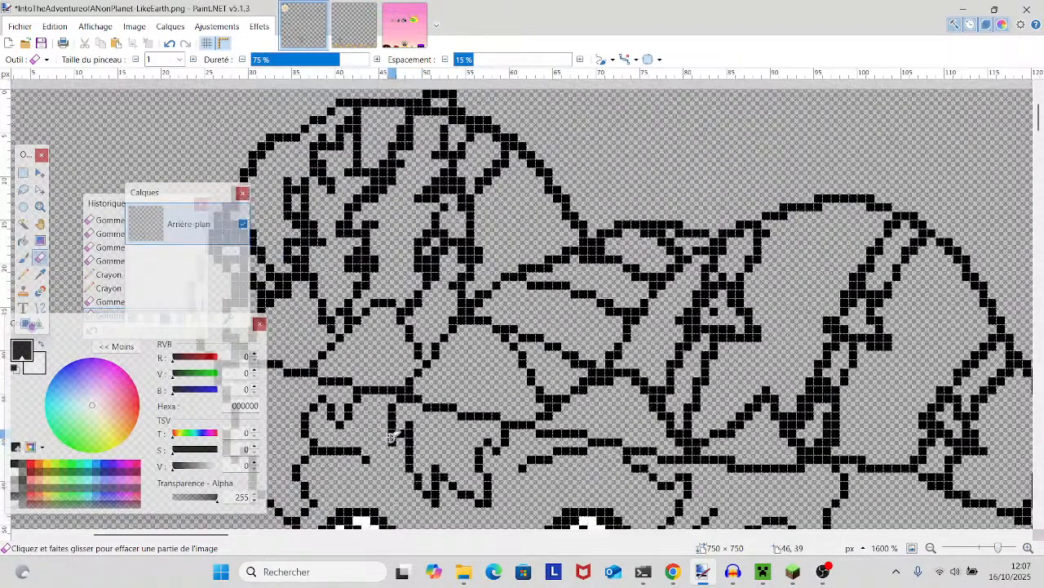
scroll(393, 436, down, 6)
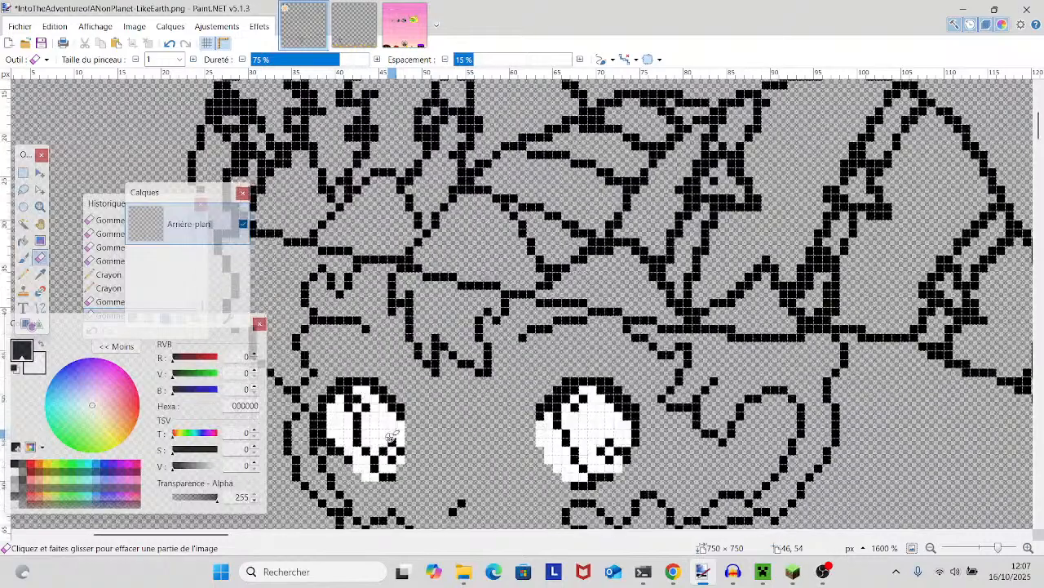
scroll(372, 417, down, 4)
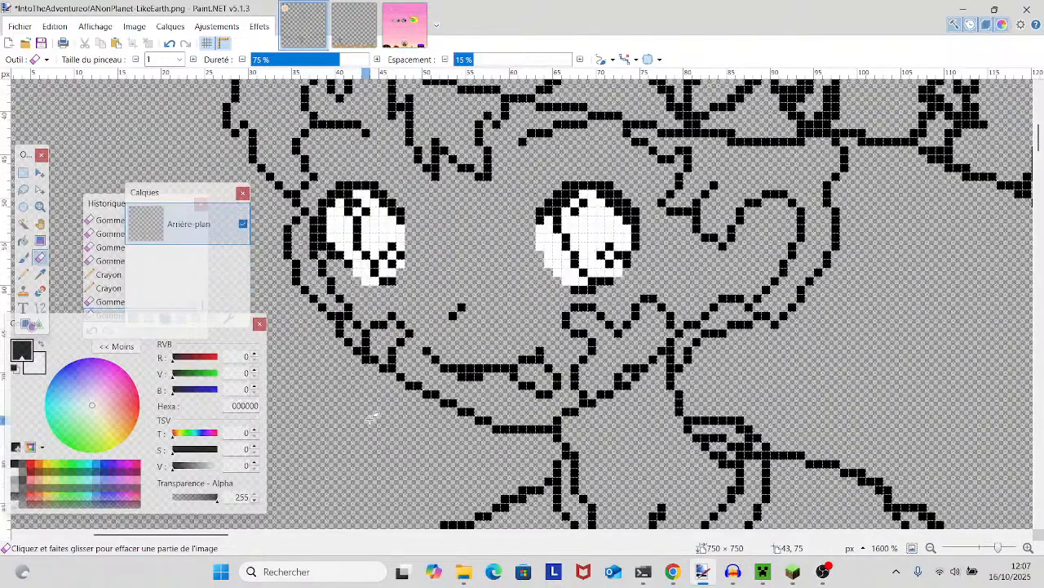
scroll(372, 417, up, 2)
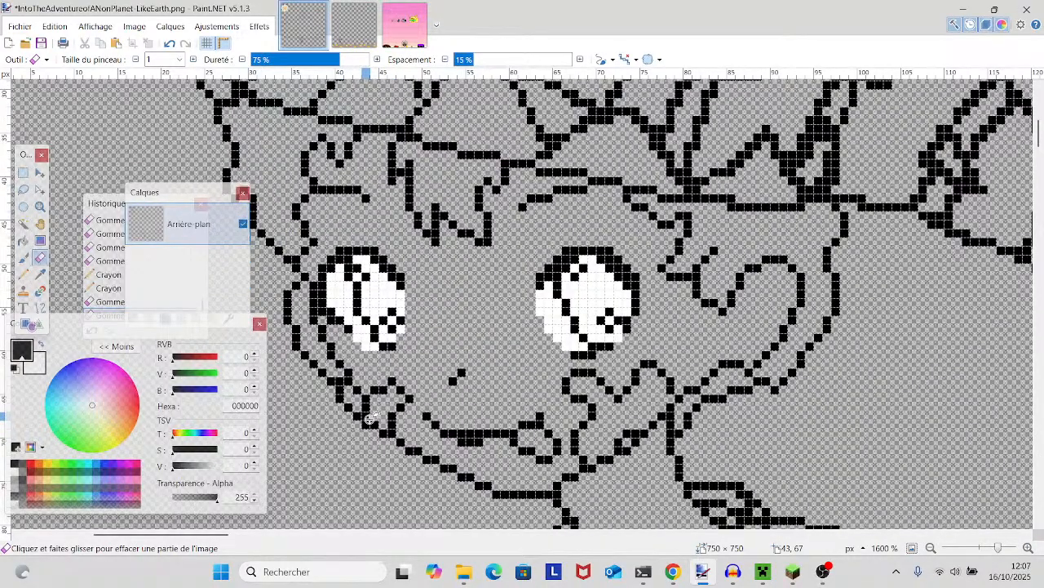
scroll(365, 411, up, 2)
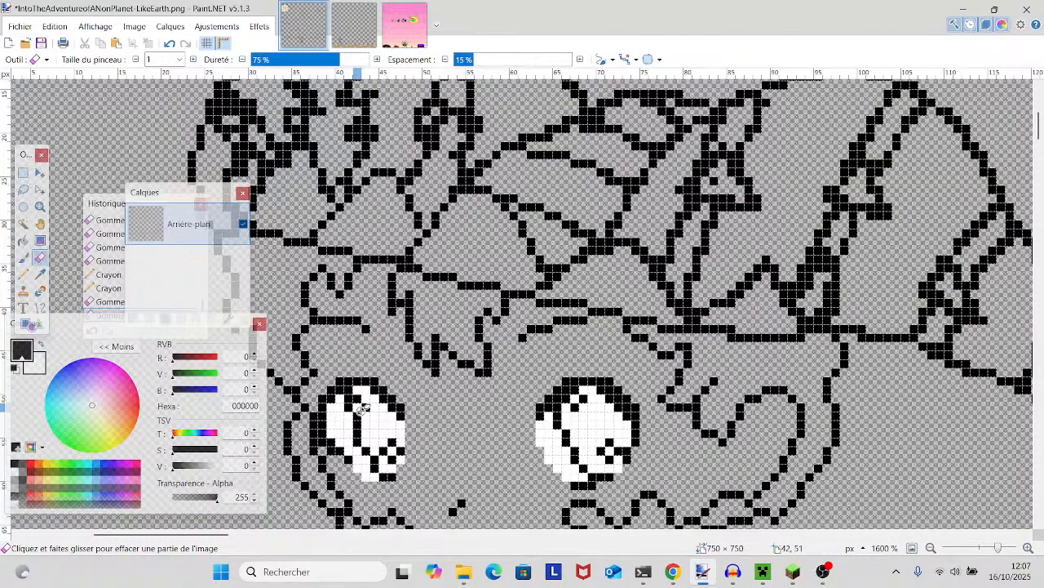
scroll(361, 408, up, 3)
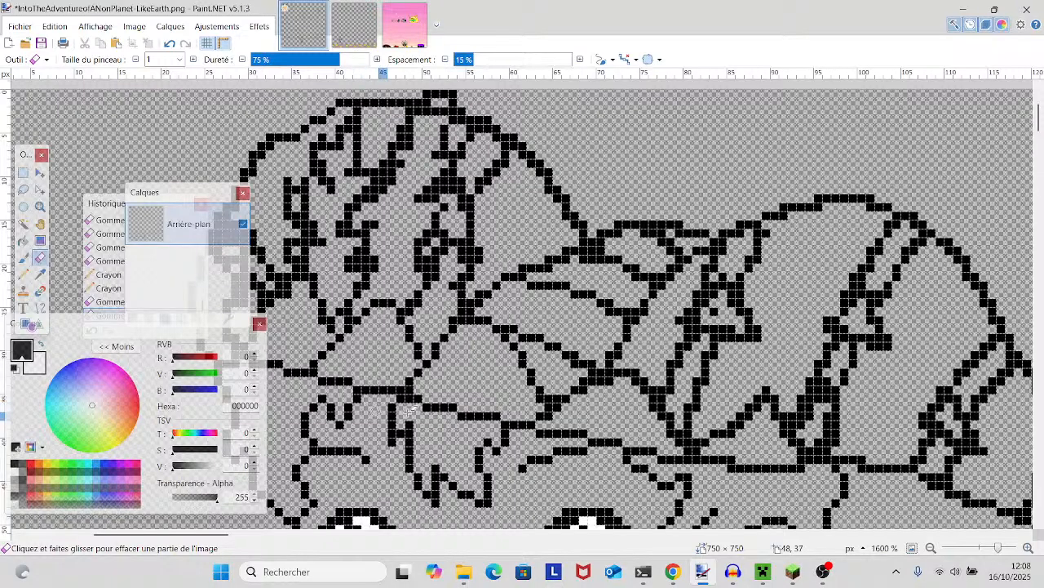
scroll(674, 430, up, 3)
scroll(644, 424, down, 3)
- Erase the doubled pixels along both slopes of the hat's dome with the one-pixel Eraser, leaving a single-pixel outline
drag(539, 388, 626, 439)
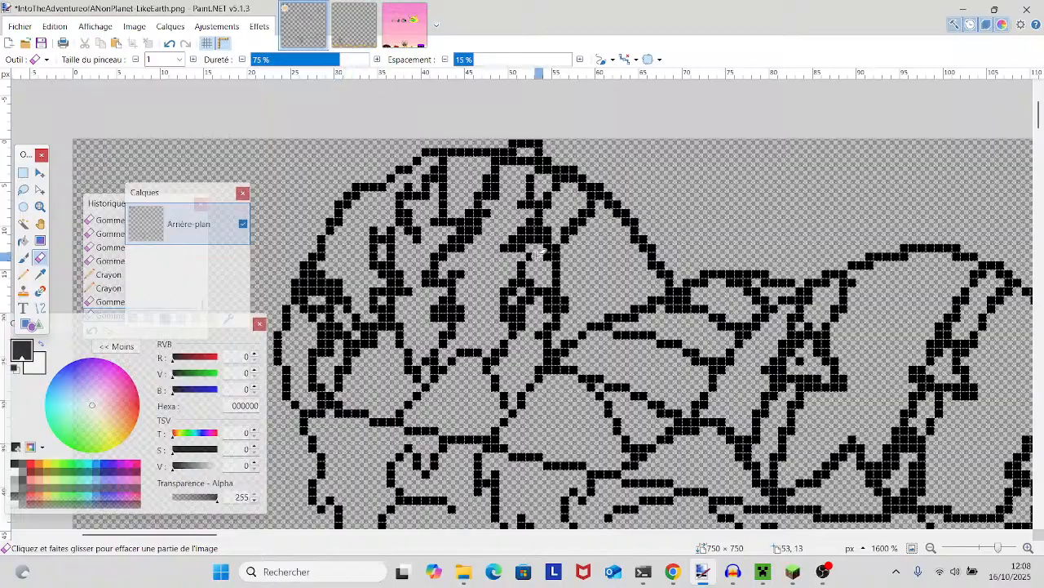
click(574, 169)
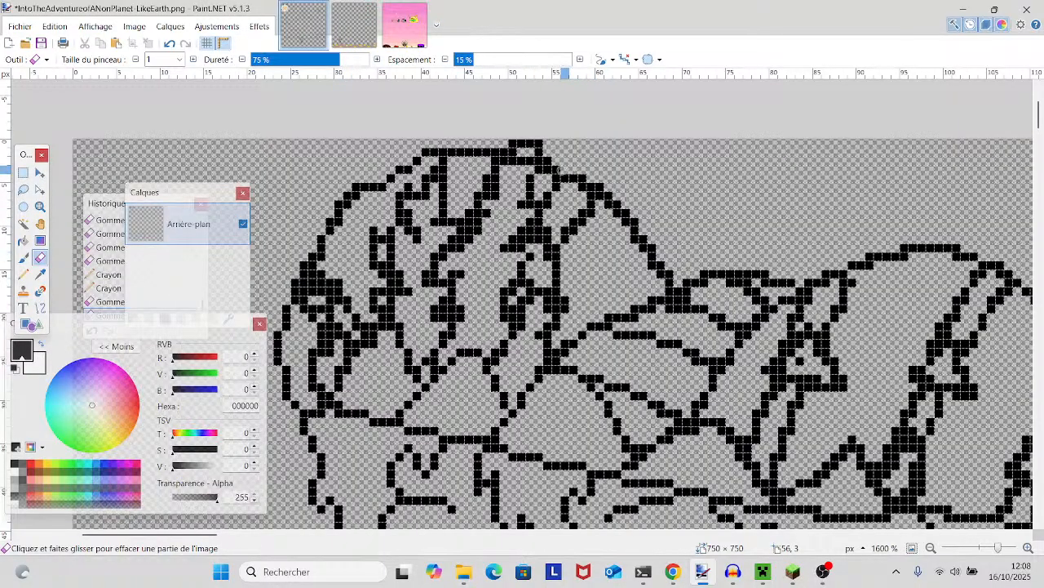
click(588, 179)
click(601, 187)
click(610, 196)
click(618, 206)
click(626, 213)
click(635, 223)
click(644, 240)
click(653, 248)
click(662, 271)
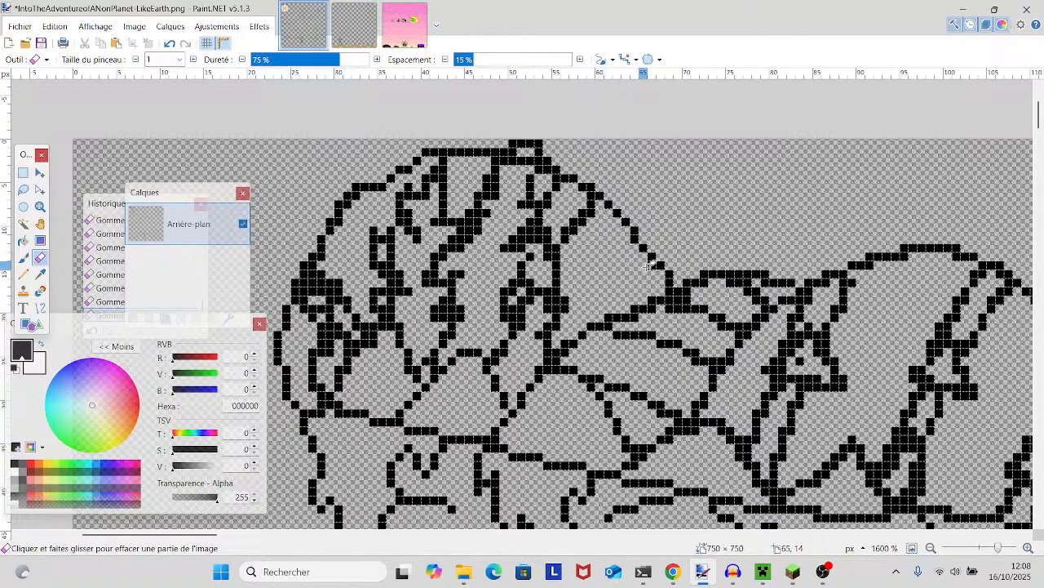
drag(627, 230, 725, 263)
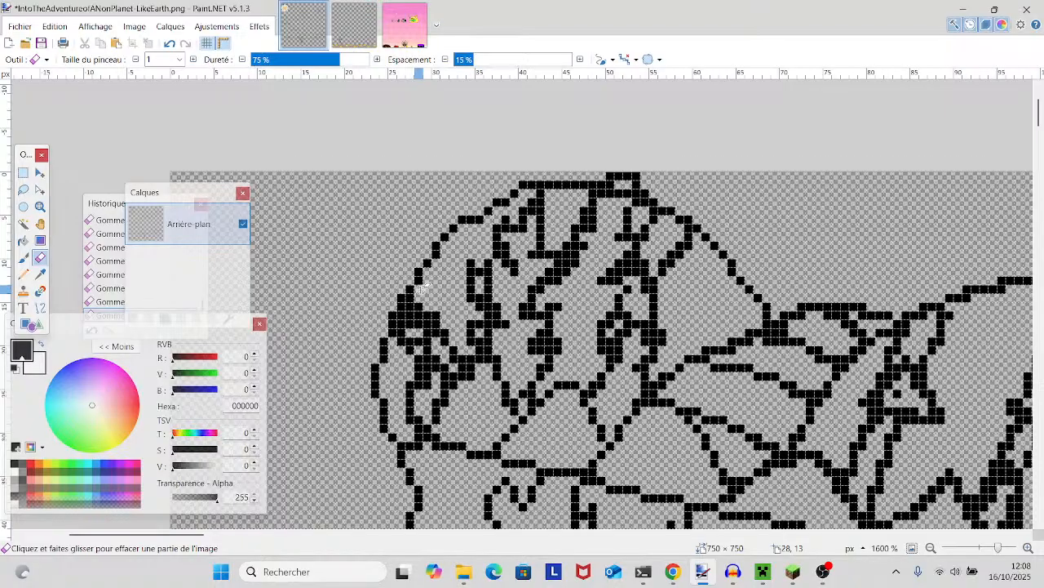
- Compare the hat's central folds and hanging tip with the eyes, hair and face outline
scroll(424, 285, right, 5)
scroll(432, 282, down, 3)
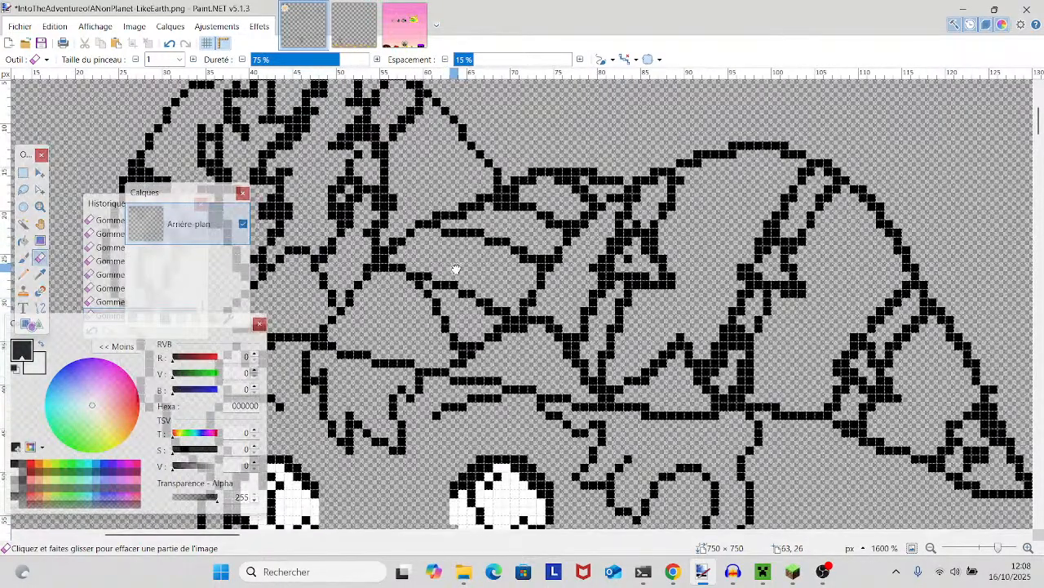
scroll(457, 267, left, 3)
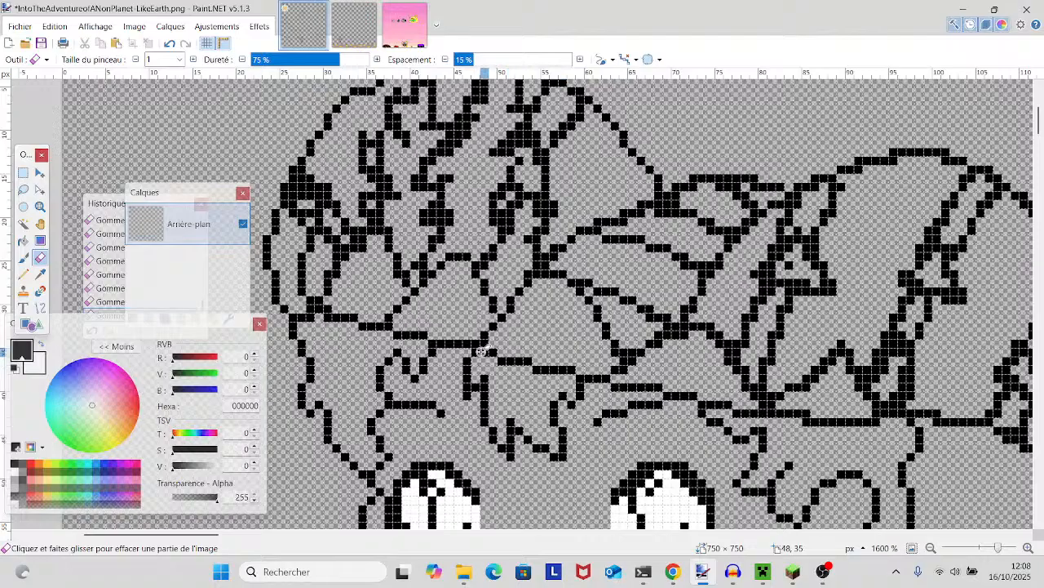
scroll(408, 359, right, 3)
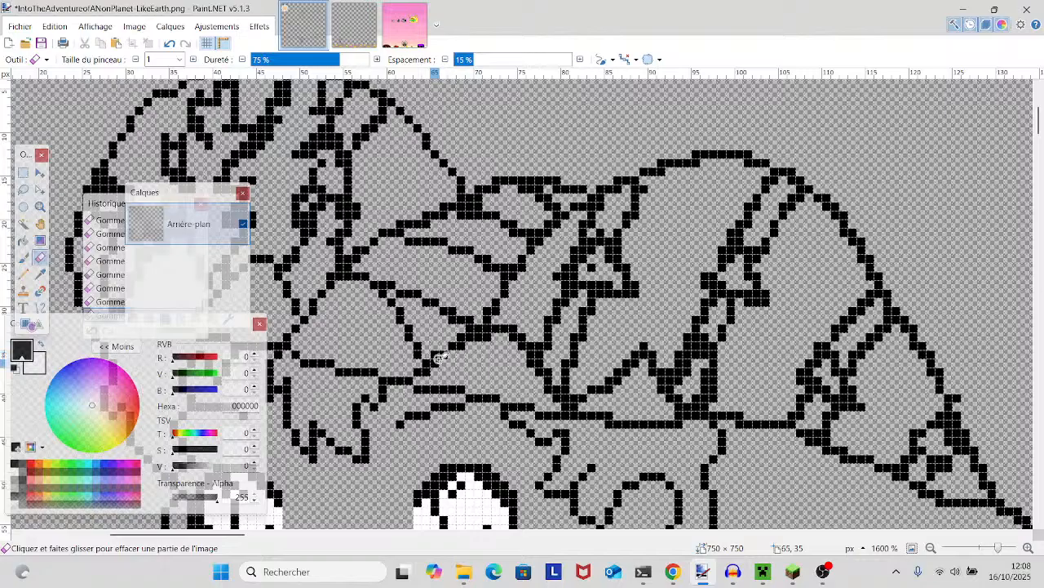
scroll(429, 372, down, 3)
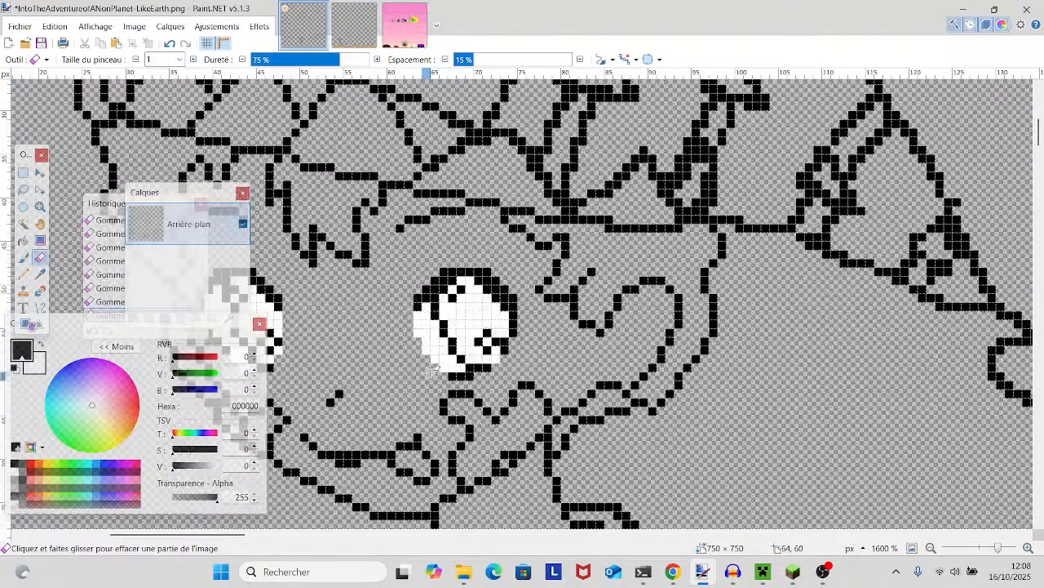
scroll(440, 387, up, 1)
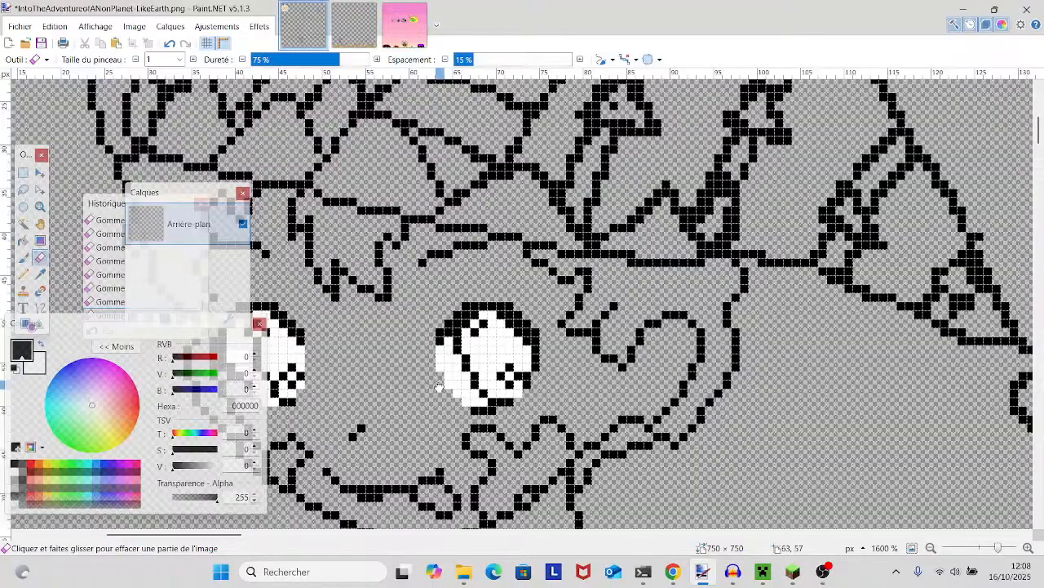
scroll(458, 361, up, 1)
mouse_move(439, 400)
mouse_down()
mouse_move(521, 377)
mouse_move(508, 396)
mouse_up()
scroll(508, 394, down, 1)
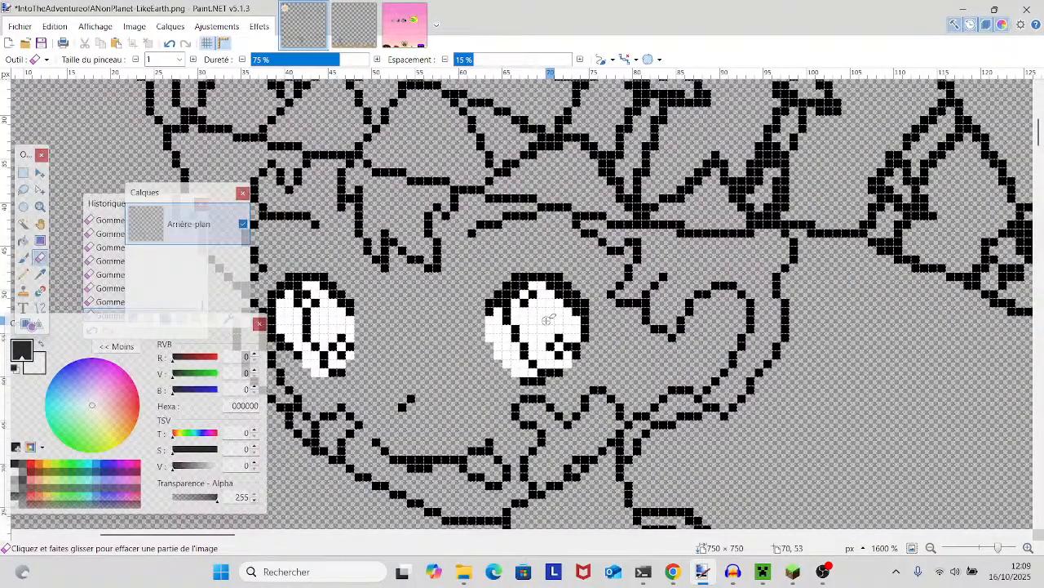
- Erase the surplus pixels around the hat's star pattern and the narrow stripe beneath it
scroll(548, 319, up, 2)
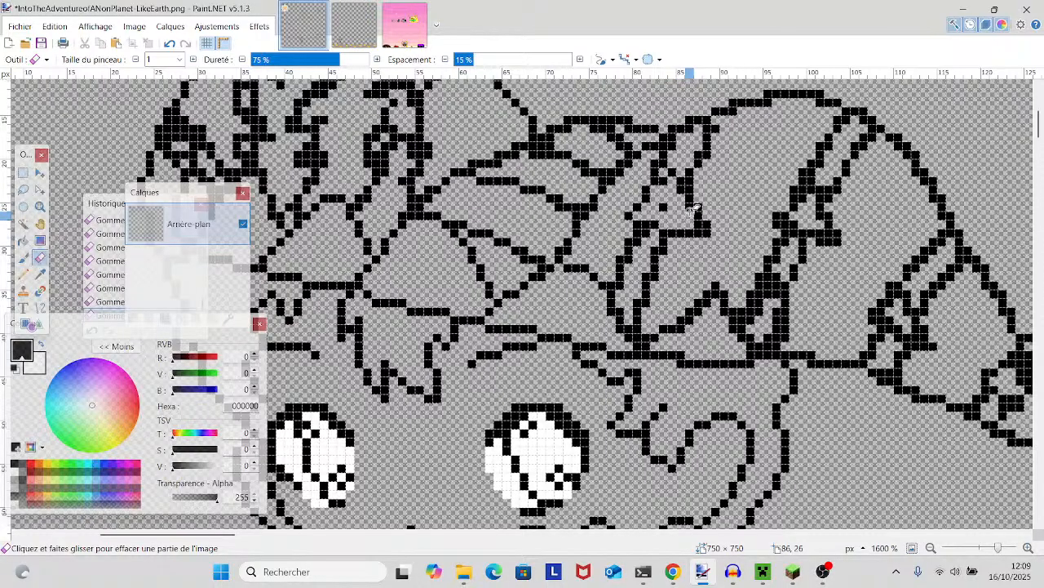
drag(668, 259, 590, 328)
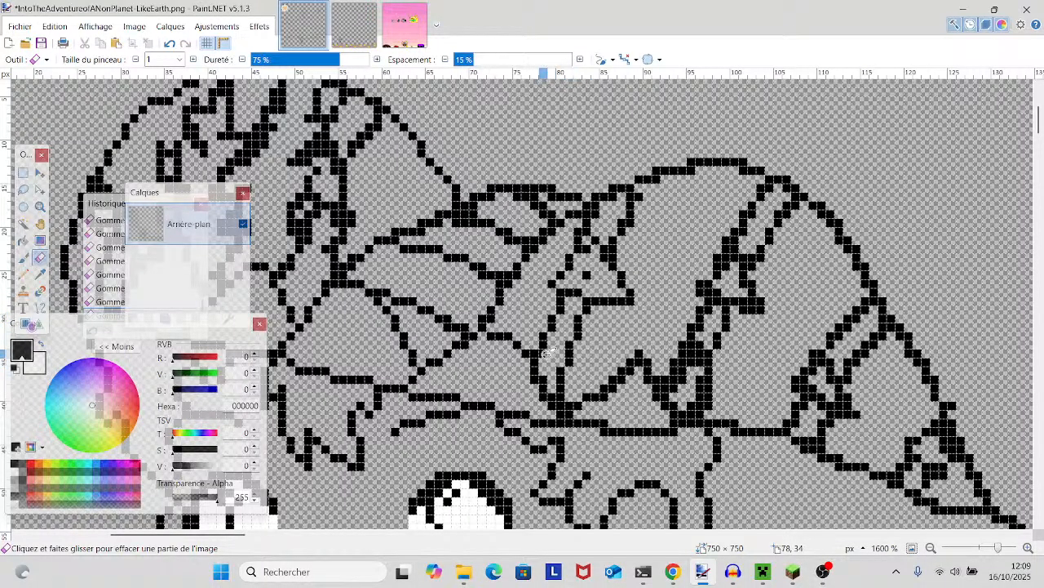
drag(548, 352, 522, 416)
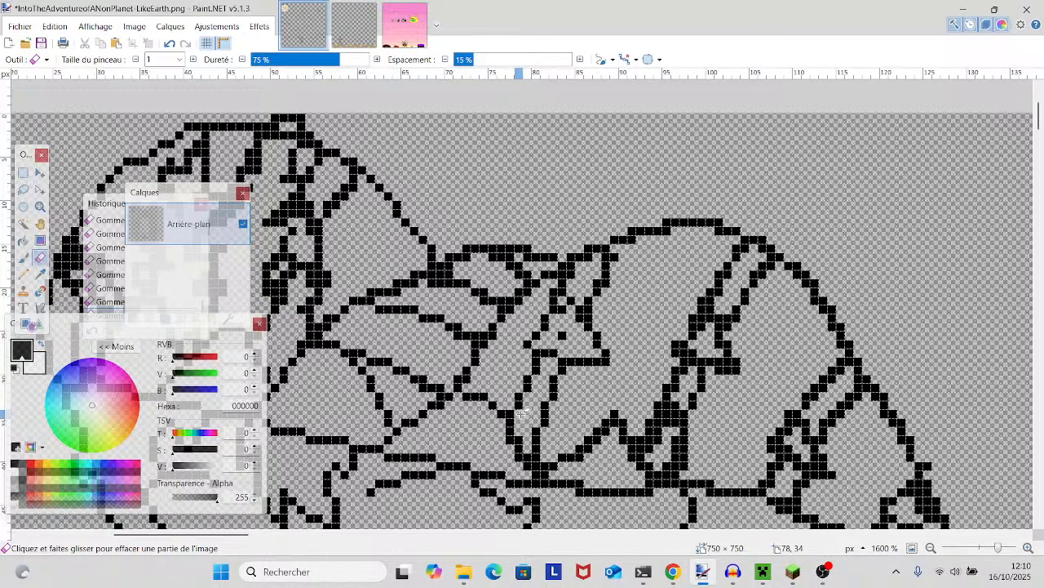
- Inspect the eyes, hair strands, cheek and hat band outlines for remaining thick spots
scroll(521, 408, down, 4)
drag(509, 354, 693, 394)
scroll(695, 393, up, 1)
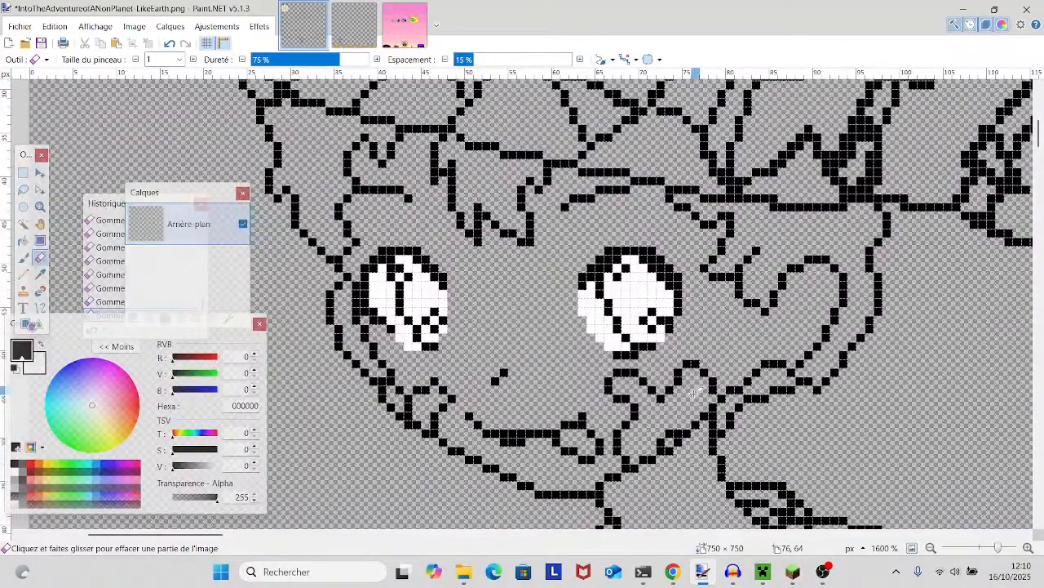
scroll(694, 393, up, 2)
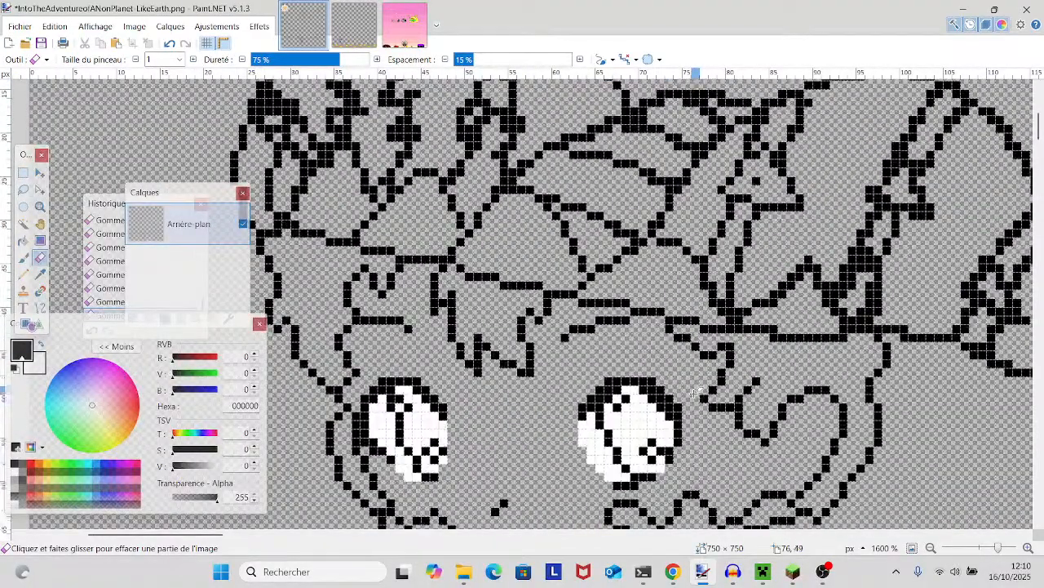
scroll(694, 394, up, 1)
scroll(695, 394, down, 1)
drag(660, 445, 606, 296)
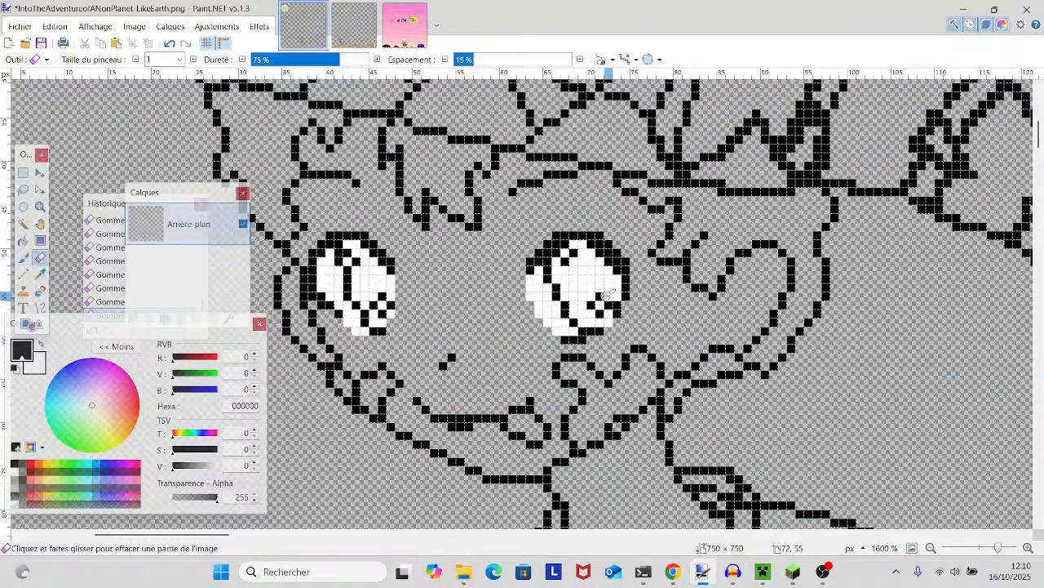
scroll(608, 295, down, 2)
- Thin the slanted stripe beside the hat's zigzag pattern by erasing its clustered pixels
drag(764, 270, 545, 333)
scroll(544, 333, up, 3)
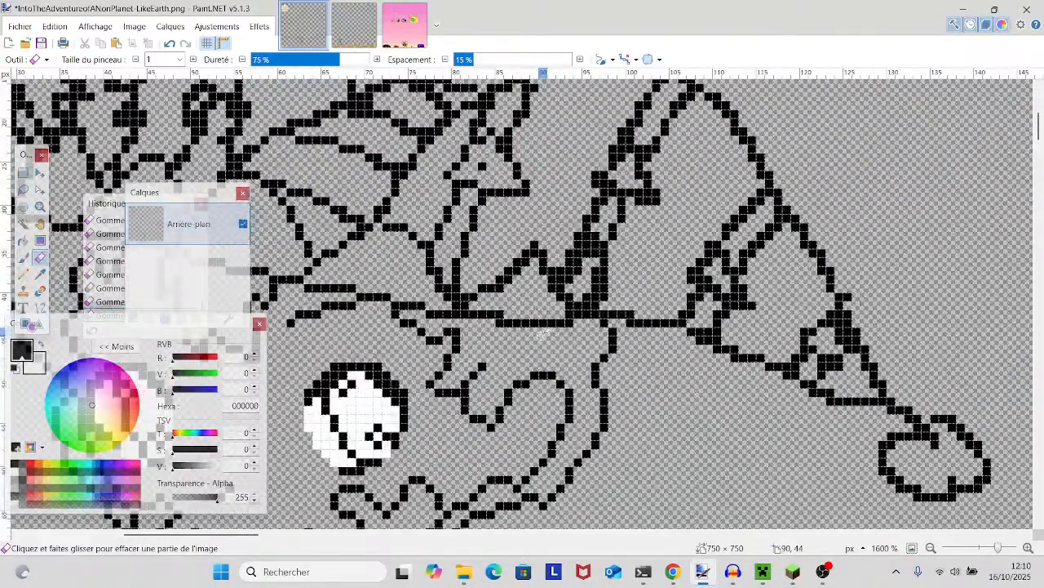
scroll(544, 332, up, 1)
drag(594, 303, 594, 319)
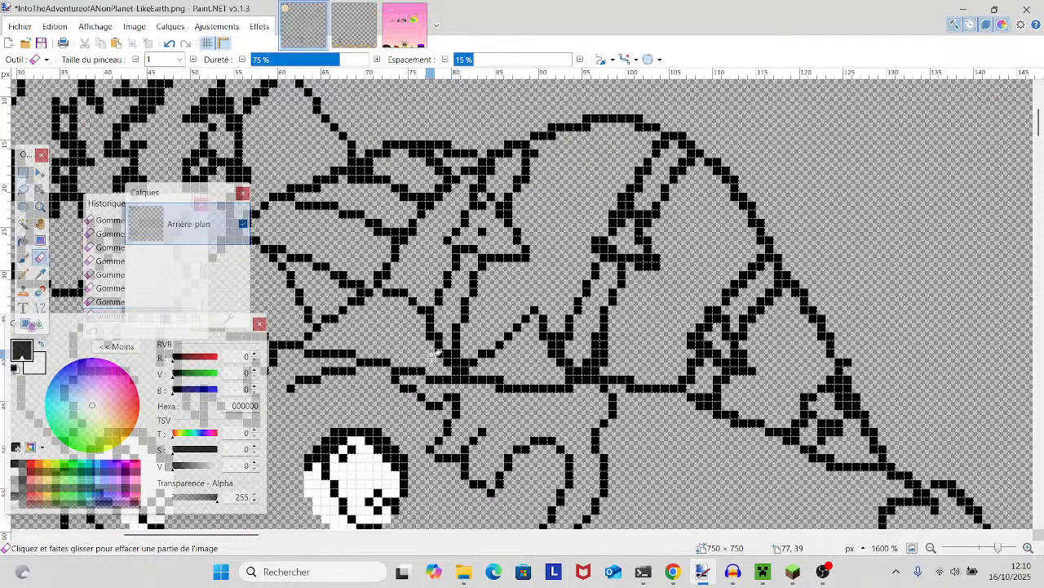
- Erase the doubled pixels where the hat's dome outline meets the central fold lines
scroll(432, 356, down, 1)
drag(433, 356, 647, 280)
scroll(647, 279, down, 2)
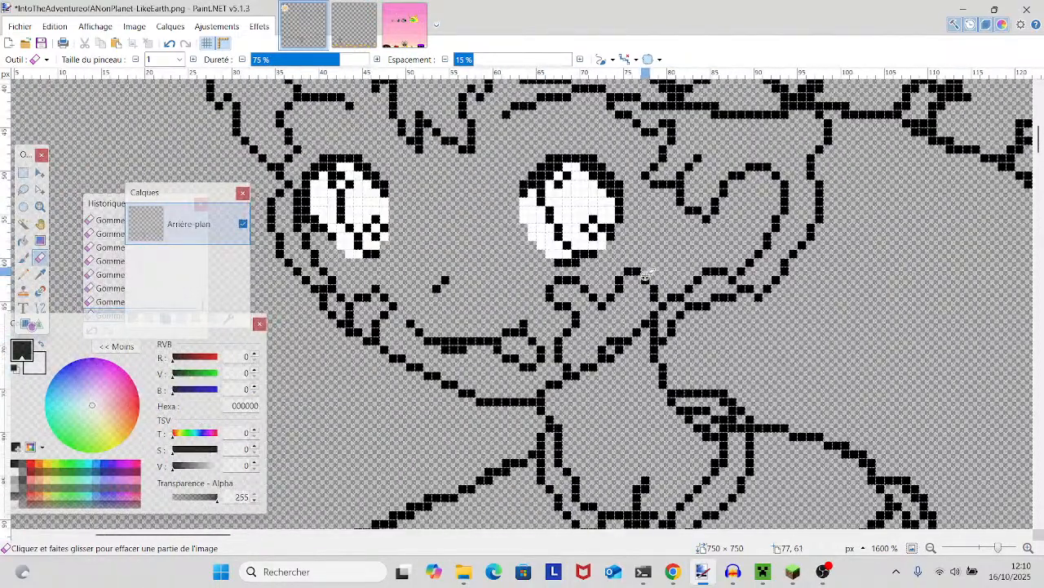
scroll(646, 277, up, 1)
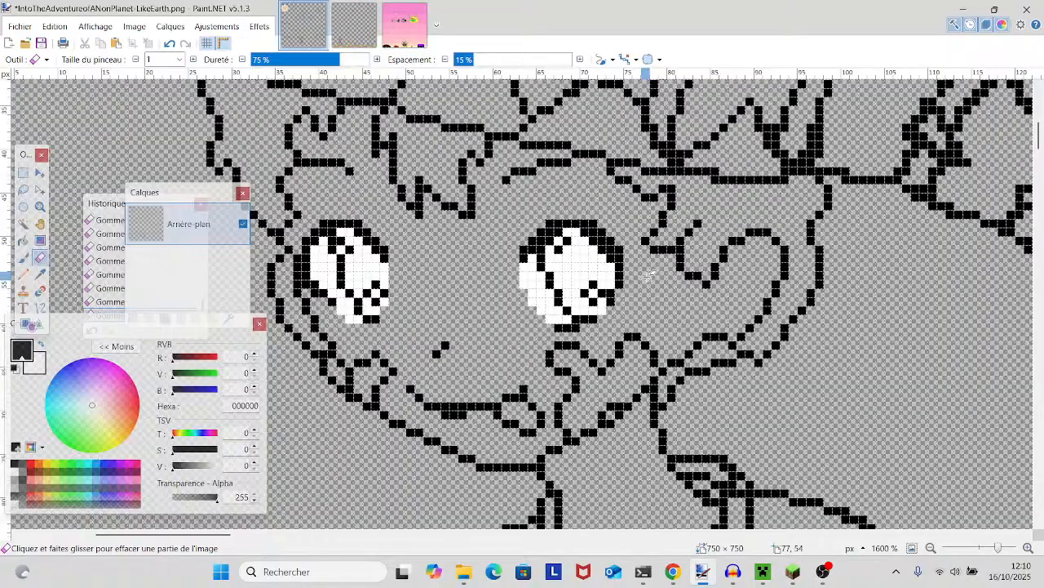
scroll(641, 269, up, 2)
scroll(624, 245, up, 1)
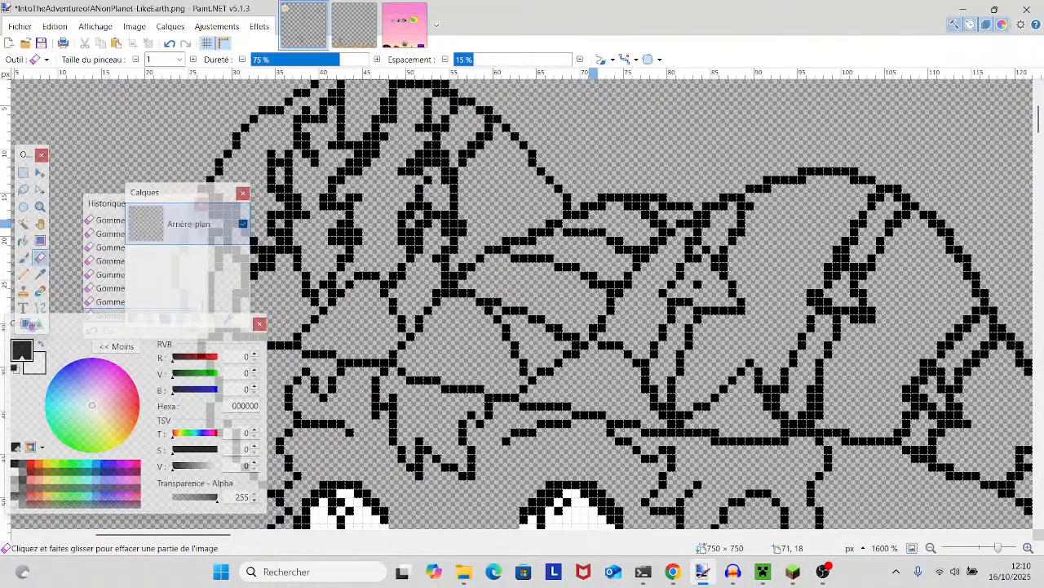
scroll(595, 215, up, 1)
scroll(603, 216, down, 1)
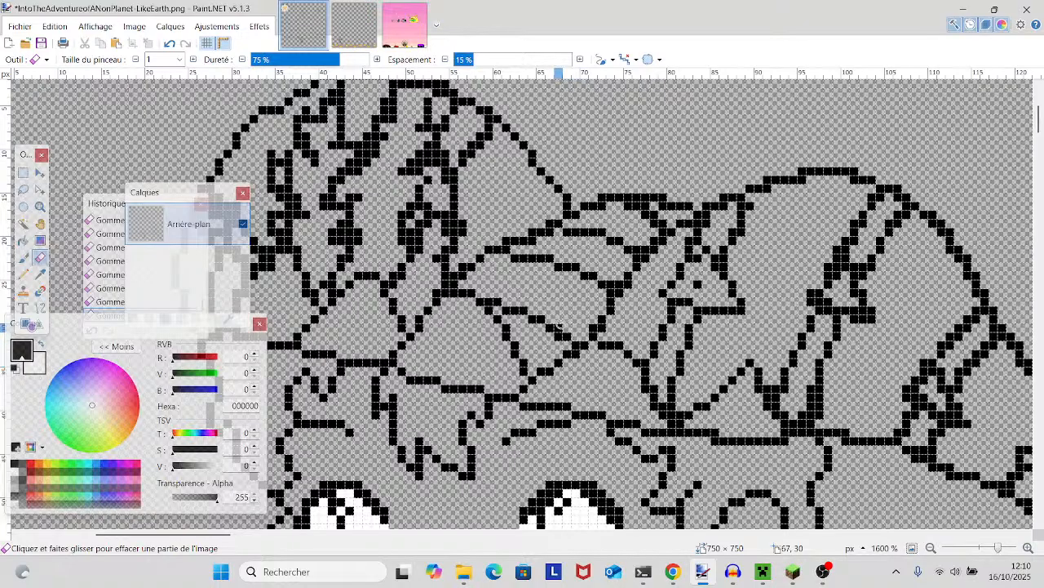
scroll(563, 323, down, 3)
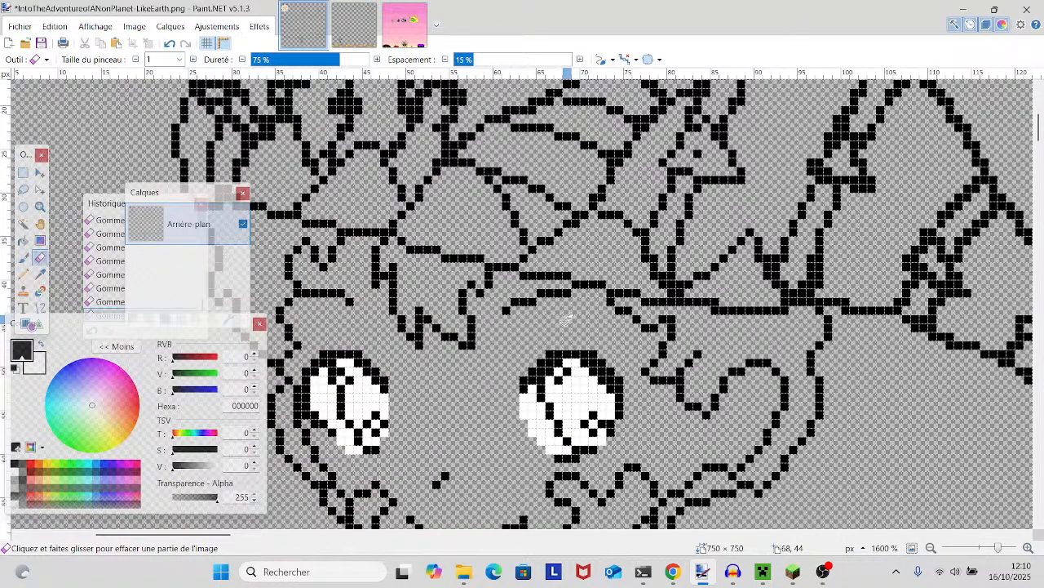
scroll(567, 318, up, 3)
scroll(567, 318, down, 1)
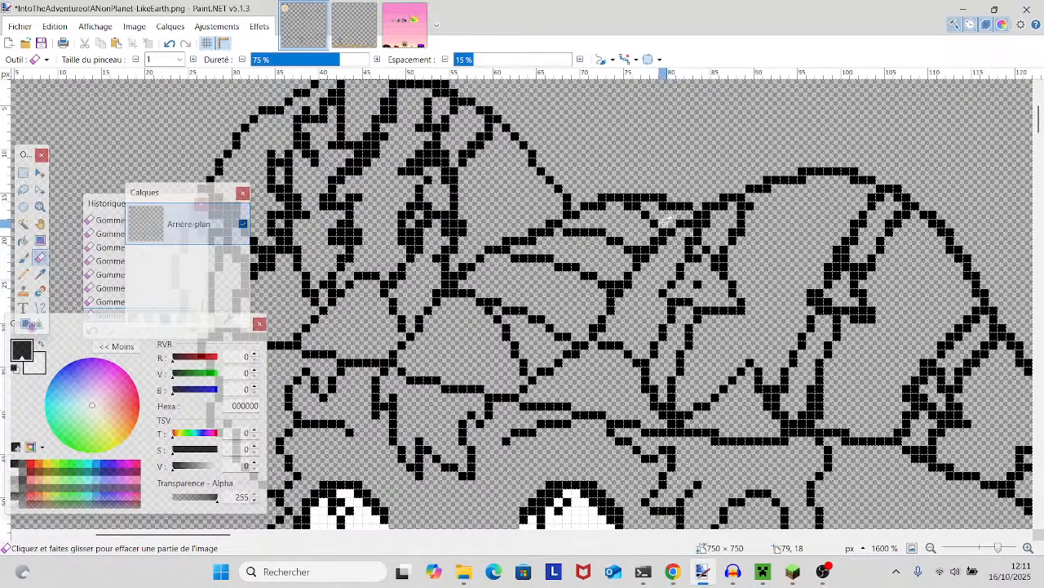
- Thin the upper outline of the outstretched arm by erasing its doubled pixels between the collar and the hand
scroll(666, 226, down, 6)
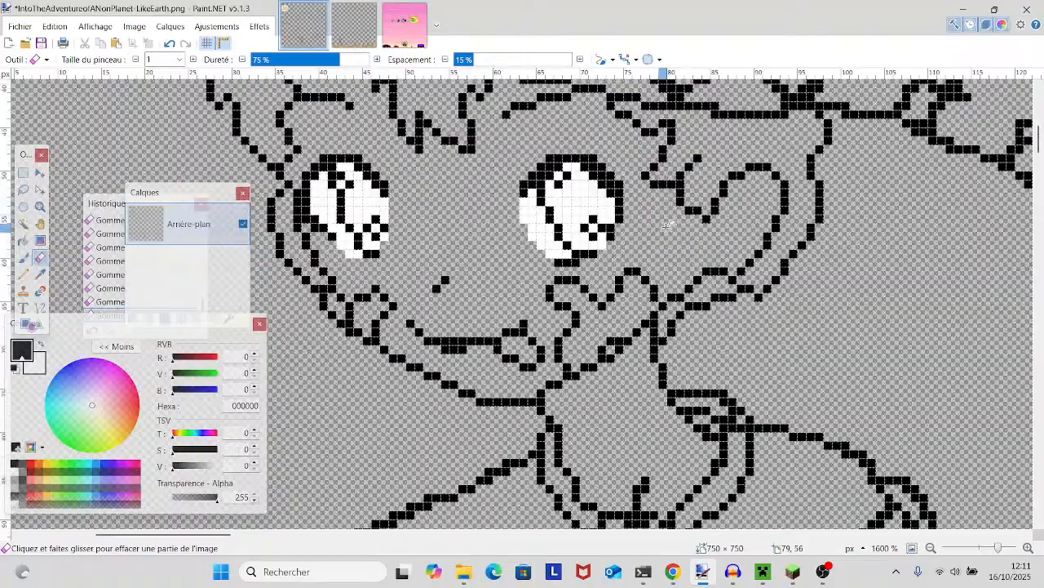
scroll(664, 225, up, 6)
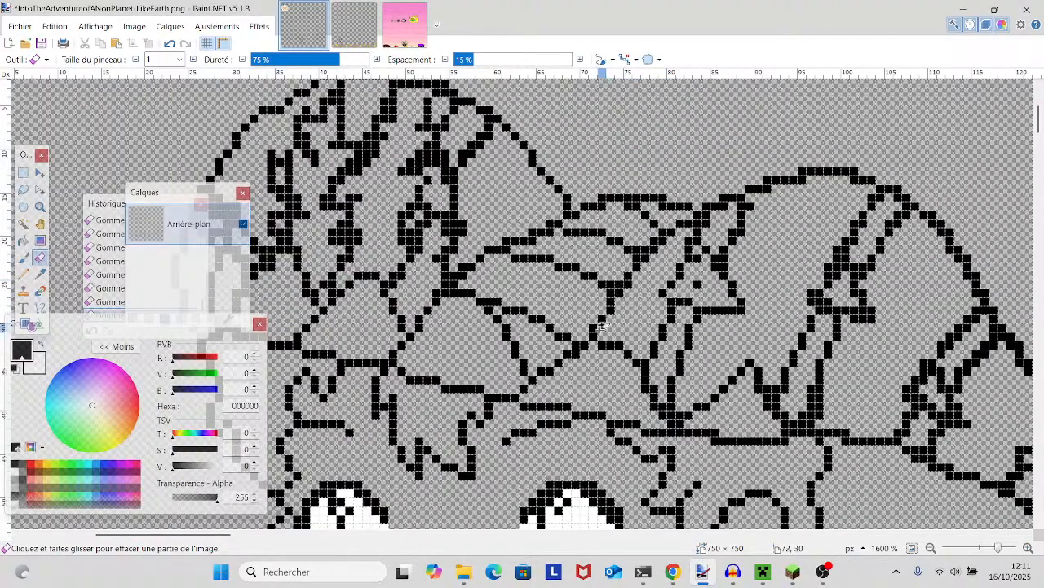
scroll(510, 266, left, 3)
scroll(686, 255, down, 5)
scroll(685, 255, down, 3)
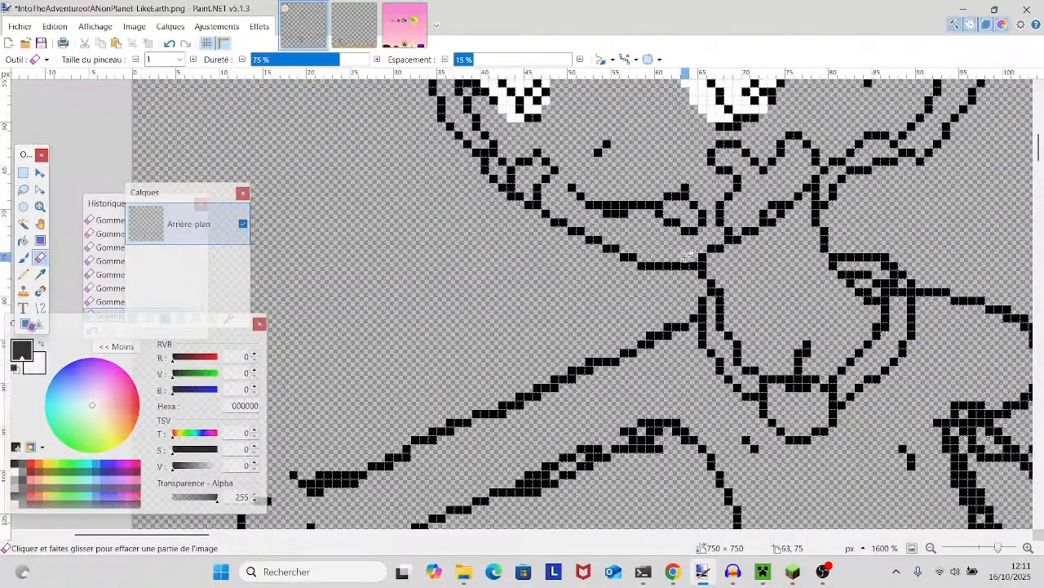
scroll(688, 255, down, 3)
drag(688, 256, 419, 260)
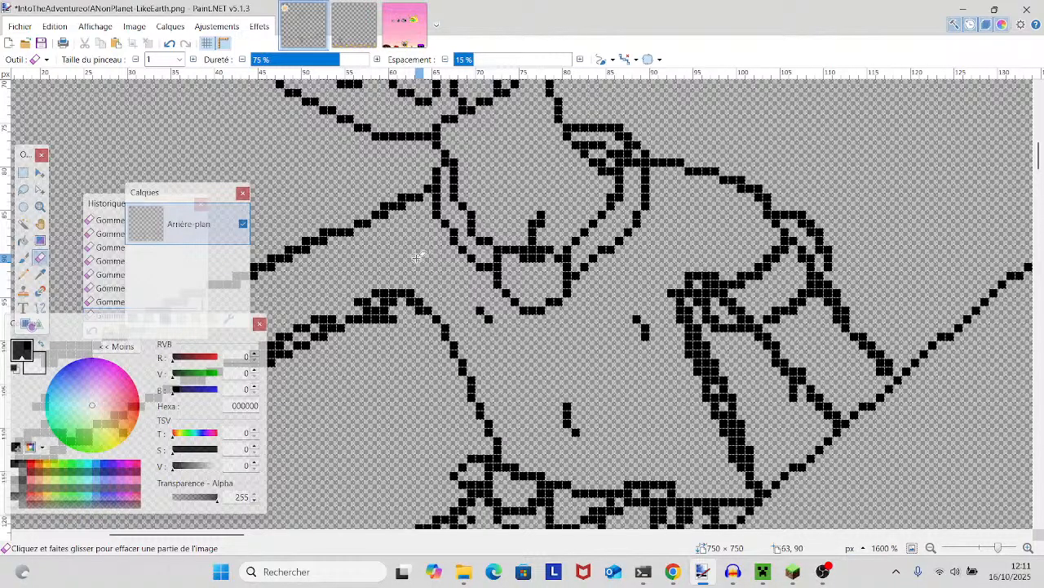
drag(414, 238, 511, 345)
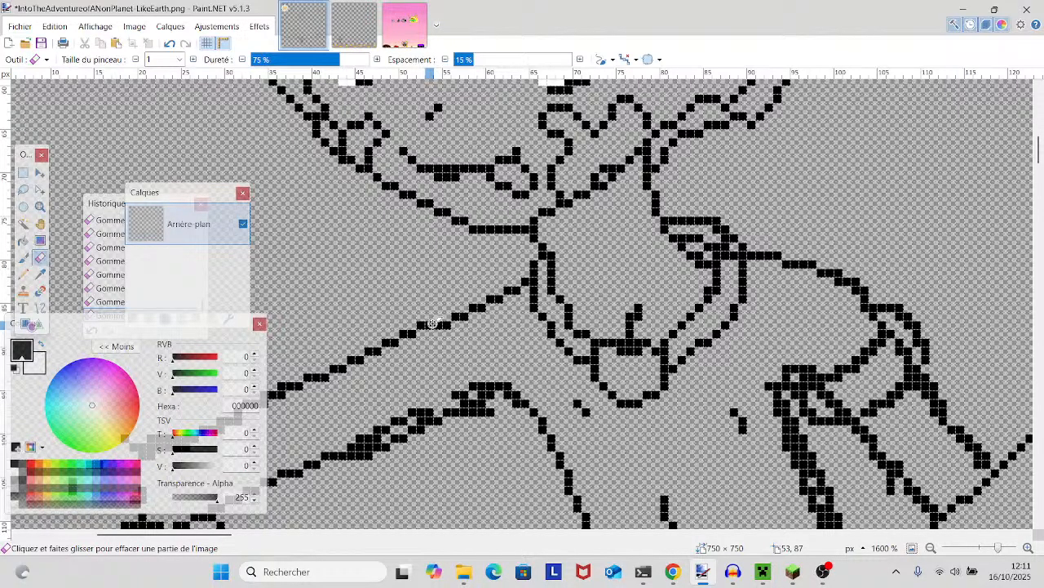
scroll(434, 322, down, 5)
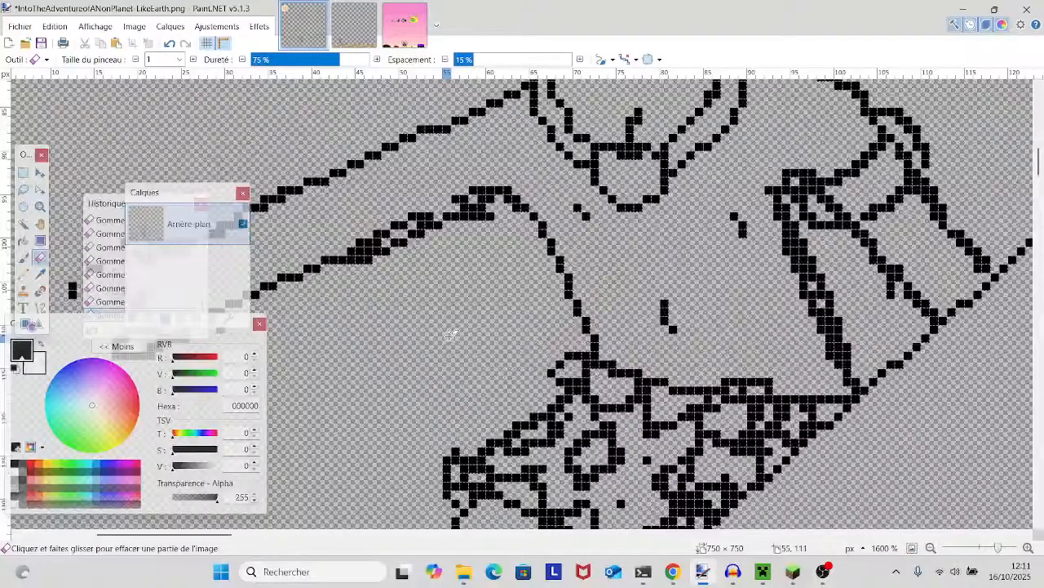
- Erase the doubled pixels along the top outline of the hat's drooping cone and the small fold beside it
scroll(449, 334, up, 10)
scroll(412, 280, up, 5)
scroll(412, 280, up, 2)
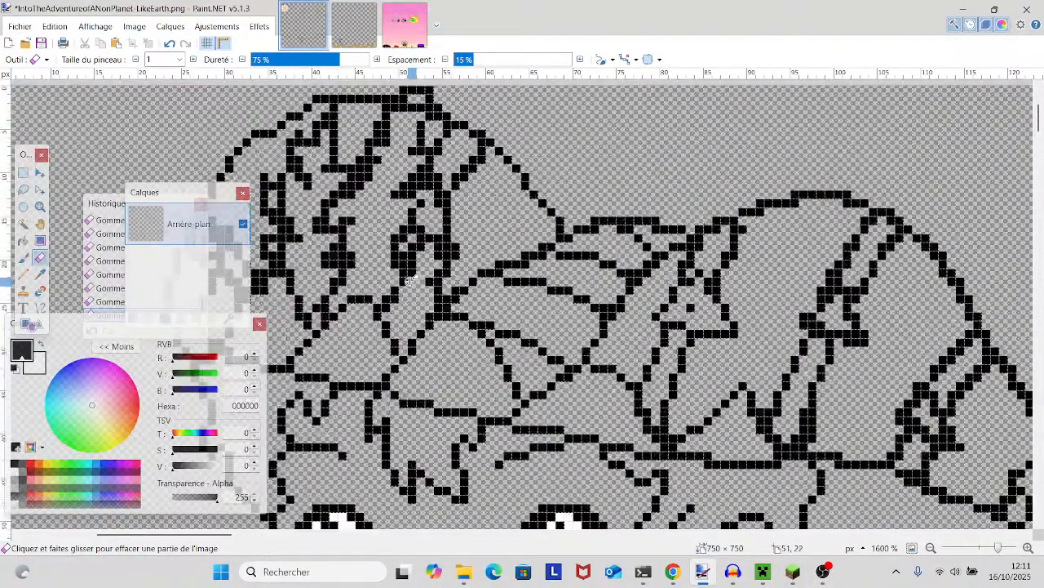
scroll(412, 279, right, 5)
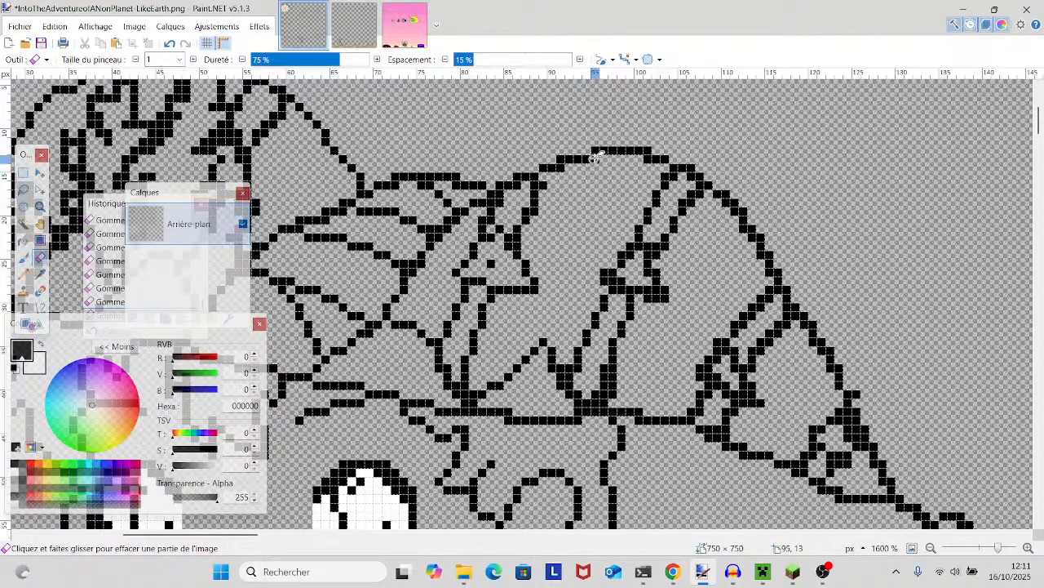
click(650, 149)
click(562, 159)
scroll(549, 196, left, 2)
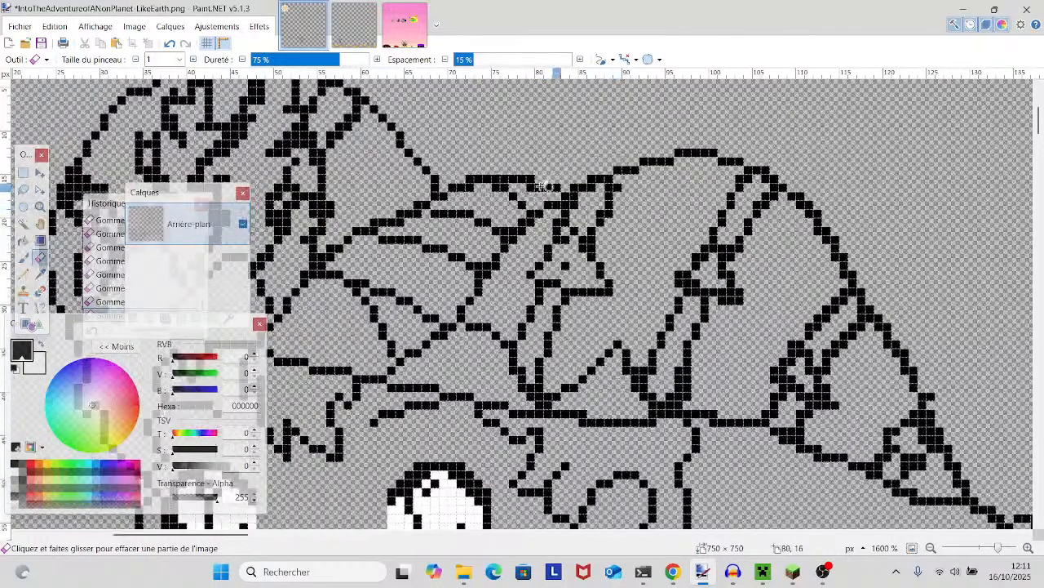
click(472, 176)
click(530, 178)
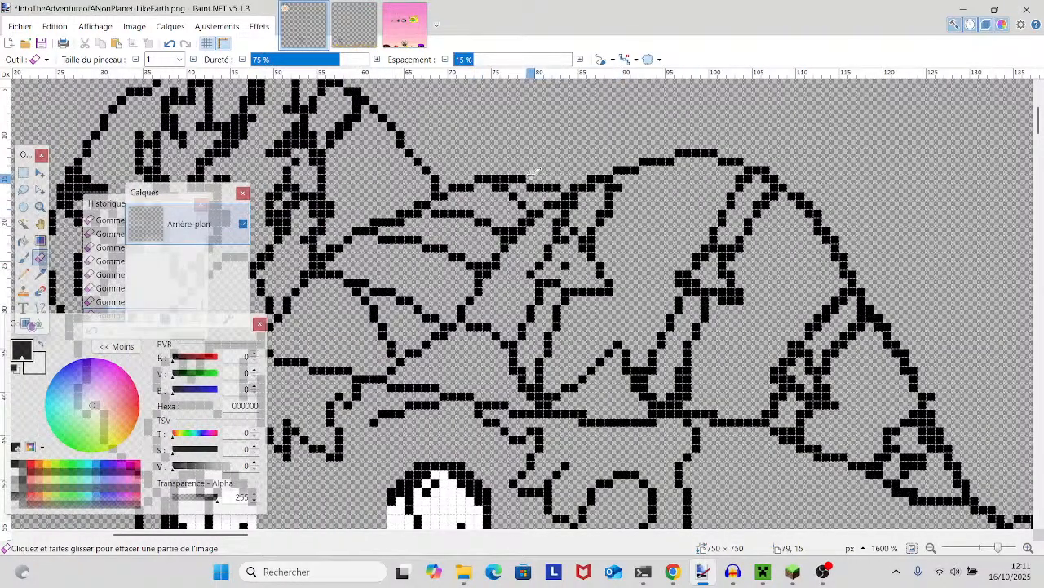
click(498, 188)
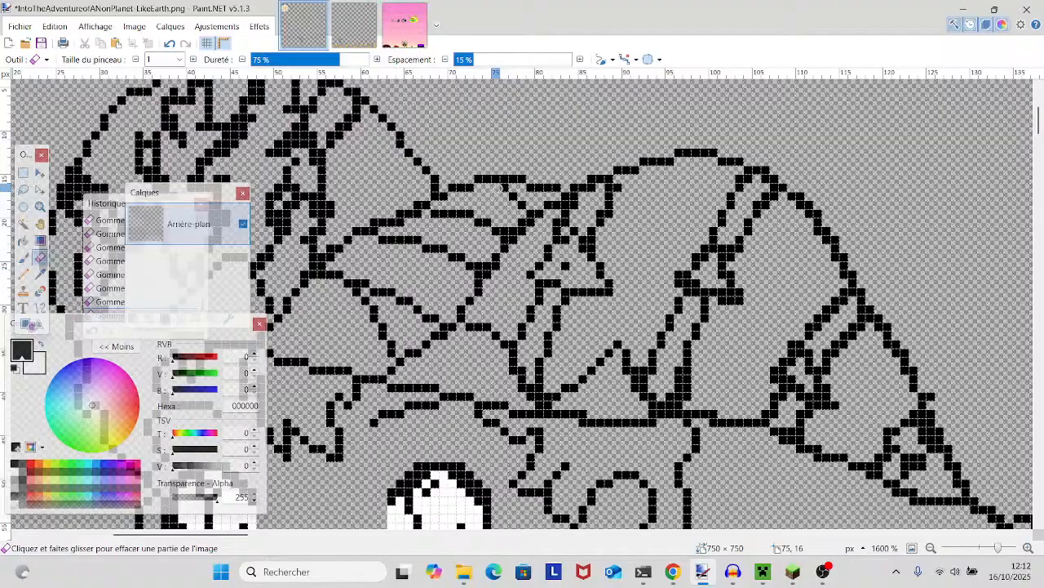
- Erase surplus pixels from the outstretched arm's lower outline near the armpit and bridge the gap with the Pencil tool
scroll(389, 234, down, 5)
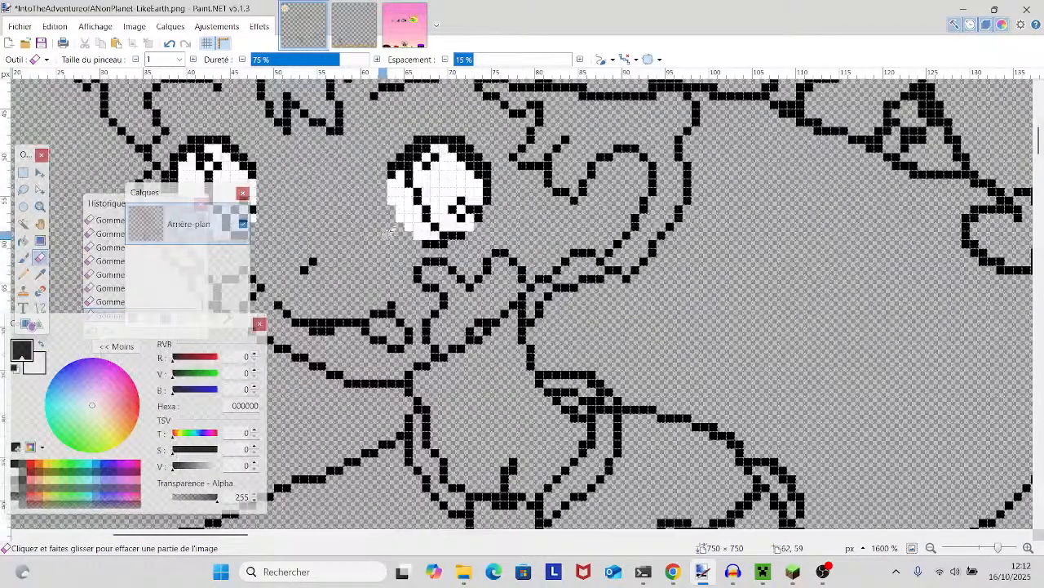
scroll(389, 234, down, 2)
scroll(389, 234, down, 2)
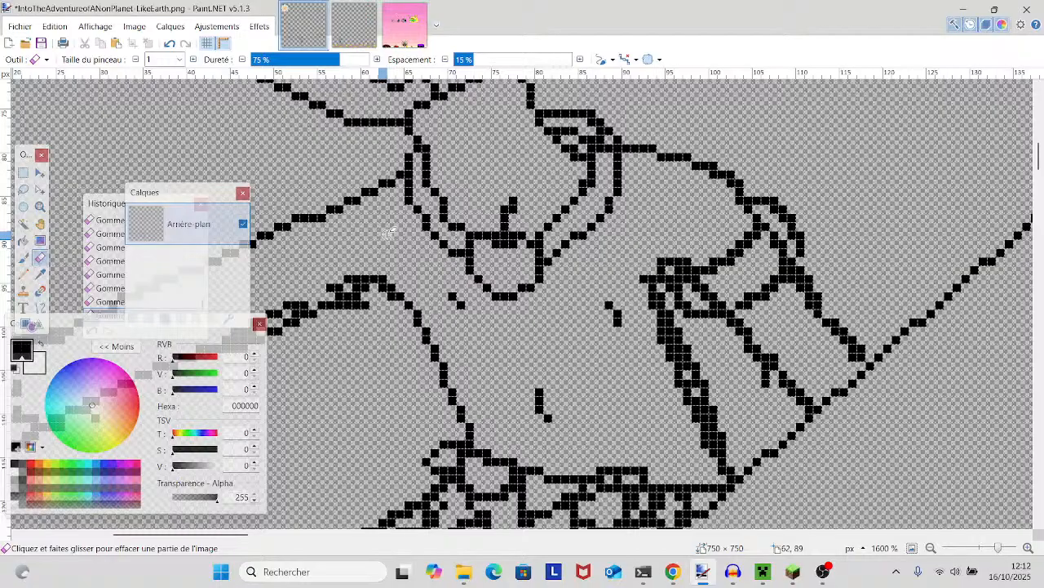
scroll(470, 262, down, 2)
scroll(468, 263, up, 1)
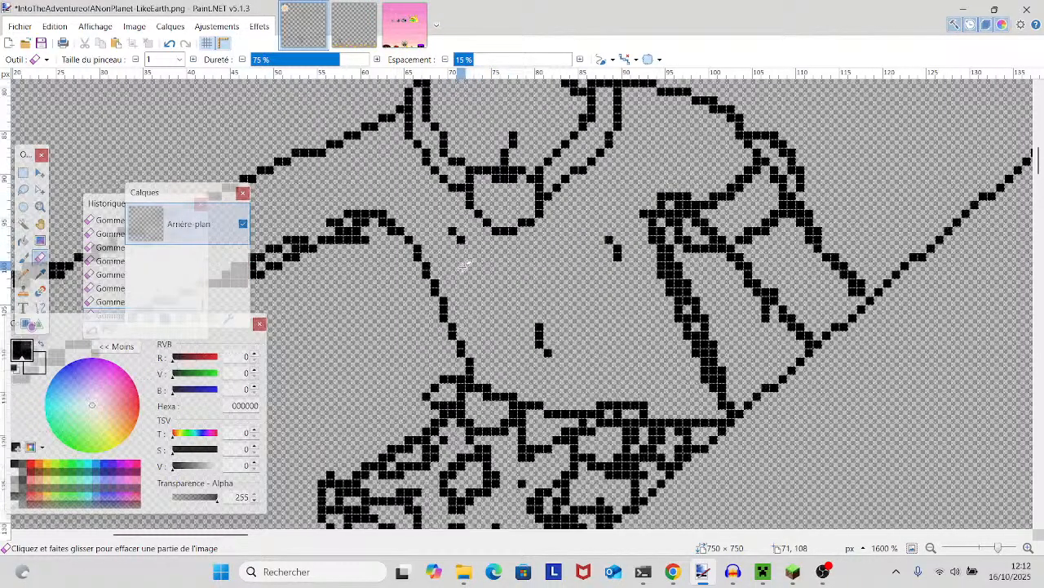
drag(399, 270, 677, 250)
drag(636, 212, 577, 240)
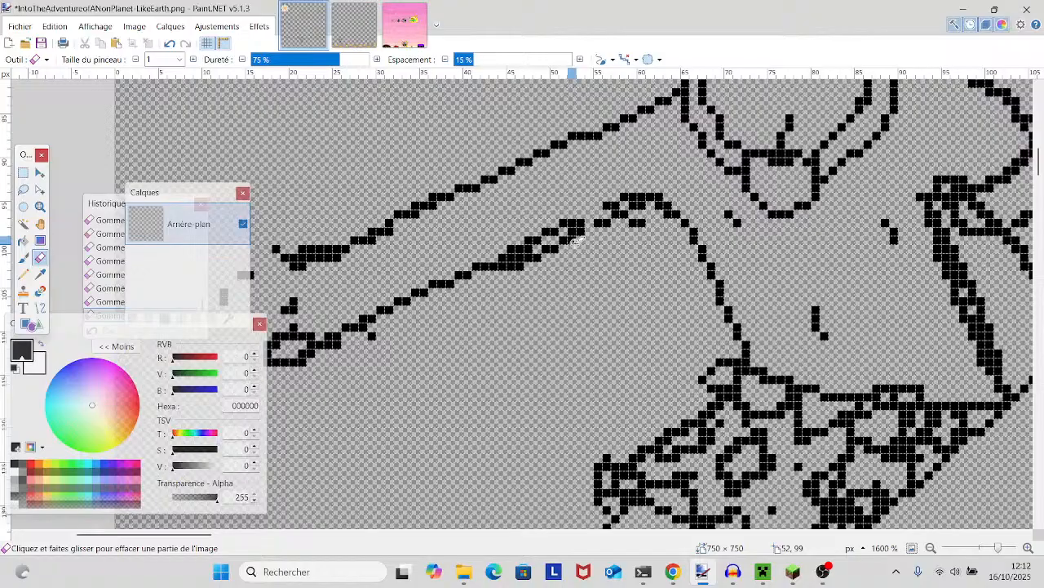
scroll(575, 241, up, 1)
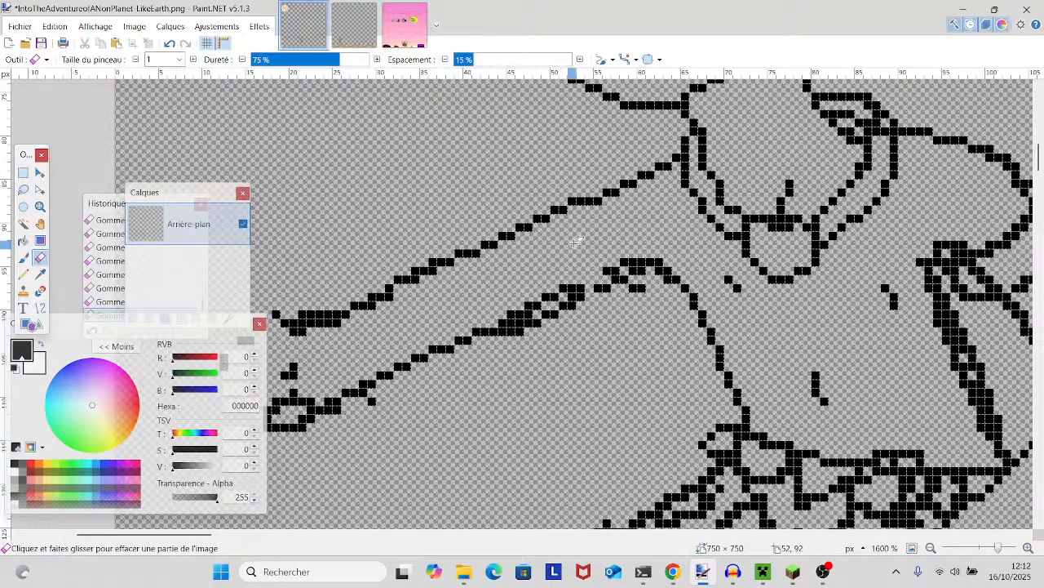
scroll(575, 241, down, 4)
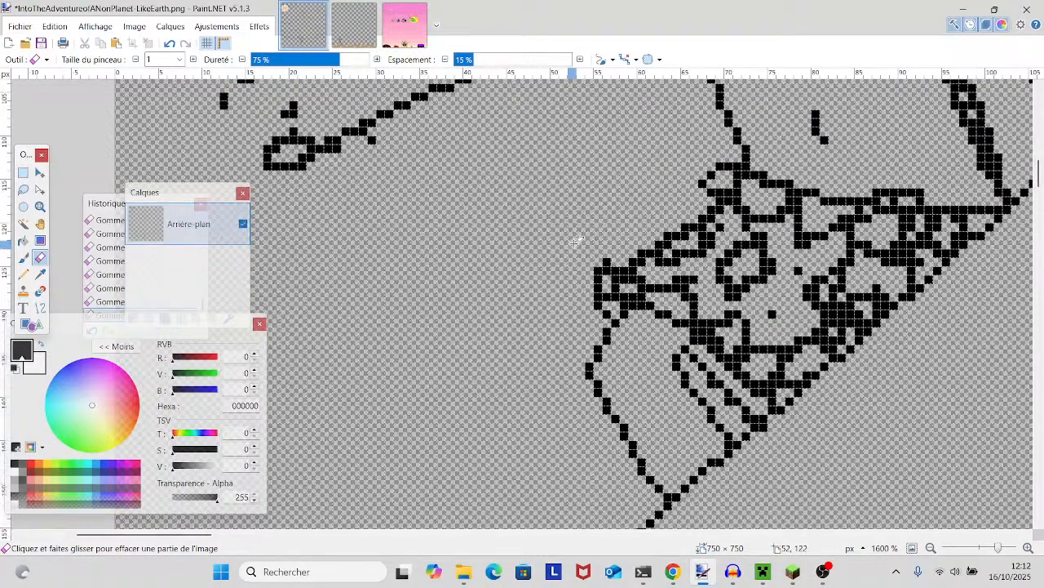
scroll(574, 241, up, 4)
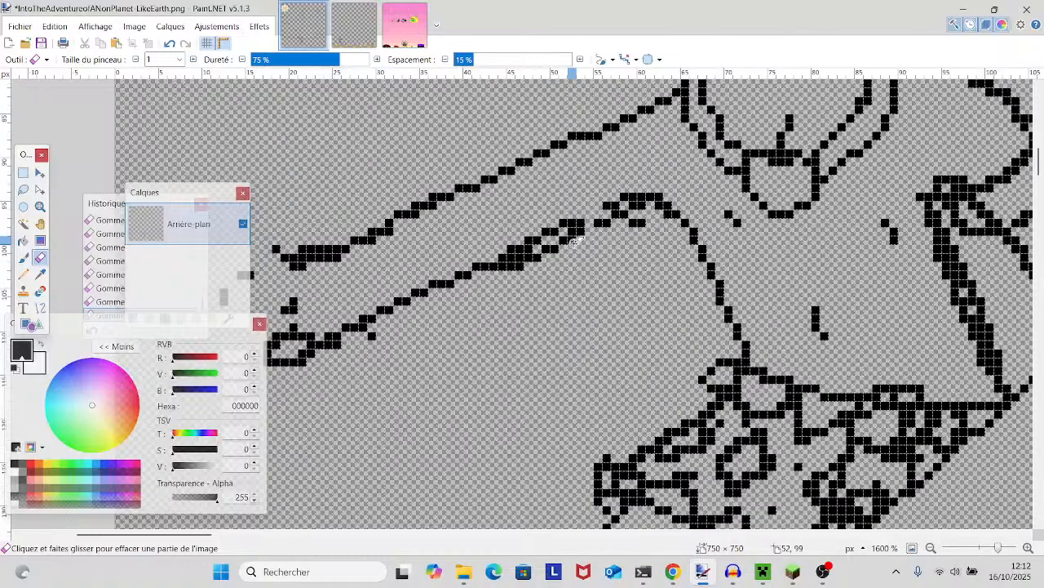
click(23, 274)
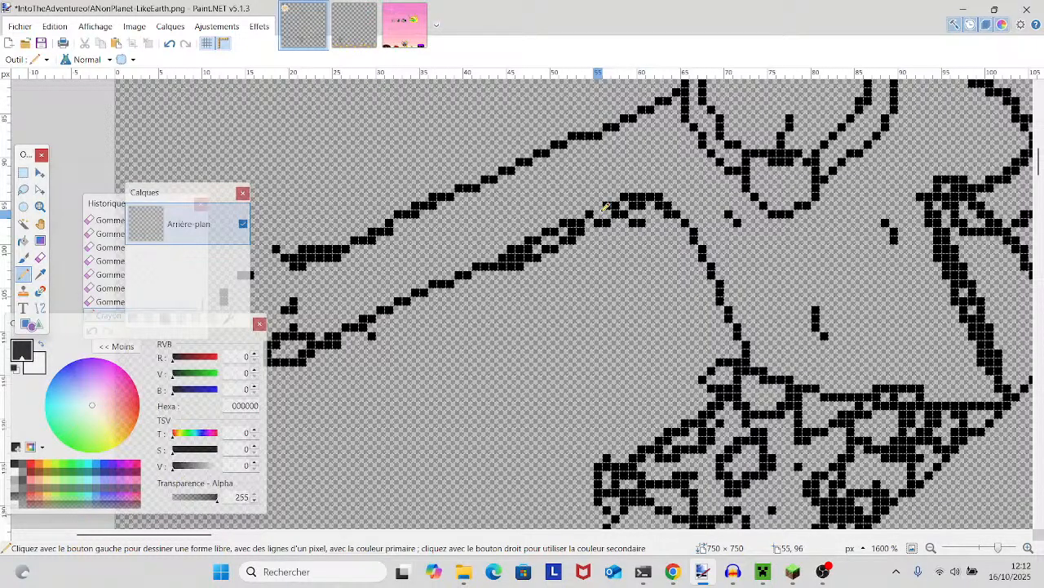
- Thin the torso's thick side outline from the shorts up to the sleeve and clear the clustered pixels at the sleeve's corner
drag(861, 222, 620, 232)
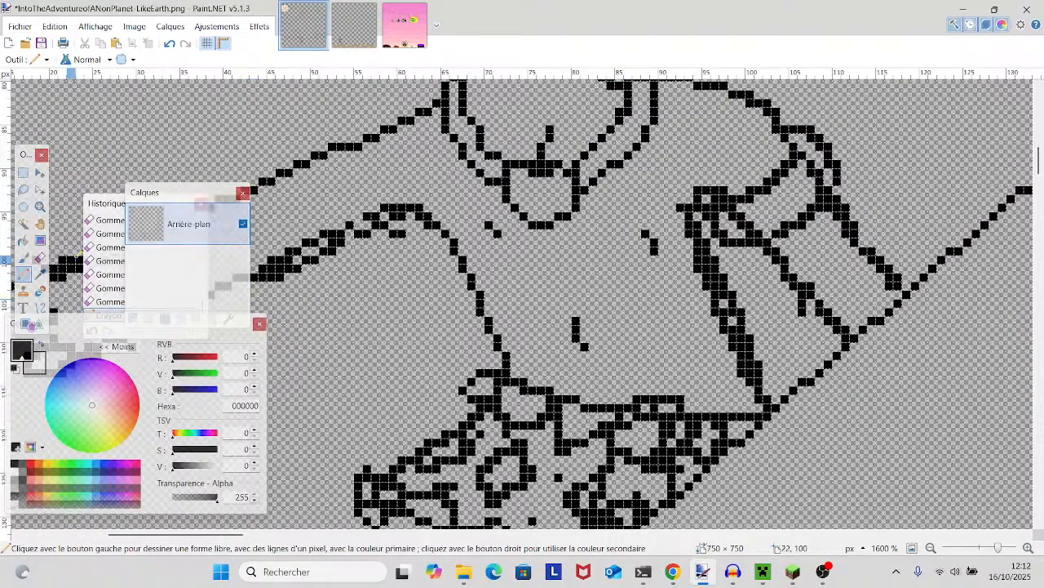
click(39, 261)
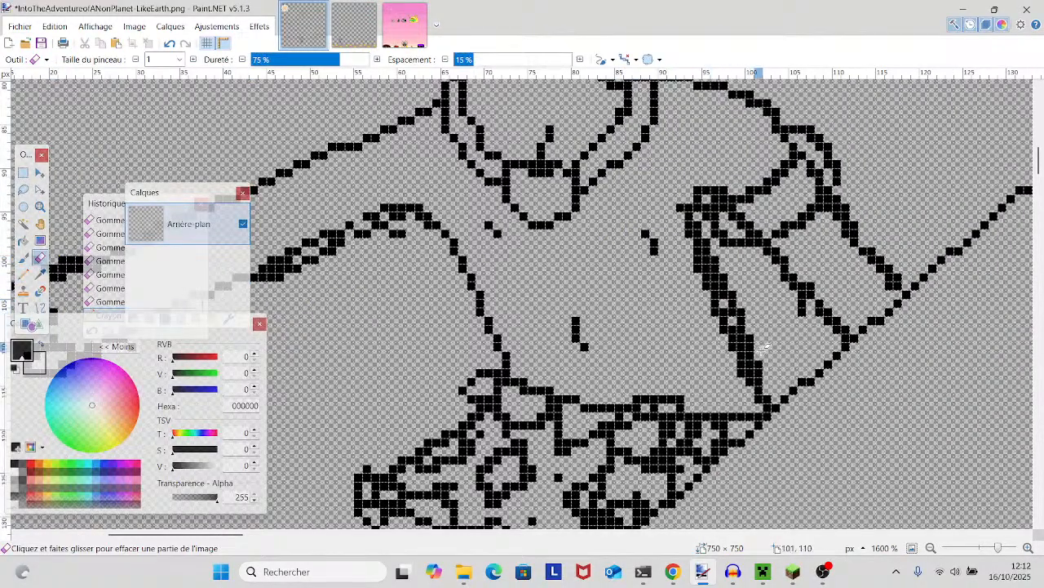
click(759, 378)
click(759, 382)
drag(744, 338, 750, 371)
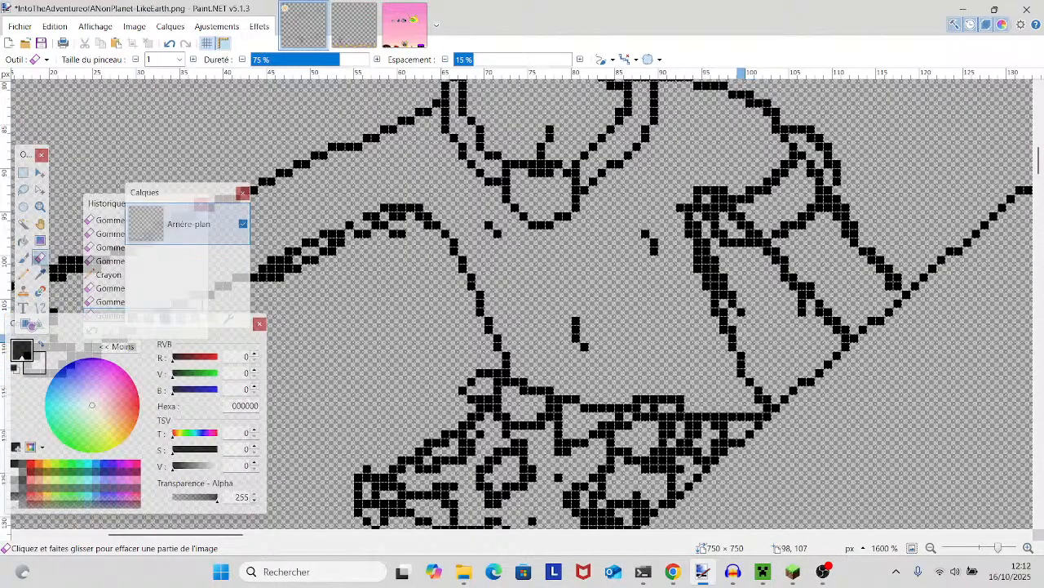
mouse_move(715, 268)
mouse_down()
mouse_move(733, 303)
mouse_move(705, 258)
mouse_up()
click(715, 286)
click(699, 230)
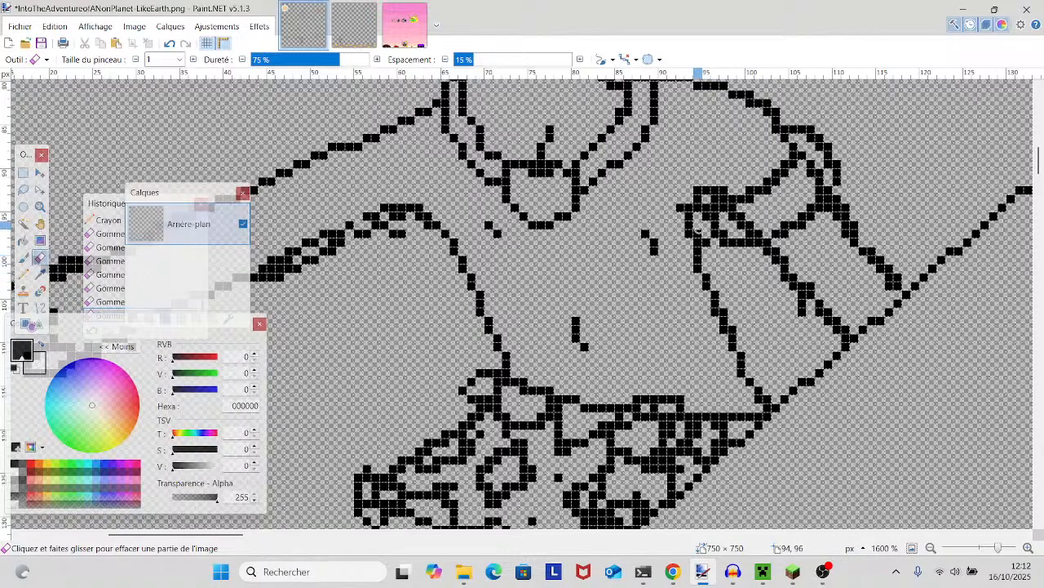
drag(700, 234, 697, 233)
click(707, 241)
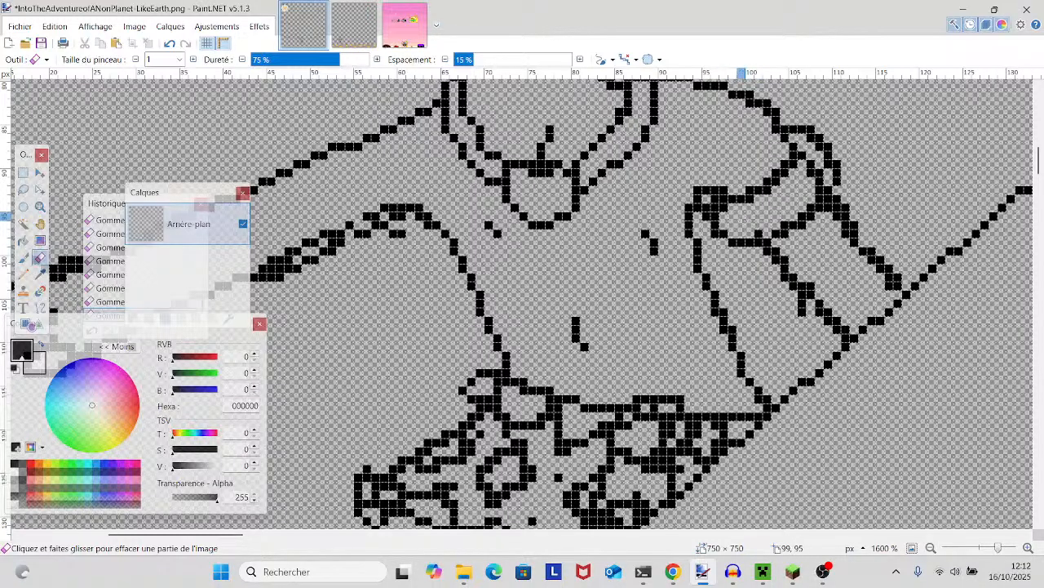
- Save the changes made to IntoTheAdventureofANonPlanet-LikeEarth.png
scroll(715, 218, up, 6)
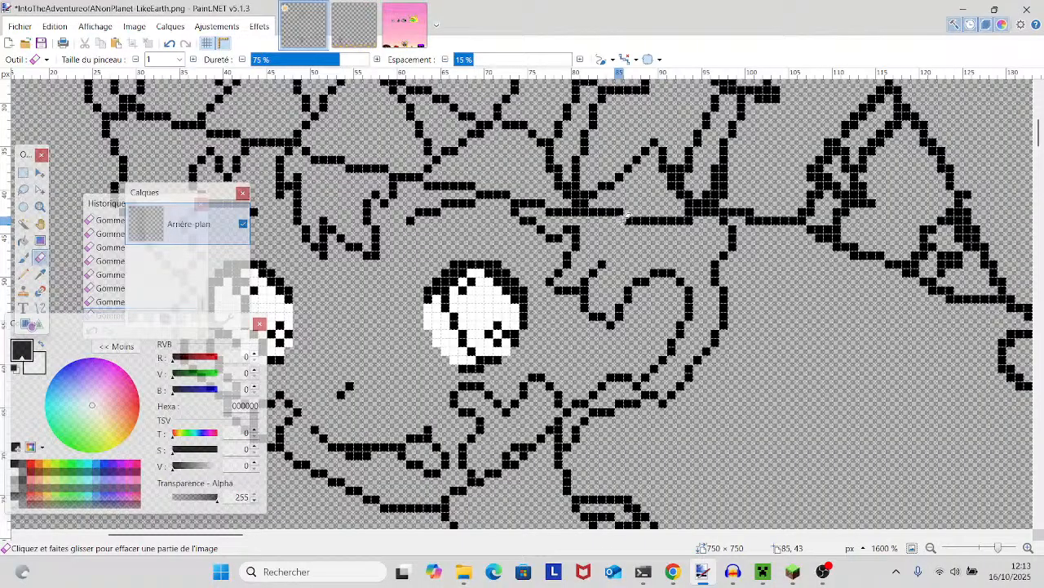
scroll(620, 218, up, 3)
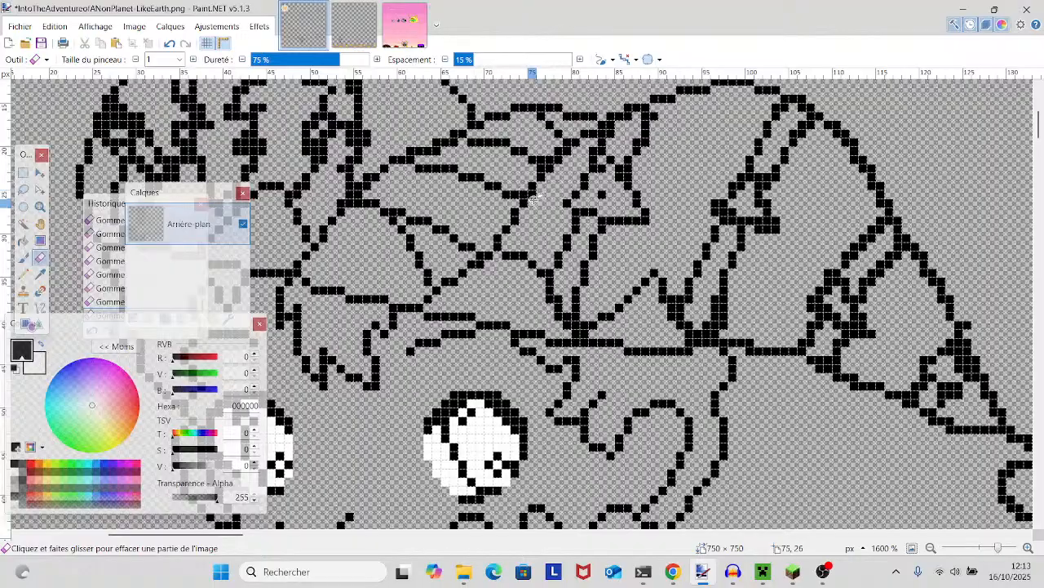
mouse_move(548, 188)
mouse_down()
mouse_move(527, 223)
mouse_move(771, 304)
mouse_up()
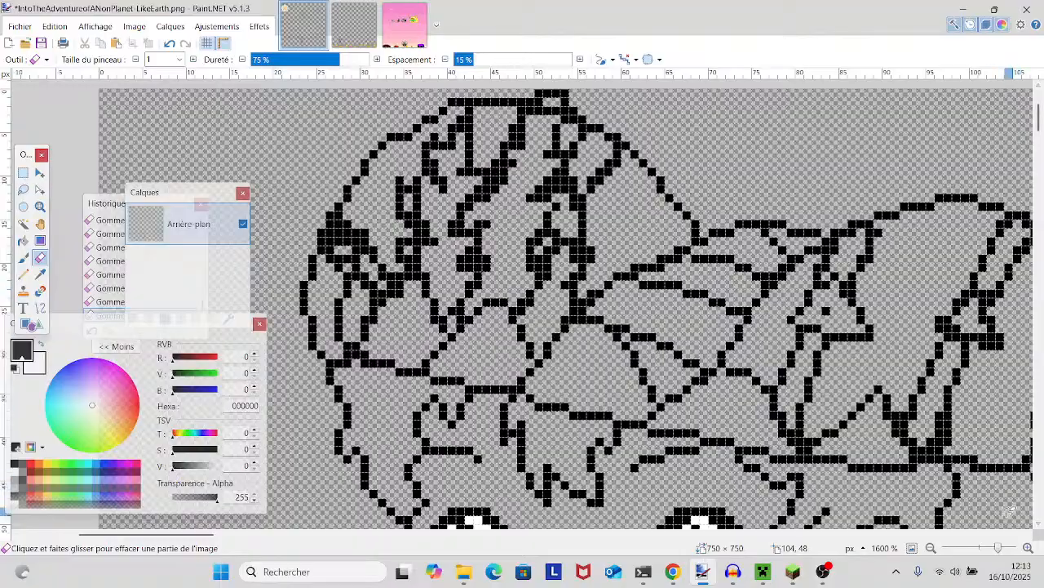
drag(1005, 546, 982, 547)
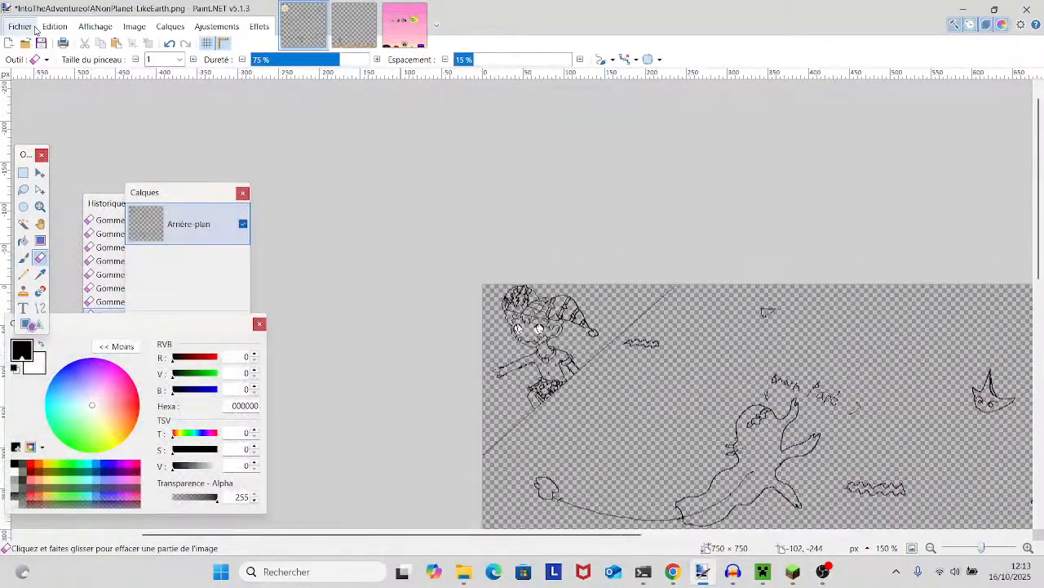
click(68, 111)
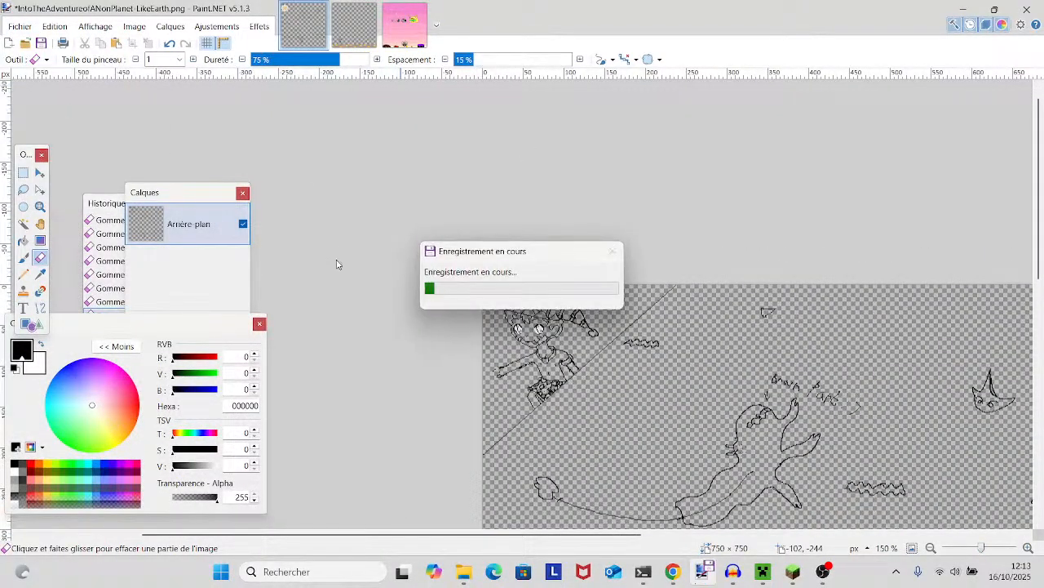
- Erase the doubled pixels on the diagonal line where the hat's central folds meet the star-patterned section
drag(981, 546, 998, 545)
drag(980, 459, 714, 443)
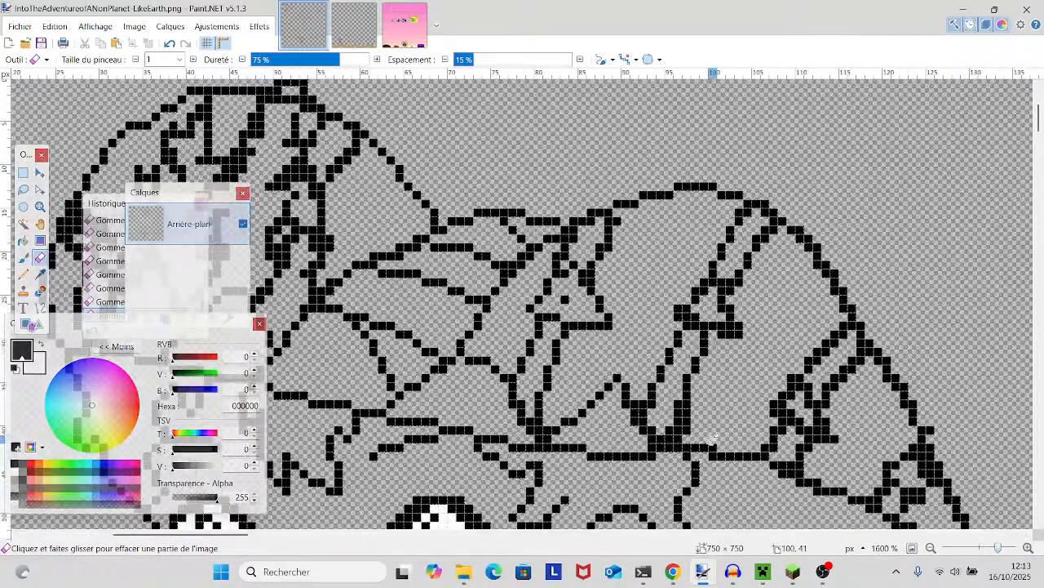
click(513, 273)
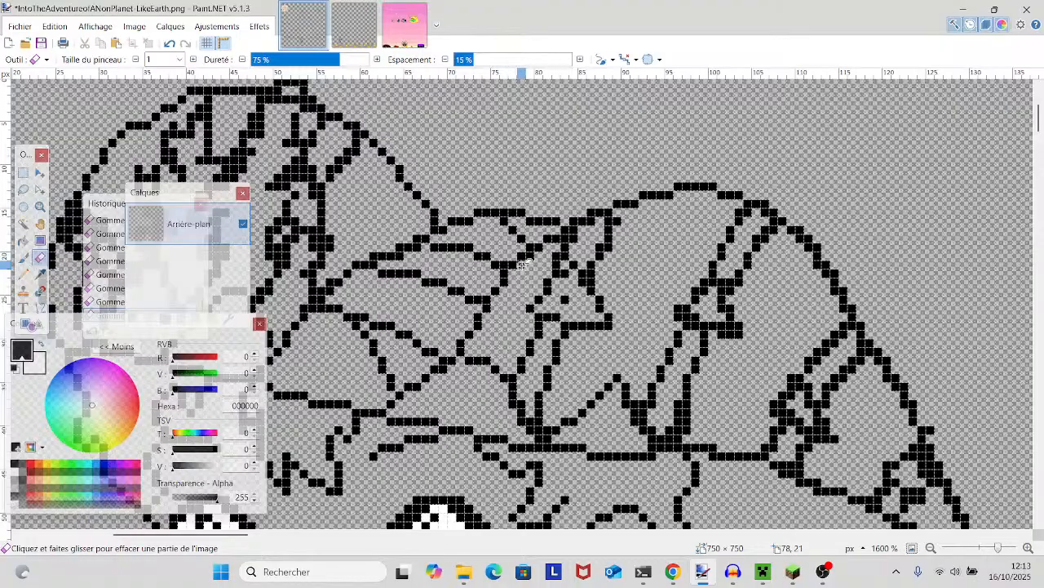
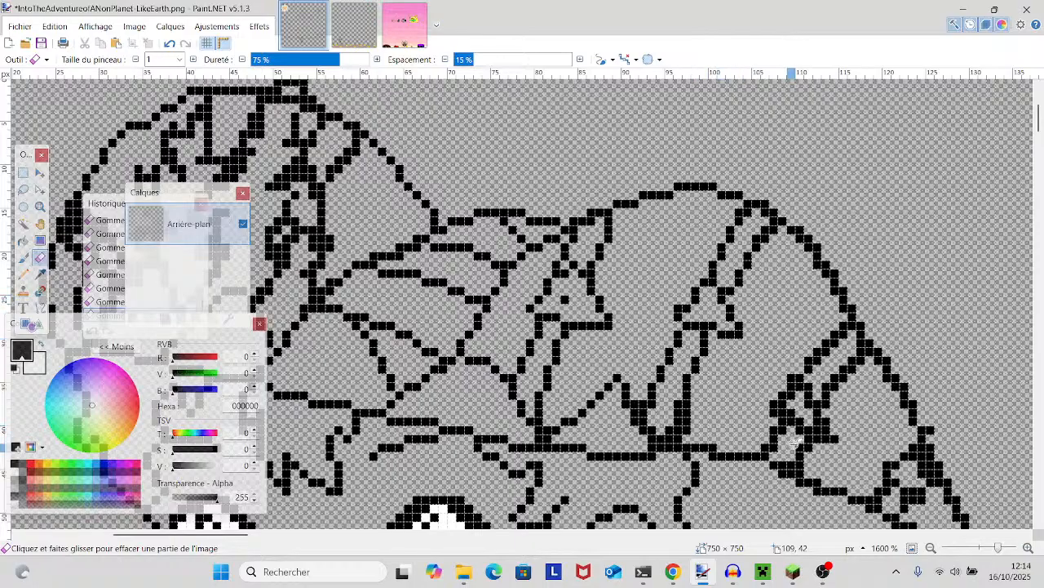
- Erase the surplus pixels thickening the zigzag fold and the star trail's lower end just above the hat's brim
scroll(725, 281, down, 5)
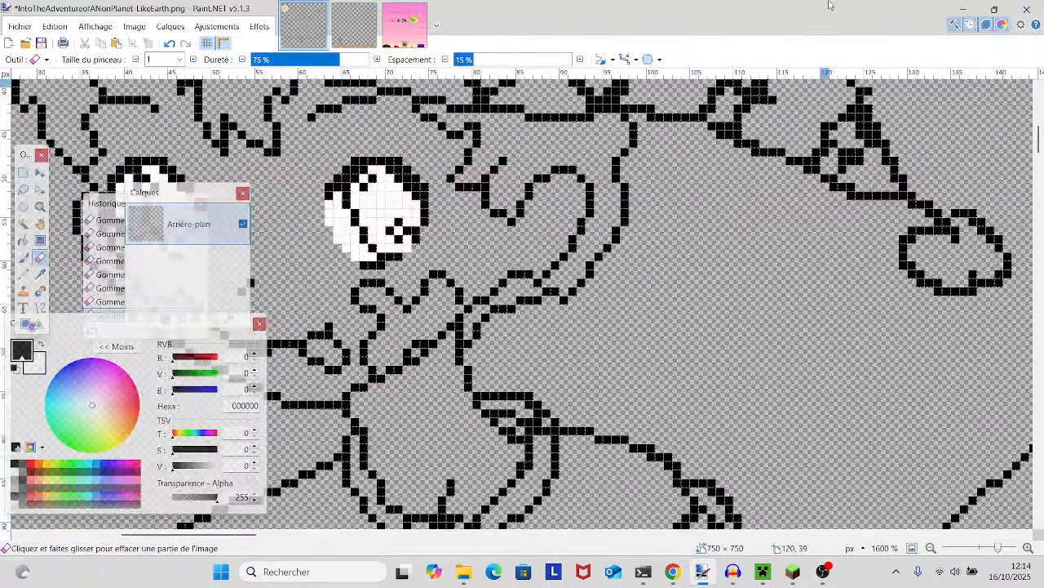
mouse_move(729, 345)
mouse_down()
mouse_move(730, 373)
mouse_move(849, 531)
mouse_move(814, 507)
mouse_move(814, 353)
mouse_move(820, 477)
mouse_move(779, 563)
mouse_up()
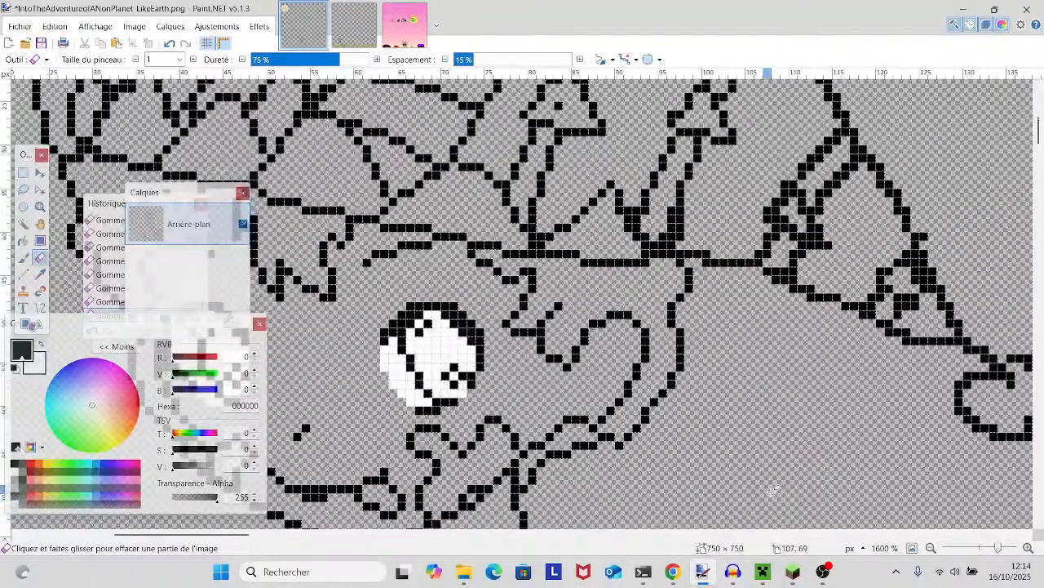
scroll(721, 398, down, 3)
scroll(722, 397, up, 4)
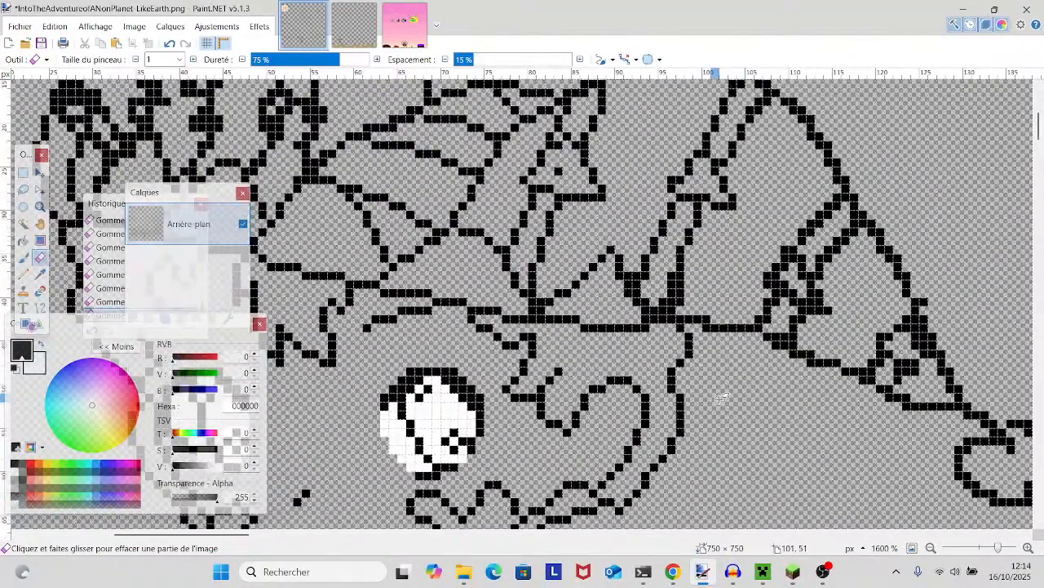
scroll(721, 397, down, 4)
scroll(721, 398, up, 1)
mouse_move(722, 398)
mouse_down()
mouse_move(743, 453)
mouse_move(793, 460)
mouse_move(774, 452)
mouse_move(774, 485)
mouse_move(628, 466)
mouse_up()
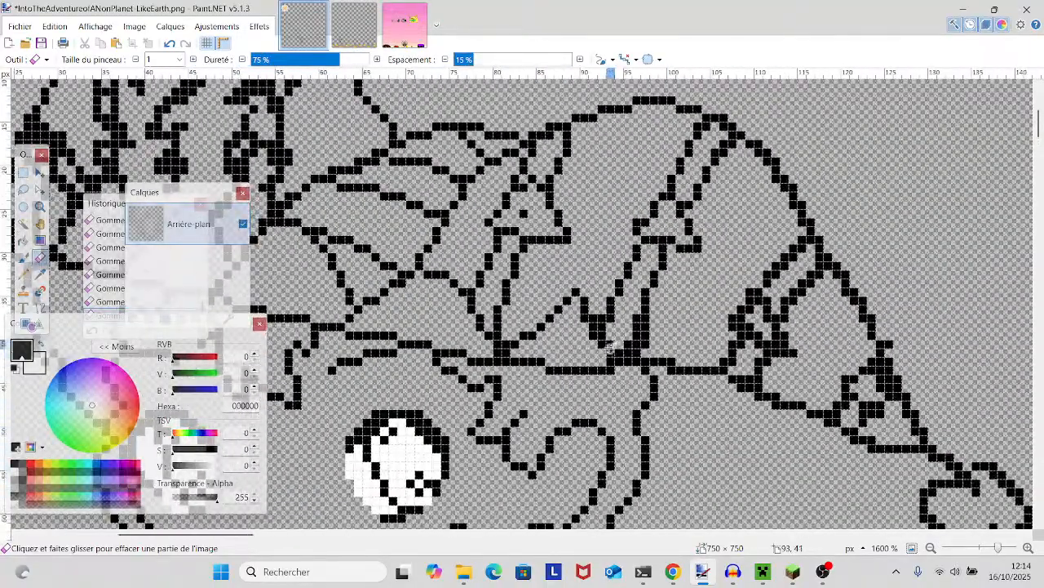
drag(602, 329, 612, 347)
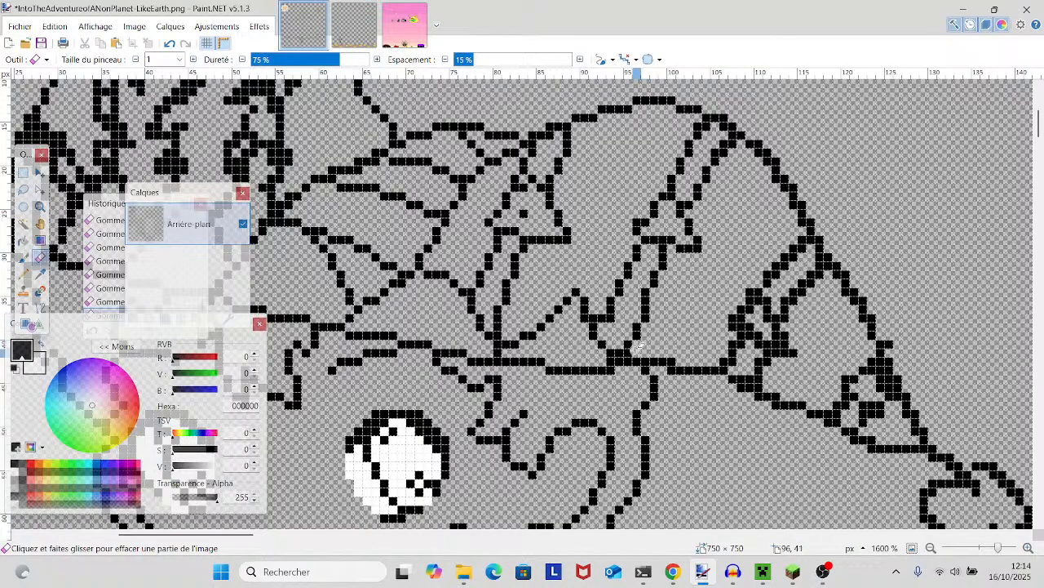
drag(679, 346, 669, 356)
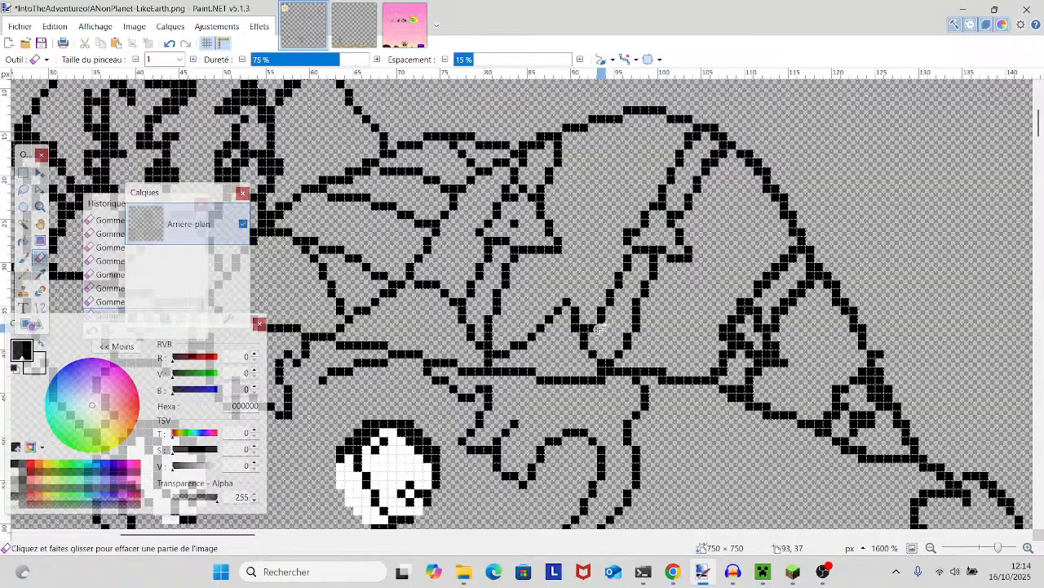
- Erase the extra column of pixels from the thick vertical stroke inside the hat's rounded lobe above the forehead
drag(677, 325, 610, 401)
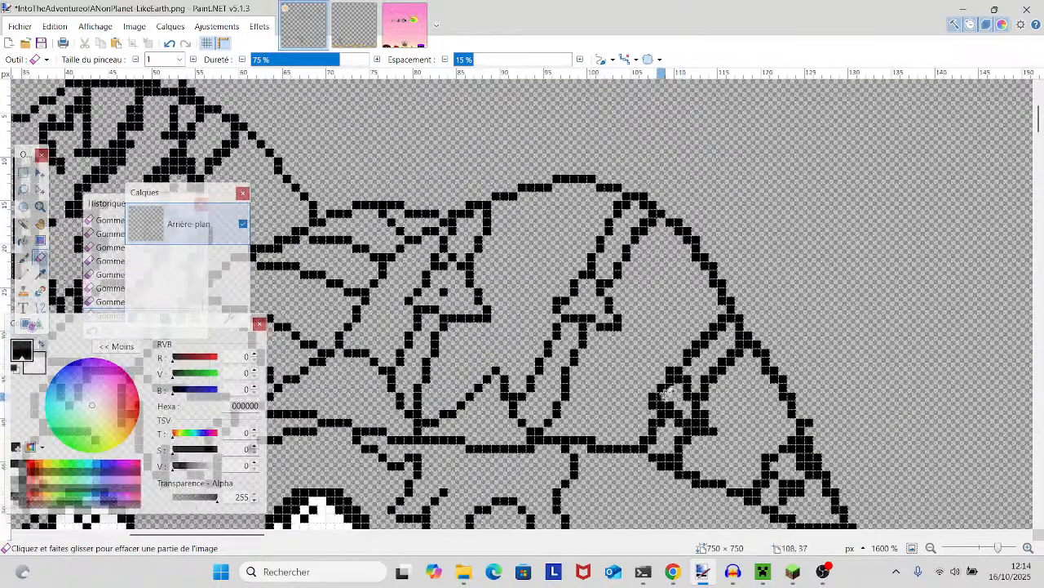
scroll(656, 400, down, 5)
scroll(911, 473, up, 3)
scroll(912, 474, left, 5)
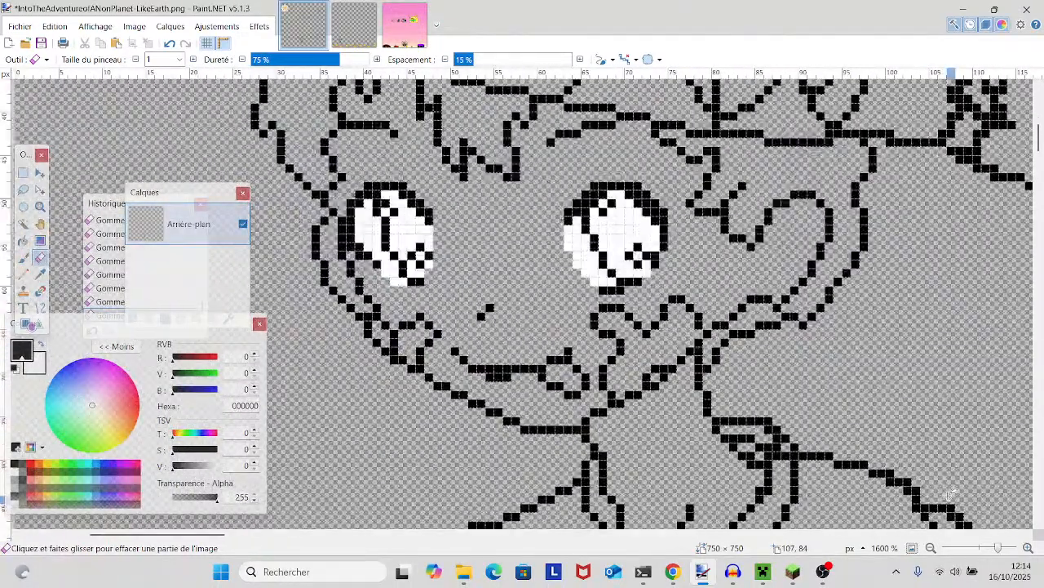
drag(949, 497, 713, 537)
drag(699, 474, 584, 524)
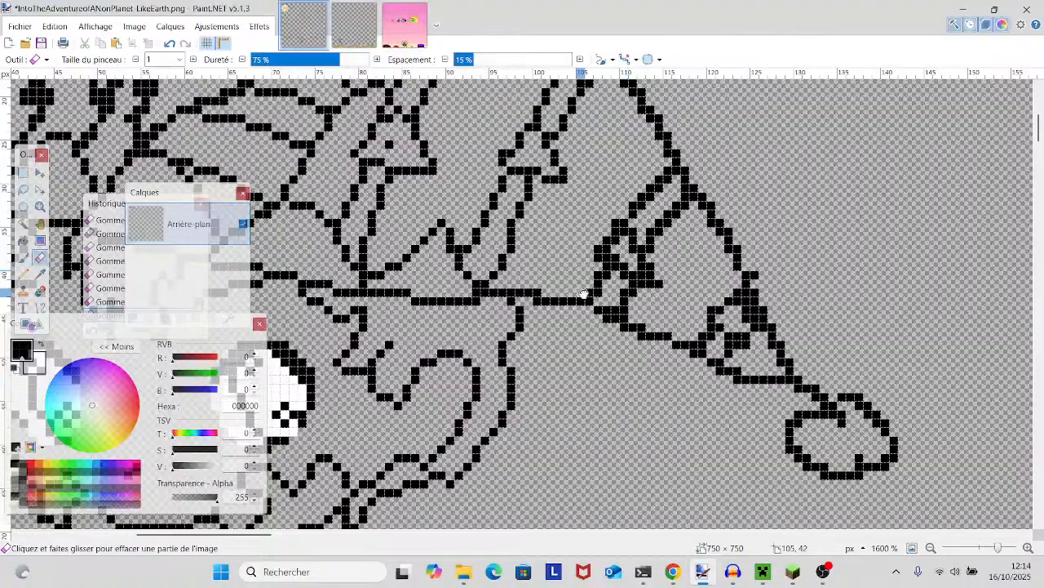
drag(580, 301, 1041, 477)
drag(861, 390, 907, 403)
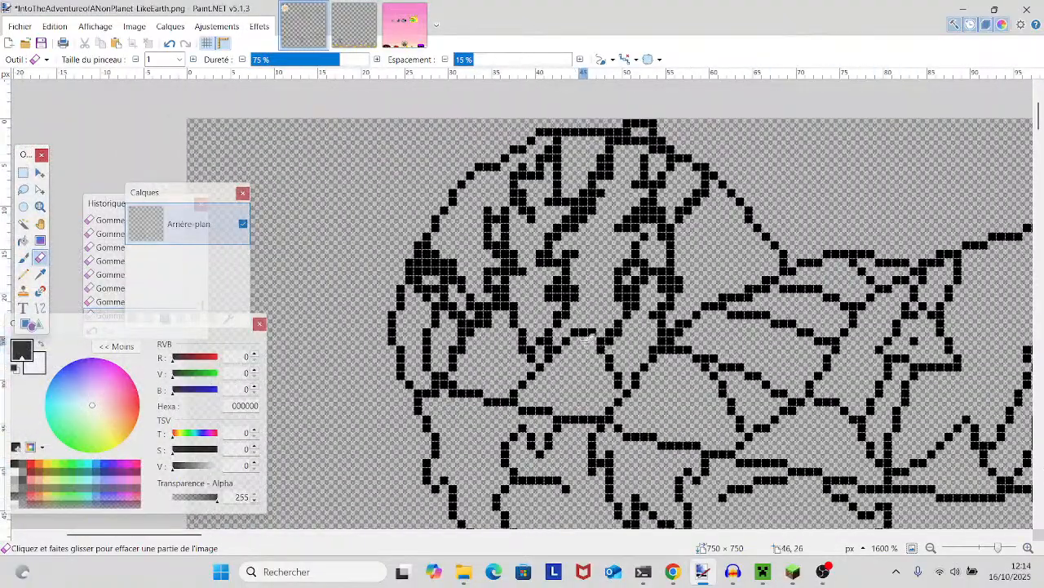
drag(574, 289, 575, 315)
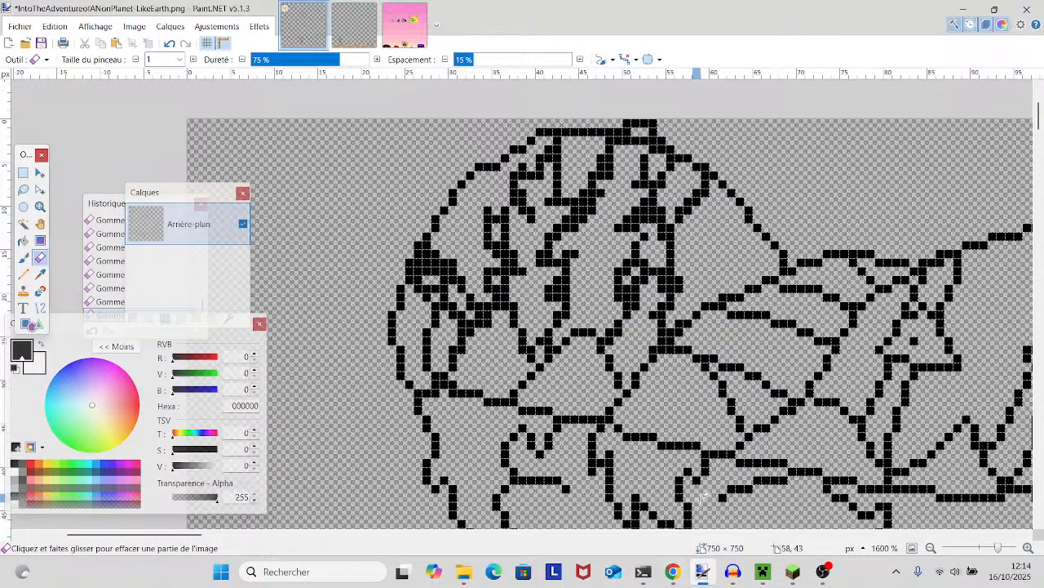
- Inspect the hat's rounded lobe, the hair fringe and the face outlines for remaining surplus pixels
scroll(767, 326, down, 3)
scroll(767, 376, up, 2)
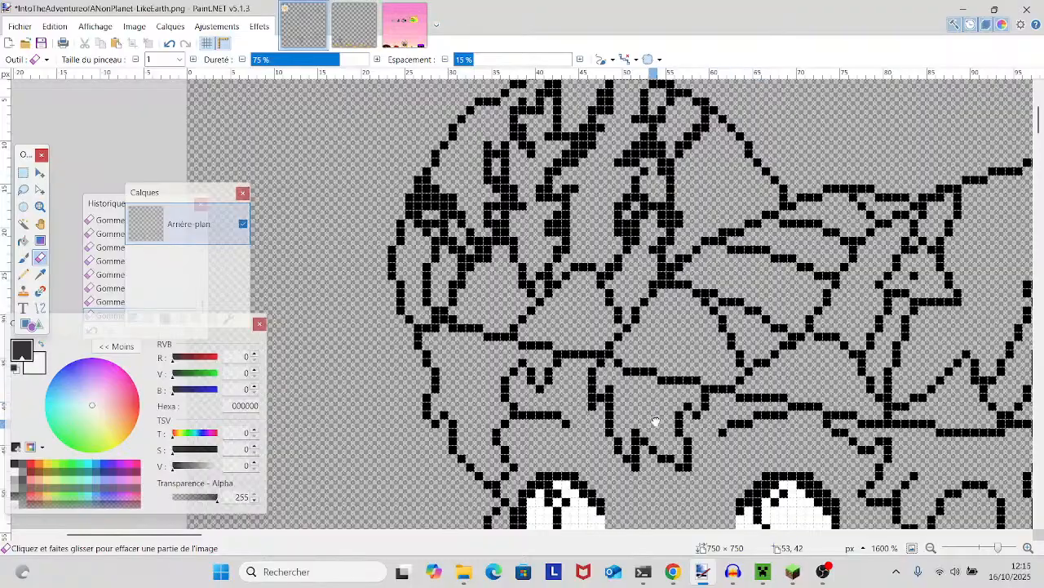
scroll(759, 375, left, 2)
scroll(750, 359, down, 5)
scroll(714, 337, right, 3)
scroll(714, 338, up, 2)
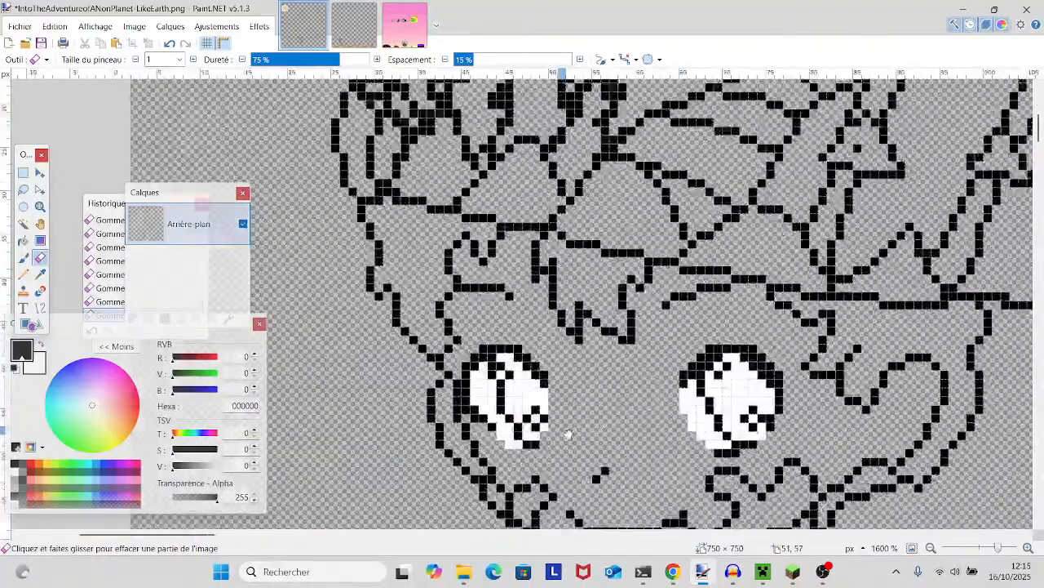
scroll(563, 432, down, 4)
scroll(543, 418, up, 3)
scroll(542, 418, down, 4)
scroll(678, 378, up, 10)
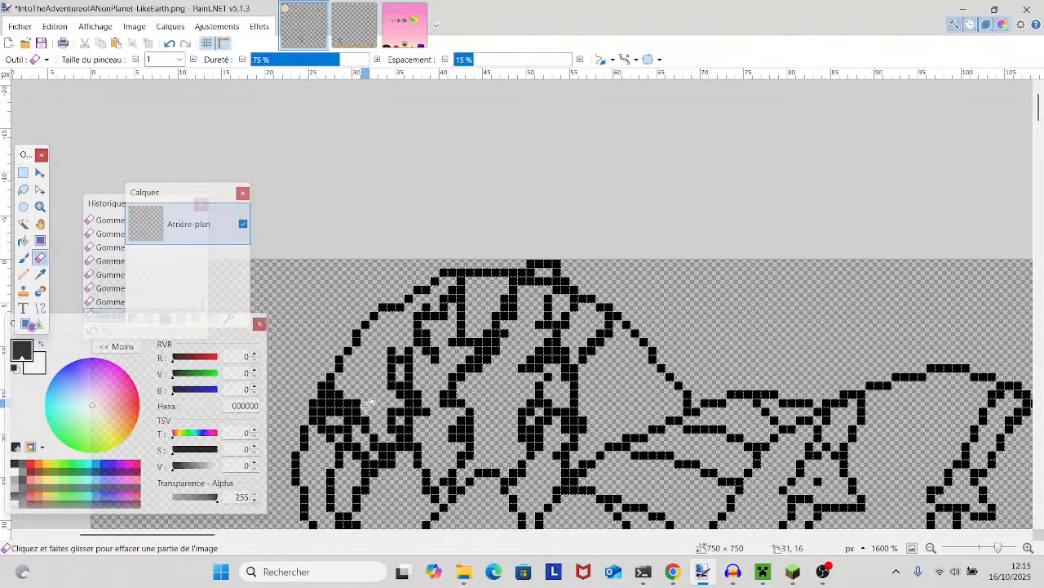
- Erase the thick hand end of the outstretched arm's upper outline and clear the stray pixels around the hand
scroll(400, 339, down, 10)
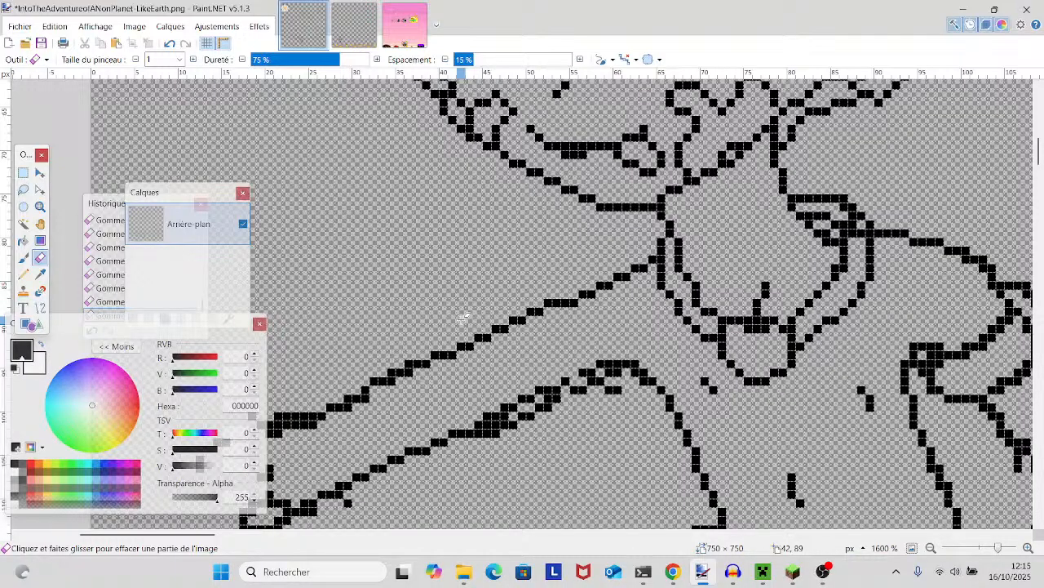
scroll(473, 269, down, 3)
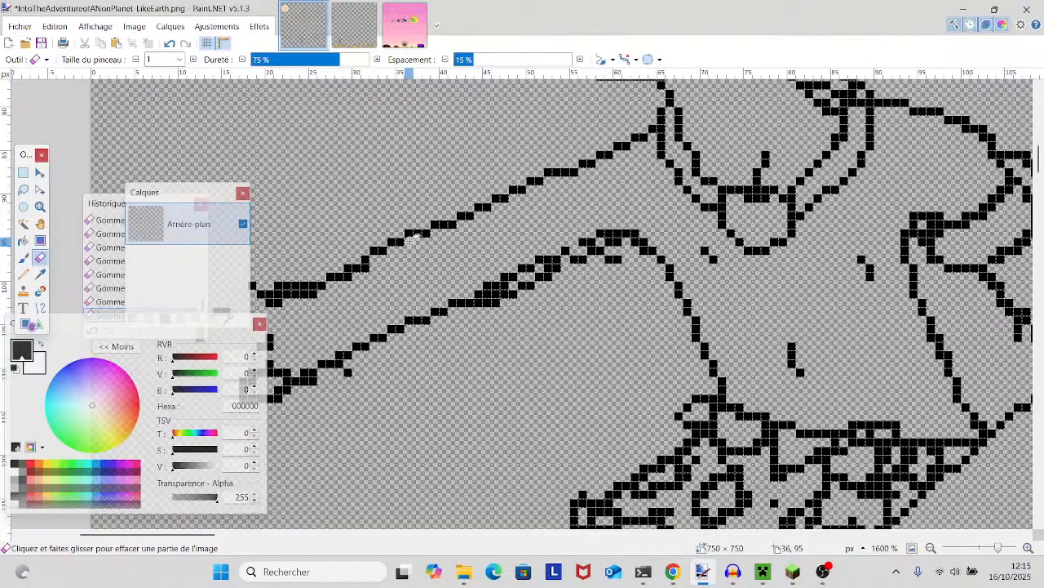
drag(410, 239, 509, 194)
mouse_move(461, 225)
mouse_down()
mouse_move(368, 249)
mouse_move(339, 244)
mouse_move(385, 242)
mouse_move(351, 245)
mouse_up()
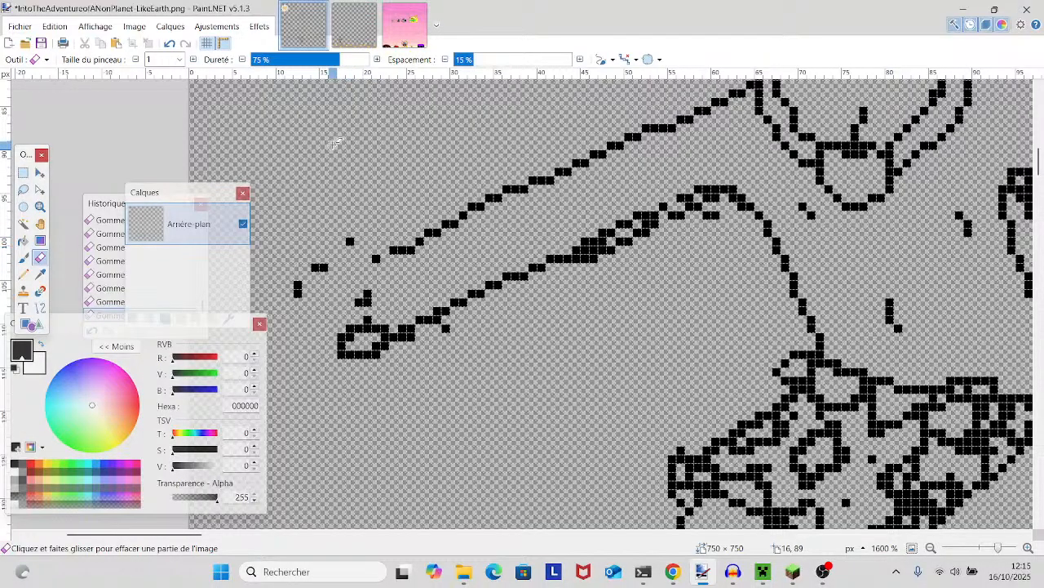
drag(363, 301, 367, 303)
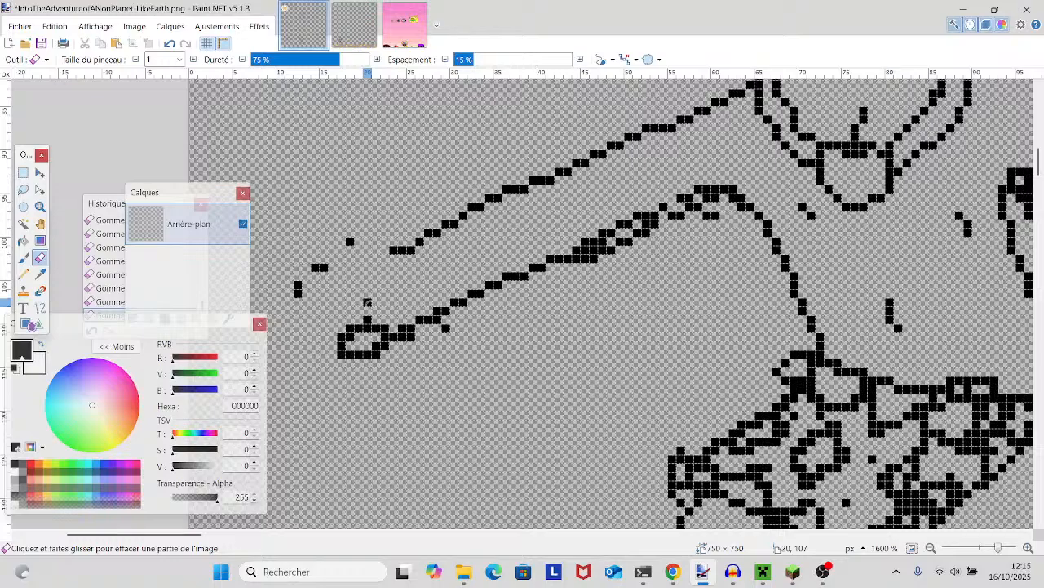
click(297, 288)
click(349, 241)
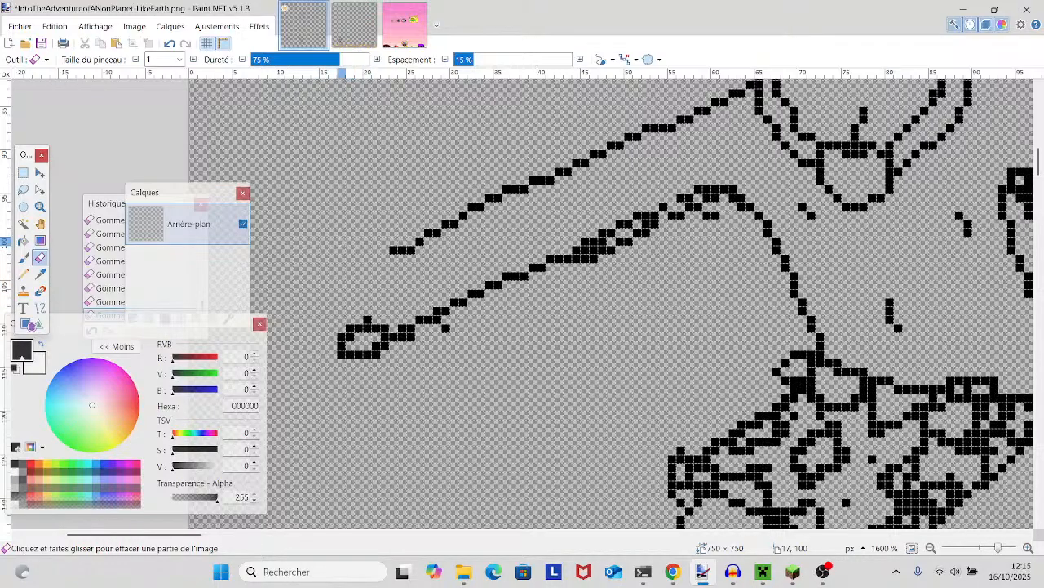
- Thin the outstretched arm's doubled lower outline to a single-pixel line and touch it up with the Pencil tool
mouse_move(605, 251)
mouse_down()
mouse_move(585, 251)
mouse_move(630, 241)
mouse_move(690, 205)
mouse_move(714, 214)
mouse_move(723, 209)
mouse_move(690, 209)
mouse_move(723, 202)
mouse_up()
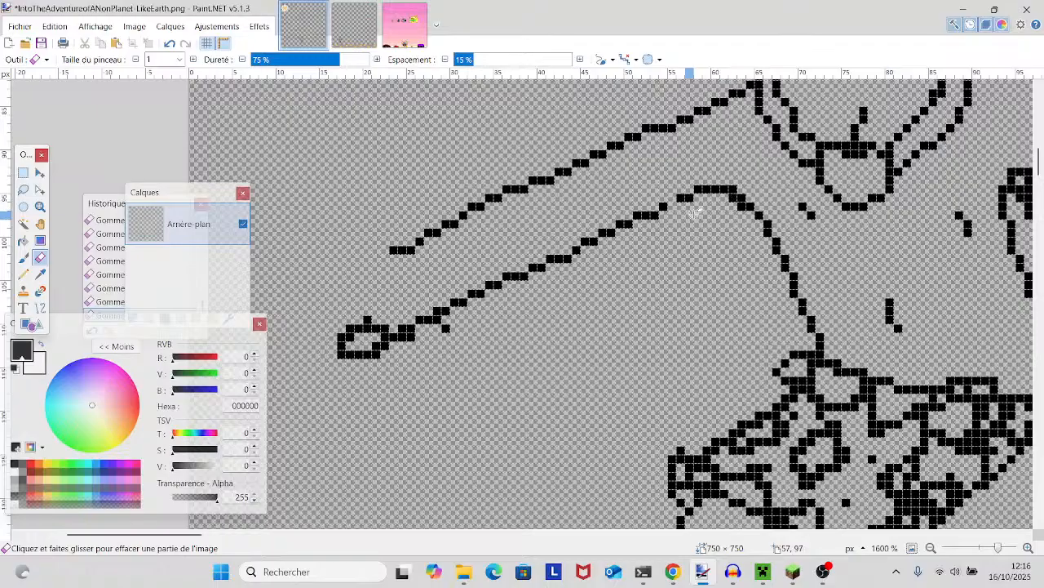
scroll(710, 204, up, 5)
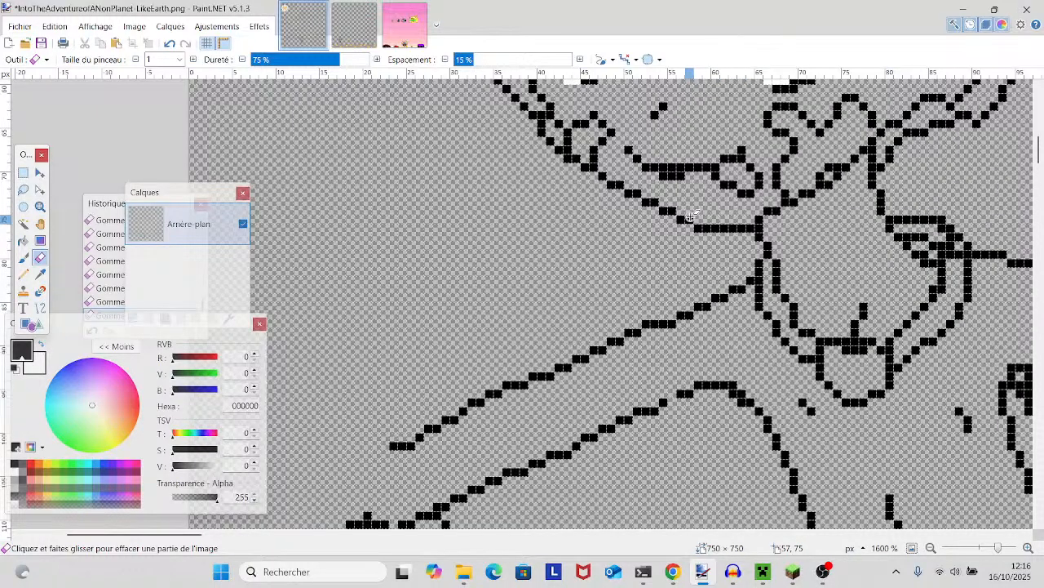
scroll(690, 218, up, 3)
scroll(685, 213, down, 6)
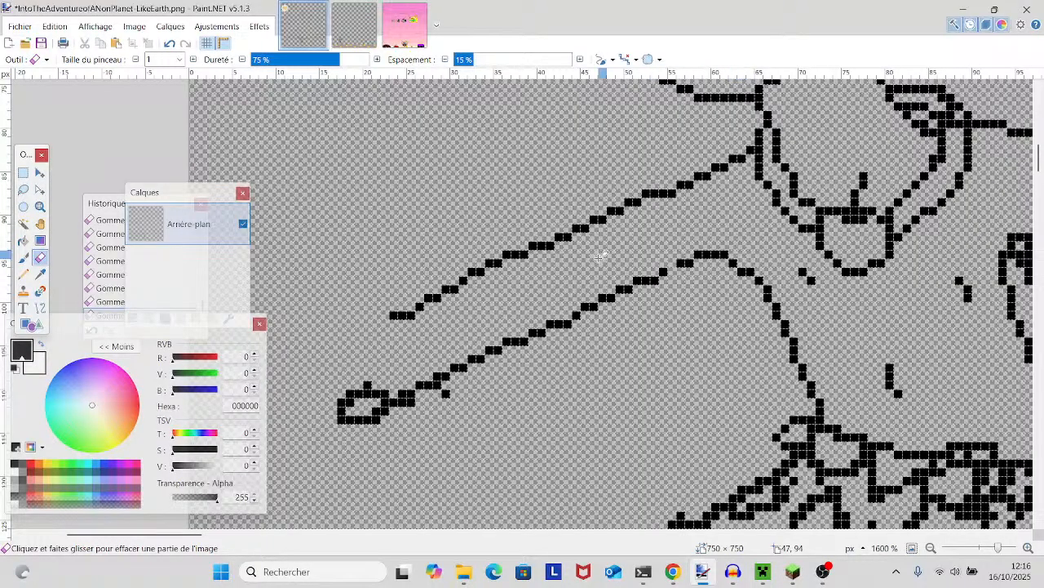
scroll(599, 260, up, 5)
scroll(590, 242, down, 3)
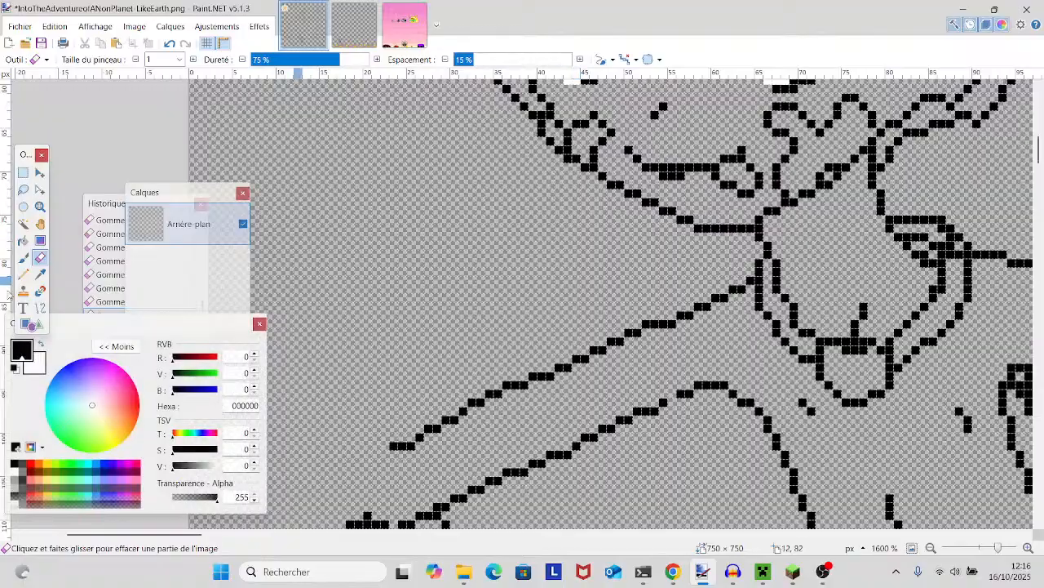
click(23, 275)
- Examine the neckline, hat brim, hair locks and side-of-head outlines for gaps and uneven lines
scroll(604, 408, up, 1)
scroll(563, 383, right, 5)
scroll(550, 371, down, 2)
scroll(548, 369, up, 2)
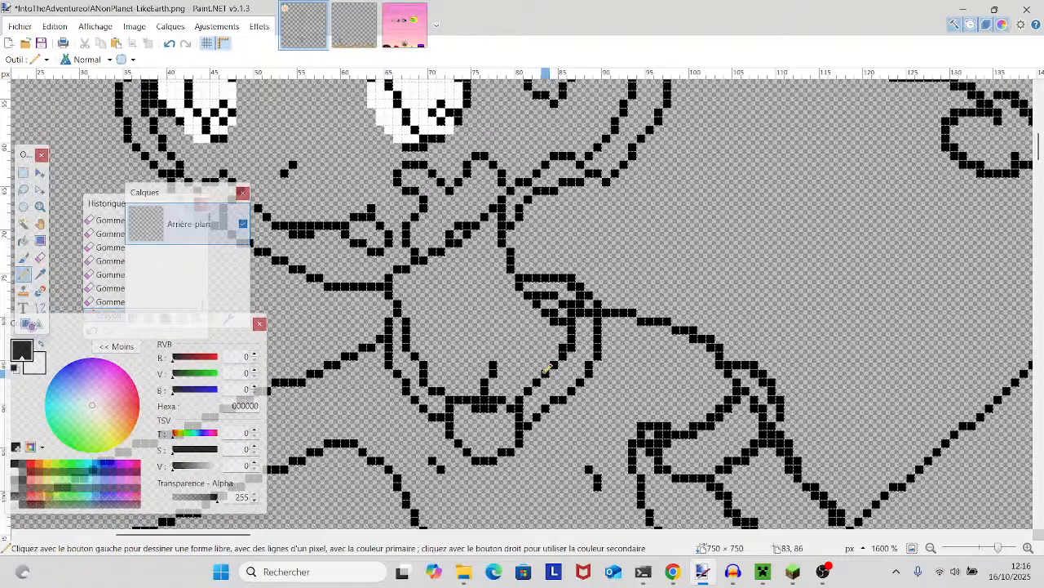
scroll(546, 369, up, 5)
scroll(529, 276, down, 3)
scroll(498, 286, right, 1)
scroll(471, 294, up, 2)
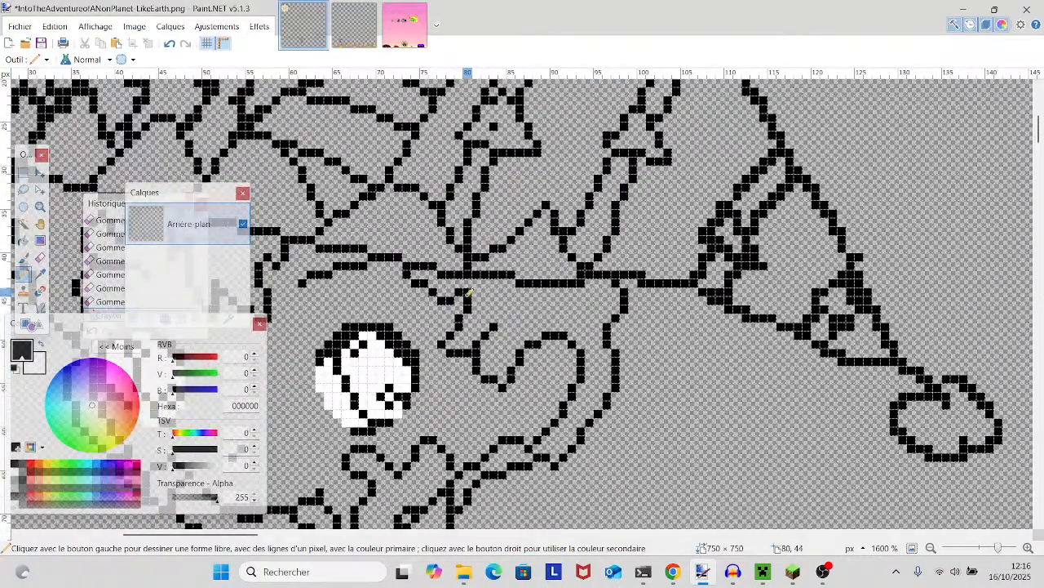
drag(461, 294, 552, 268)
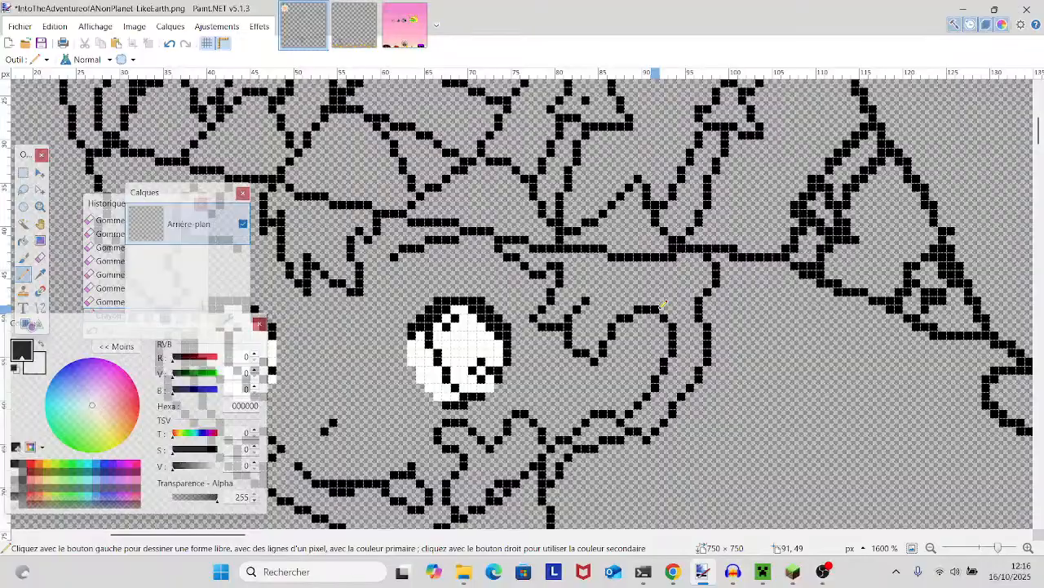
scroll(708, 248, up, 2)
scroll(708, 249, down, 2)
drag(710, 249, 769, 220)
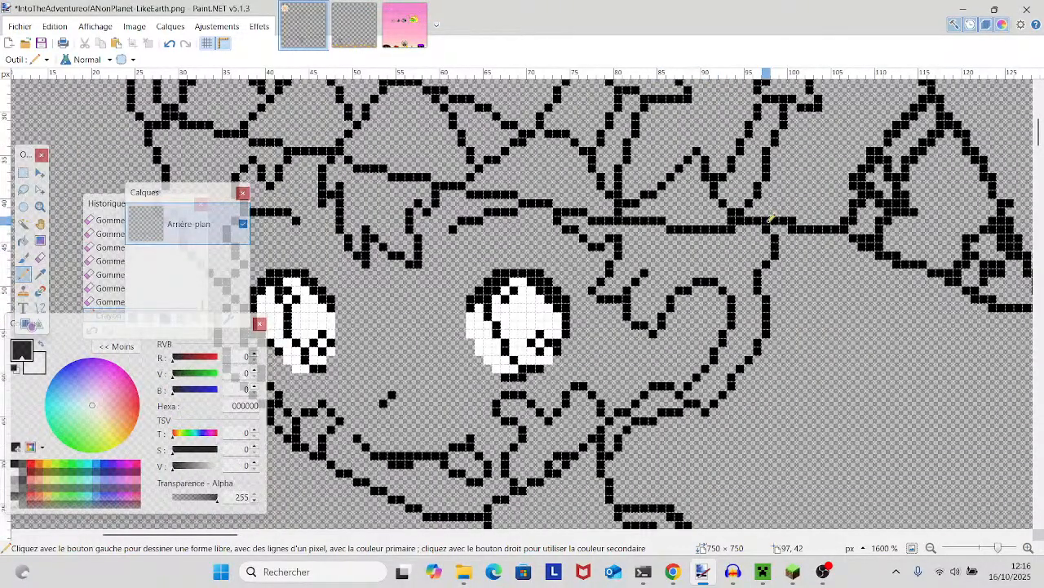
scroll(769, 219, down, 2)
scroll(770, 219, up, 2)
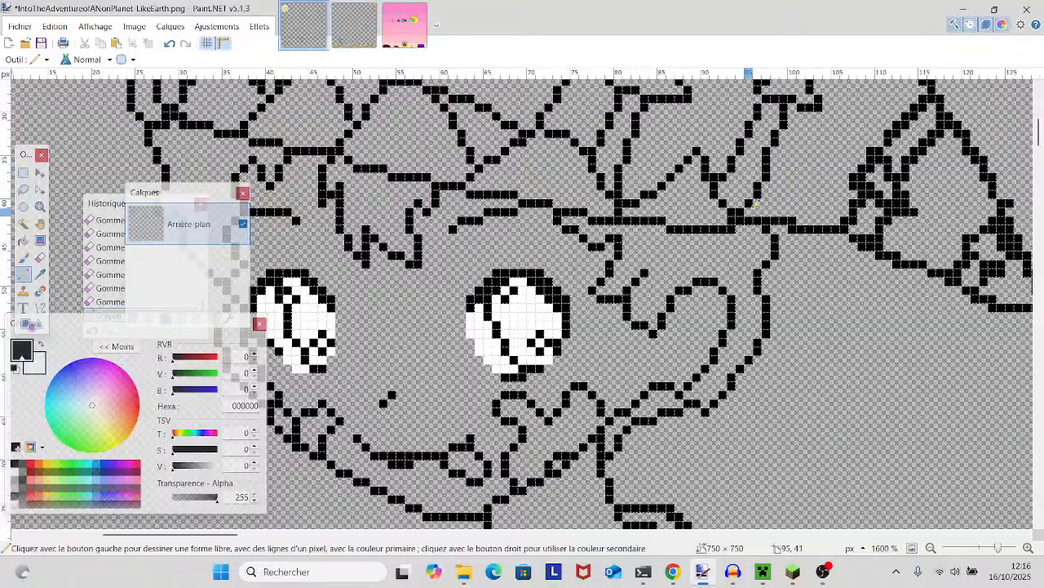
drag(769, 219, 805, 156)
drag(733, 213, 664, 232)
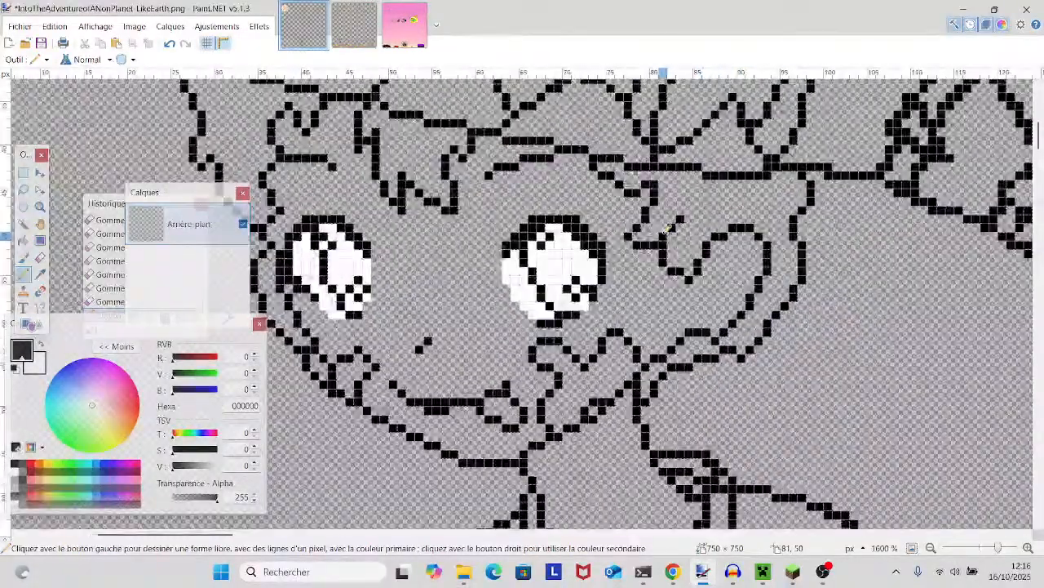
mouse_move(733, 272)
mouse_down()
mouse_move(585, 301)
mouse_move(555, 295)
mouse_up()
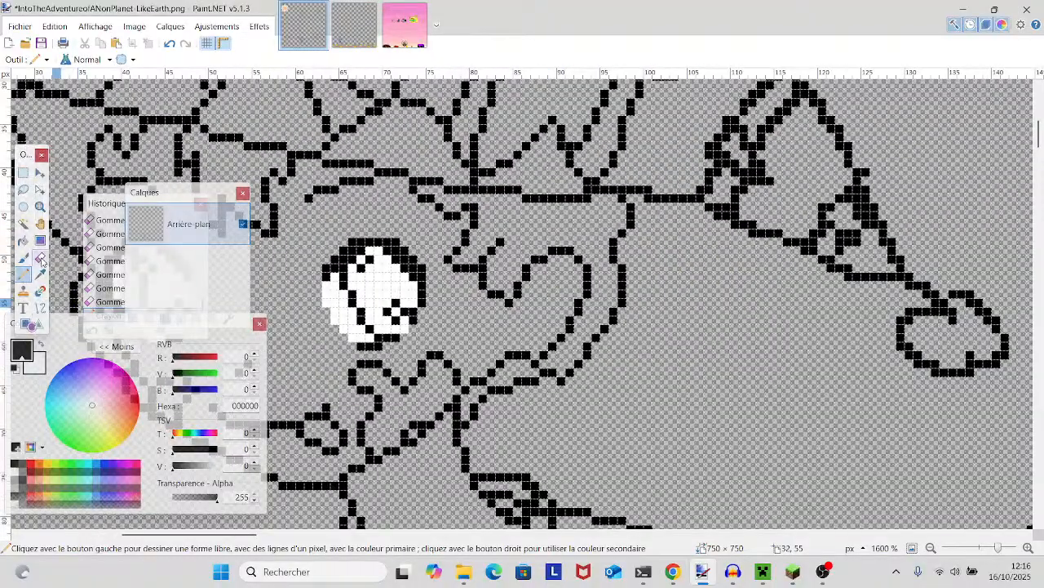
- Erase the kinked pixels at the lower end of the inner curve beside the eye and redraw that stretch with the Pencil tool
click(39, 258)
click(535, 364)
click(526, 355)
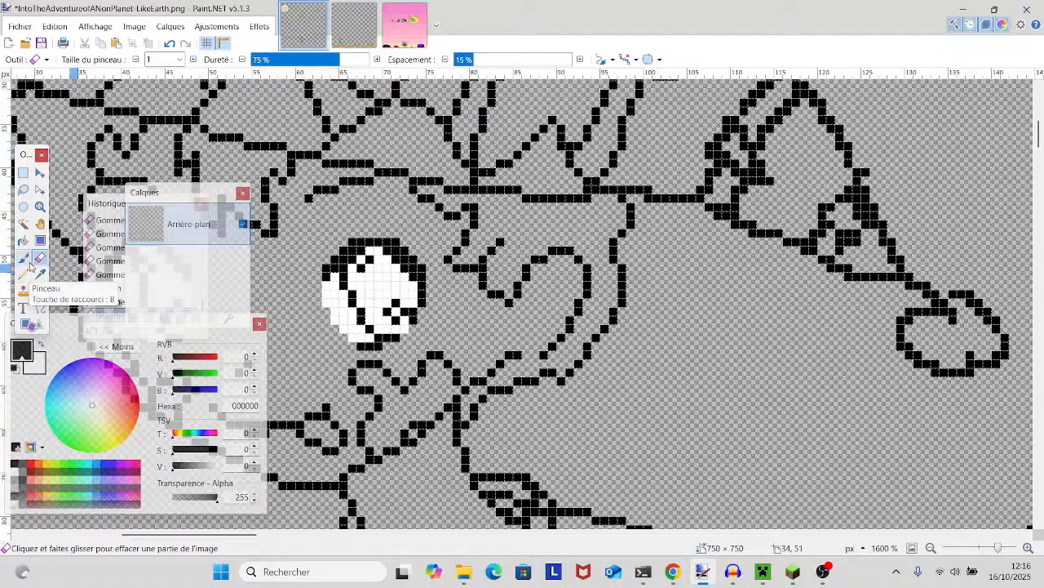
click(544, 355)
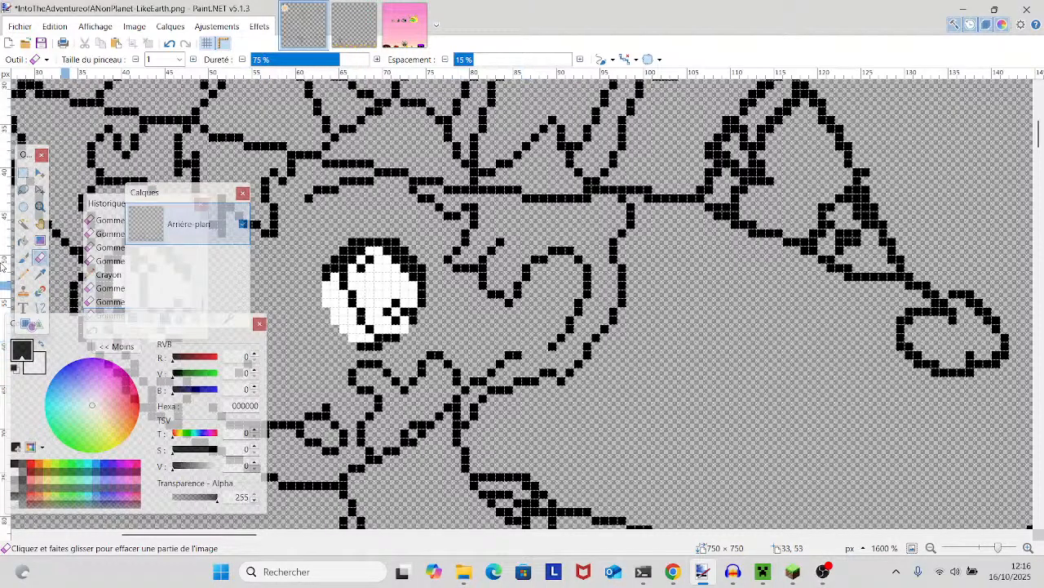
click(22, 274)
drag(525, 345, 569, 325)
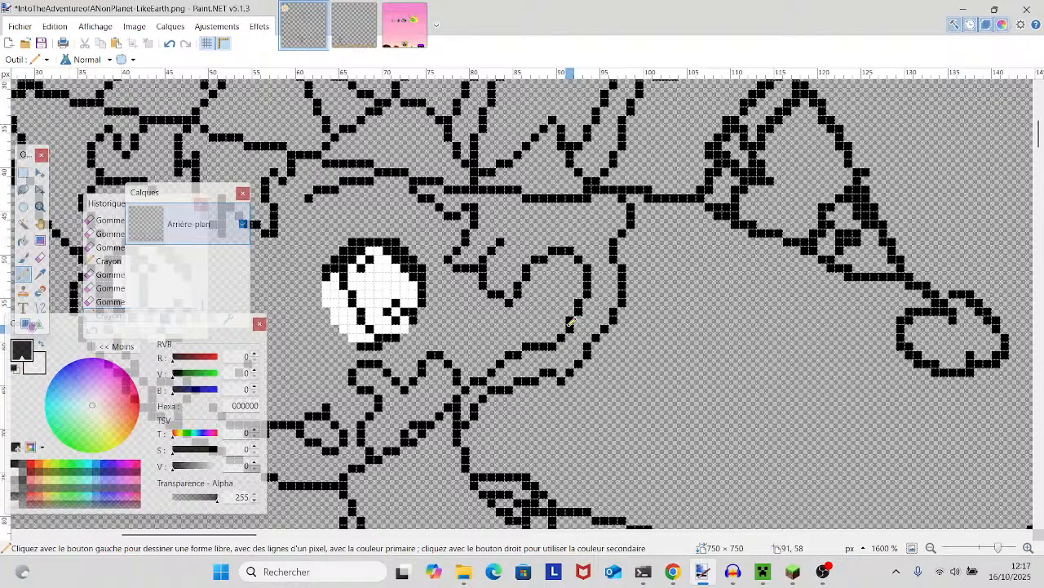
- Thin the thick upper-left edge of the small pointed motif on the hat's drooping tail with the one-pixel Eraser
drag(717, 427, 676, 459)
scroll(674, 463, up, 3)
scroll(612, 448, down, 3)
drag(550, 437, 557, 499)
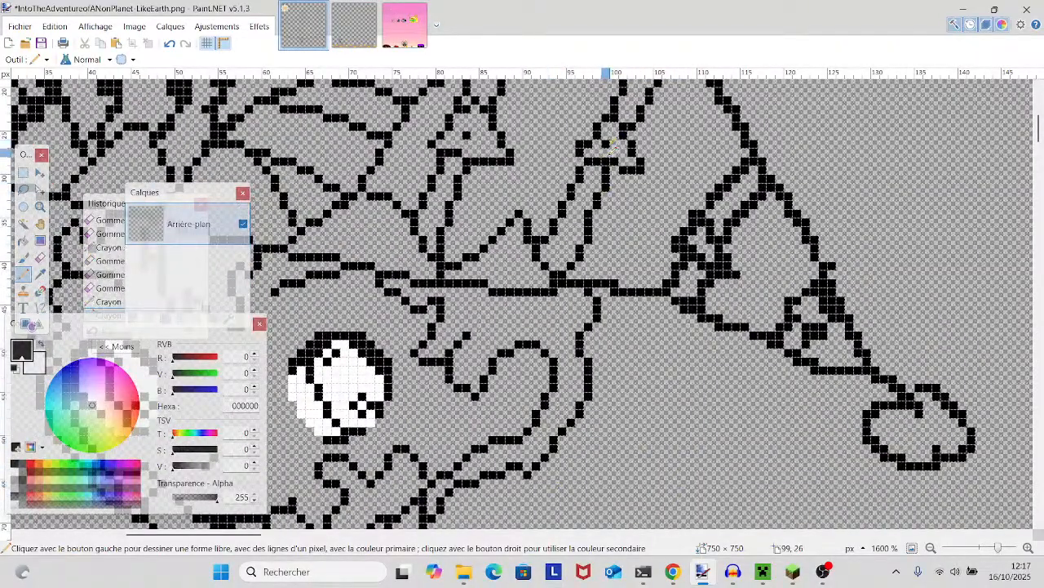
click(39, 257)
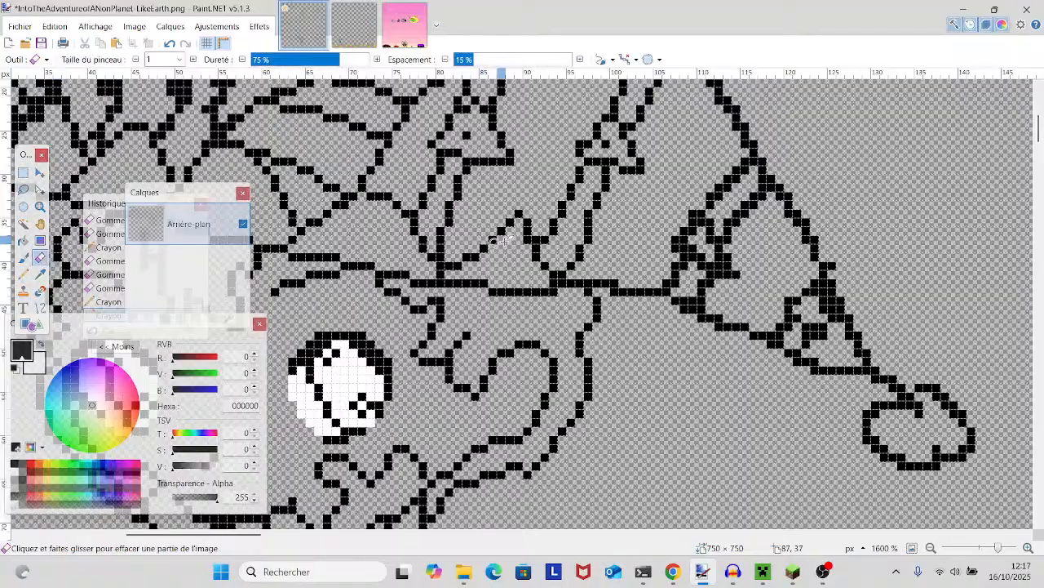
click(703, 249)
click(694, 248)
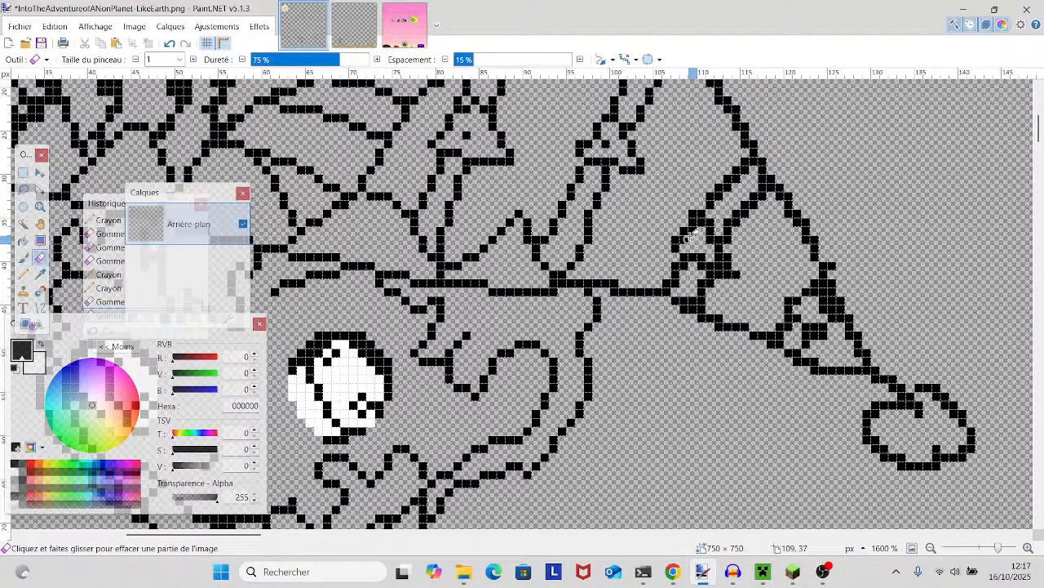
click(694, 230)
click(699, 217)
click(695, 210)
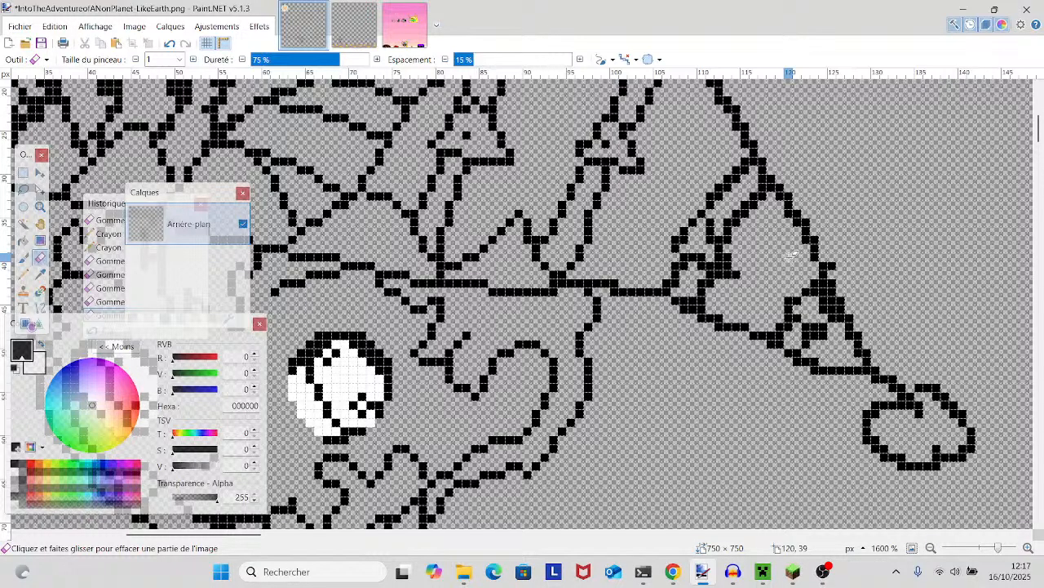
- Erase the surplus pixels inside the same tail motif, down to where it meets the hat brim
click(698, 256)
click(690, 266)
click(684, 283)
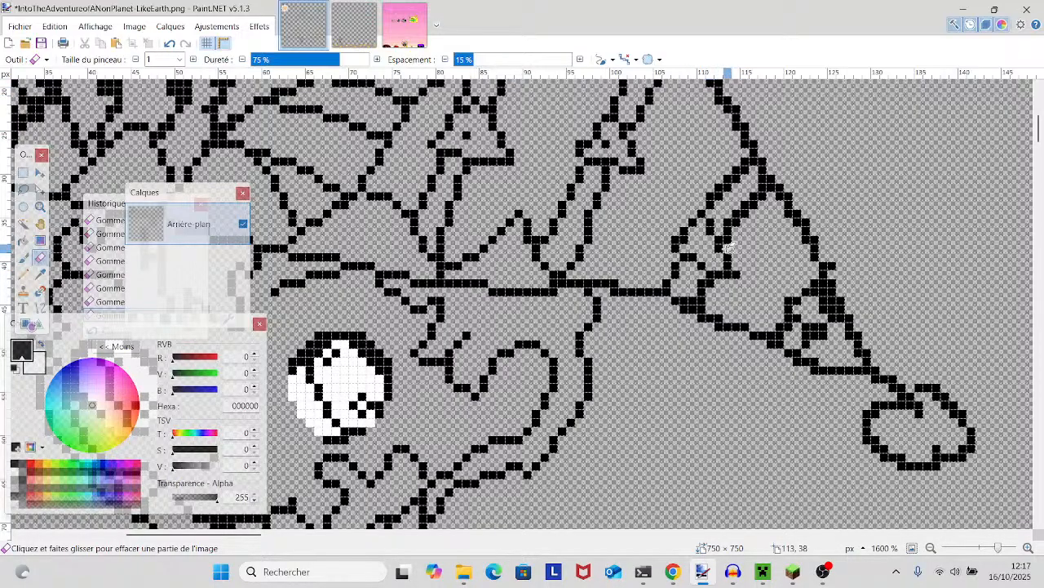
scroll(668, 234, right, 3)
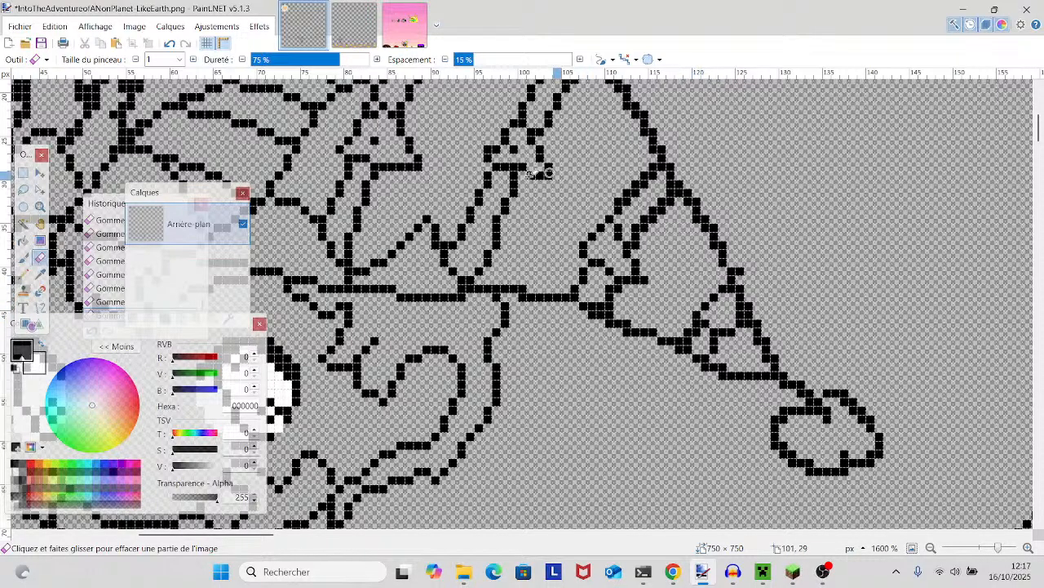
- Examine the hat, face, neckline, sleeve, torso and shorts outlines for remaining thick or uneven stretches
scroll(846, 384, left, 6)
scroll(846, 384, up, 2)
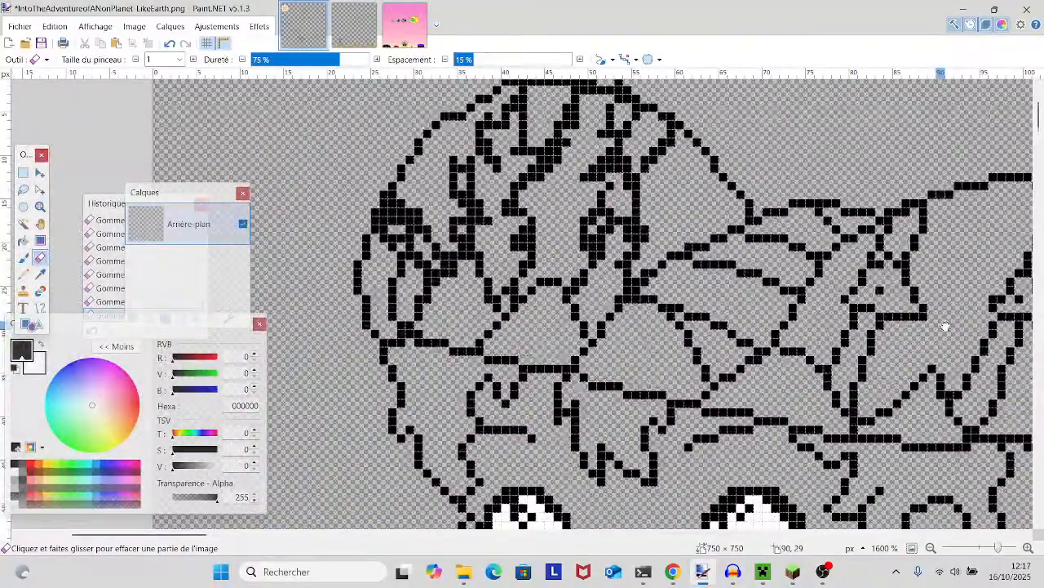
scroll(653, 351, right, 7)
scroll(653, 351, down, 3)
scroll(586, 310, down, 5)
scroll(586, 311, up, 6)
scroll(586, 311, down, 4)
scroll(586, 311, down, 1)
scroll(586, 311, down, 6)
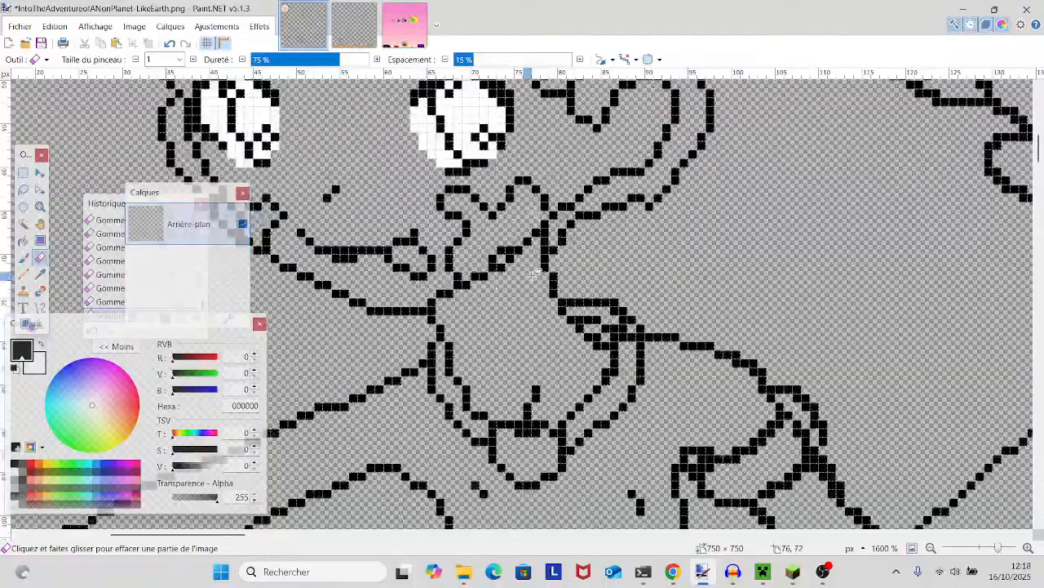
scroll(534, 274, up, 4)
scroll(534, 274, down, 7)
scroll(596, 334, right, 8)
scroll(597, 334, up, 3)
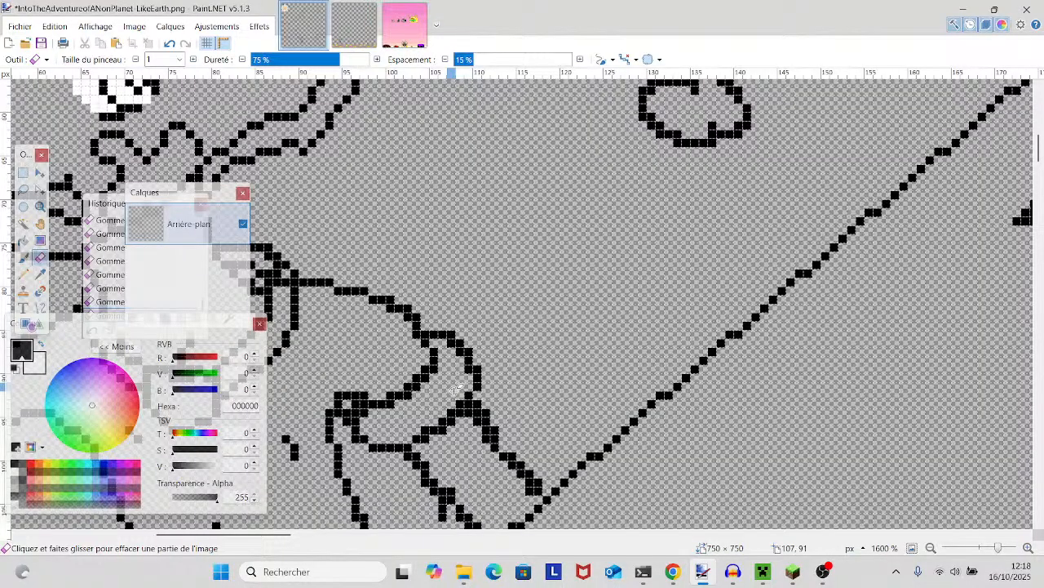
scroll(457, 384, left, 3)
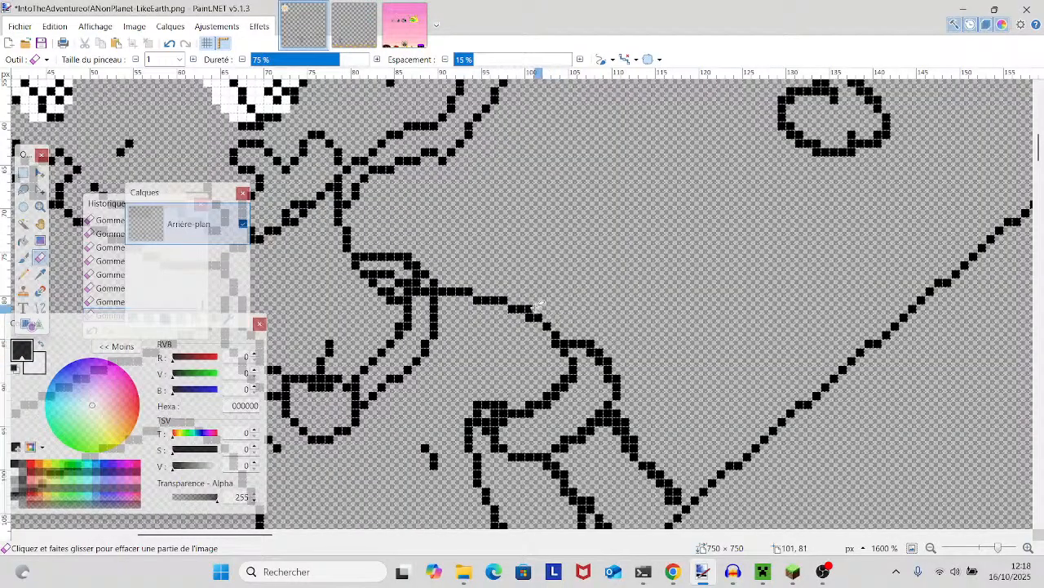
scroll(532, 304, left, 6)
scroll(844, 224, down, 12)
scroll(792, 238, up, 6)
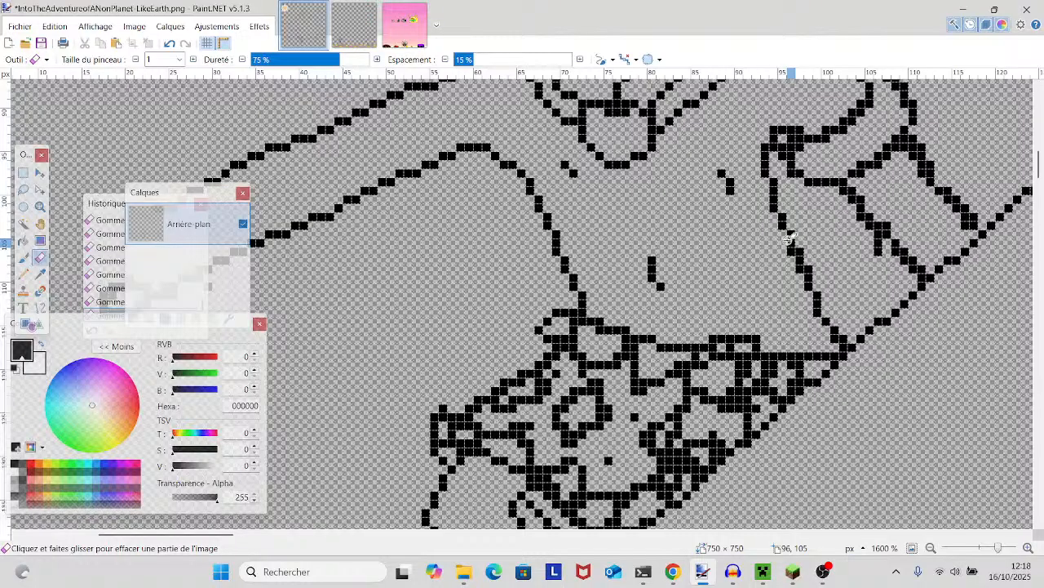
scroll(790, 238, up, 10)
scroll(610, 359, right, 3)
scroll(611, 359, left, 3)
scroll(611, 359, up, 2)
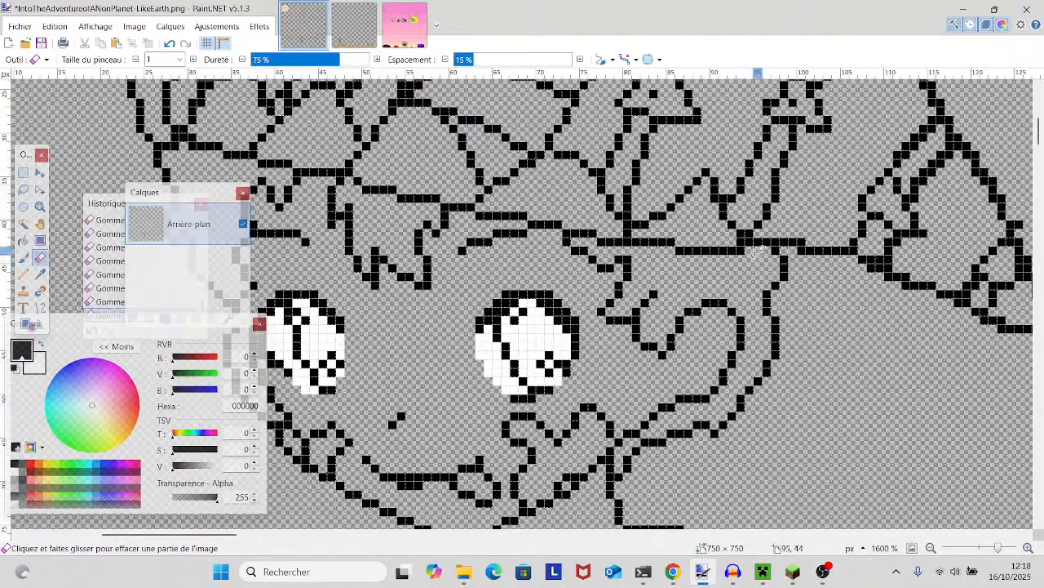
- Erase the extra pixels poking into the pompom where the hat's drooping tail joins it
scroll(738, 249, right, 5)
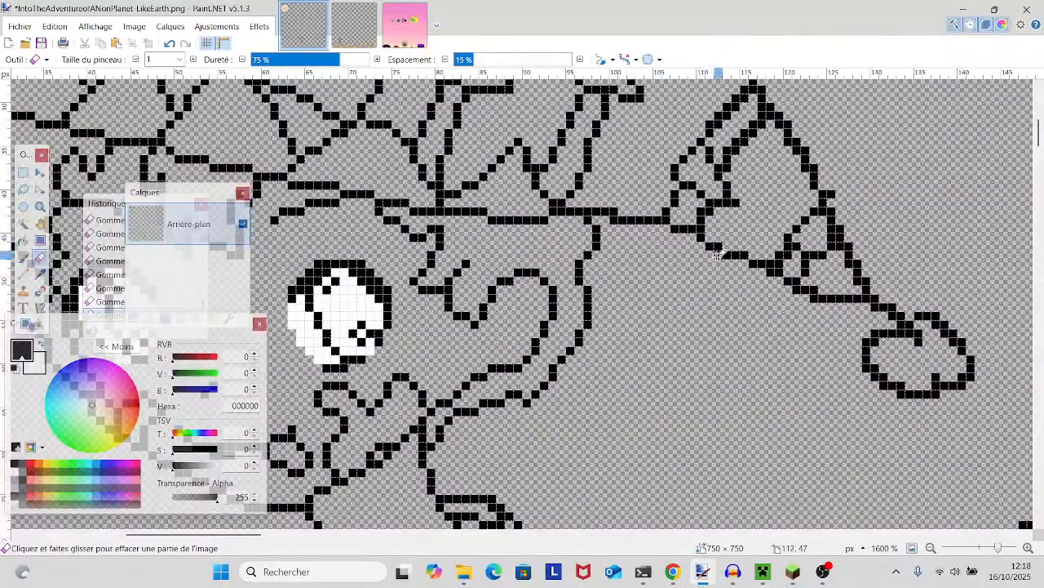
scroll(734, 286, right, 4)
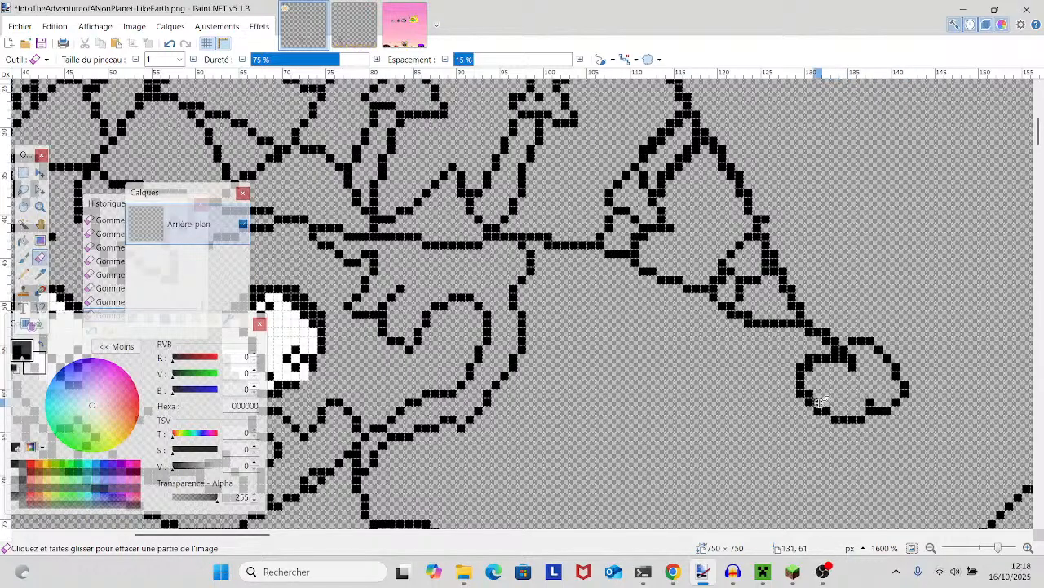
scroll(806, 393, right, 3)
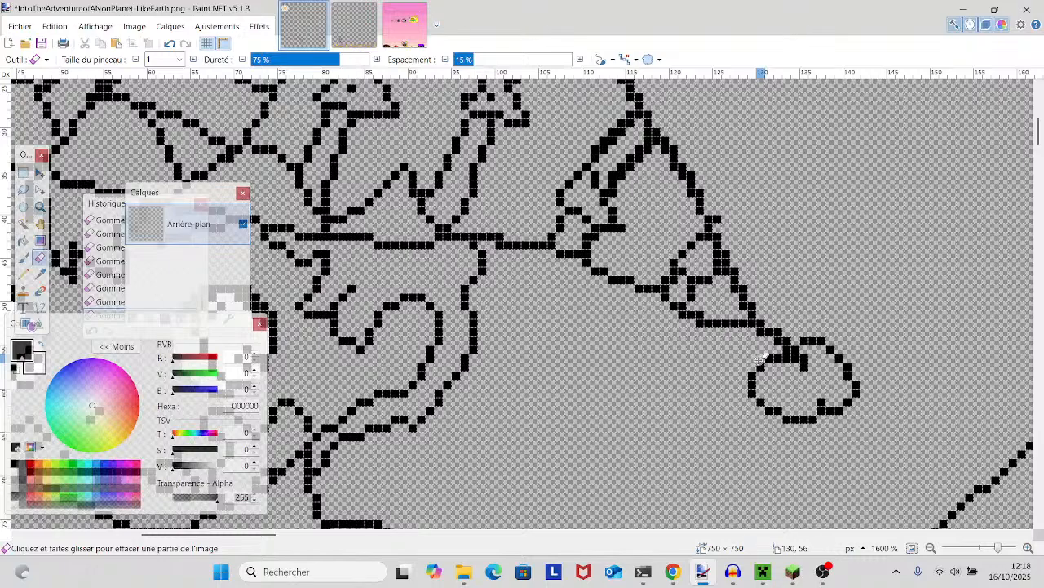
scroll(760, 359, up, 3)
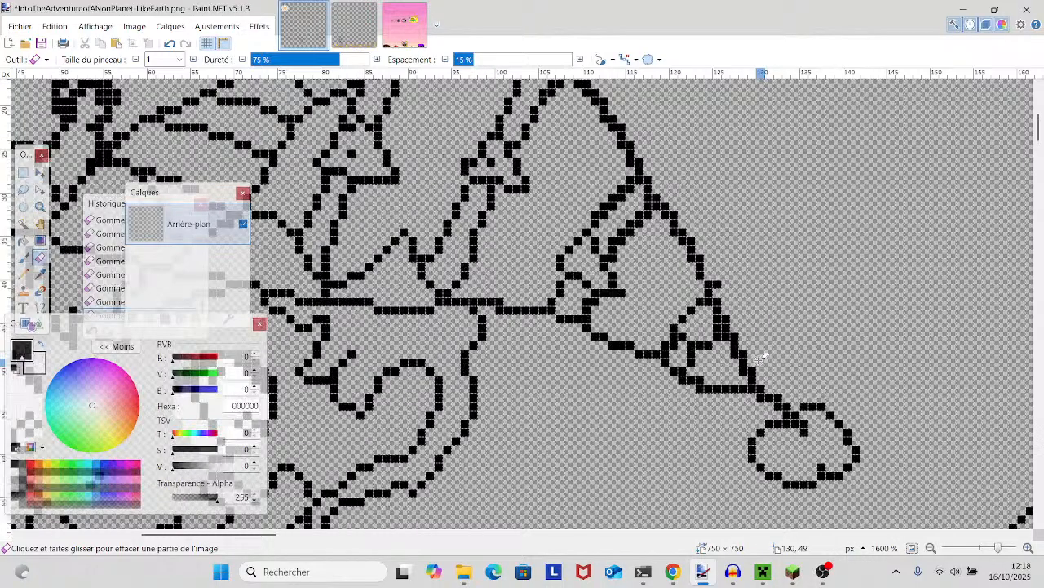
mouse_move(760, 362)
mouse_down()
mouse_move(953, 261)
mouse_move(701, 325)
mouse_up()
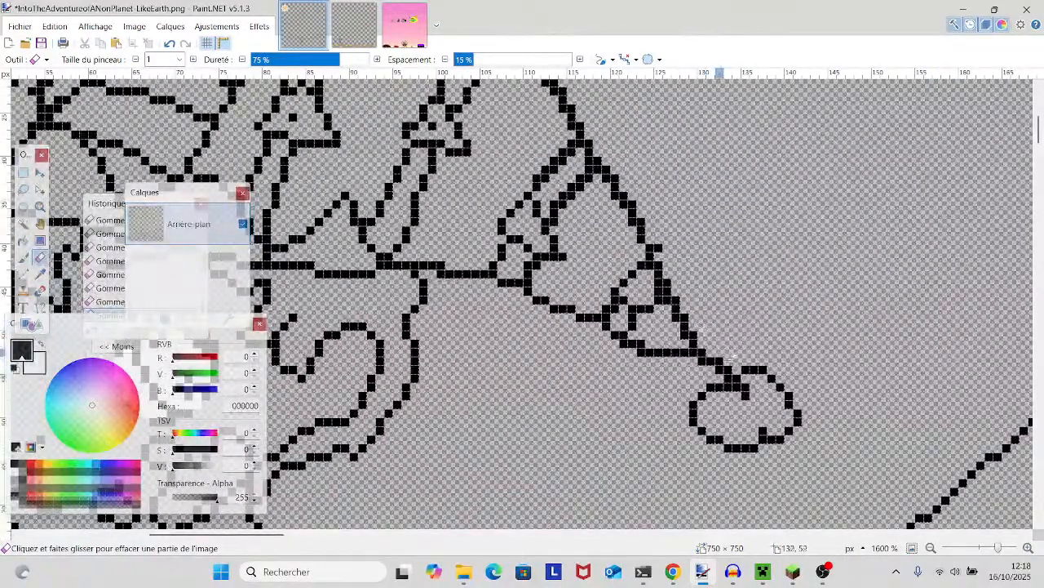
click(746, 395)
click(737, 387)
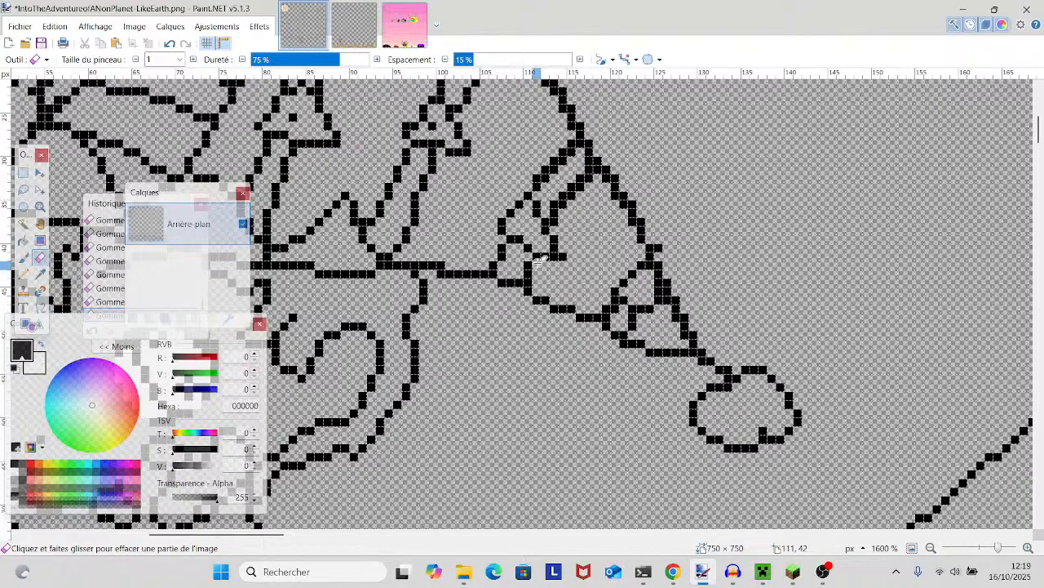
- Undo the last erasure and trim the surplus pixels at the lower end of the tail's pointed motif
click(171, 43)
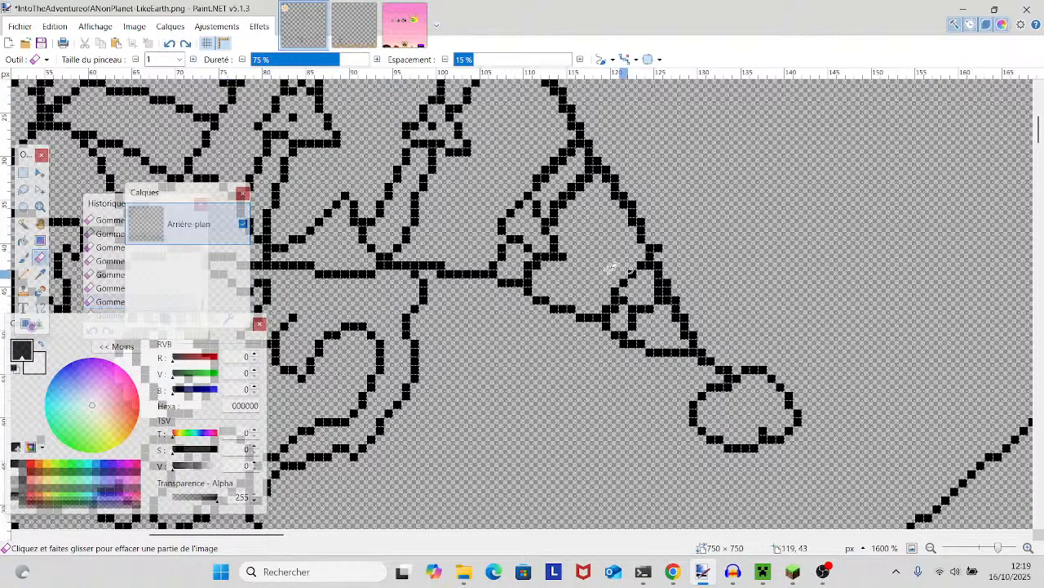
click(527, 265)
scroll(527, 265, up, 3)
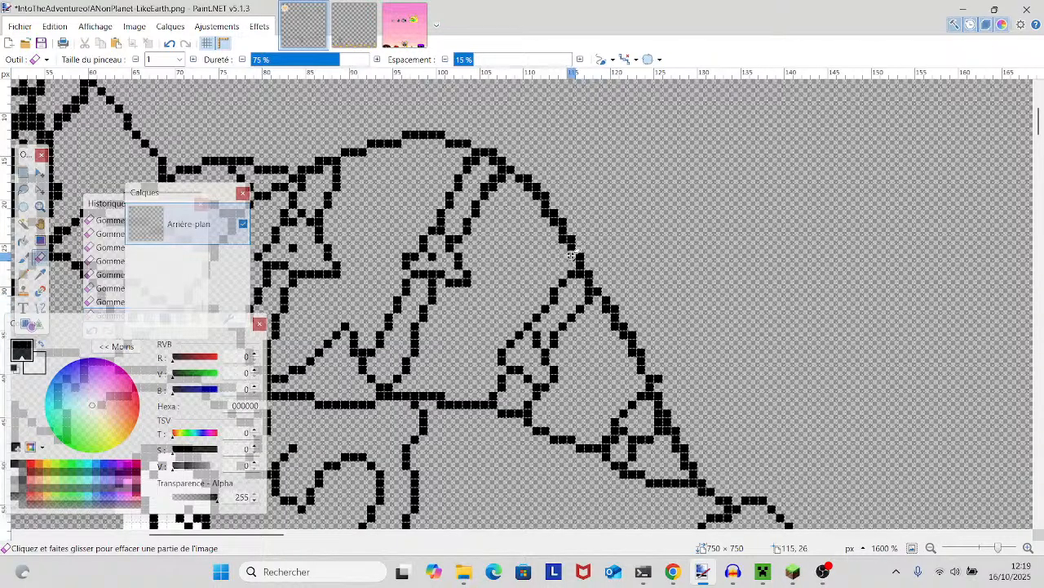
- Examine the hat's top outline, striped bands, brim and the face below for uneven lines
scroll(621, 310, up, 2)
scroll(621, 310, left, 2)
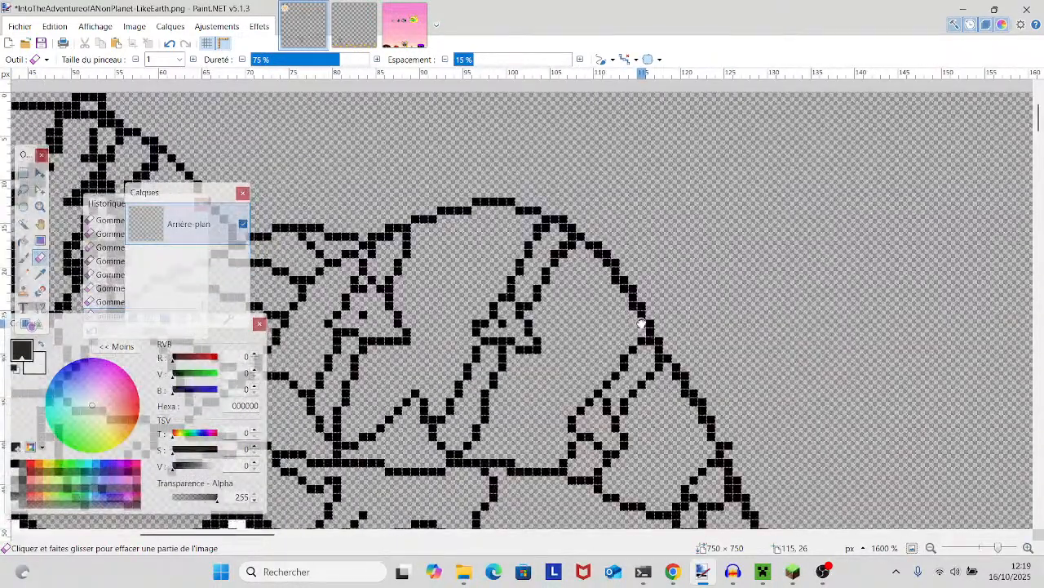
drag(641, 324, 636, 125)
drag(475, 245, 1033, 574)
scroll(749, 425, up, 1)
scroll(739, 412, down, 4)
drag(640, 371, 484, 401)
scroll(483, 401, down, 5)
scroll(485, 408, right, 3)
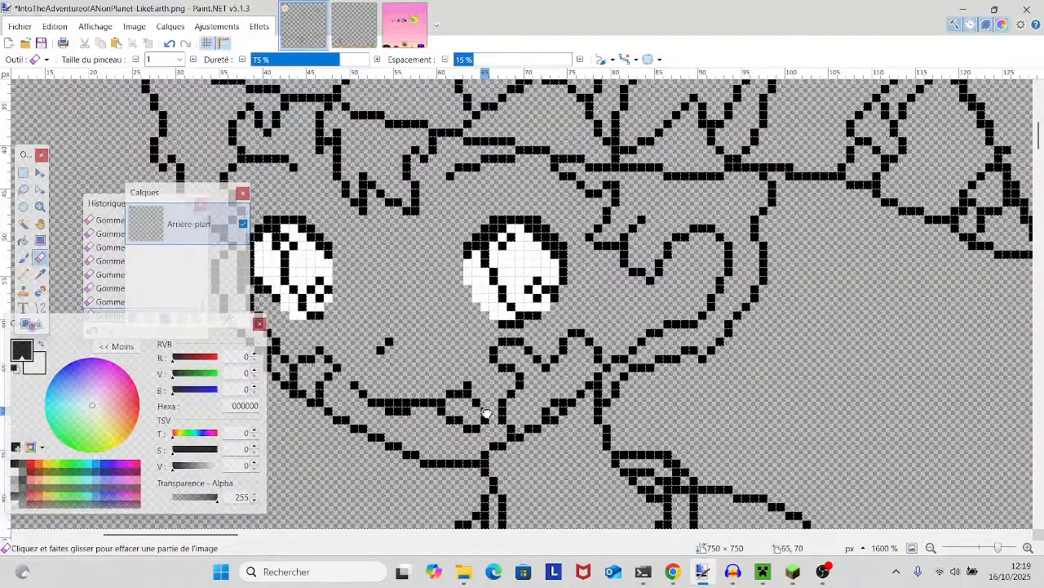
- Thin the thick outer edge of the hat's drooping tail, from its upper curve down to its tip
scroll(571, 350, up, 2)
scroll(571, 350, right, 3)
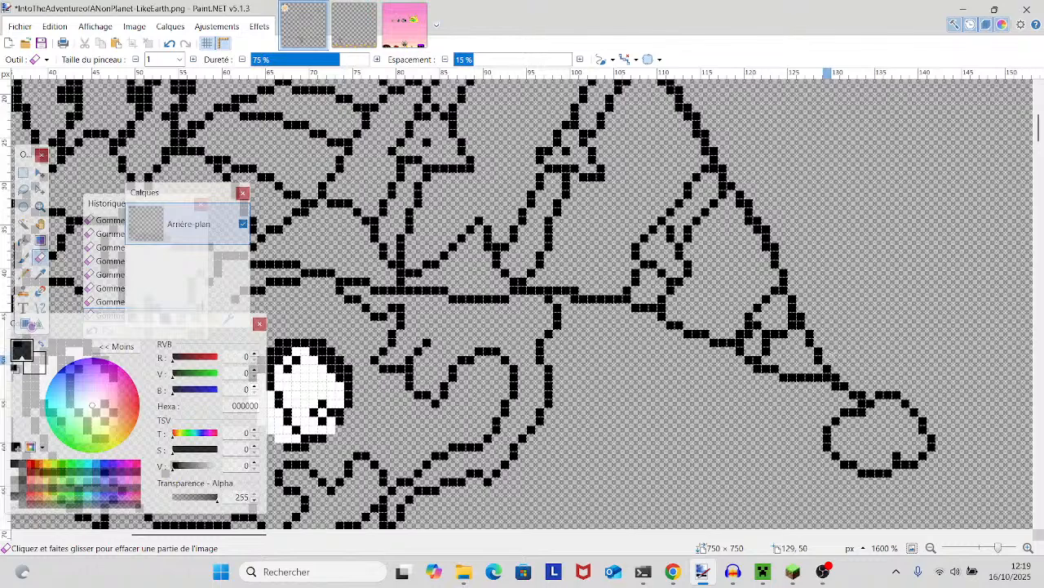
scroll(820, 359, up, 2)
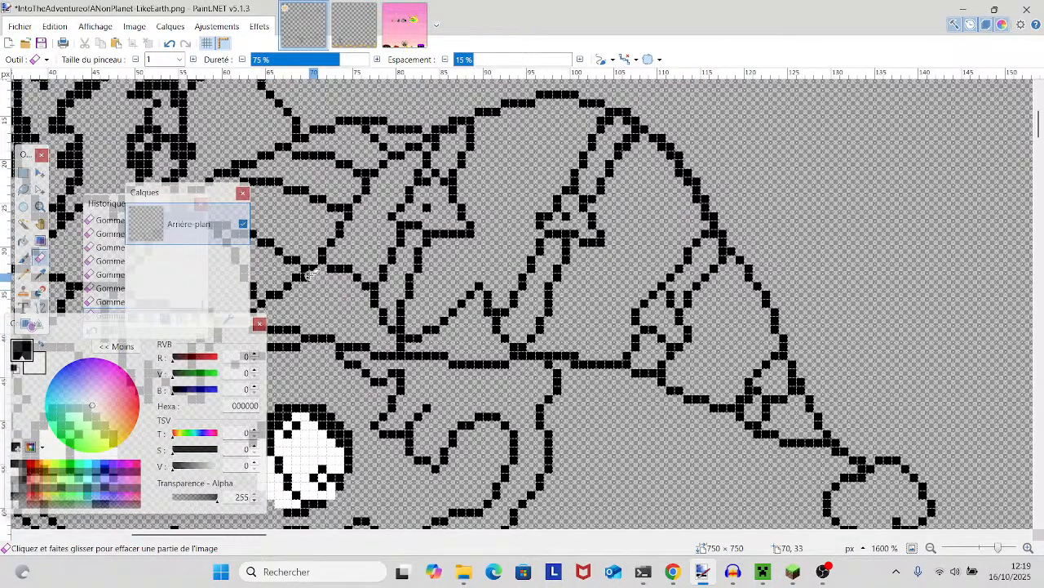
scroll(563, 375, up, 2)
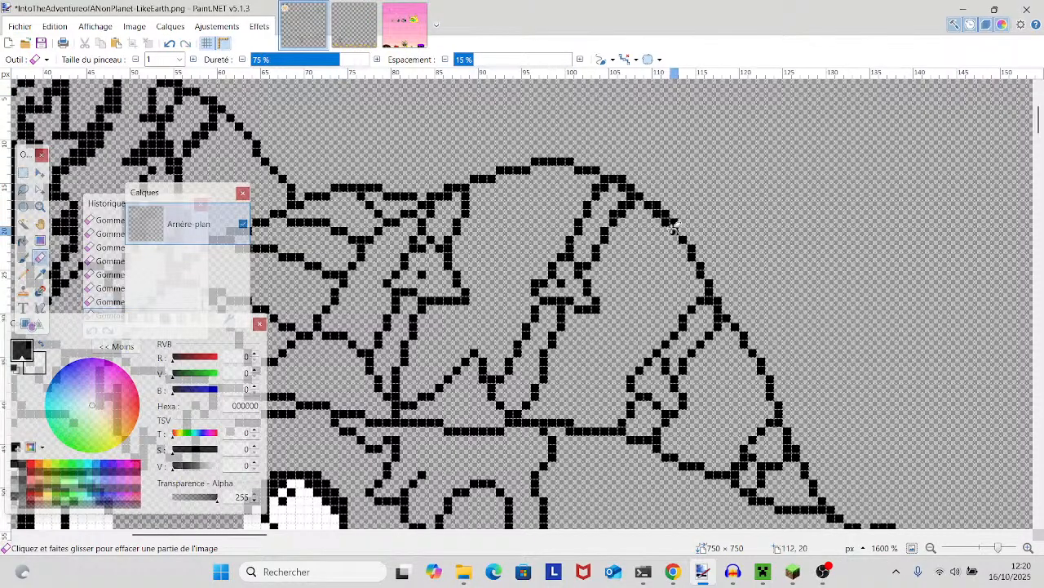
scroll(660, 214, down, 3)
scroll(665, 245, up, 1)
scroll(668, 282, down, 2)
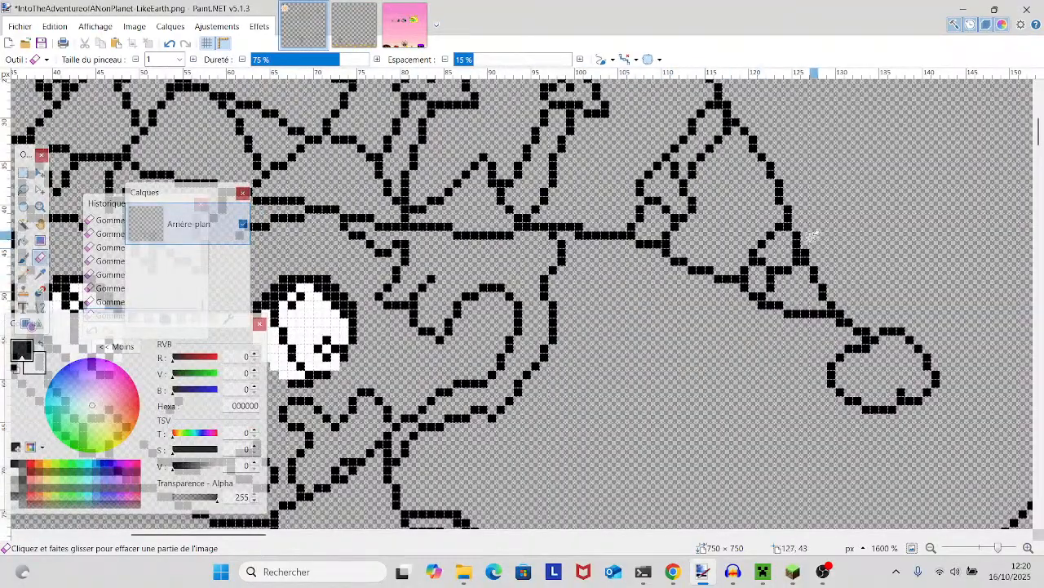
- Add centre dots to the two tail motifs with the Pencil tool and erase an extra pixel on the tail's lower edge
click(25, 276)
scroll(734, 327, up, 3)
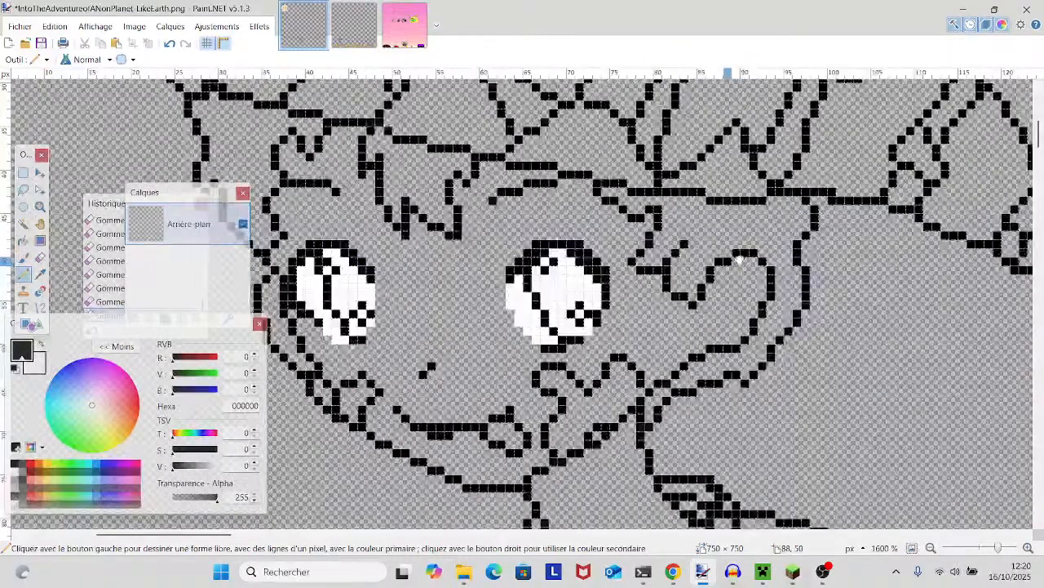
click(765, 341)
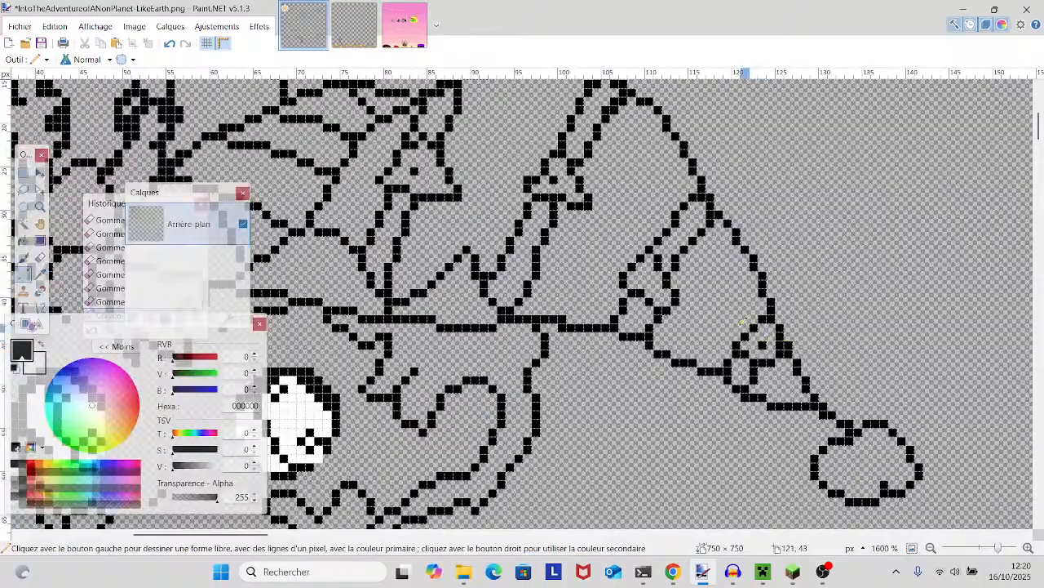
scroll(653, 279, left, 5)
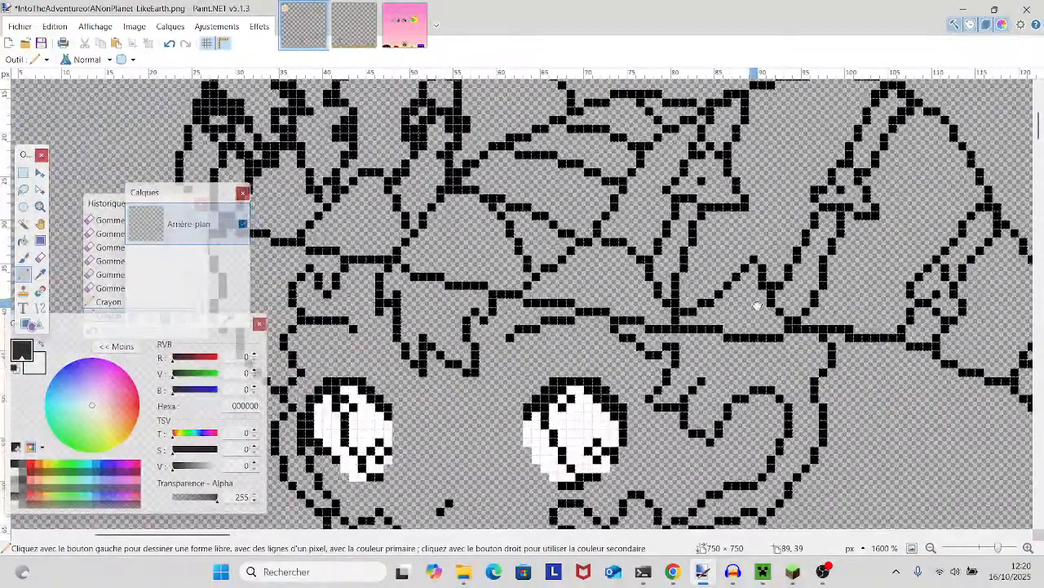
drag(757, 306, 599, 274)
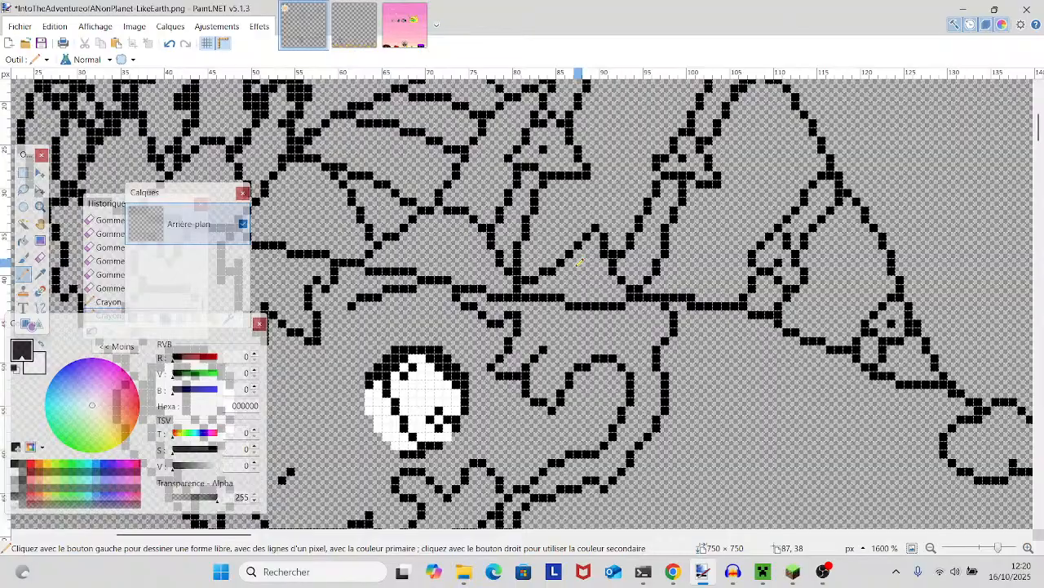
key(e)
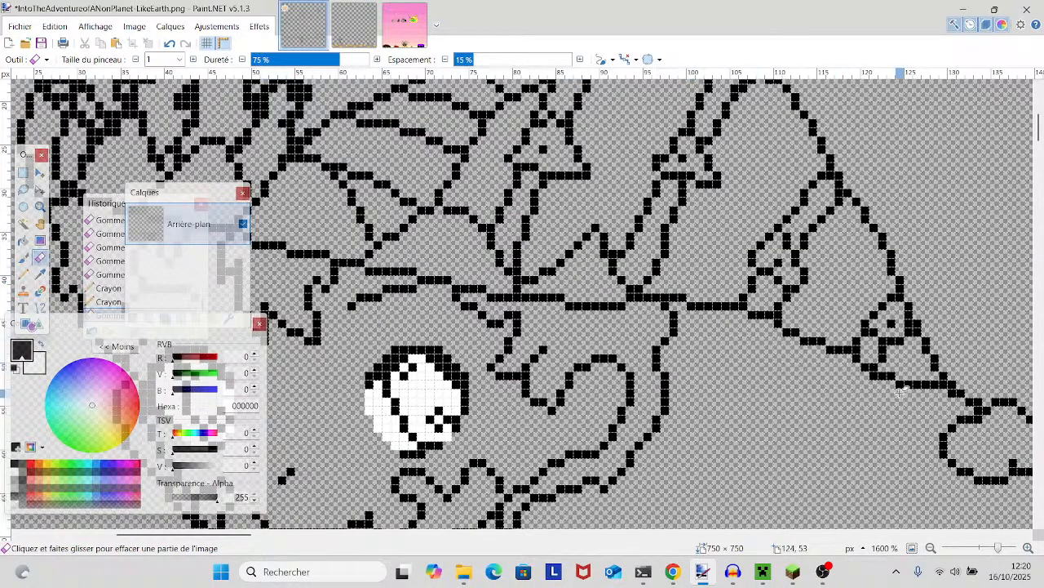
click(871, 376)
- Erase the surplus pixels inside the shorts' outer corner and thin the doubled fold line beside it
drag(895, 370, 1036, 499)
drag(705, 356, 851, 428)
scroll(850, 428, down, 3)
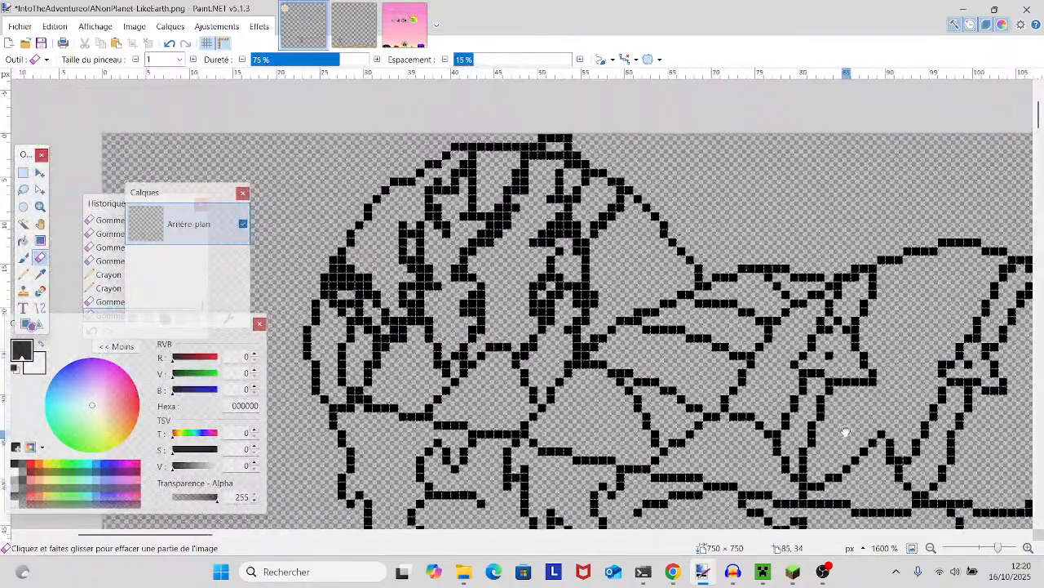
scroll(846, 432, down, 3)
scroll(828, 417, down, 5)
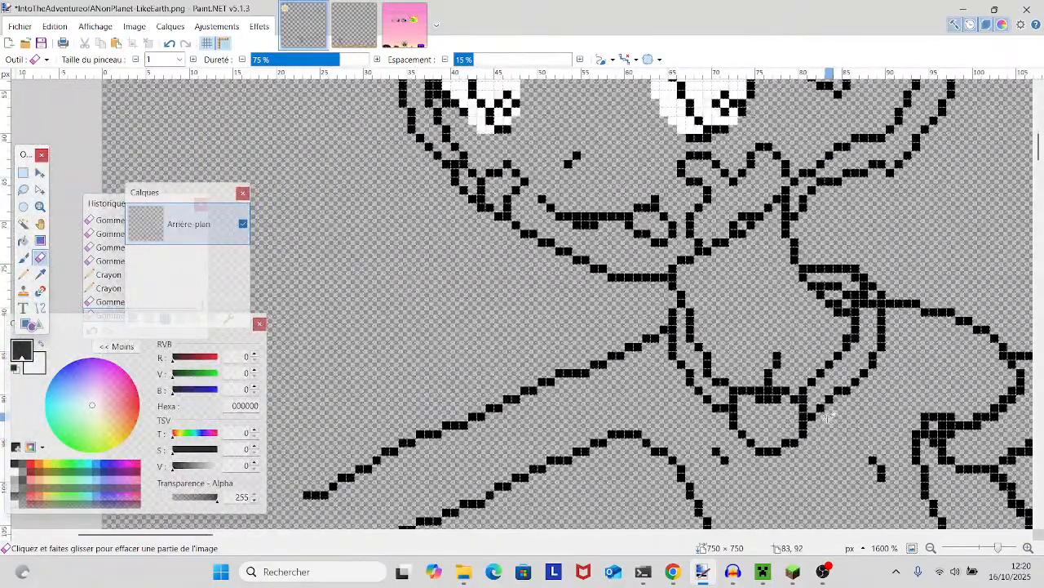
drag(827, 419, 597, 197)
scroll(449, 168, down, 2)
mouse_move(997, 548)
mouse_down()
mouse_move(969, 547)
mouse_move(1002, 548)
mouse_up()
drag(584, 398, 749, 413)
click(474, 338)
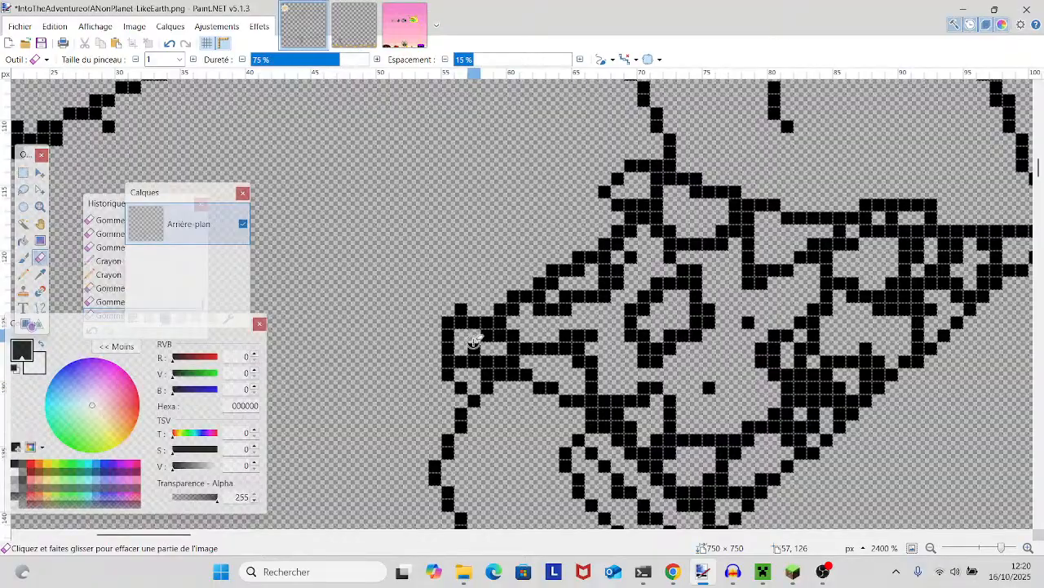
click(474, 340)
click(461, 326)
drag(461, 326, 507, 336)
click(514, 346)
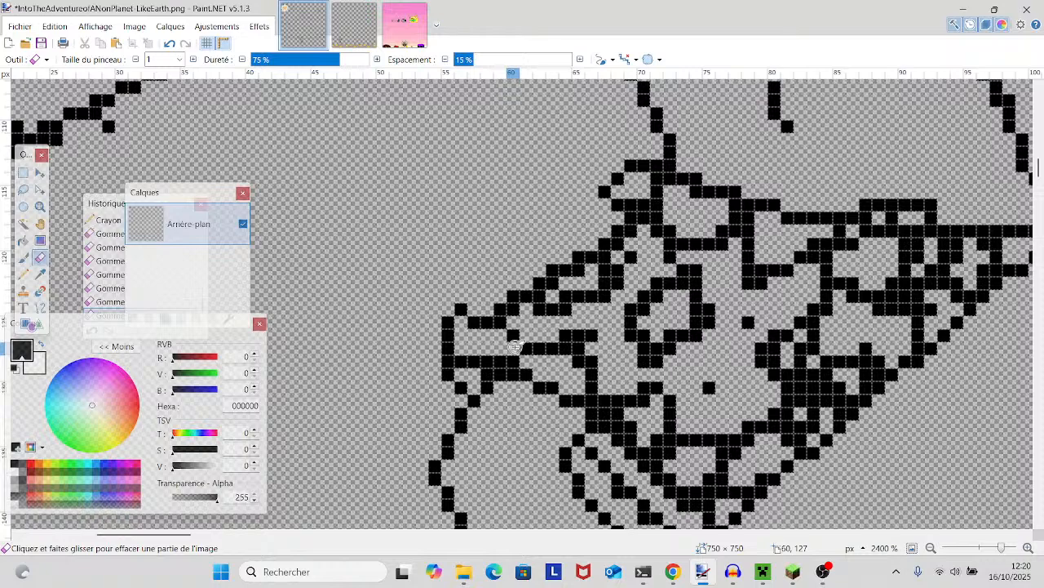
drag(590, 335, 566, 336)
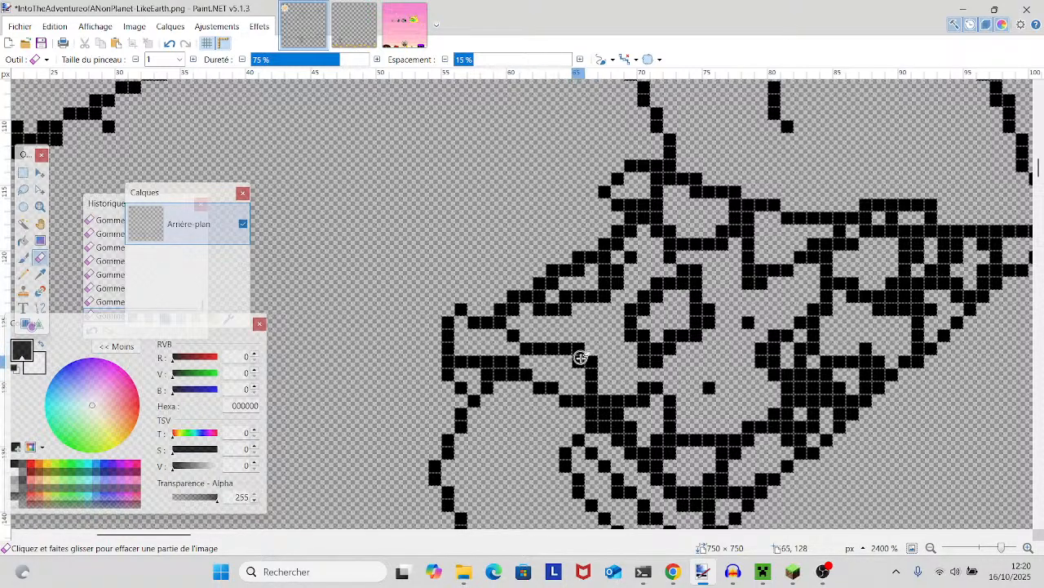
- Trim the thick line junction above the leg stripes, along the lower edge of the shorts
scroll(620, 371, down, 1)
drag(638, 385, 491, 323)
scroll(491, 323, down, 1)
scroll(491, 323, up, 1)
scroll(491, 325, up, 1)
scroll(491, 325, down, 1)
click(469, 293)
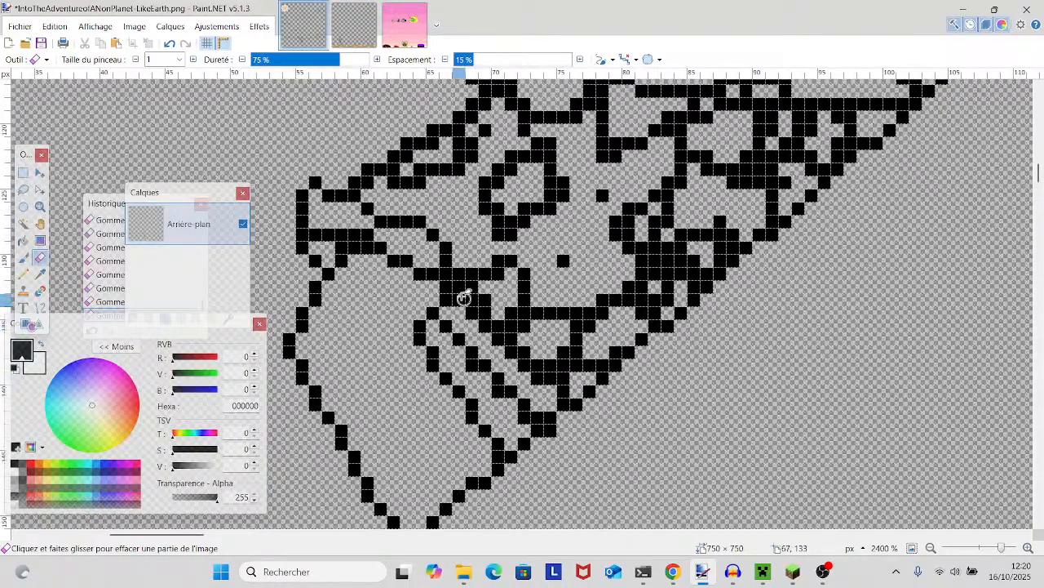
drag(471, 290, 460, 292)
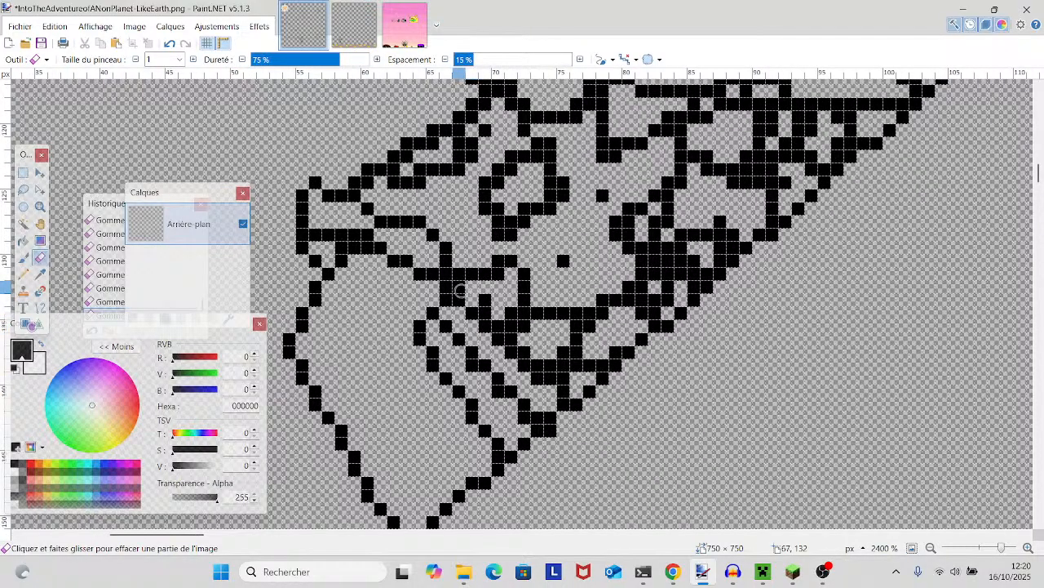
click(487, 300)
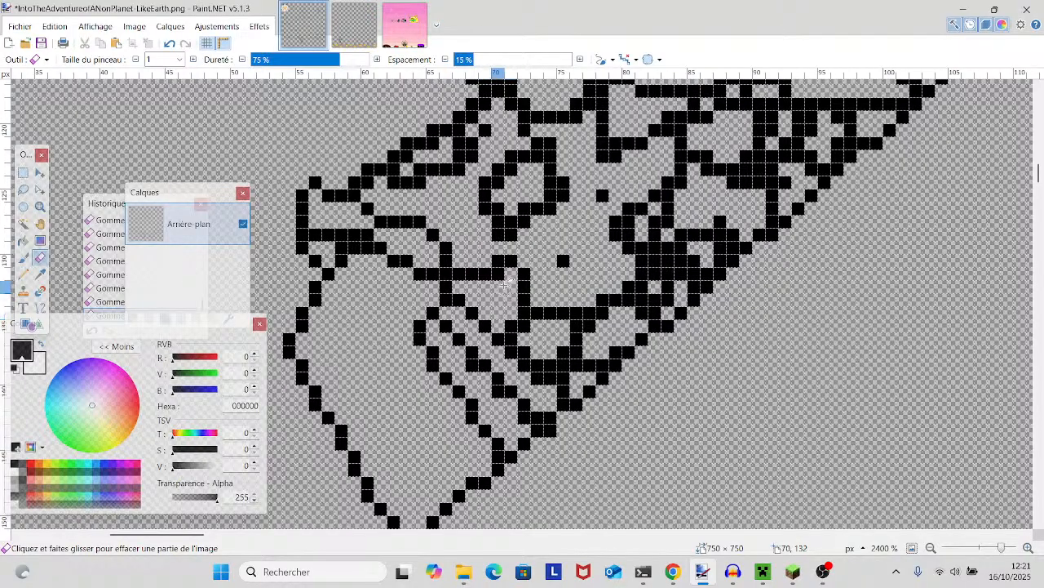
click(511, 327)
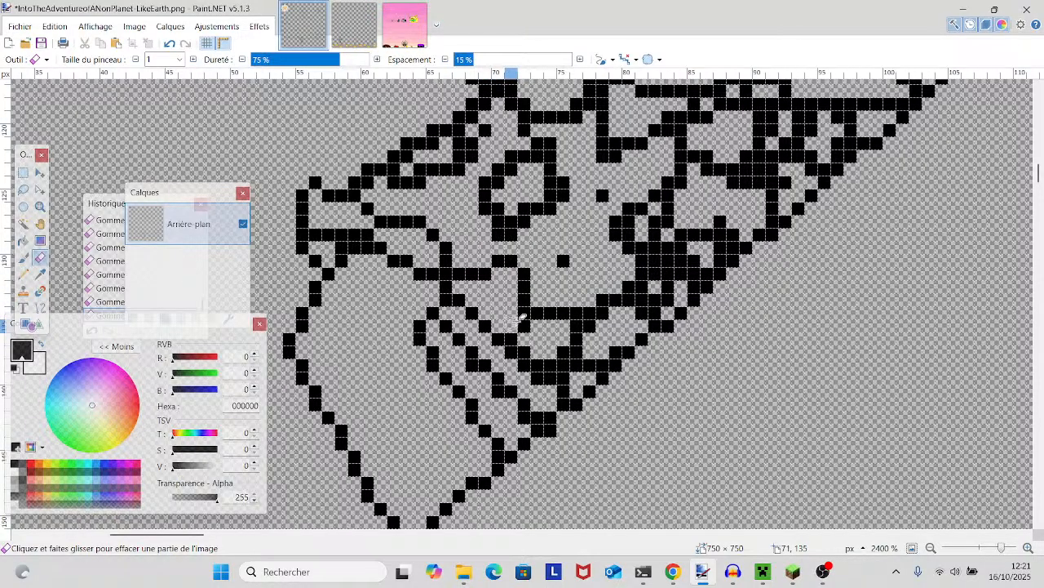
- Undo the erased pixel on the long diagonal and trim the surplus pixels where the leg stripes meet it
scroll(513, 348, up, 4)
scroll(514, 349, down, 4)
scroll(457, 339, up, 1)
drag(452, 332, 496, 382)
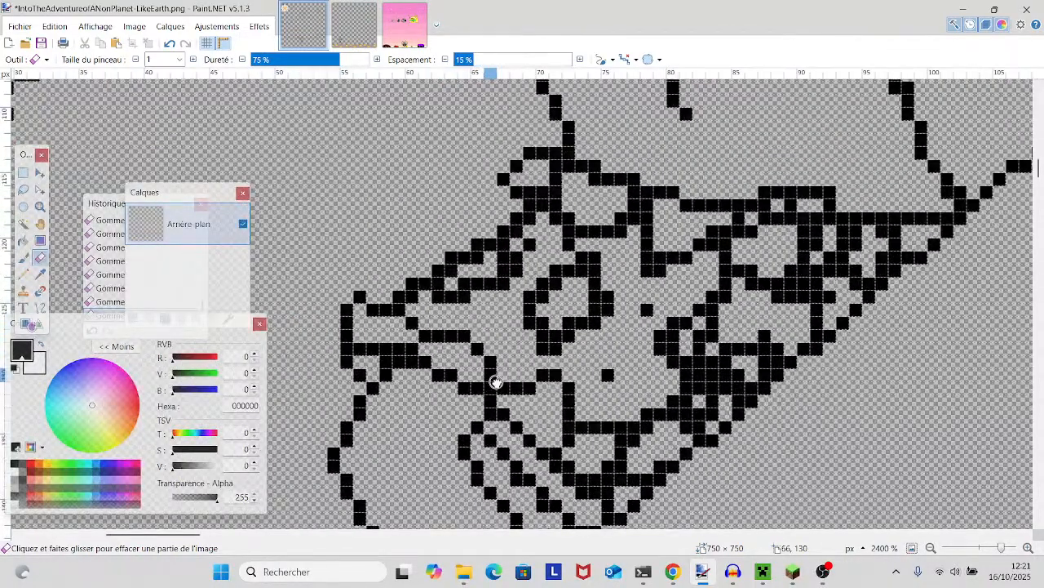
scroll(497, 381, up, 5)
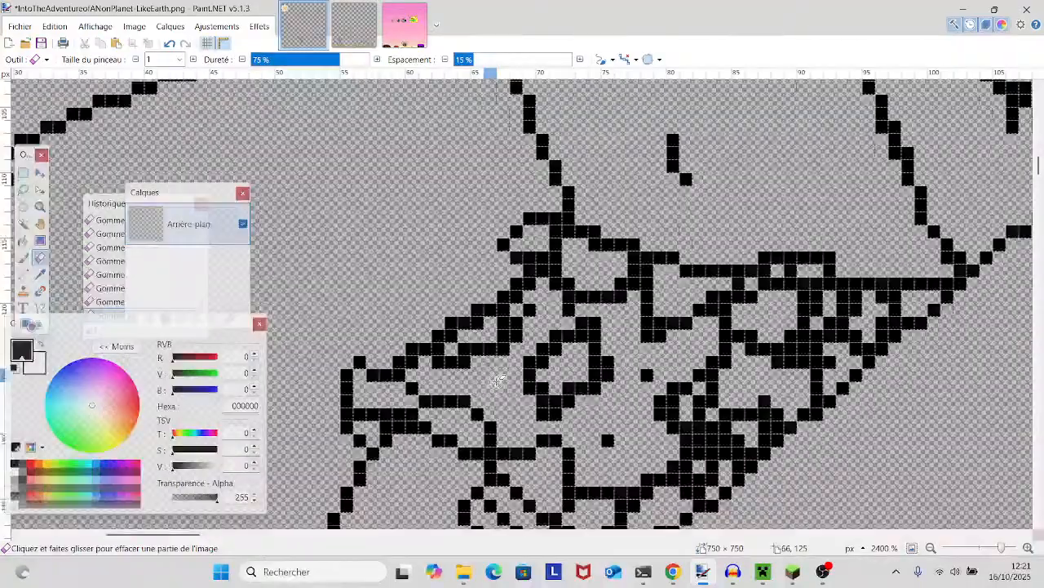
scroll(496, 382, down, 6)
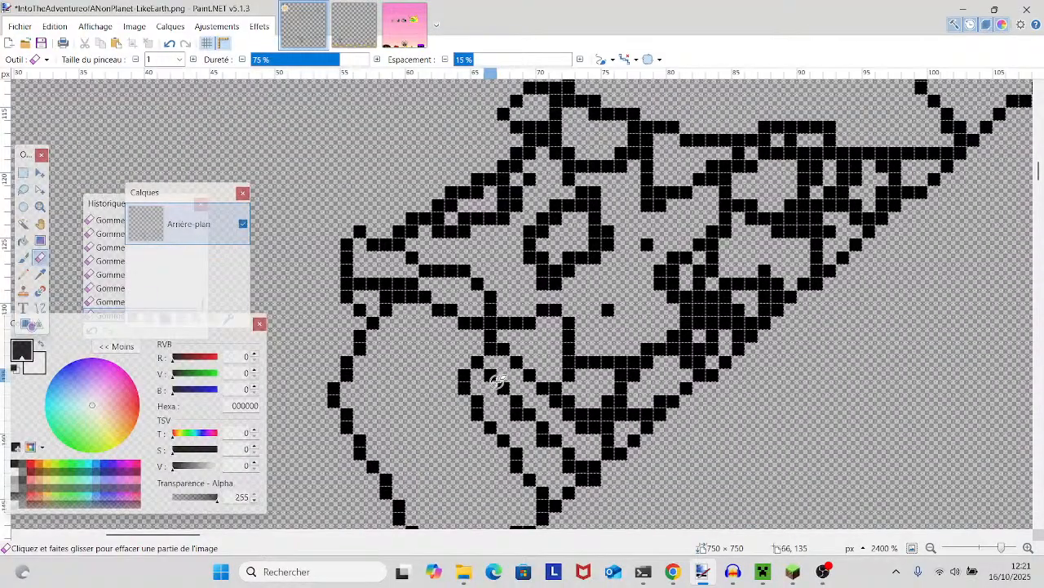
scroll(497, 380, down, 3)
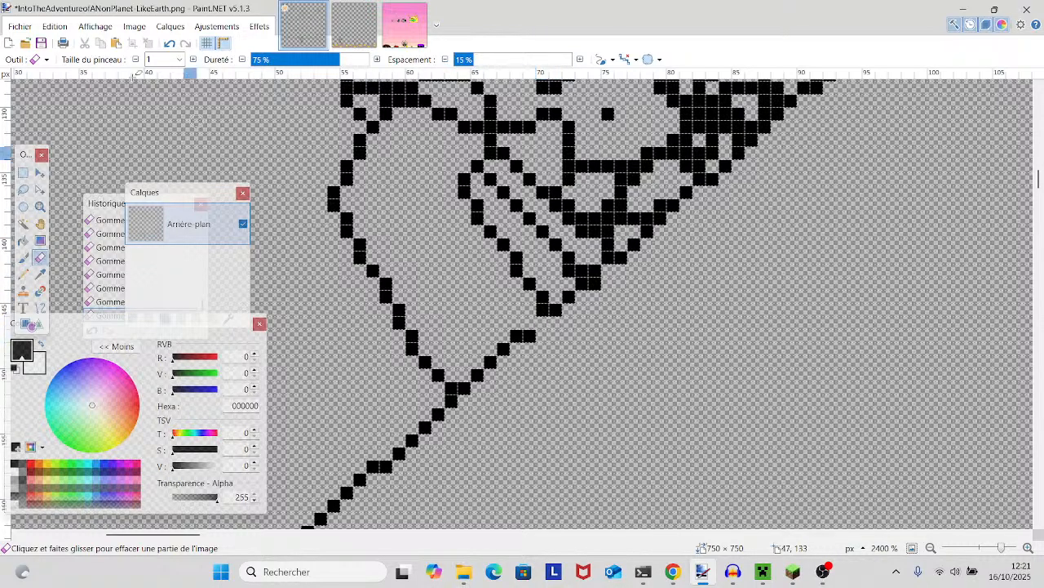
click(169, 42)
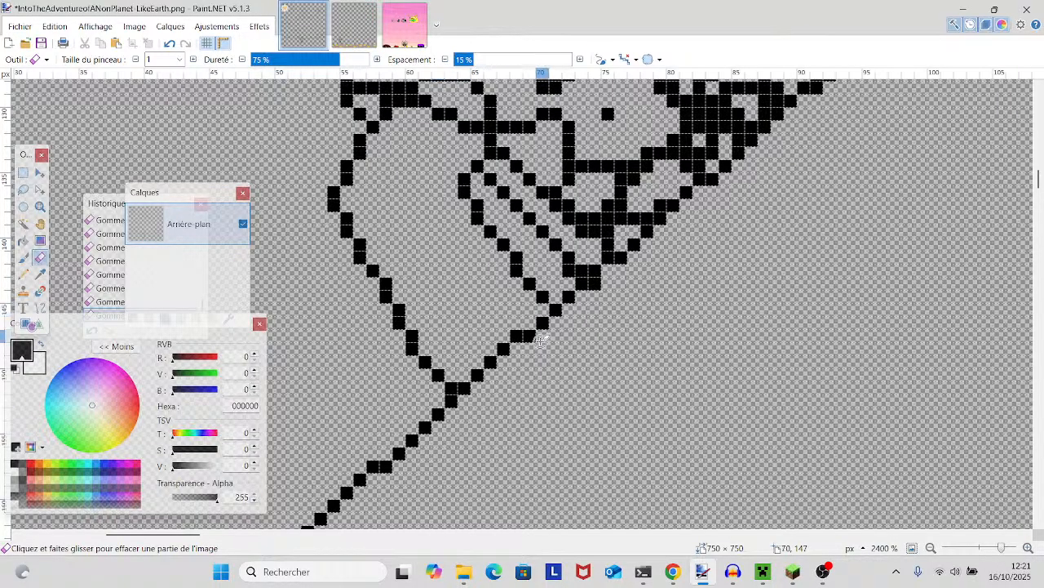
mouse_move(566, 291)
mouse_down()
mouse_move(590, 271)
mouse_move(605, 277)
mouse_move(550, 354)
mouse_move(513, 380)
mouse_move(517, 428)
mouse_up()
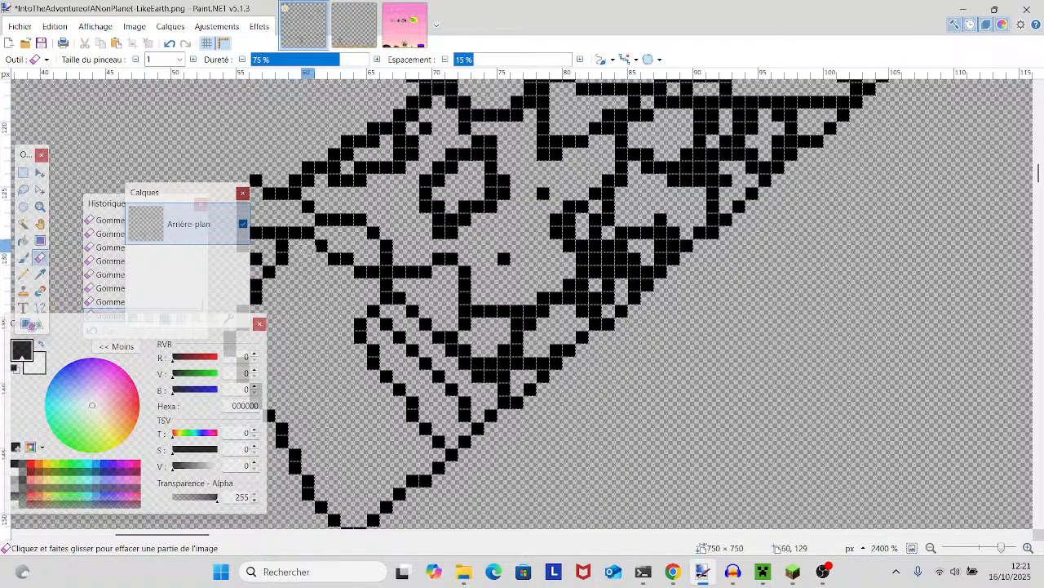
- Thin the rounded spot's outline in the shorts' pattern and the doubled fold beside it, undoing the excess erasure
drag(360, 312, 343, 377)
drag(517, 363, 510, 373)
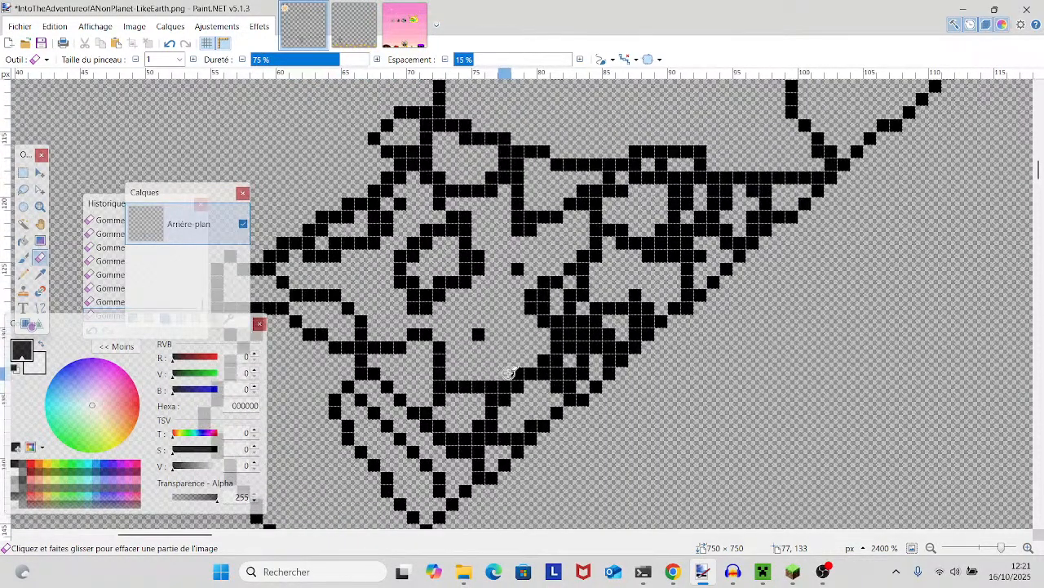
click(440, 283)
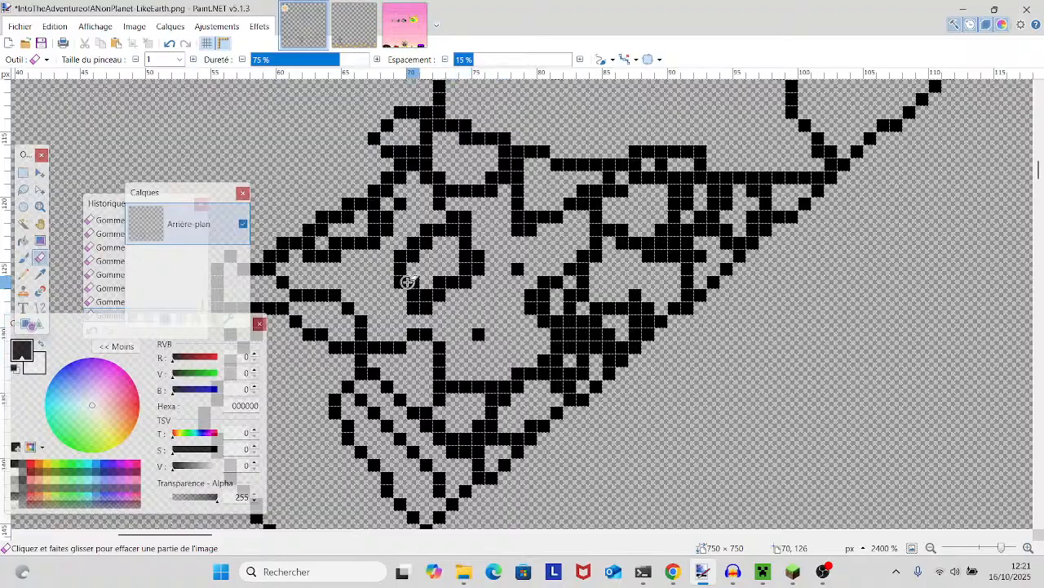
mouse_move(427, 308)
mouse_down()
mouse_move(415, 309)
mouse_move(441, 295)
mouse_up()
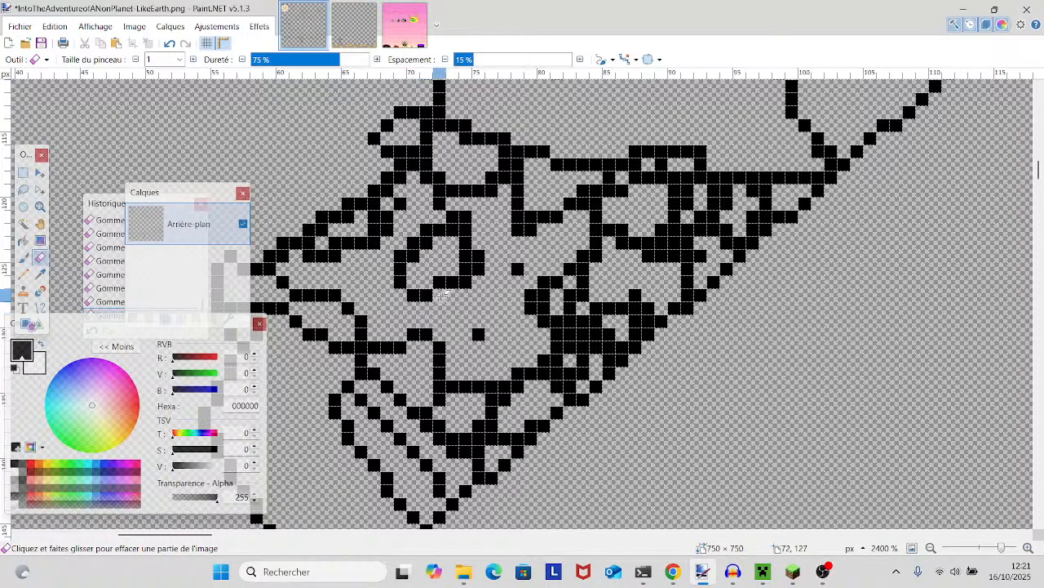
click(465, 282)
click(465, 269)
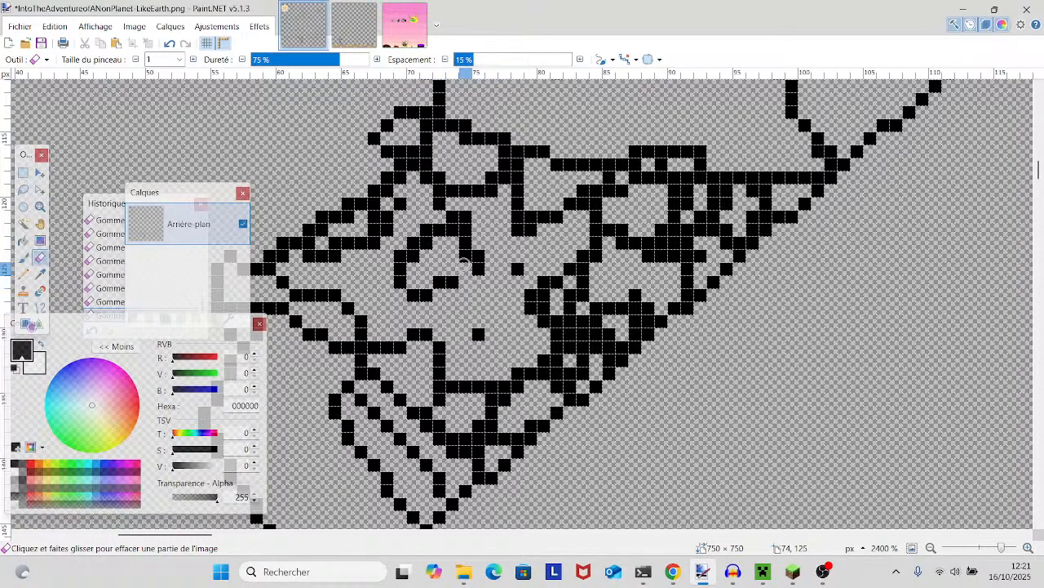
click(169, 43)
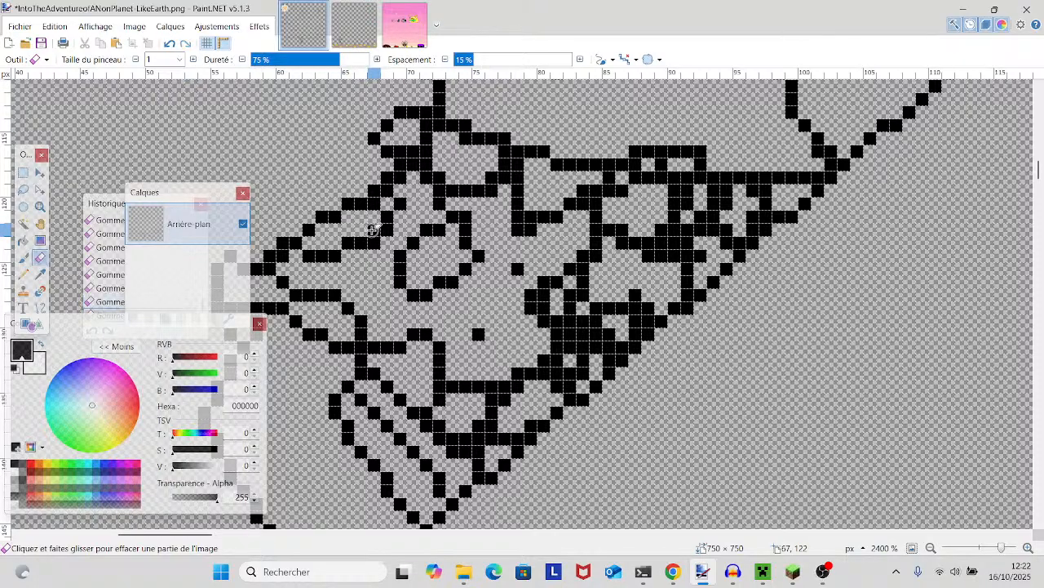
drag(373, 229, 529, 219)
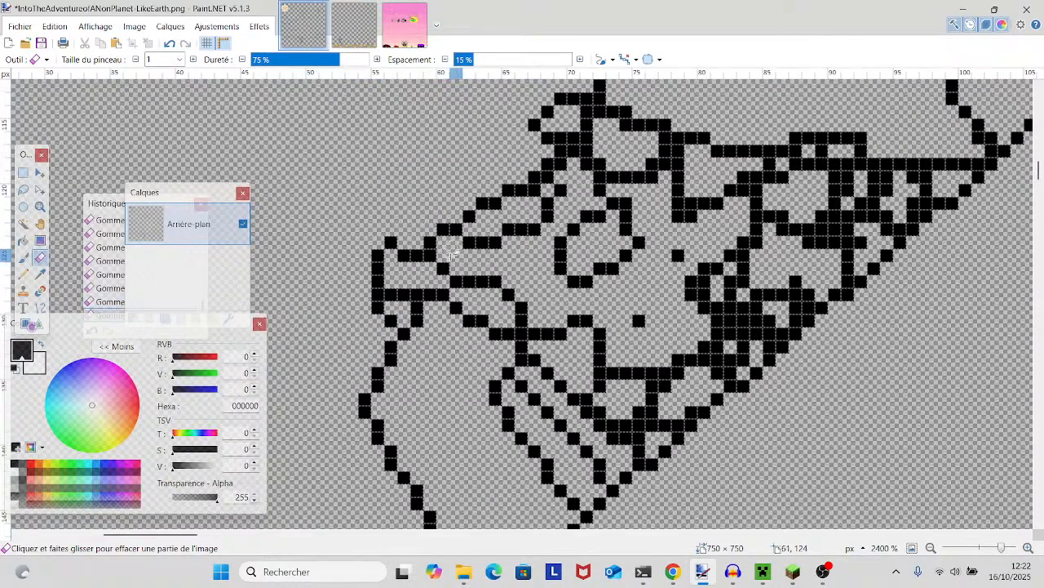
drag(436, 296, 410, 301)
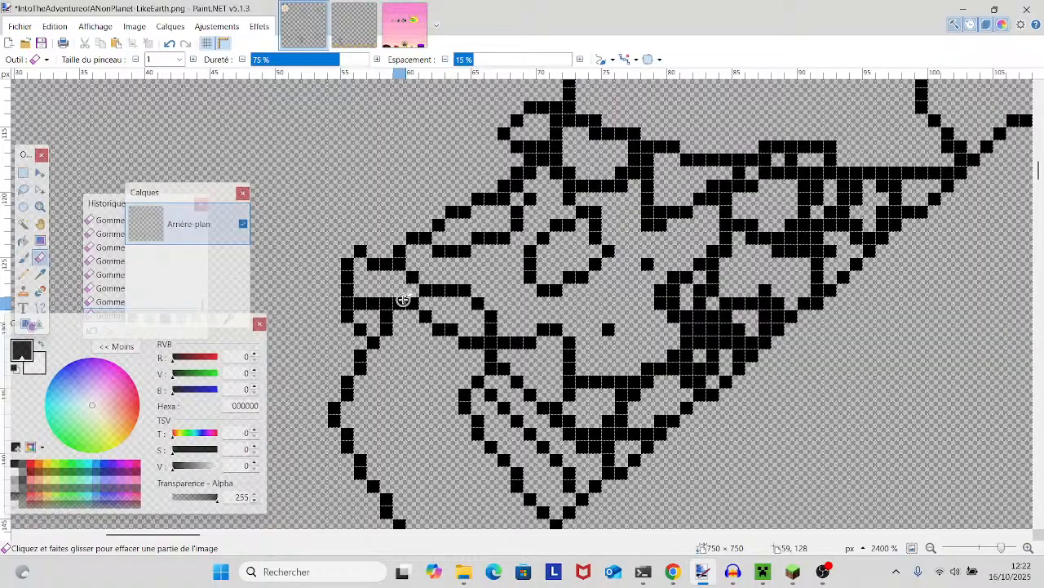
drag(760, 398, 703, 448)
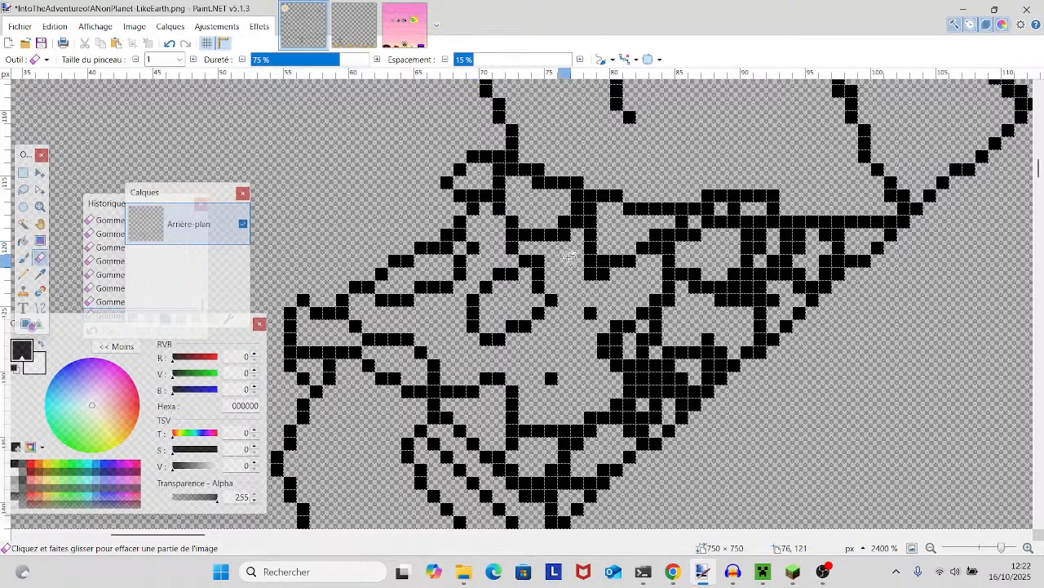
- Erase the bump on the bent arm's inner edge and thin its outer edge from the sleeve to the long diagonal
scroll(563, 254, up, 6)
drag(1002, 548, 990, 548)
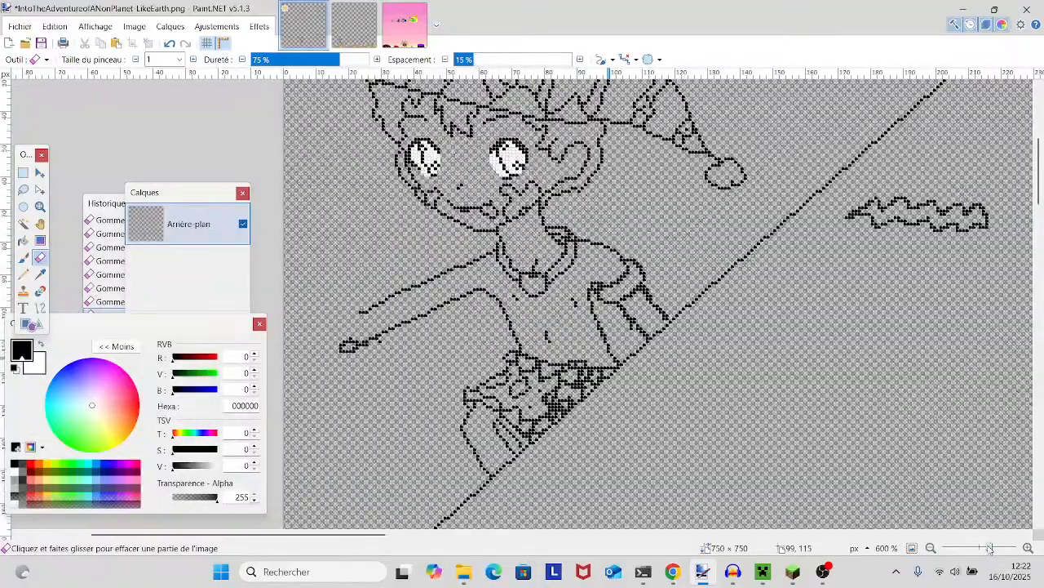
scroll(769, 394, right, 2)
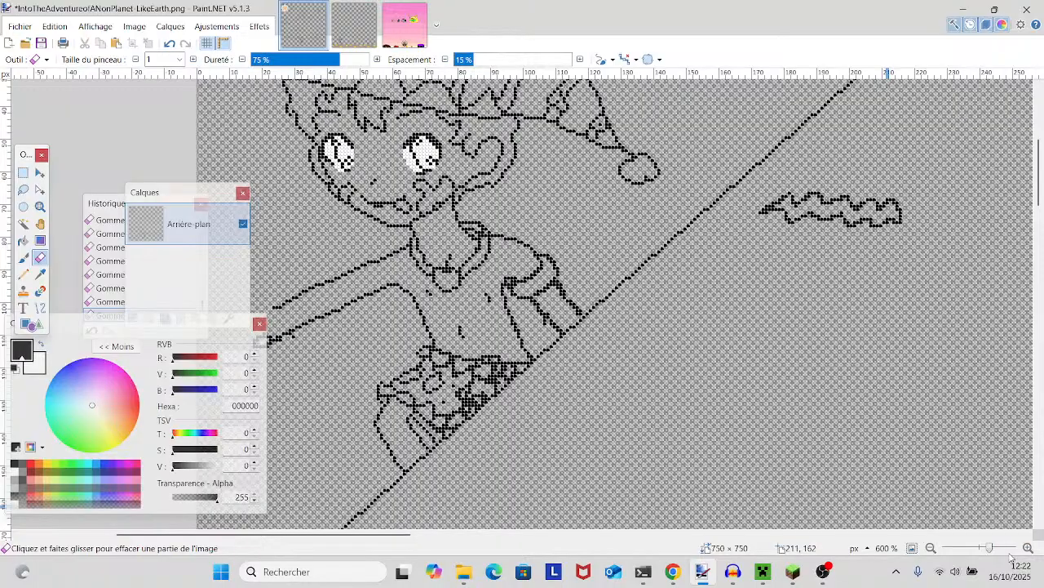
drag(997, 549, 1004, 549)
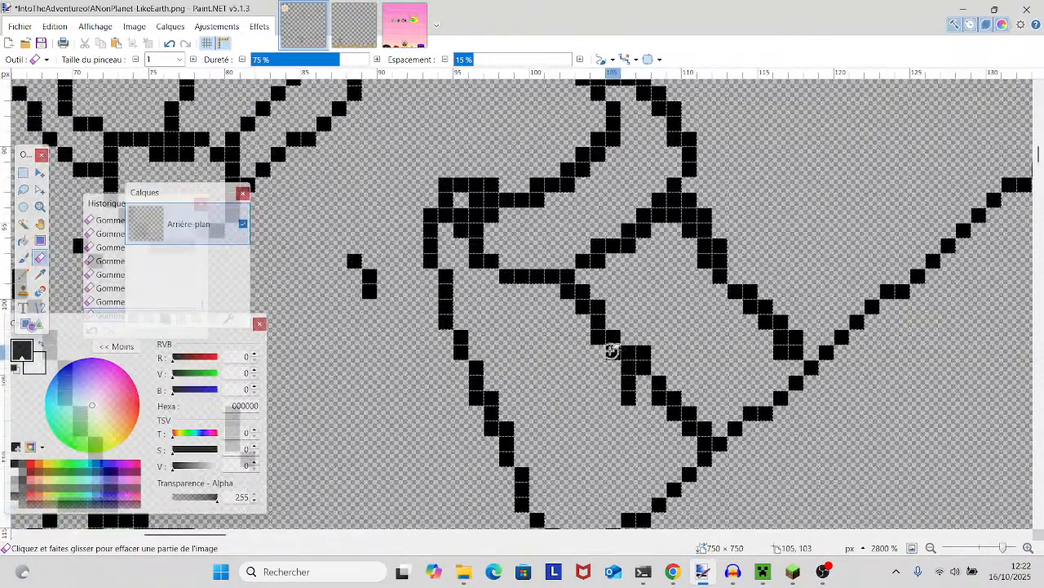
mouse_move(626, 375)
mouse_down()
mouse_move(627, 396)
mouse_move(644, 353)
mouse_up()
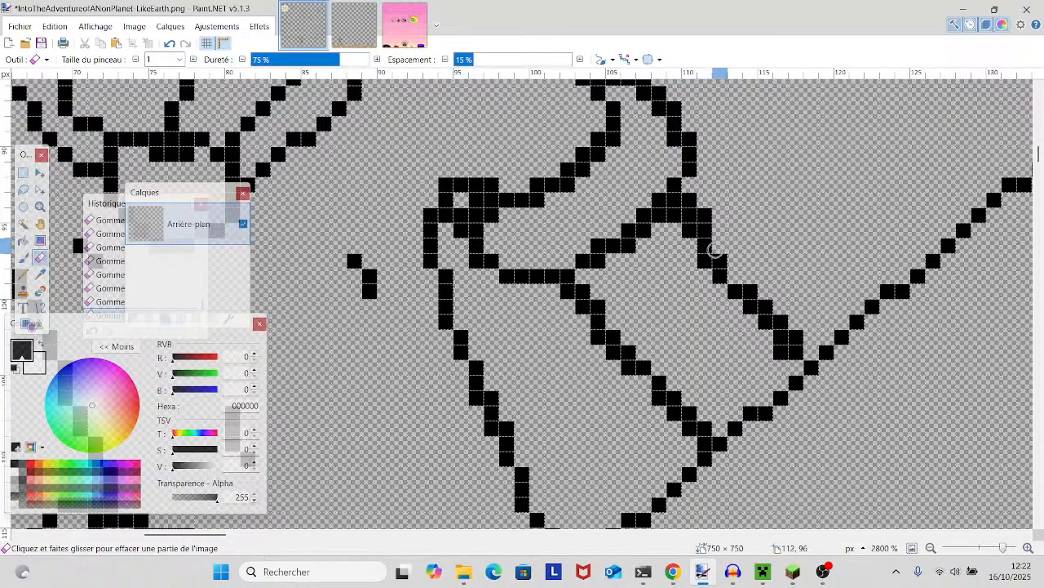
drag(707, 216, 690, 202)
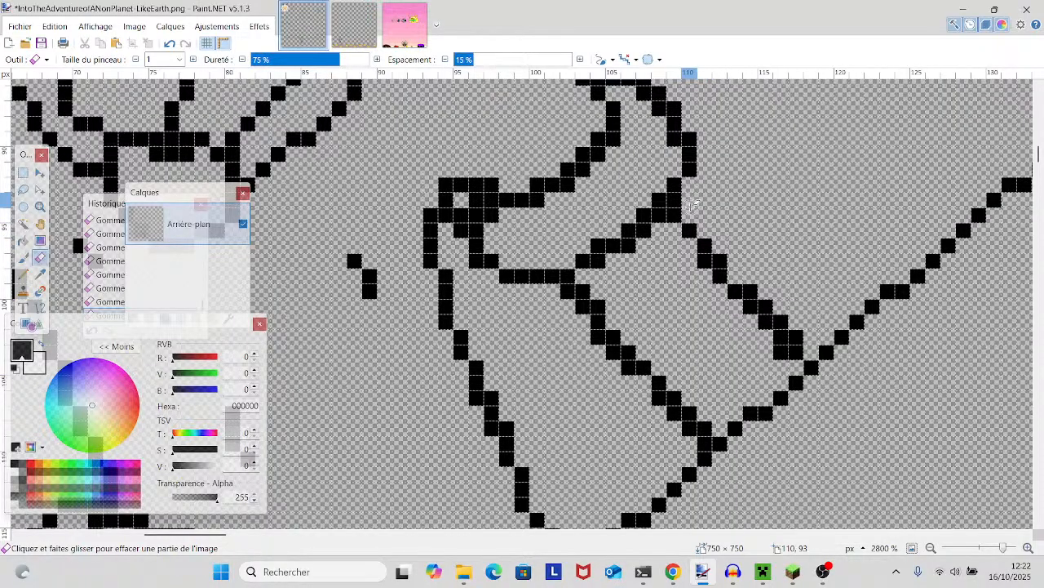
drag(783, 352, 783, 337)
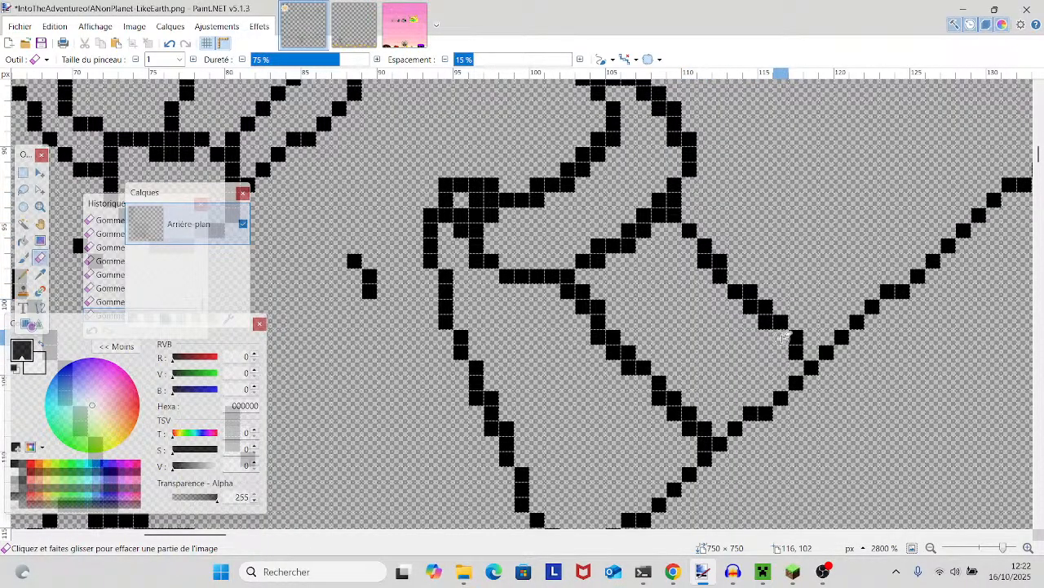
click(747, 291)
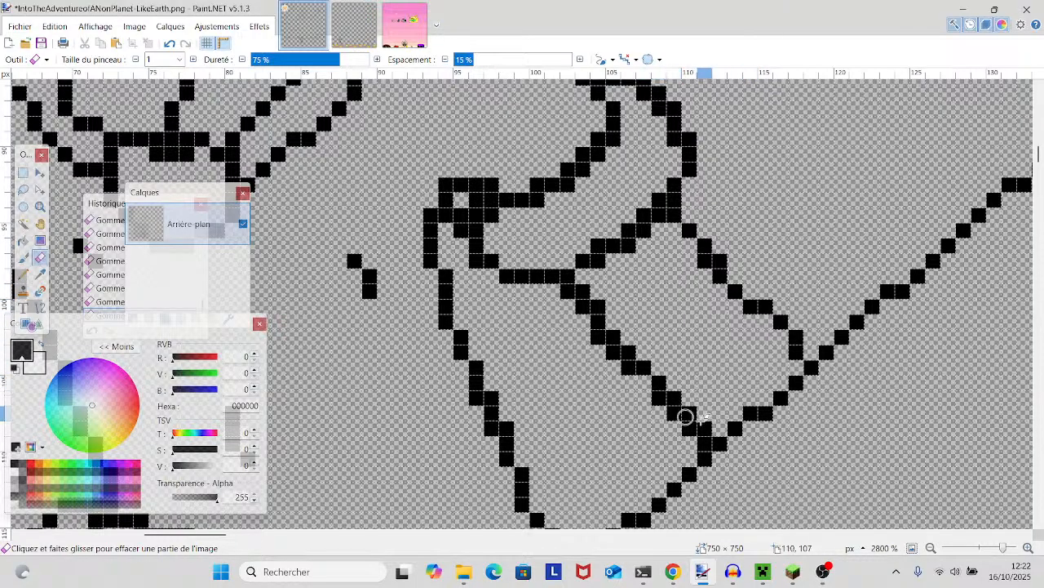
- Thin the bent arm's inner edge and the sleeve's opening line, undoing the erasure that broke the corner at the diagonal
click(658, 398)
click(689, 427)
click(706, 451)
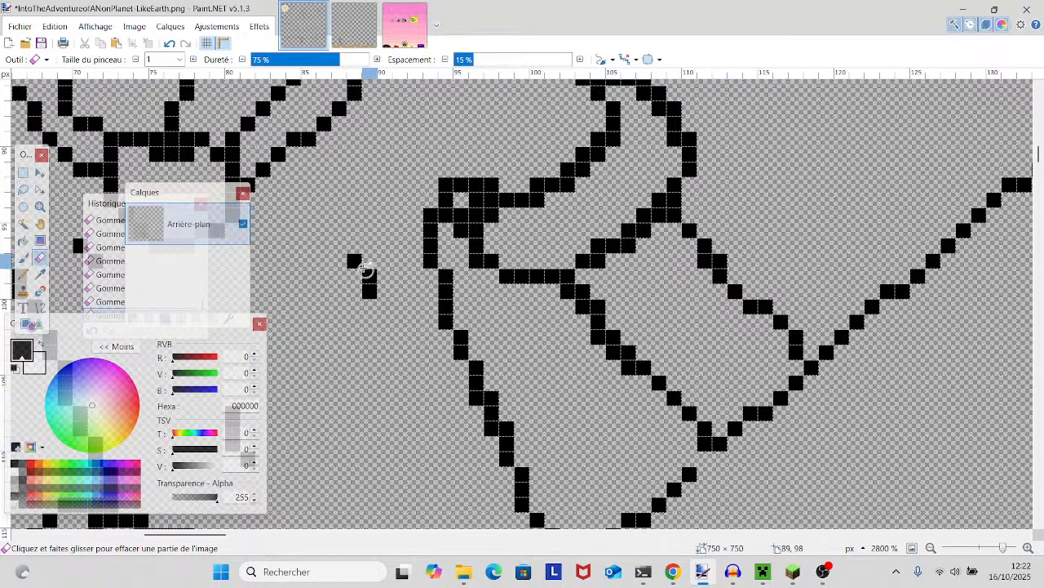
click(173, 44)
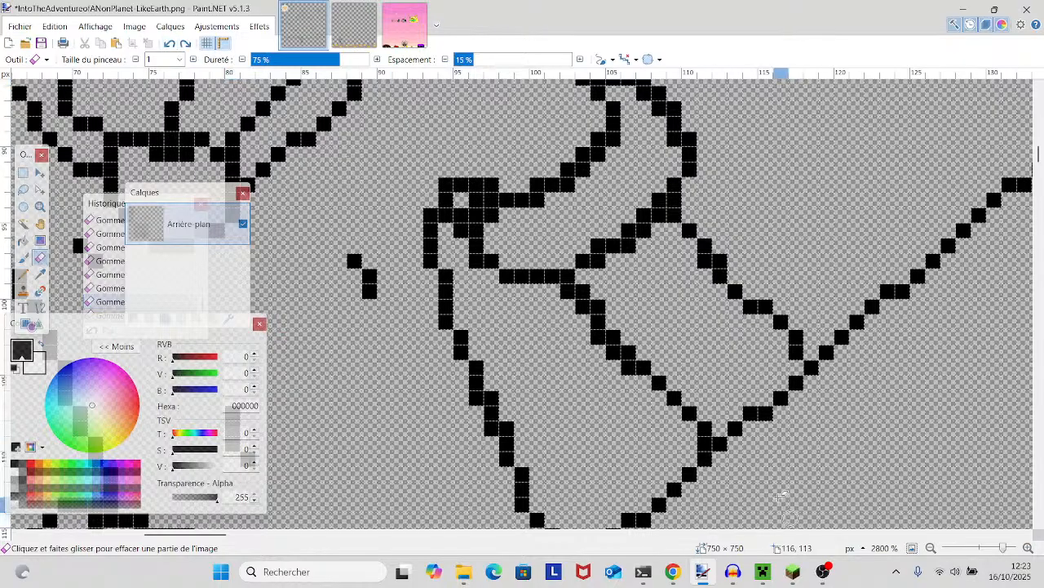
click(704, 443)
click(599, 337)
mouse_move(583, 306)
mouse_down()
mouse_move(598, 261)
mouse_move(661, 216)
mouse_up()
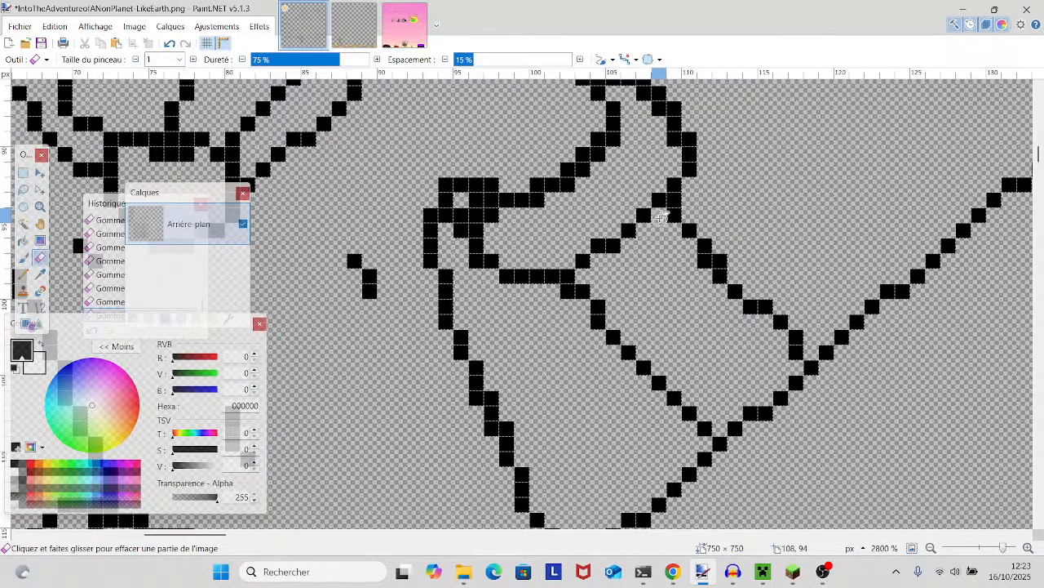
- Erase the surplus pixels at the sleeve's inner corner beside the torso
mouse_move(492, 212)
mouse_down()
mouse_move(477, 225)
mouse_move(477, 202)
mouse_up()
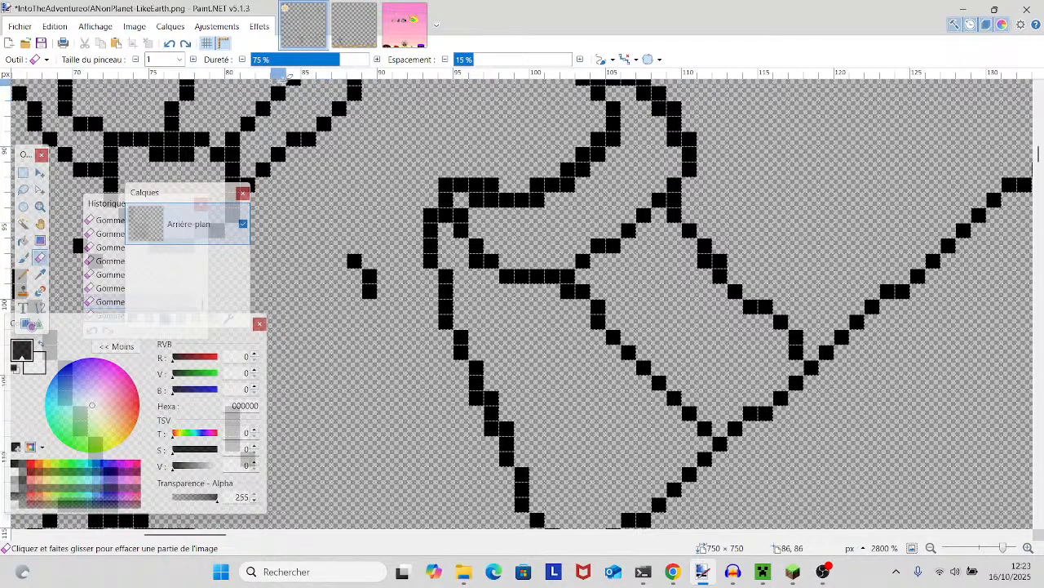
scroll(588, 267, up, 1)
scroll(587, 266, up, 1)
click(447, 316)
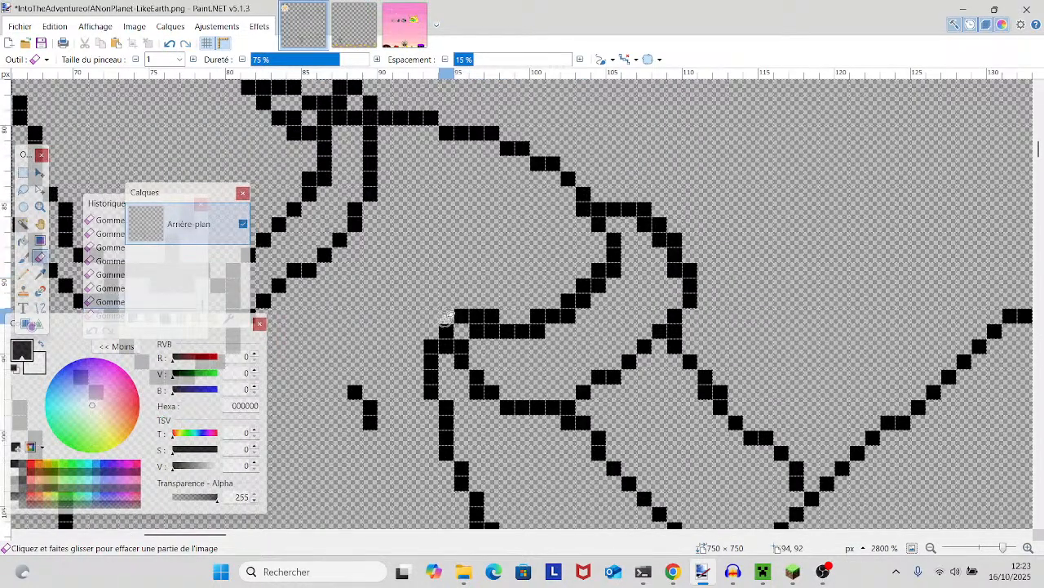
- Thin the sleeve's curved inner fold line by erasing its doubled pixels from the armpit up towards the shoulder
scroll(469, 347, down, 1)
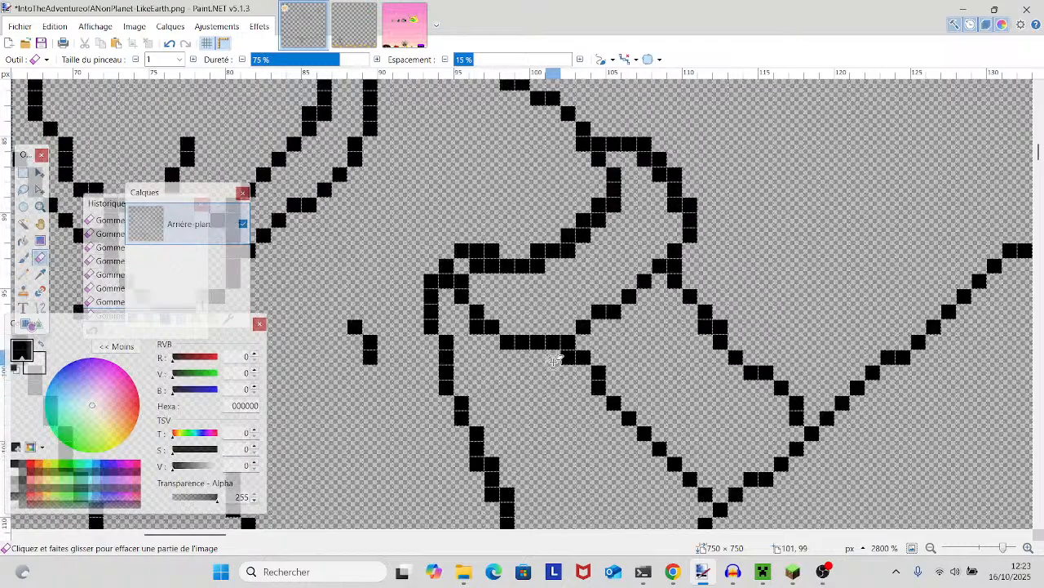
click(537, 265)
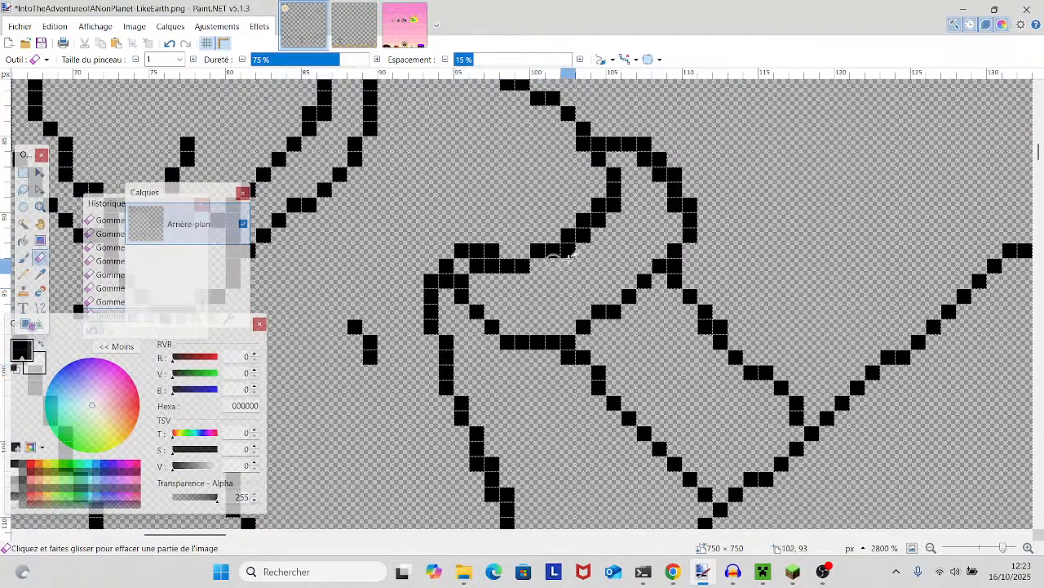
click(569, 250)
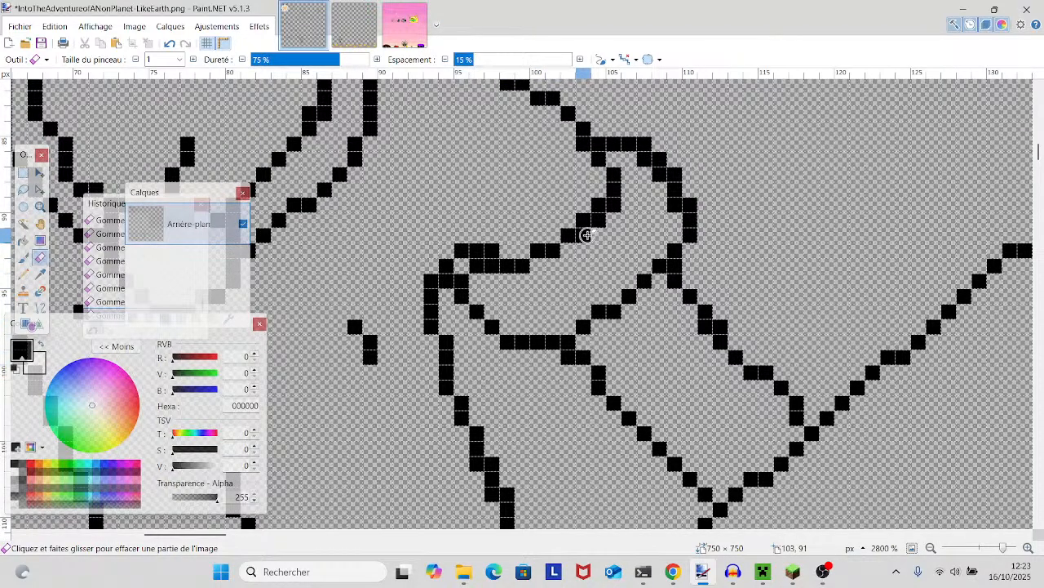
click(585, 236)
click(600, 221)
click(617, 206)
- Thin the sleeve's rounded outer edge and the stepped corner on the bent arm's outer edge
click(678, 180)
click(671, 168)
click(659, 157)
click(647, 143)
click(724, 325)
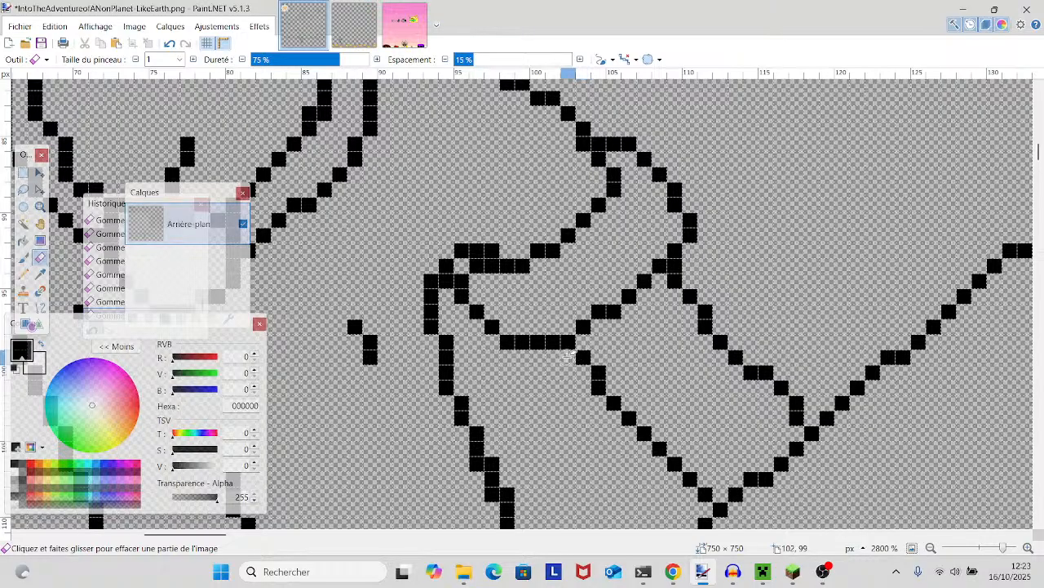
- Erase the surplus corner pixels of the two adjoining shapes in the shorts' pattern just below the waistline
mouse_move(814, 311)
mouse_down()
mouse_move(662, 242)
mouse_move(645, 114)
mouse_up()
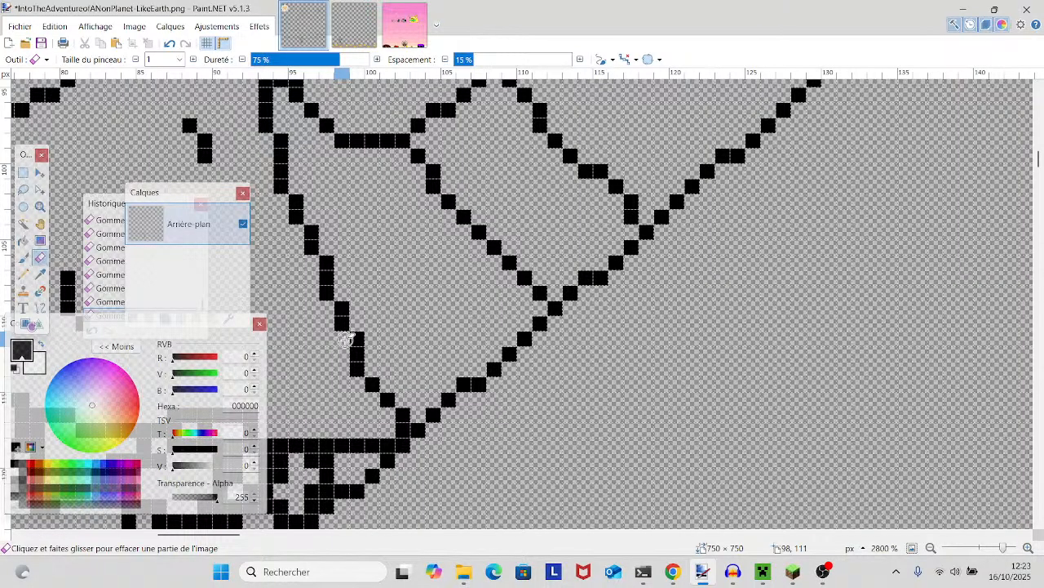
scroll(478, 367, left, 5)
scroll(734, 440, down, 2)
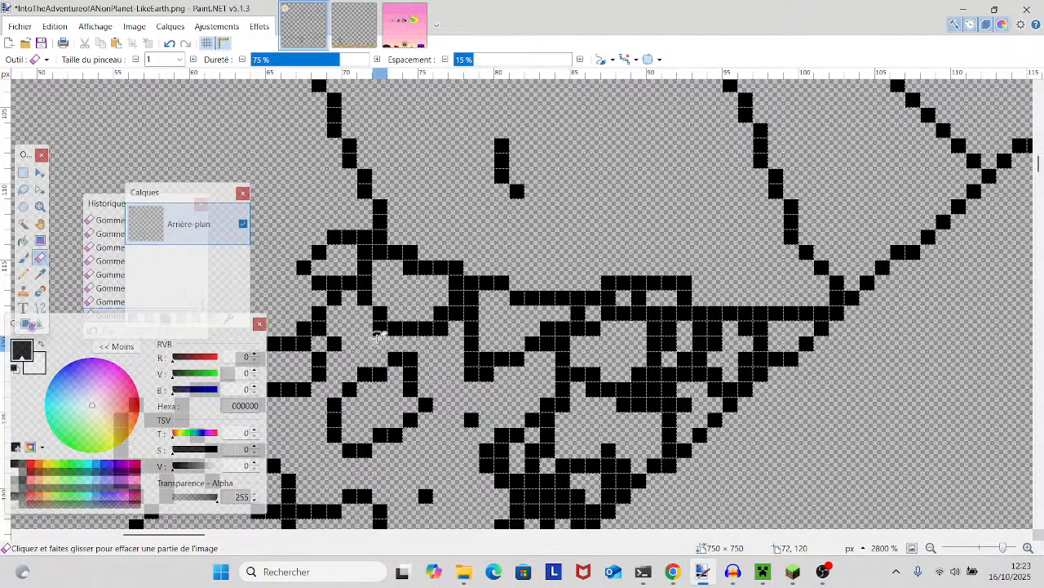
click(440, 328)
mouse_move(477, 390)
mouse_down()
mouse_move(487, 368)
mouse_move(468, 357)
mouse_move(477, 357)
mouse_up()
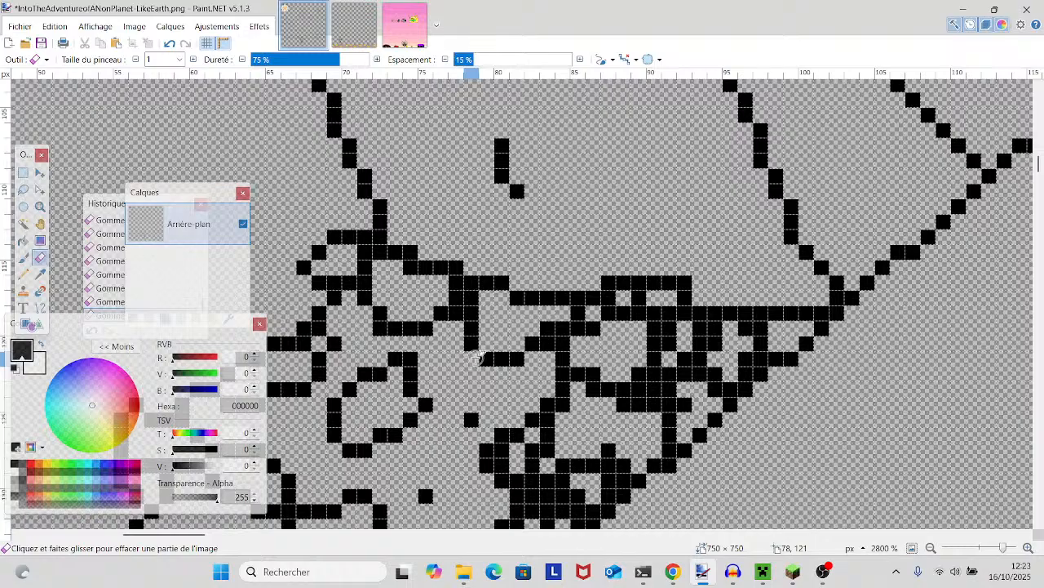
- Thin the zigzag line in the hat's rounded lobe, clearing its doubled lower bends and middle diagonal
scroll(474, 360, up, 2)
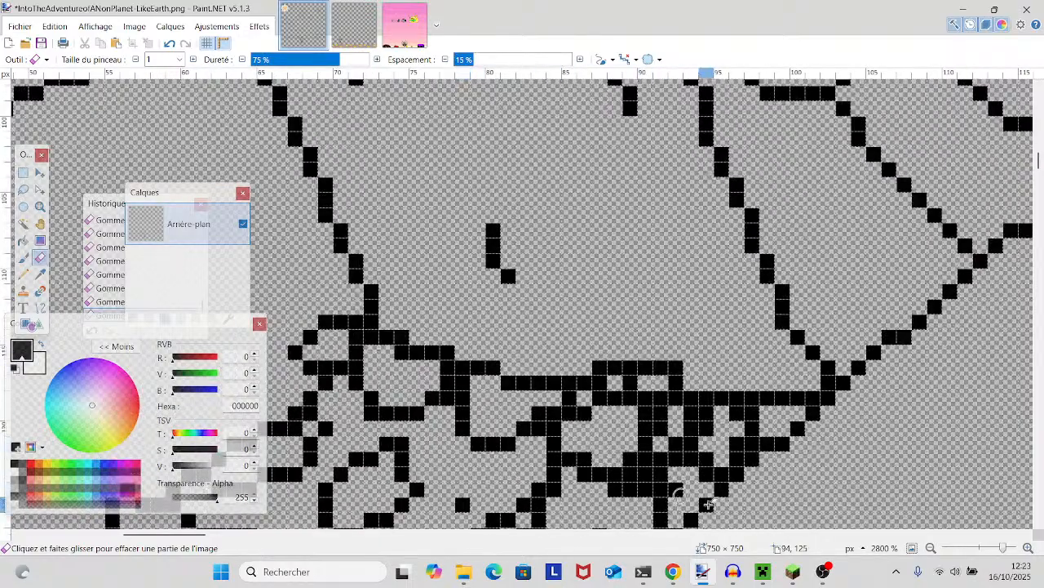
mouse_move(1002, 548)
mouse_down()
mouse_move(975, 548)
mouse_move(989, 550)
mouse_up()
mouse_move(898, 457)
mouse_down()
mouse_move(956, 501)
mouse_move(911, 537)
mouse_up()
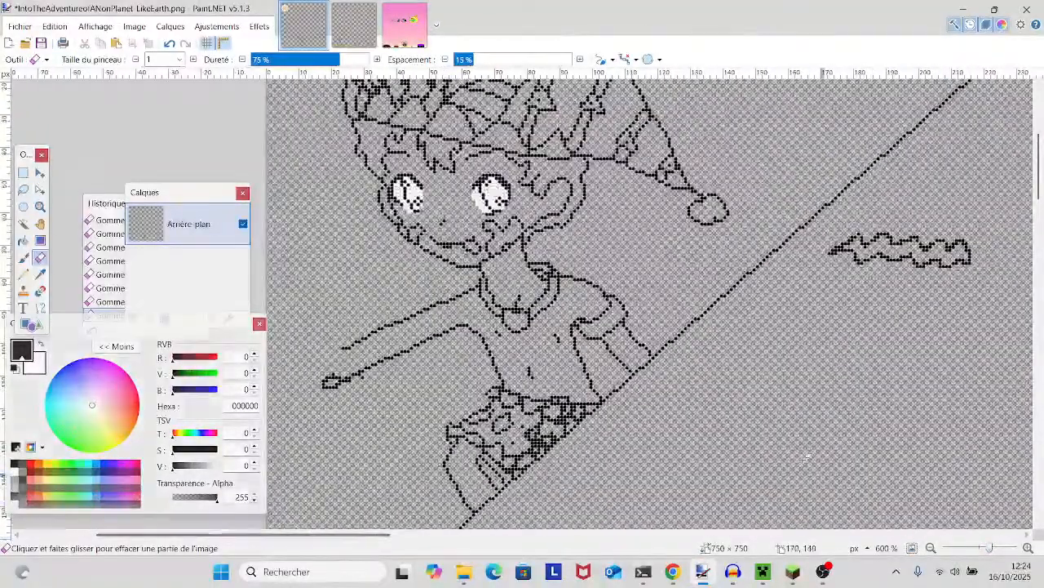
scroll(808, 456, up, 3)
scroll(798, 454, up, 2)
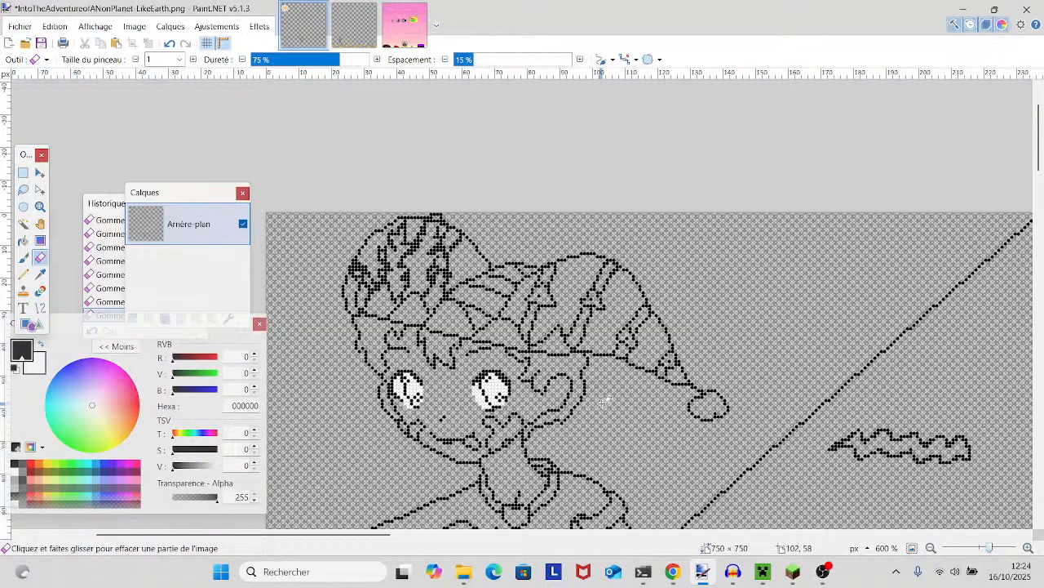
scroll(767, 449, left, 5)
scroll(751, 445, up, 2)
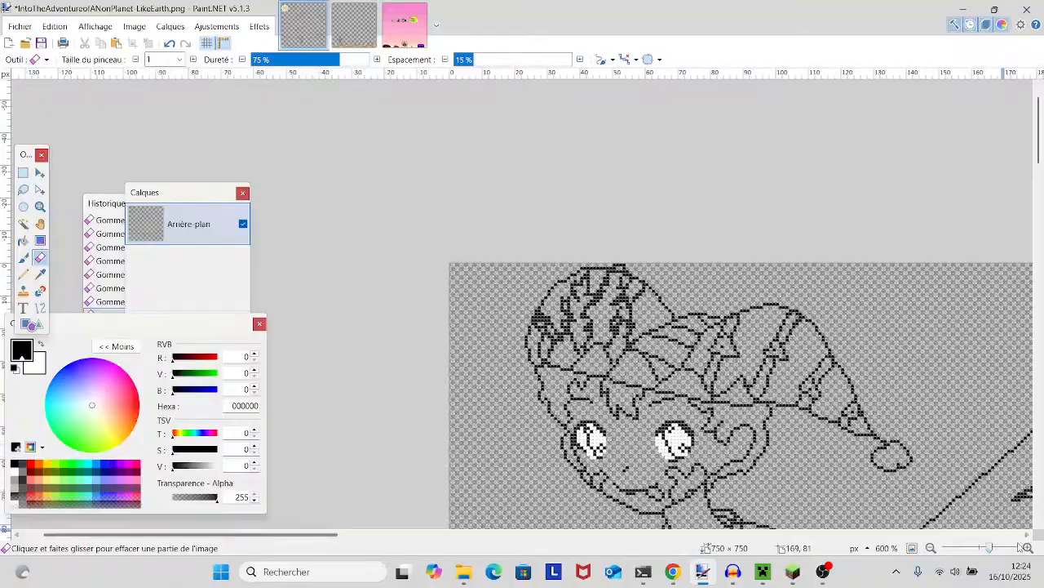
drag(988, 549, 992, 550)
scroll(847, 478, right, 2)
scroll(847, 477, down, 2)
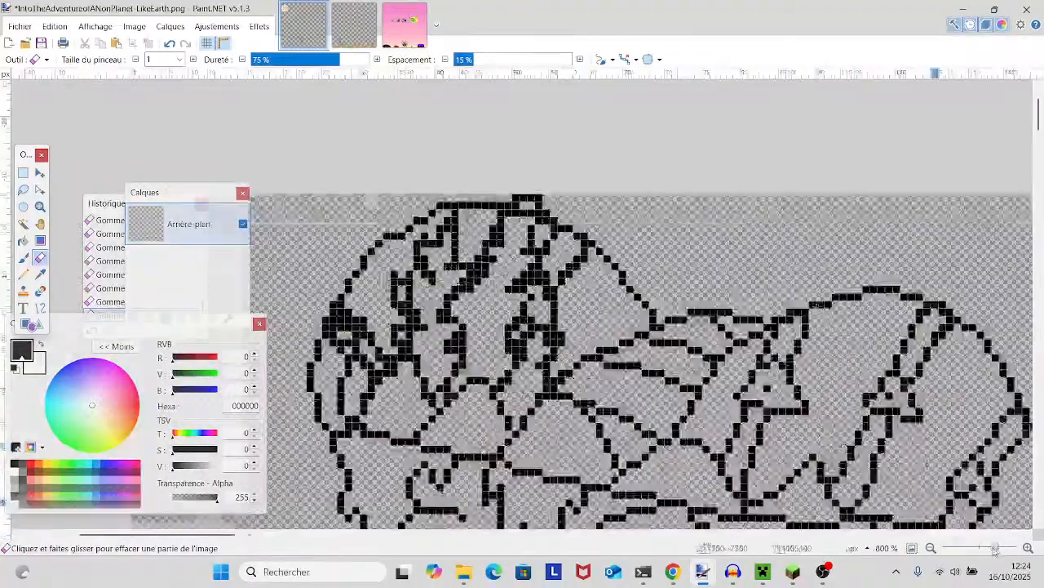
drag(994, 548, 1005, 548)
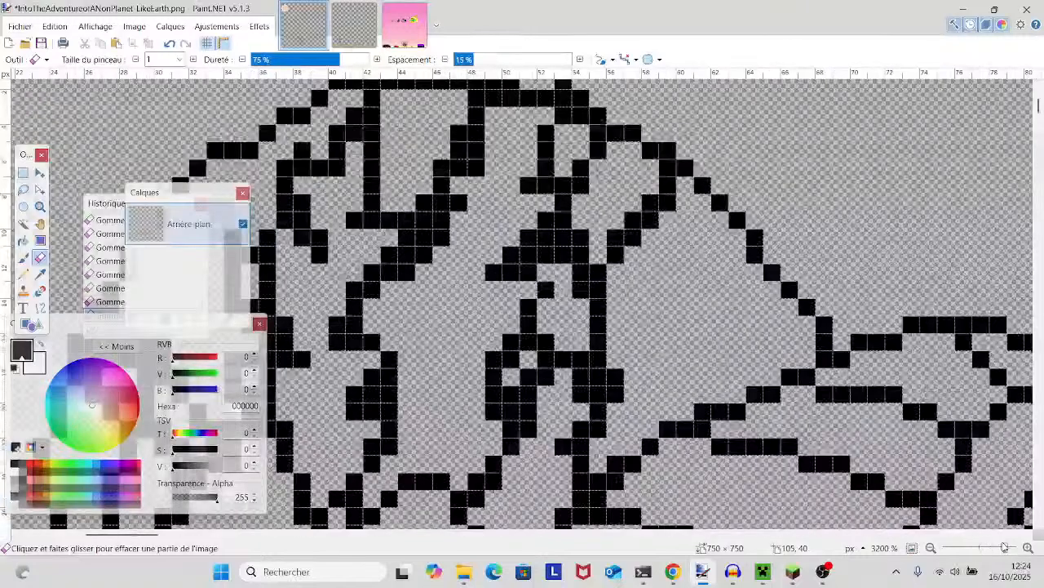
mouse_move(385, 403)
mouse_down()
mouse_move(375, 400)
mouse_move(385, 388)
mouse_up()
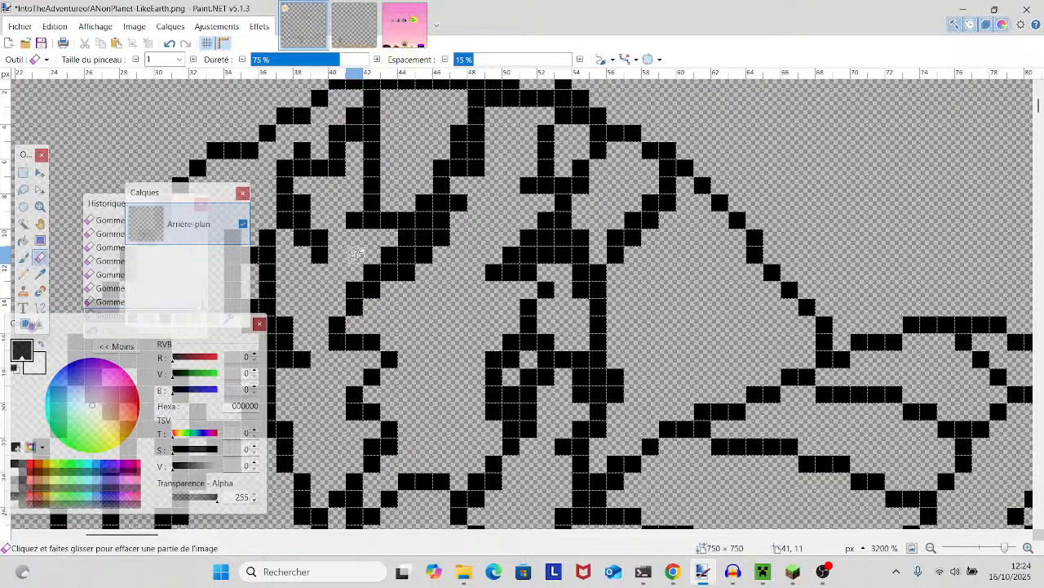
mouse_move(351, 261)
mouse_down()
mouse_move(370, 294)
mouse_move(415, 272)
mouse_up()
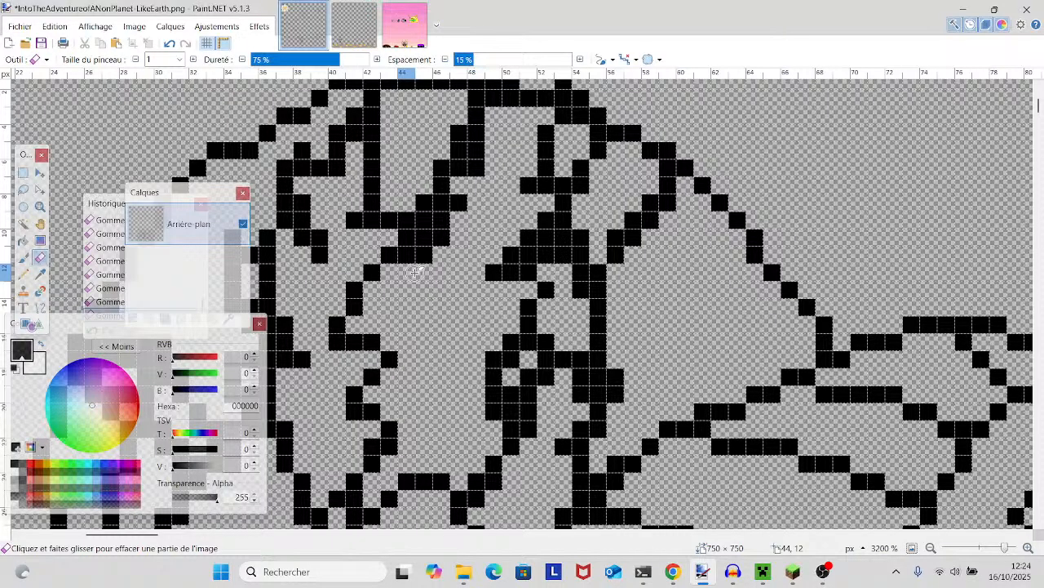
drag(424, 253, 458, 204)
click(426, 220)
- Thin the upper end of the lobe's zigzag line and erase the doubled pixels beneath the hat's crown
scroll(482, 360, up, 2)
click(436, 298)
mouse_move(437, 299)
mouse_down()
mouse_move(481, 294)
mouse_move(479, 281)
mouse_up()
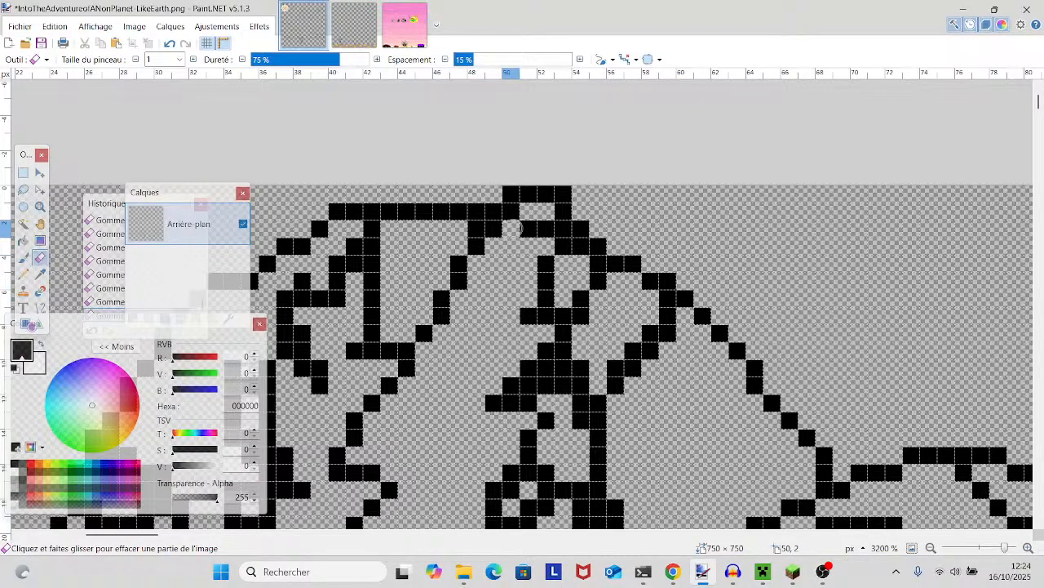
mouse_move(506, 227)
mouse_down()
mouse_move(545, 228)
mouse_move(509, 198)
mouse_move(510, 211)
mouse_up()
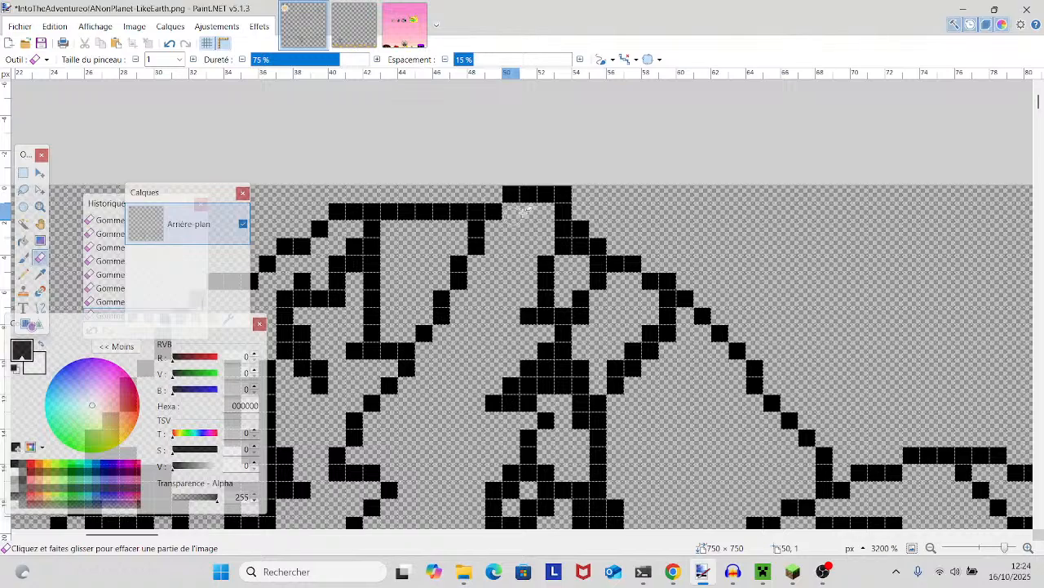
- Examine the hat's pattern, the hairline and the eyes for lines that are still too thick
scroll(571, 196, down, 10)
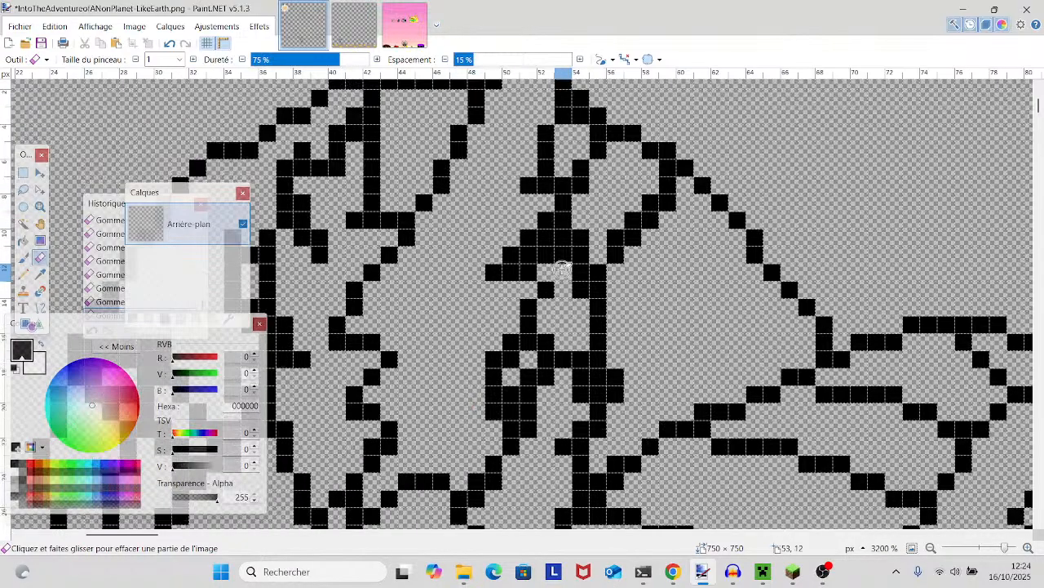
scroll(563, 267, down, 3)
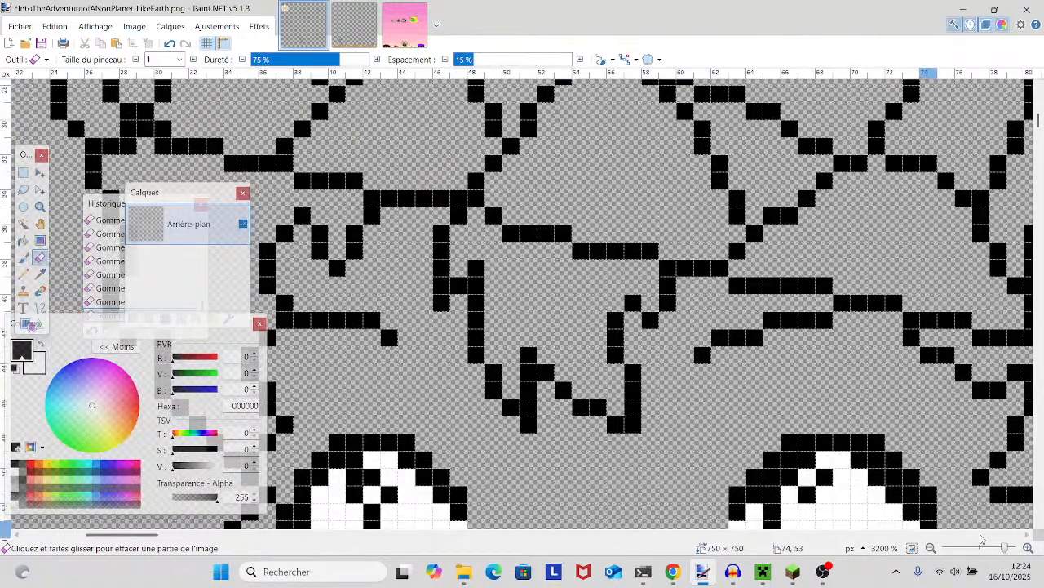
drag(1007, 548, 996, 550)
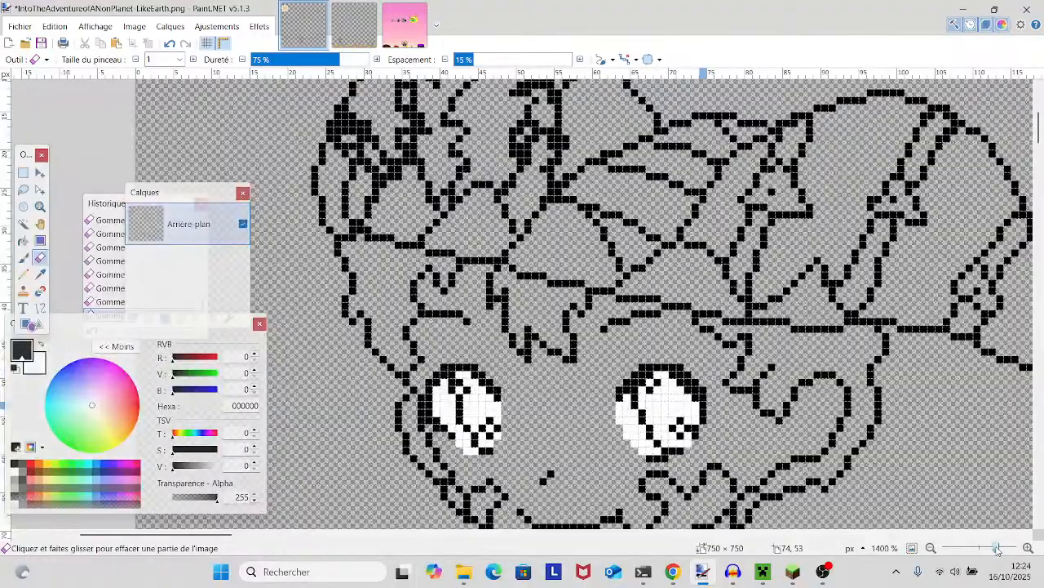
scroll(947, 496, up, 5)
drag(997, 548, 1003, 547)
scroll(571, 372, down, 6)
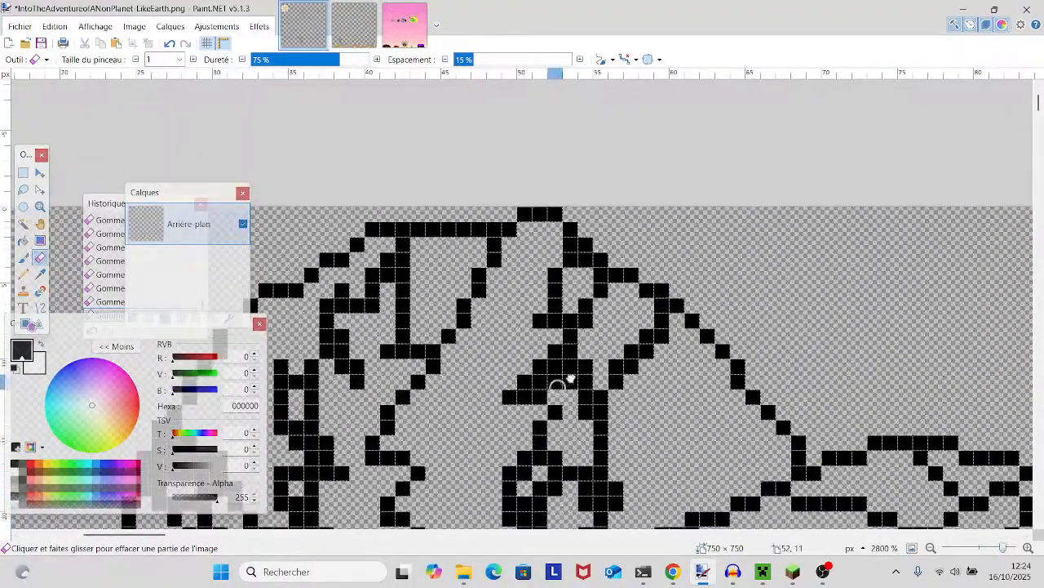
scroll(610, 359, down, 3)
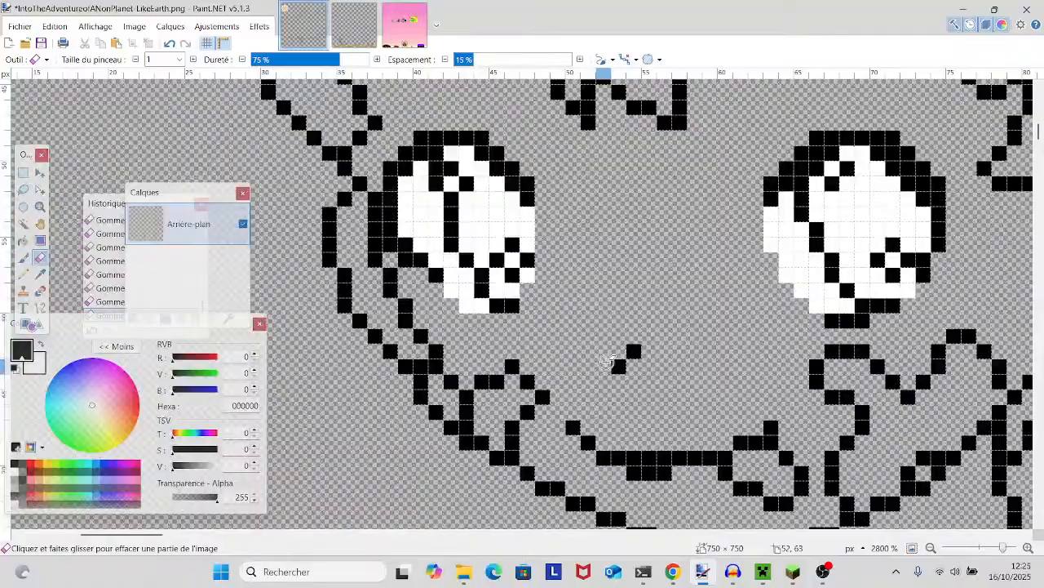
- Erase the doubled column, the stub and the surplus pixels along the upper part of the lobe's outer zigzag line
scroll(609, 359, up, 7)
scroll(608, 363, left, 3)
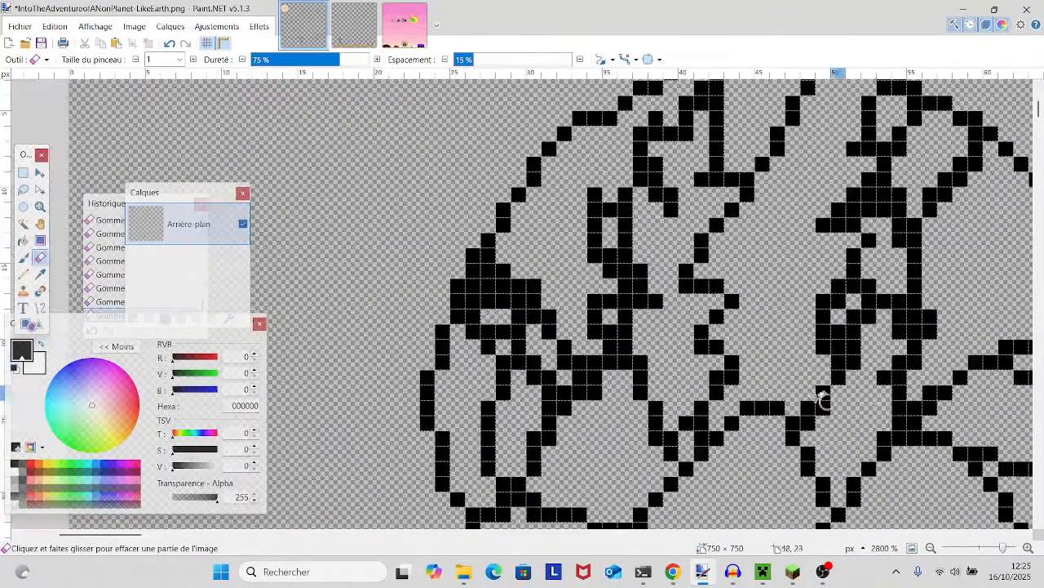
scroll(669, 374, down, 2)
scroll(671, 373, up, 2)
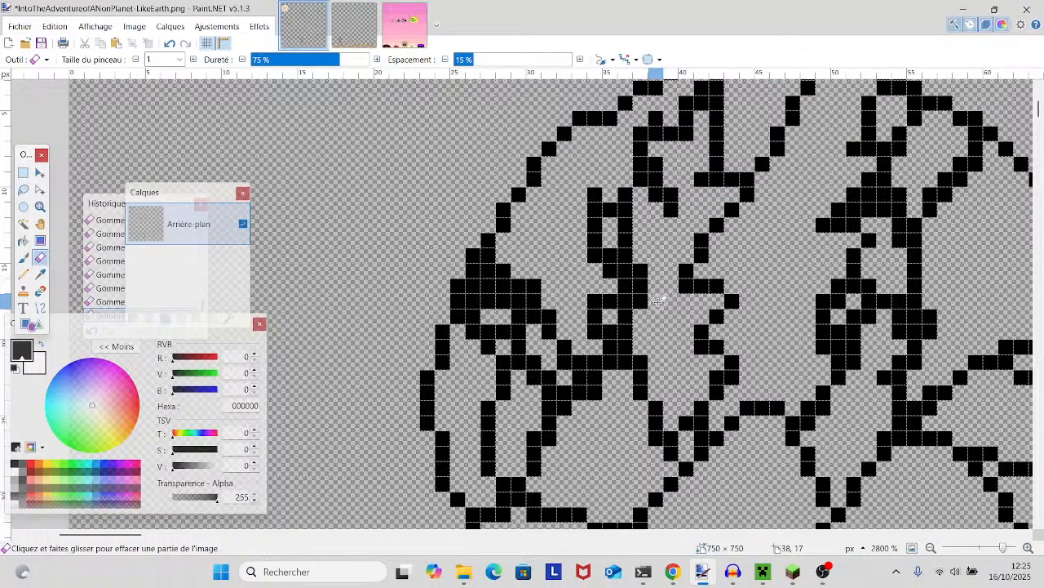
scroll(660, 302, up, 1)
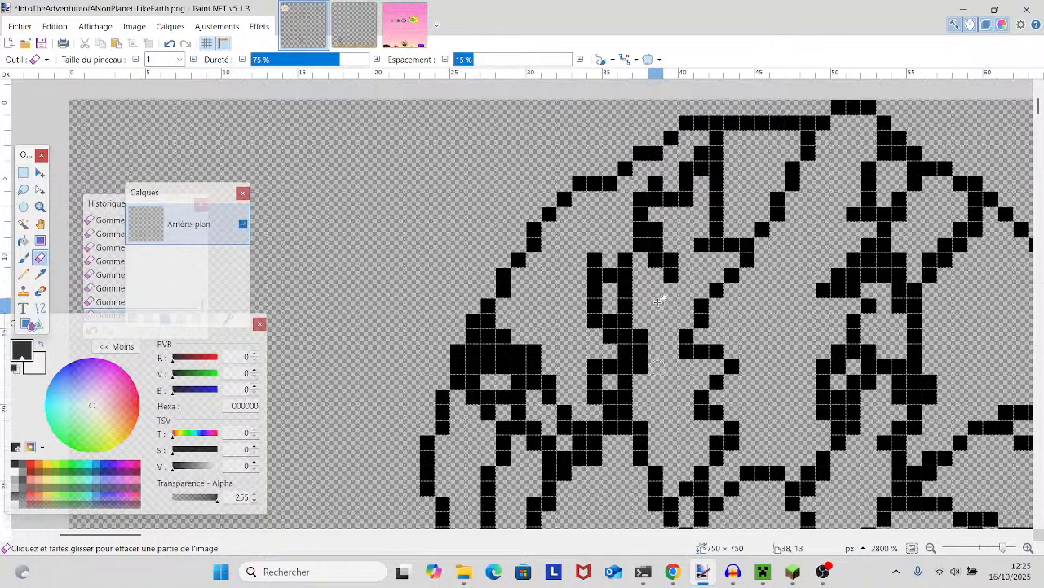
drag(618, 315, 625, 292)
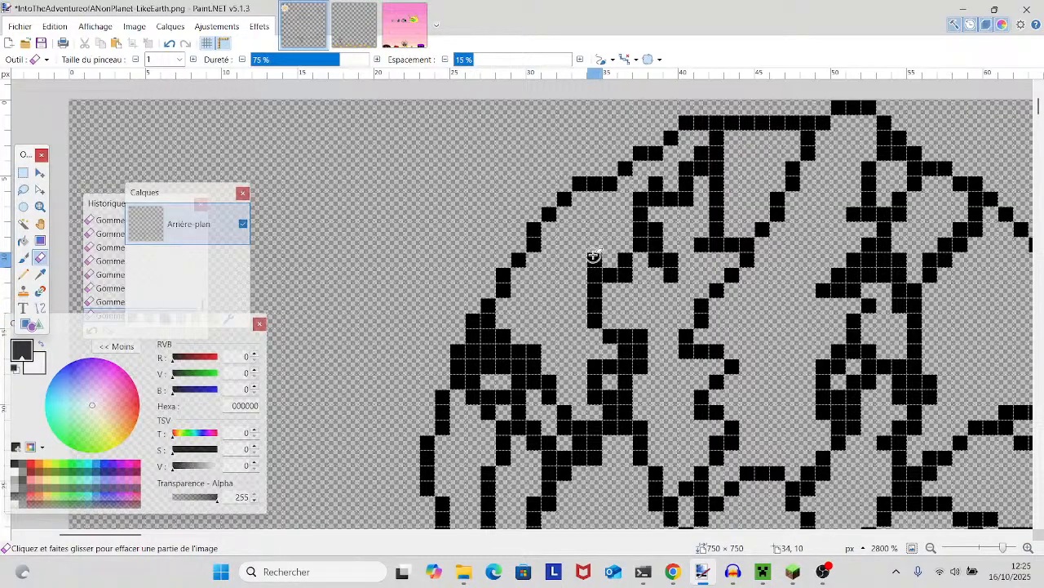
click(627, 277)
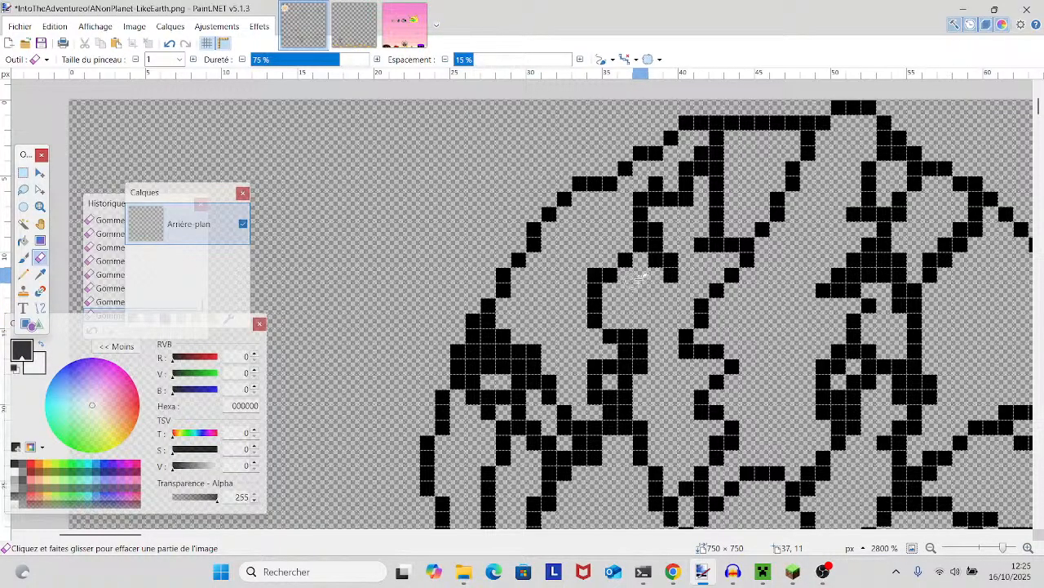
click(669, 264)
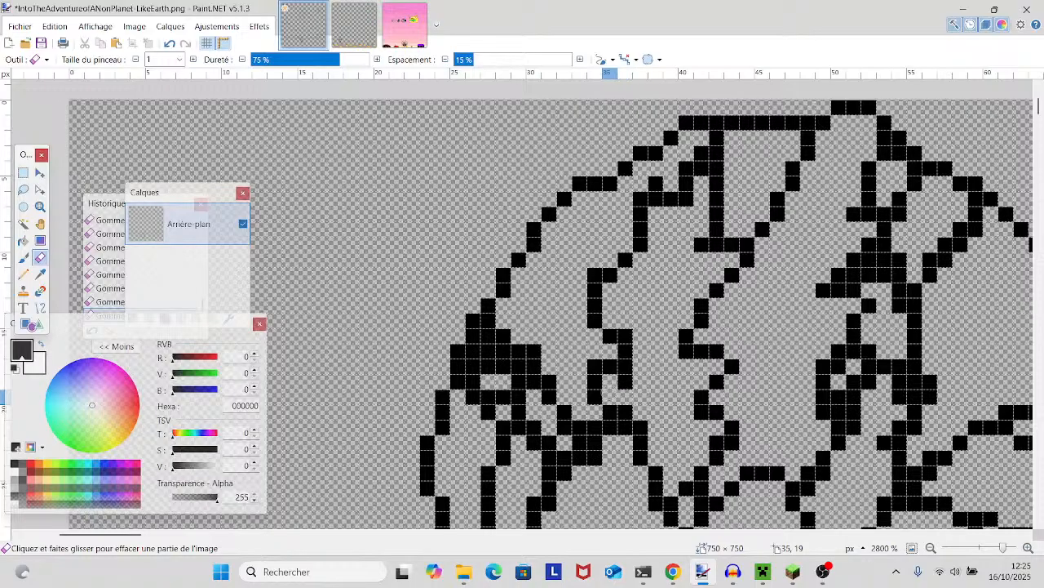
- Thin the lower part of the lobe's outer zigzag line and smooth its corners down to the joining curve
click(626, 368)
scroll(633, 367, down, 3)
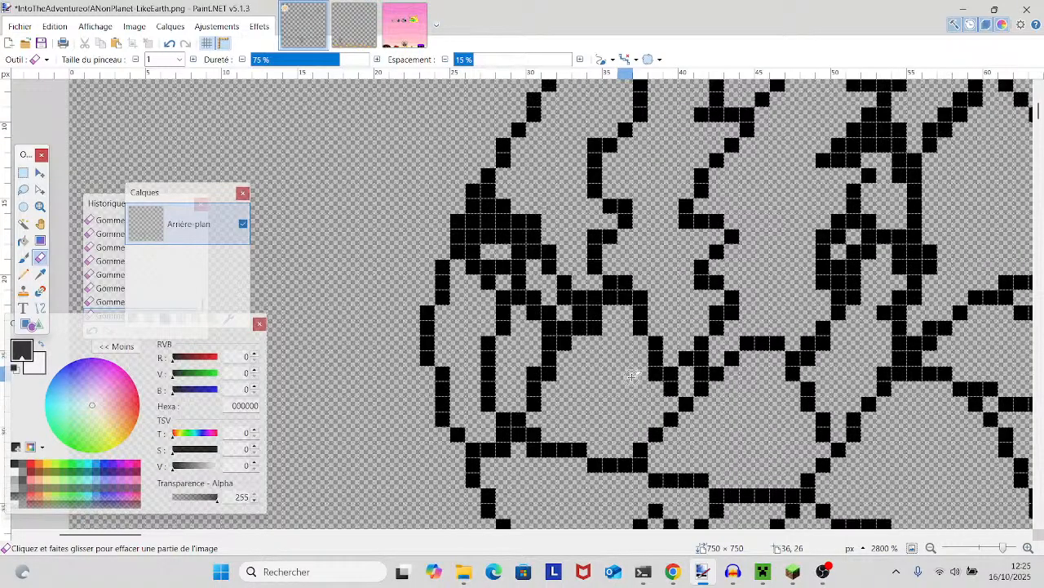
click(626, 281)
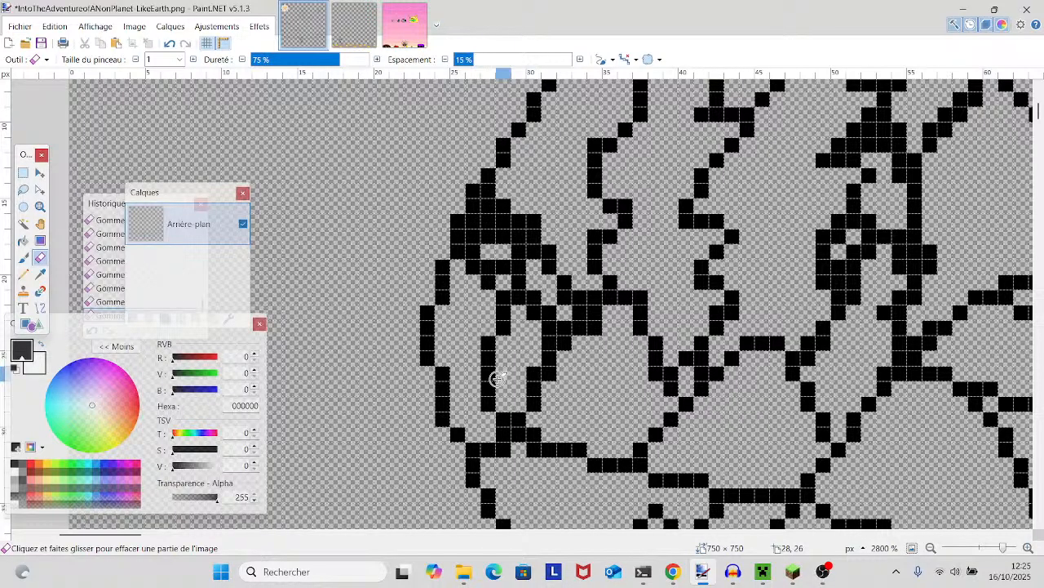
click(641, 298)
scroll(645, 340, up, 1)
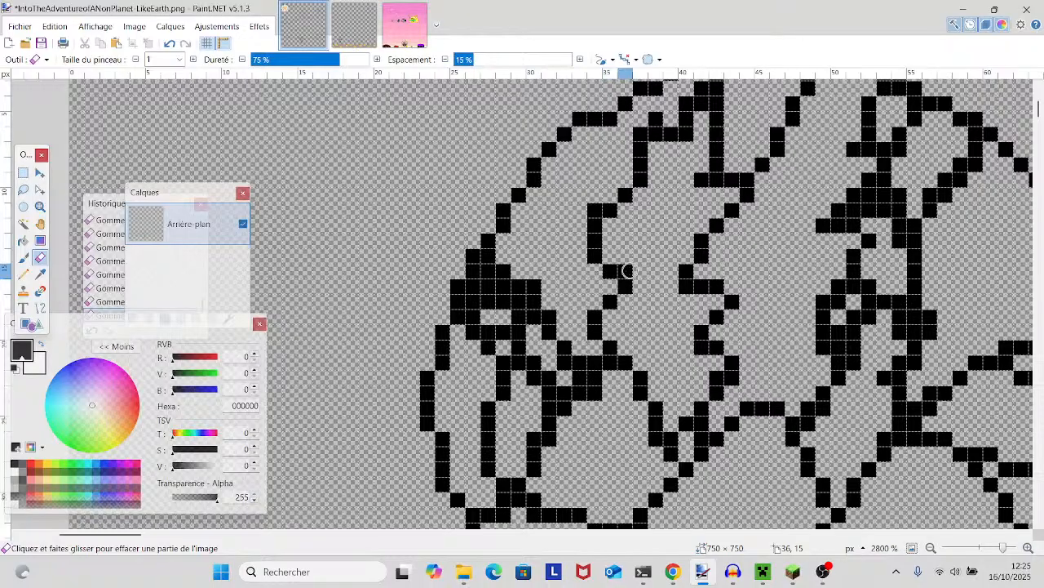
click(595, 211)
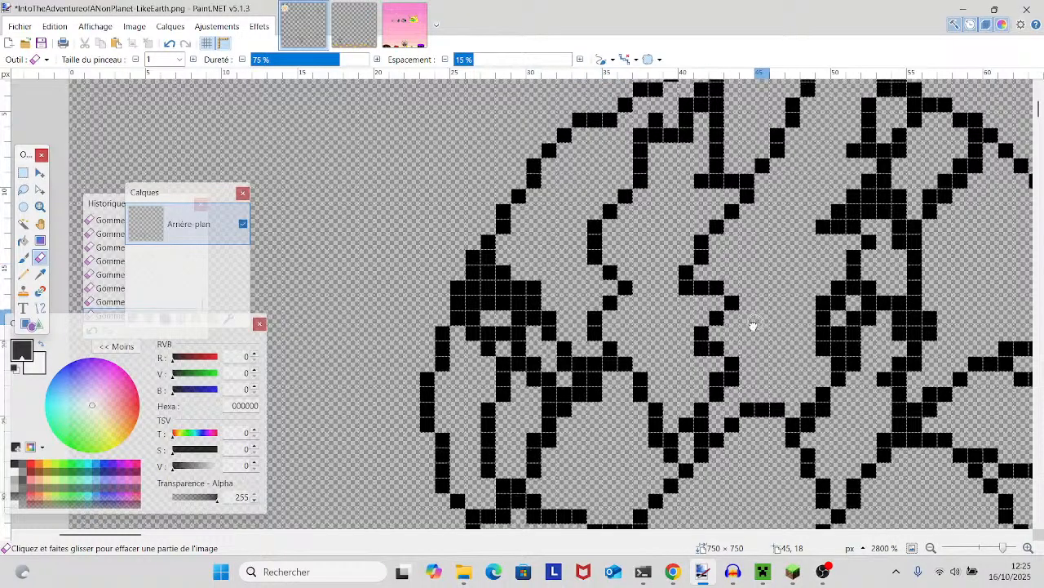
- Erase the stub at the foot of the lobe's short vertical line and thin the small notch beside it
drag(756, 324, 516, 451)
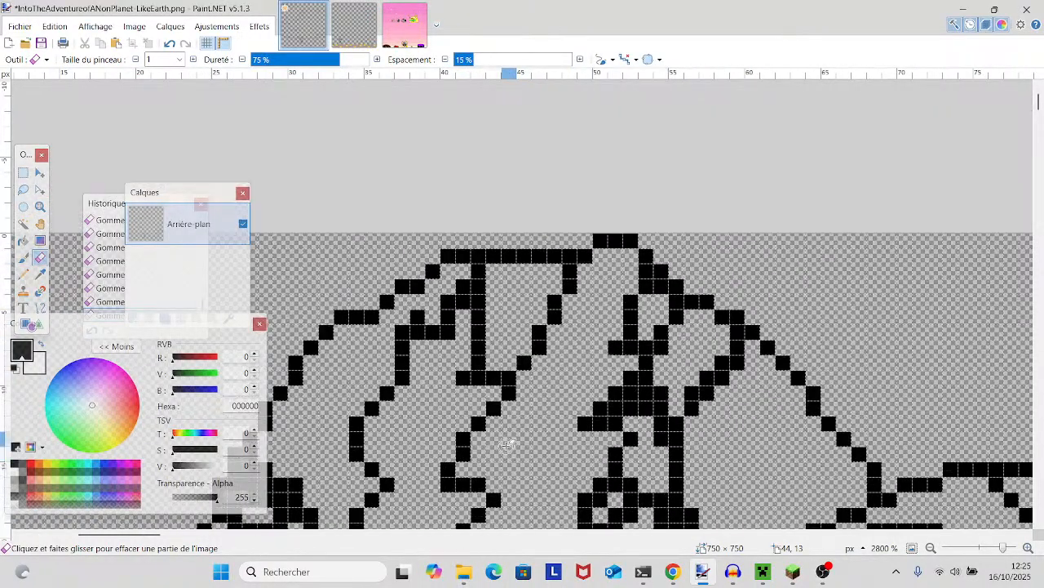
mouse_move(475, 313)
mouse_down()
mouse_move(459, 313)
mouse_move(438, 269)
mouse_up()
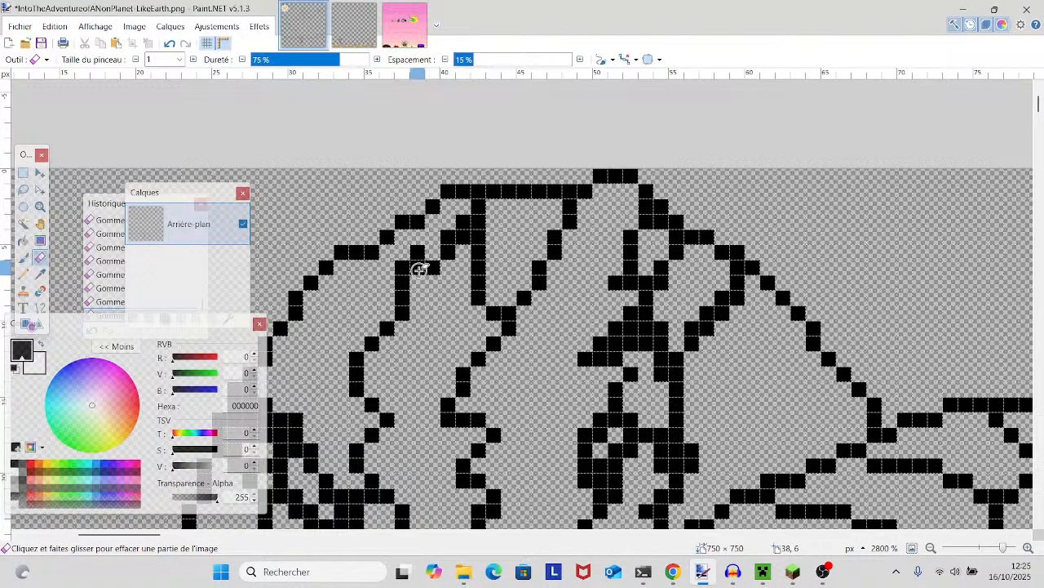
scroll(424, 383, down, 3)
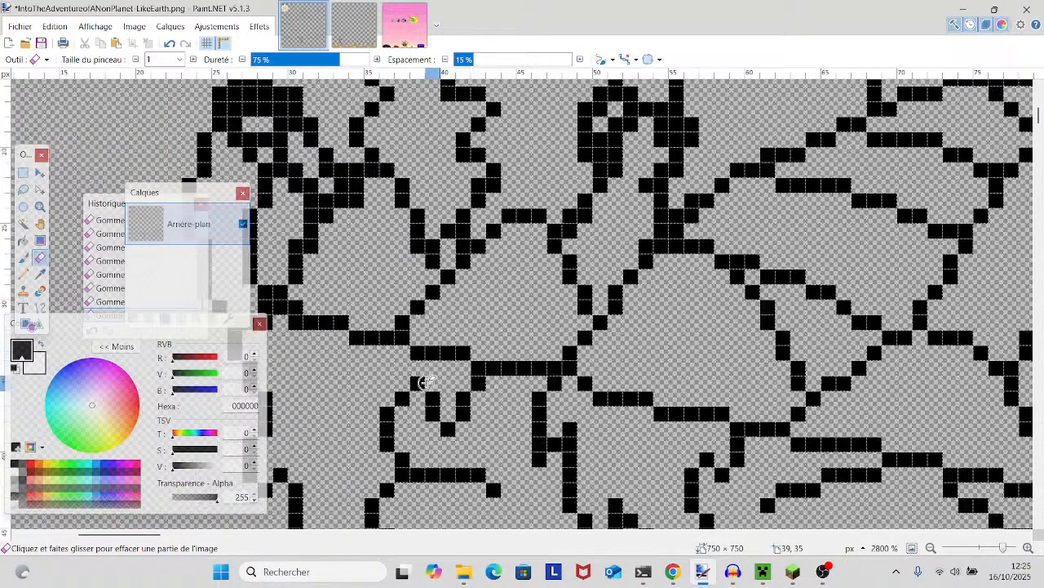
- Examine the hat lobe, hairline, eyes and jaw for line pixels that still need cleaning
scroll(425, 382, down, 6)
scroll(425, 383, up, 2)
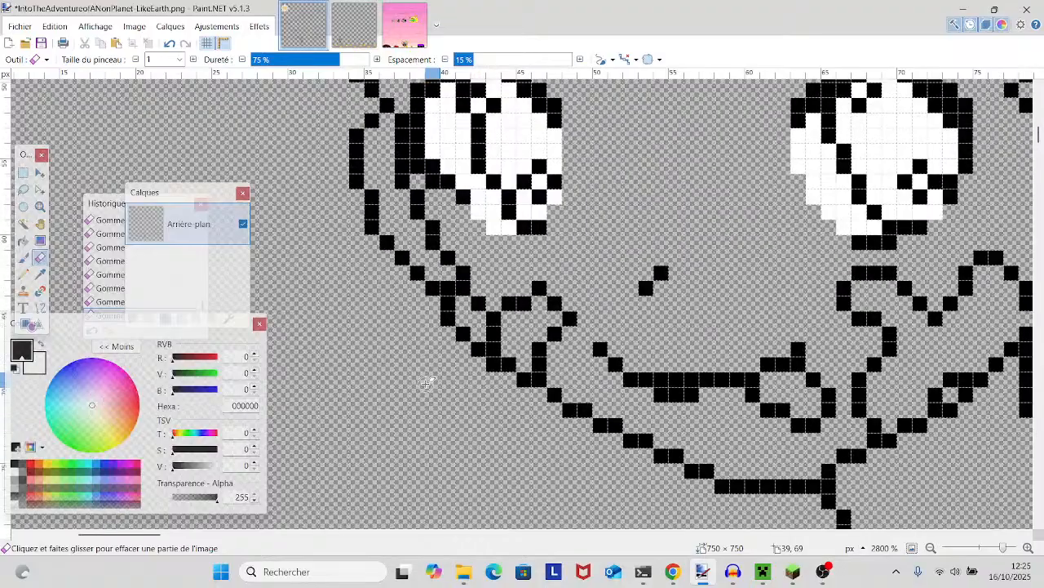
scroll(425, 383, up, 6)
scroll(425, 383, down, 3)
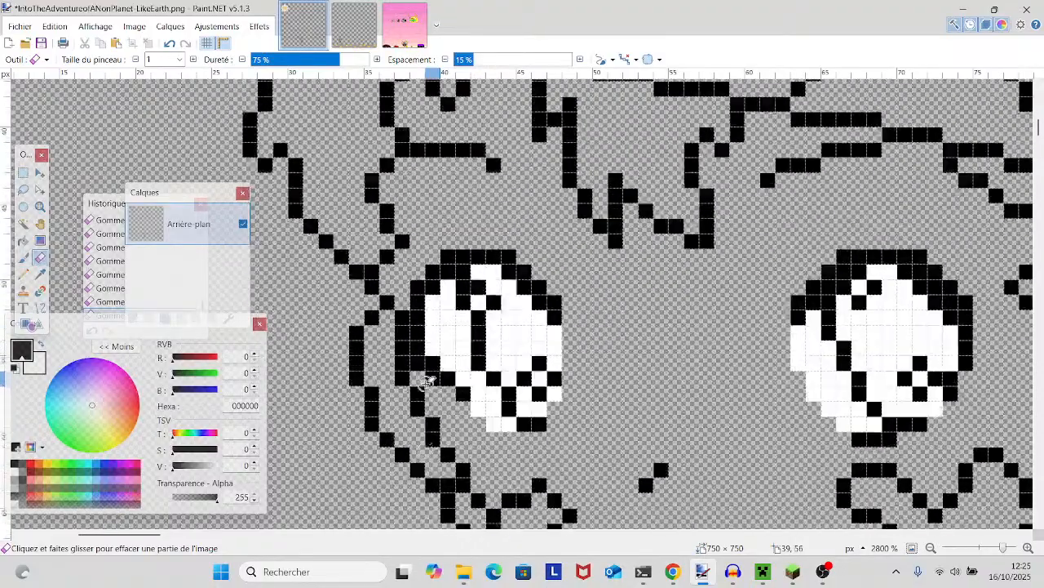
scroll(425, 382, up, 1)
scroll(415, 391, up, 4)
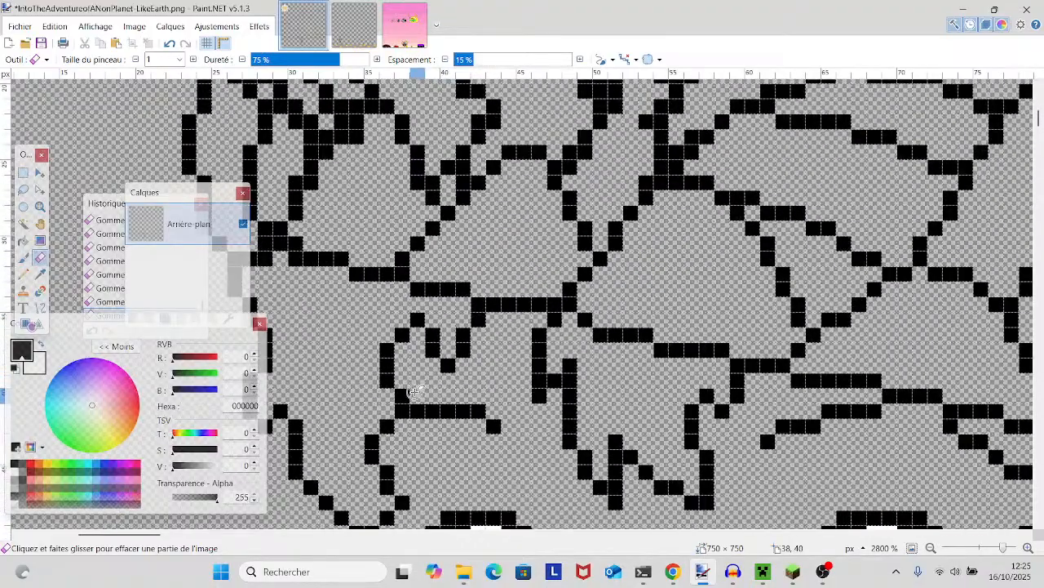
scroll(408, 388, down, 7)
scroll(402, 387, up, 3)
scroll(402, 387, down, 2)
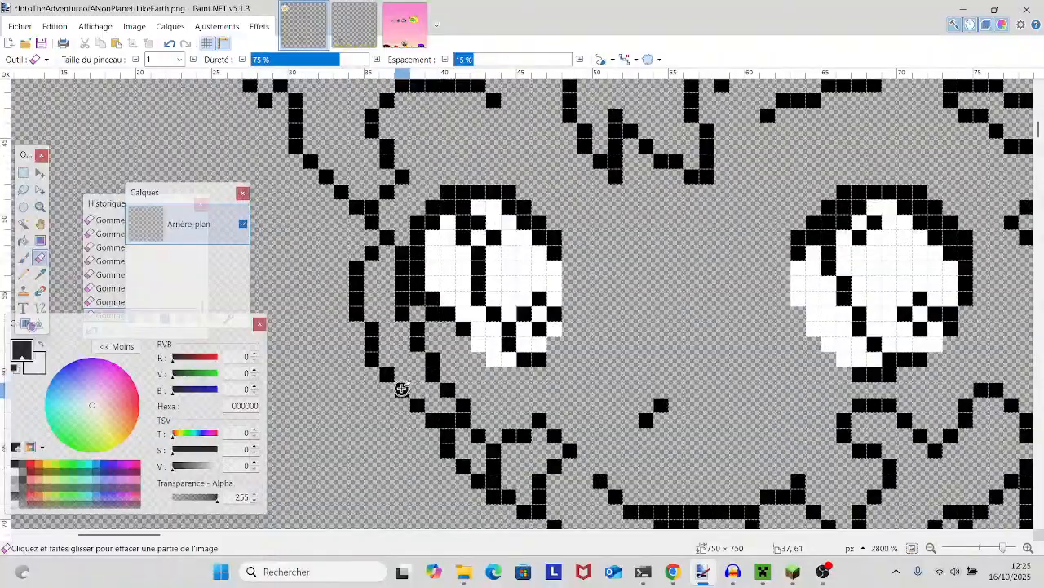
scroll(403, 387, up, 10)
scroll(404, 387, up, 5)
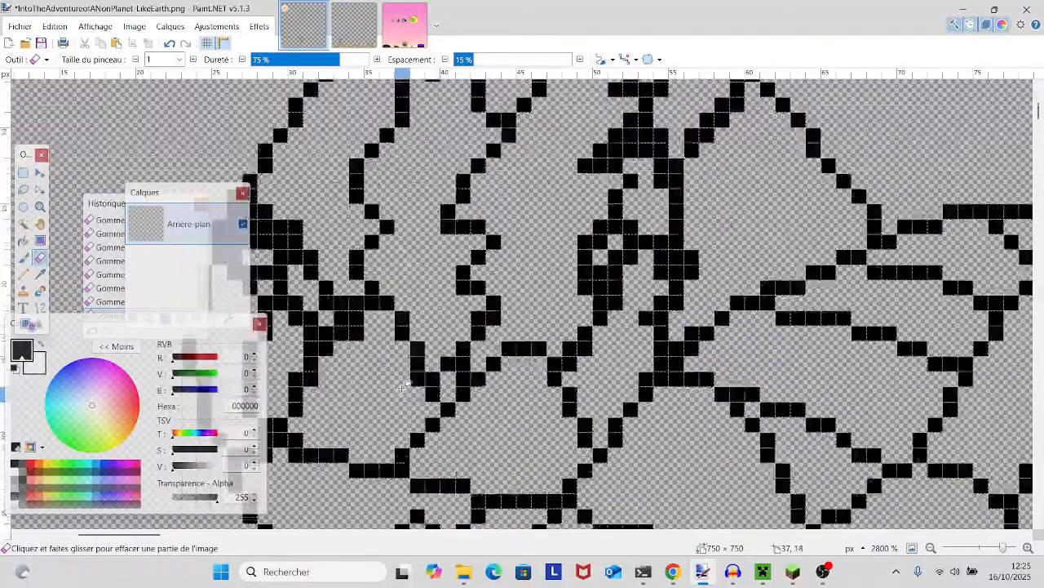
scroll(402, 387, down, 6)
- Erase surplus pixels at the thick junction beside the hat's dark knot, where the lobe's pattern lines meet
drag(401, 389, 704, 438)
drag(586, 405, 289, 475)
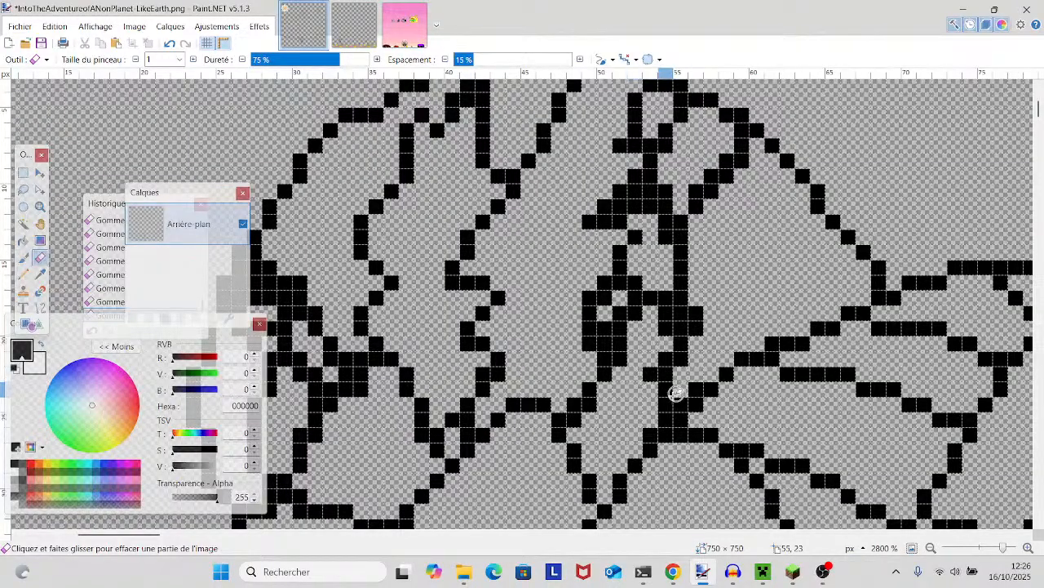
drag(670, 384, 627, 448)
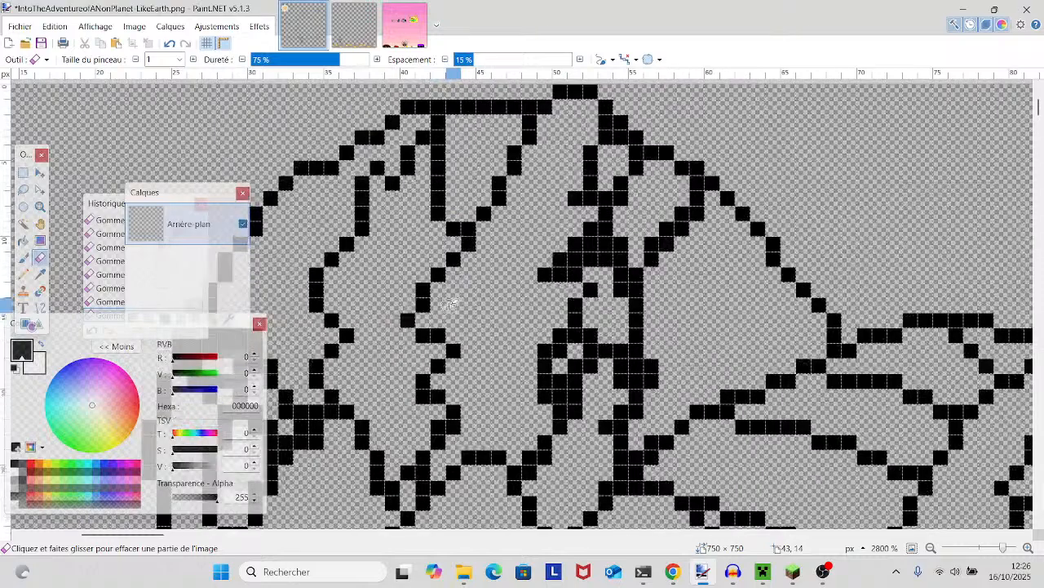
scroll(450, 304, down, 3)
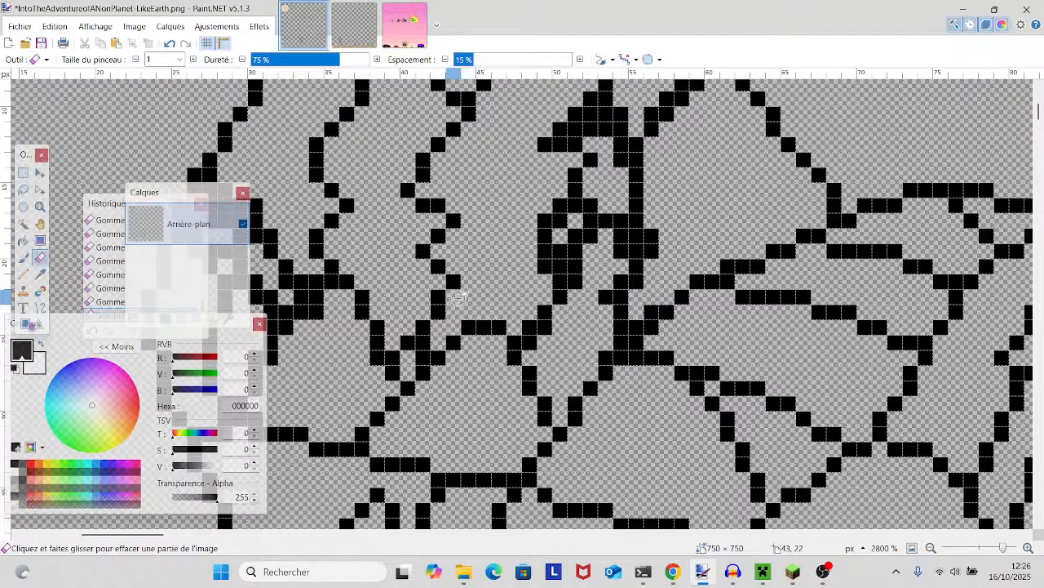
drag(459, 298, 604, 284)
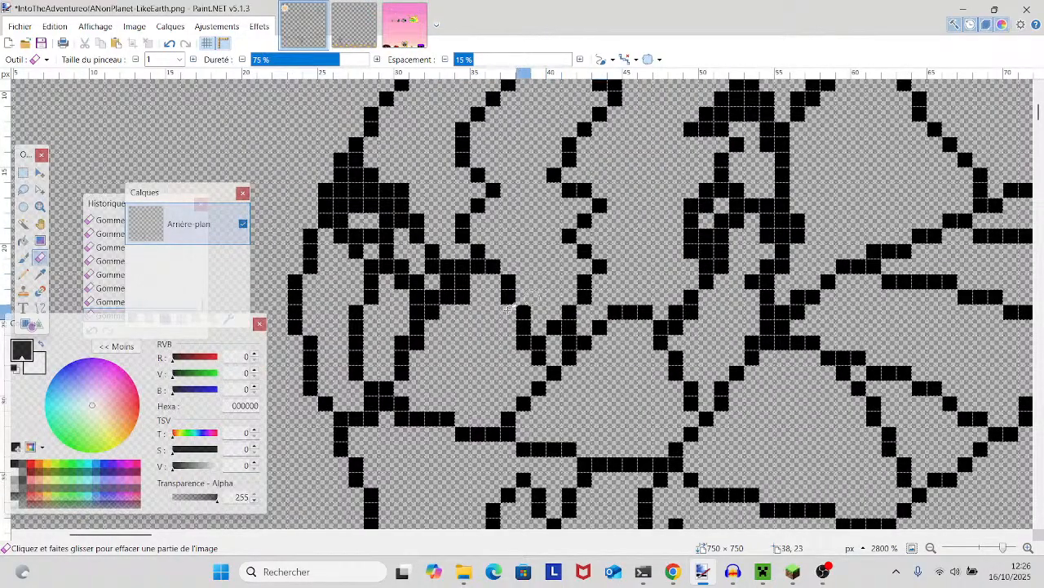
click(462, 282)
click(434, 312)
- Examine the hat, face, torso and patterned shorts outlines for remaining flaws
drag(646, 409, 433, 416)
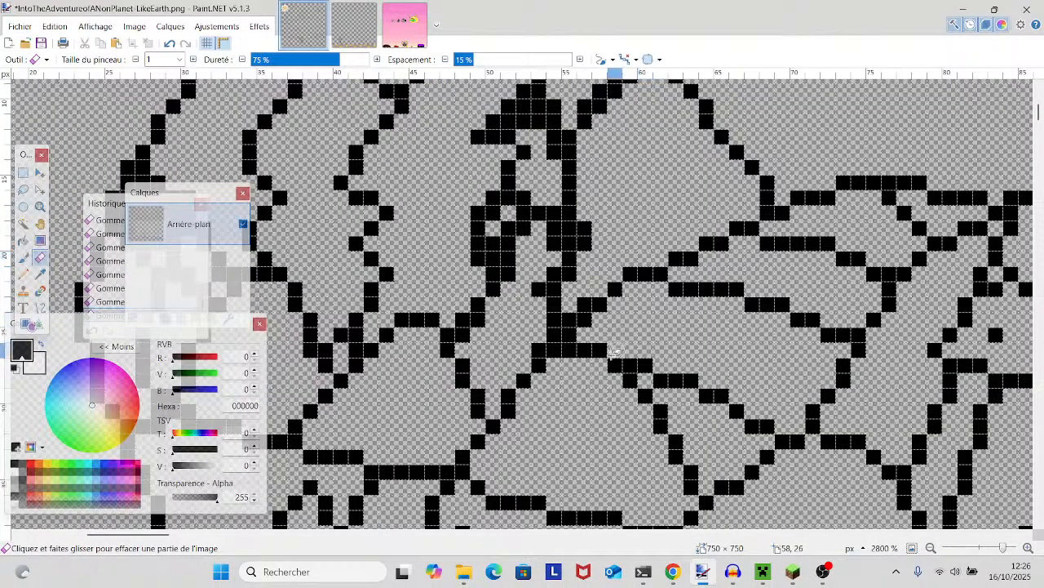
scroll(604, 384, down, 3)
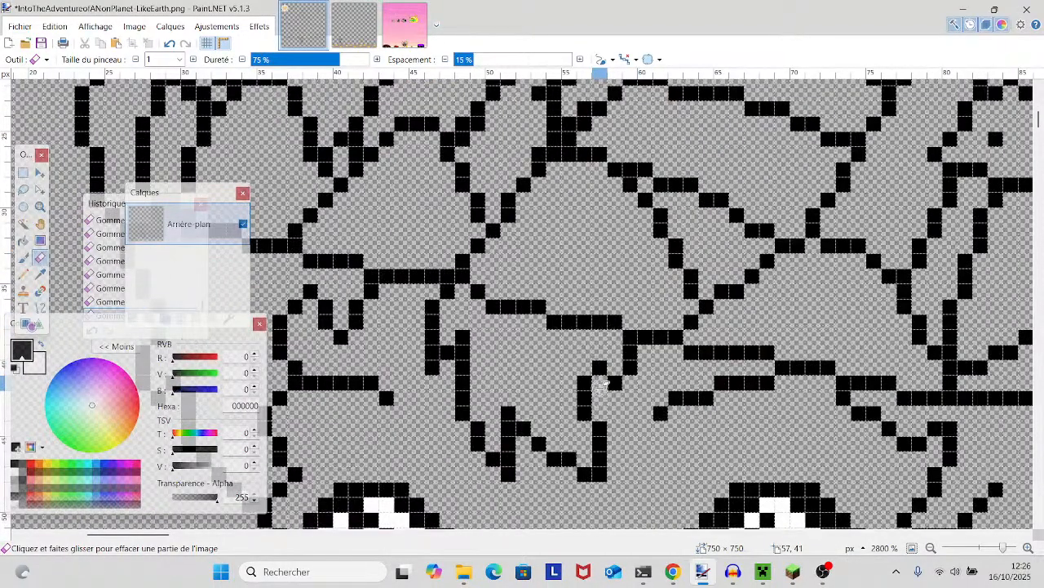
drag(1002, 548, 990, 548)
scroll(948, 495, down, 2)
scroll(922, 465, down, 2)
scroll(893, 428, up, 5)
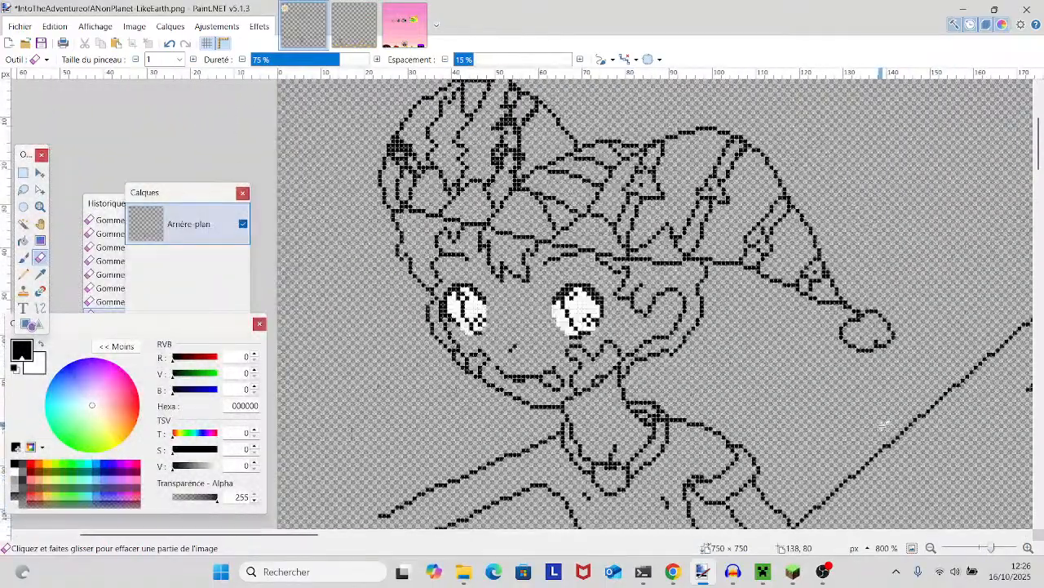
scroll(873, 423, up, 2)
scroll(865, 420, down, 5)
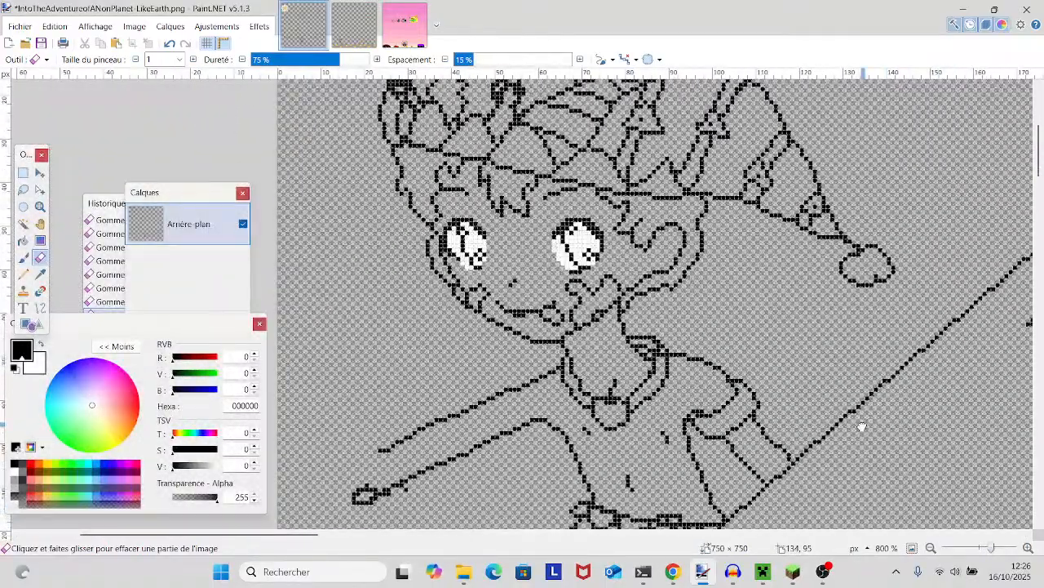
scroll(865, 422, down, 7)
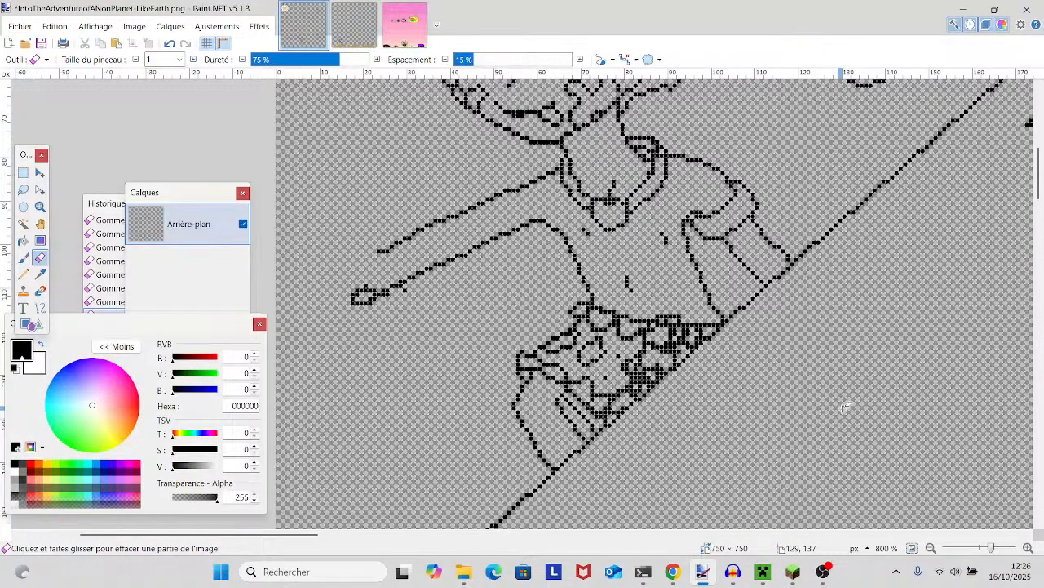
- Draw three black square spots of 2 × 2 pixels along the cuff of the short sleeve with the Pencil
scroll(881, 461, up, 7)
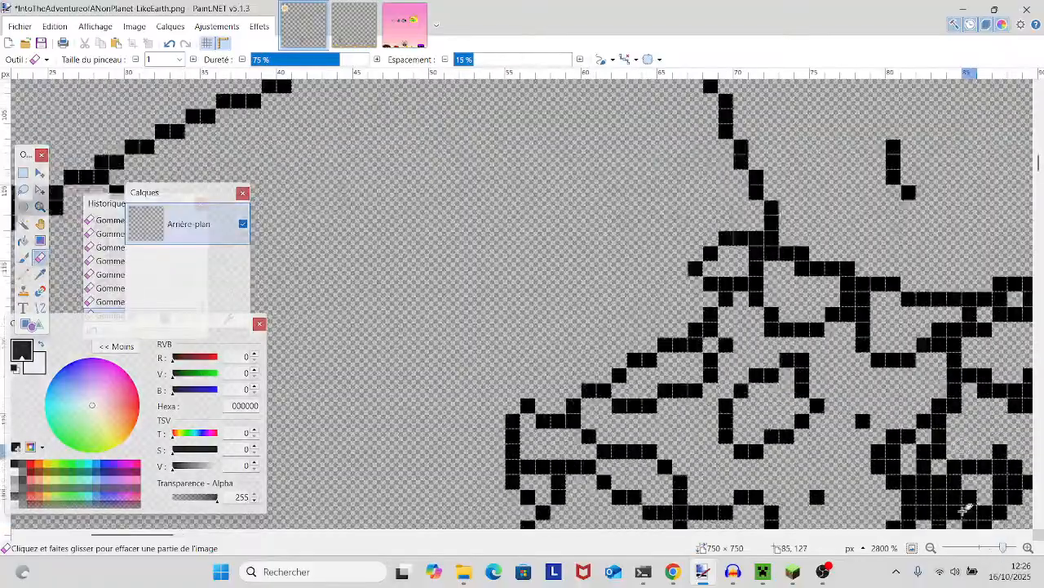
click(23, 265)
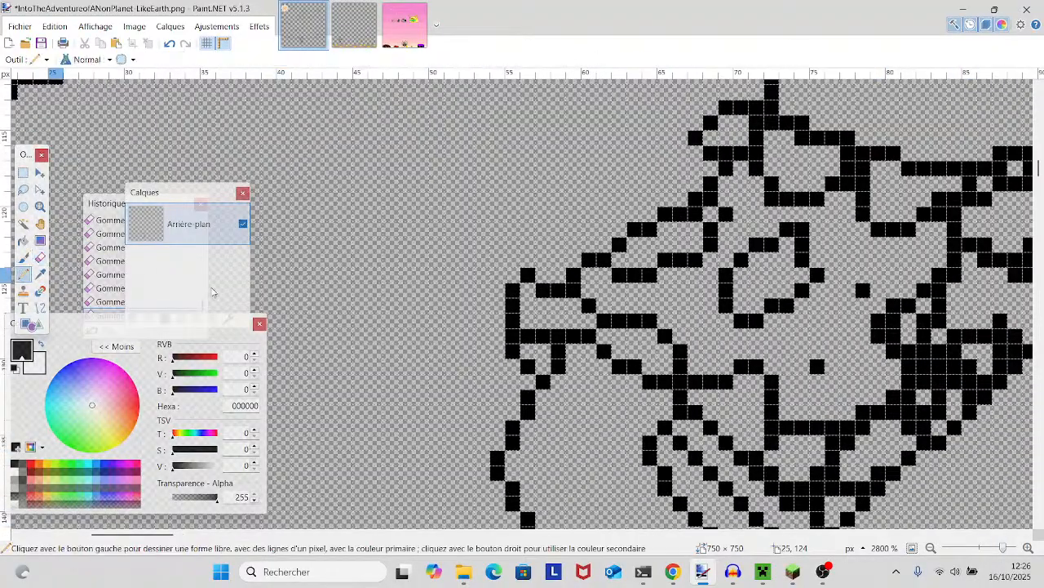
scroll(571, 326, right, 5)
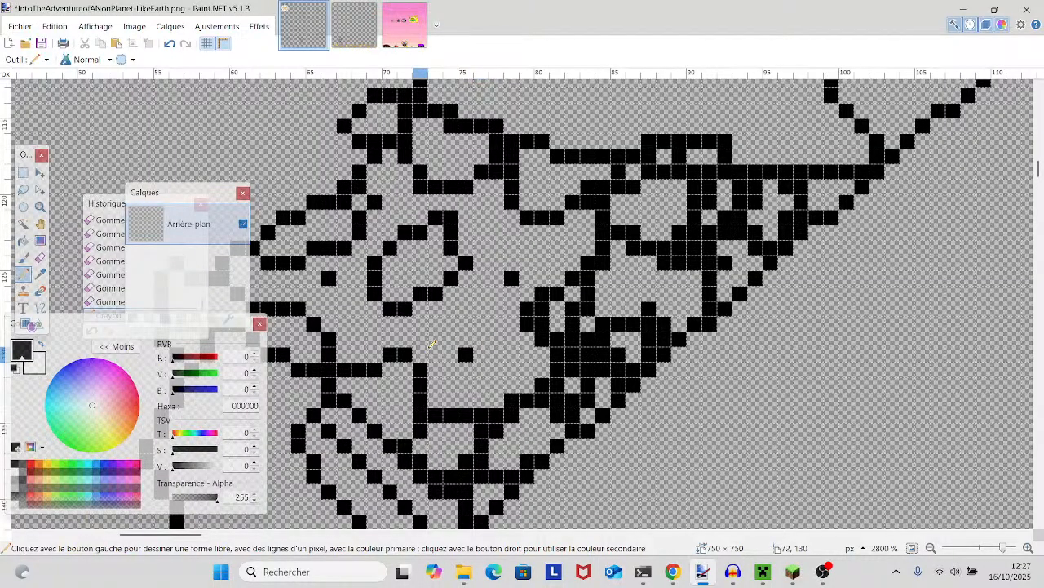
scroll(433, 345, up, 6)
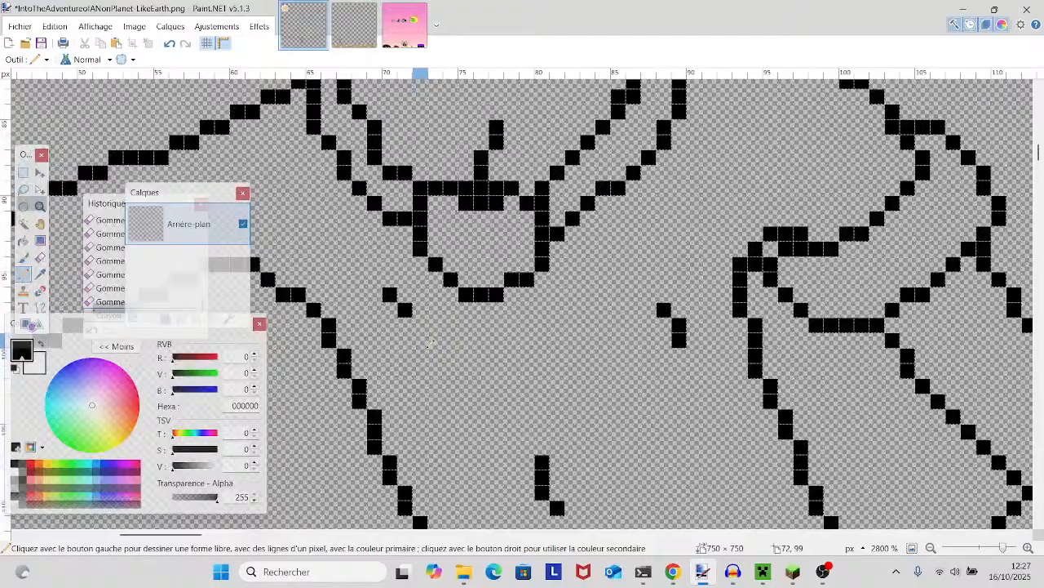
scroll(485, 344, right, 3)
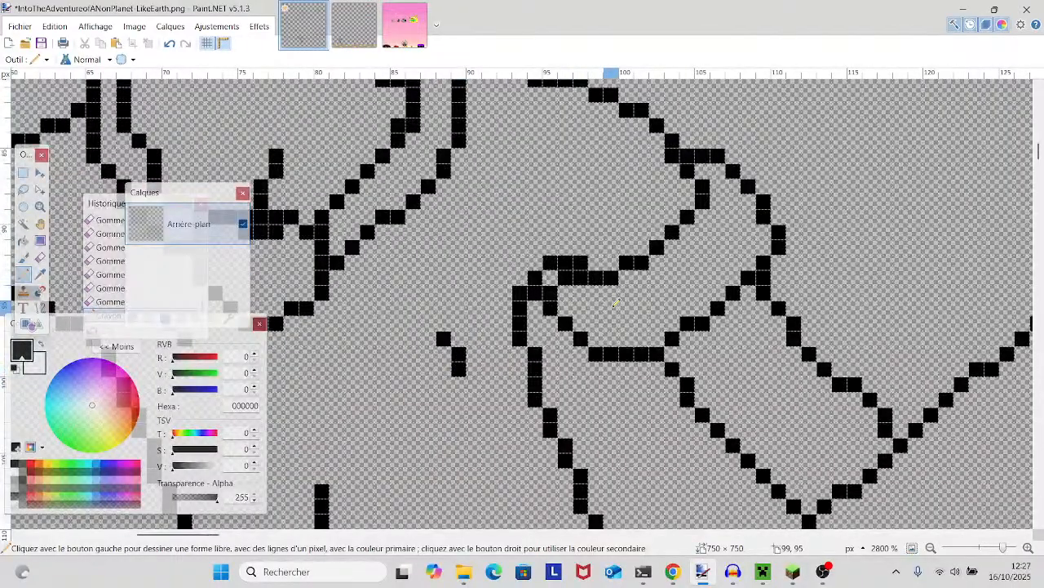
drag(618, 307, 612, 323)
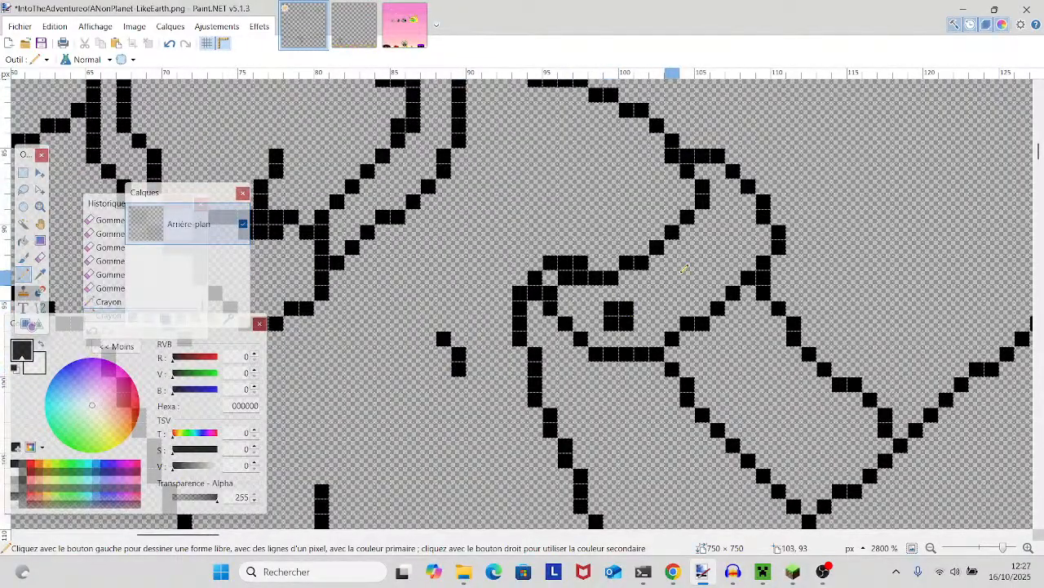
click(687, 275)
drag(698, 265, 698, 278)
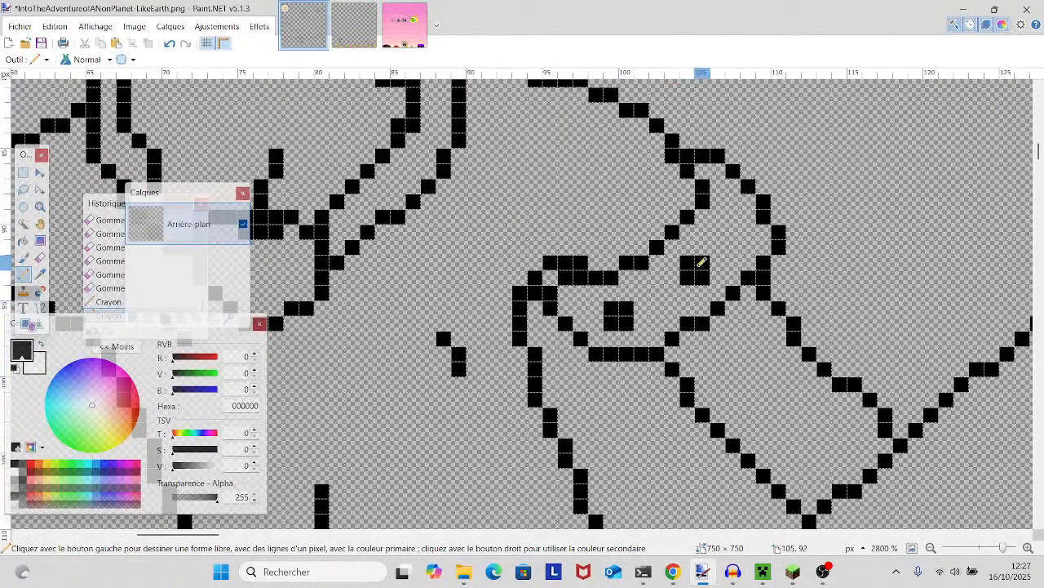
click(734, 201)
drag(746, 200, 761, 216)
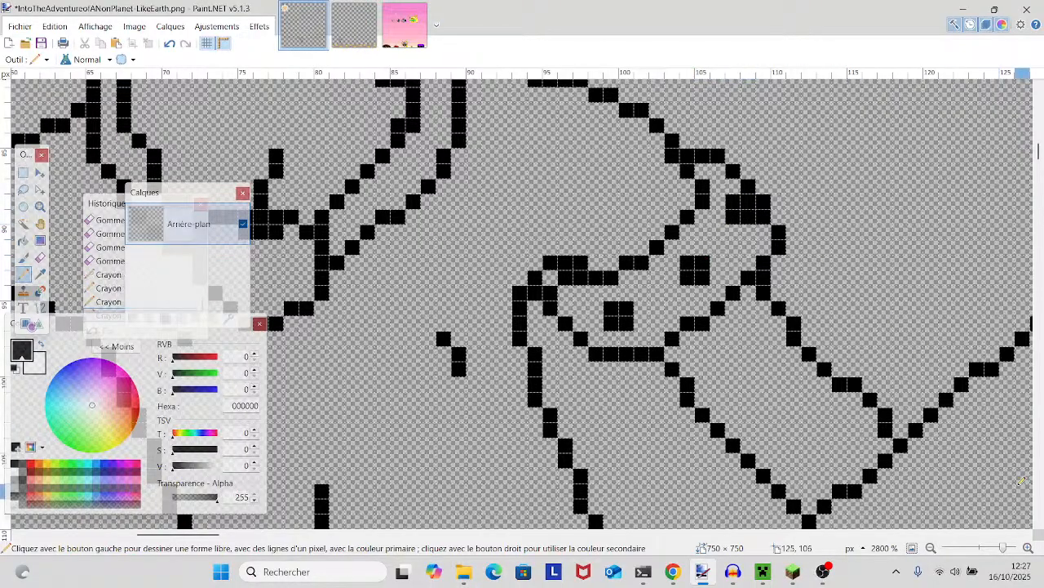
- Draw curved one-pixel black lines across the lower ends of the hat lobe's pattern triangles, just above the brim
mouse_move(1002, 551)
mouse_down()
mouse_move(974, 551)
mouse_move(994, 550)
mouse_up()
drag(555, 318, 784, 404)
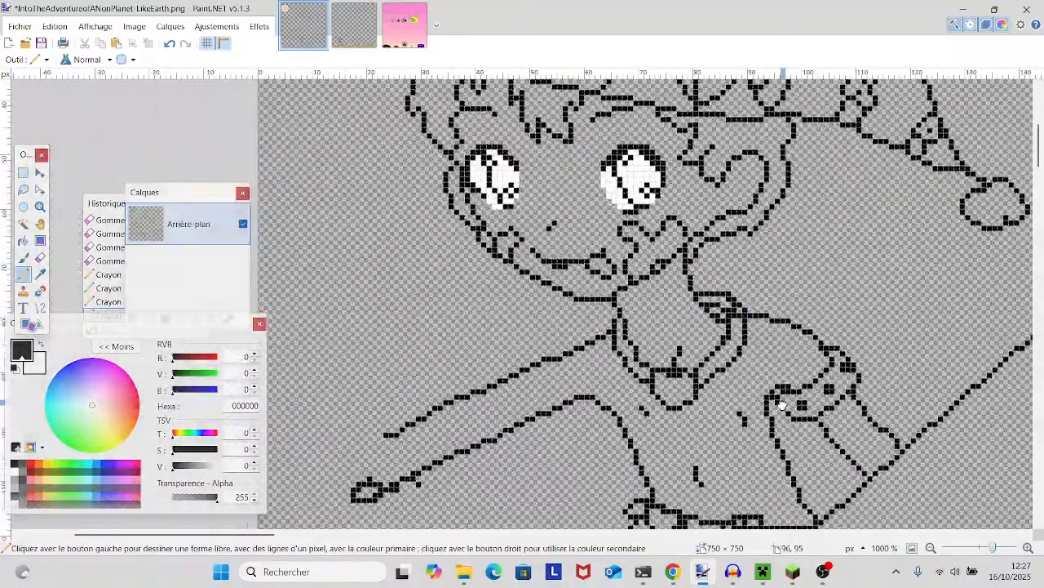
scroll(781, 401, up, 3)
scroll(780, 402, down, 2)
scroll(767, 400, up, 3)
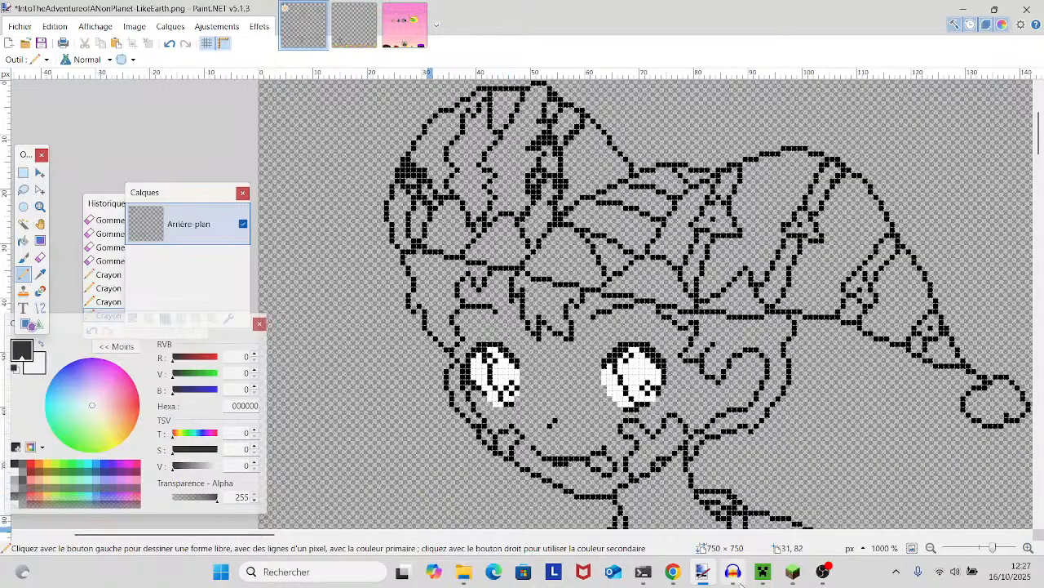
scroll(864, 356, left, 1)
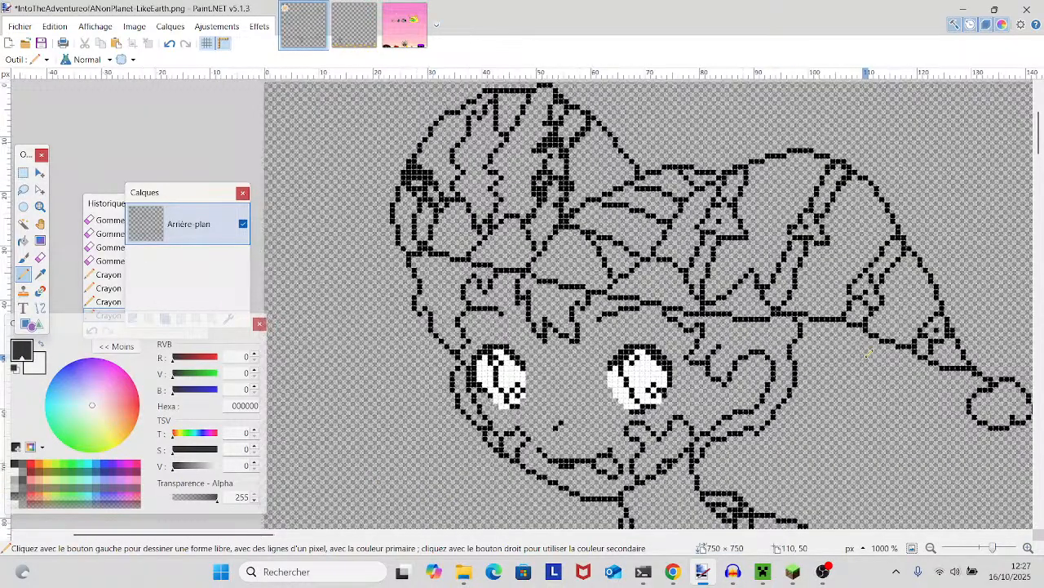
scroll(459, 276, up, 5)
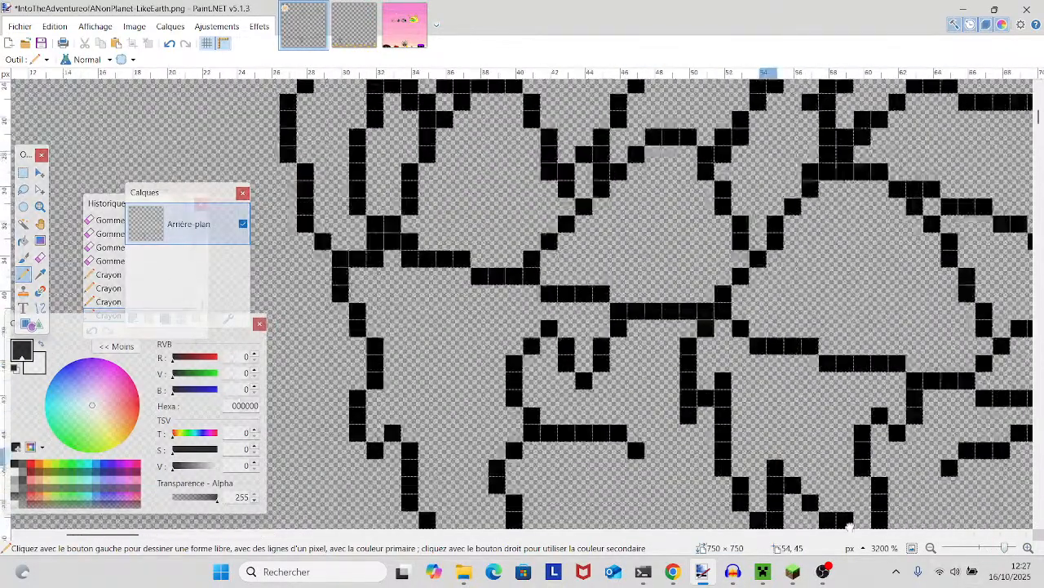
click(435, 179)
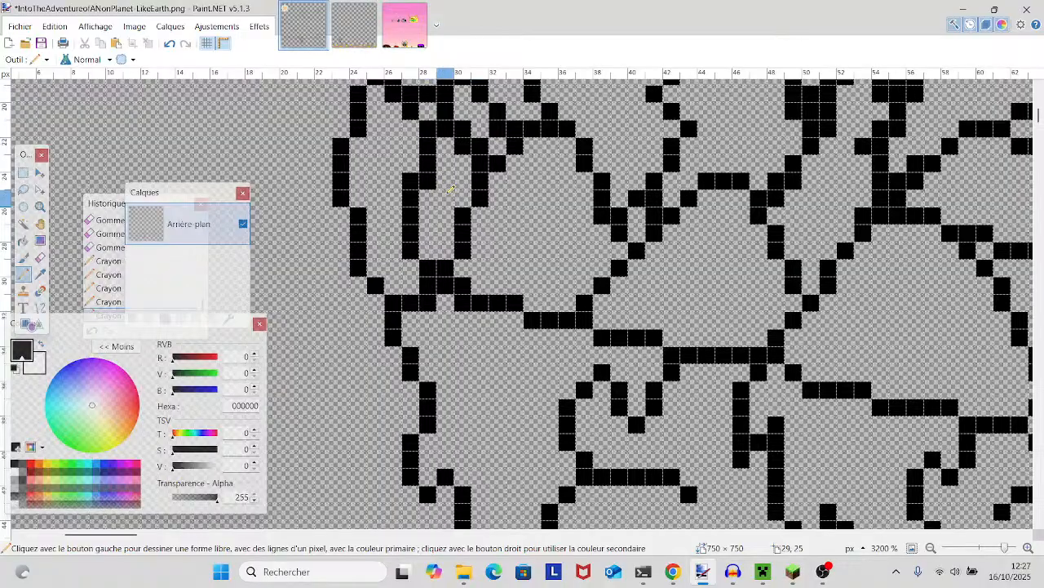
mouse_move(455, 190)
mouse_down()
mouse_move(514, 200)
mouse_move(504, 193)
mouse_move(539, 228)
mouse_move(594, 219)
mouse_move(677, 253)
mouse_move(672, 239)
mouse_move(723, 261)
mouse_move(767, 253)
mouse_up()
drag(883, 357, 543, 254)
mouse_move(508, 189)
mouse_down()
mouse_move(564, 205)
mouse_move(655, 181)
mouse_up()
- Draw matching one-pixel lines across the brim triangle above the right-hand eye and across the small peak further along the brim
scroll(630, 282, down, 3)
drag(629, 284, 332, 404)
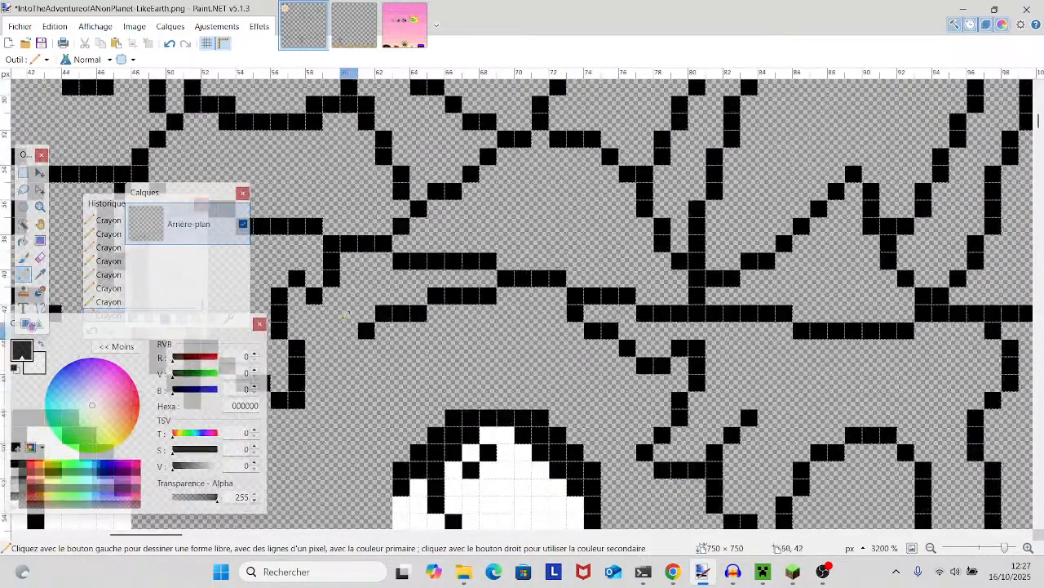
scroll(499, 179, up, 1)
click(492, 243)
mouse_move(492, 241)
mouse_down()
mouse_move(555, 271)
mouse_move(636, 251)
mouse_up()
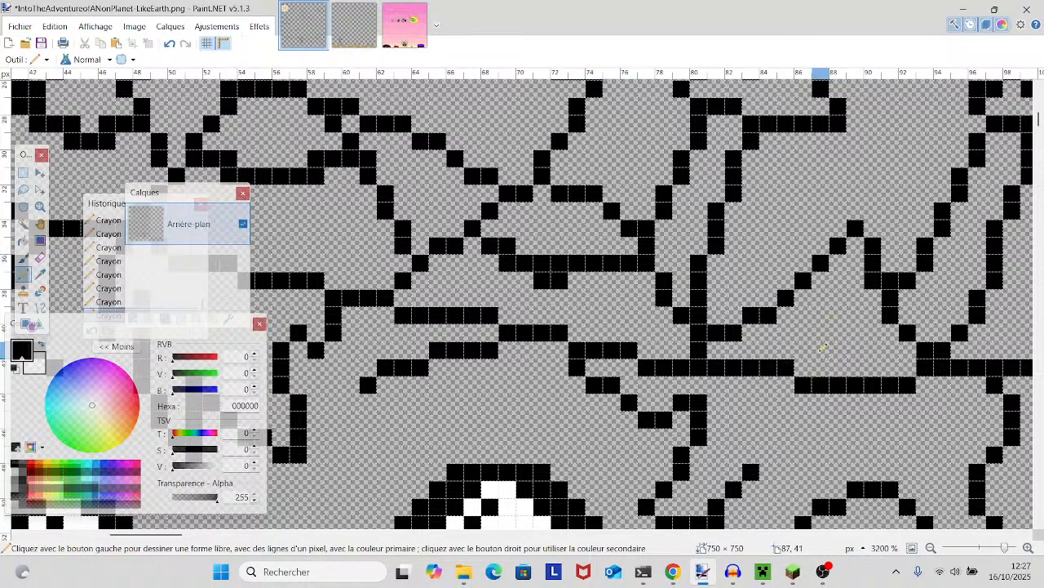
mouse_move(809, 298)
mouse_down()
mouse_move(838, 315)
mouse_move(894, 303)
mouse_up()
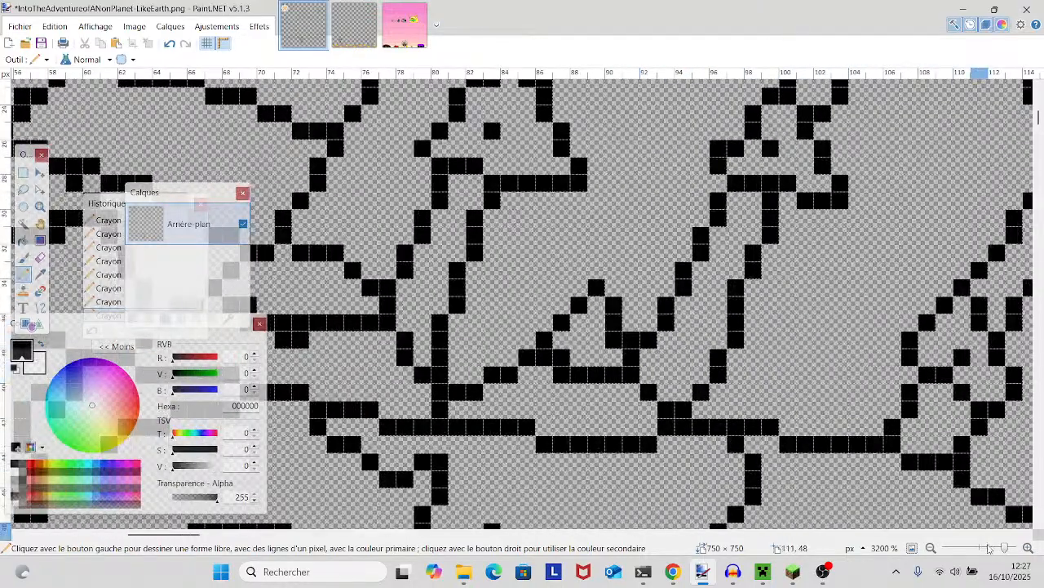
- Erase the surplus corner pixels on the one-pixel lines across the hat brim's pattern triangles with the Eraser
drag(1003, 547, 998, 549)
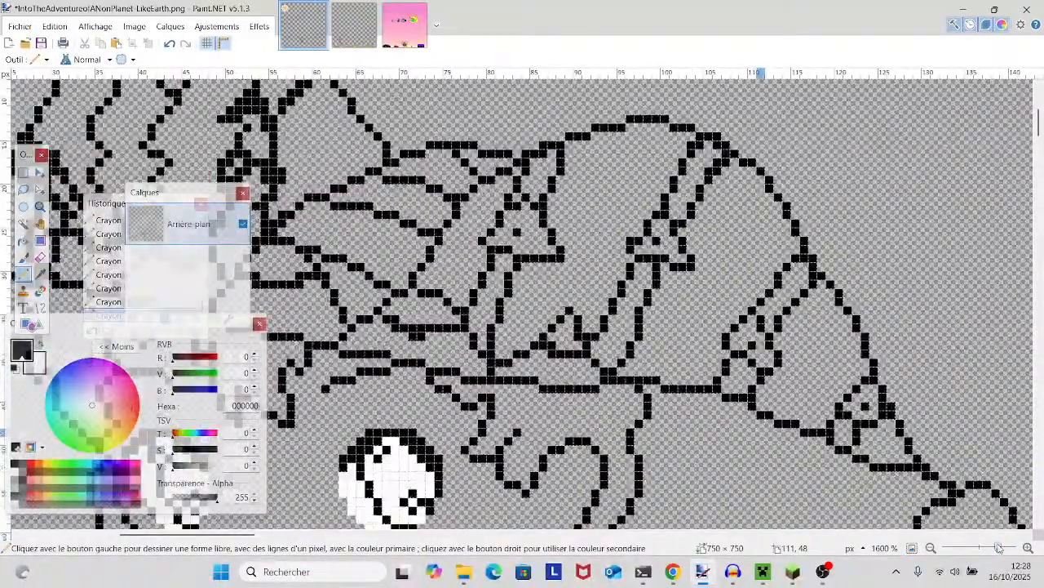
scroll(429, 280, left, 5)
scroll(490, 269, down, 3)
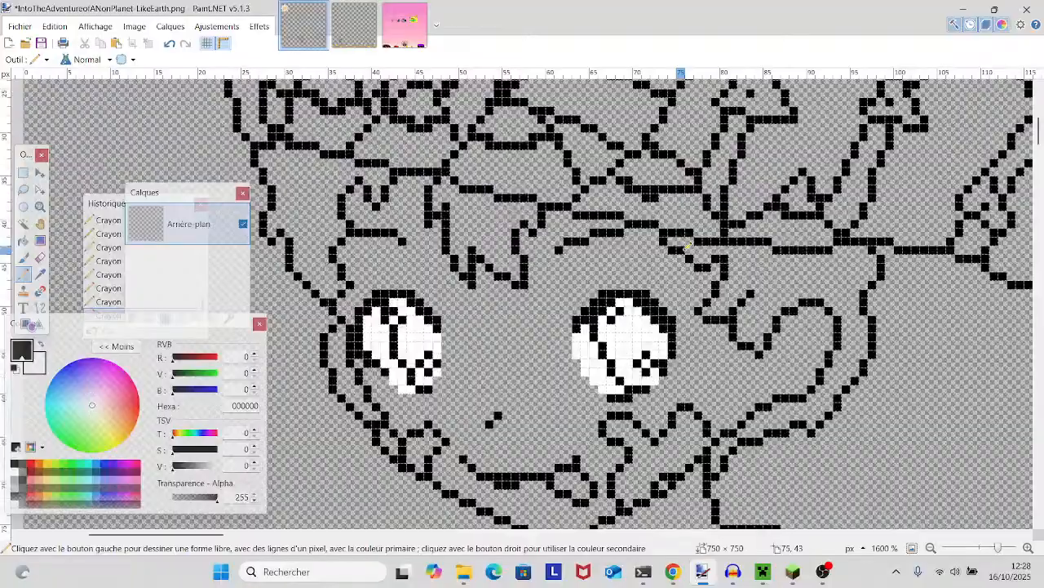
scroll(686, 245, down, 3)
scroll(489, 245, up, 3)
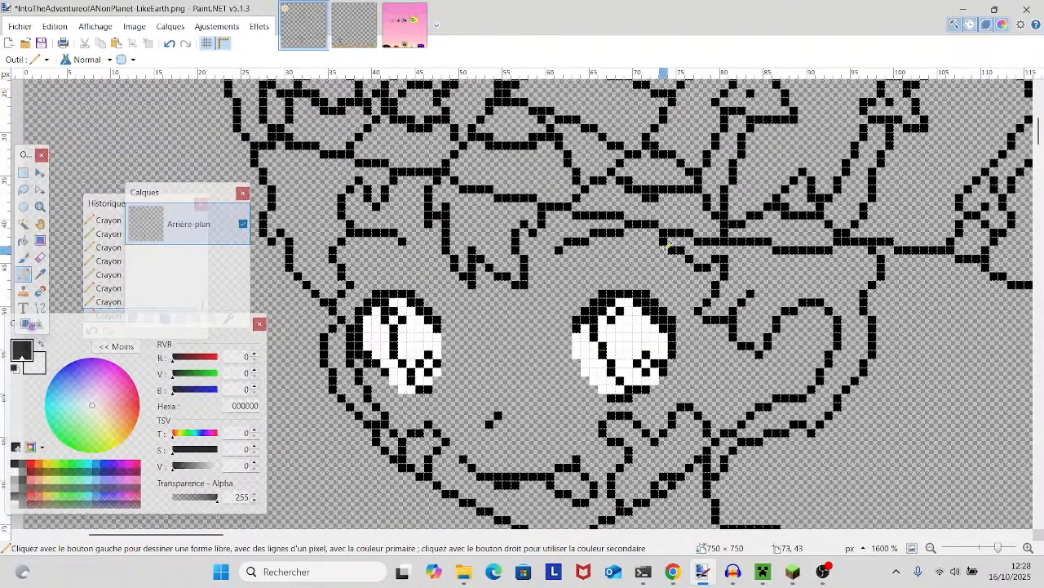
click(40, 257)
scroll(571, 441, right, 3)
scroll(571, 441, up, 1)
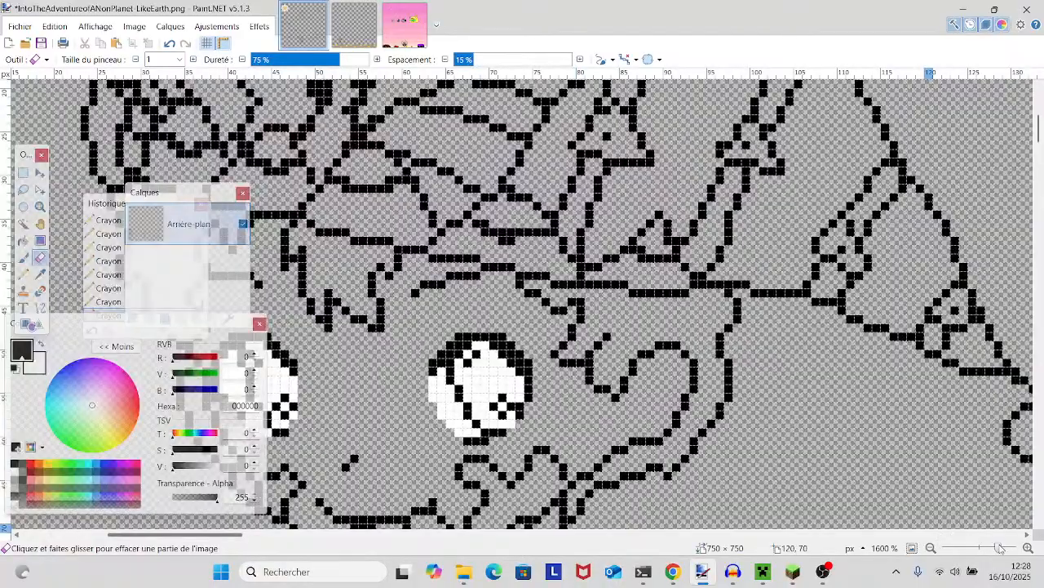
drag(999, 548, 1005, 548)
click(449, 160)
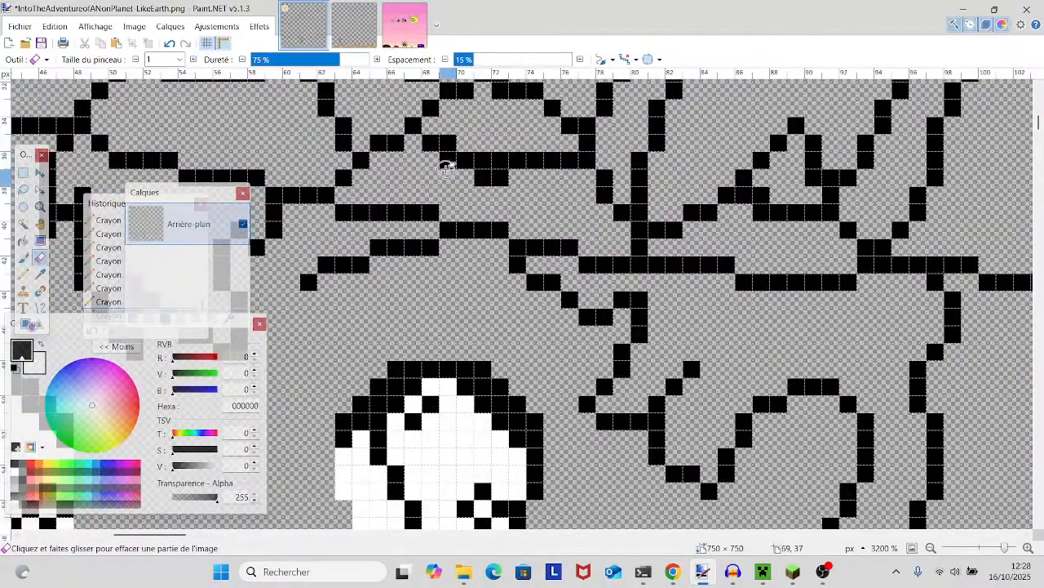
scroll(445, 168, up, 2)
click(494, 265)
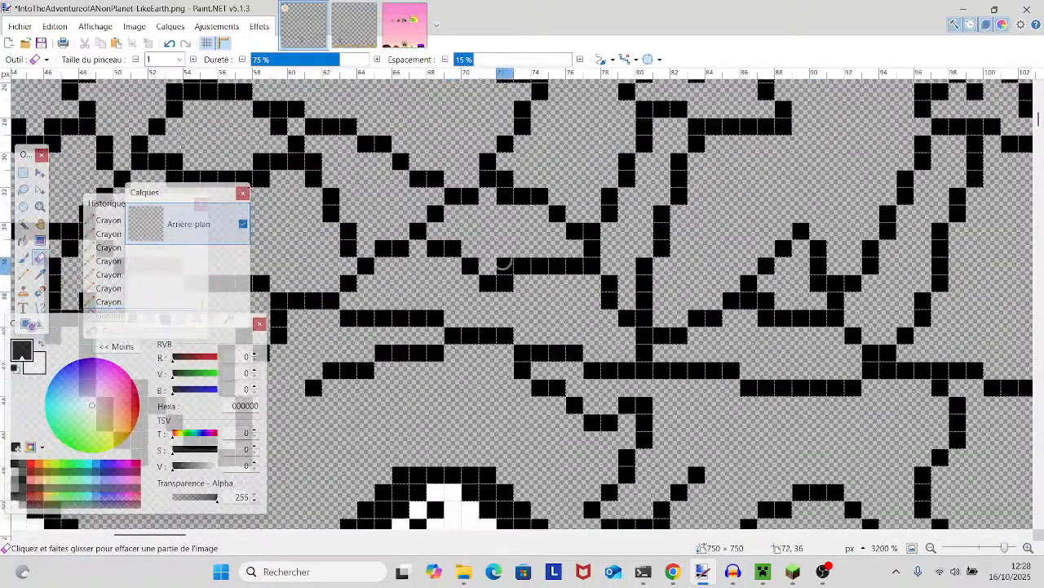
click(766, 318)
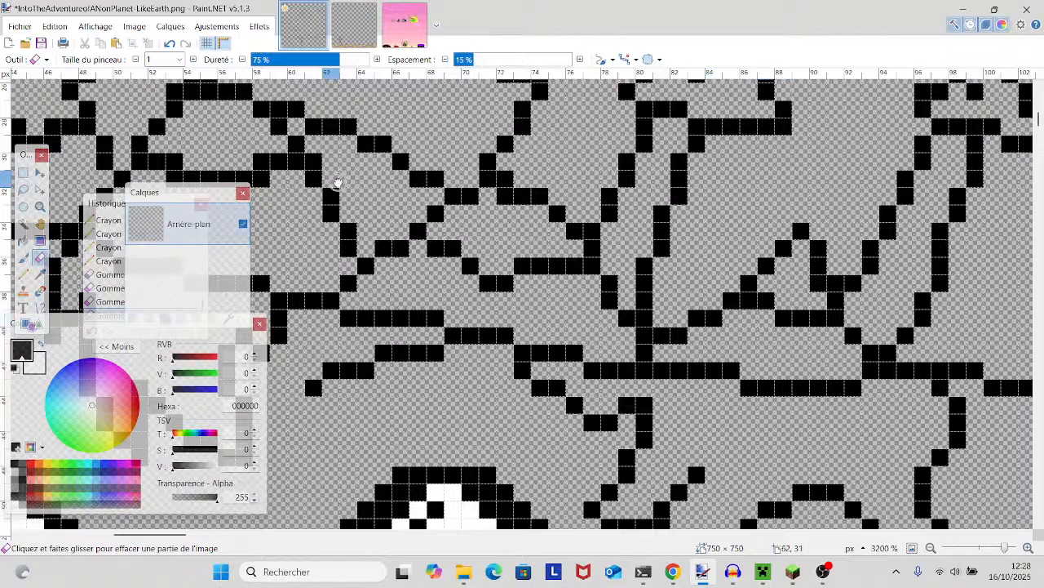
- Erase the doubled corner pixels from the remaining curved pattern lines on the hat lobes just above the brim
drag(333, 182, 665, 298)
click(834, 310)
scroll(751, 302, left, 2)
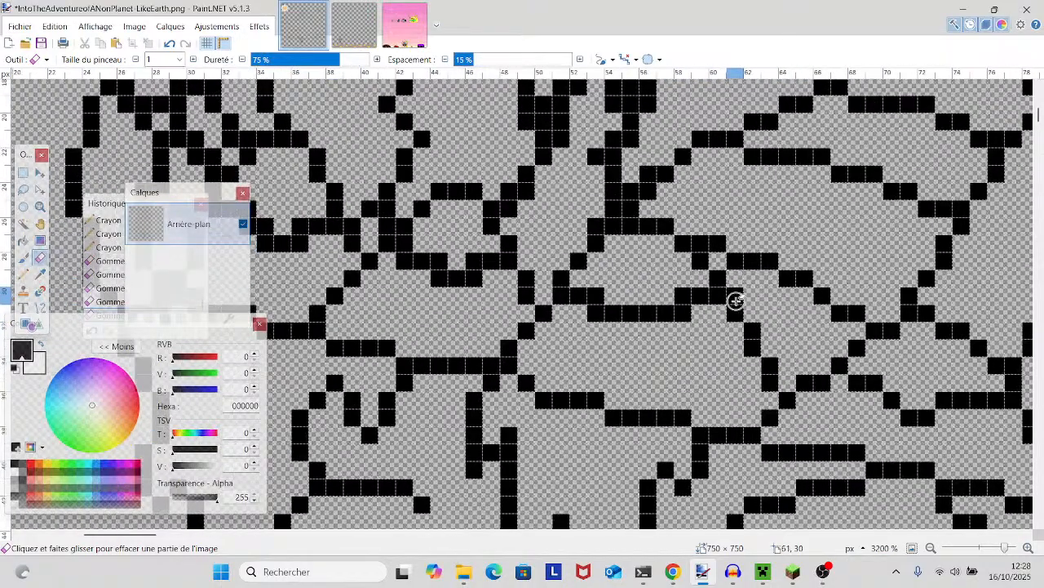
scroll(615, 298, left, 3)
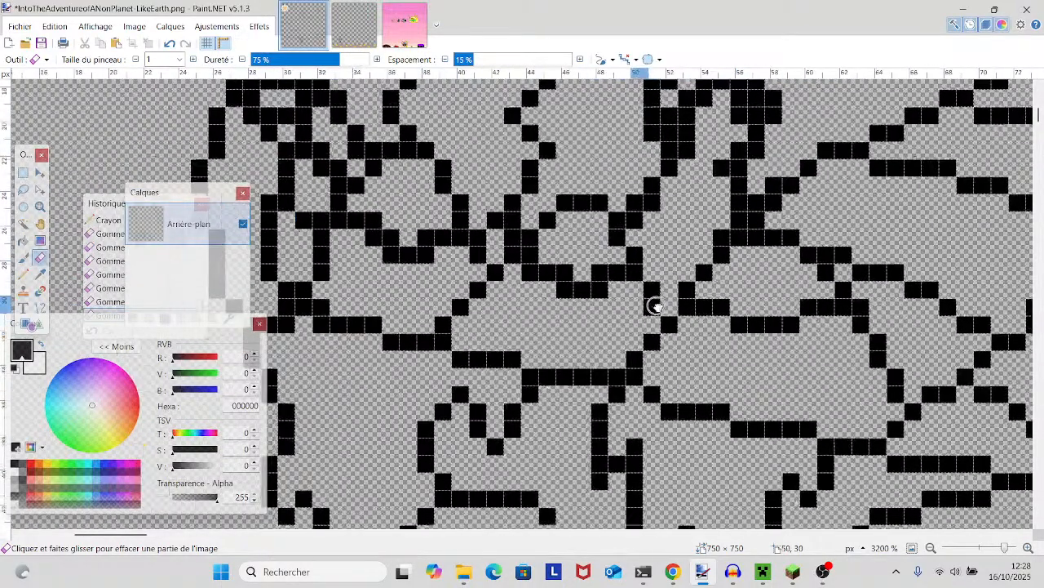
click(582, 270)
click(601, 272)
drag(551, 272, 688, 329)
click(569, 296)
click(531, 295)
click(512, 277)
- Erase the surplus pixels where the collar's outer and inner outlines bend near the shoulder, so each line is one pixel thick
drag(1004, 548, 987, 553)
drag(819, 425, 684, 337)
scroll(684, 337, down, 1)
scroll(684, 337, up, 1)
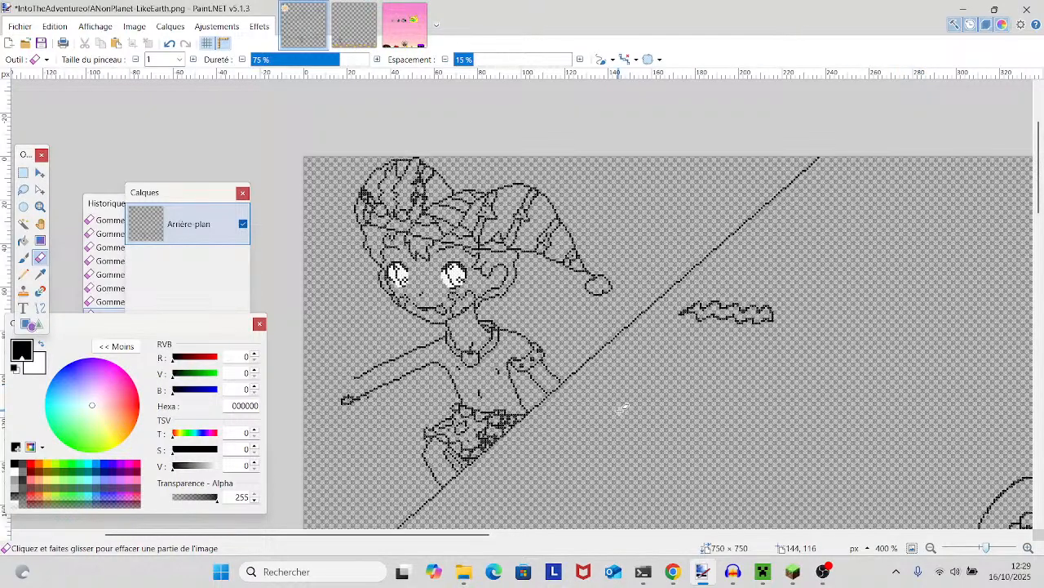
drag(622, 410, 685, 369)
drag(986, 548, 1004, 548)
mouse_move(886, 359)
mouse_down()
mouse_move(819, 423)
mouse_move(668, 481)
mouse_up()
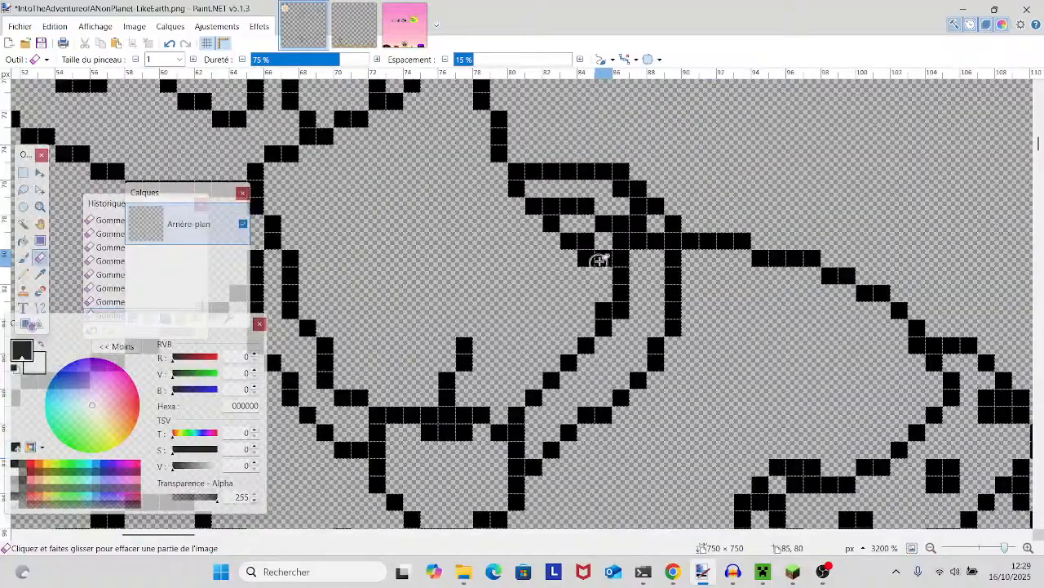
click(638, 206)
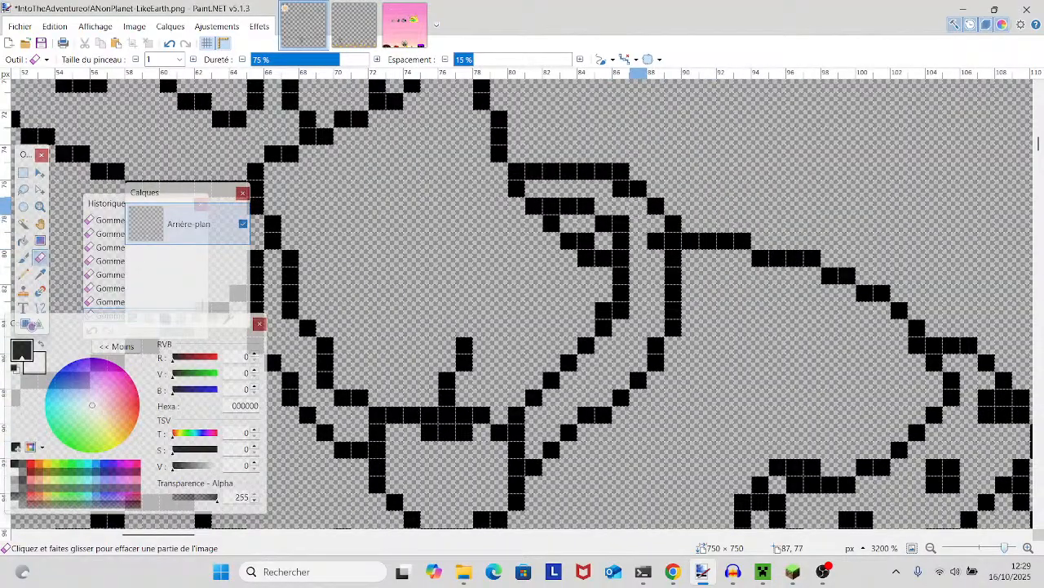
click(620, 223)
click(654, 240)
click(619, 173)
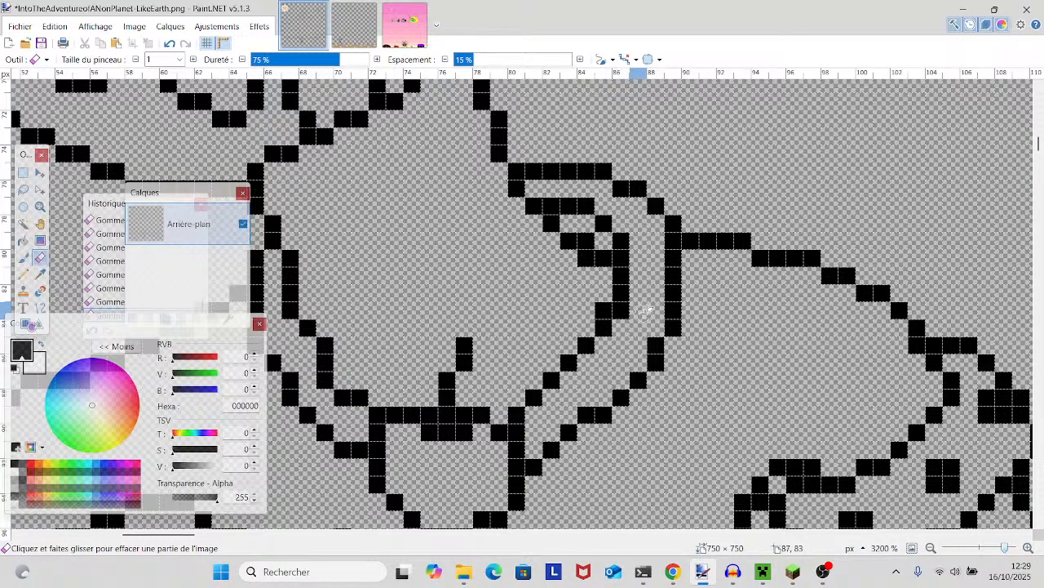
- Erase the doubled corner pixels on the short sleeve's cuff outline near the armpit
drag(644, 280, 469, 337)
scroll(469, 336, down, 5)
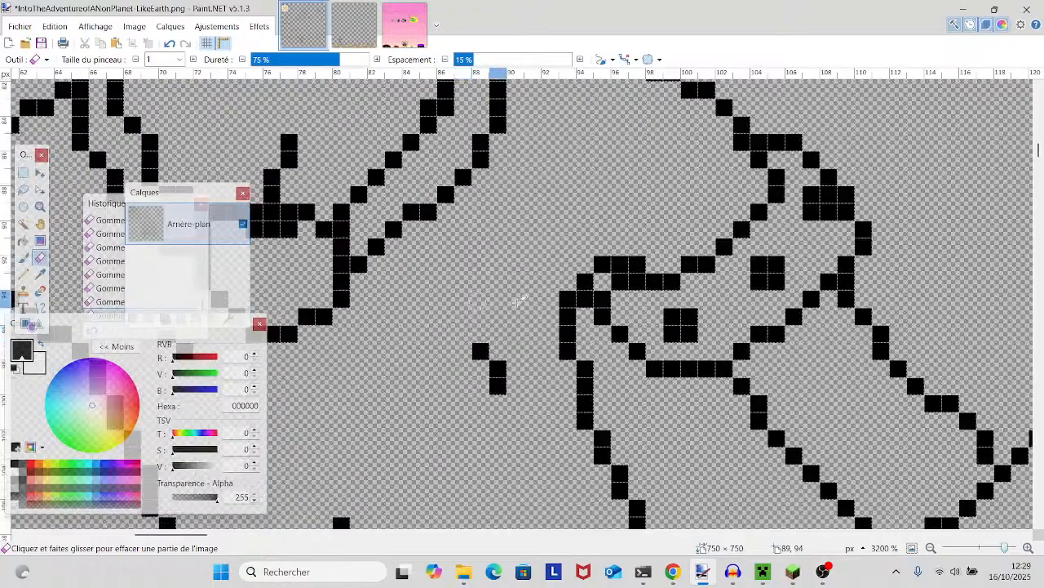
scroll(509, 478, down, 1)
scroll(510, 482, up, 2)
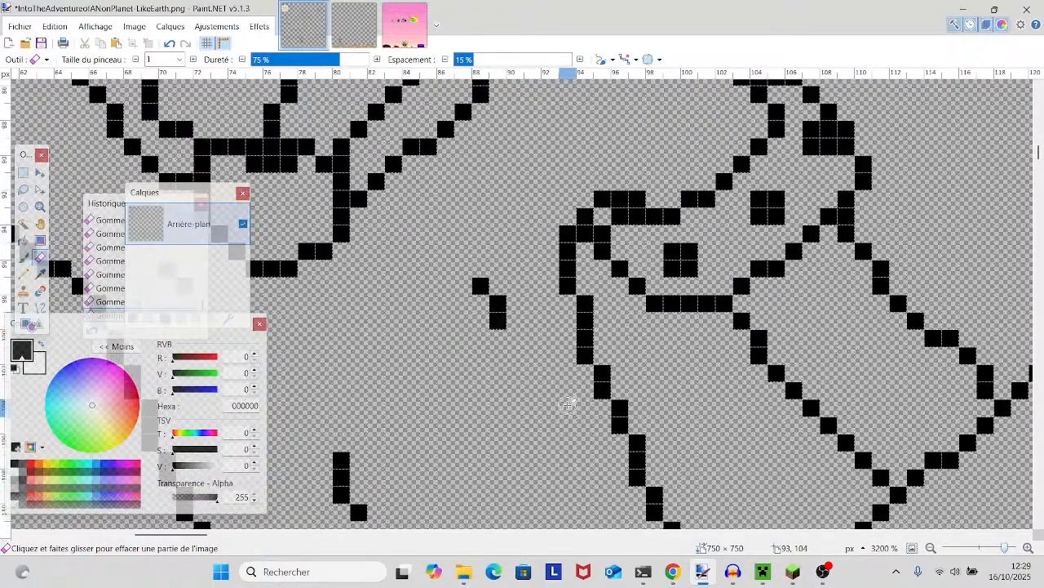
click(636, 199)
scroll(641, 204, down, 4)
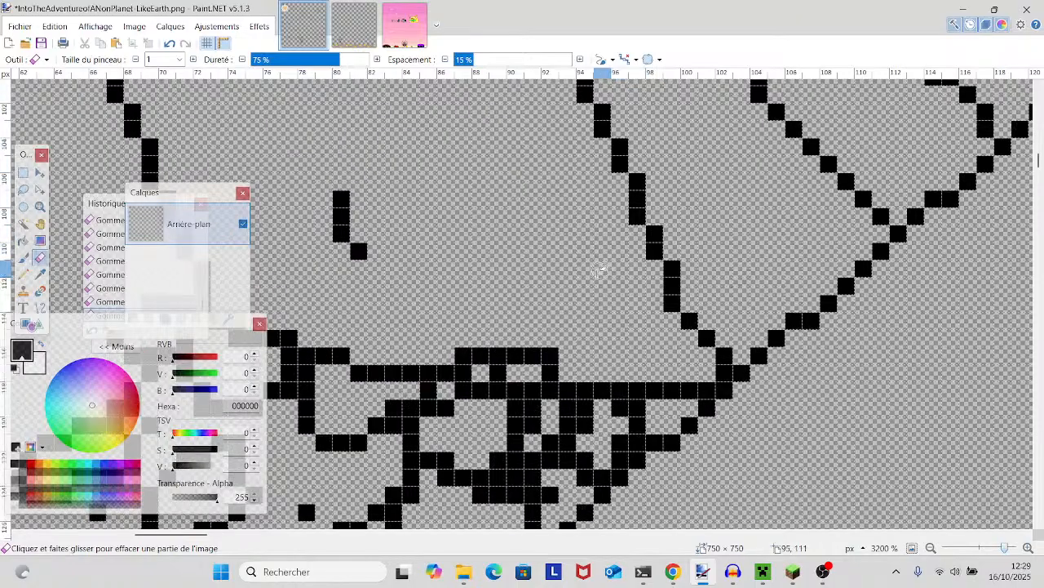
- Erase the surplus pixels around the small pattern shape on the shorts beside the long diagonal line
scroll(588, 285, down, 4)
scroll(759, 287, left, 3)
scroll(783, 287, left, 1)
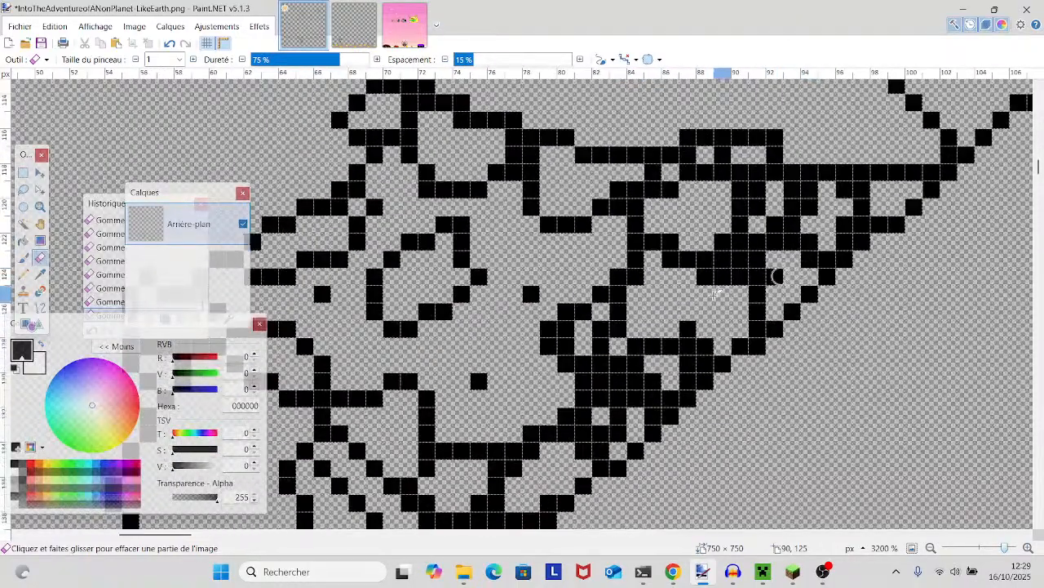
scroll(621, 329, down, 2)
mouse_move(594, 256)
mouse_down()
mouse_move(560, 273)
mouse_move(566, 263)
mouse_up()
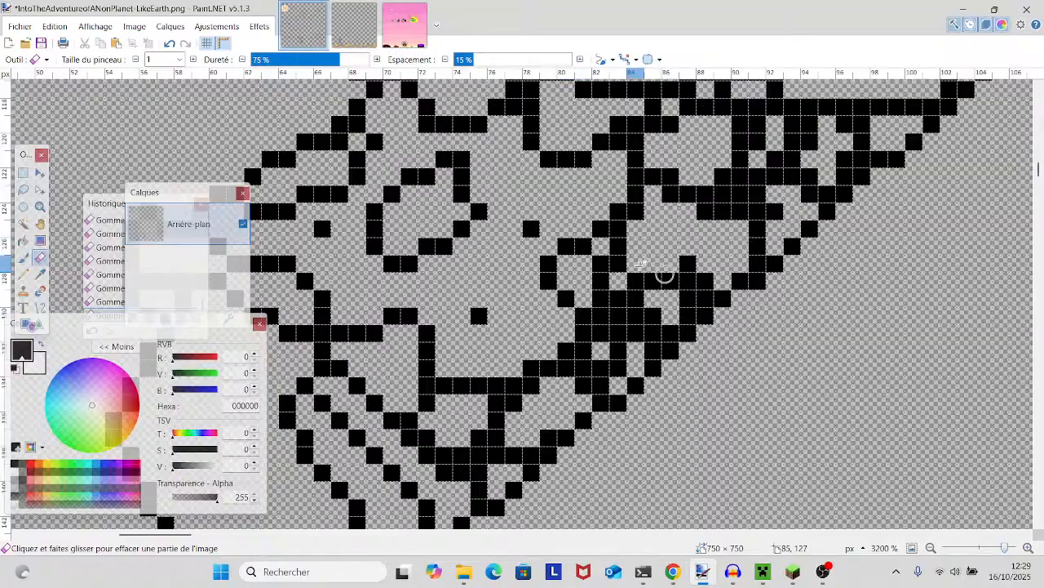
scroll(635, 394, down, 2)
scroll(636, 392, up, 1)
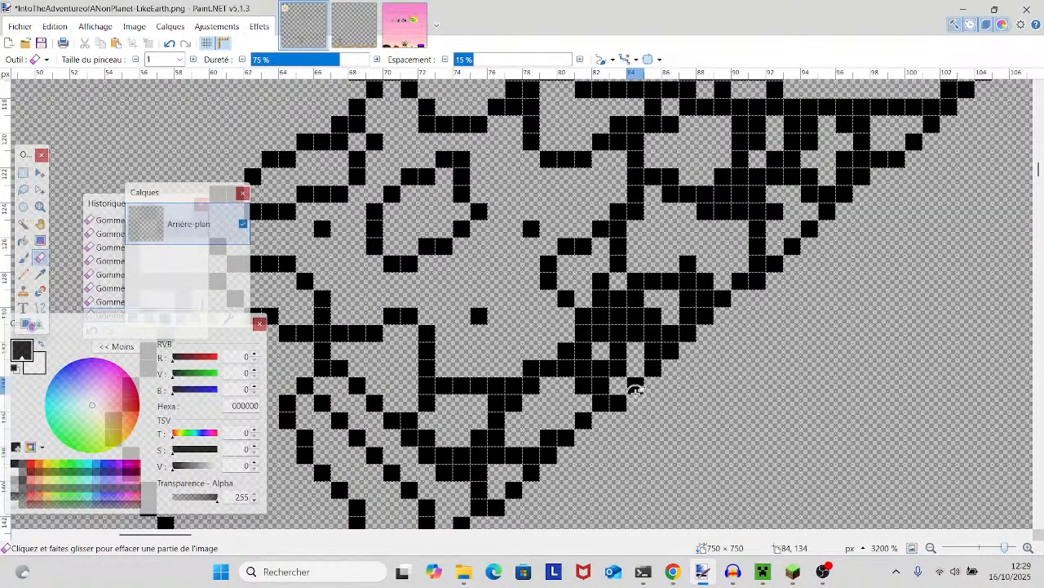
scroll(635, 390, down, 2)
drag(587, 410, 868, 450)
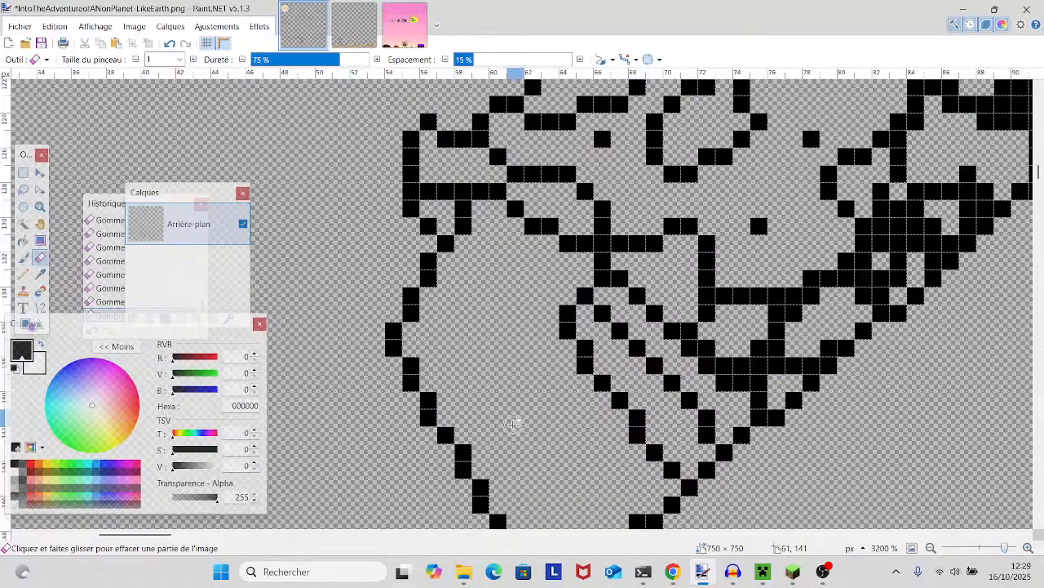
- Erase the doubled corner pixels along the shorts' waistband and the pattern shapes attached to it
scroll(514, 420, up, 2)
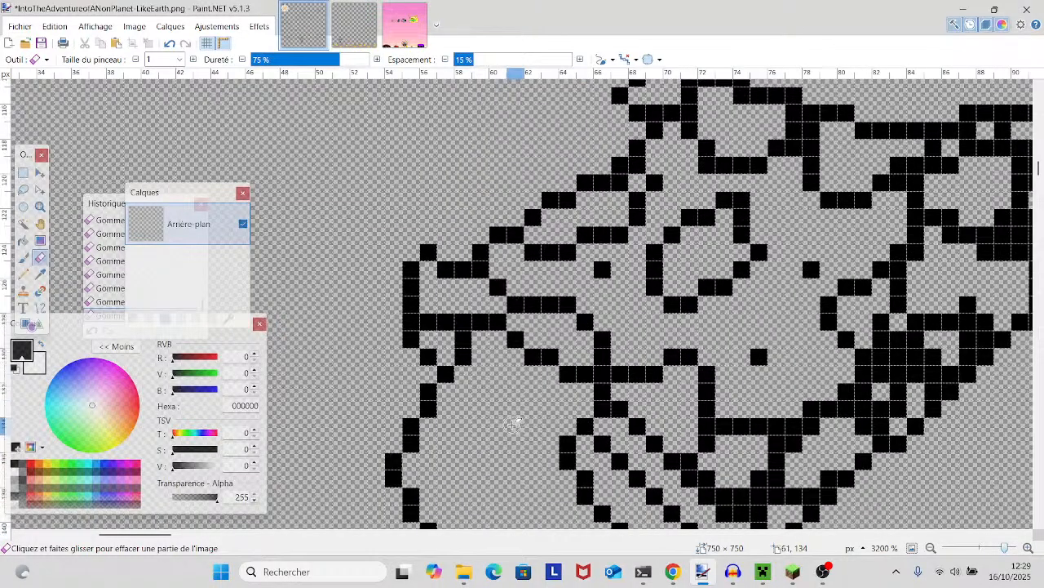
drag(522, 408, 473, 501)
drag(760, 336, 633, 487)
scroll(634, 487, up, 1)
click(563, 406)
click(529, 373)
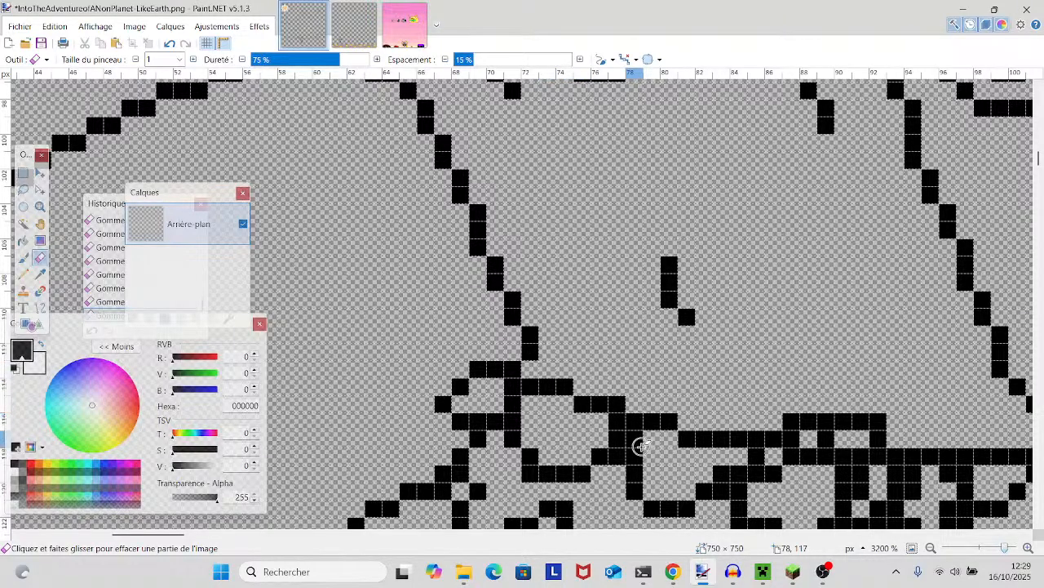
click(617, 403)
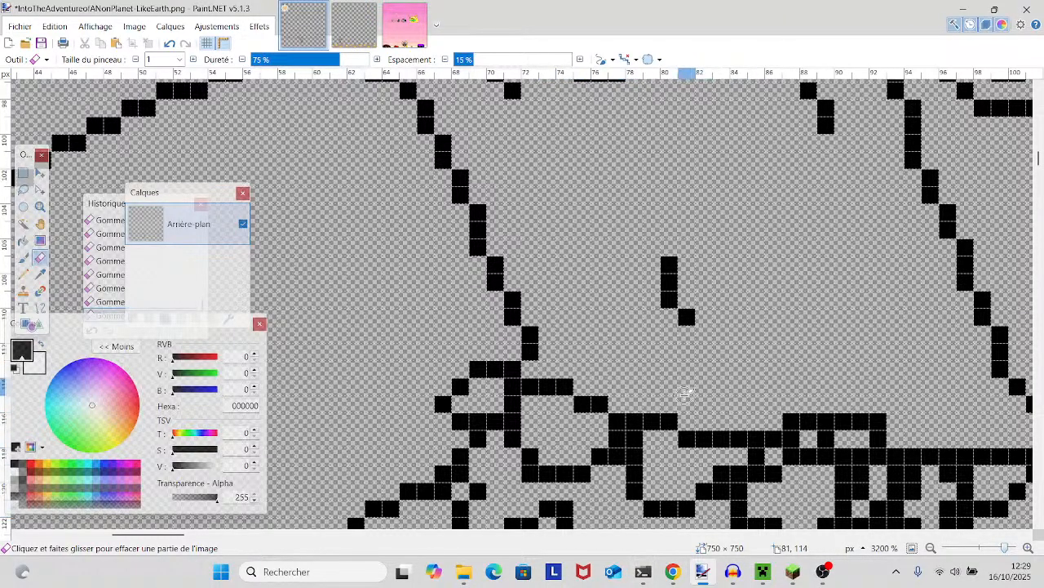
drag(687, 392, 655, 343)
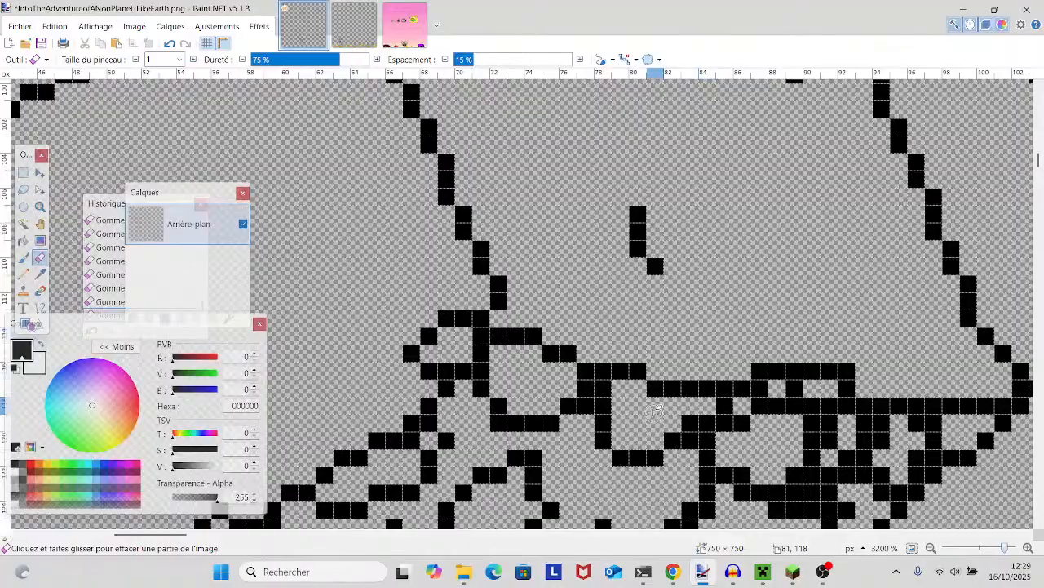
click(604, 391)
click(586, 406)
drag(676, 392, 648, 328)
click(459, 344)
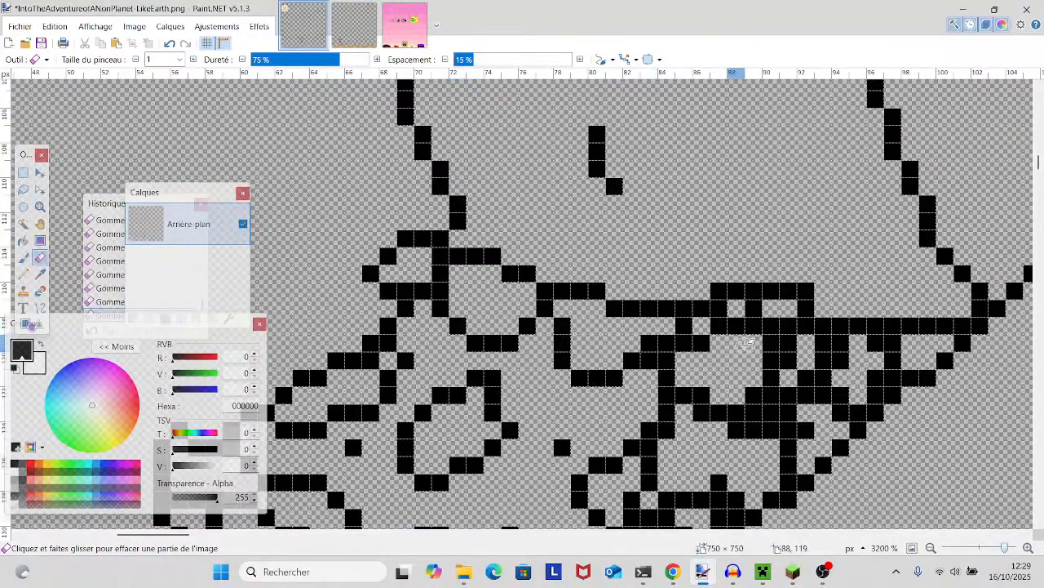
- Smooth the shoulder line beside the collar by adding two Pencil pixels to its lower segment and erasing the overlapping pixels above
drag(743, 348, 603, 338)
scroll(602, 338, up, 5)
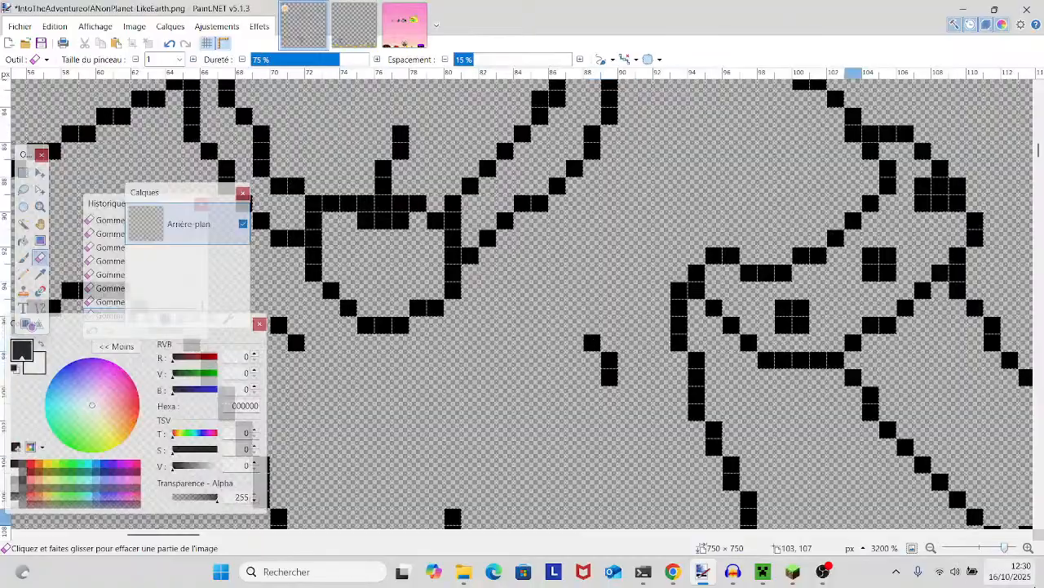
mouse_move(1006, 548)
mouse_down()
mouse_move(990, 550)
mouse_move(1002, 549)
mouse_up()
scroll(776, 461, up, 3)
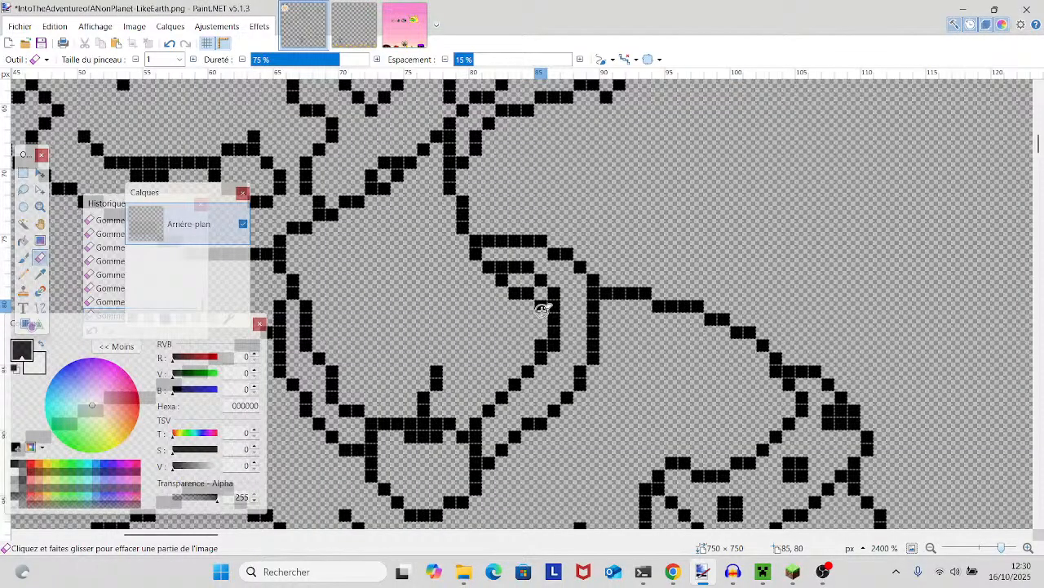
drag(542, 310, 734, 364)
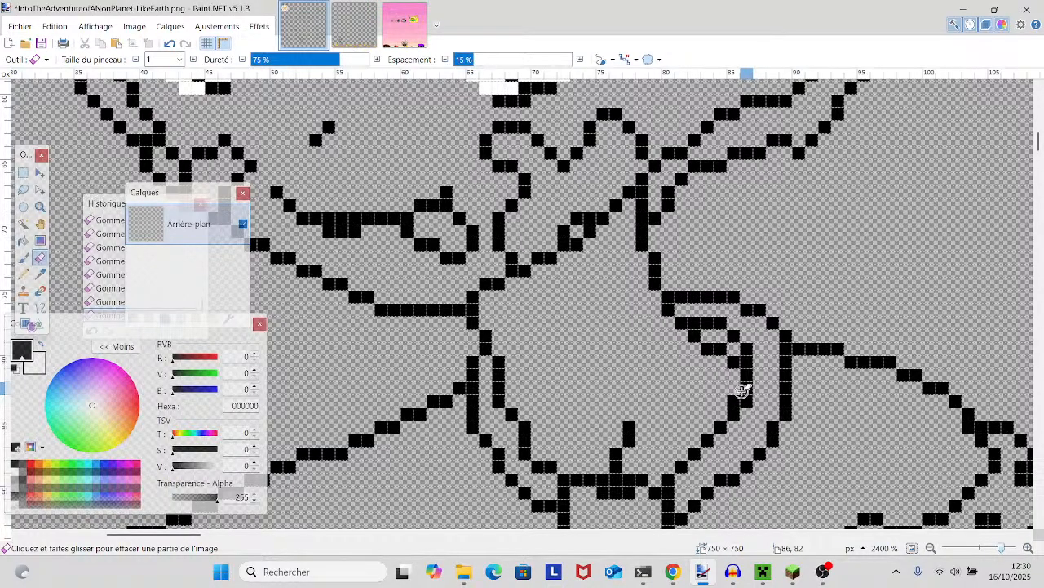
click(22, 274)
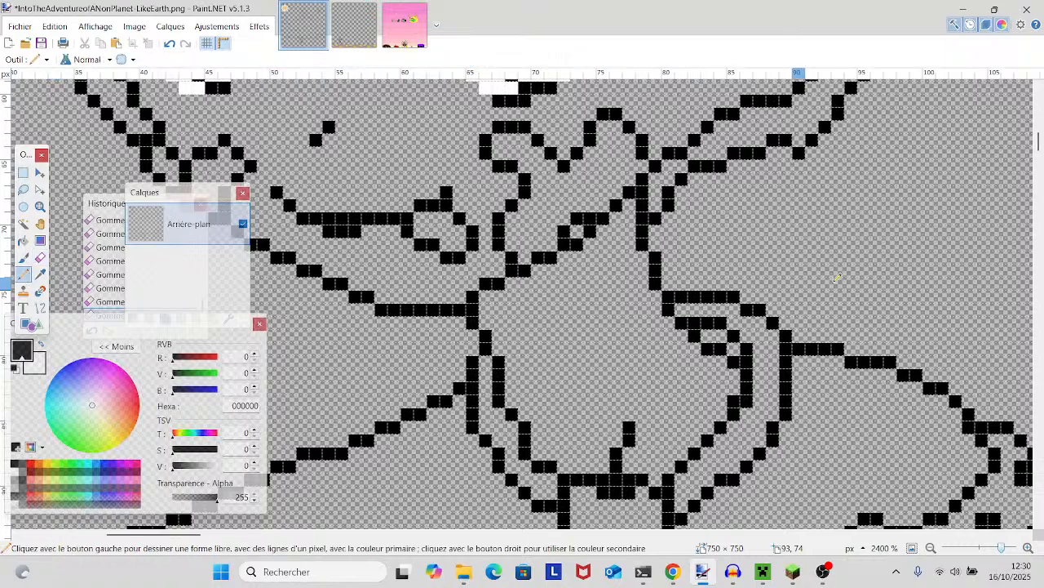
drag(841, 362, 826, 362)
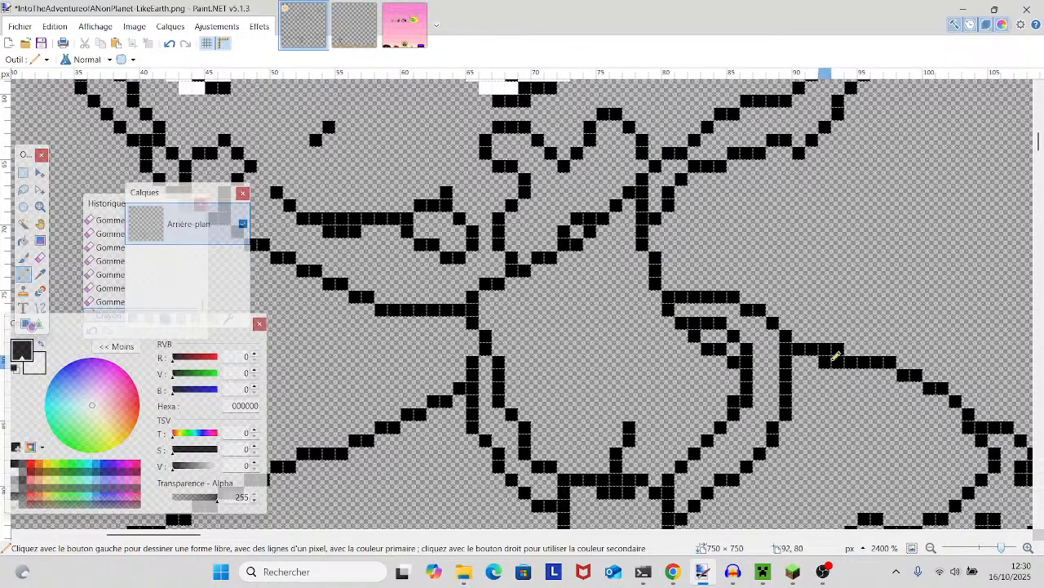
click(40, 257)
mouse_move(845, 349)
mouse_down()
mouse_move(816, 356)
mouse_move(844, 340)
mouse_up()
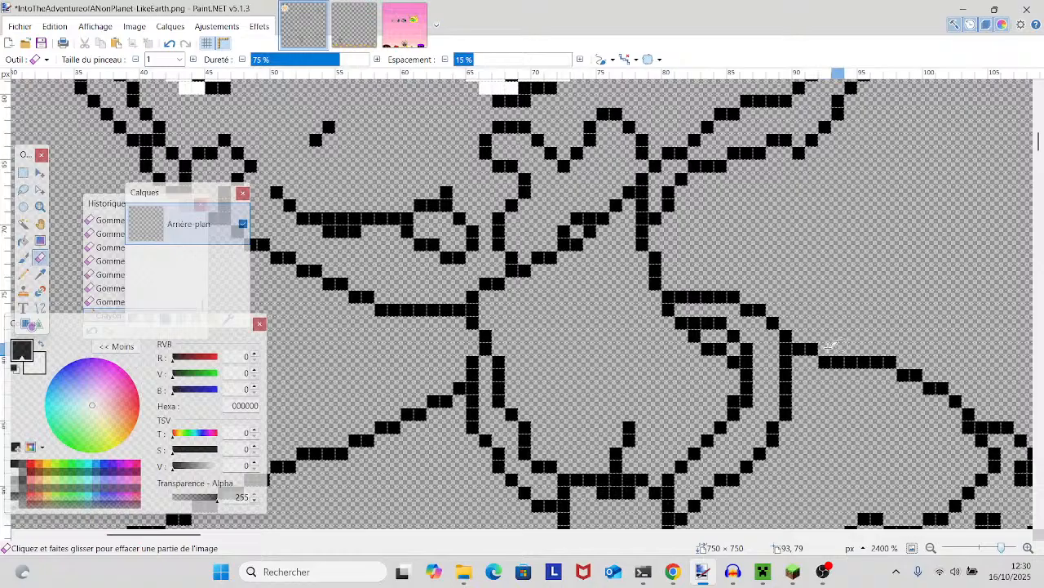
- Clean the collar's inner fold by erasing its surplus corner pixel and drawing a black Pencil pixel one row higher
drag(727, 363, 732, 362)
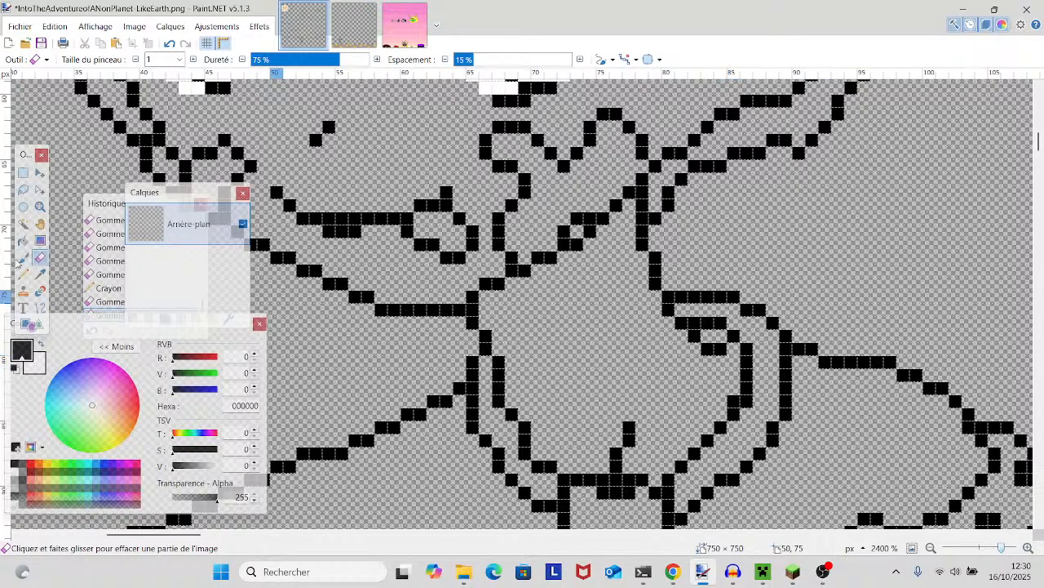
click(22, 273)
click(731, 347)
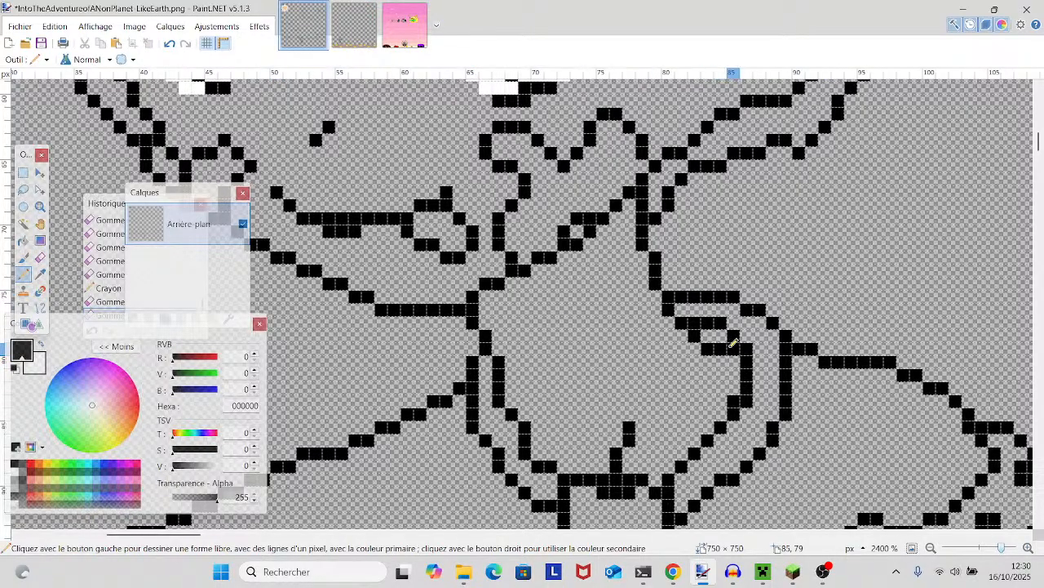
scroll(732, 342, up, 2)
scroll(734, 343, up, 3)
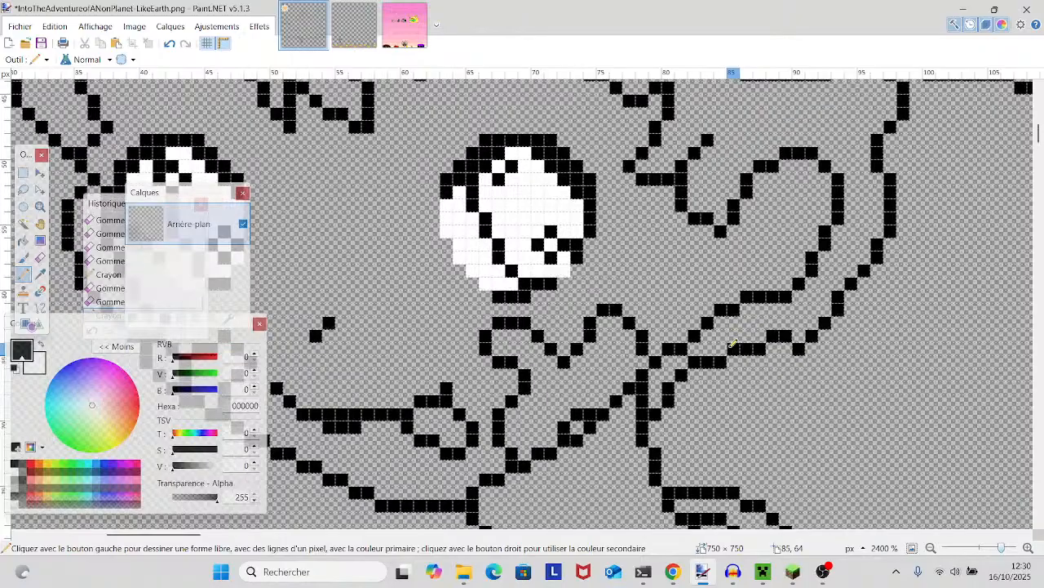
scroll(334, 296, down, 9)
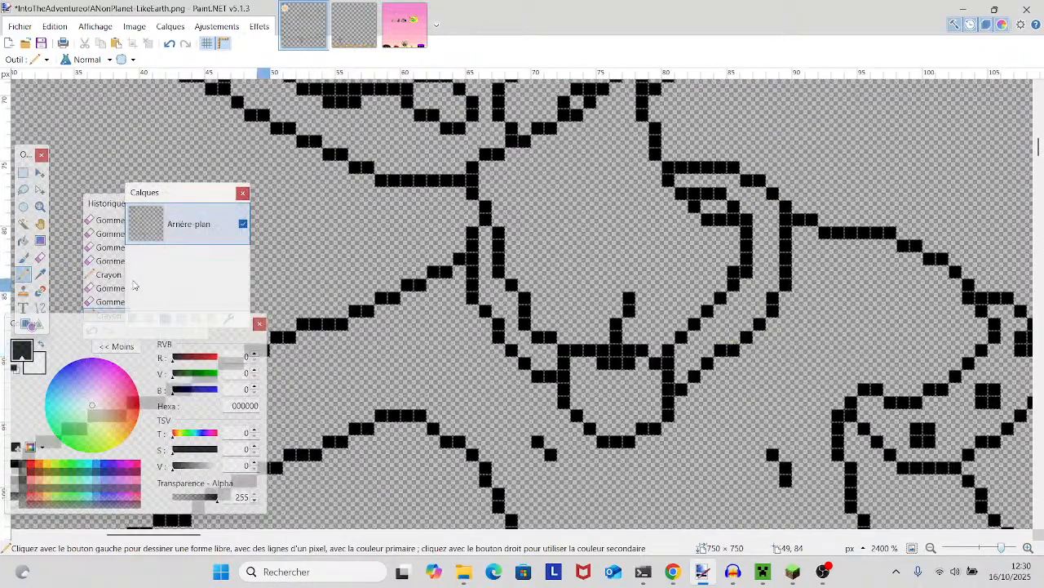
- Erase the surplus corner pixel on the inner curve of the collar's right side with the one-pixel Eraser
click(40, 257)
click(748, 272)
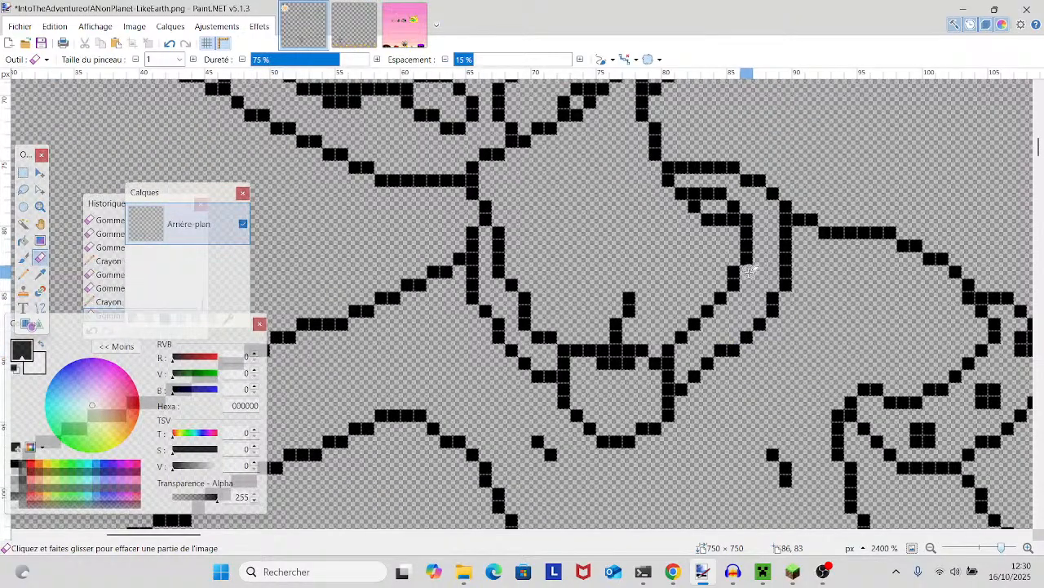
scroll(748, 277, down, 2)
click(723, 283)
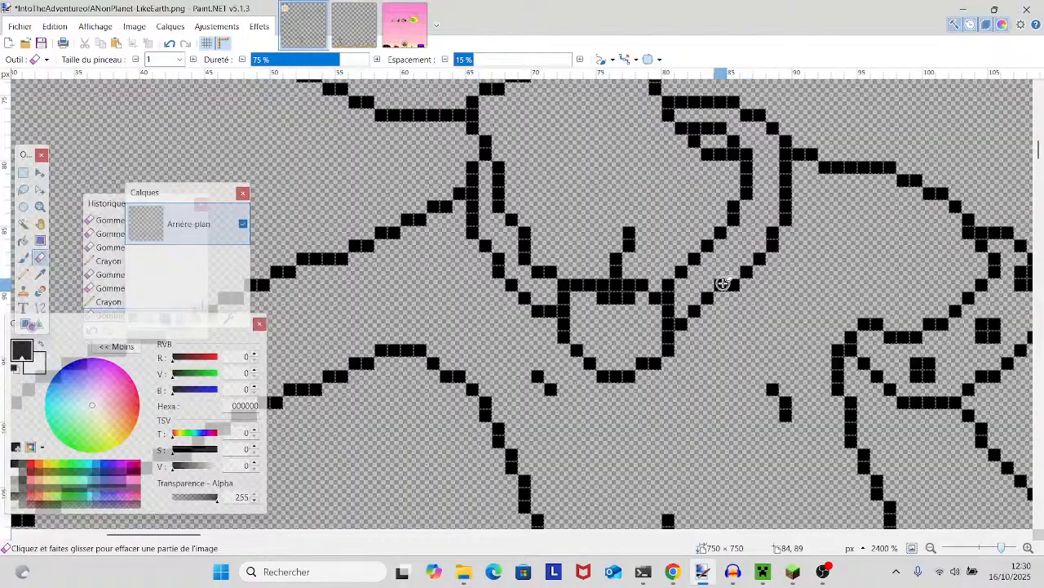
- Erase the doubled pixels beneath the small raised bump on the shorts' waistband
scroll(718, 282, down, 4)
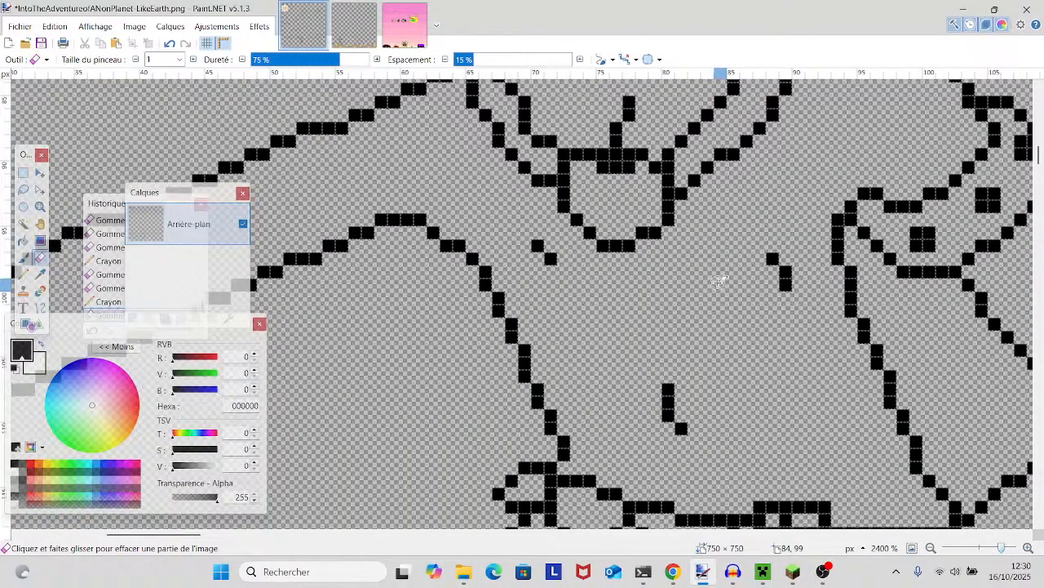
scroll(713, 281, down, 2)
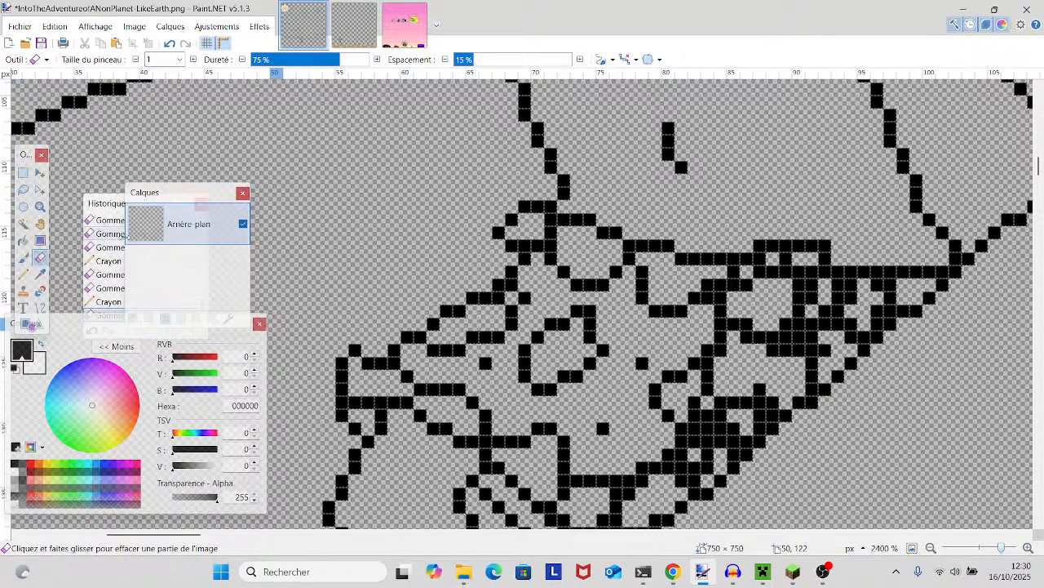
scroll(475, 229, down, 1)
scroll(563, 253, down, 3)
scroll(564, 255, up, 2)
scroll(563, 254, down, 1)
drag(564, 256, 318, 256)
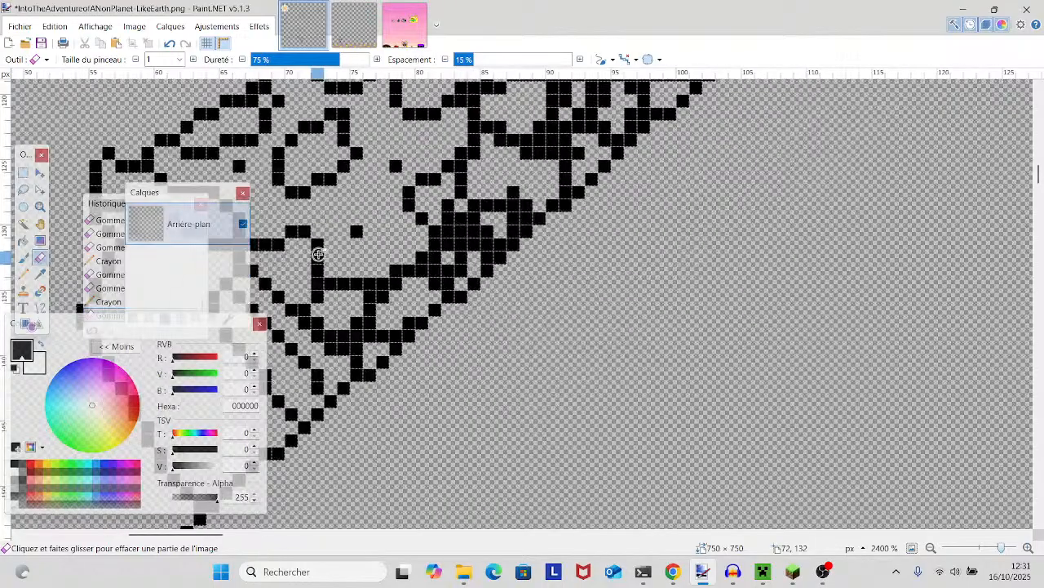
scroll(539, 262, up, 3)
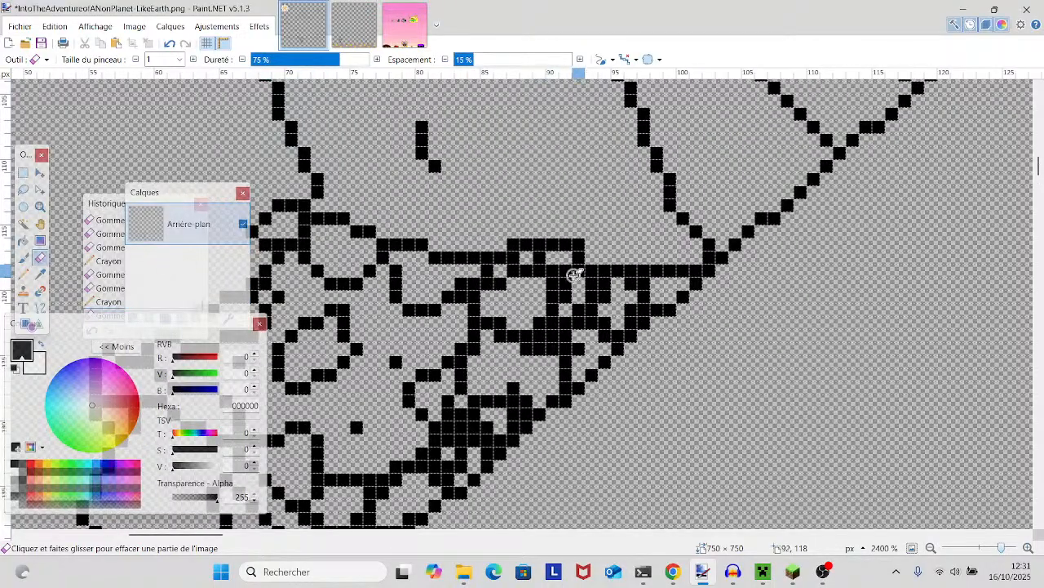
scroll(575, 273, up, 1)
drag(541, 297, 572, 281)
click(518, 334)
click(529, 331)
click(530, 328)
click(544, 313)
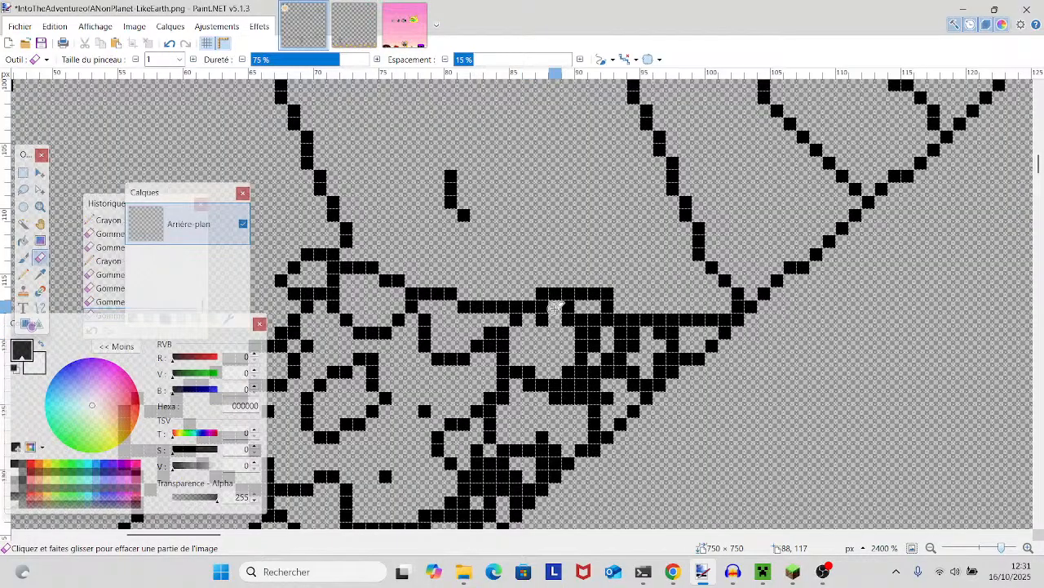
click(542, 312)
click(543, 309)
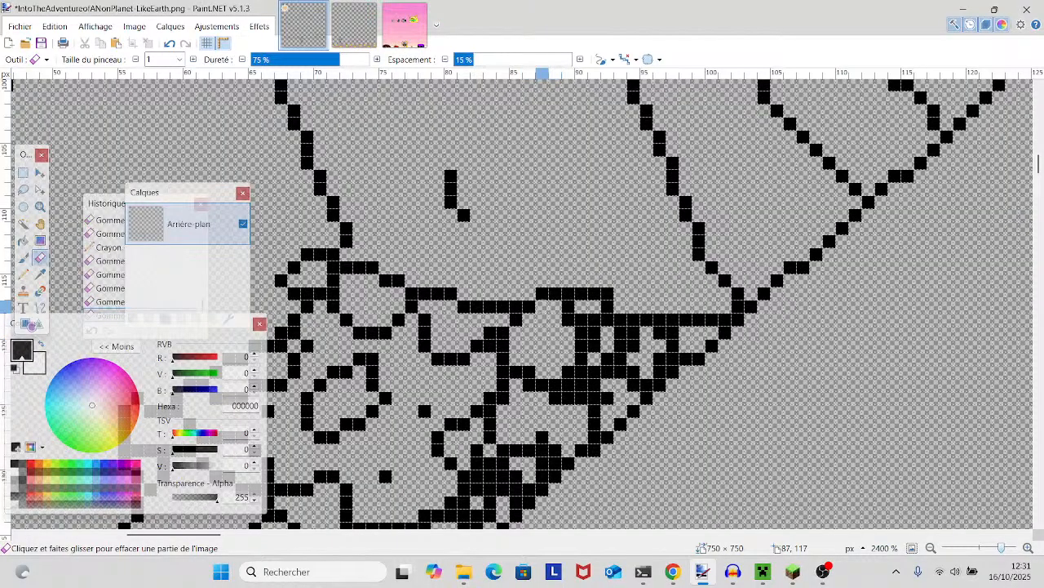
- Erase the right part of the waistband's raised bump, leaving a single stepped line down to the straight edge
click(593, 294)
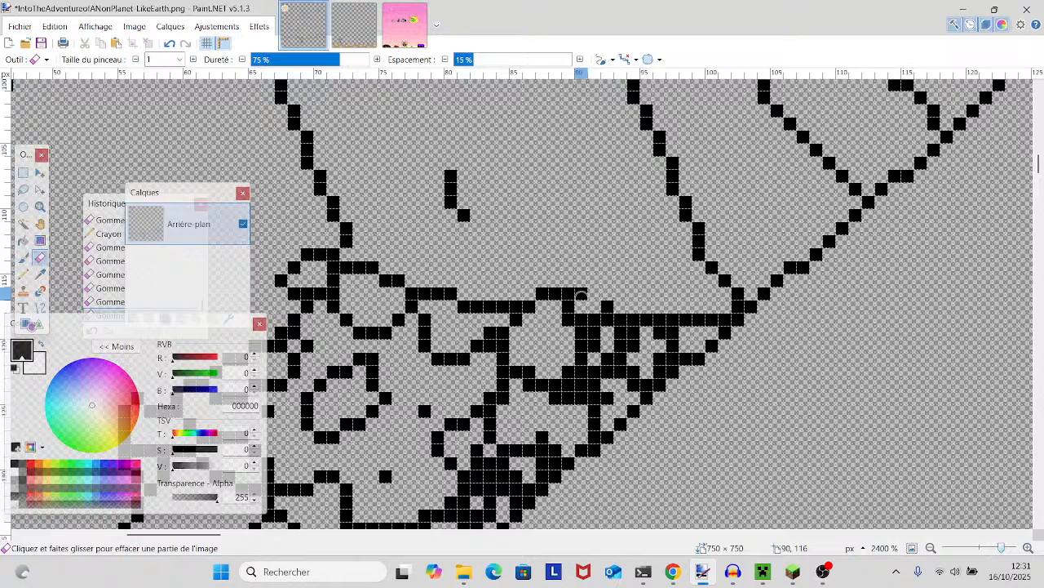
click(581, 294)
mouse_move(569, 279)
mouse_down()
mouse_move(616, 299)
mouse_move(572, 318)
mouse_move(529, 388)
mouse_up()
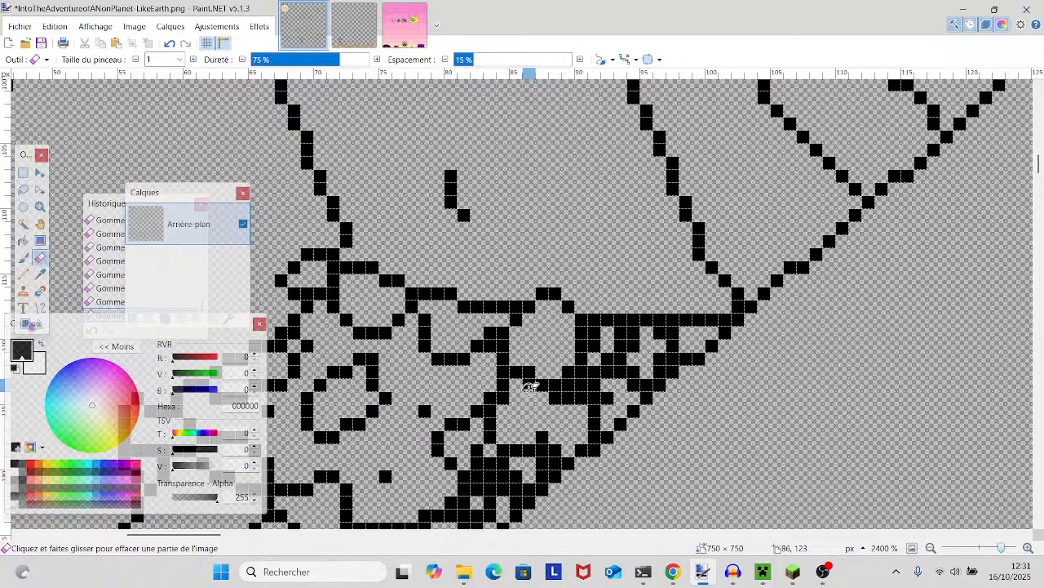
- Hollow out the solid black block at the hat's left edge with the Eraser and remove the surplus outline pixel above it
scroll(541, 375, down, 5)
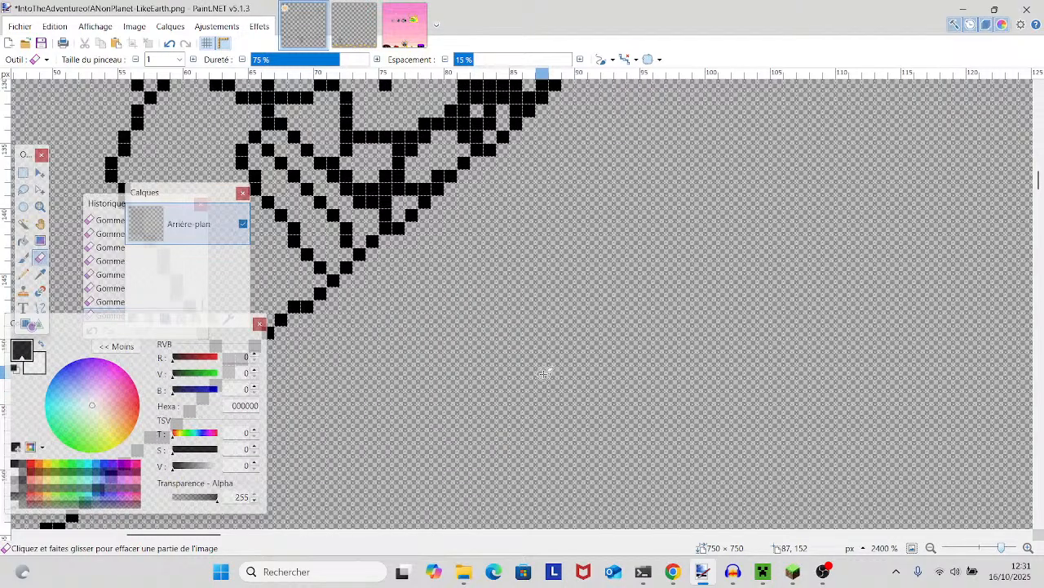
scroll(545, 376, up, 1)
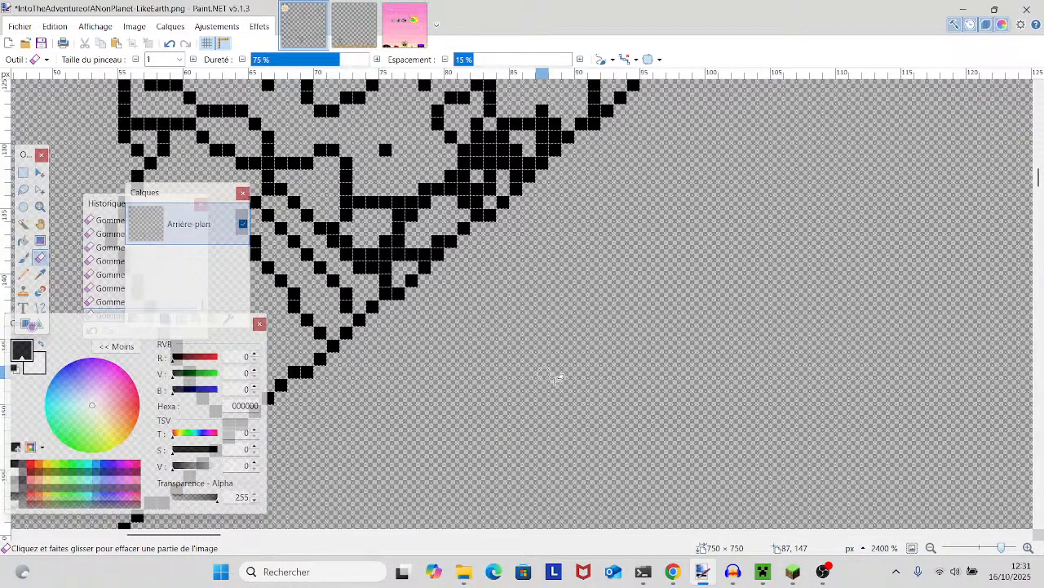
scroll(544, 373, left, 3)
scroll(620, 376, up, 8)
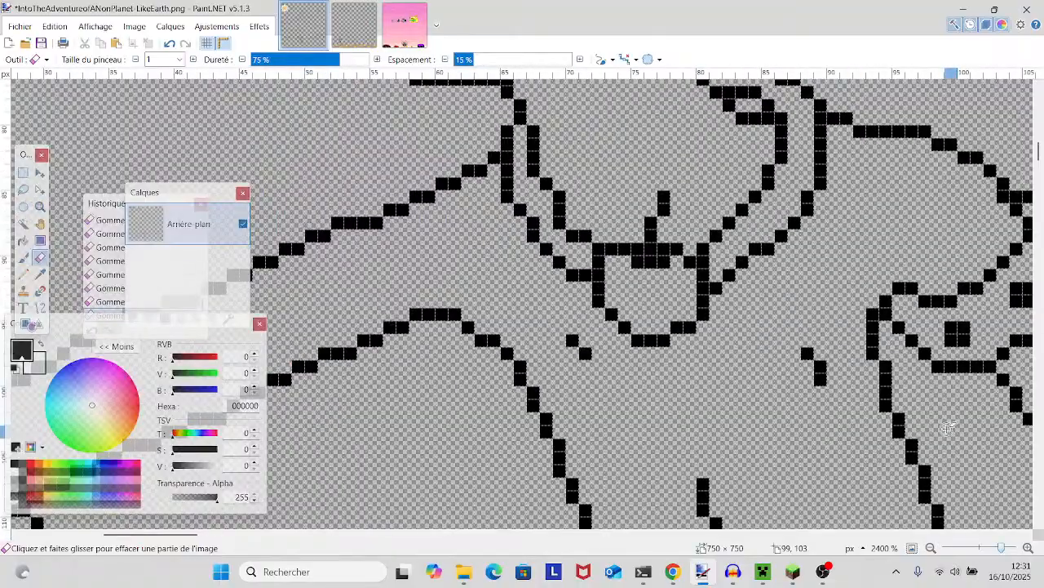
scroll(931, 440, up, 5)
scroll(930, 438, left, 4)
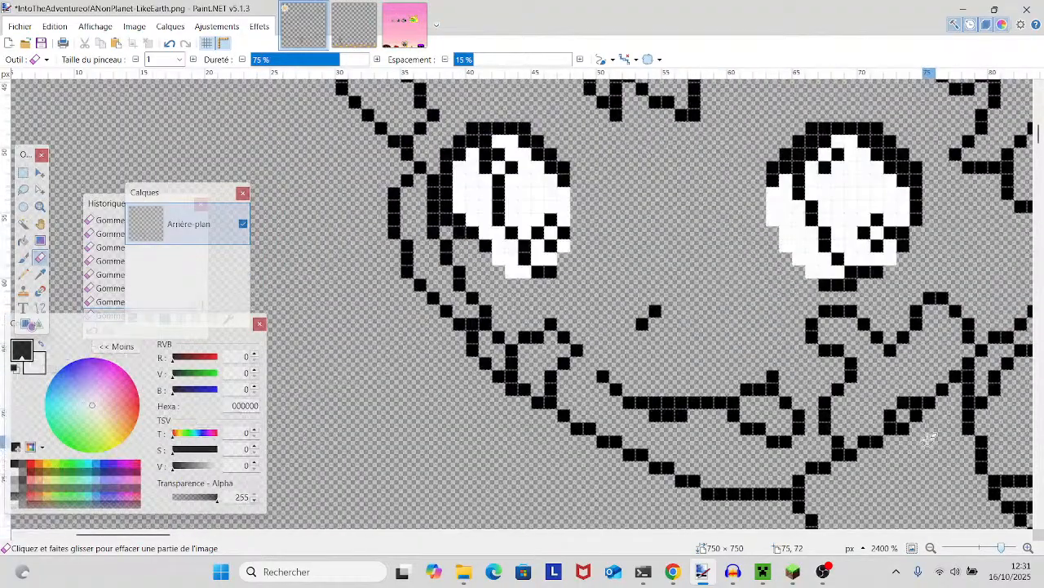
scroll(931, 441, up, 2)
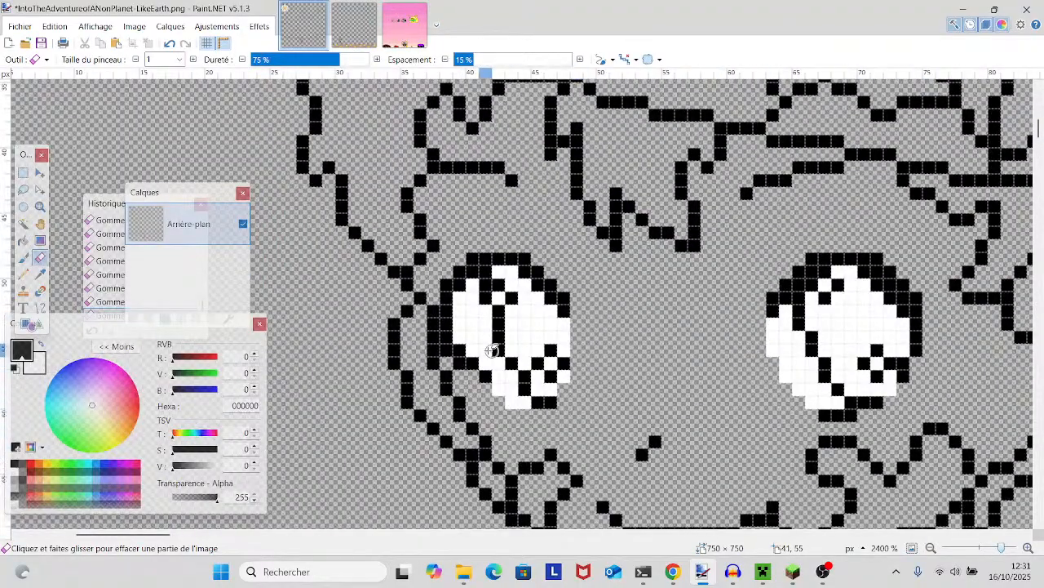
scroll(906, 403, up, 2)
scroll(882, 365, up, 4)
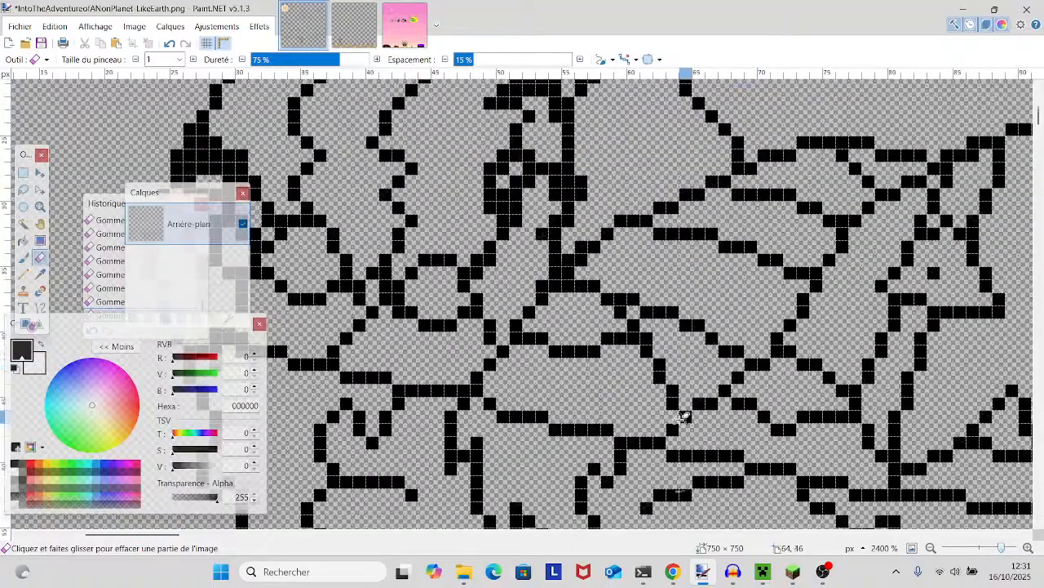
scroll(850, 389, left, 3)
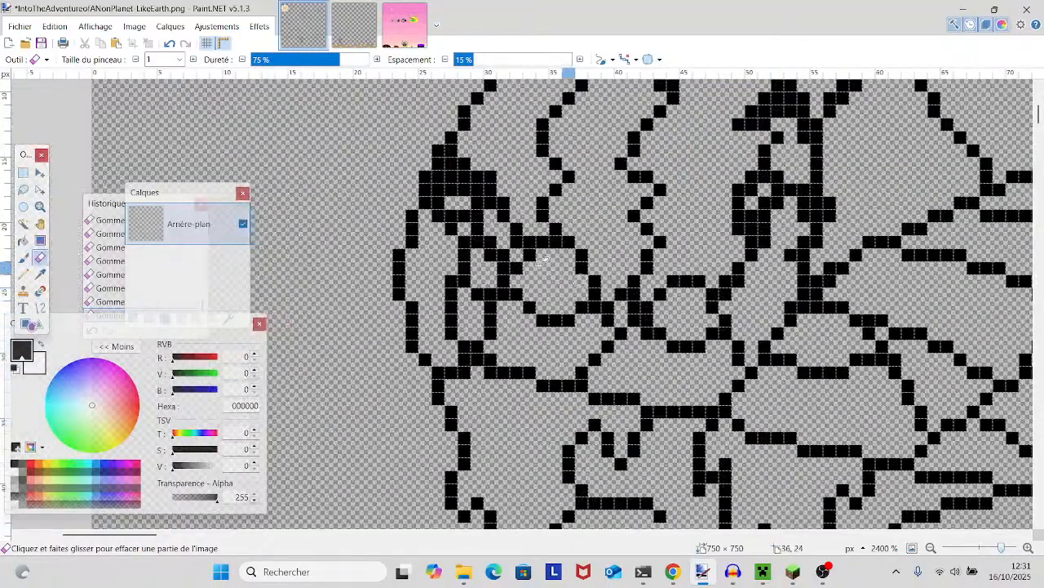
click(448, 179)
click(440, 188)
click(440, 179)
click(441, 198)
click(466, 189)
click(465, 178)
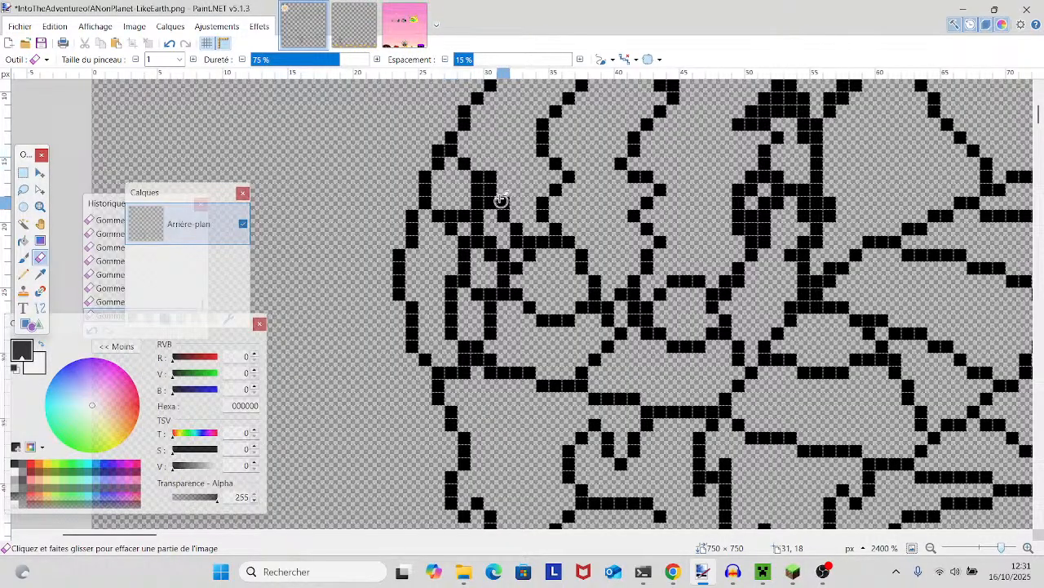
click(438, 146)
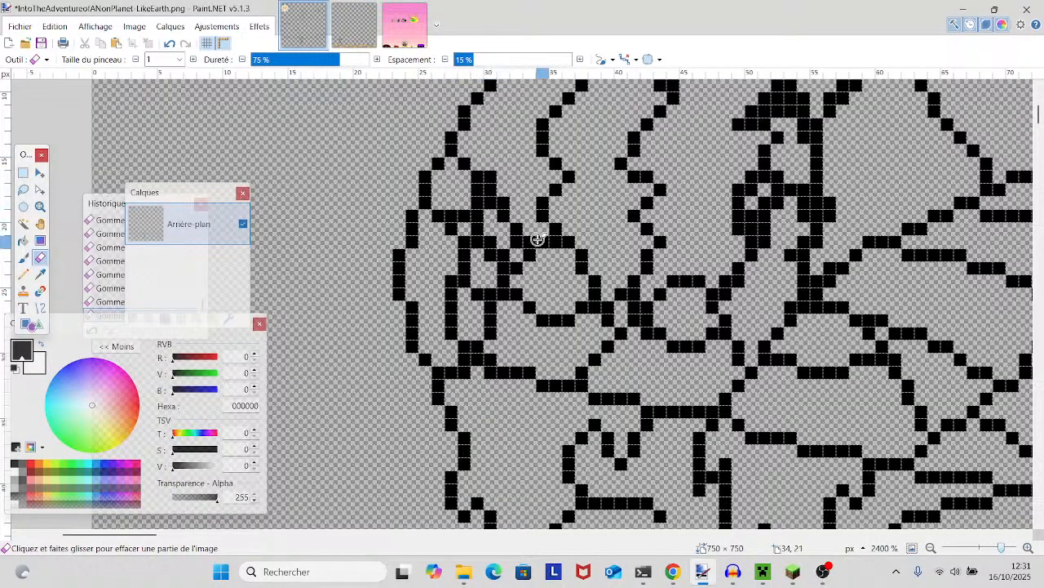
- Try adding two black Pencil pixels inside the small loop at the hat's left edge, and undo both
scroll(537, 238, down, 2)
scroll(538, 240, up, 2)
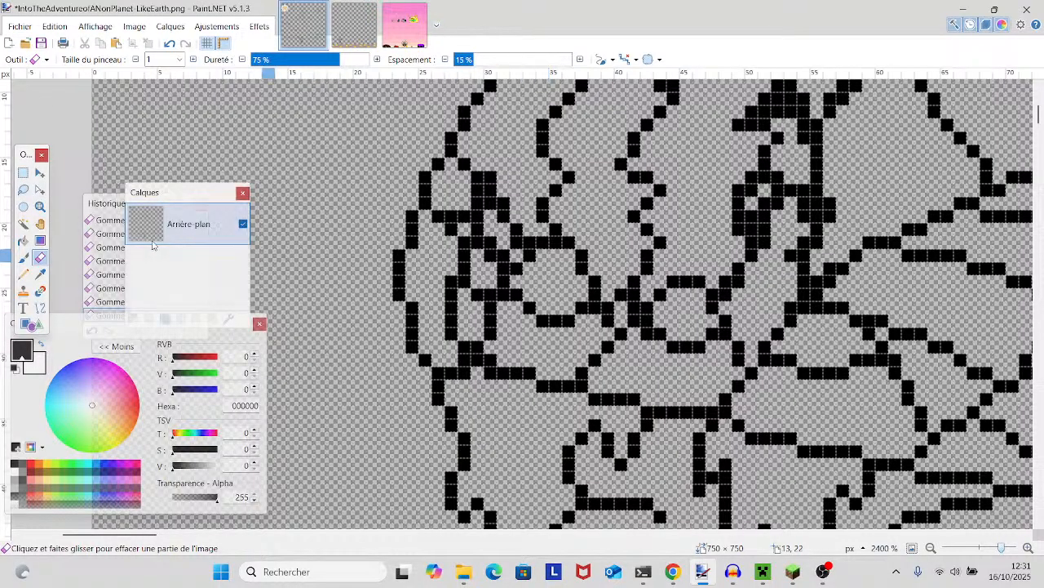
click(23, 274)
scroll(423, 278, up, 4)
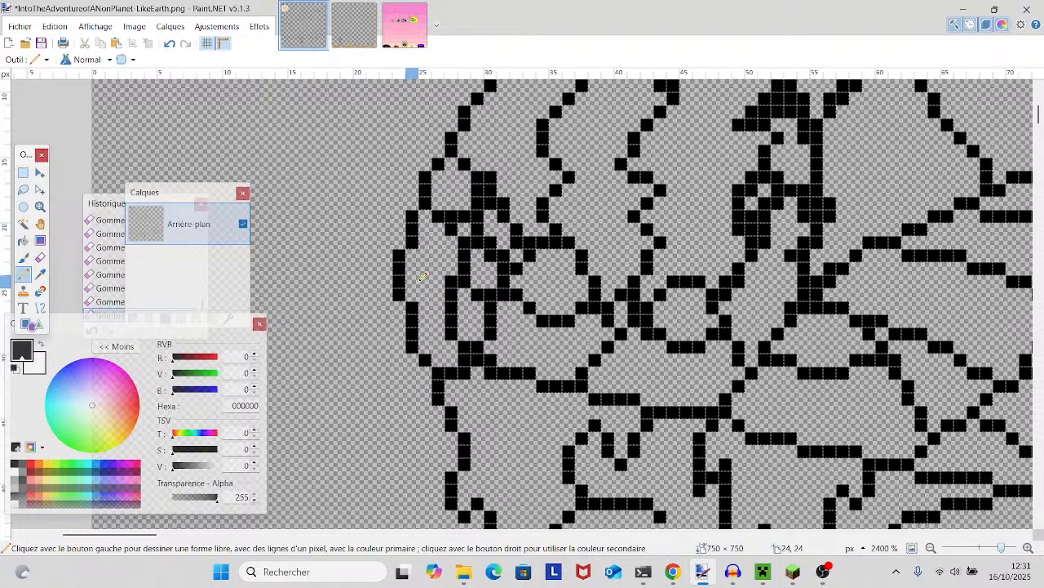
scroll(413, 271, down, 2)
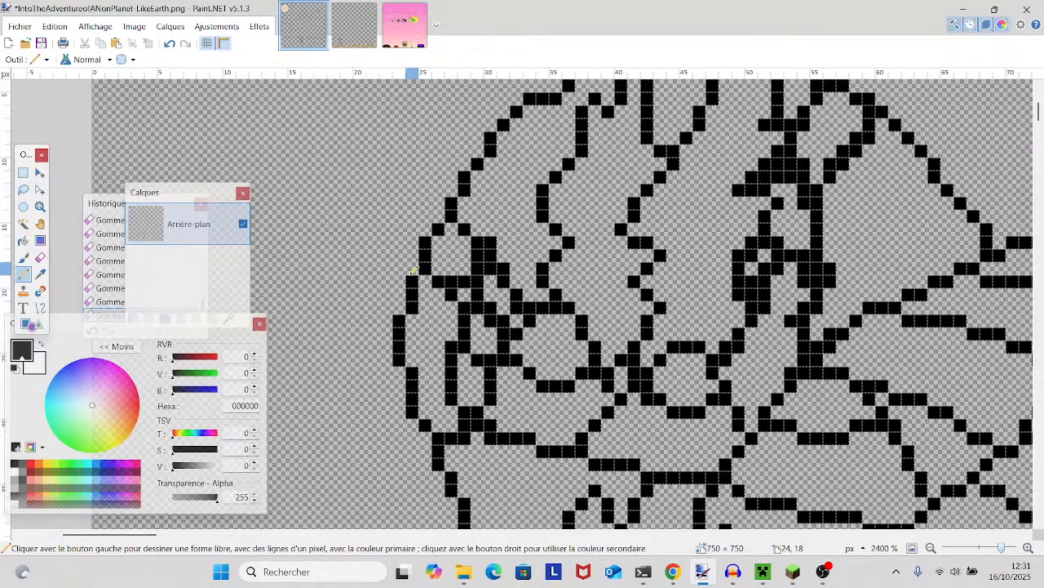
click(441, 267)
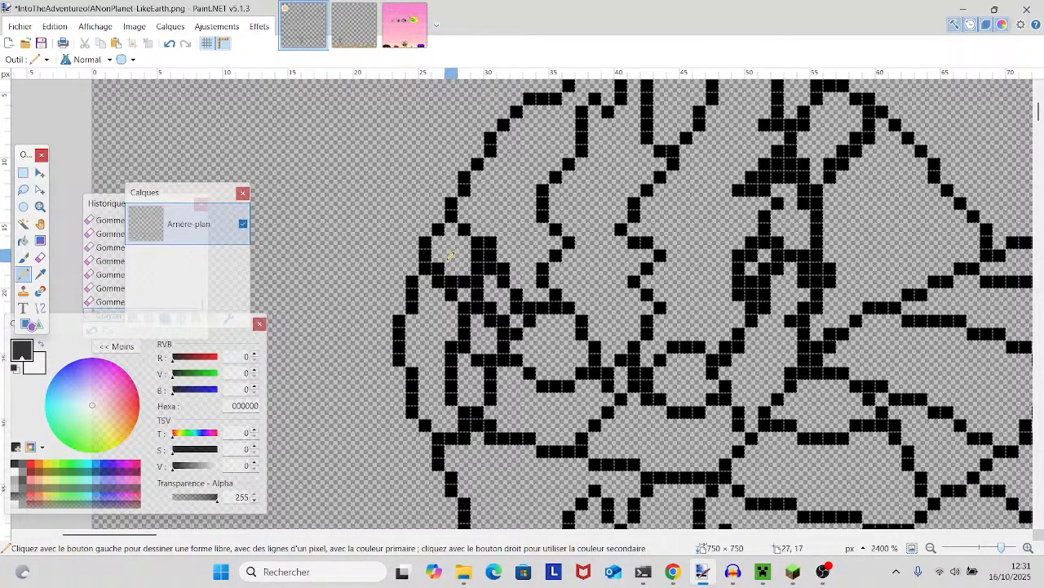
click(450, 252)
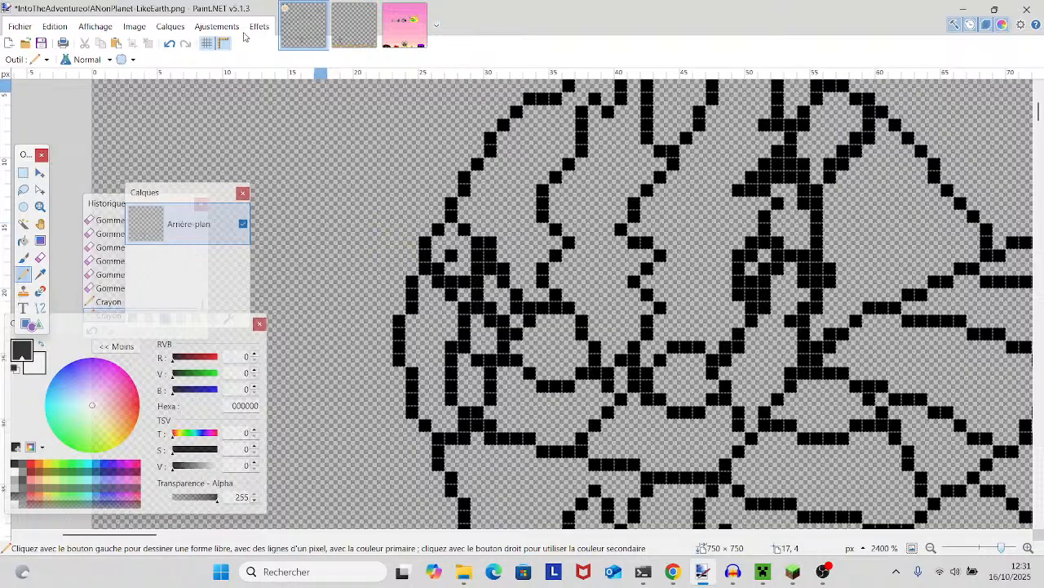
click(167, 42)
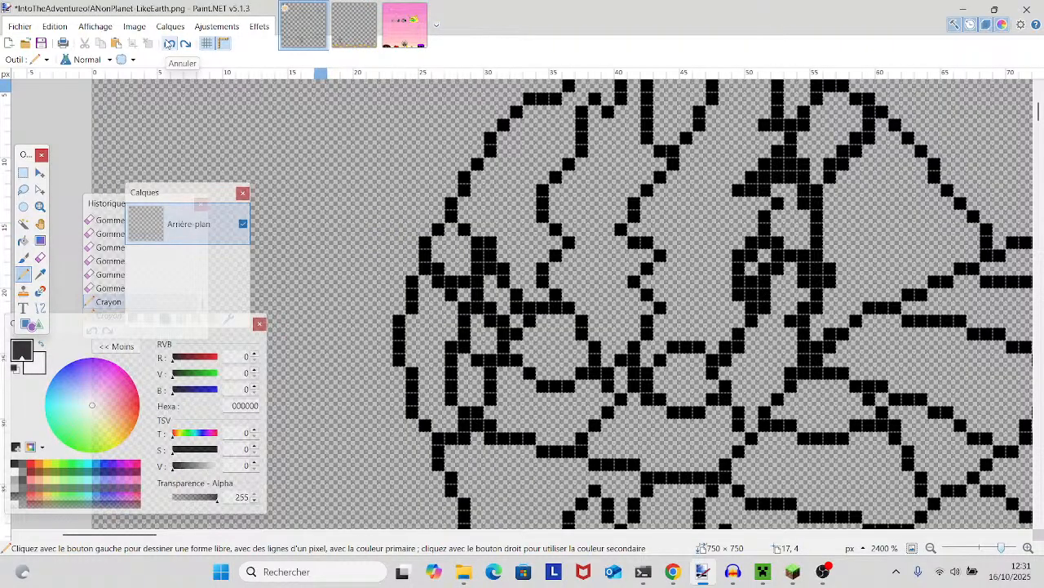
click(168, 42)
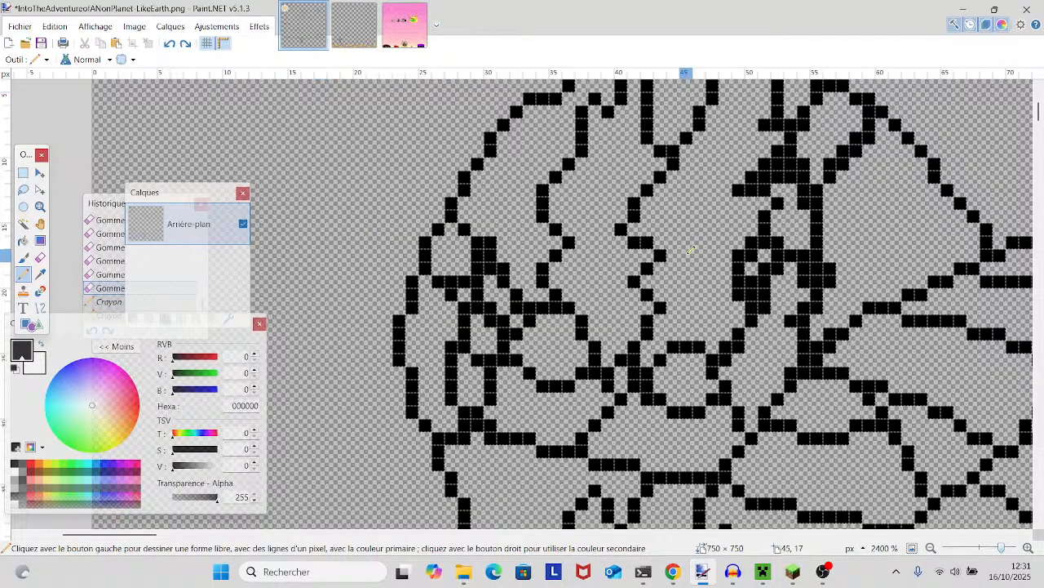
- Examine the outlines of the hat top, face, collar and sleeve for remaining surplus pixels
scroll(689, 249, up, 3)
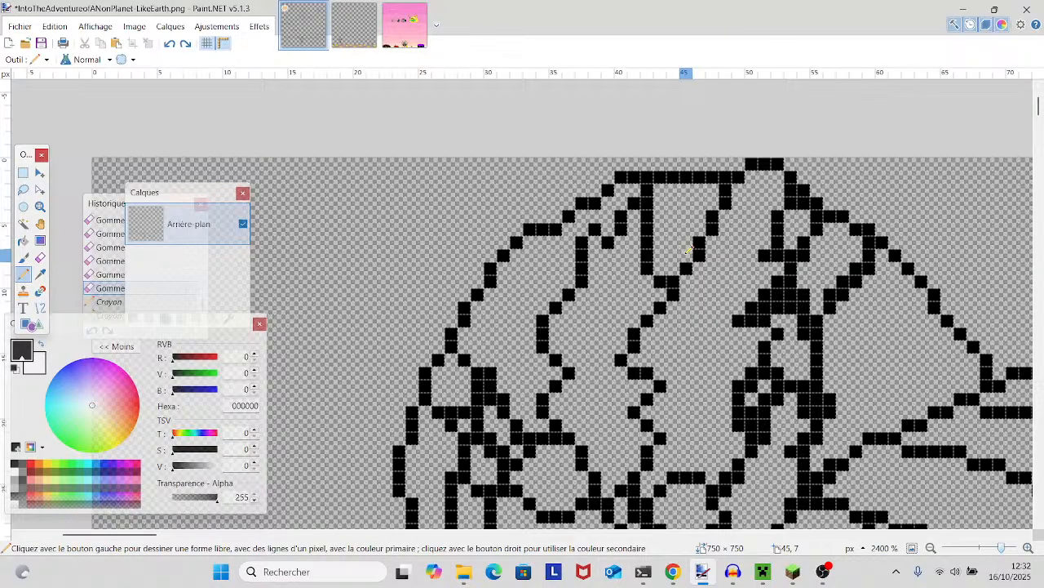
scroll(690, 248, down, 10)
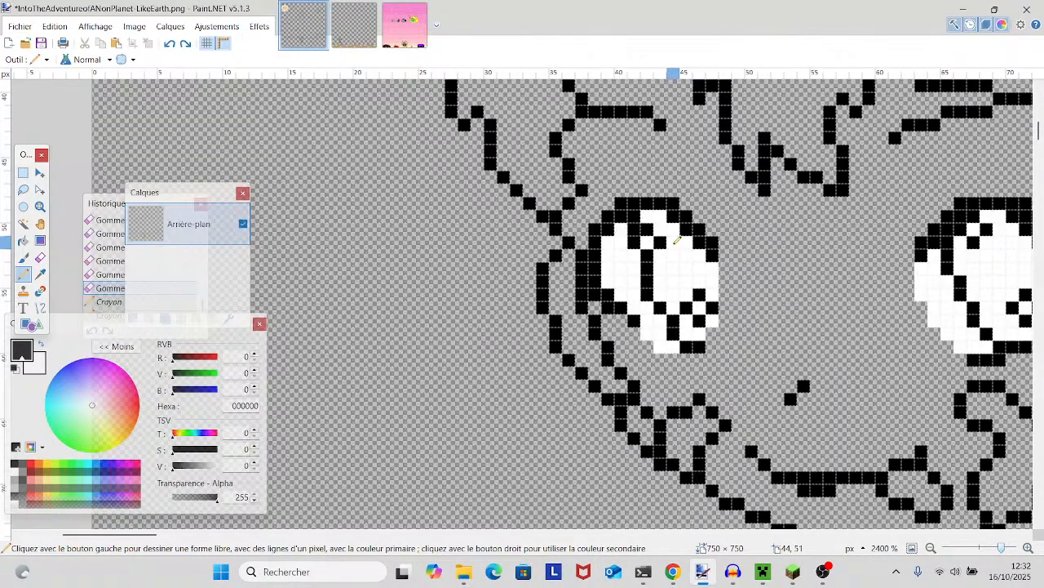
drag(673, 245, 531, 217)
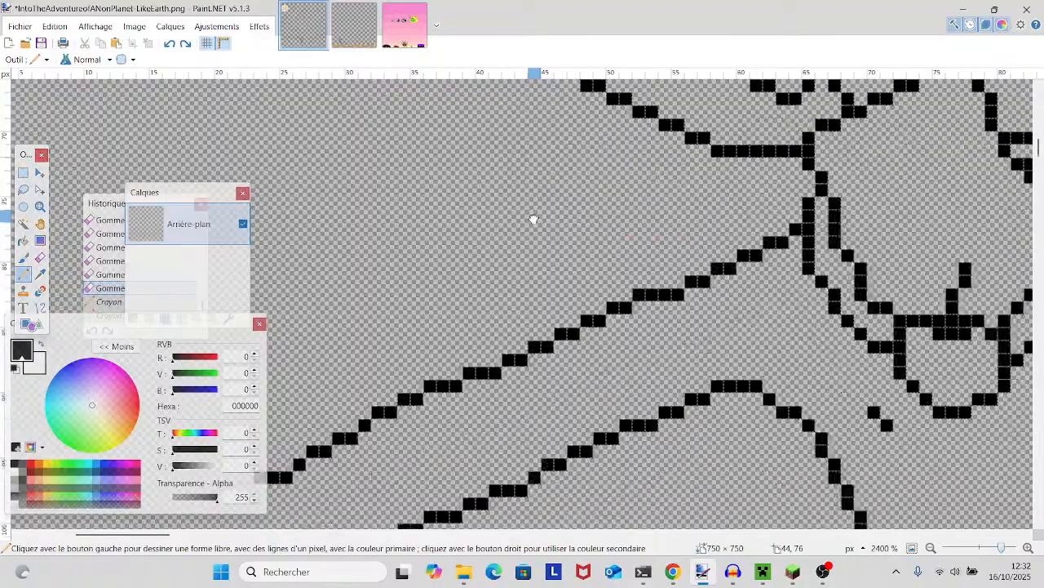
scroll(537, 213, down, 2)
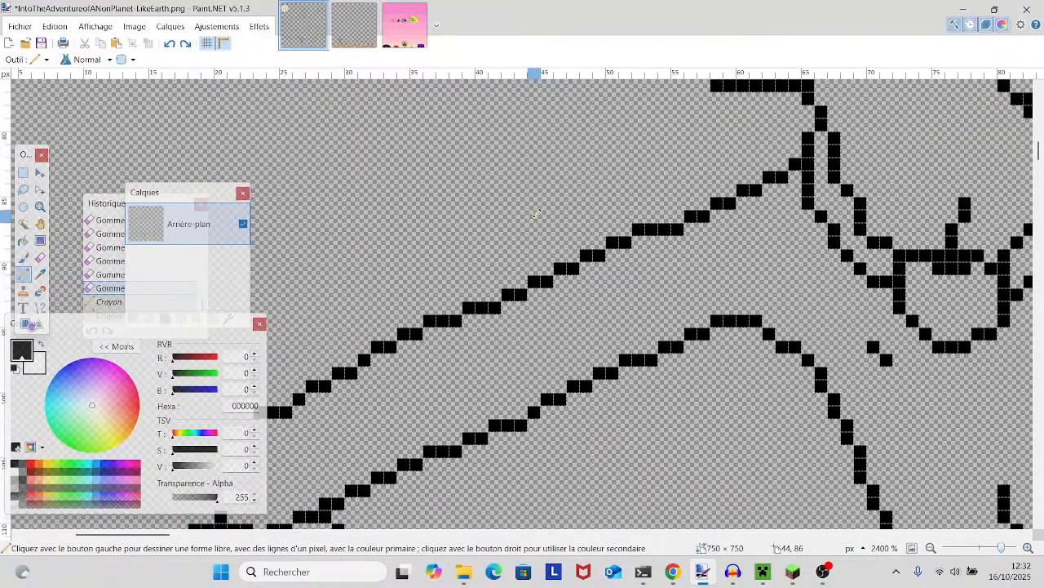
drag(533, 218, 734, 288)
scroll(734, 288, down, 1)
scroll(734, 288, up, 1)
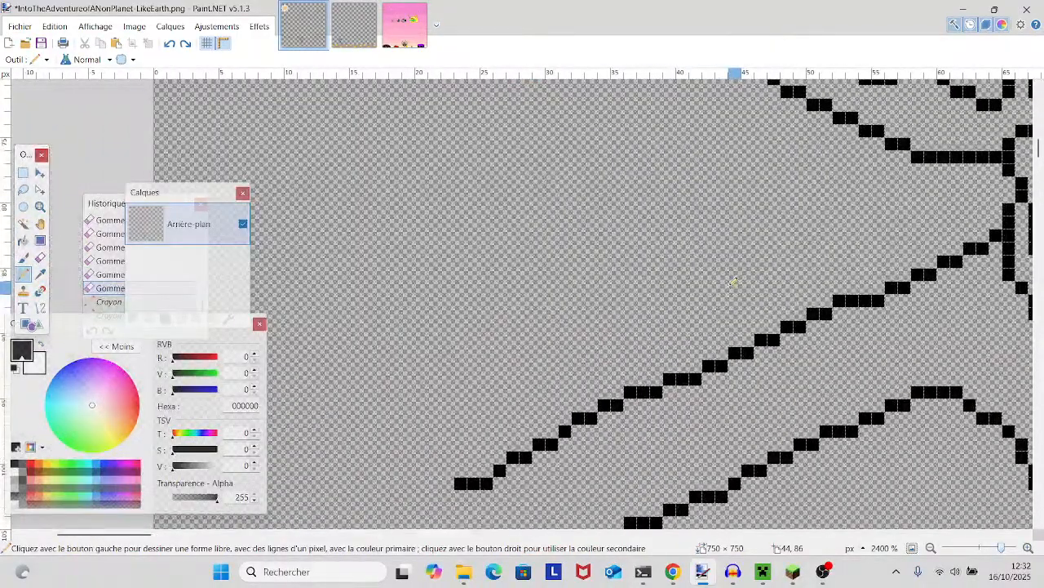
scroll(729, 275, down, 3)
scroll(728, 272, up, 3)
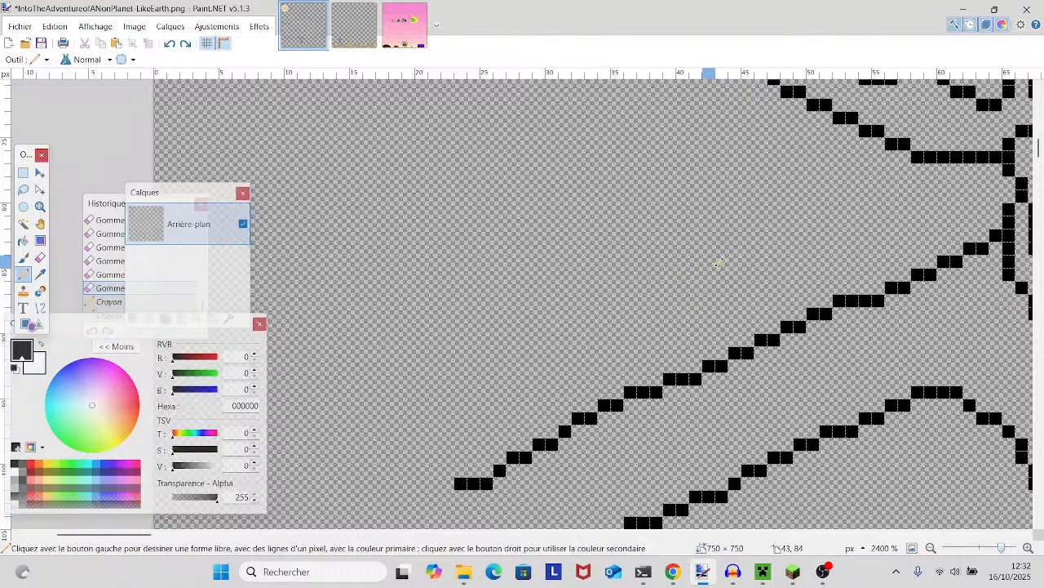
scroll(691, 265, up, 7)
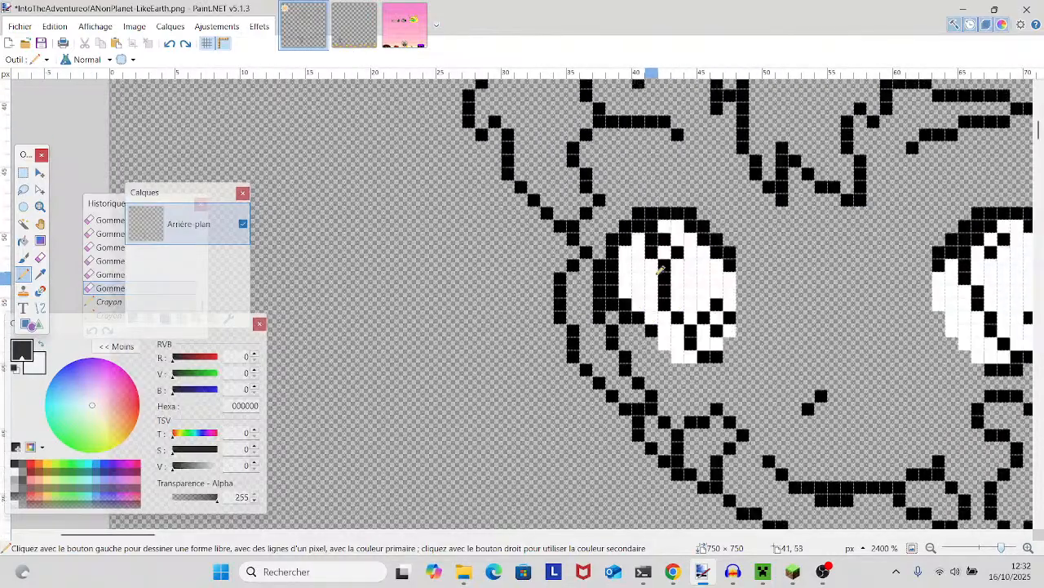
- Erase the two doubled corner pixels where the hat's lower-left outline meets the inner loop
scroll(659, 272, up, 6)
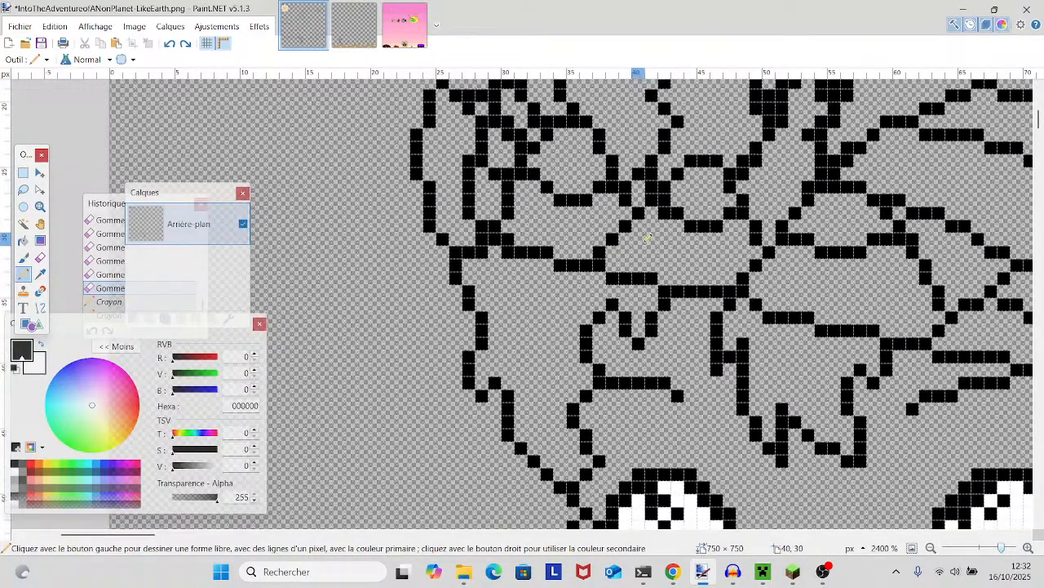
click(40, 258)
click(508, 384)
click(482, 384)
scroll(494, 370, up, 2)
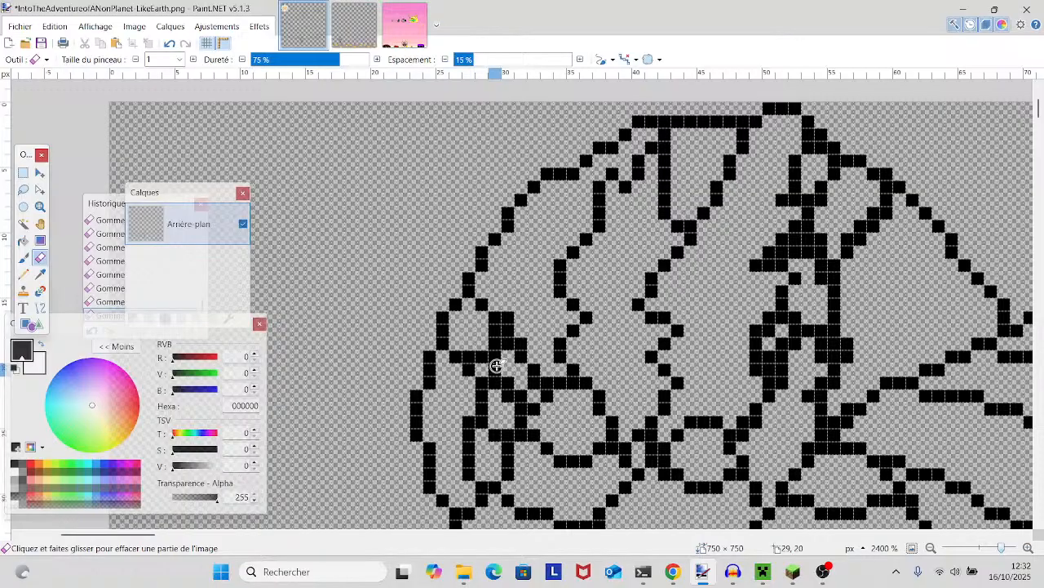
scroll(502, 351, right, 4)
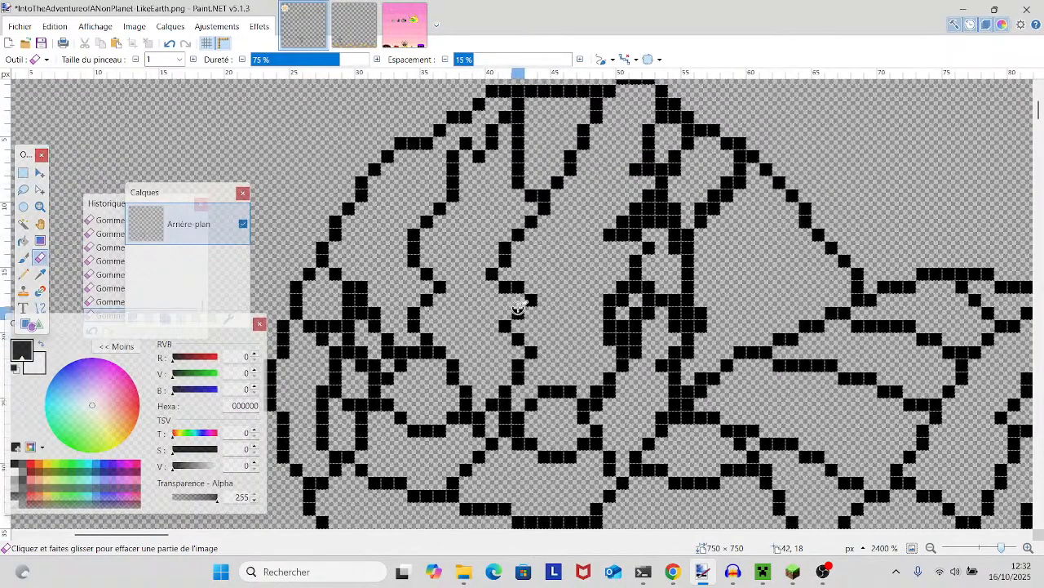
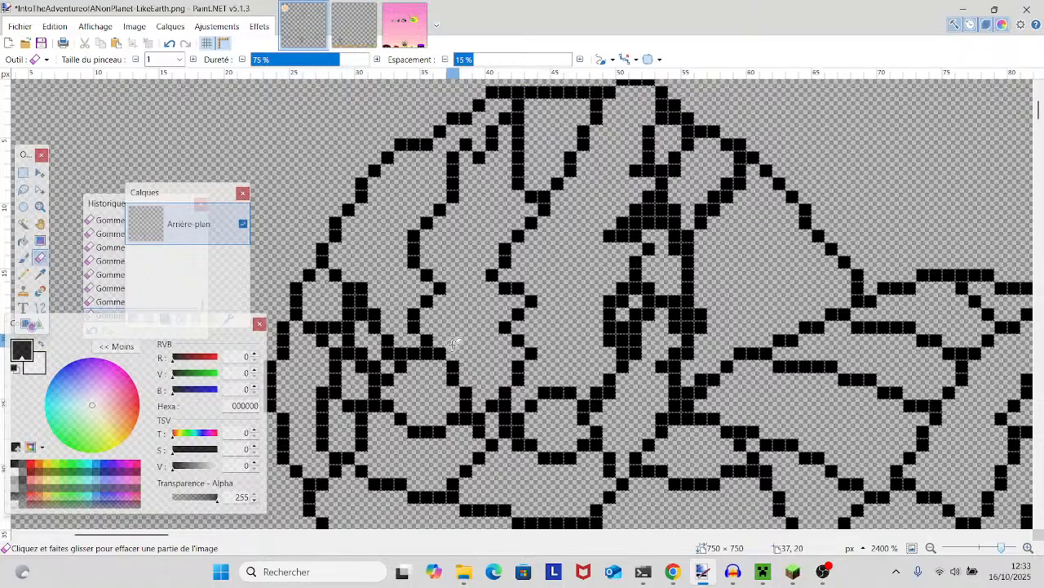
- Examine the outlines of the hat folds, brim, eyes and mouth for places that still need correction
scroll(454, 343, down, 3)
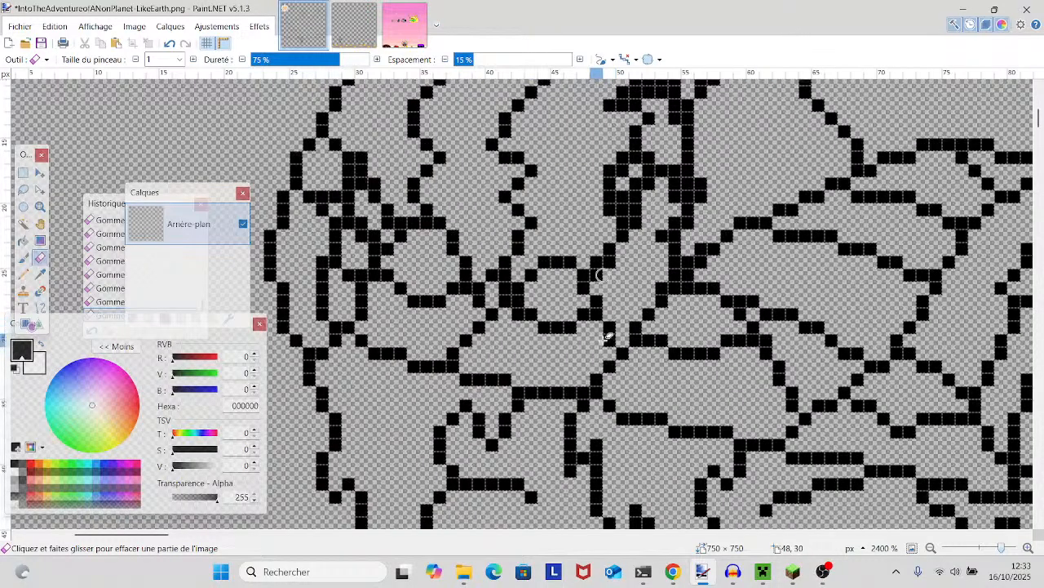
scroll(605, 338, down, 2)
scroll(678, 345, right, 2)
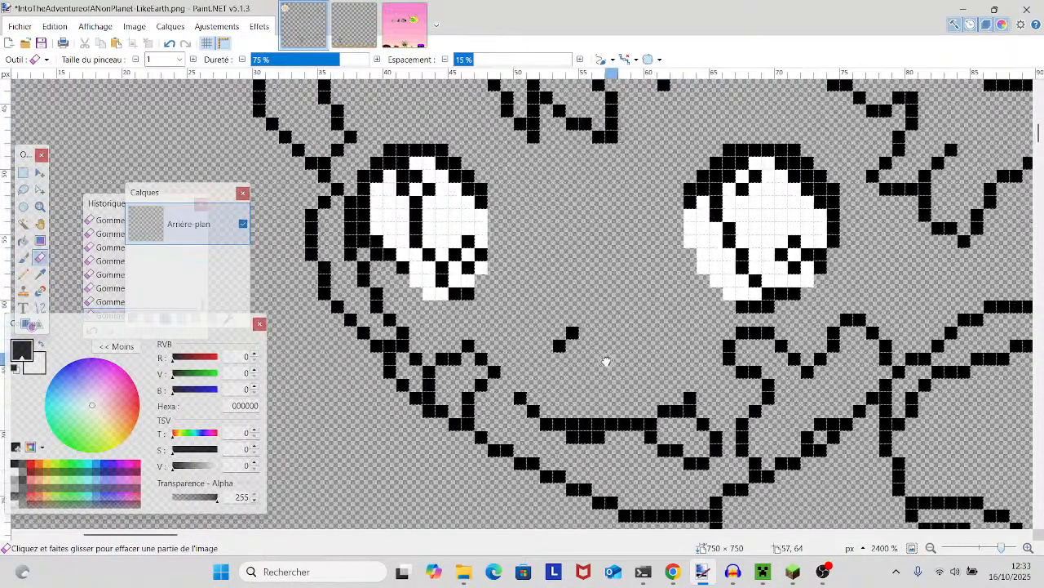
drag(571, 368, 550, 435)
scroll(547, 418, down, 1)
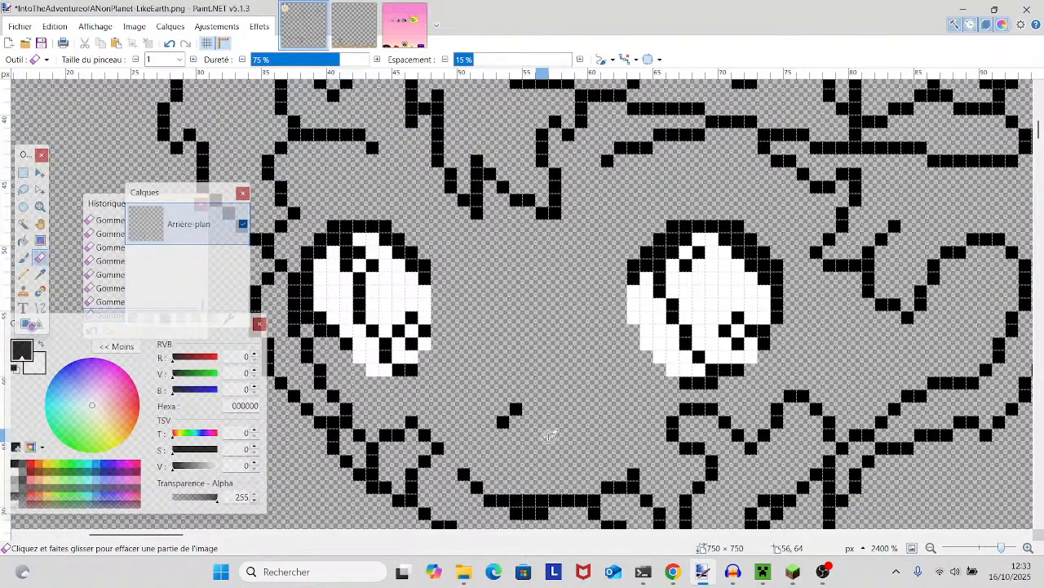
scroll(550, 435, up, 5)
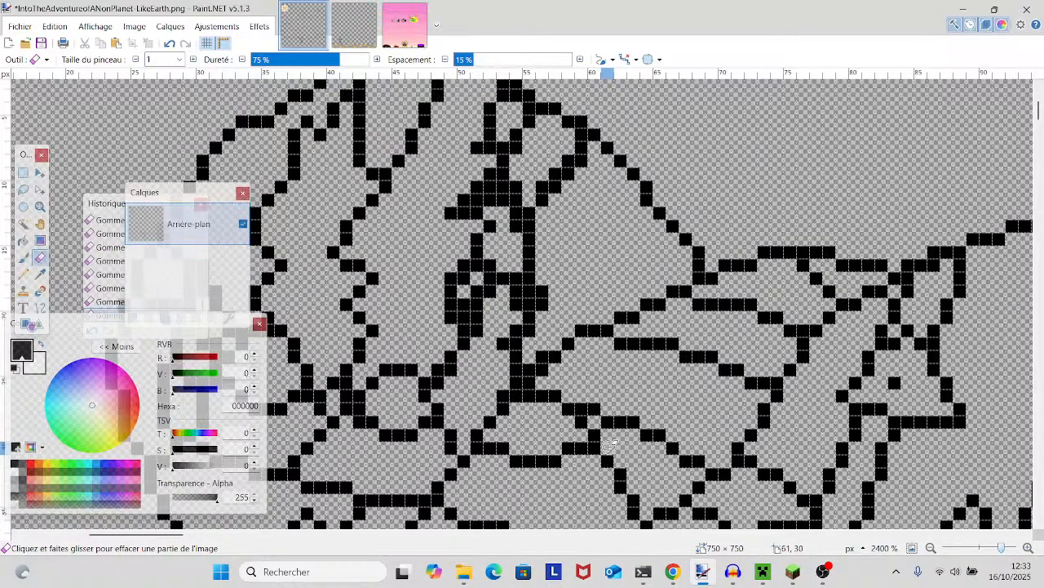
scroll(608, 445, down, 1)
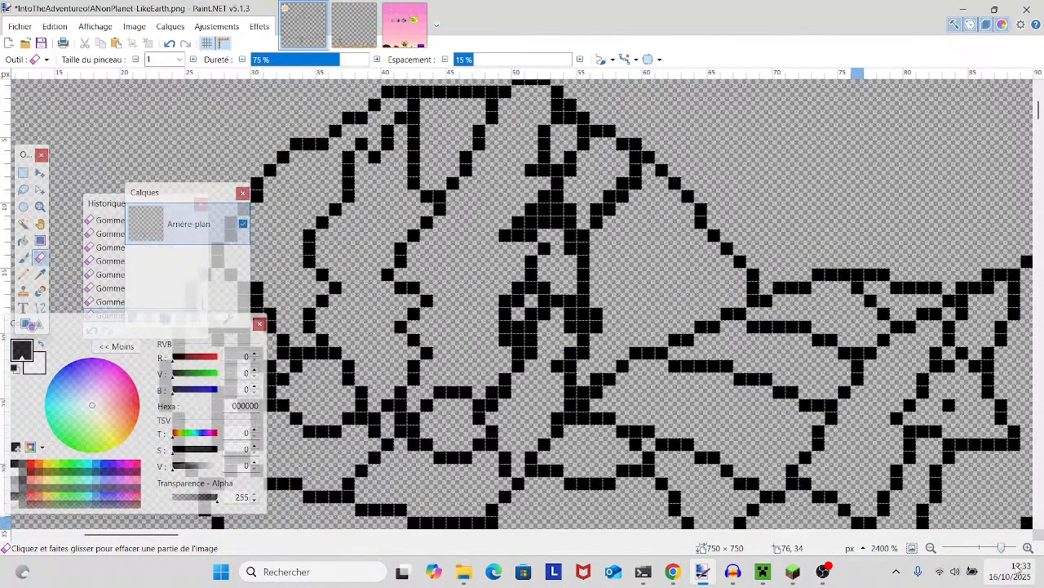
- Draw two one-pixel black Pencil connections near the hat's top: one between the two left folds, one towards the central fold
mouse_move(996, 549)
mouse_down()
mouse_move(977, 549)
mouse_move(1002, 549)
mouse_up()
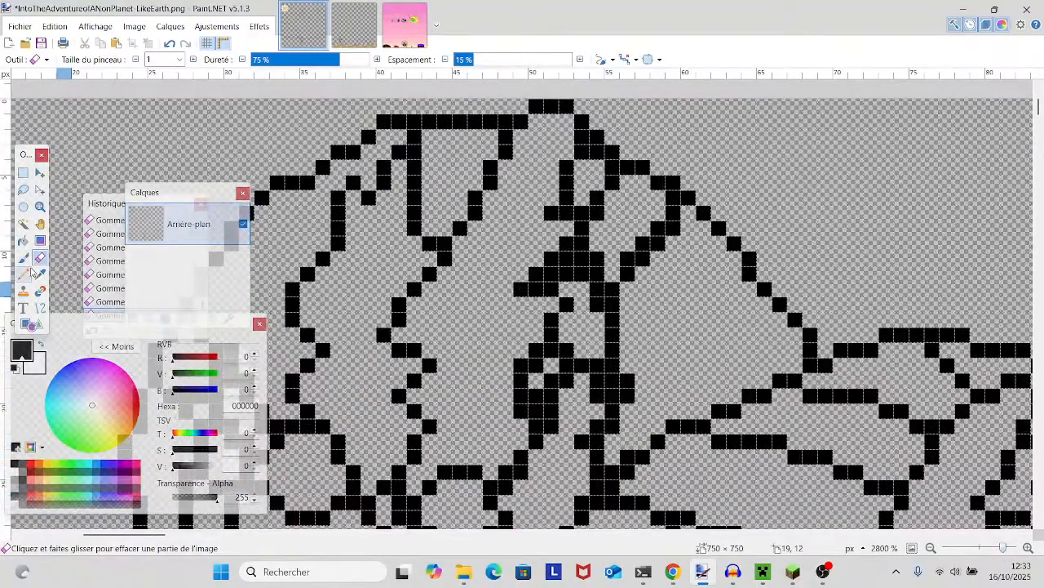
click(22, 275)
mouse_move(499, 181)
mouse_down()
mouse_move(529, 186)
mouse_move(563, 181)
mouse_up()
mouse_move(356, 229)
mouse_down()
mouse_move(370, 275)
mouse_move(360, 295)
mouse_move(388, 274)
mouse_move(360, 263)
mouse_move(373, 247)
mouse_move(353, 240)
mouse_move(382, 256)
mouse_move(421, 243)
mouse_up()
key(ctrl+z)
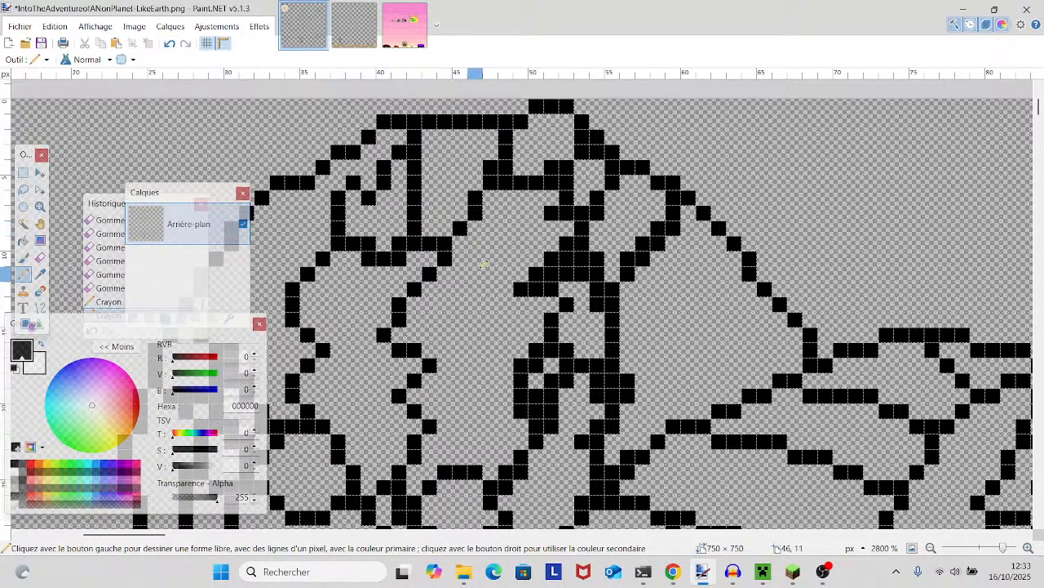
- Erase the surplus black pixel at the junction beside the small loop above the hat's brim, at about 42, 27
scroll(484, 264, down, 3)
scroll(484, 263, down, 5)
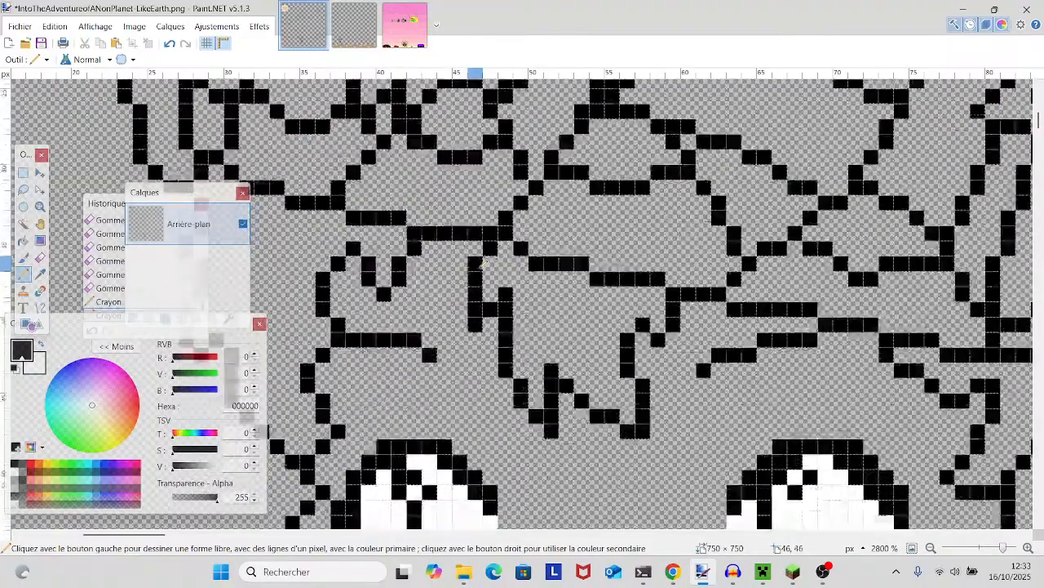
scroll(483, 264, down, 10)
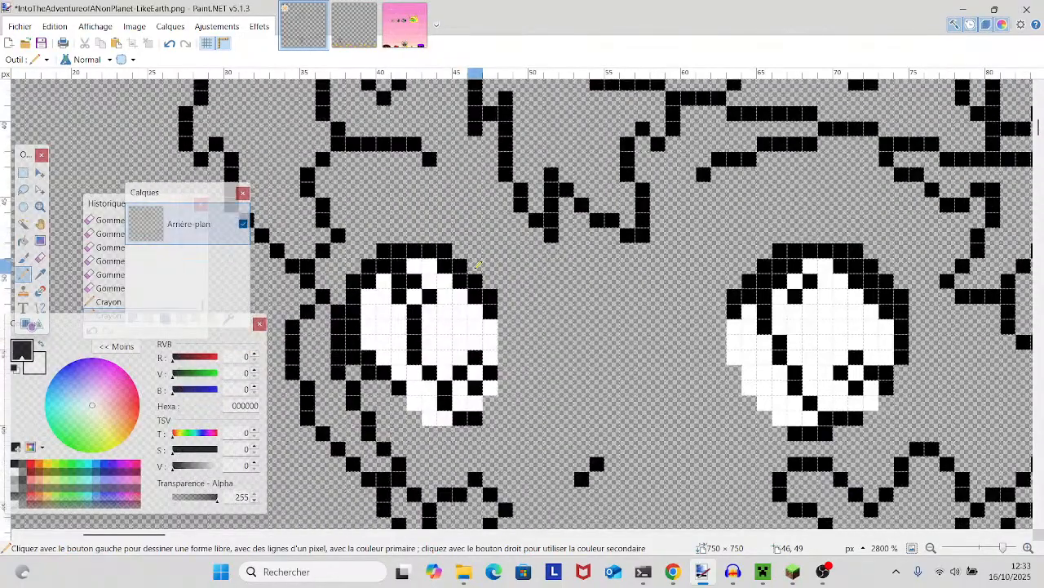
scroll(479, 264, up, 2)
scroll(479, 263, up, 6)
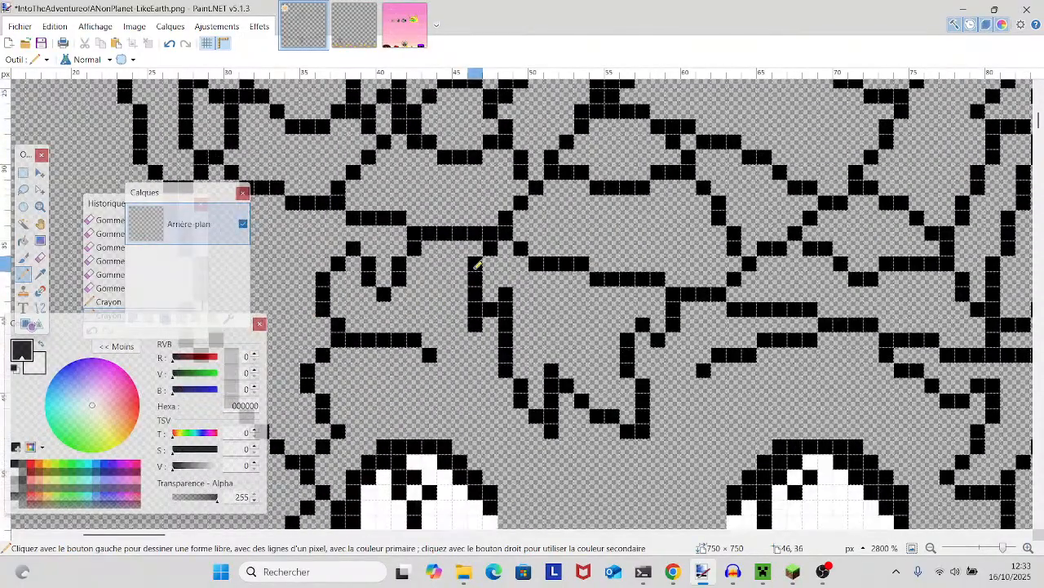
scroll(478, 264, up, 1)
click(40, 258)
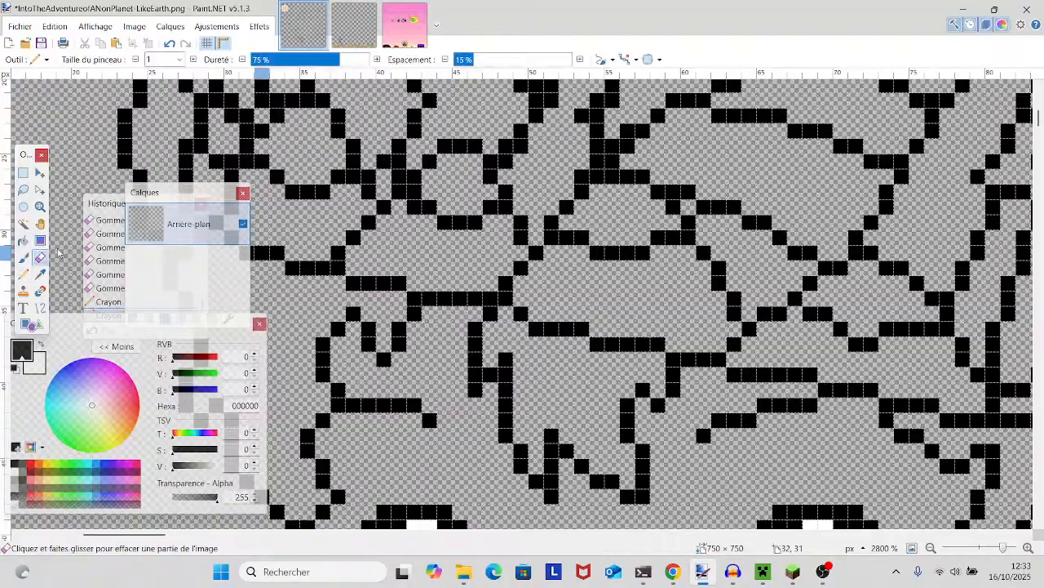
scroll(469, 279, up, 2)
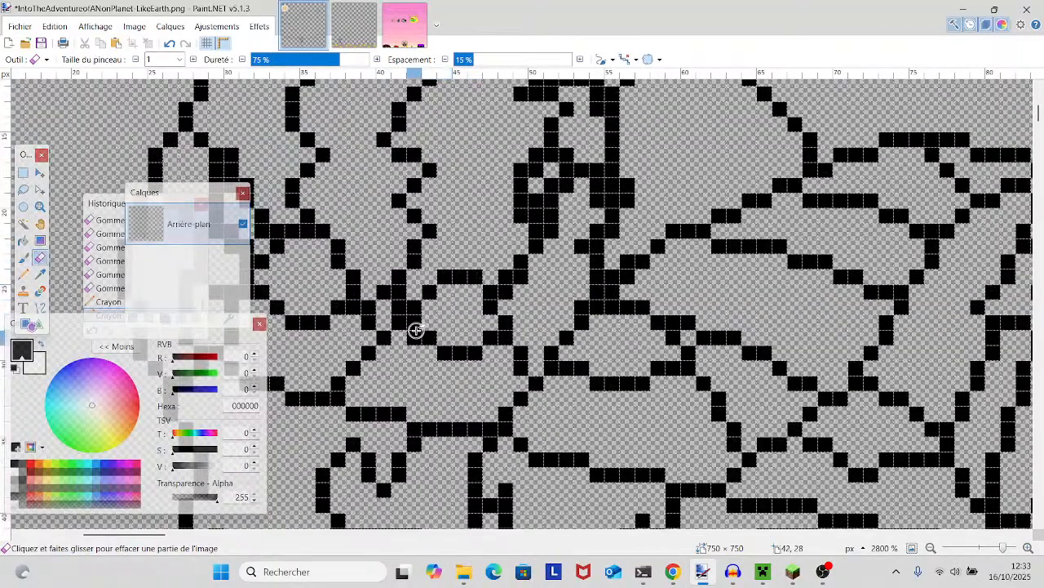
click(414, 324)
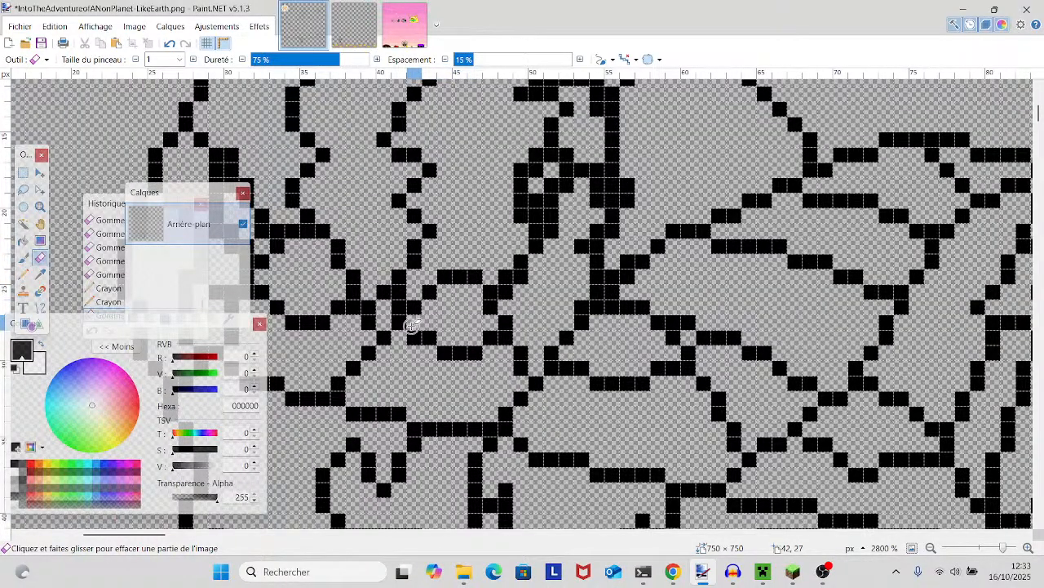
- Examine the eyes, cheeks, mouth and hair outlines and the hat above them for remaining flaws
scroll(490, 333, down, 10)
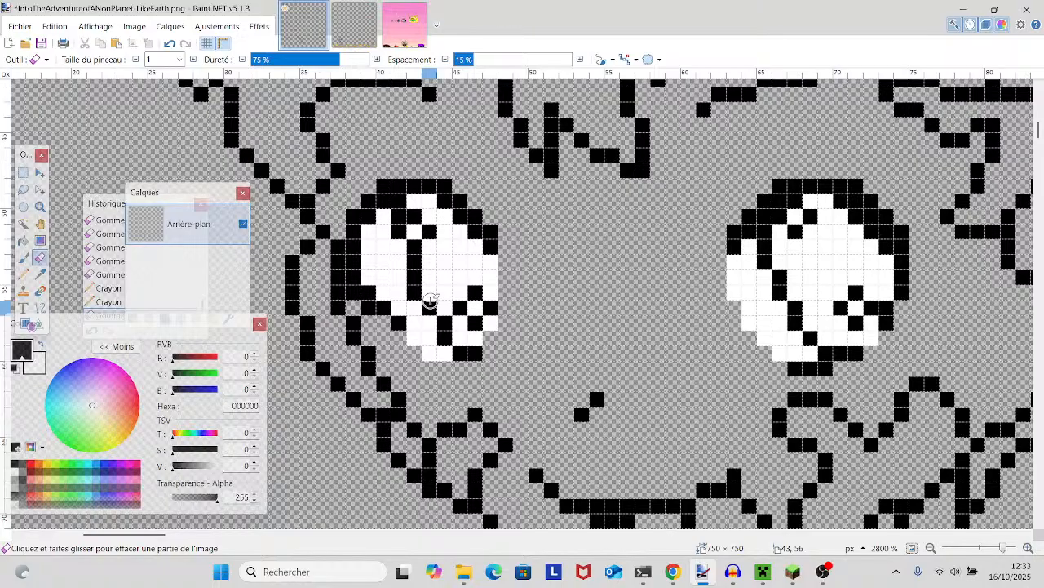
scroll(430, 302, down, 6)
scroll(430, 291, up, 3)
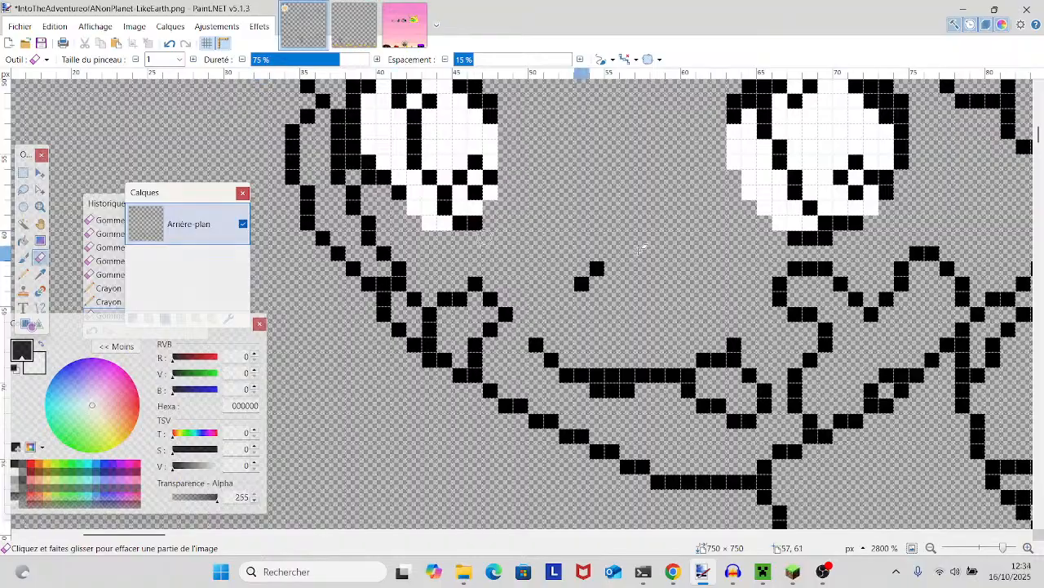
scroll(646, 245, up, 3)
scroll(644, 246, down, 4)
scroll(645, 249, up, 3)
scroll(645, 249, up, 10)
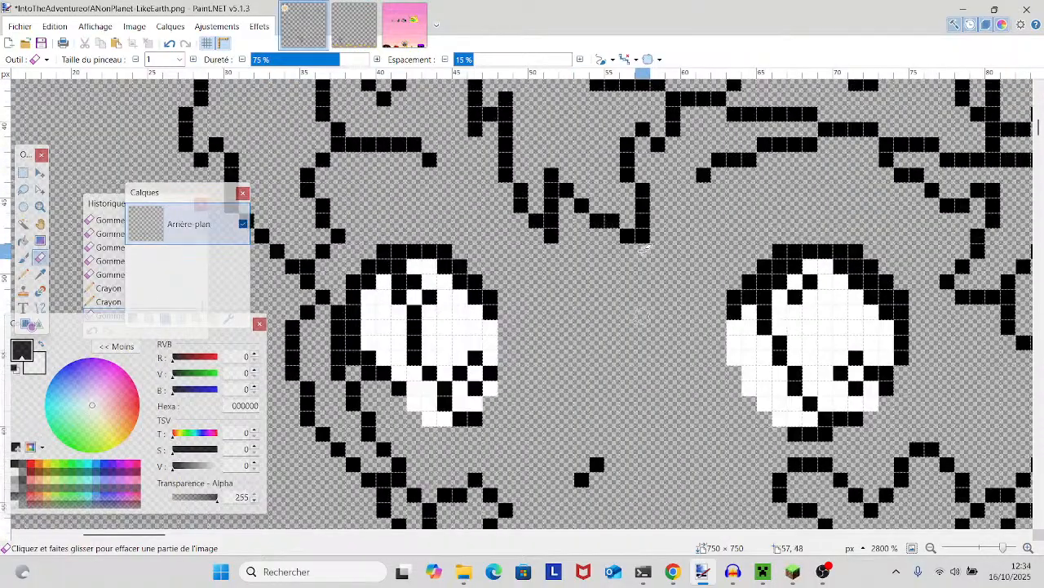
scroll(646, 247, up, 2)
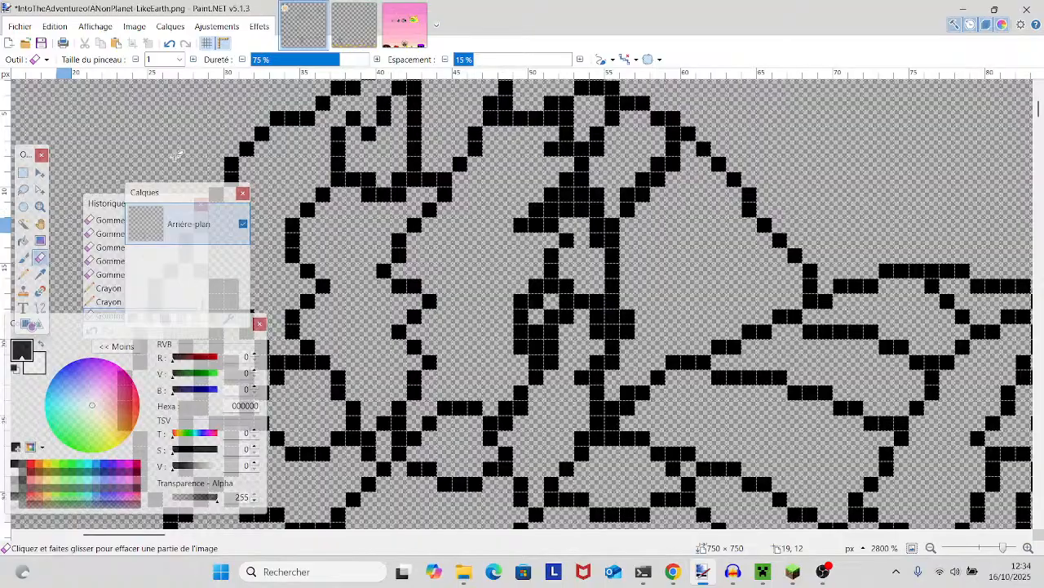
- Erase the doubled corner pixel on the Pencil connection between the hat's two left folds
scroll(381, 207, up, 4)
scroll(381, 207, down, 4)
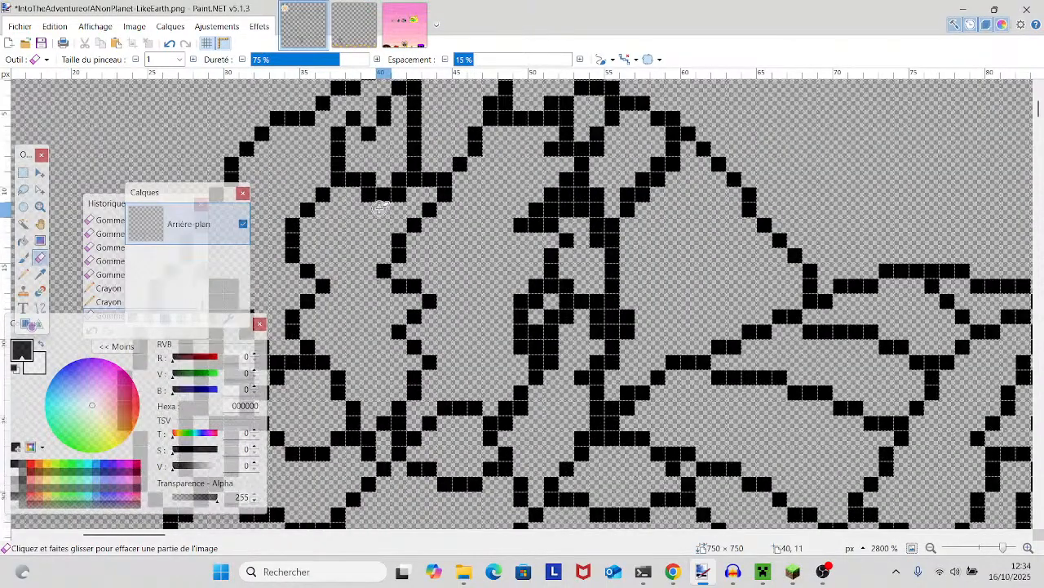
drag(369, 179, 399, 179)
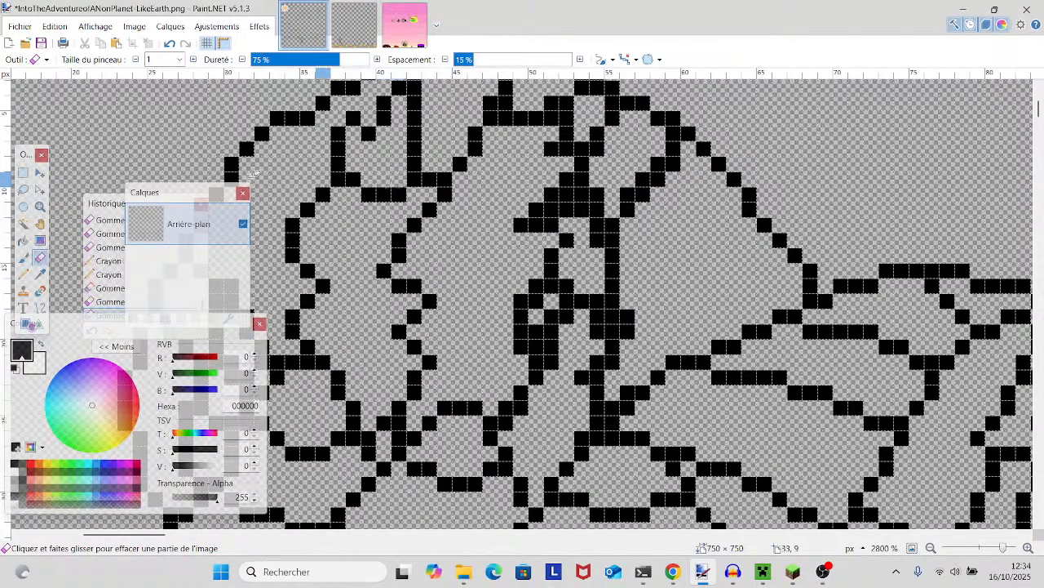
- Thin the short diagonal fold line inside the hat's upper-right outline to one pixel with the Eraser
click(23, 273)
scroll(410, 214, up, 4)
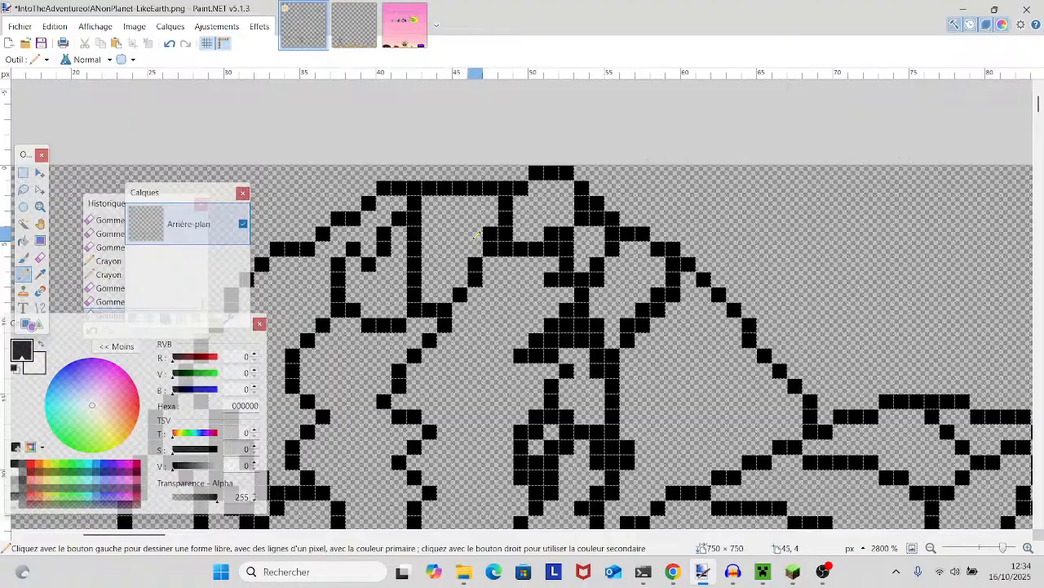
scroll(700, 147, down, 7)
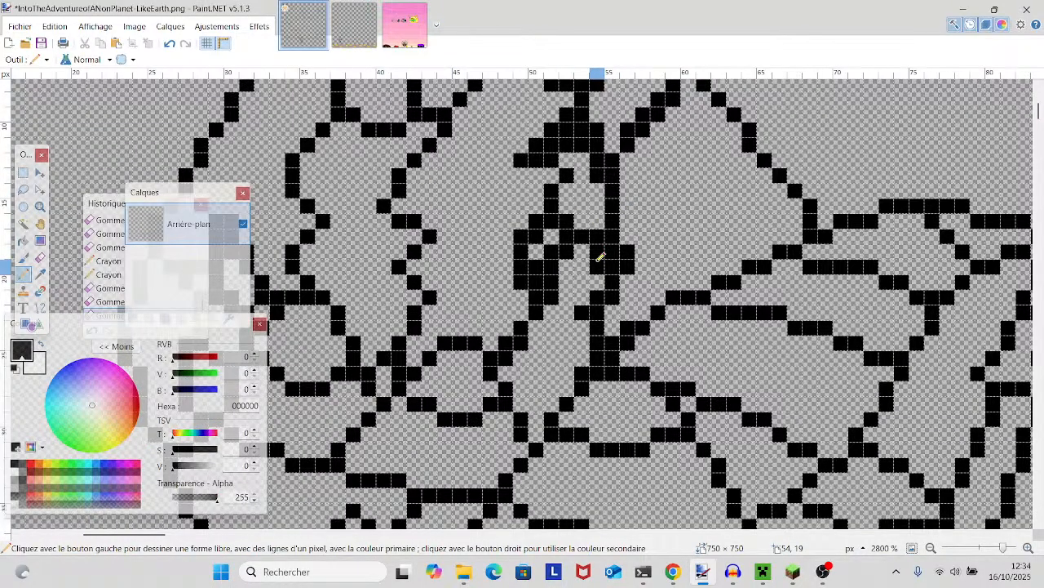
scroll(596, 255, up, 4)
drag(587, 252, 483, 227)
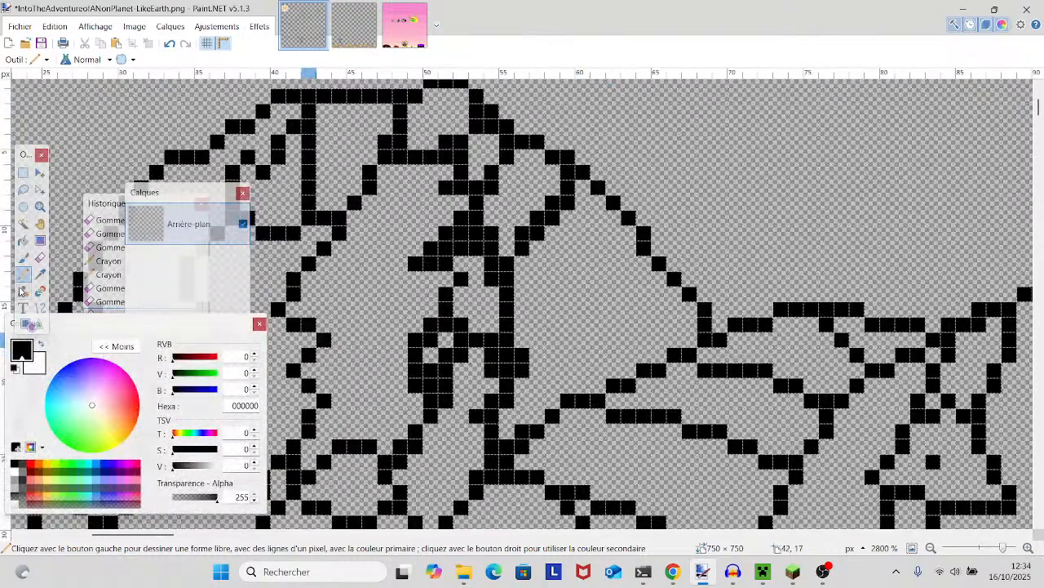
click(40, 257)
drag(536, 228, 568, 204)
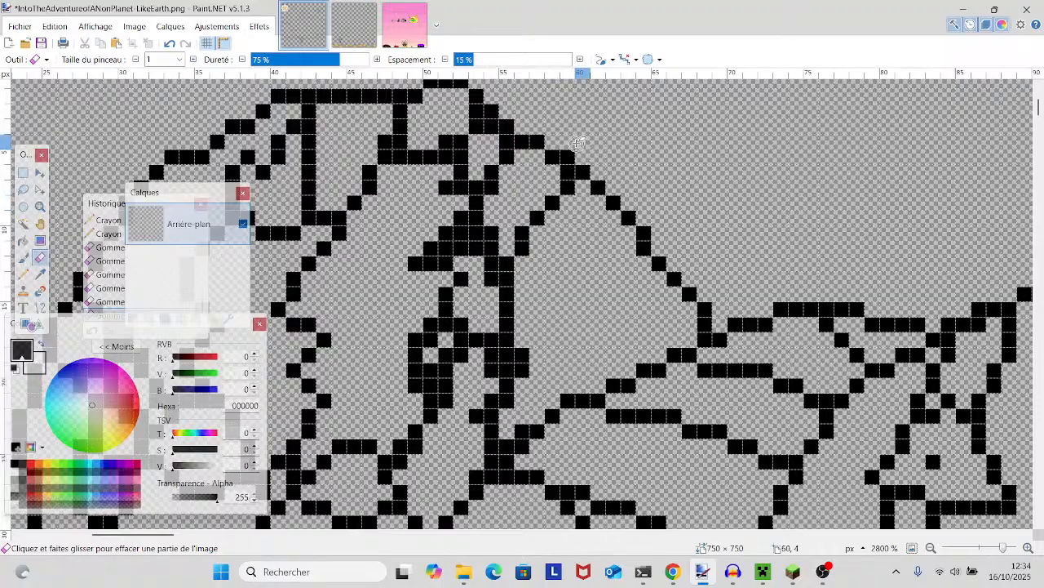
- Draw one-pixel black Pencil lines across the base of the hat's second star band, extending the small peak beside it down to the brim
scroll(563, 188, down, 3)
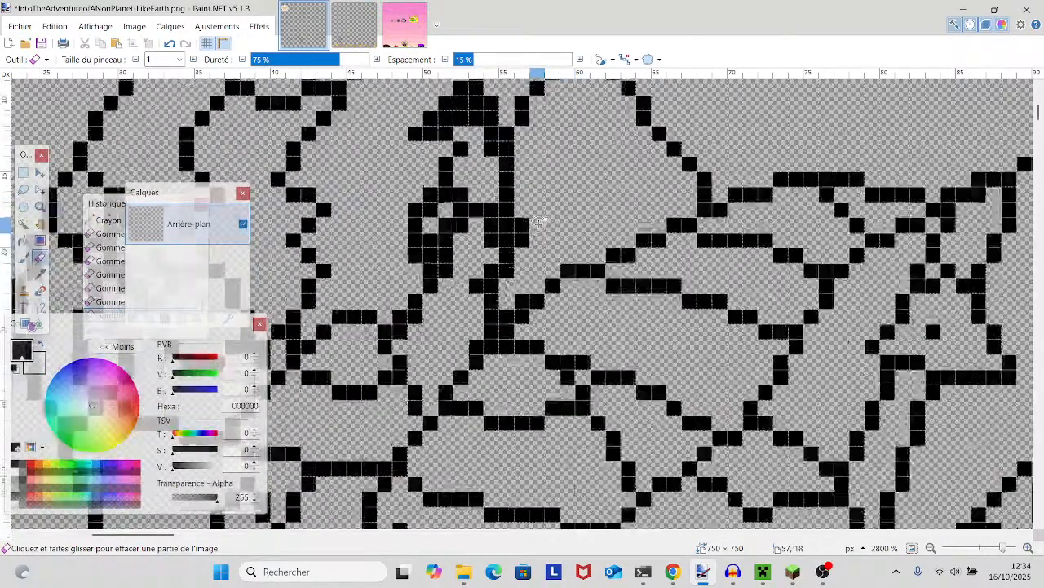
scroll(539, 221, down, 3)
drag(931, 260, 502, 292)
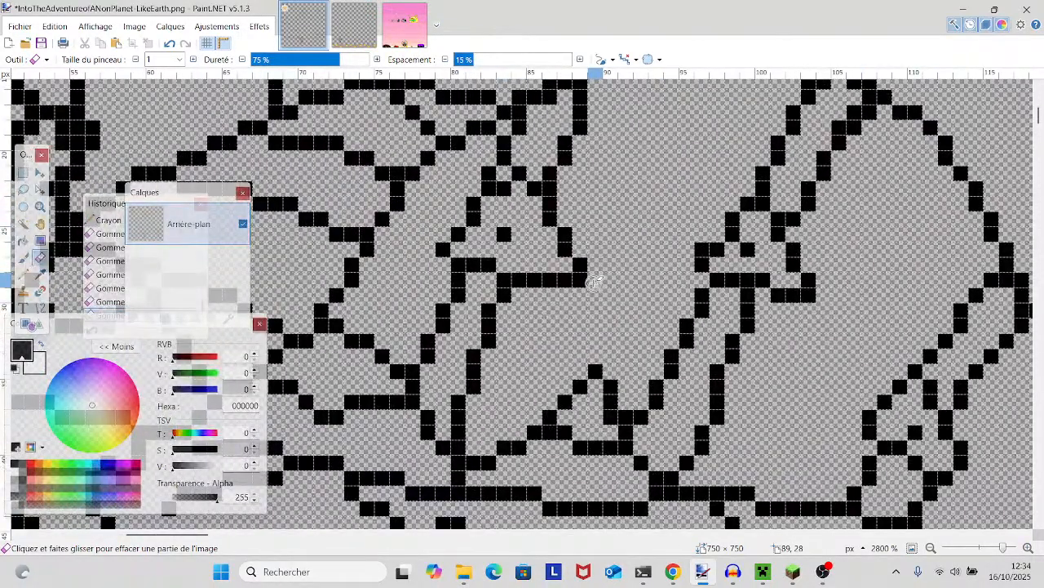
scroll(596, 281, down, 3)
scroll(581, 282, down, 3)
drag(580, 285, 544, 378)
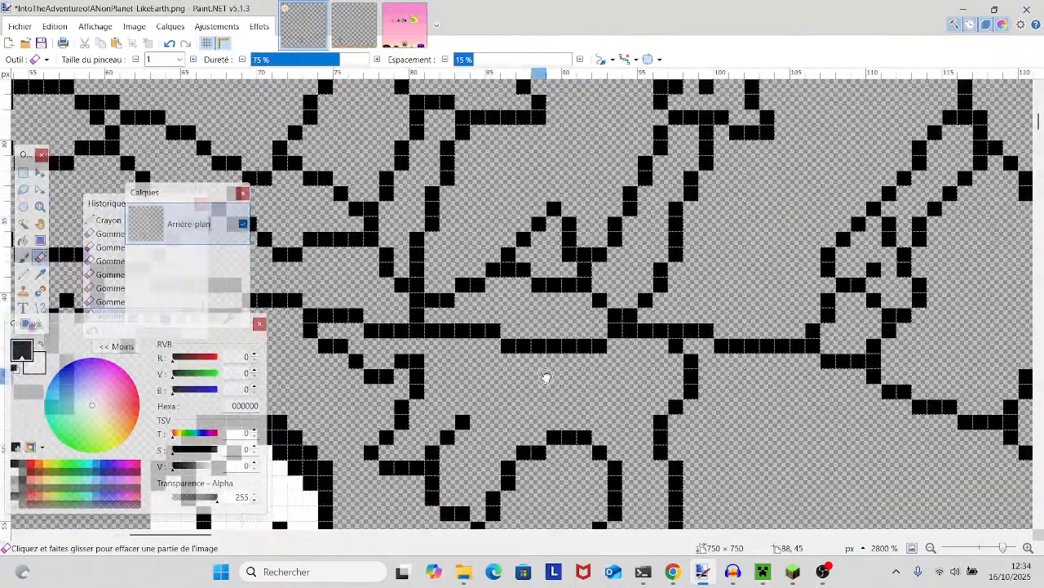
drag(854, 472, 795, 448)
mouse_move(1003, 548)
mouse_down()
mouse_move(987, 549)
mouse_move(1003, 540)
mouse_up()
click(23, 276)
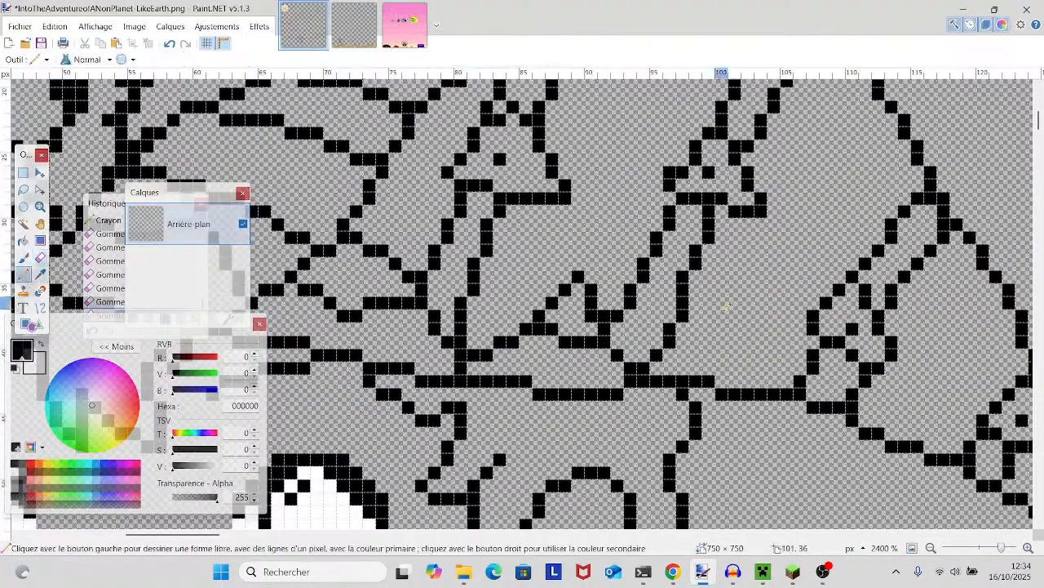
mouse_move(618, 343)
mouse_down()
mouse_move(701, 279)
mouse_move(705, 366)
mouse_up()
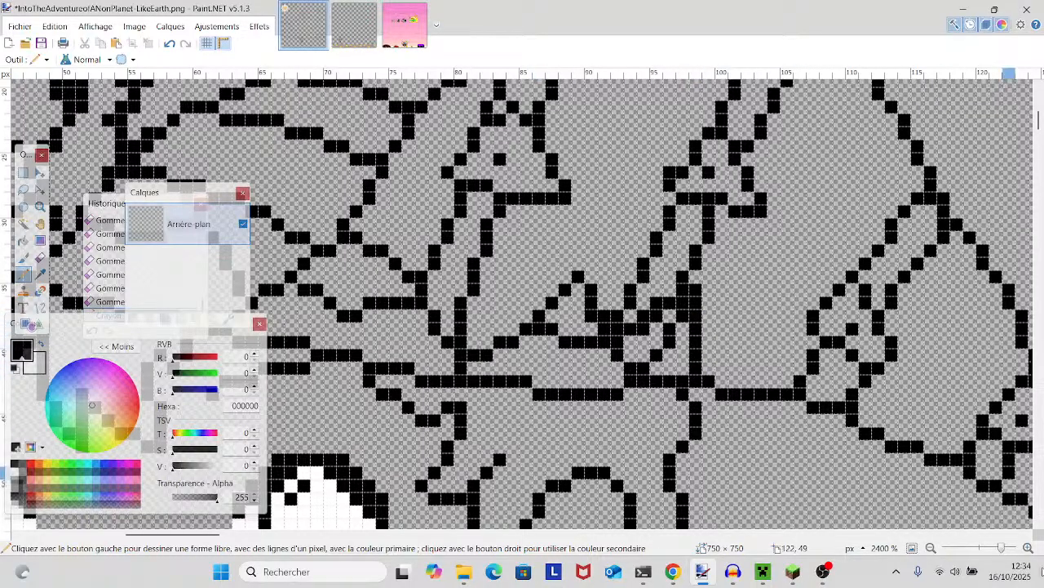
- Erase the old band edge crossing the new peak at the brim and pencil a short line linking the crossing to the vertical edge
drag(1003, 547, 990, 544)
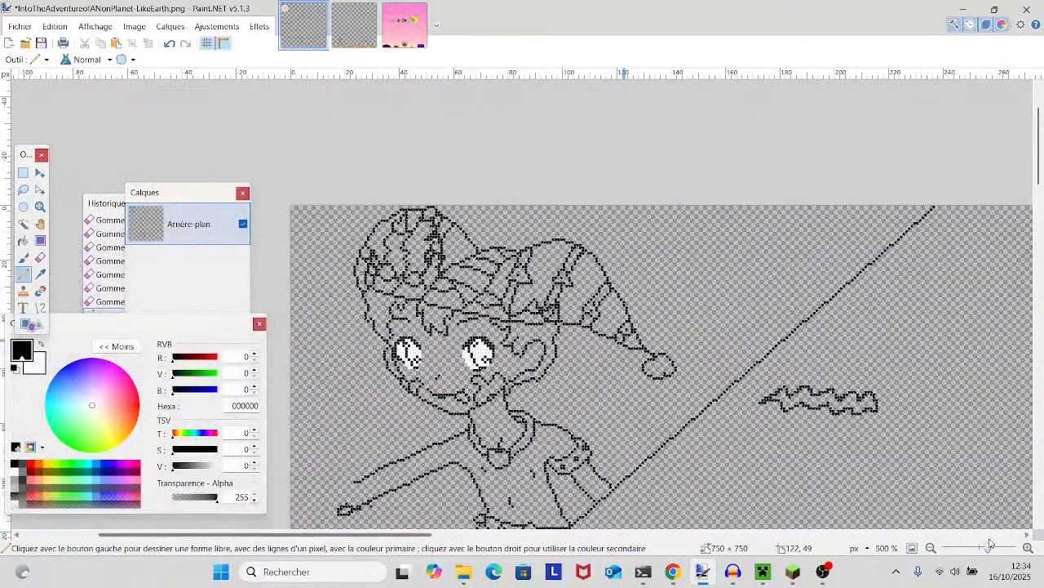
drag(997, 543, 1005, 546)
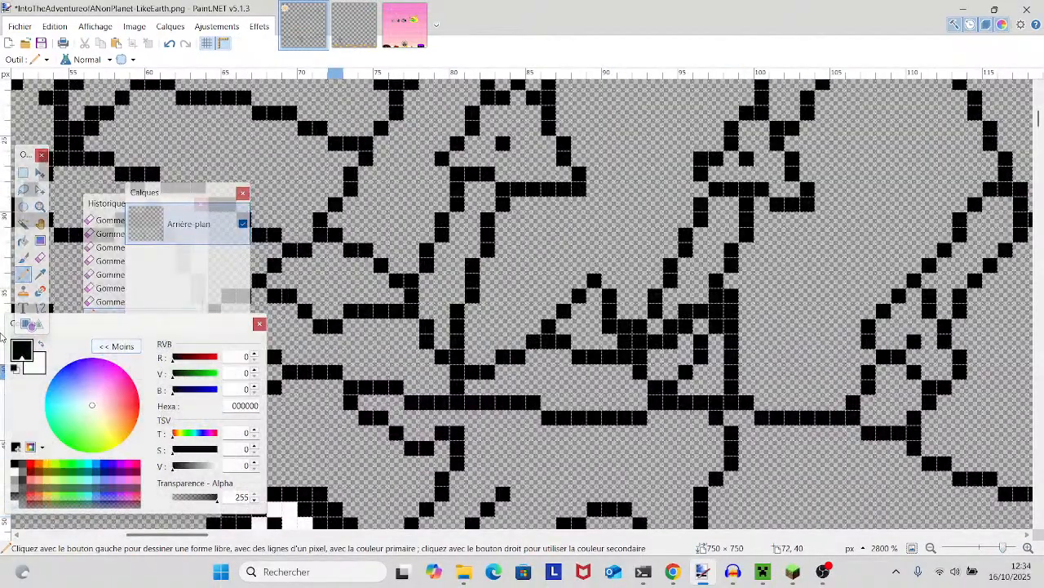
click(40, 257)
mouse_move(694, 346)
mouse_down()
mouse_move(676, 381)
mouse_move(662, 357)
mouse_move(643, 351)
mouse_move(712, 324)
mouse_up()
click(713, 325)
click(715, 313)
click(26, 277)
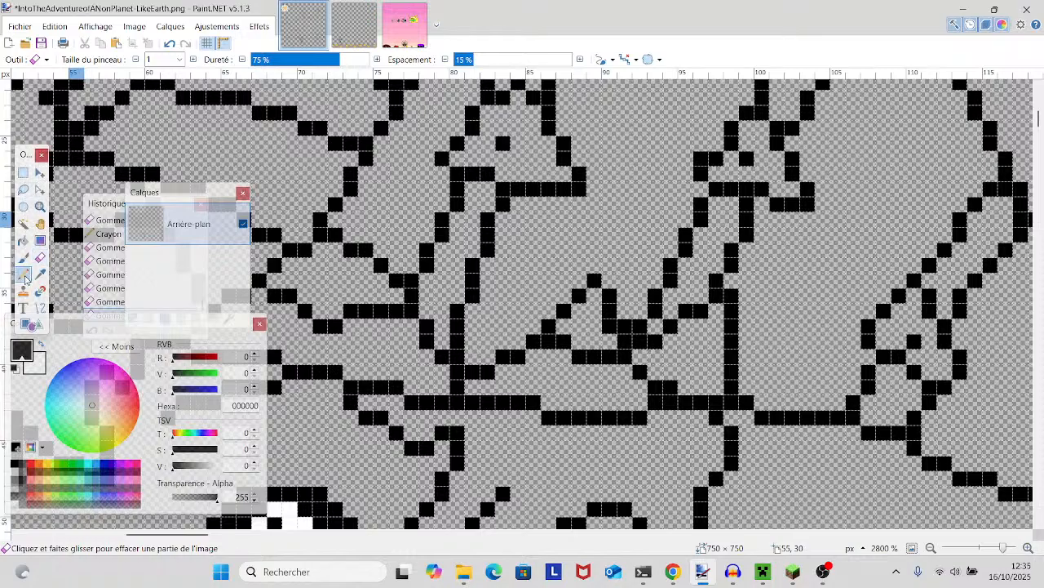
drag(687, 340, 695, 339)
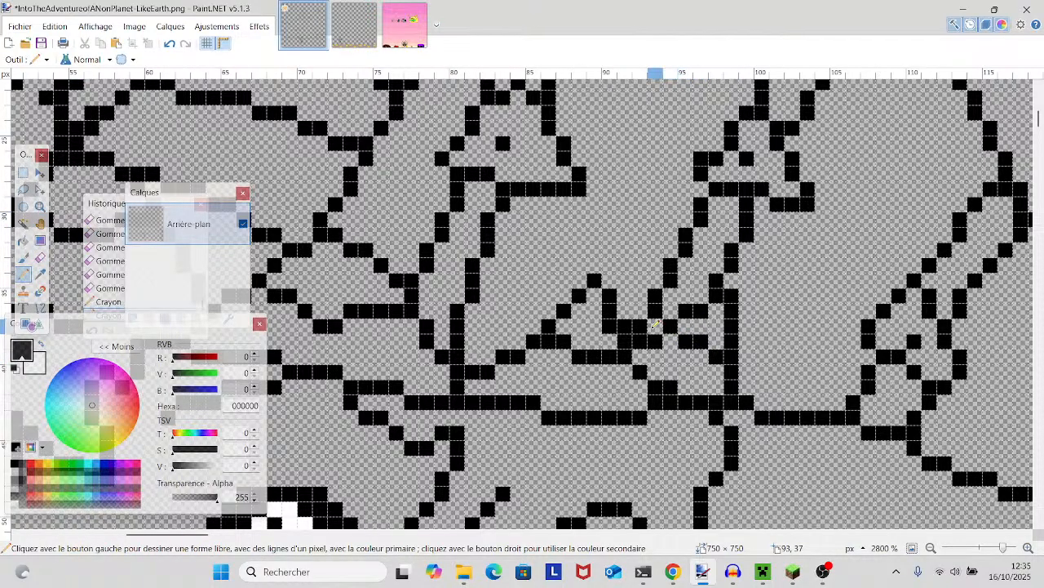
- Erase the doubled corner pixel on the small peak beside the second band, and undo the extra erasure next to it
mouse_move(1005, 548)
mouse_down()
mouse_move(985, 551)
mouse_move(1008, 555)
mouse_up()
drag(995, 475, 695, 448)
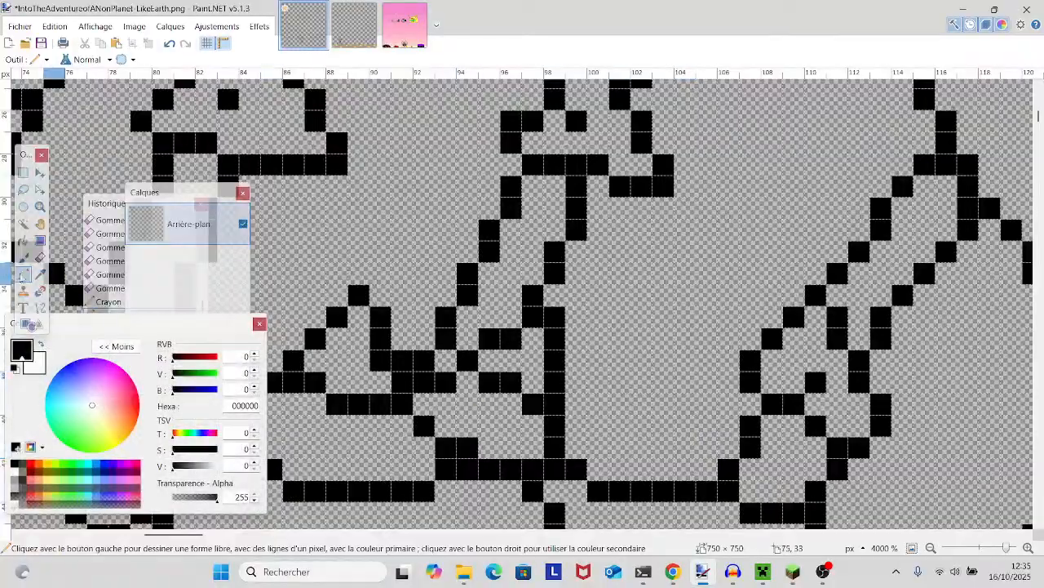
click(39, 257)
mouse_move(377, 361)
mouse_down()
mouse_move(407, 362)
mouse_move(429, 376)
mouse_up()
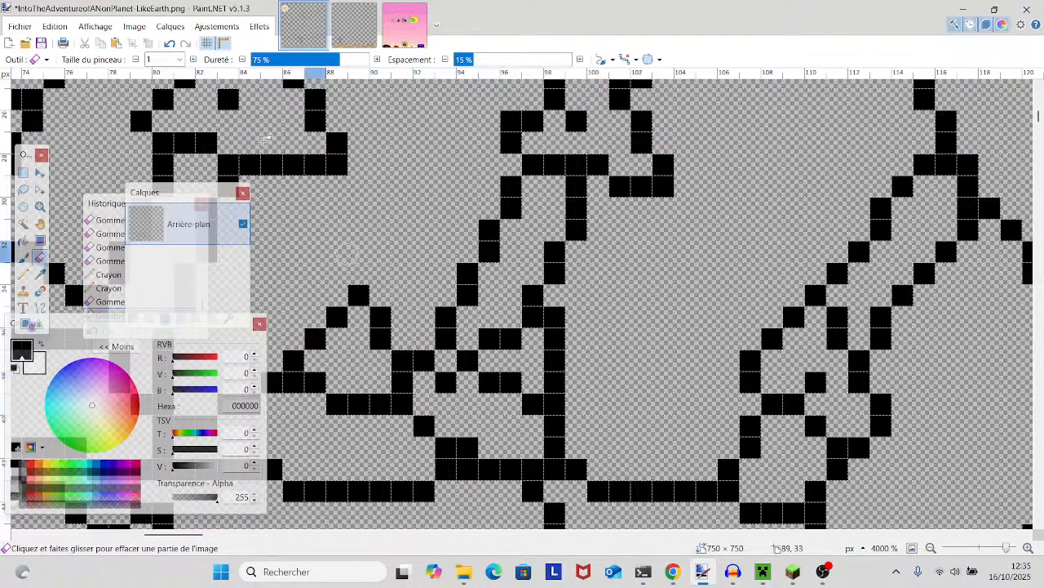
click(169, 43)
click(170, 46)
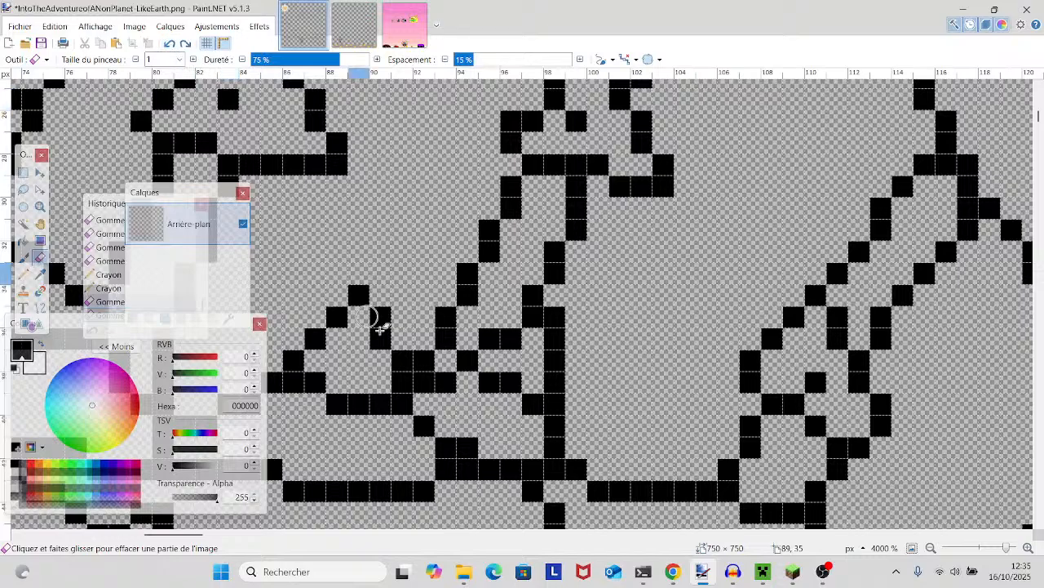
- Erase the doubled corner pixel on the shoulder outline just above the dotted band on the upper arm
drag(444, 405, 688, 365)
drag(1007, 548, 985, 551)
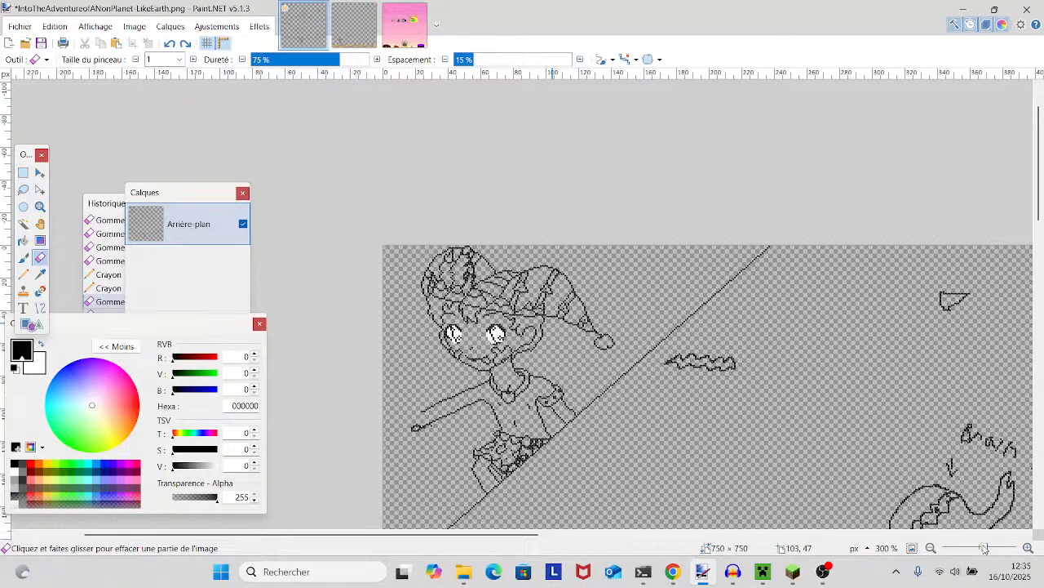
drag(985, 550, 991, 548)
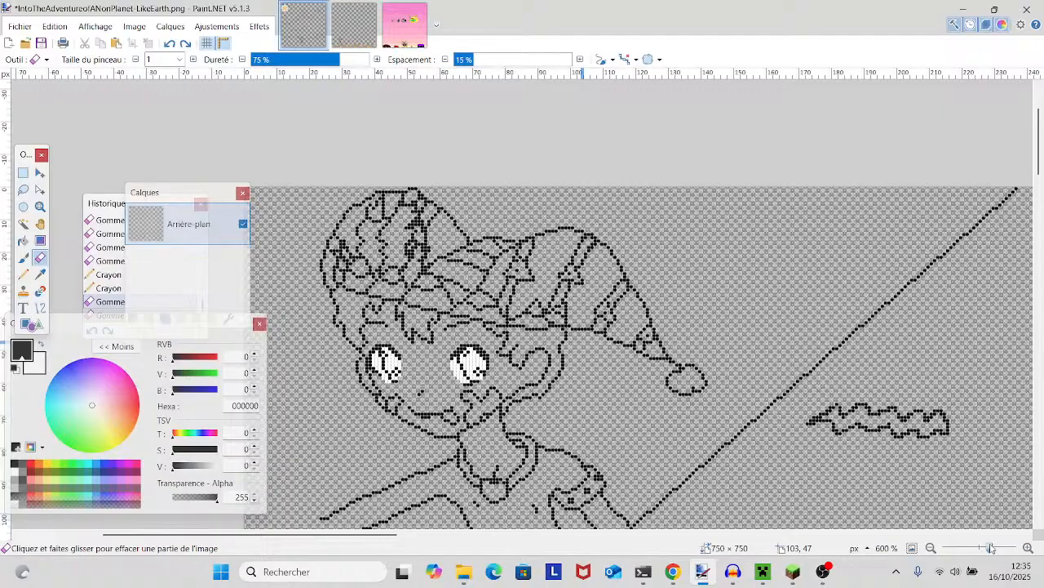
drag(992, 549, 994, 547)
mouse_move(739, 409)
mouse_down()
mouse_move(828, 399)
mouse_move(989, 275)
mouse_move(790, 274)
mouse_up()
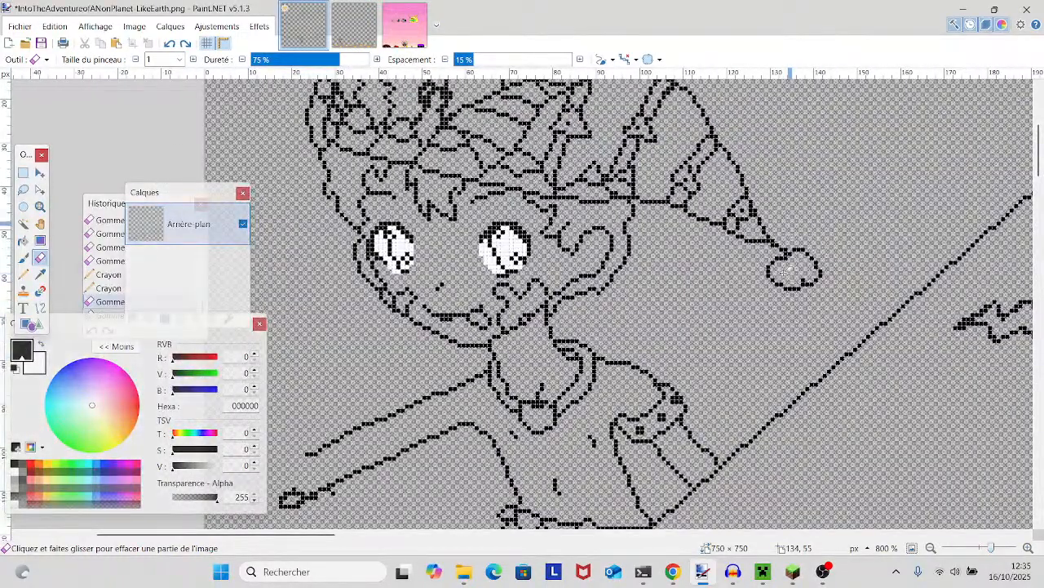
scroll(714, 400, down, 3)
drag(619, 403, 541, 457)
drag(576, 424, 459, 436)
drag(513, 406, 557, 443)
drag(991, 548, 1002, 547)
click(480, 264)
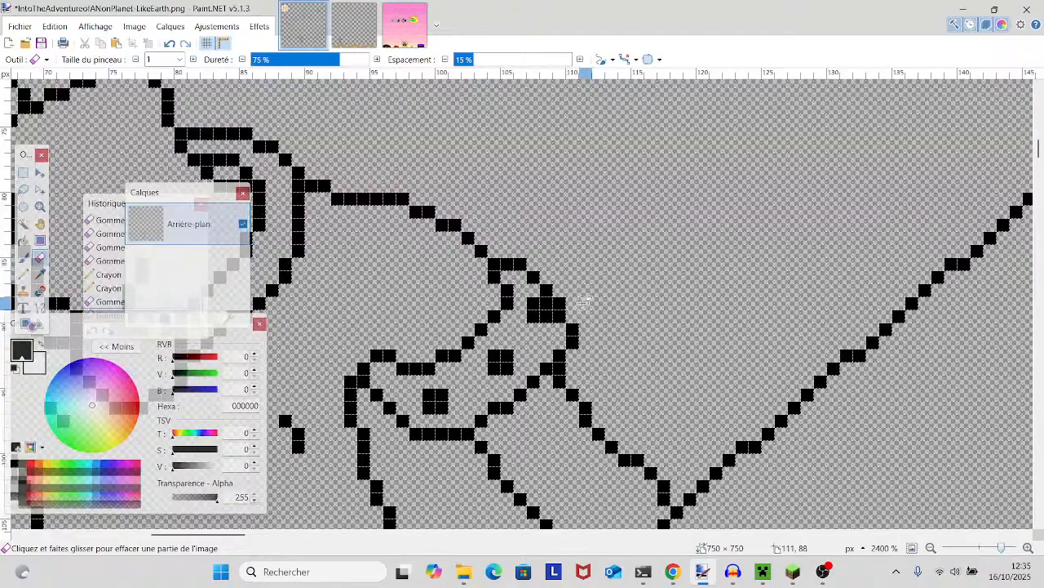
- Erase surplus pixels inside the small cells along the patterned waist garment's upper edge, close to the long diagonal line
drag(585, 303, 733, 352)
mouse_move(1002, 548)
mouse_down()
mouse_move(977, 547)
mouse_move(987, 542)
mouse_up()
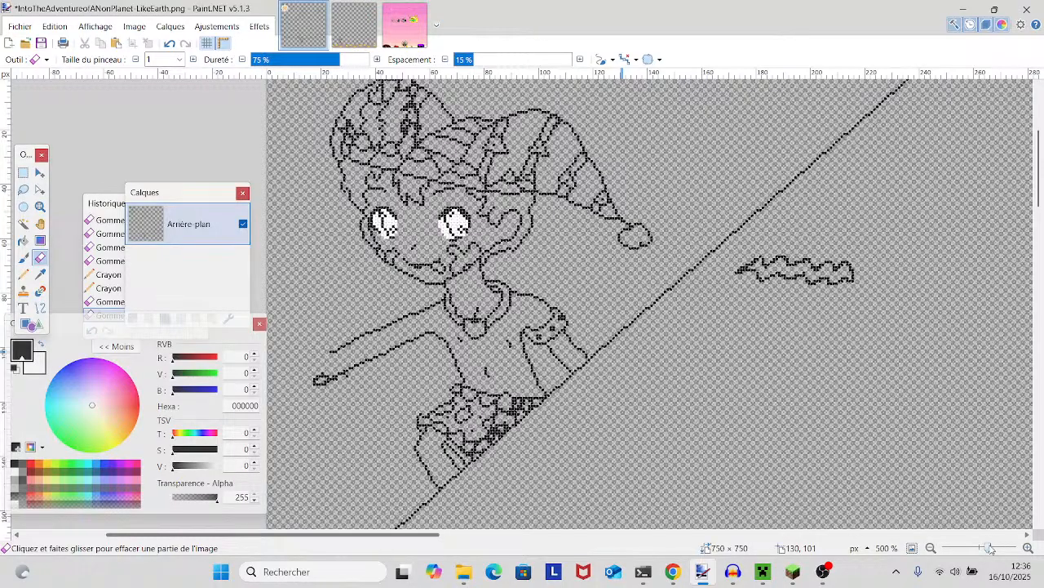
drag(990, 546, 993, 546)
scroll(690, 504, down, 3)
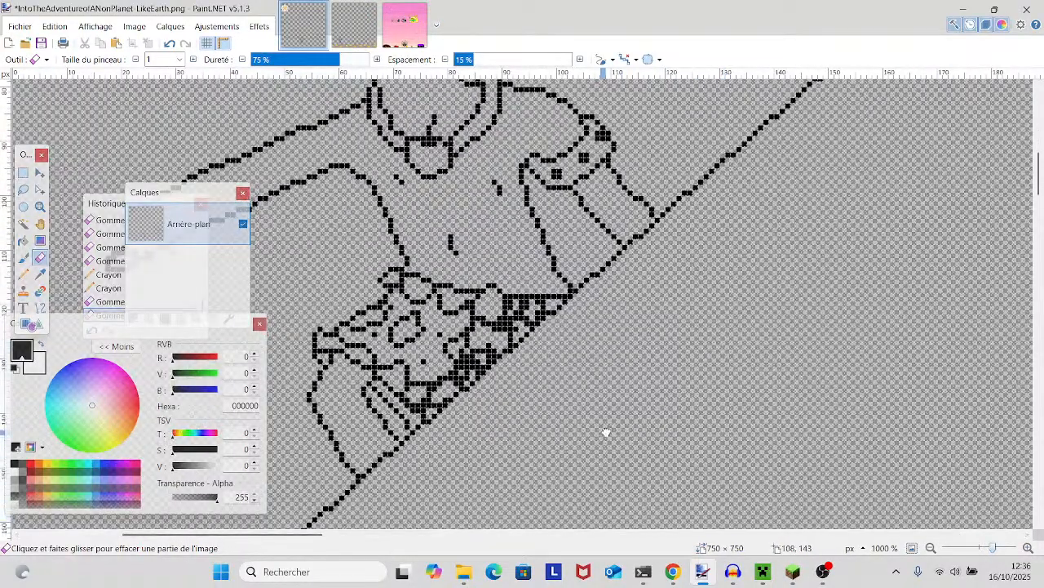
drag(606, 433, 657, 408)
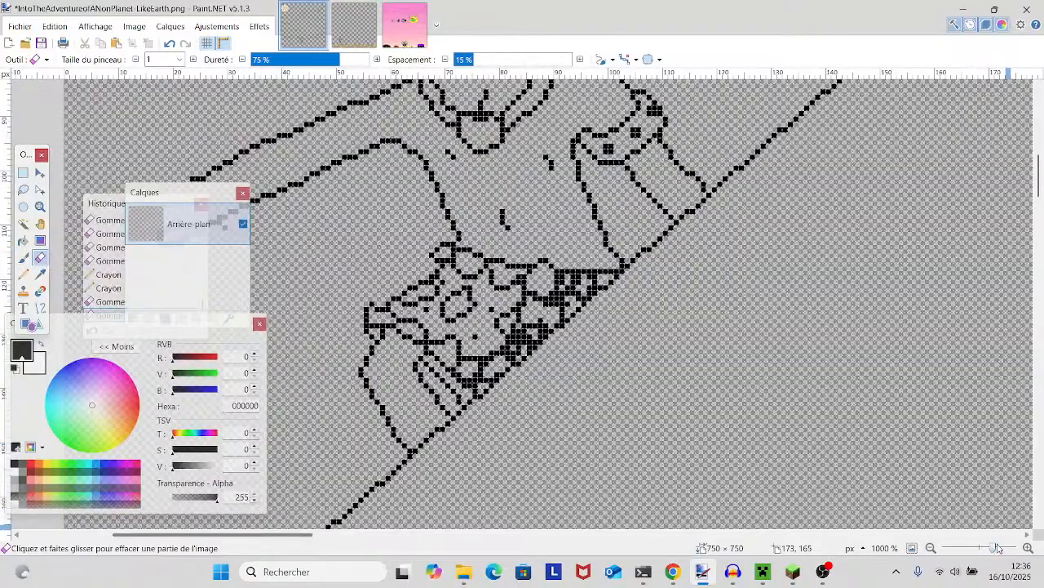
drag(997, 547, 1002, 546)
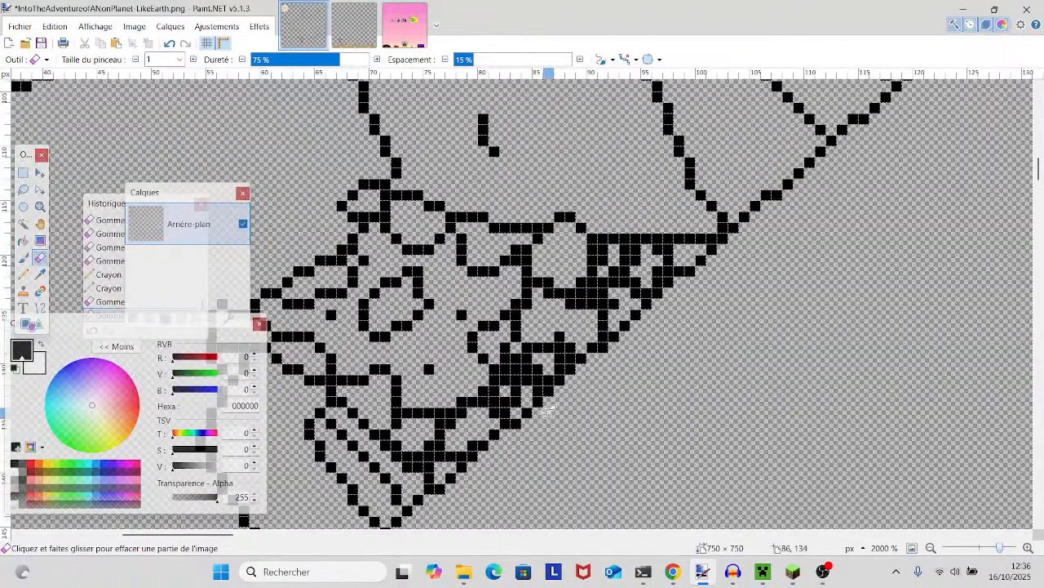
drag(550, 411, 633, 388)
click(688, 235)
click(690, 226)
click(703, 239)
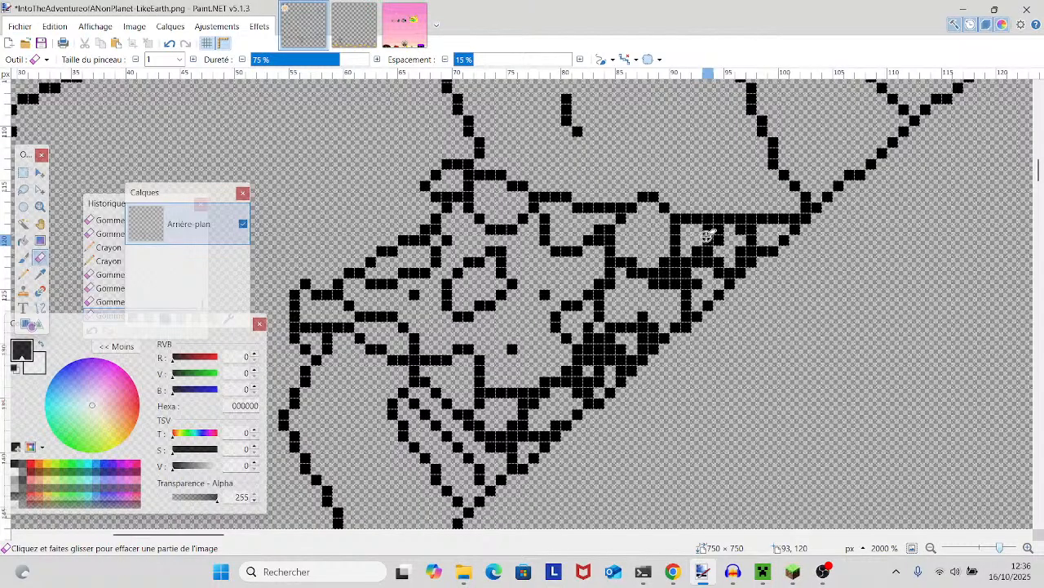
click(707, 232)
click(696, 246)
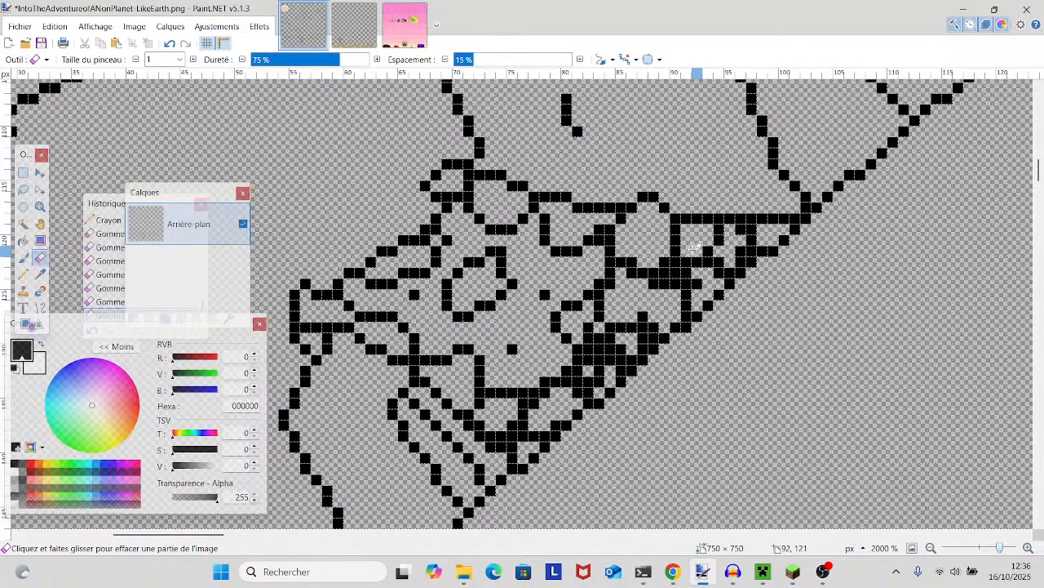
- Thin the doubled corner pixels where the drip-shaped fold meets the vertical line on the waist garment
click(618, 239)
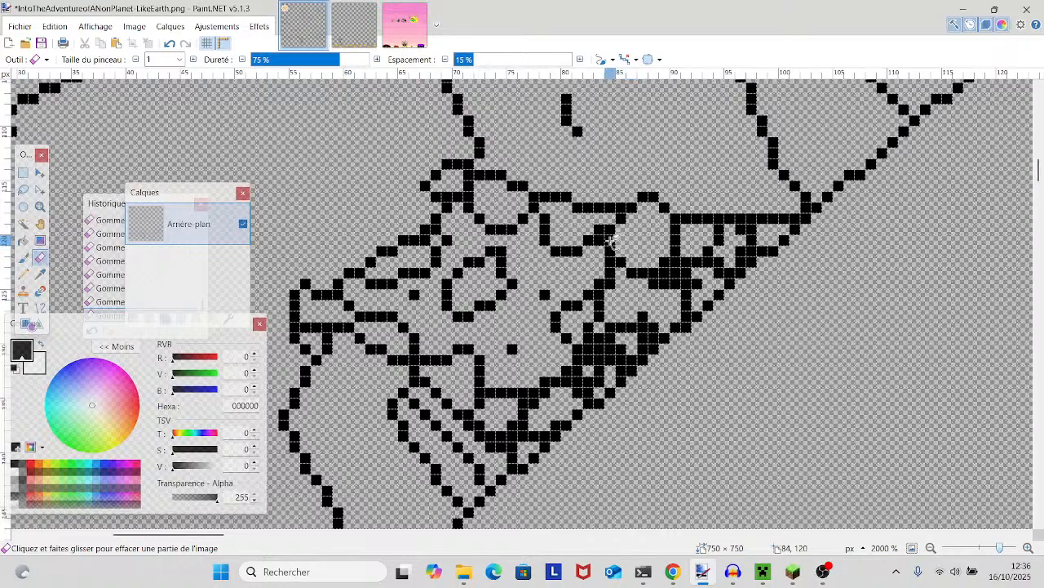
click(599, 240)
scroll(467, 447, down, 3)
scroll(467, 447, up, 2)
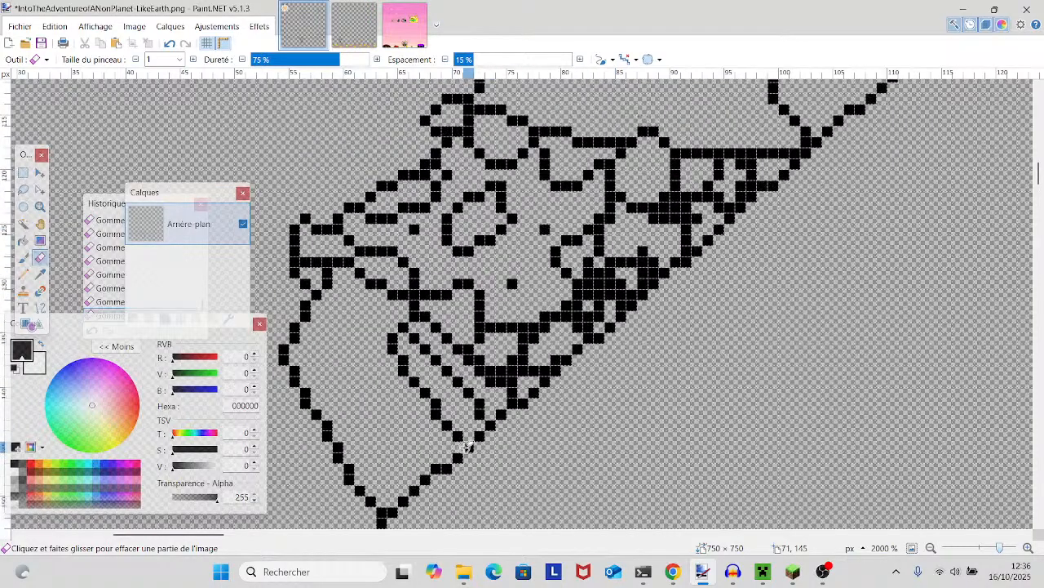
- Examine the whole character's line art and the waist garment for lines that are still too thick
drag(1003, 549, 992, 554)
mouse_move(640, 337)
mouse_down()
mouse_move(645, 384)
mouse_move(633, 376)
mouse_move(628, 405)
mouse_up()
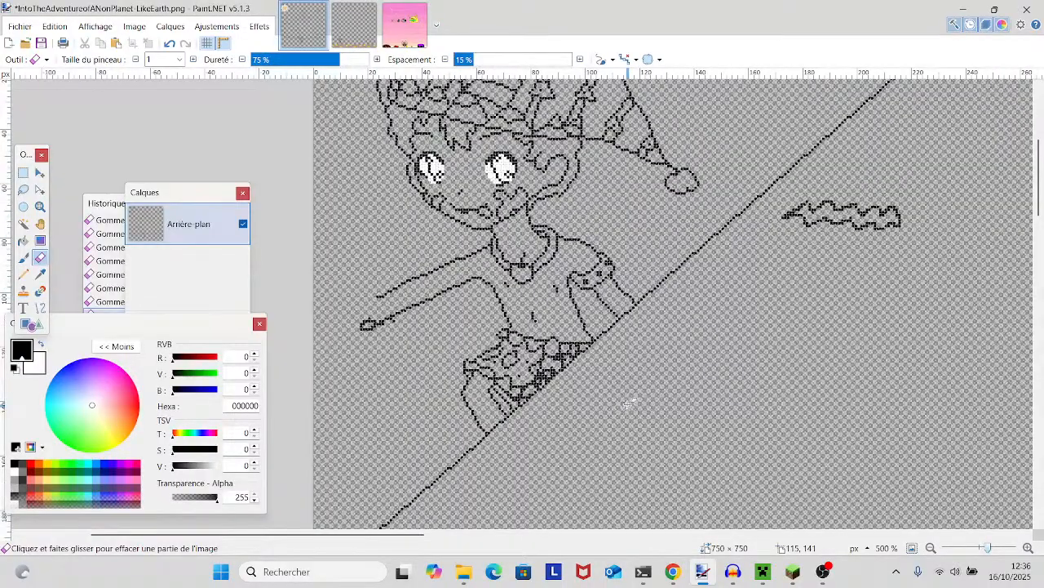
scroll(628, 403, up, 2)
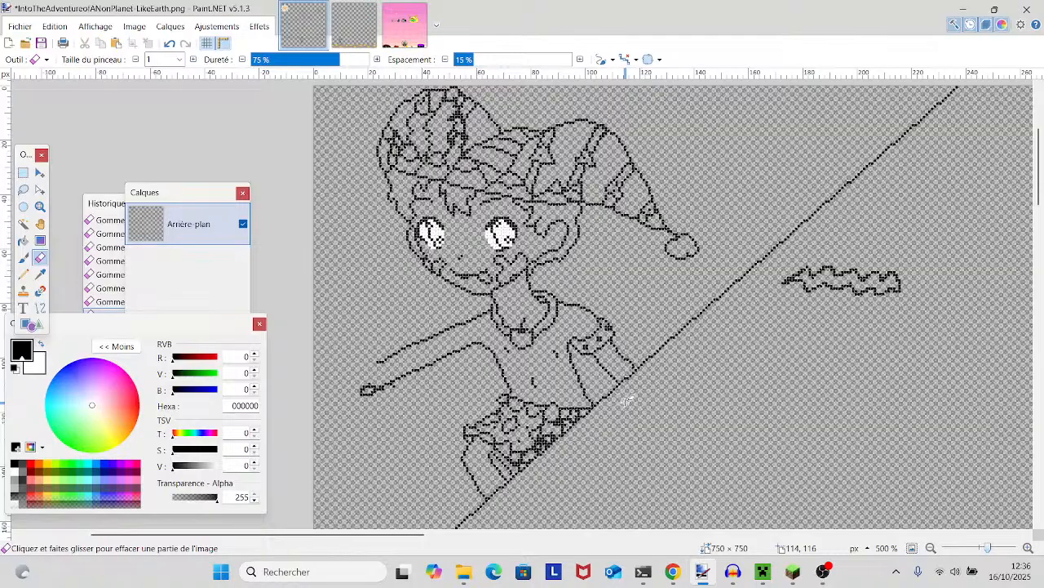
scroll(628, 401, down, 2)
scroll(628, 402, up, 2)
scroll(628, 401, down, 4)
scroll(628, 402, up, 2)
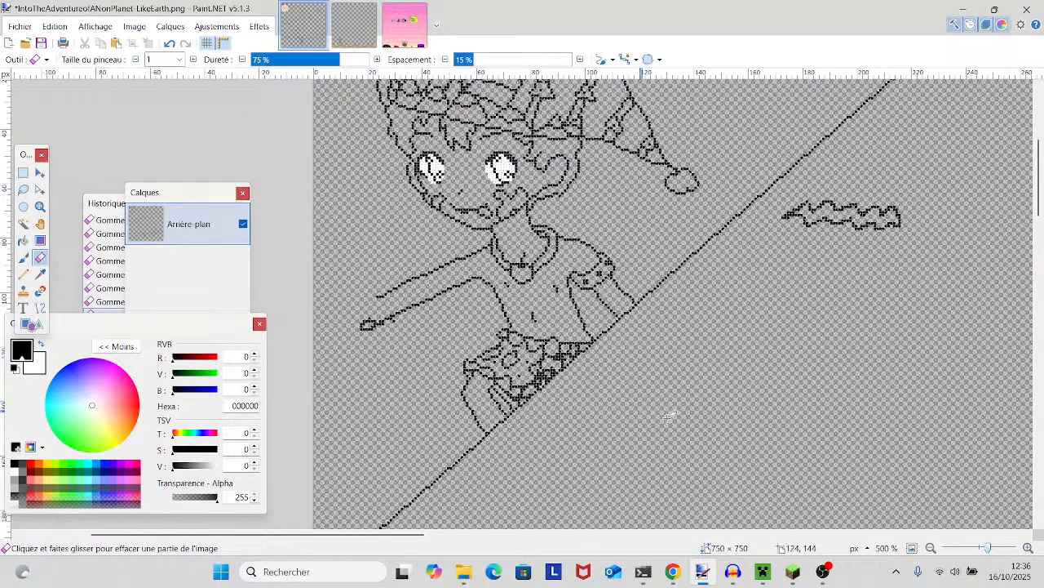
drag(987, 548, 995, 546)
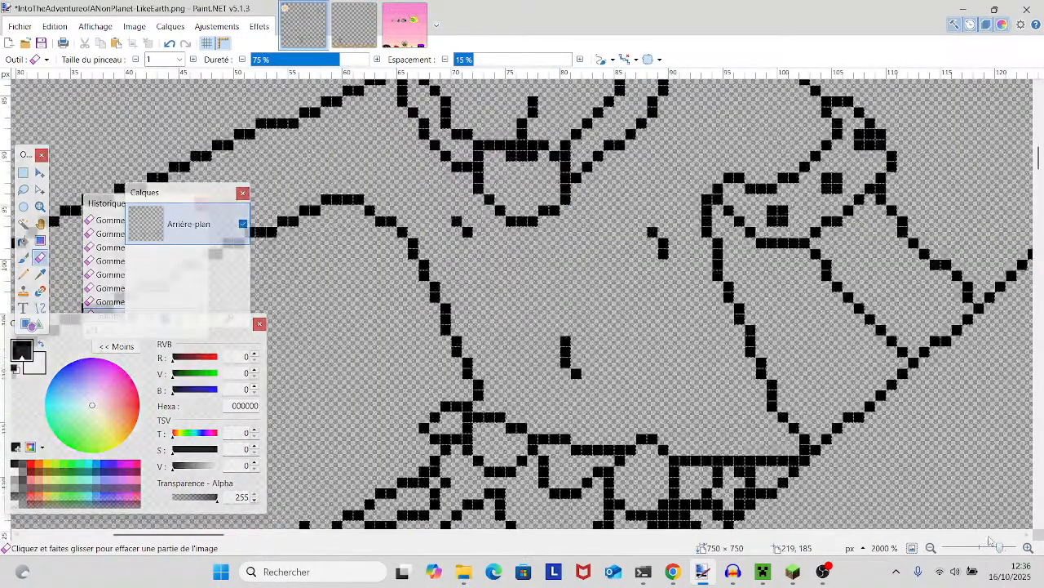
scroll(947, 502, down, 3)
scroll(922, 477, down, 3)
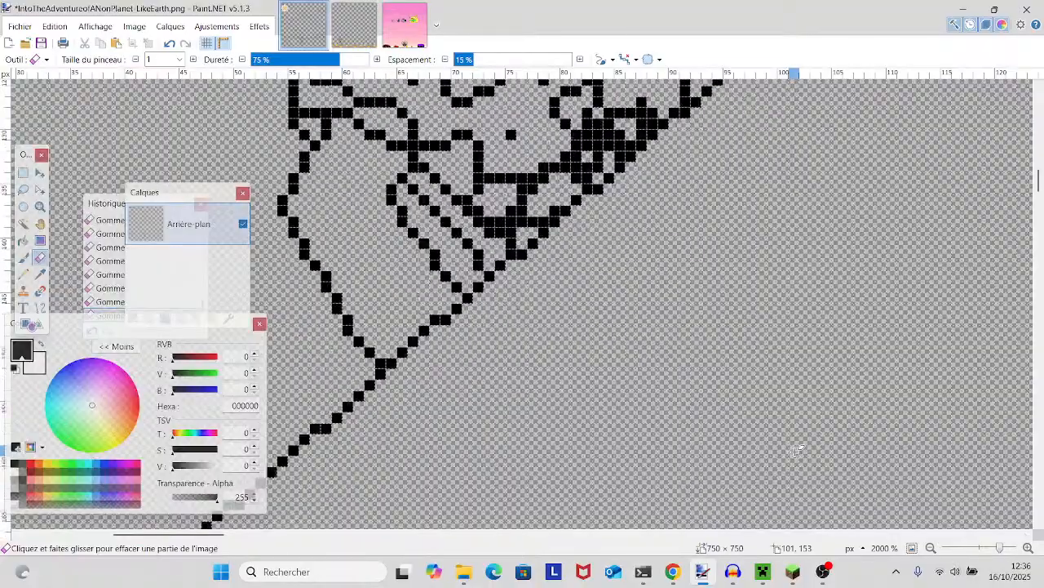
- Undo the latest Eraser strokes on the patterned waist garment
scroll(796, 451, up, 1)
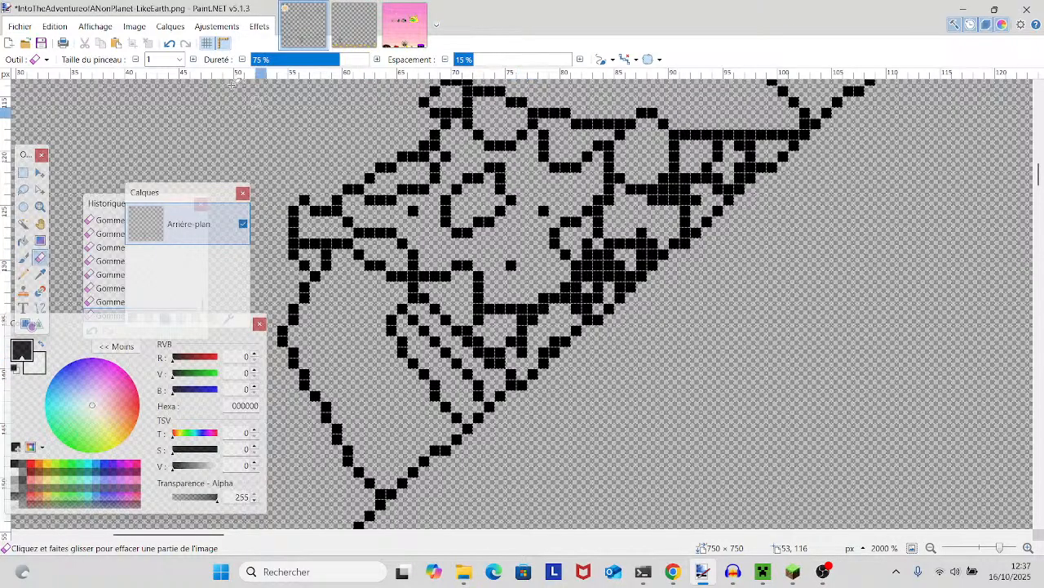
click(170, 44)
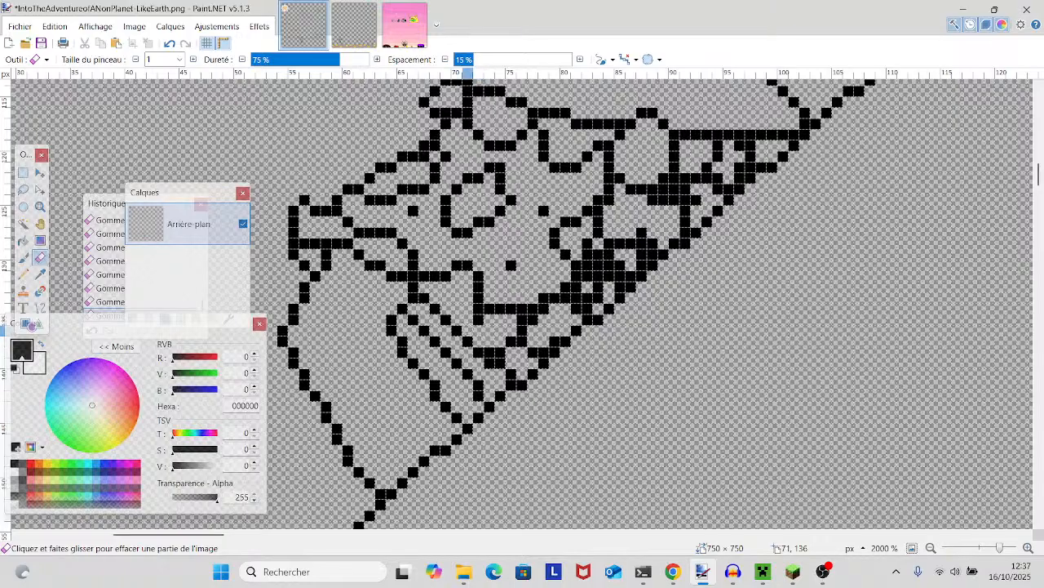
click(169, 44)
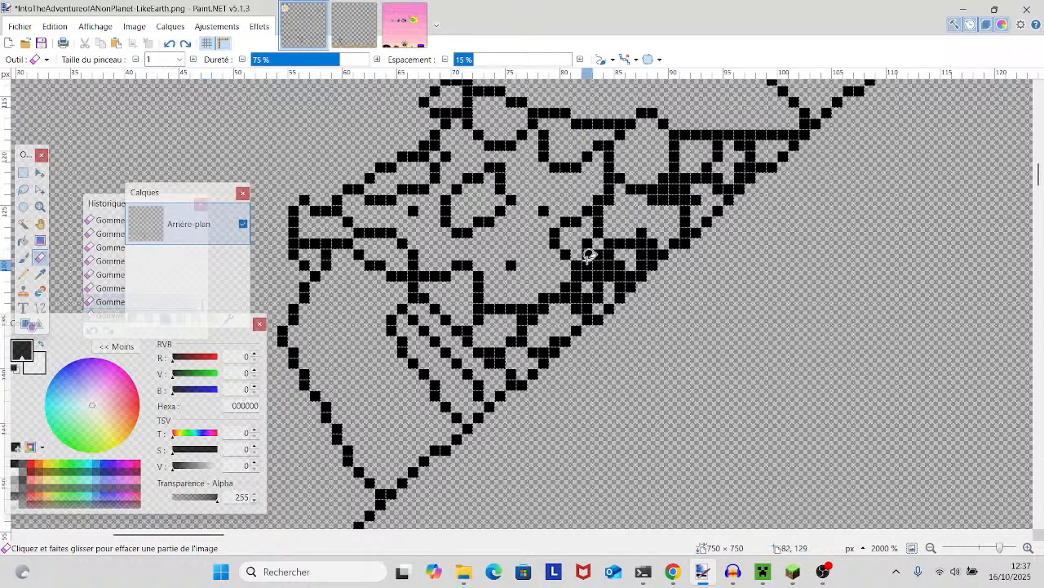
- Inspect the outlines of the waist garment, torso, collar and arms for remaining doubled pixels
drag(615, 284, 602, 320)
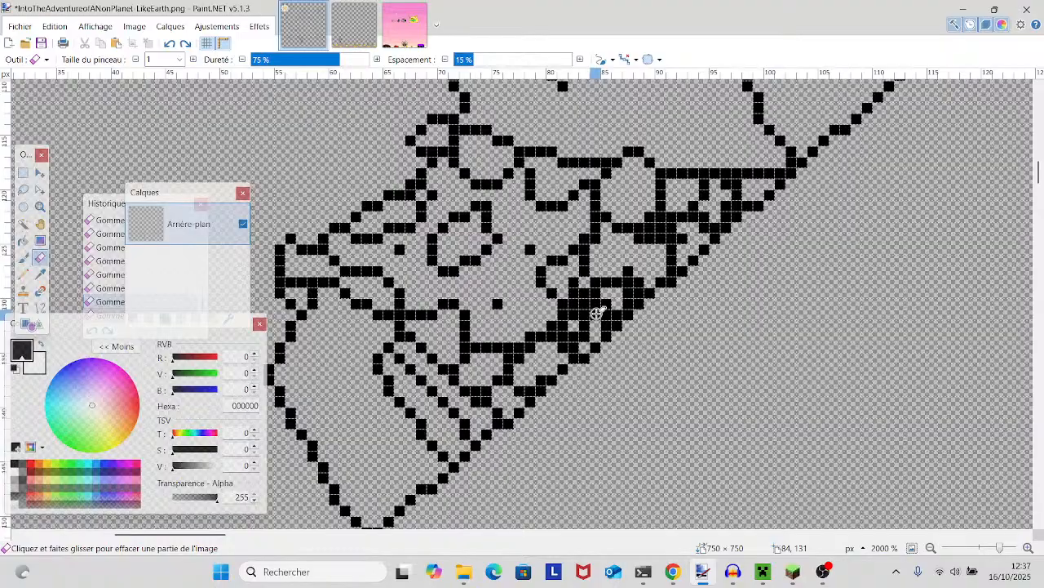
scroll(597, 310, down, 3)
scroll(595, 299, up, 2)
scroll(595, 299, up, 3)
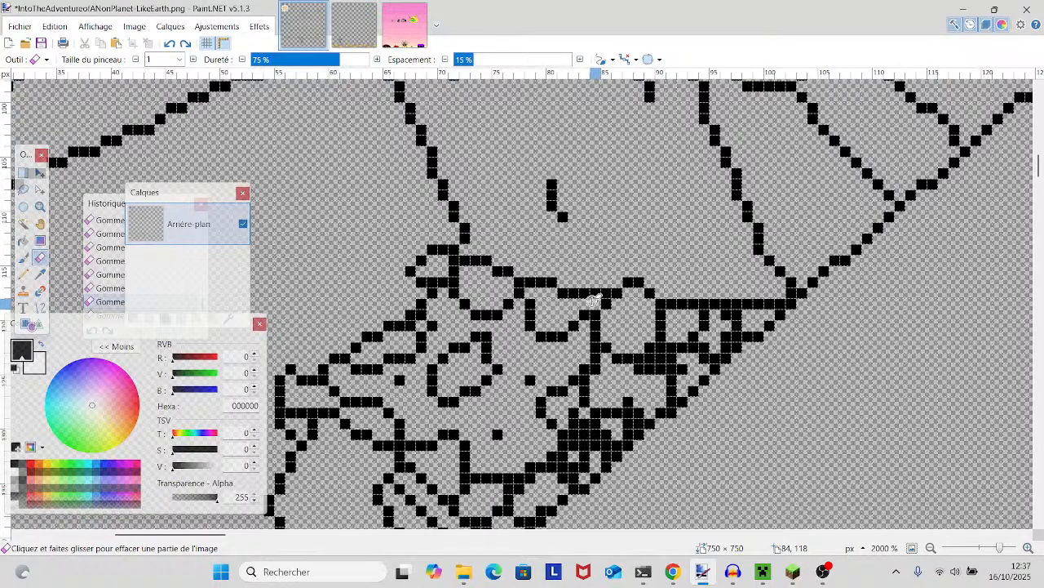
scroll(595, 300, down, 3)
scroll(595, 299, down, 1)
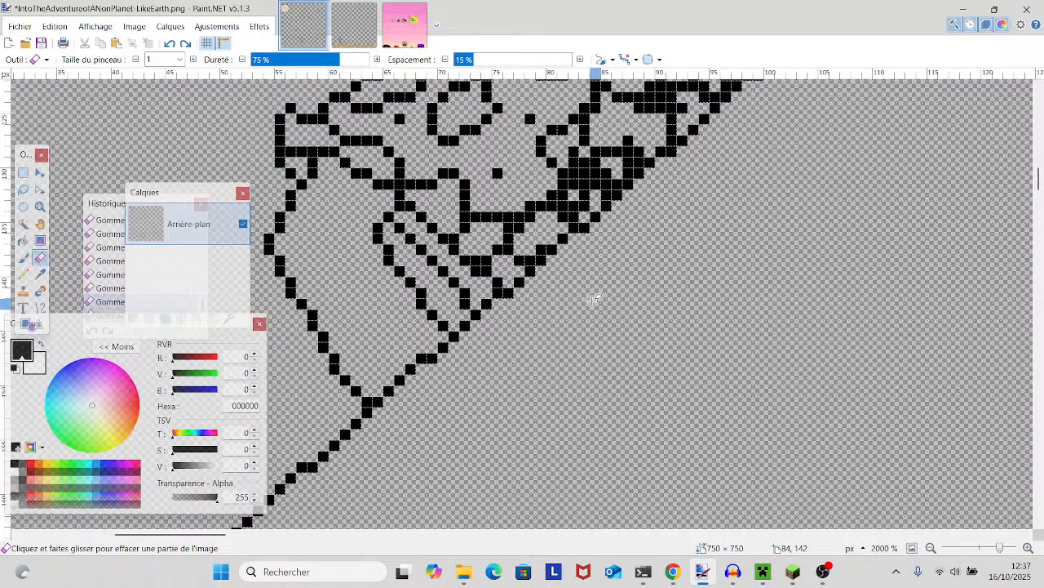
scroll(595, 300, up, 12)
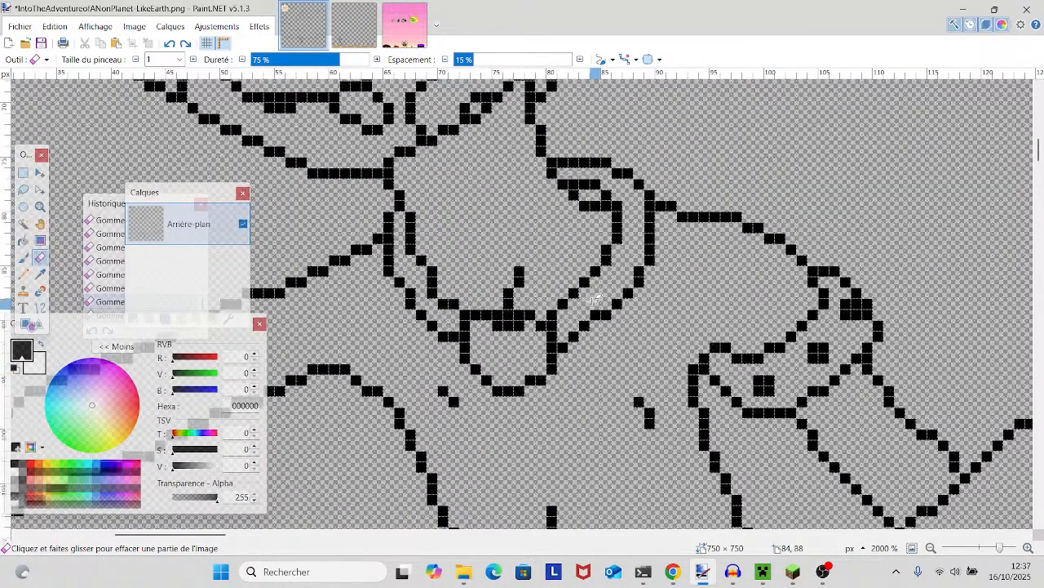
mouse_move(592, 302)
mouse_down()
mouse_move(681, 294)
mouse_move(693, 404)
mouse_move(757, 373)
mouse_up()
scroll(757, 373, down, 10)
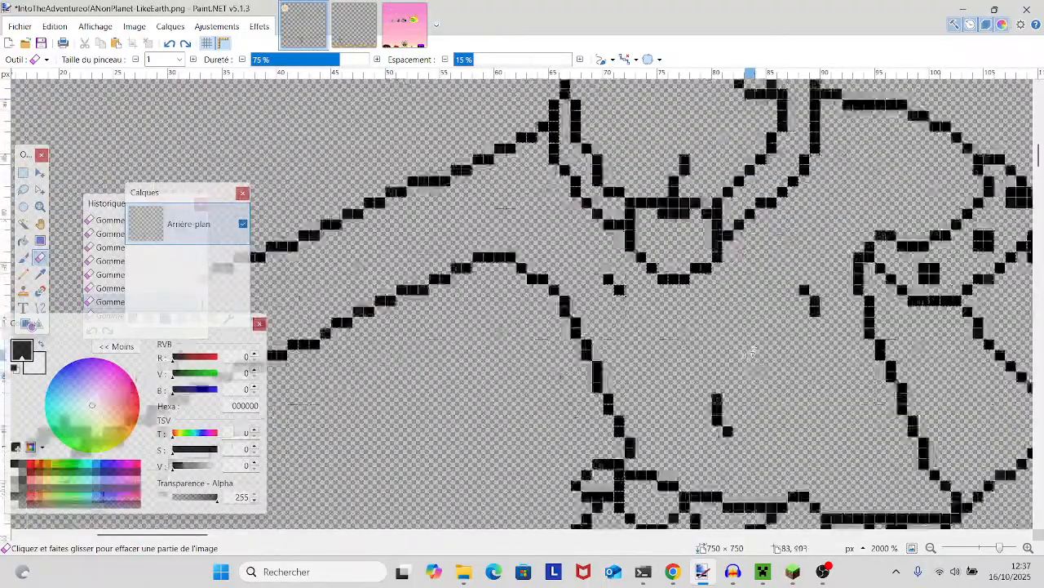
scroll(692, 301, right, 1)
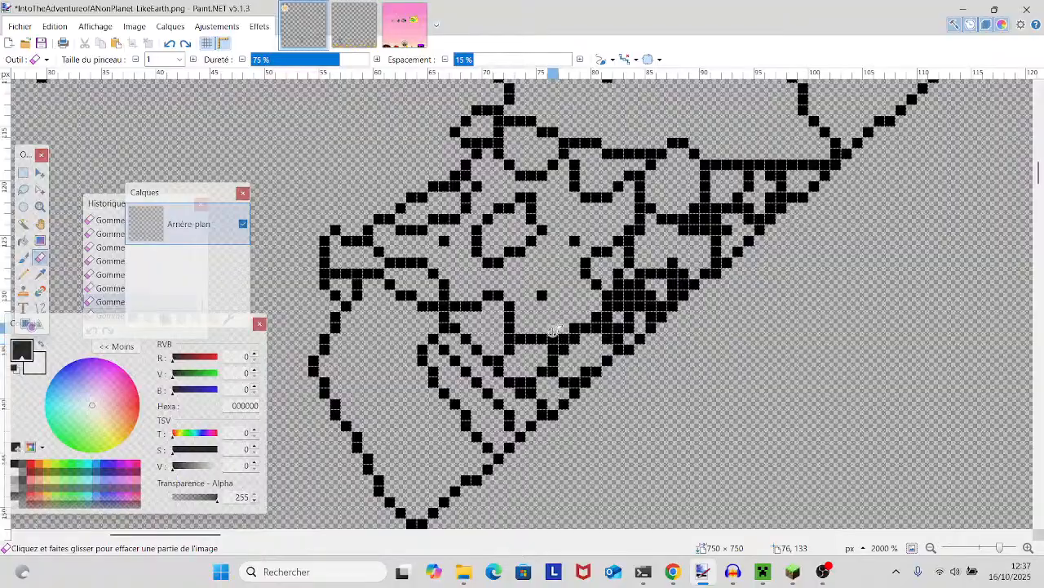
- Undo the last erasure in the dense pattern of the waist garment beside the diagonal line
click(169, 44)
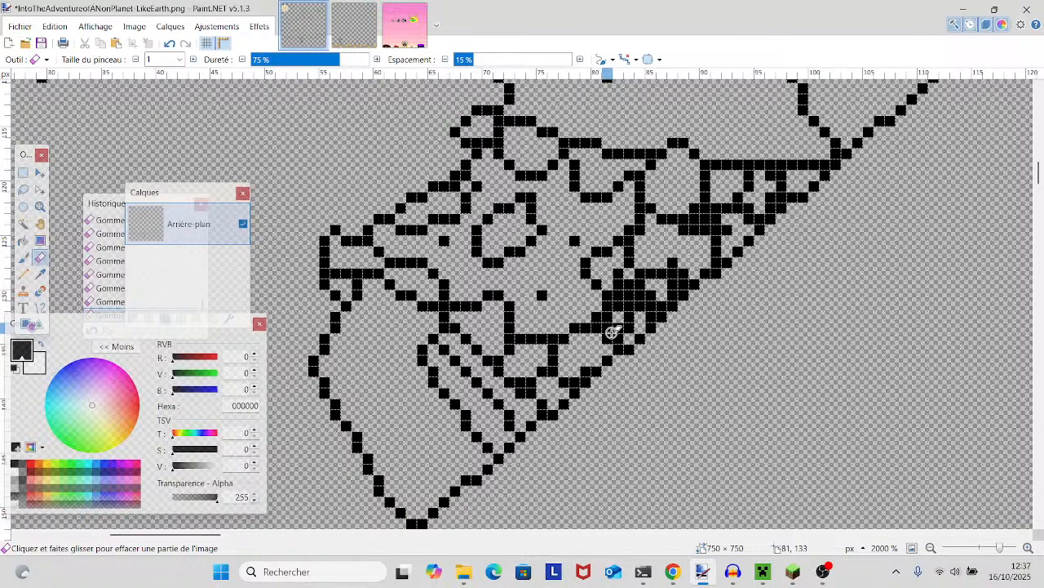
scroll(613, 332, up, 5)
drag(613, 332, 719, 460)
scroll(713, 448, up, 2)
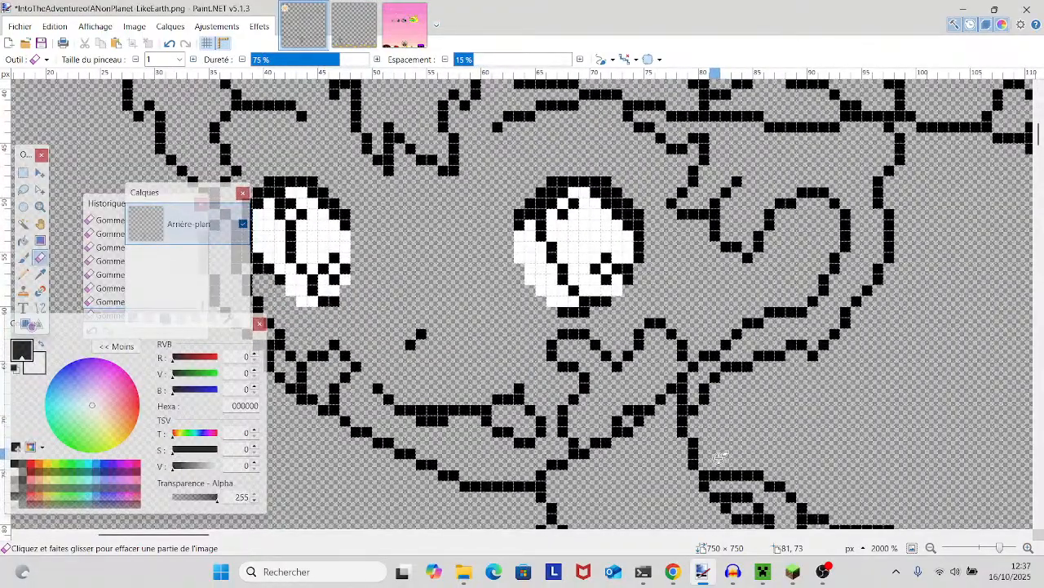
scroll(721, 456, down, 3)
scroll(720, 457, down, 3)
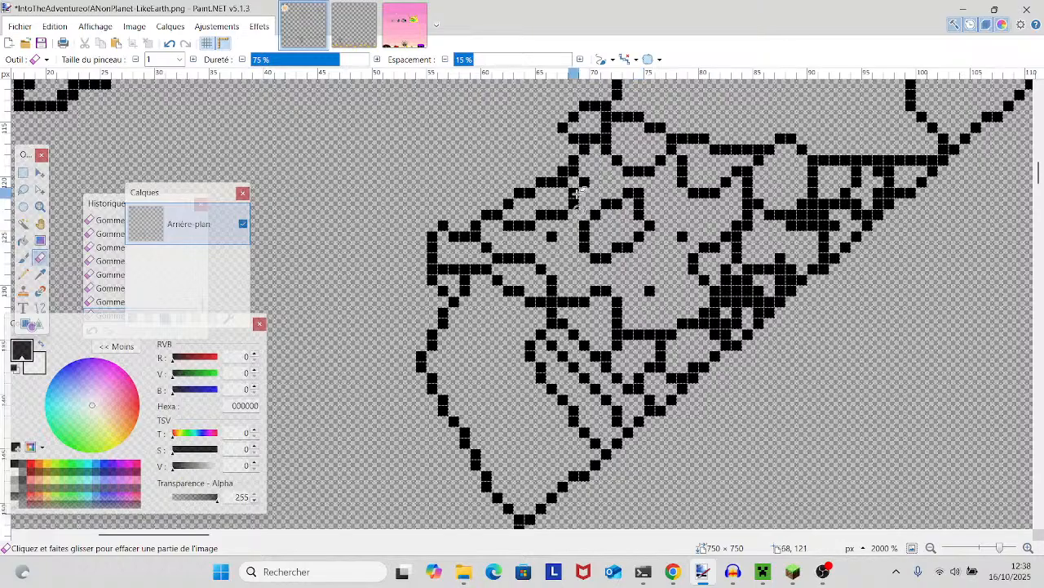
- Erase the clump of extra pixels at the line junction below the small cells on the waist garment's upper edge
scroll(608, 245, down, 2)
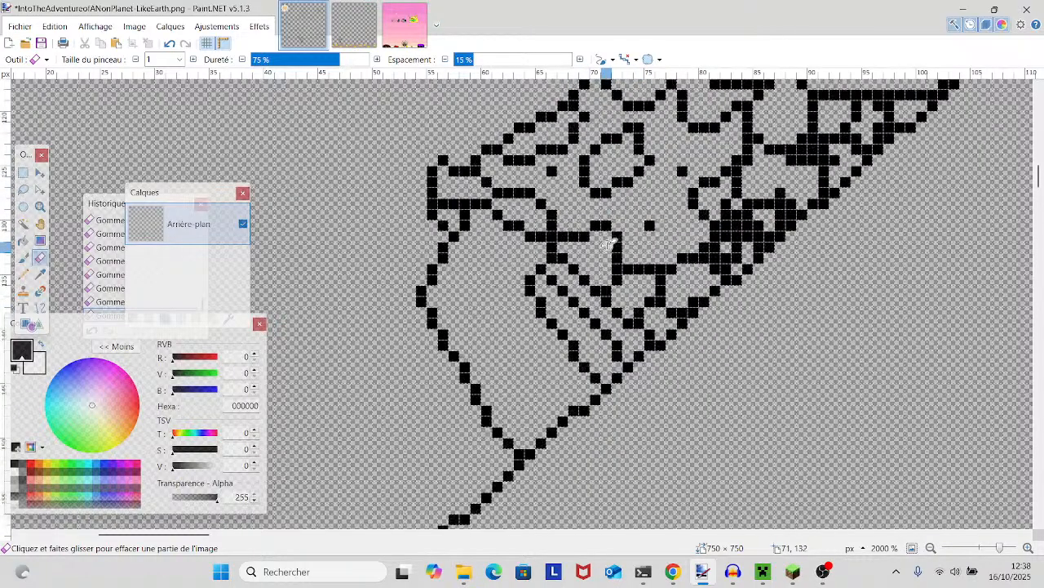
scroll(608, 245, up, 2)
mouse_move(756, 287)
mouse_down()
mouse_move(713, 324)
mouse_move(592, 350)
mouse_up()
click(649, 286)
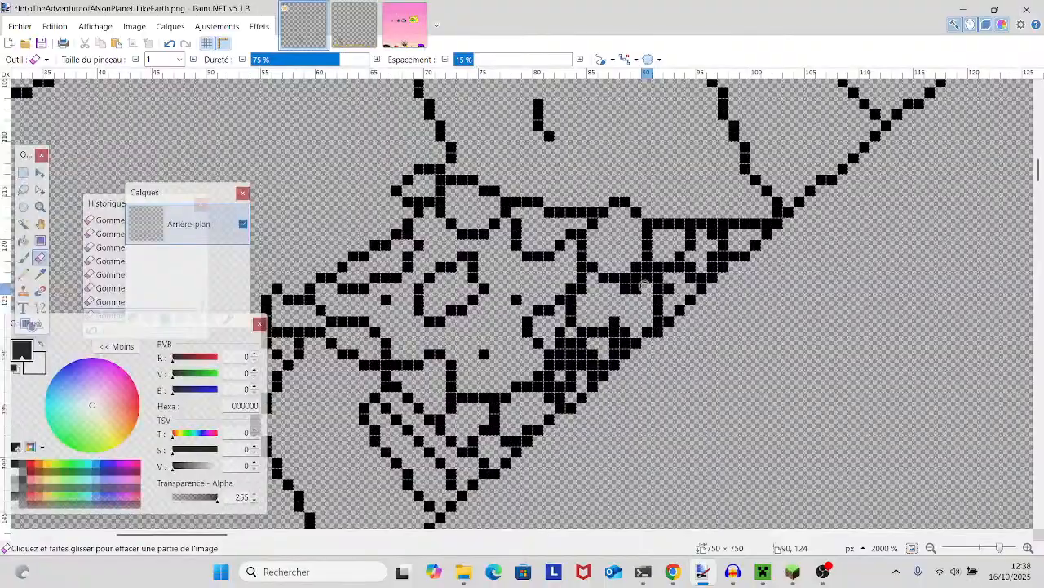
click(638, 279)
click(645, 279)
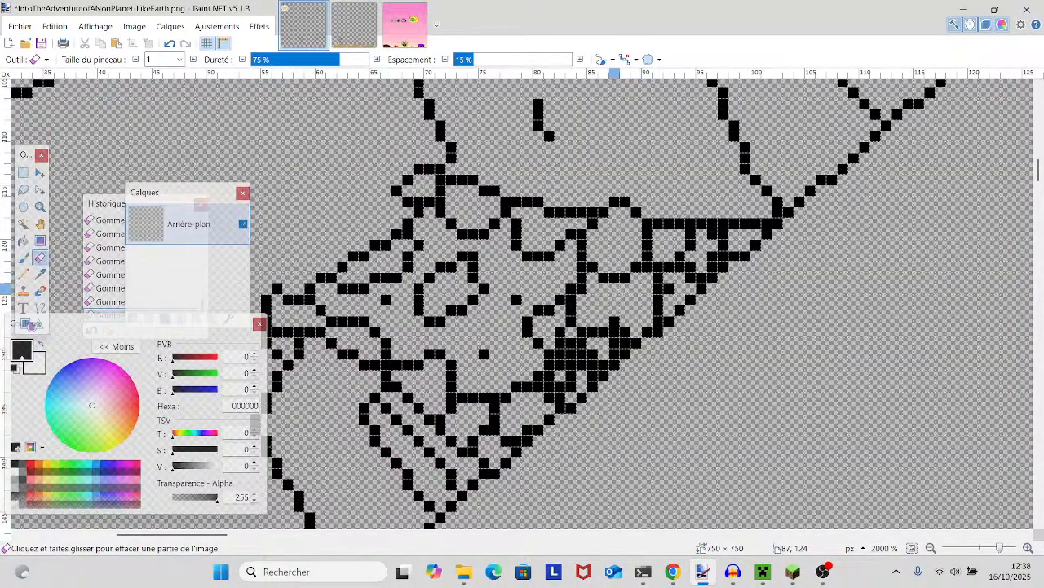
scroll(578, 345, up, 7)
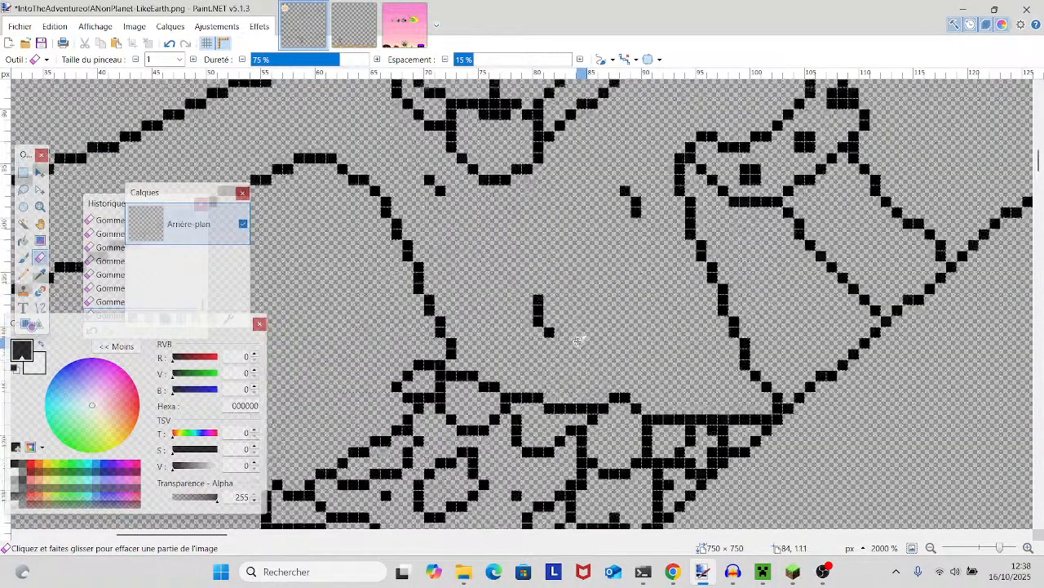
drag(581, 336, 717, 364)
scroll(717, 364, up, 2)
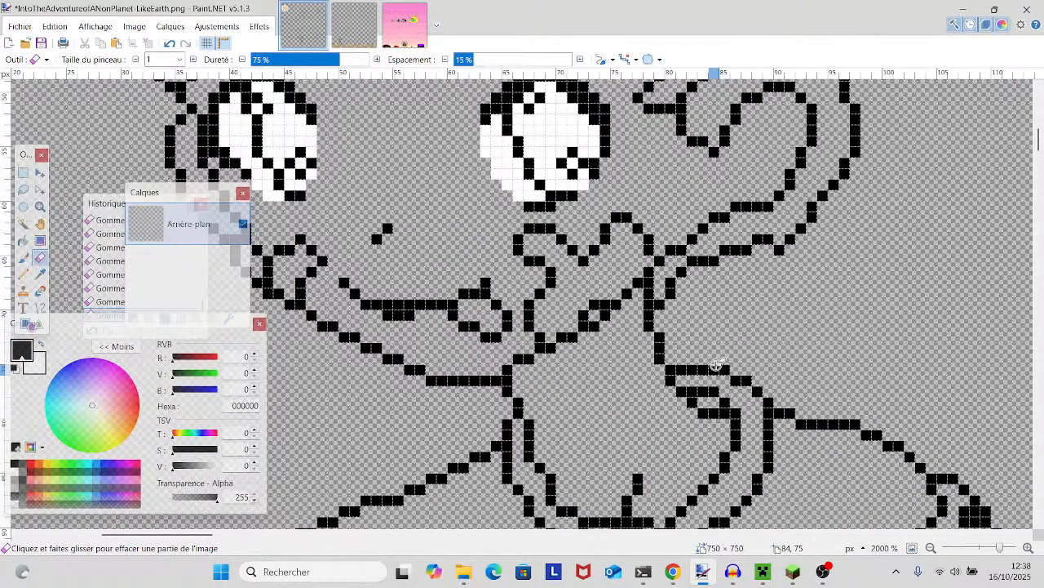
scroll(717, 364, down, 5)
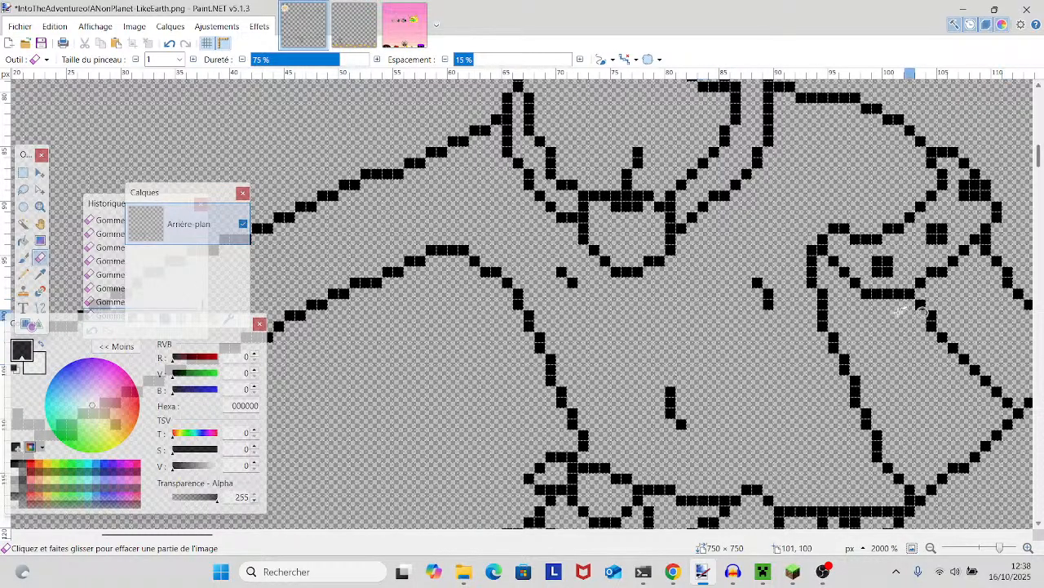
- Examine the character's waist garment, torso, collar and face outlines for remaining doubled pixels and dense clumps
scroll(814, 246, down, 5)
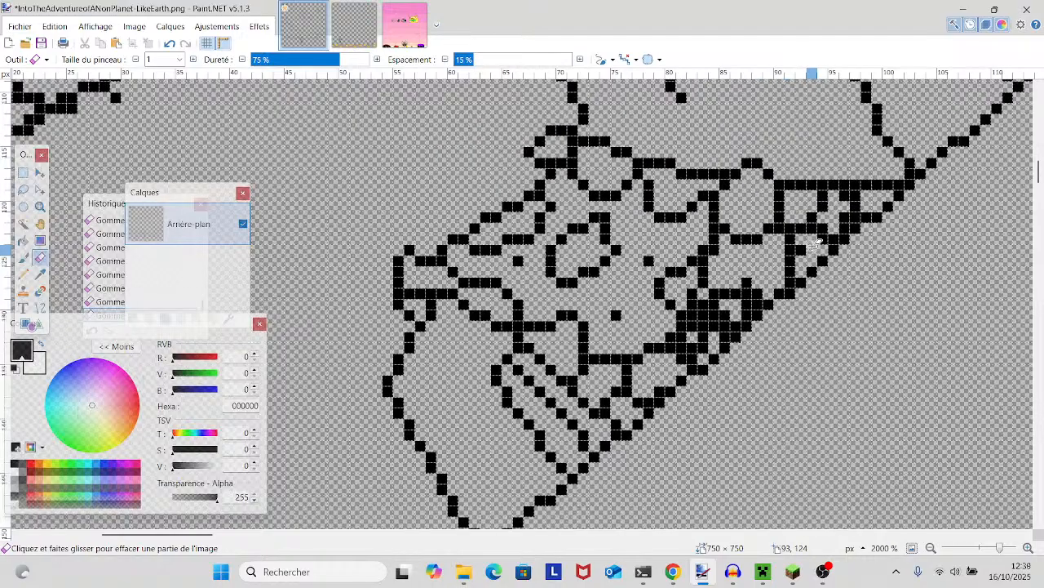
drag(814, 245, 820, 378)
scroll(735, 320, up, 2)
scroll(737, 318, up, 3)
scroll(737, 318, up, 3)
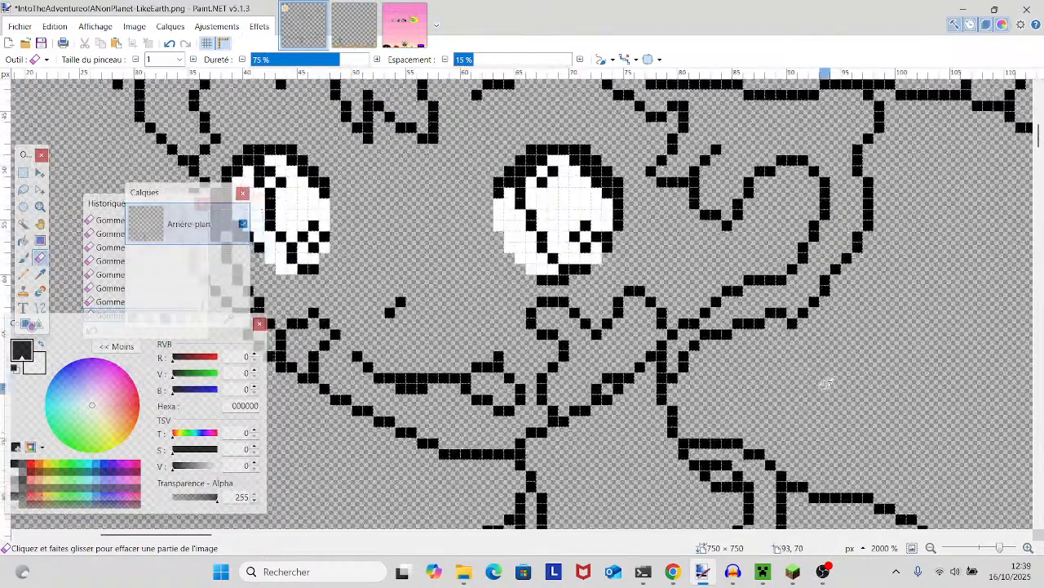
scroll(820, 377, down, 8)
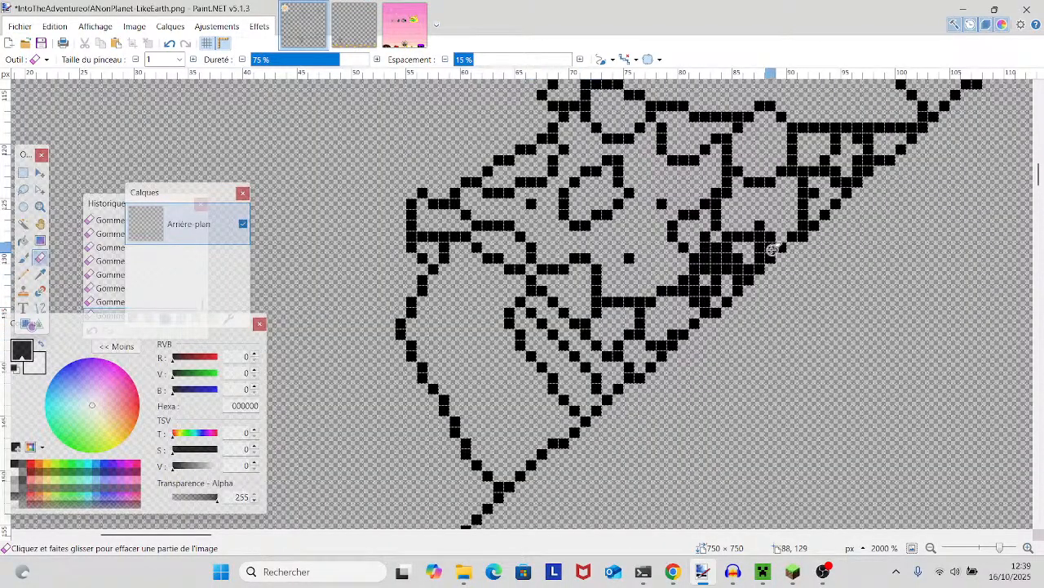
scroll(676, 303, up, 2)
scroll(676, 303, up, 5)
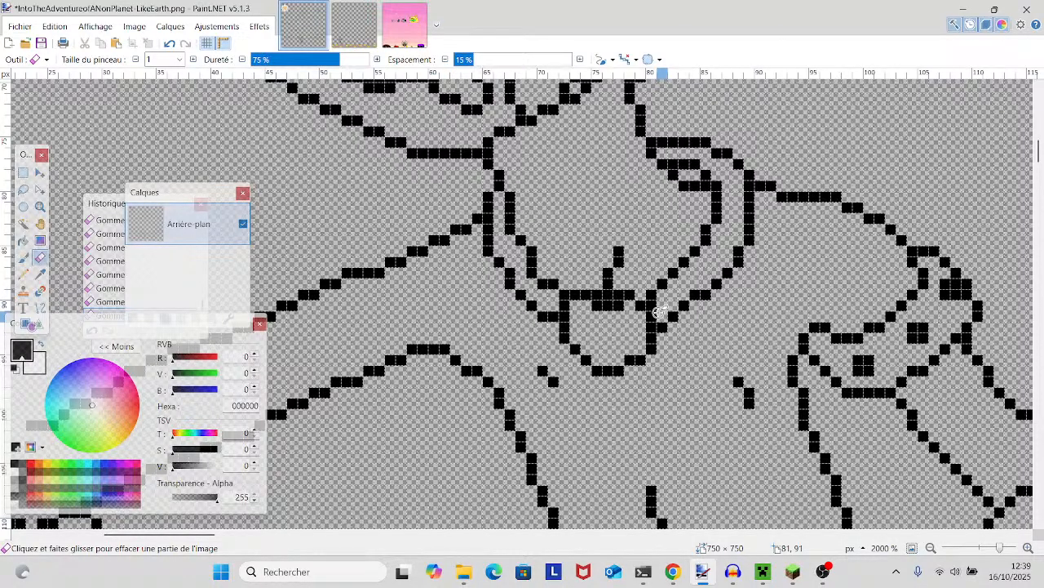
scroll(659, 312, down, 5)
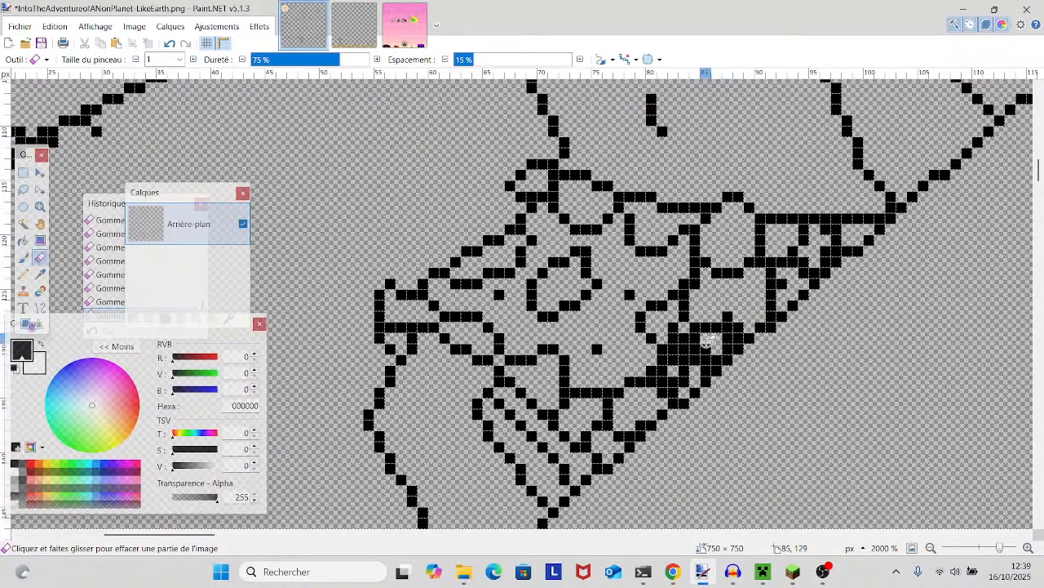
scroll(563, 368, up, 1)
scroll(617, 328, down, 1)
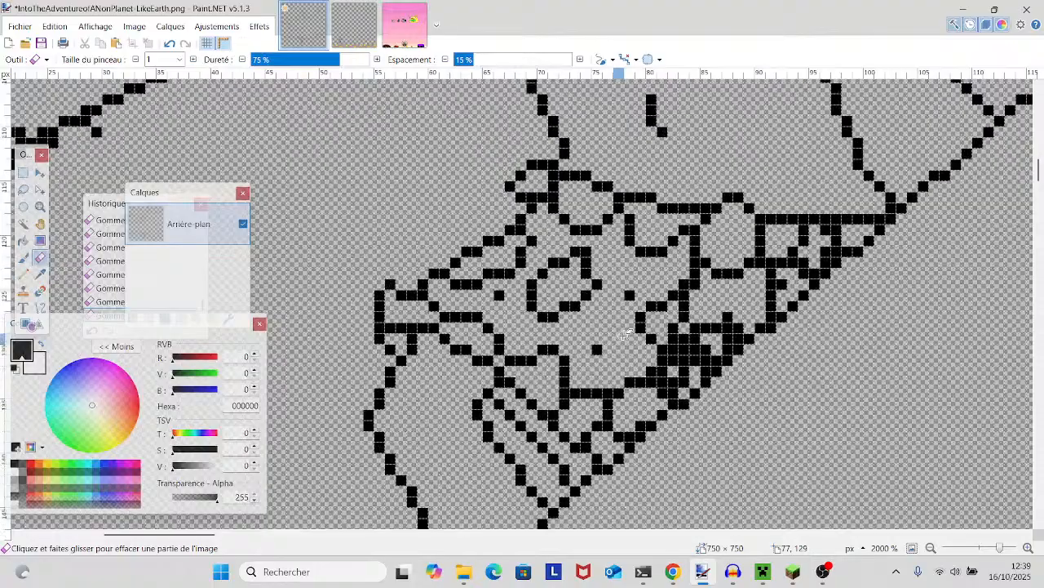
- Erase the dense clump of pixels in the waist garment's pattern along the diagonal line, keeping the diagonal one pixel wide
drag(688, 340, 675, 329)
drag(663, 381, 727, 329)
click(728, 338)
click(706, 360)
click(739, 329)
click(706, 371)
click(695, 328)
click(684, 382)
click(673, 393)
drag(712, 365, 737, 339)
click(641, 425)
click(629, 436)
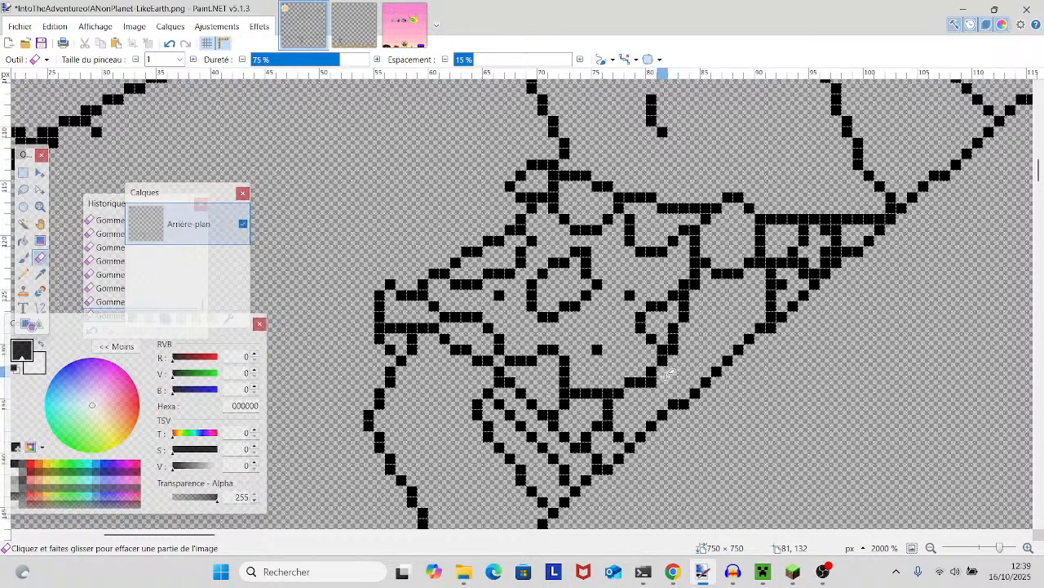
- Redraw in black with the Pencil two short pattern strokes joining the cleared part of the waist garment to the diagonal line
key(p)
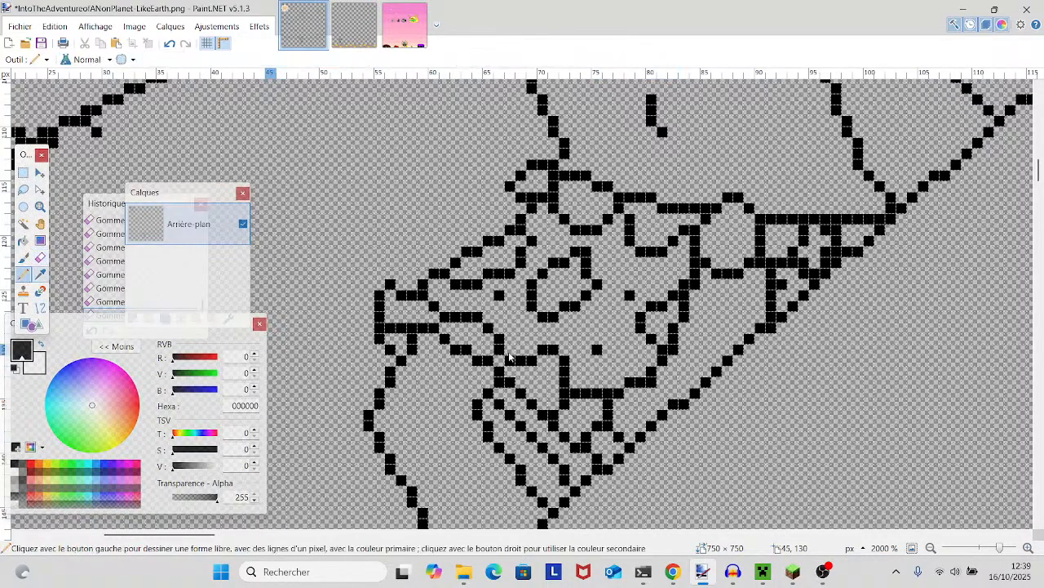
click(662, 394)
drag(726, 318, 717, 362)
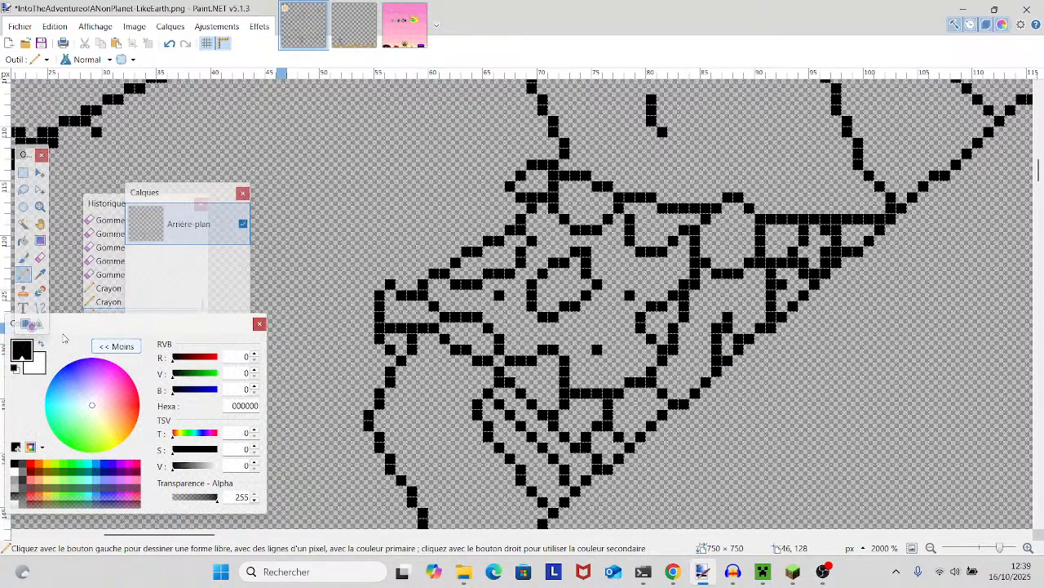
- Erase the extra pixel beside the redrawn pattern stroke and the upper corner pixel of the waist garment's oval motif
click(40, 257)
click(717, 330)
scroll(767, 385, up, 1)
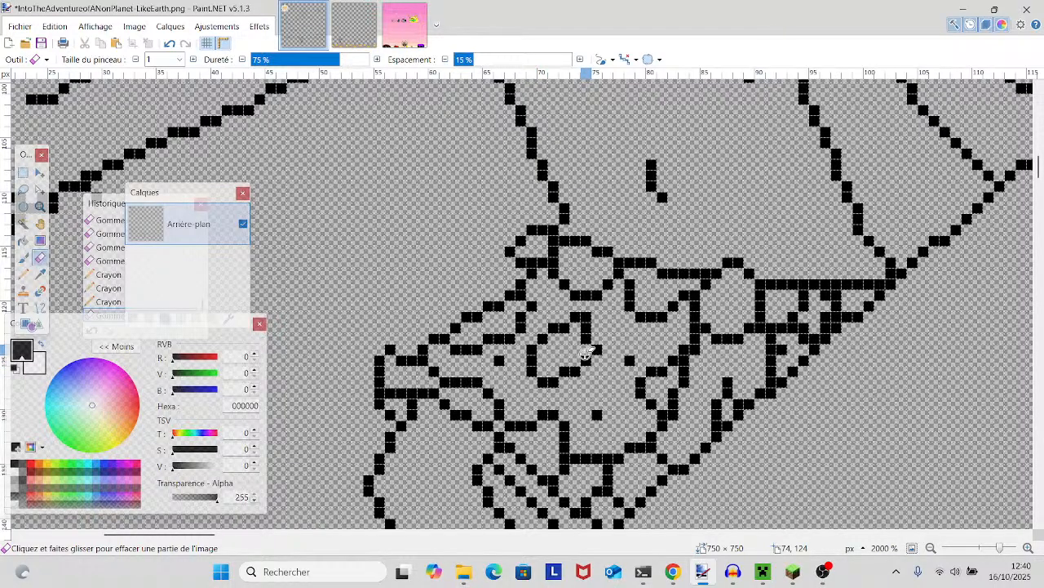
click(585, 319)
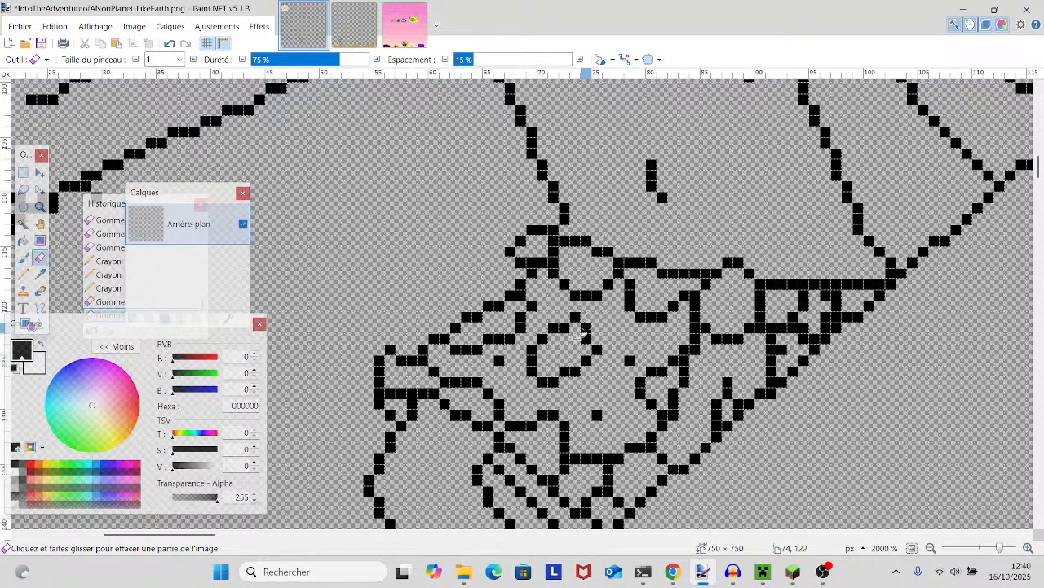
- Review the whole character at lower zoom, then check the face, neck and hat outlines up close for doubled pixels
scroll(585, 331, down, 2)
drag(1007, 548, 989, 549)
scroll(966, 503, up, 5)
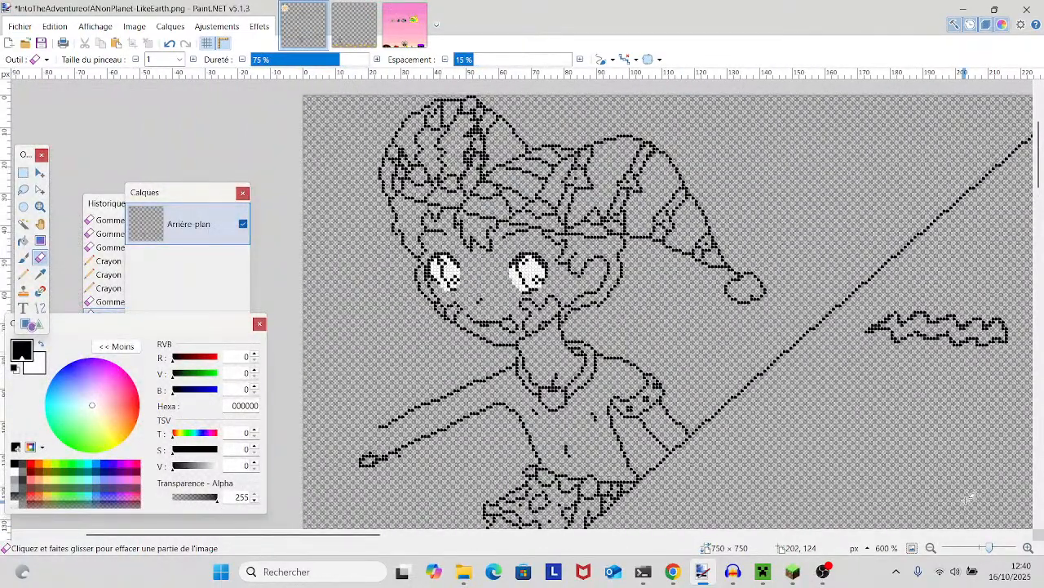
scroll(968, 501, down, 2)
mouse_move(968, 499)
mouse_down()
mouse_move(989, 515)
mouse_move(982, 532)
mouse_up()
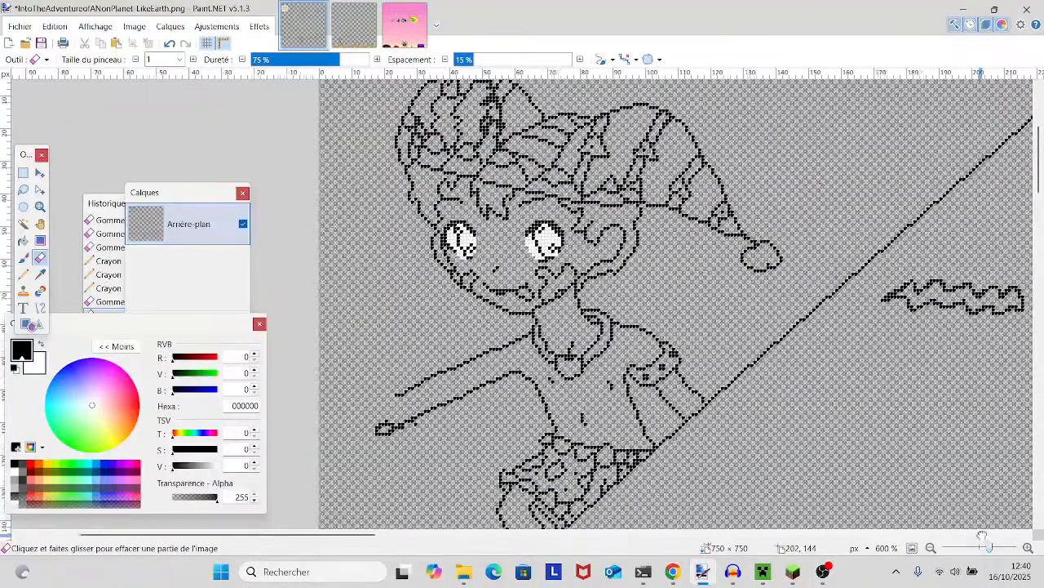
scroll(982, 535, left, 3)
drag(904, 480, 825, 498)
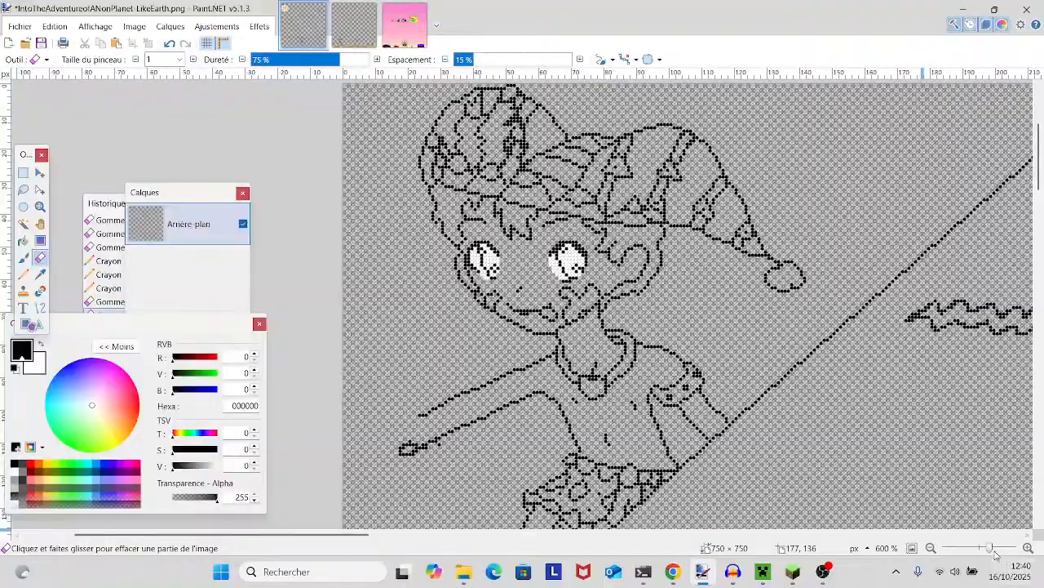
scroll(518, 303, up, 4)
scroll(878, 489, up, 2)
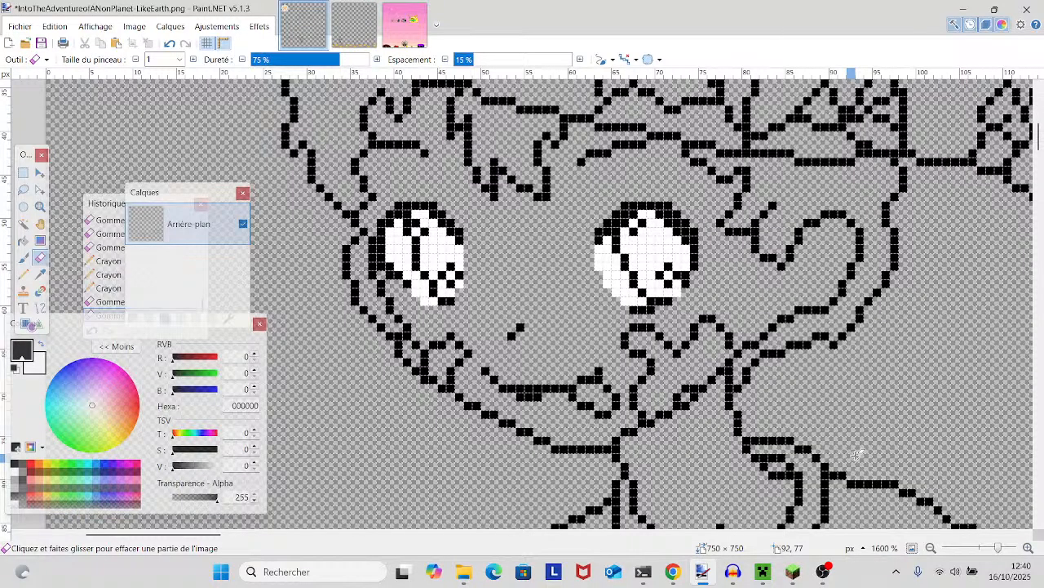
scroll(855, 454, up, 5)
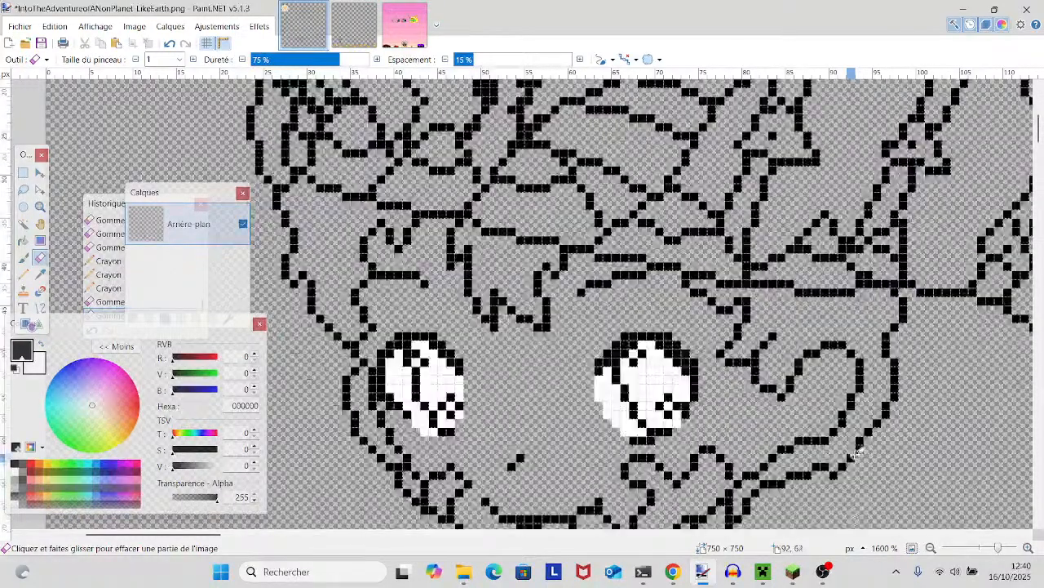
scroll(857, 454, down, 5)
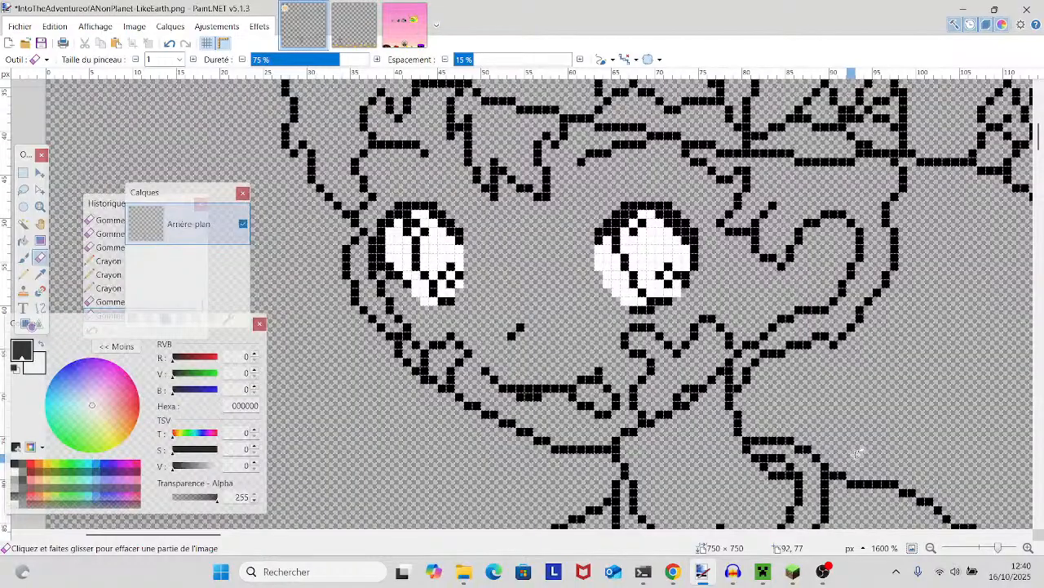
scroll(857, 453, down, 2)
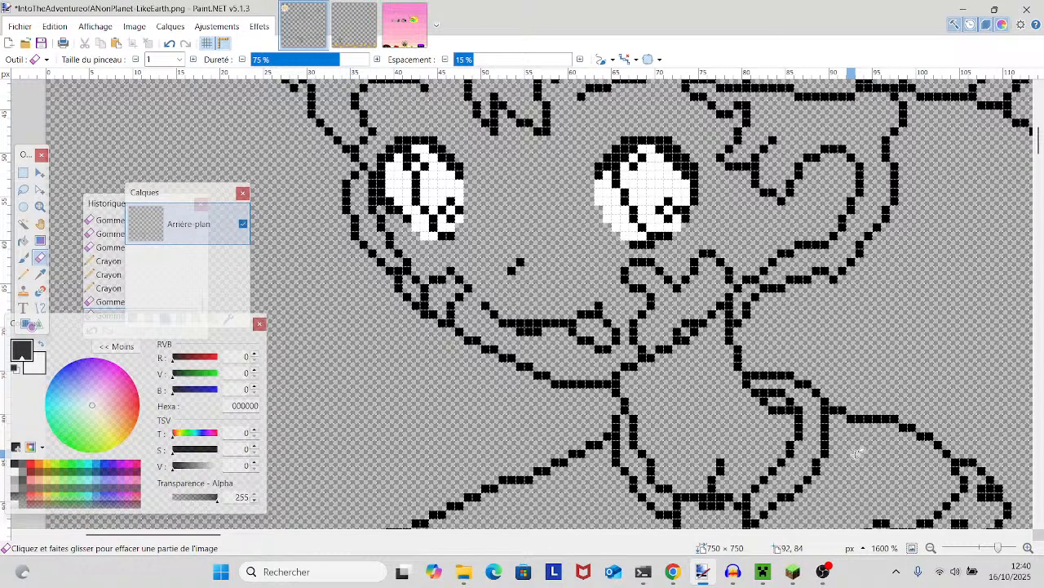
scroll(855, 453, up, 4)
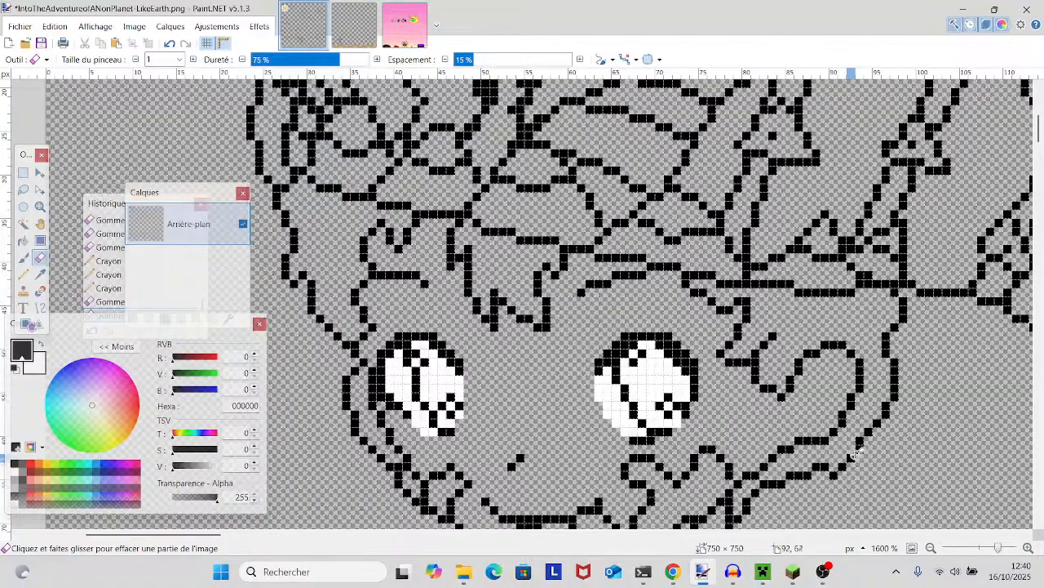
- Erase single extra pixels along the dense vertical band near the top of the hat's rounded part
scroll(855, 453, up, 6)
scroll(840, 444, left, 3)
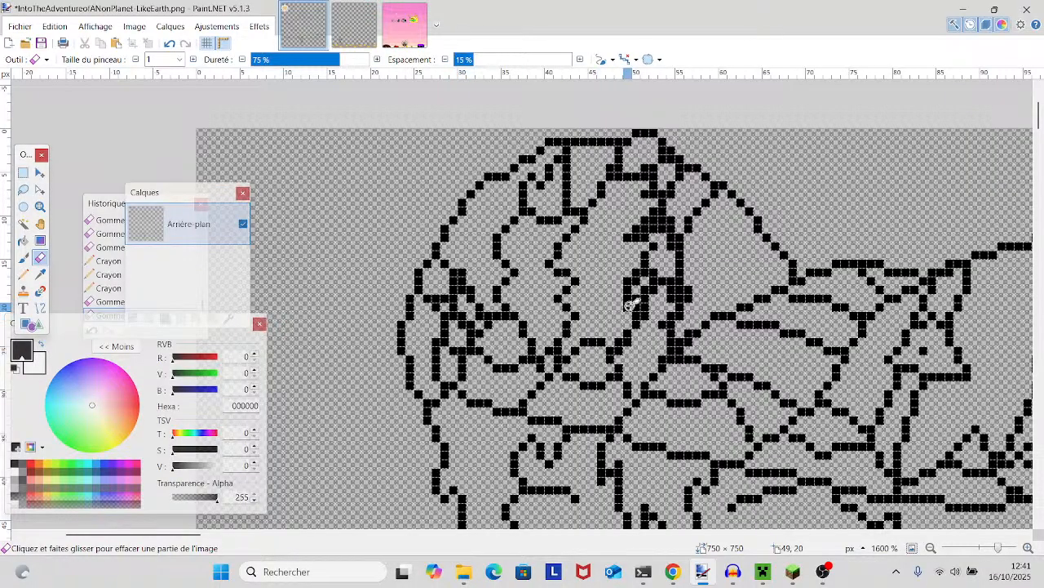
click(625, 175)
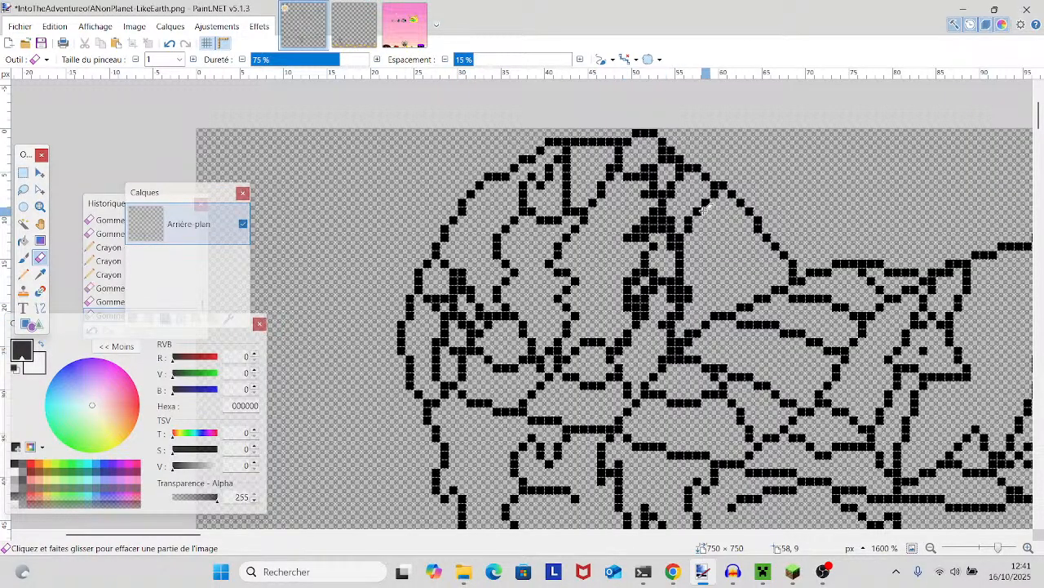
click(644, 176)
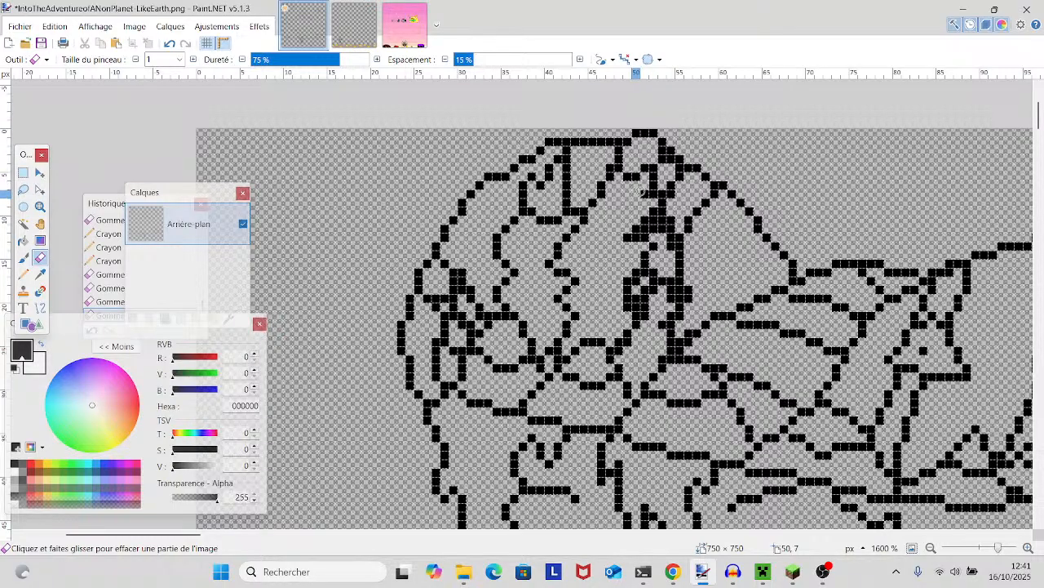
click(628, 230)
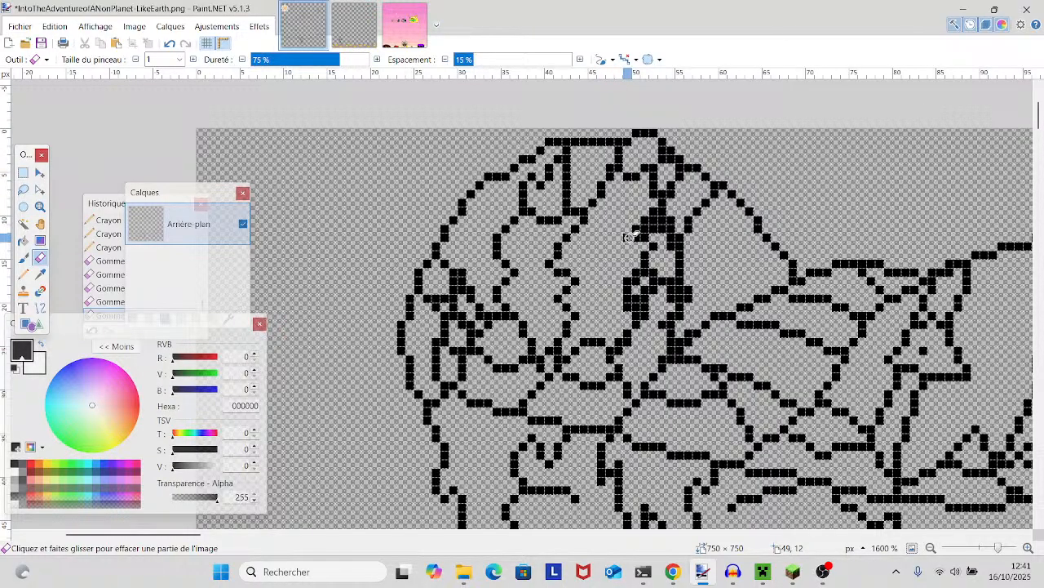
click(630, 236)
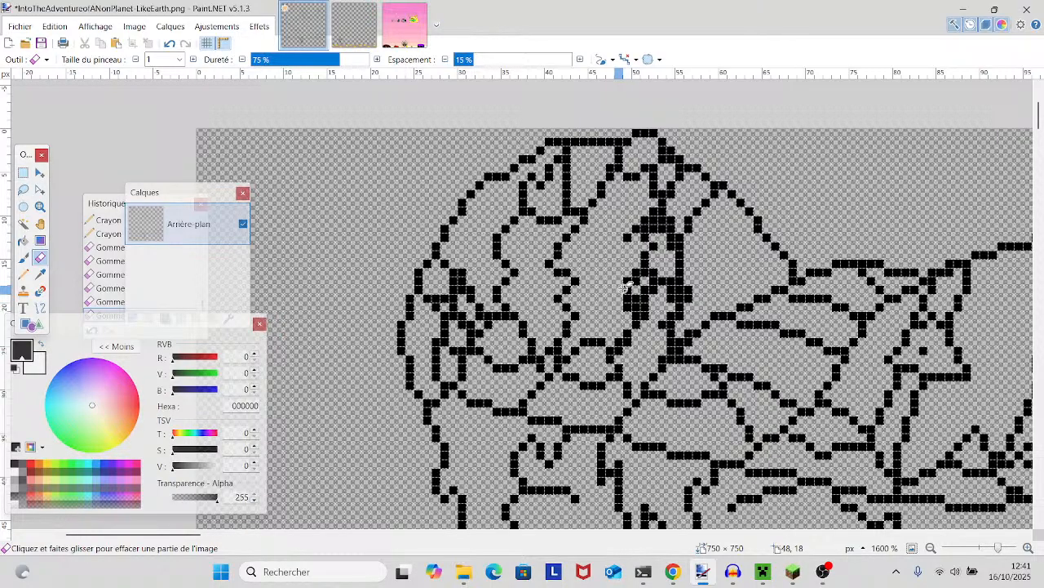
- Inspect the hat, face, collar, shoulder and waist outlines at several zoom levels for pixels still needing cleanup
drag(997, 547, 990, 549)
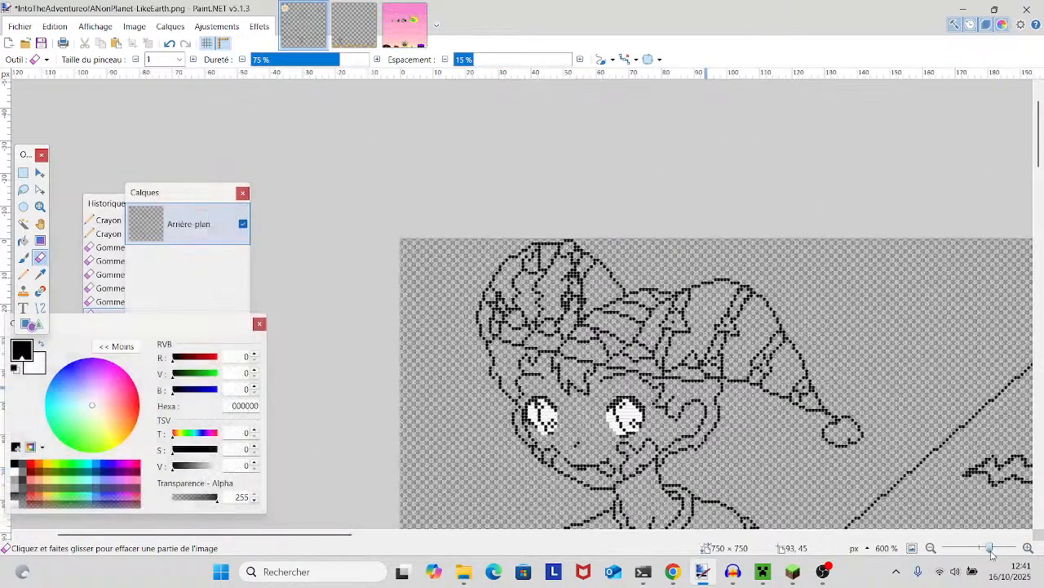
scroll(774, 347, up, 2)
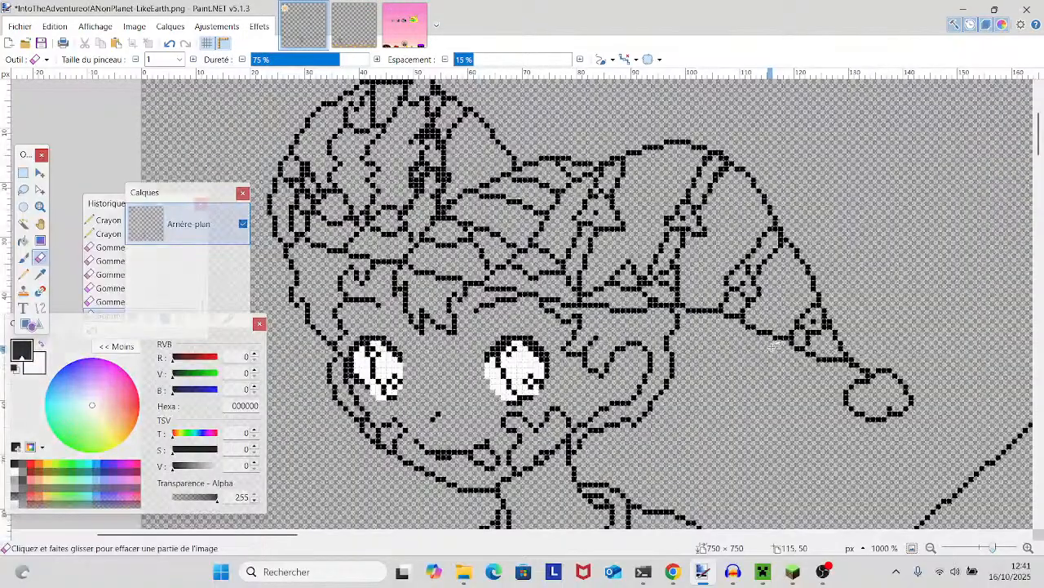
scroll(774, 347, down, 2)
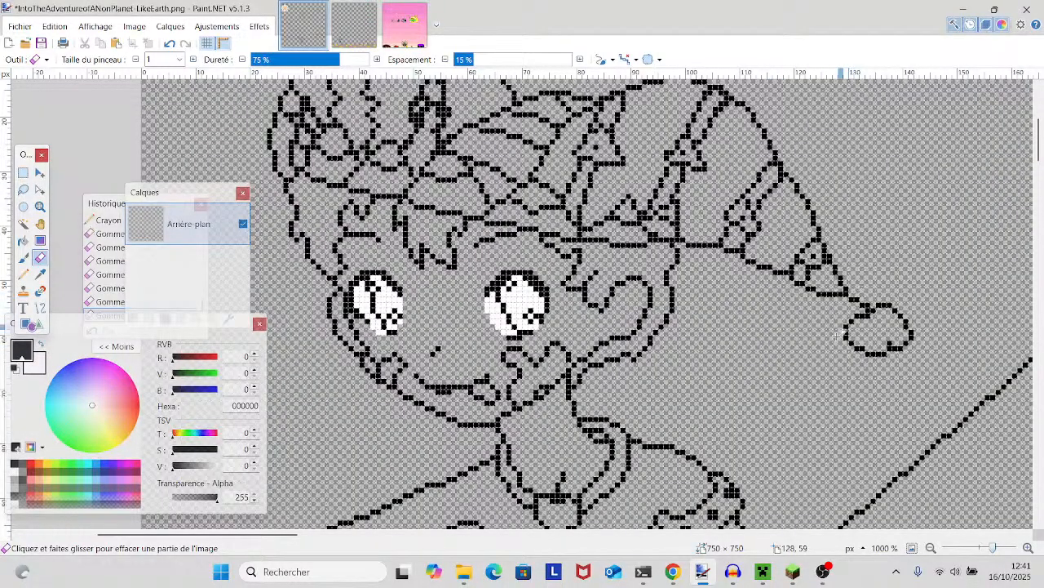
scroll(836, 347, up, 2)
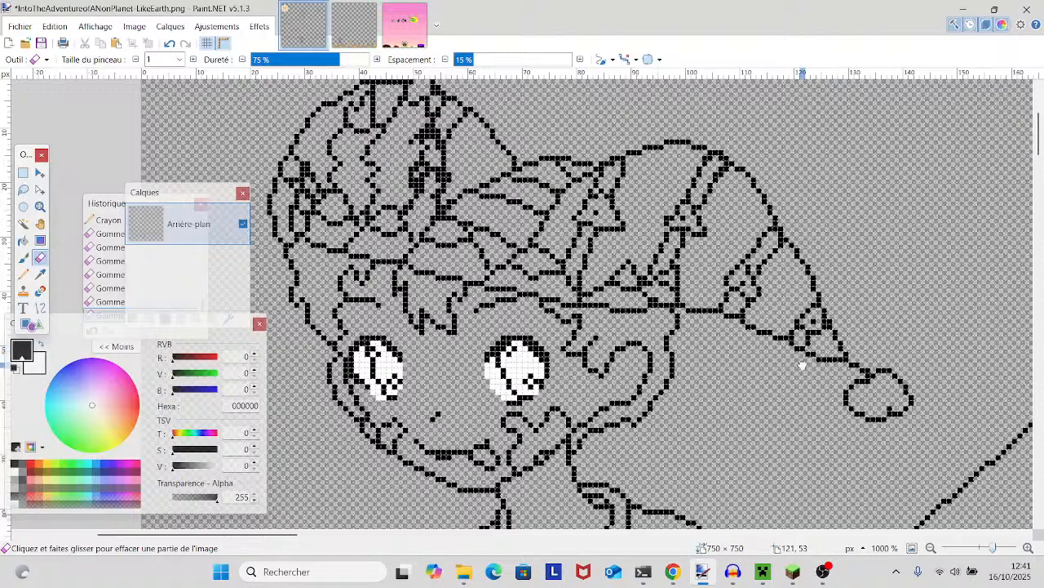
drag(803, 363, 755, 406)
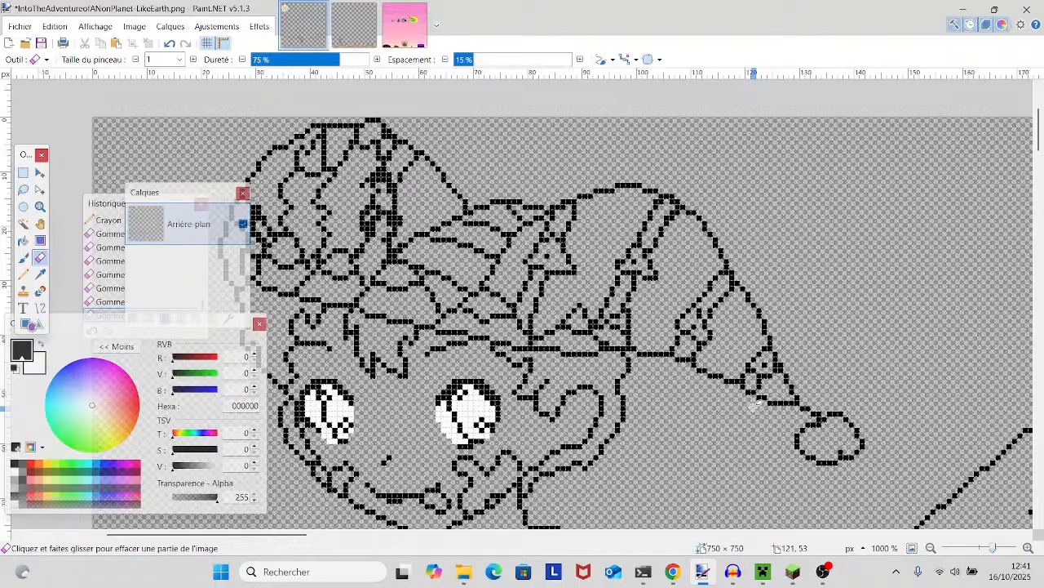
scroll(755, 406, down, 2)
scroll(754, 405, down, 4)
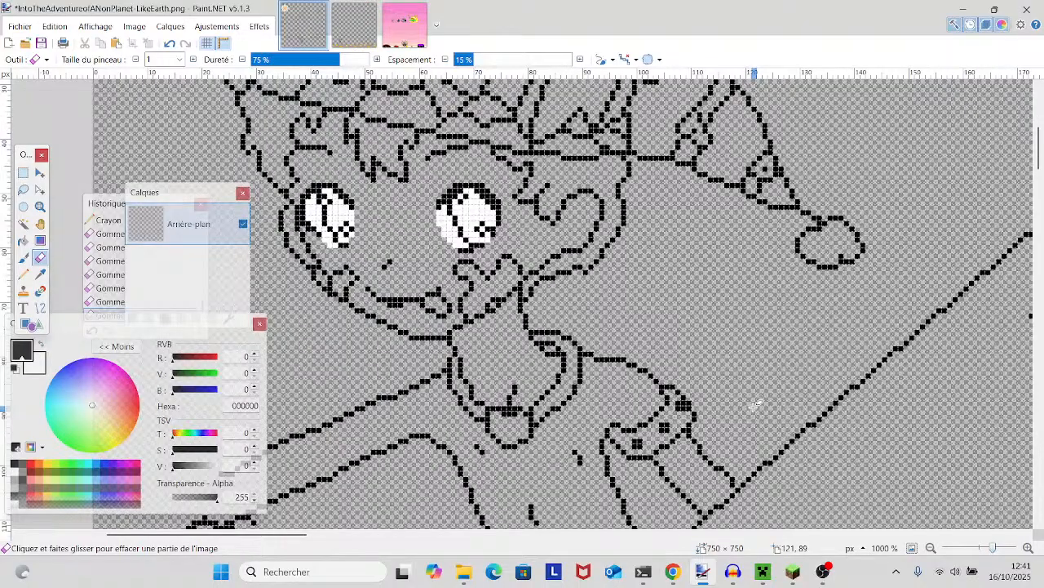
scroll(754, 406, down, 4)
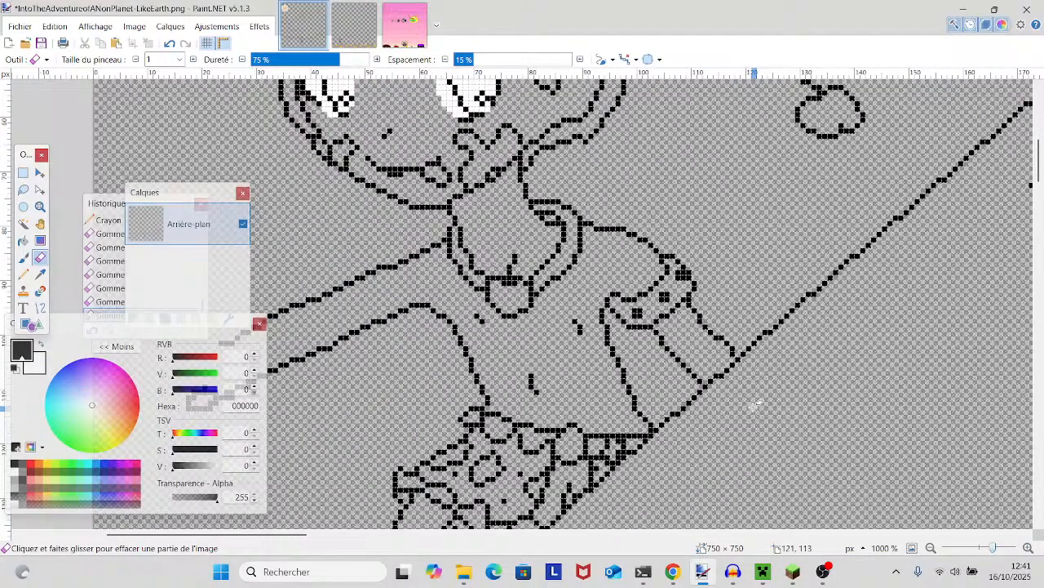
scroll(756, 405, up, 4)
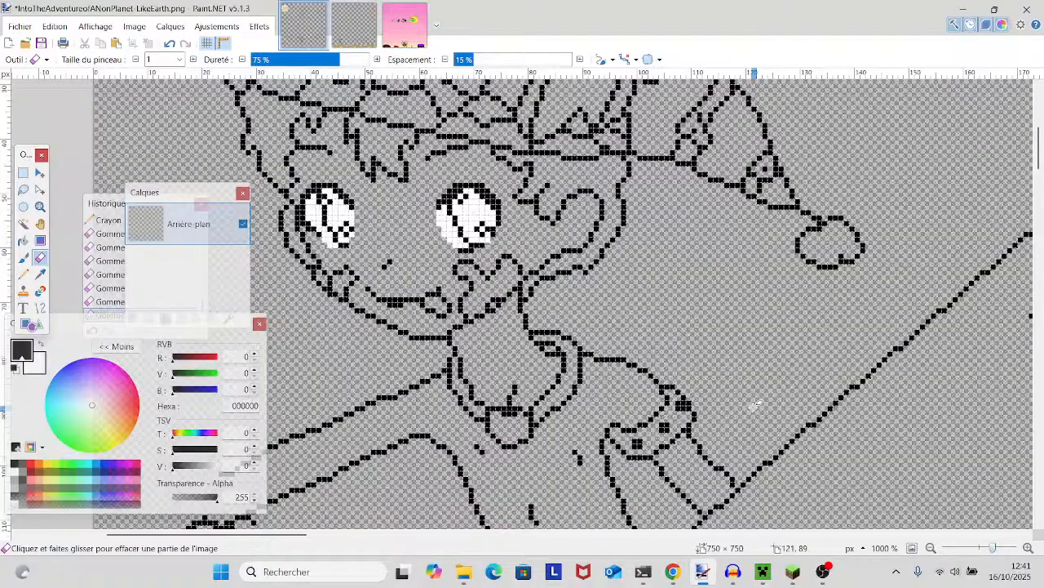
scroll(750, 379, up, 4)
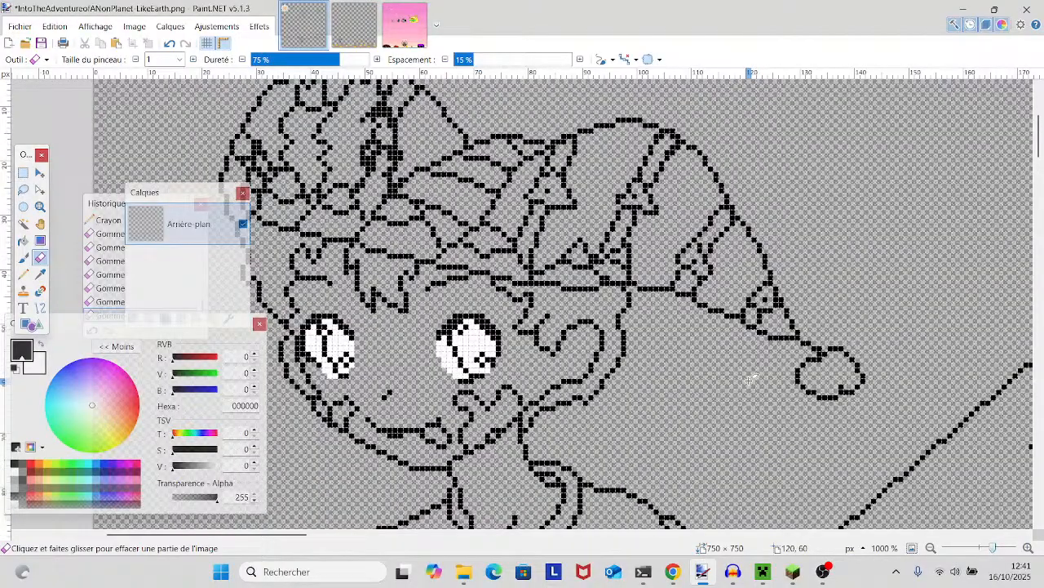
drag(776, 383, 888, 428)
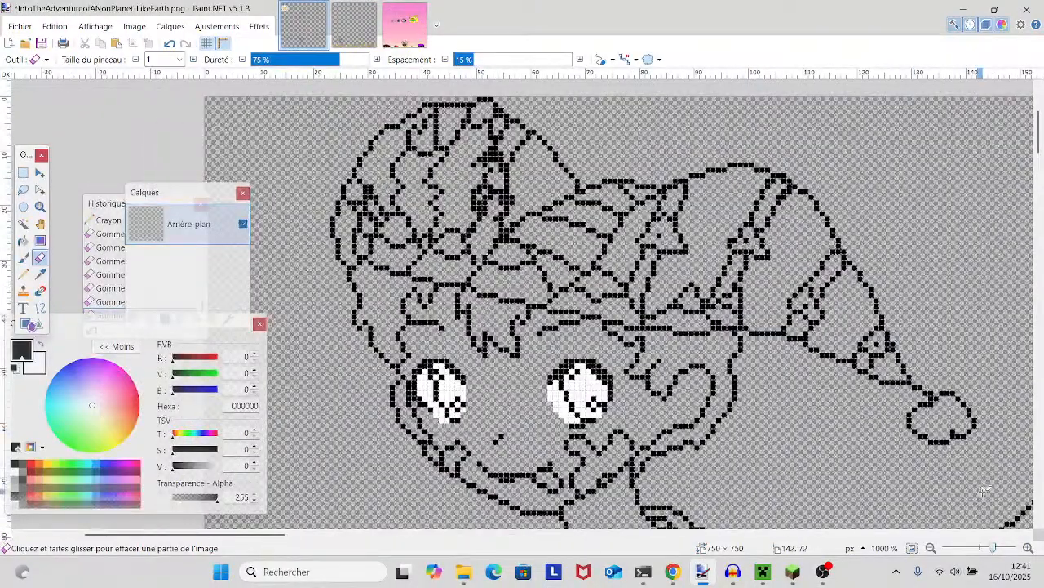
drag(993, 547, 1002, 547)
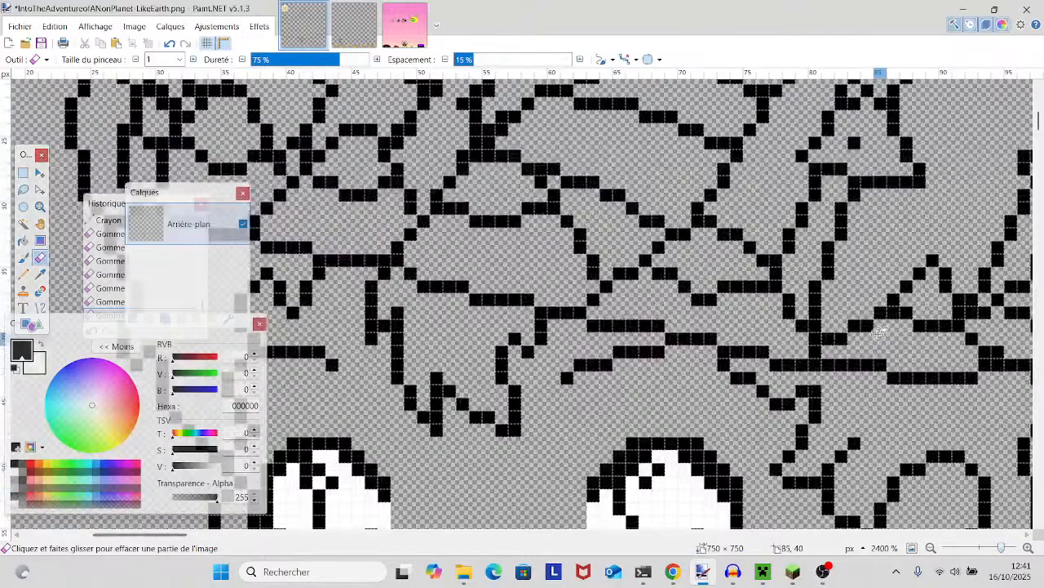
- Erase the extra pixel along the upper outline of the hat's drooping part
drag(879, 332, 570, 446)
drag(641, 349, 547, 417)
mouse_move(690, 272)
mouse_down()
mouse_move(584, 362)
mouse_move(546, 378)
mouse_up()
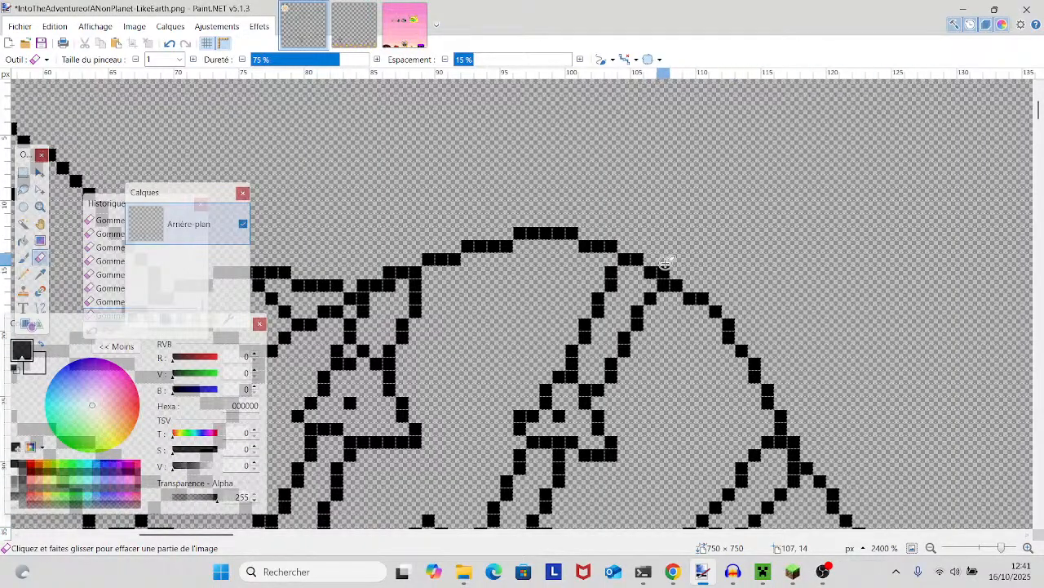
click(665, 270)
- Review the character's hat, face, arms and waist garment at medium zoom for outline pixels that still need thinning
drag(1002, 547, 990, 547)
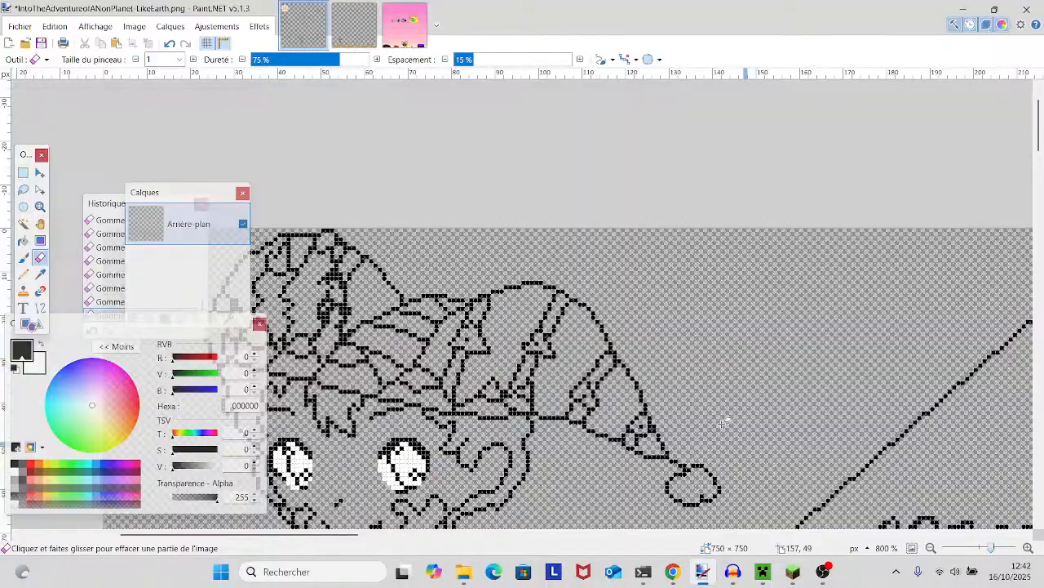
scroll(808, 441, down, 6)
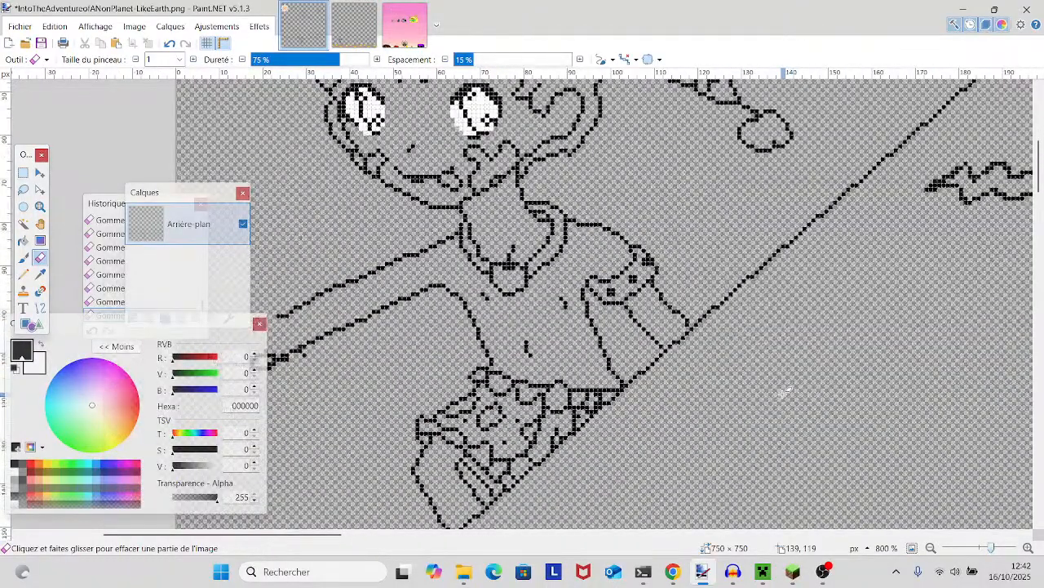
scroll(784, 393, down, 1)
scroll(783, 393, up, 1)
scroll(783, 392, up, 1)
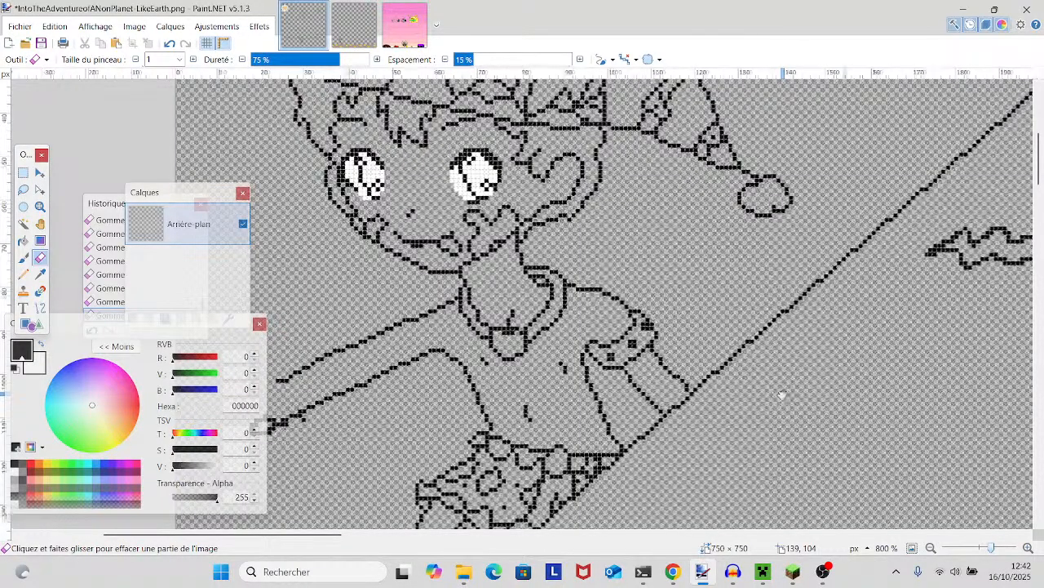
drag(785, 394, 989, 424)
mouse_move(862, 416)
mouse_down()
mouse_move(829, 483)
mouse_move(775, 485)
mouse_up()
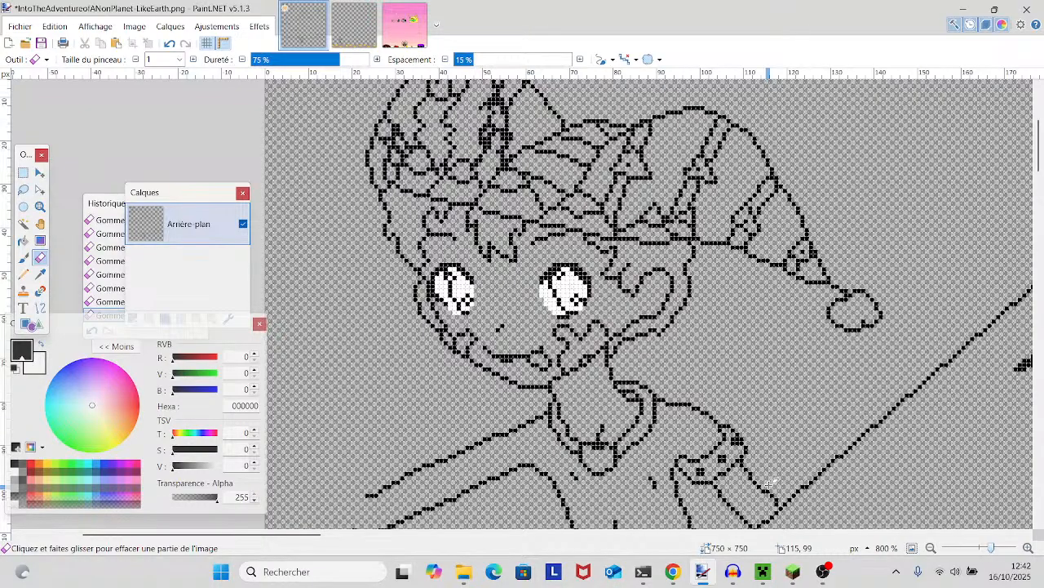
click(994, 549)
scroll(883, 451, down, 6)
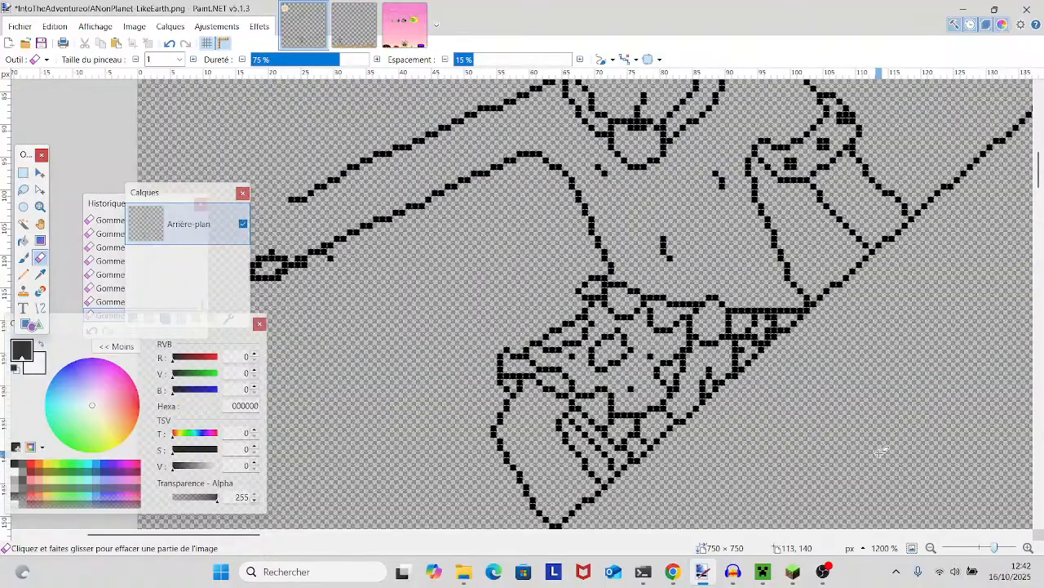
scroll(883, 452, up, 6)
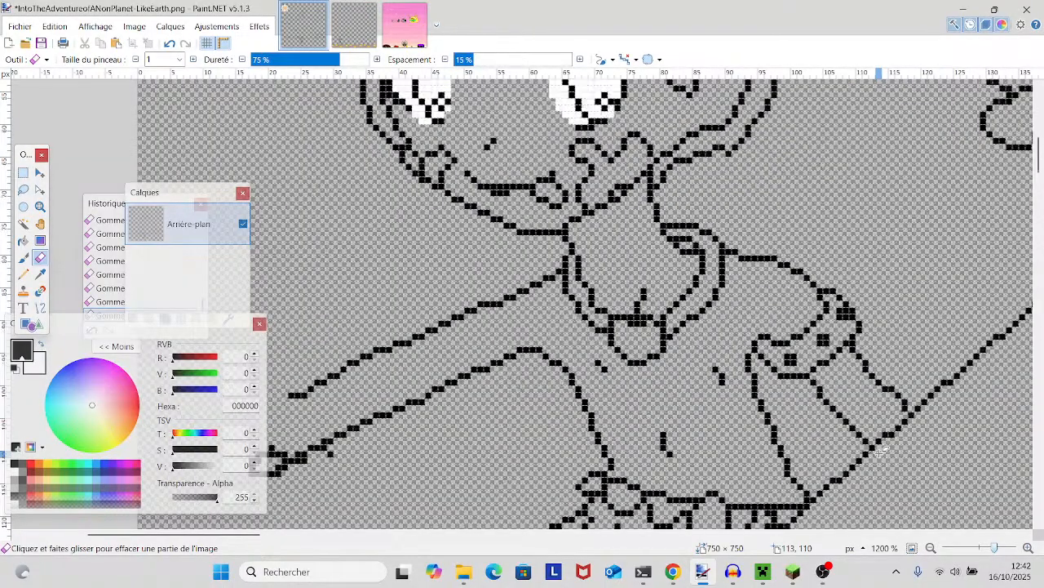
scroll(882, 451, up, 5)
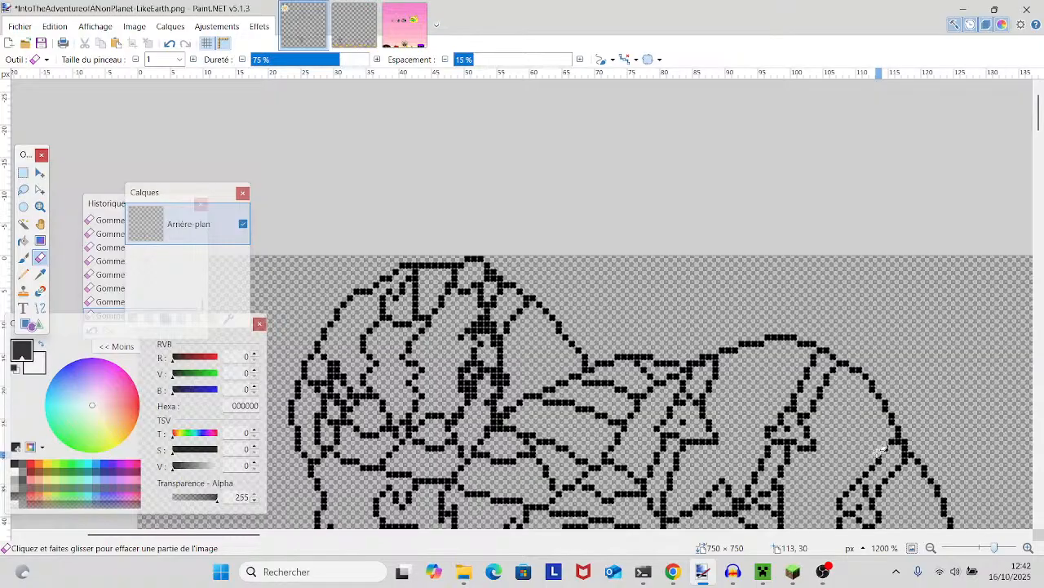
scroll(882, 451, down, 3)
scroll(910, 481, up, 4)
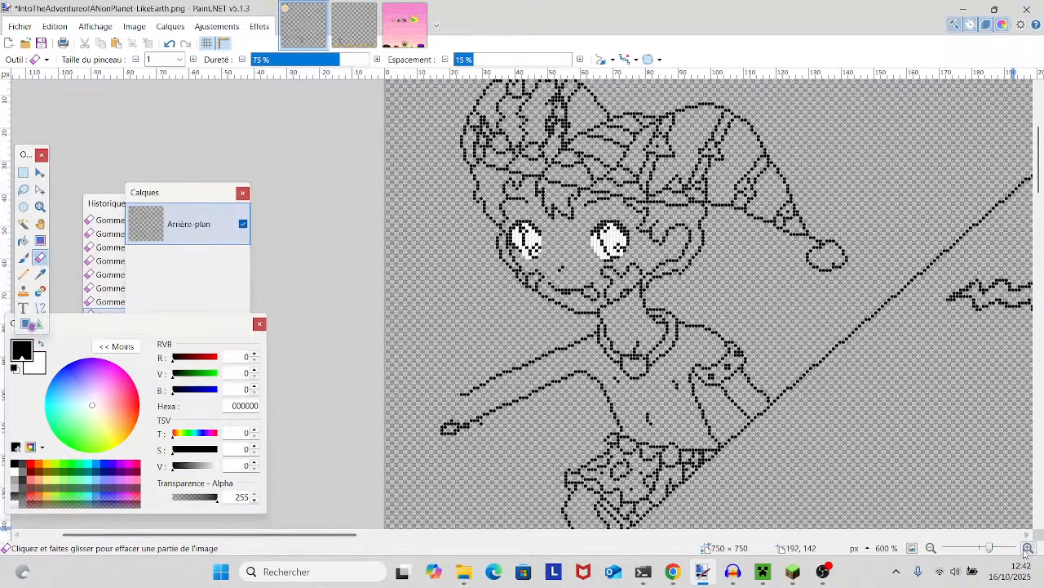
scroll(910, 482, up, 2)
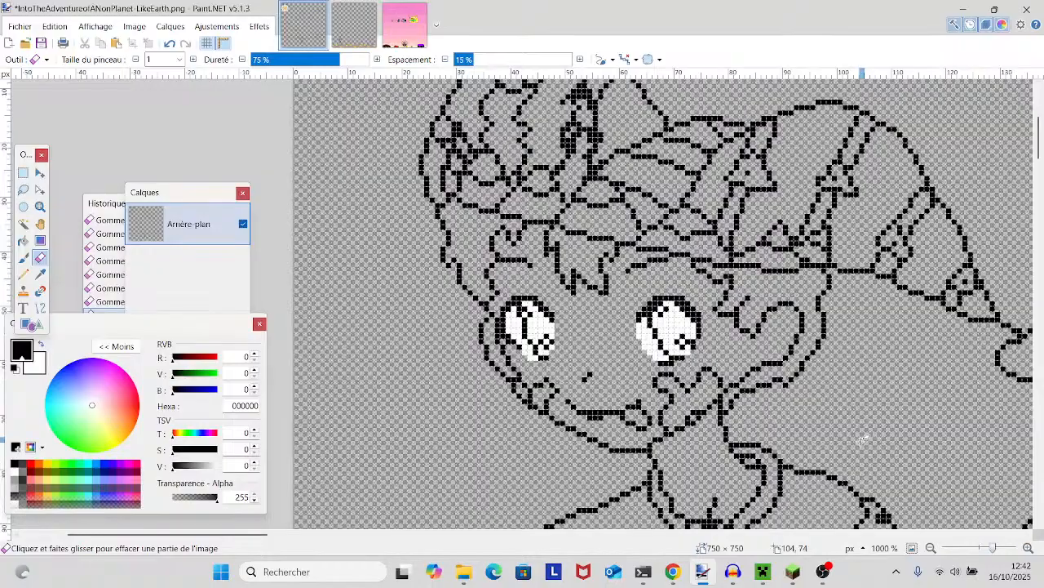
scroll(863, 441, up, 3)
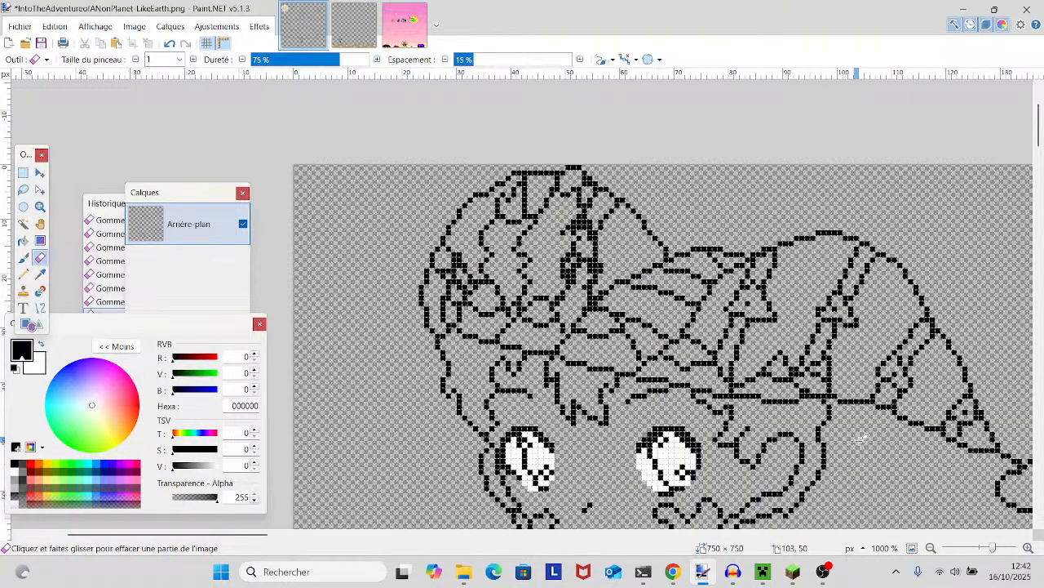
scroll(860, 439, down, 12)
drag(859, 439, 803, 401)
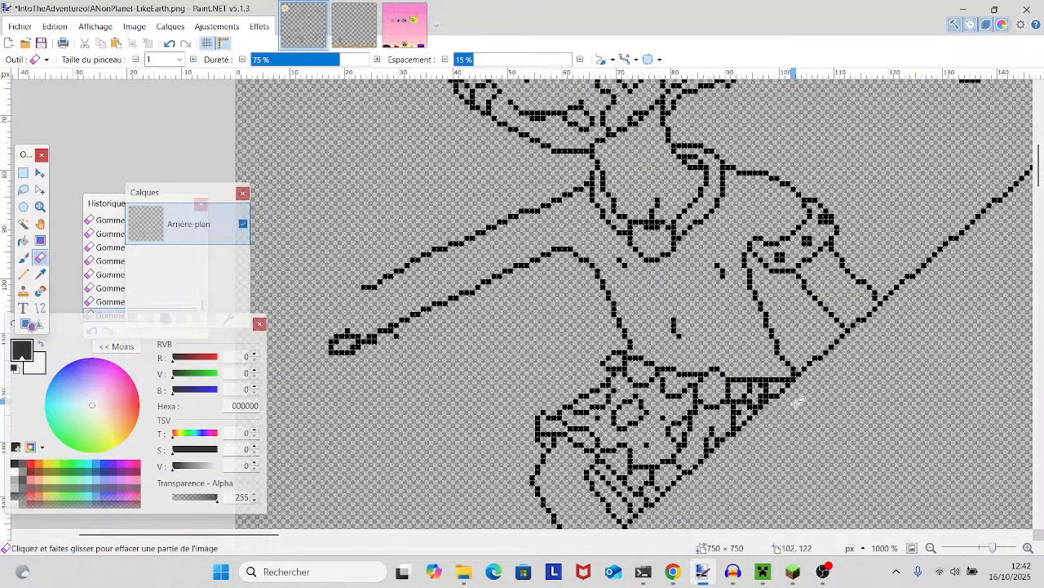
scroll(798, 400, down, 1)
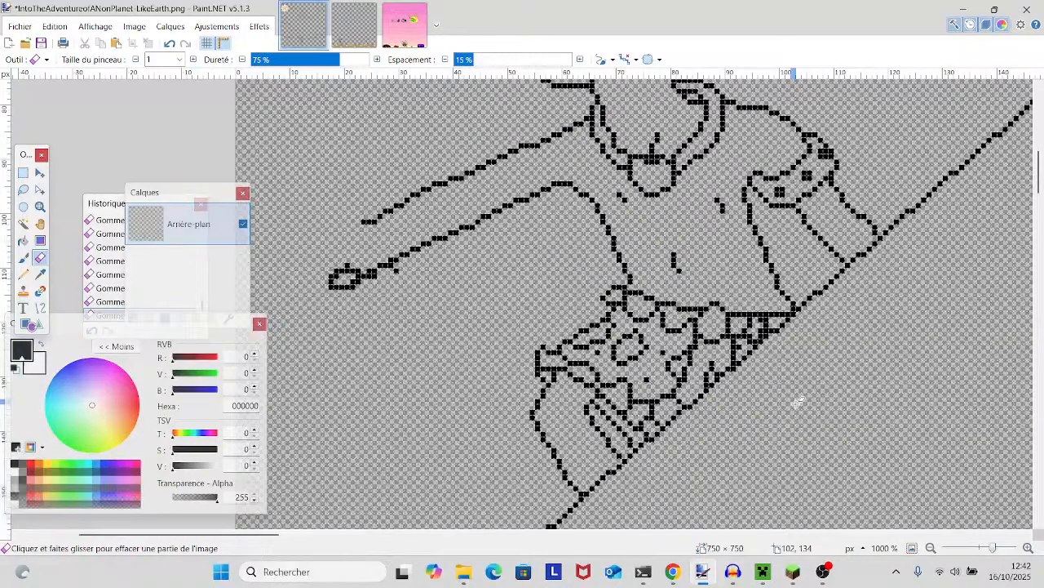
scroll(798, 401, up, 5)
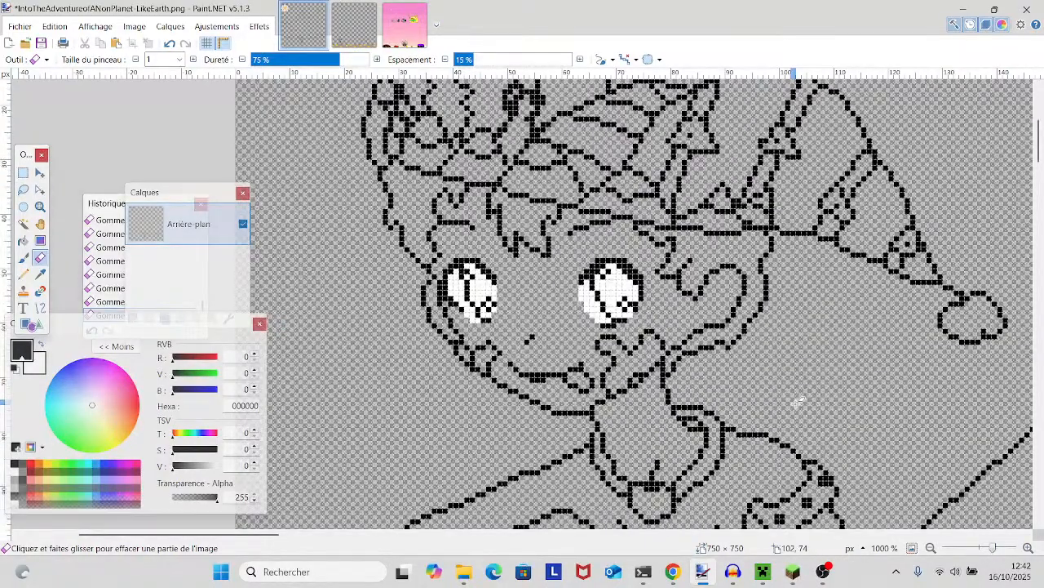
drag(797, 402, 718, 351)
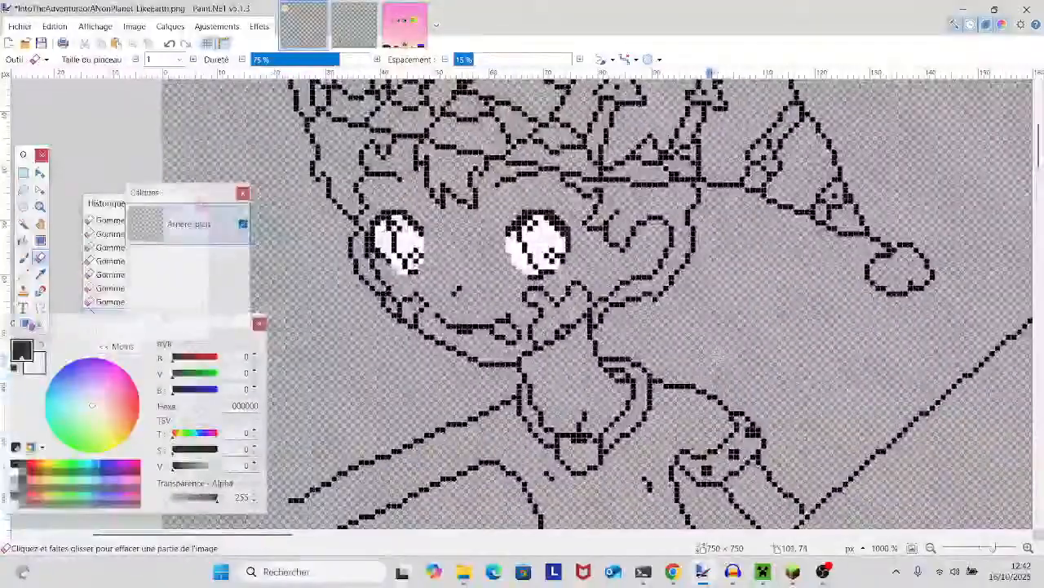
drag(791, 425, 606, 378)
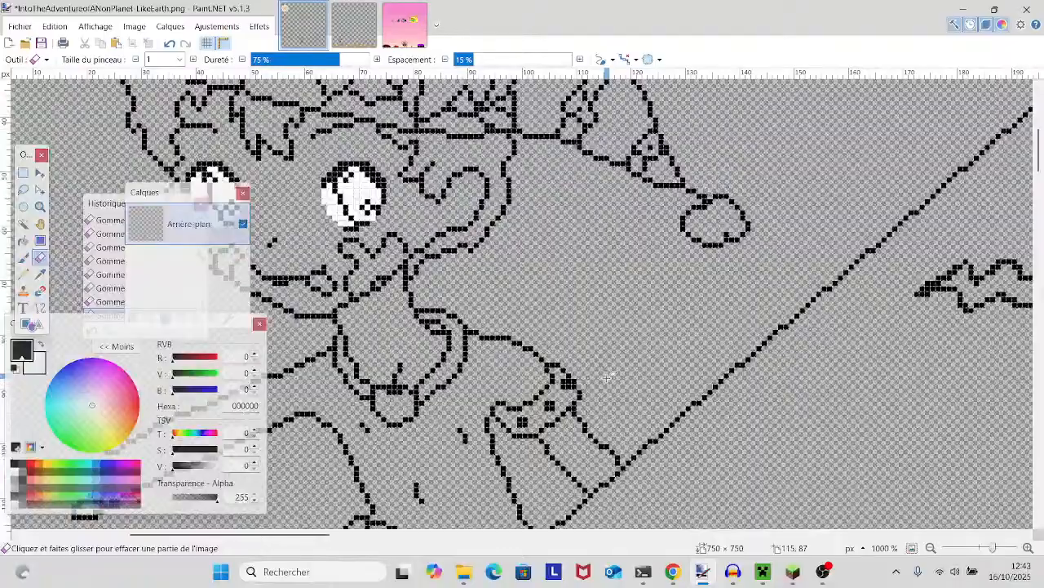
- Inspect the collar, waist garment, eyes and hat outlines at 2000% zoom for doubled pixels
click(1000, 549)
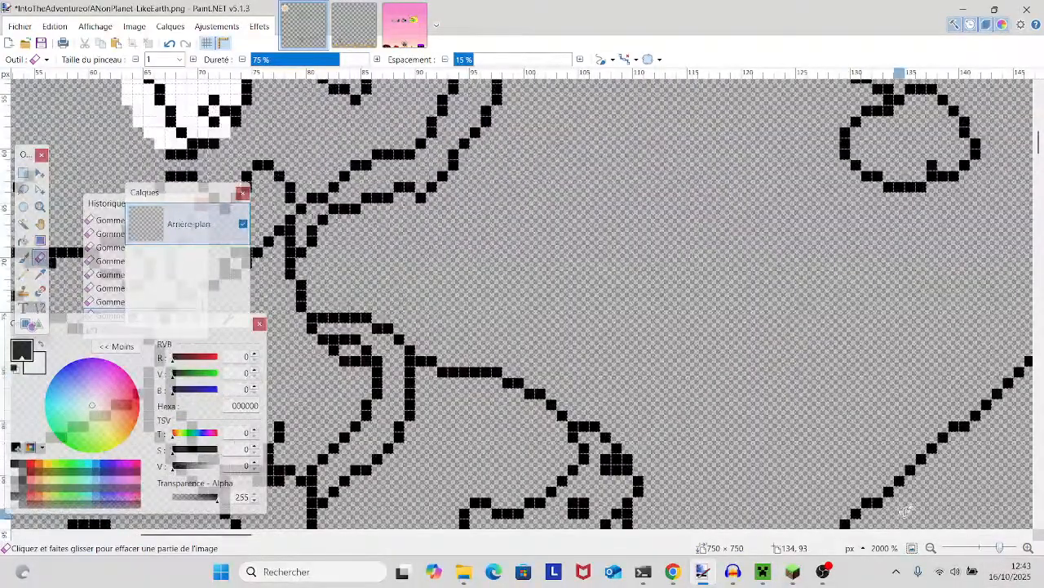
scroll(896, 501, down, 5)
scroll(770, 472, down, 2)
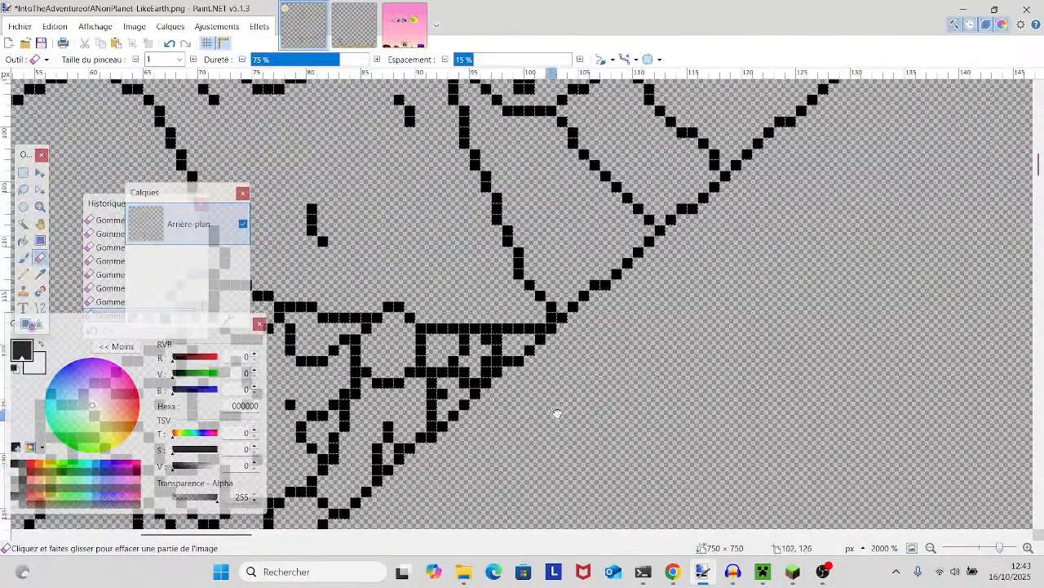
drag(555, 414, 692, 367)
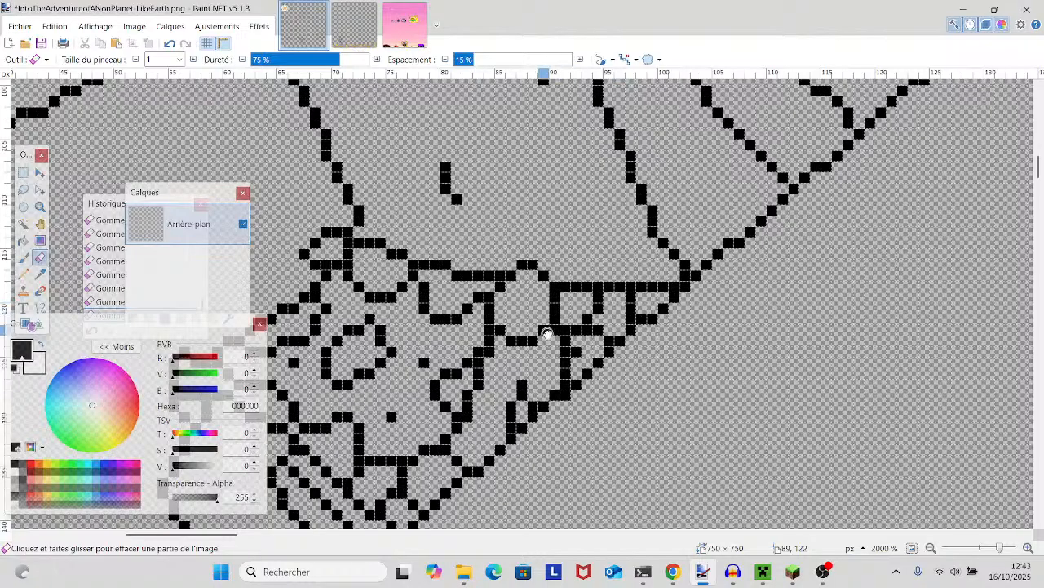
scroll(618, 298, down, 3)
scroll(618, 298, left, 2)
scroll(677, 307, up, 15)
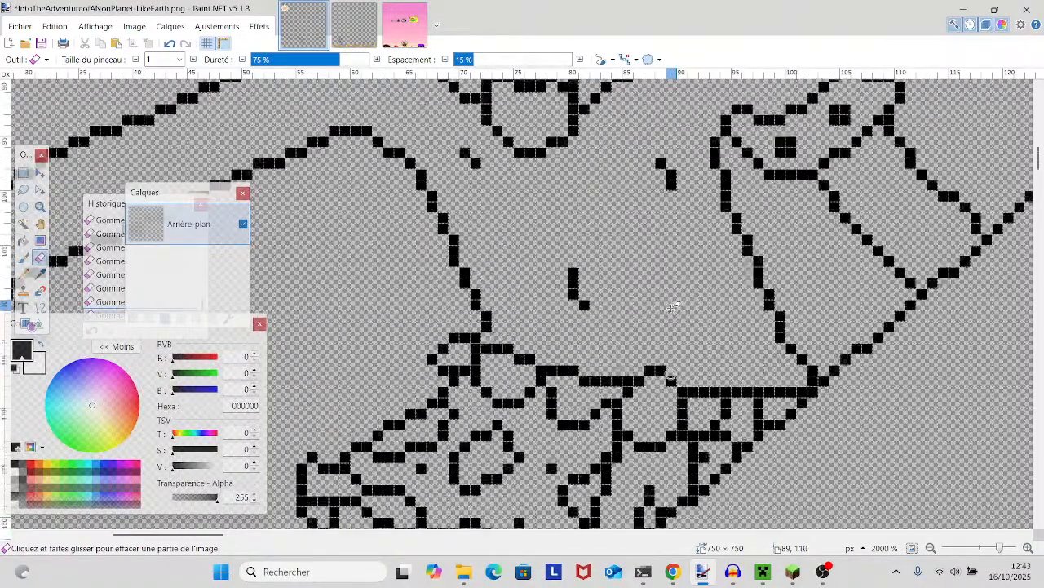
scroll(677, 306, left, 3)
scroll(806, 425, up, 8)
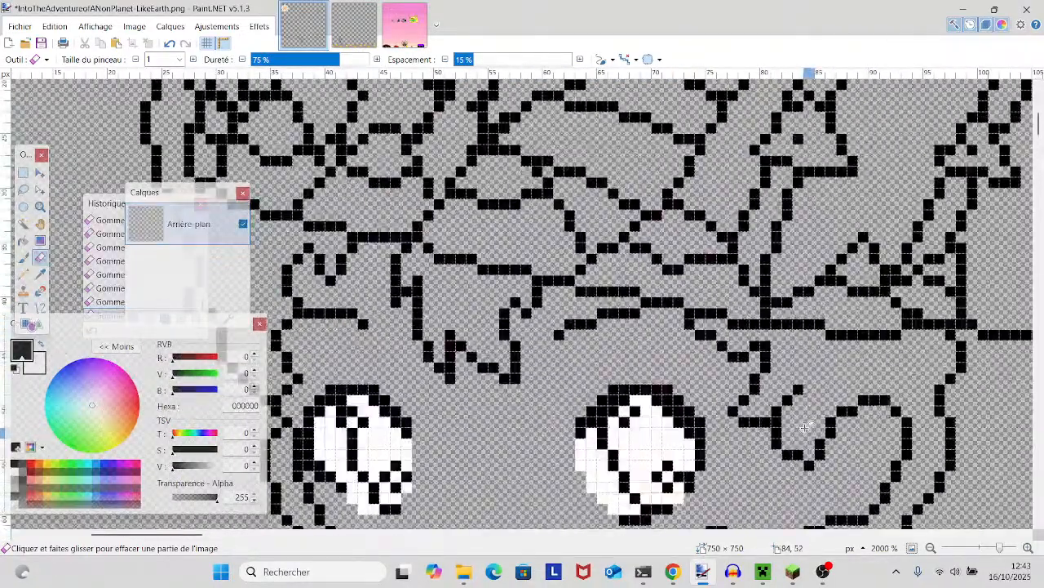
scroll(774, 408, up, 4)
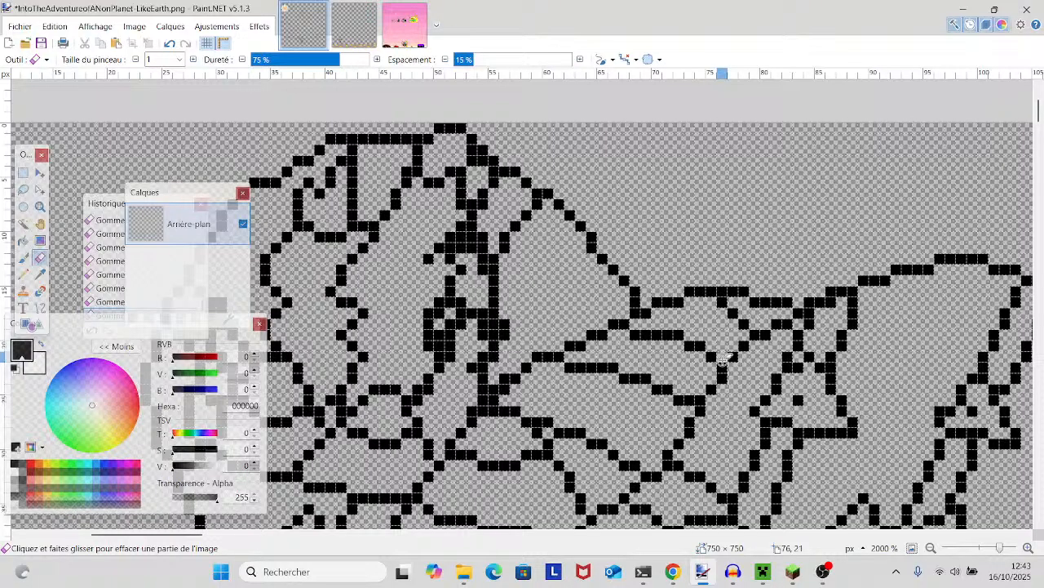
- Look over the rest of the drawing, from the diagonal line and creature to the small figures, for other line art needing cleanup
drag(998, 547, 989, 549)
drag(956, 508, 890, 453)
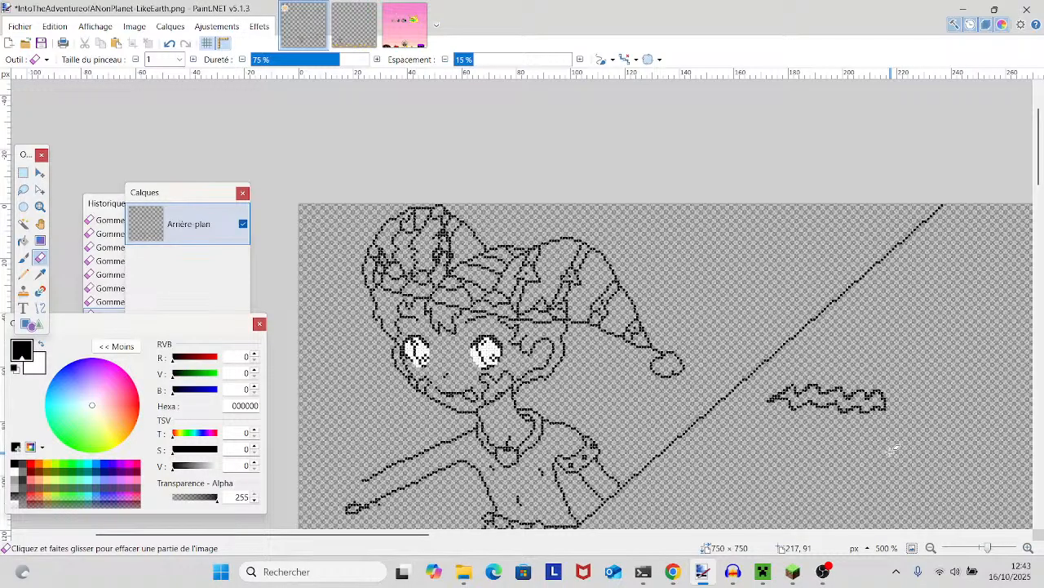
scroll(894, 449, down, 10)
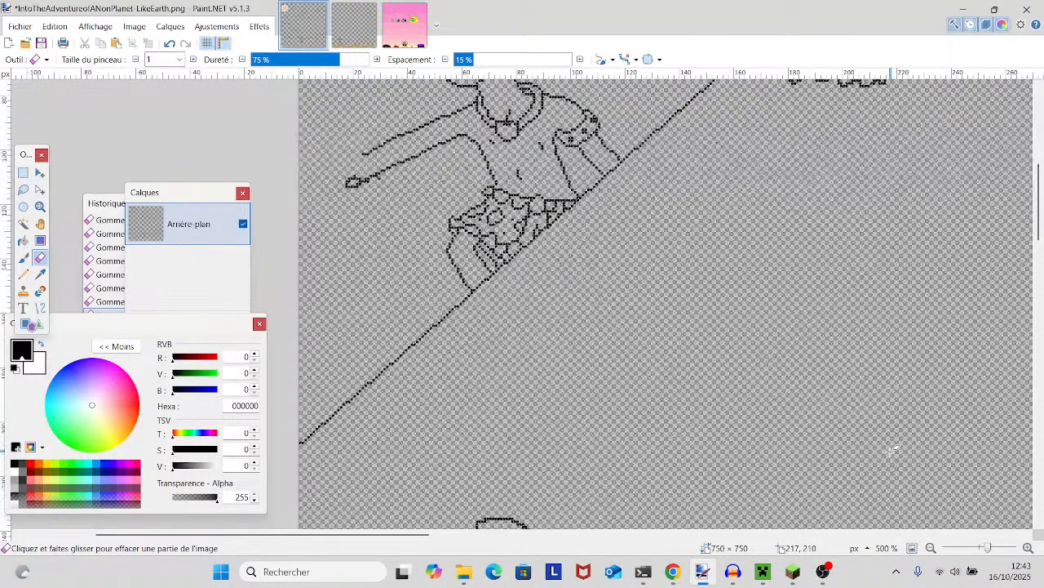
scroll(586, 289, down, 10)
scroll(586, 290, right, 4)
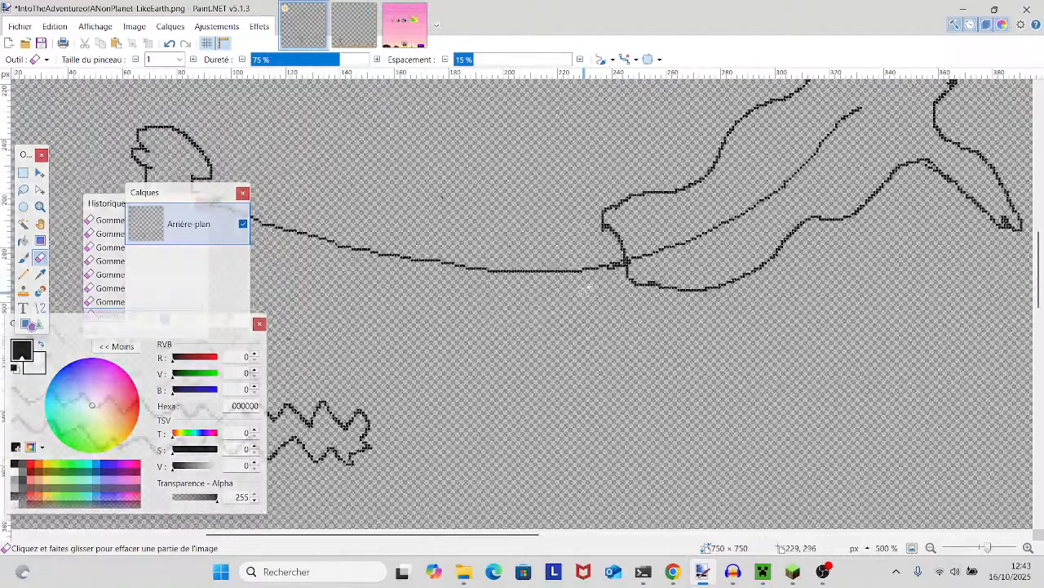
scroll(585, 290, down, 6)
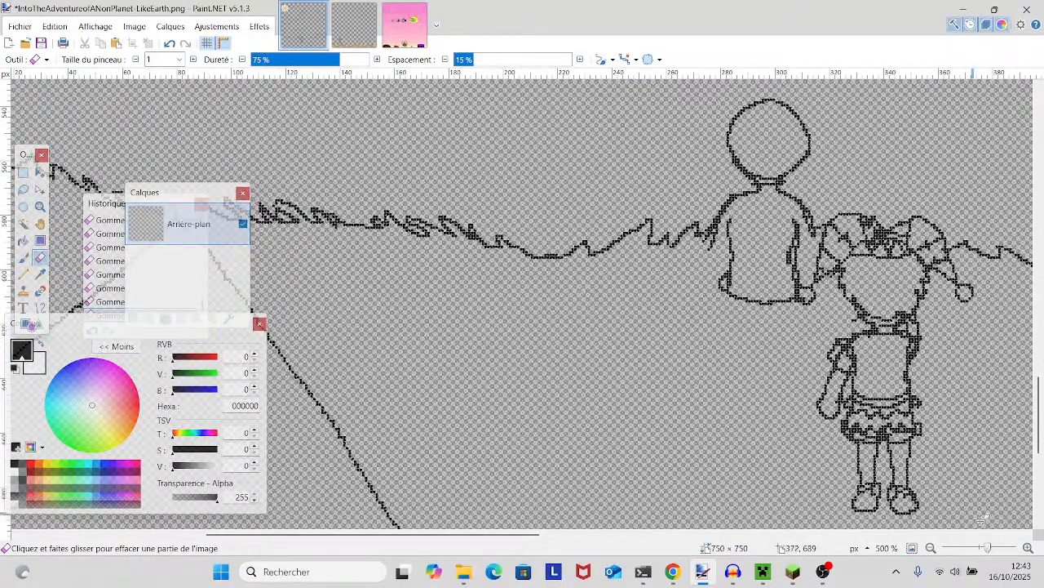
drag(987, 547, 985, 547)
scroll(920, 437, up, 3)
scroll(920, 439, up, 1)
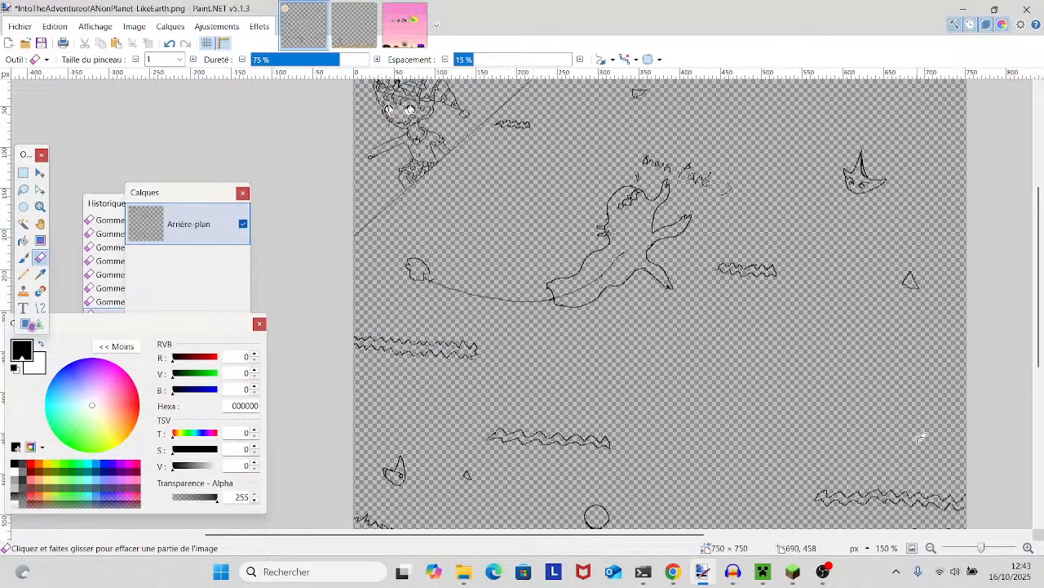
mouse_move(919, 439)
mouse_down()
mouse_move(783, 379)
mouse_move(881, 434)
mouse_up()
- Erase the doubled pixels at the upper end of the segmented shape inside the creature's head
drag(982, 547, 995, 545)
scroll(895, 454, up, 5)
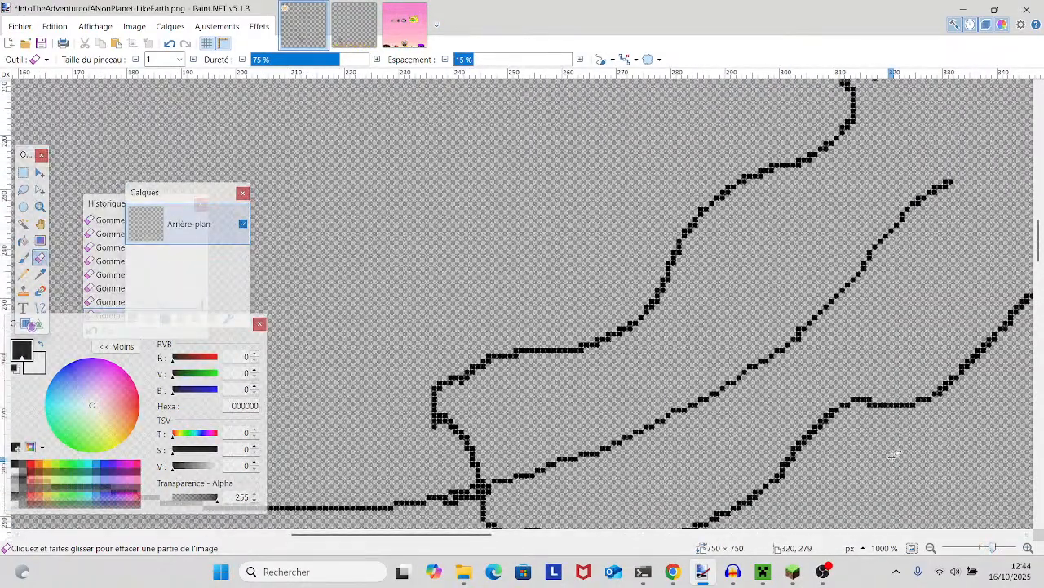
drag(882, 449, 495, 458)
scroll(665, 473, up, 5)
scroll(659, 458, up, 1)
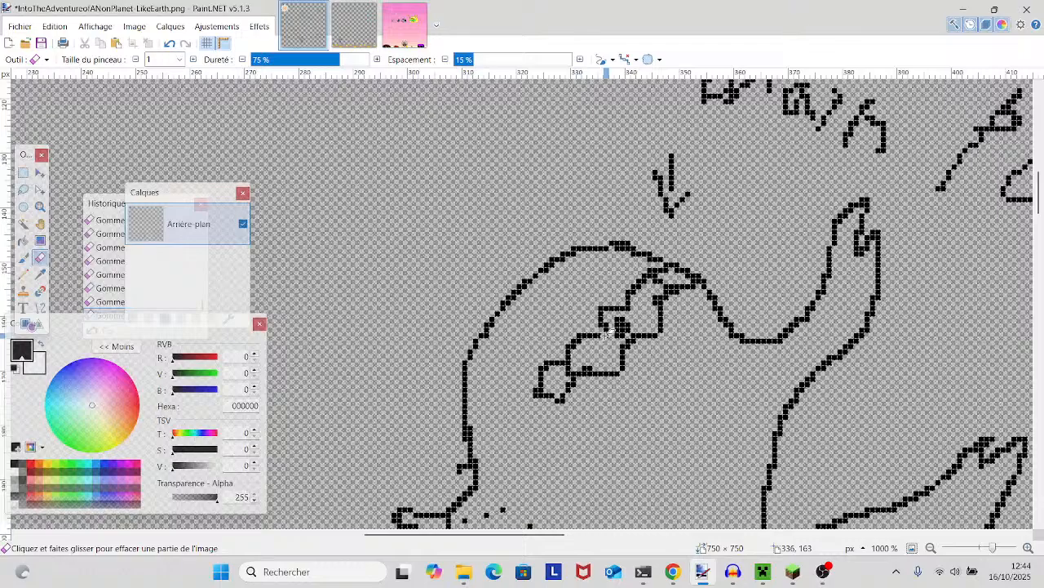
scroll(749, 353, right, 3)
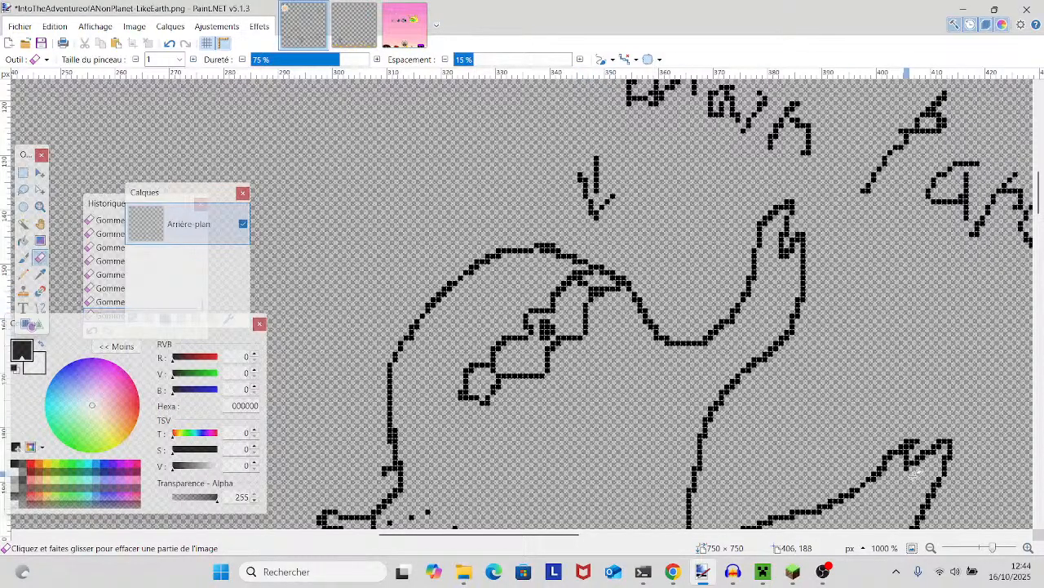
drag(993, 548, 1000, 547)
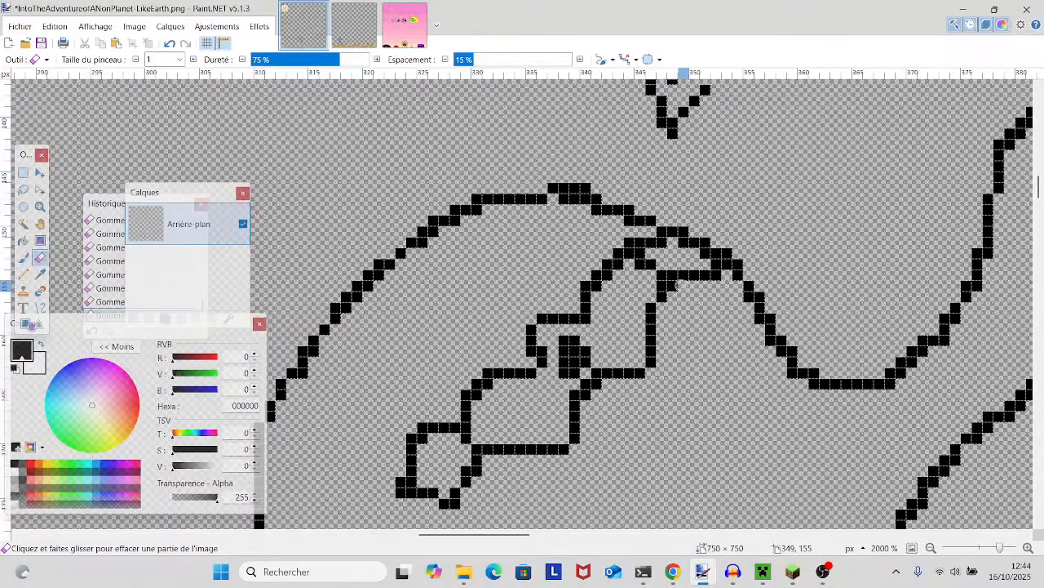
click(716, 276)
click(651, 261)
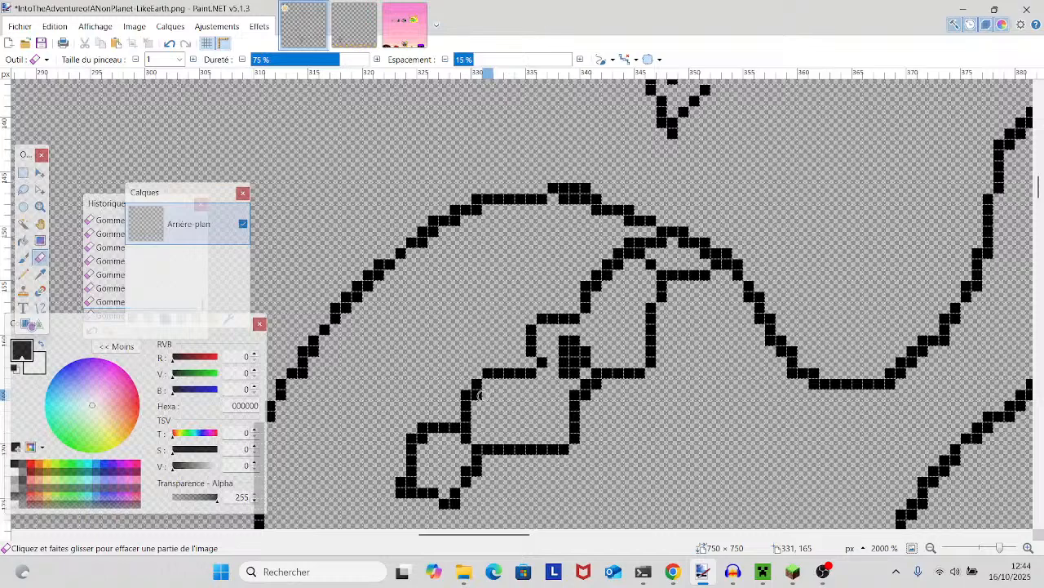
- Erase the extra corner pixels along the lower half of the segmented head shape and undo the last erasure at its lower tip
drag(568, 347, 559, 354)
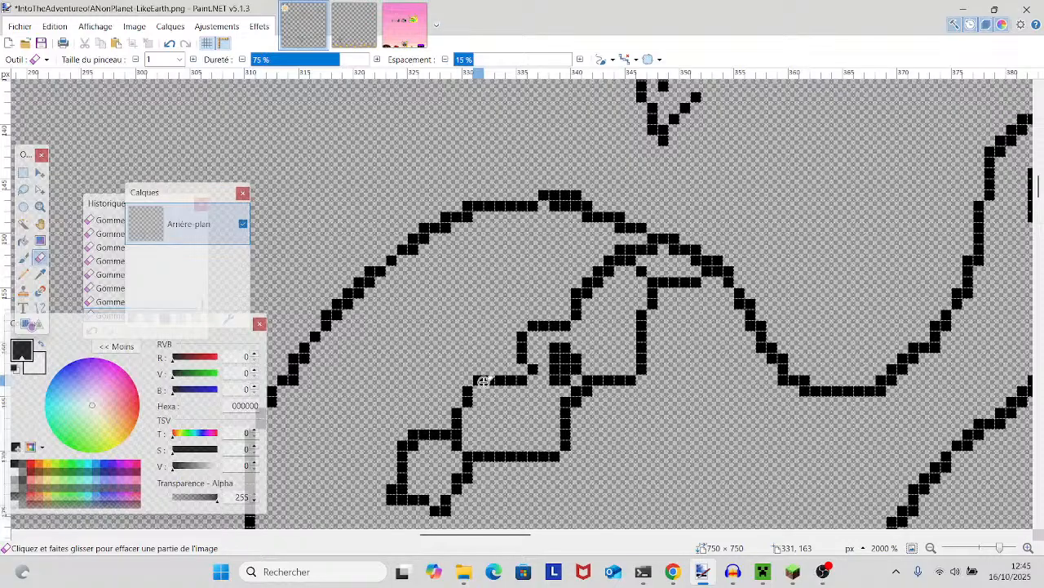
click(587, 380)
click(457, 444)
scroll(455, 446, down, 2)
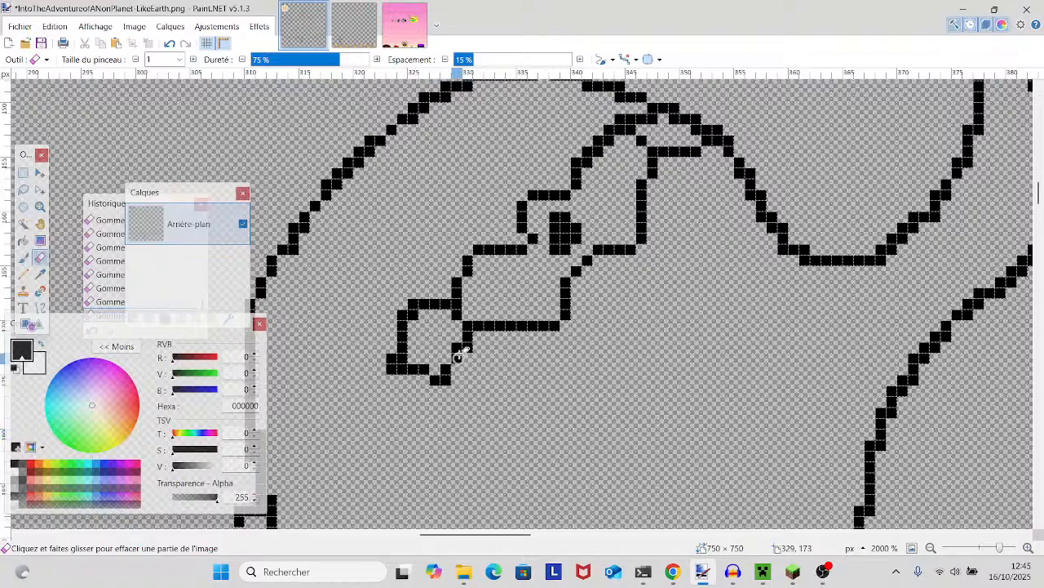
click(173, 50)
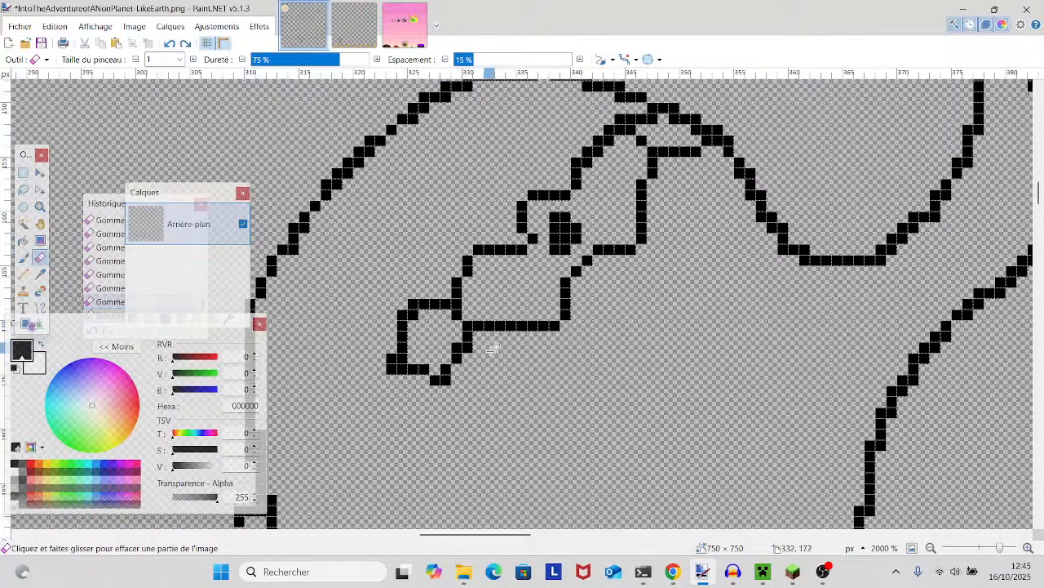
- Erase the extra corner pixels around the lower tip and rounded end of the segmented shape in the creature's head
click(439, 379)
mouse_move(430, 374)
mouse_down()
mouse_move(395, 369)
mouse_move(389, 354)
mouse_move(412, 304)
mouse_up()
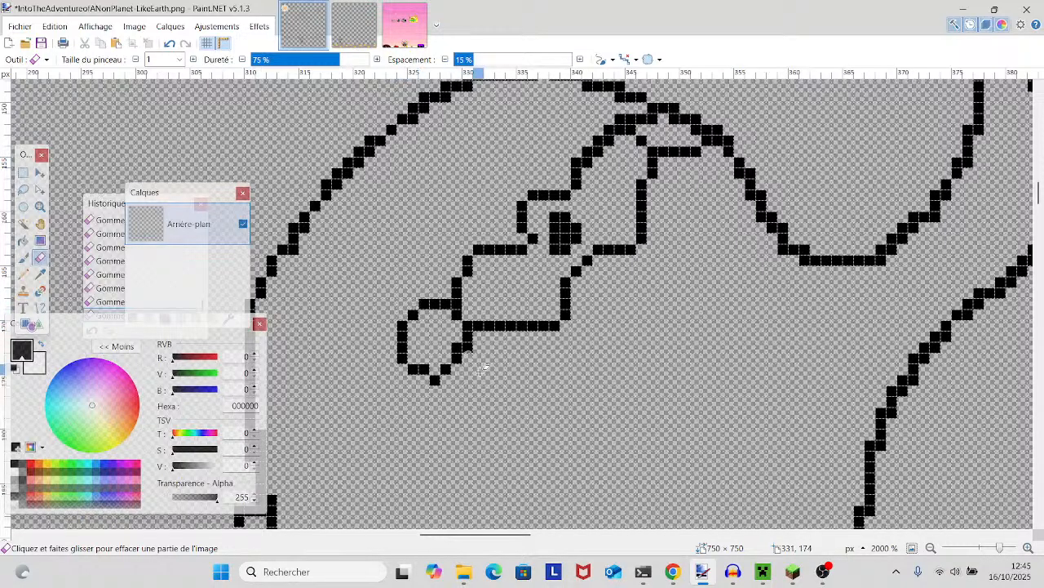
scroll(490, 392, up, 3)
scroll(490, 392, right, 2)
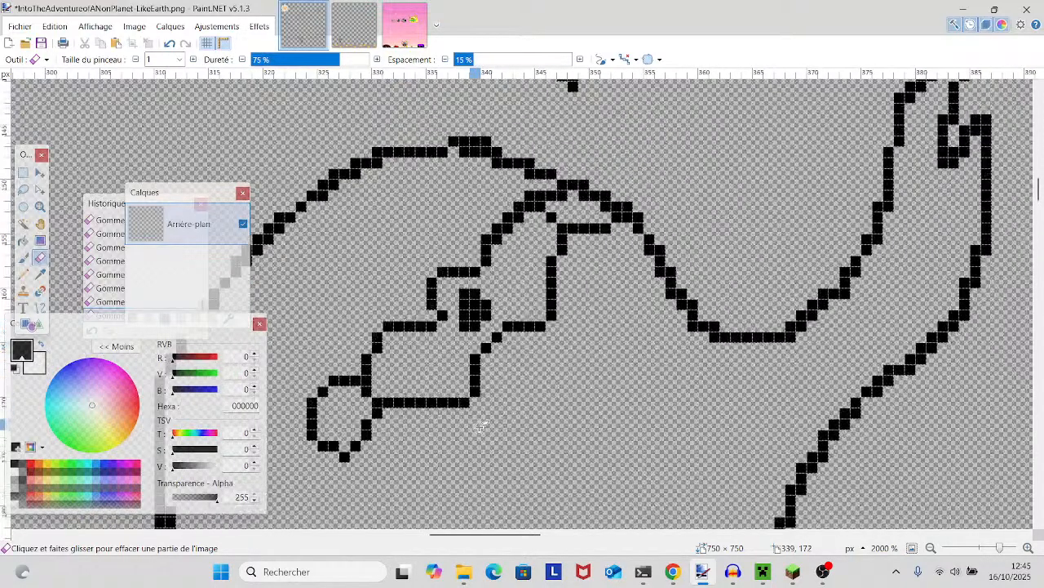
- Erase the doubled pixels along the upper edge of the segmented shape and on the head outline descending beside it
scroll(478, 412, up, 3)
scroll(482, 375, down, 1)
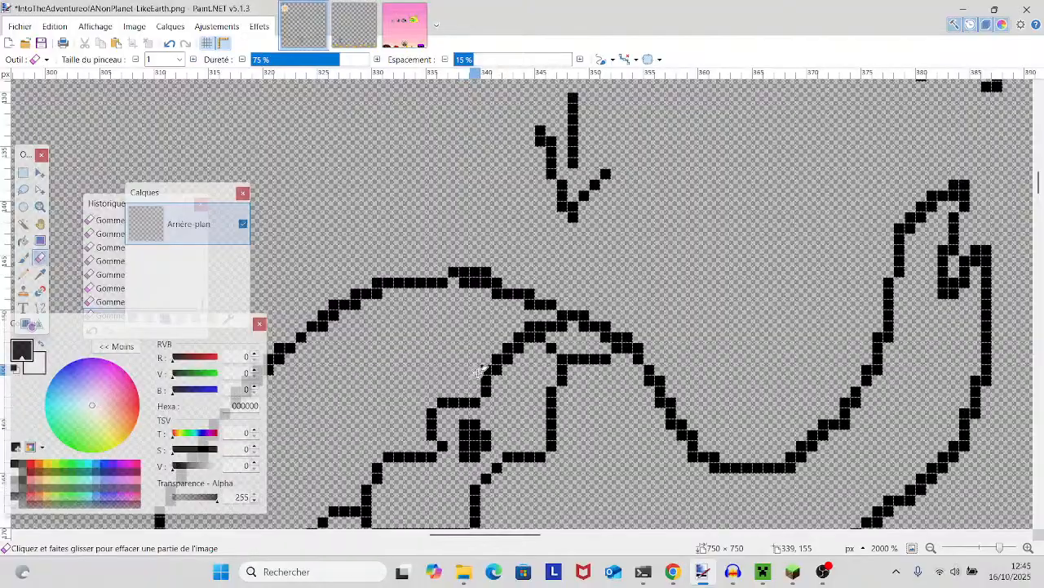
mouse_move(495, 359)
mouse_down()
mouse_move(526, 331)
mouse_move(555, 328)
mouse_up()
scroll(555, 331, down, 3)
scroll(561, 343, up, 2)
scroll(567, 351, down, 2)
scroll(568, 353, up, 2)
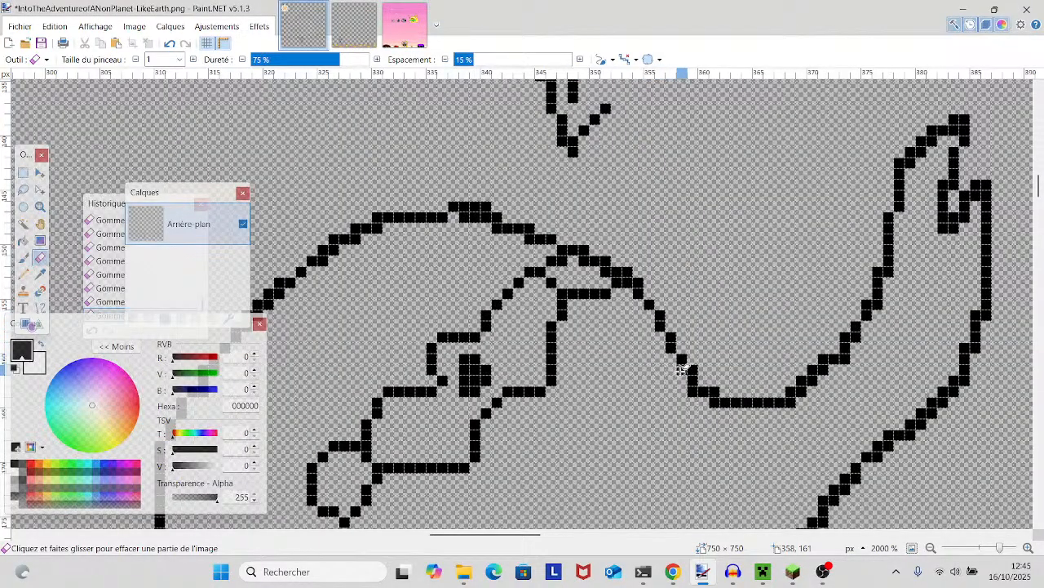
- Erase the extra corner pixels along the dip beside the creature's head and up the inner edge of its raised arm
click(717, 403)
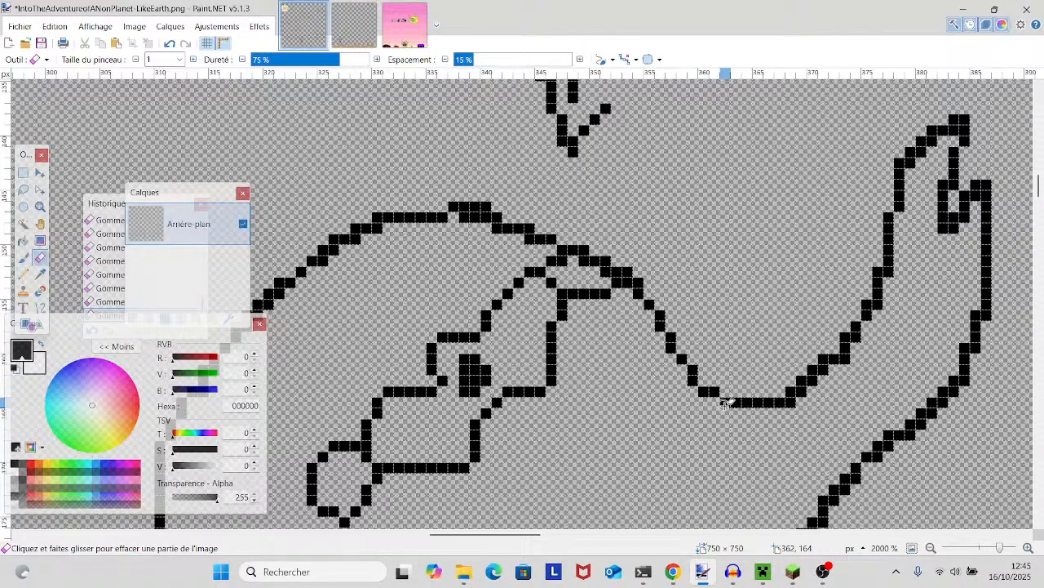
click(790, 402)
click(803, 393)
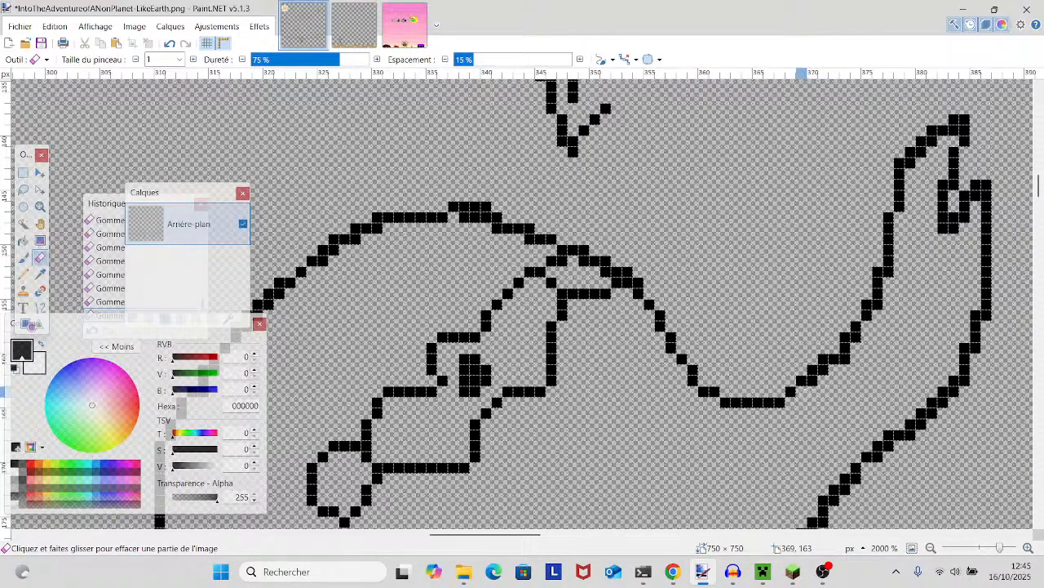
click(813, 382)
click(823, 371)
click(845, 360)
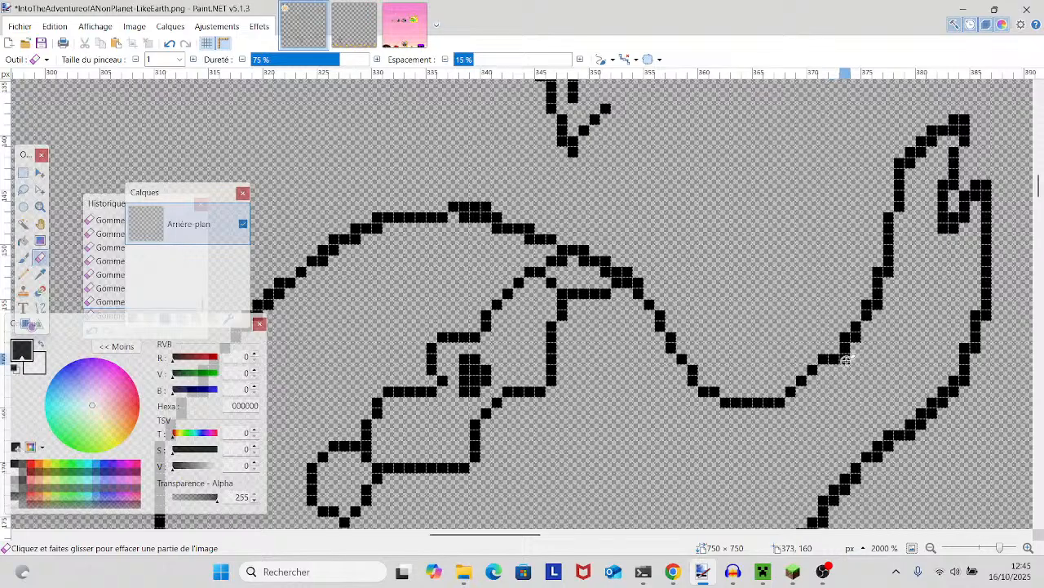
click(879, 304)
click(889, 271)
- Erase the doubled pixels on the head outline from its crest down the right slope to the dip
scroll(889, 274, down, 10)
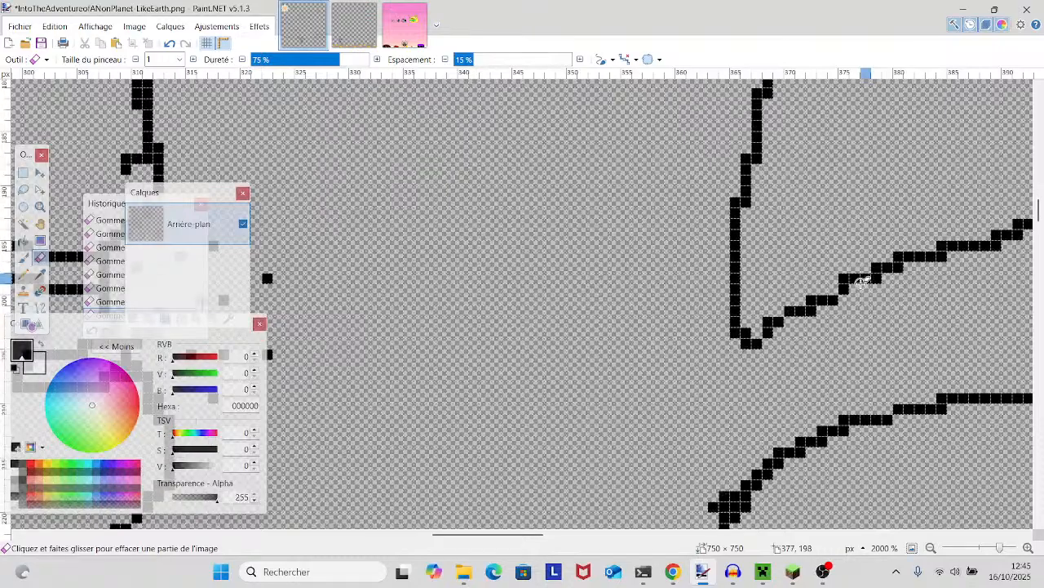
scroll(742, 204, up, 3)
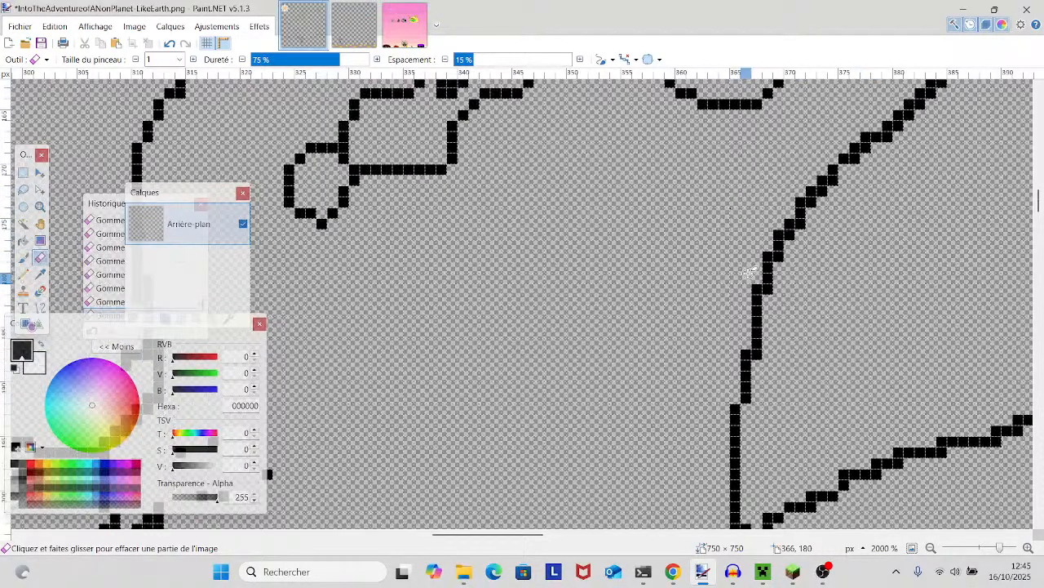
scroll(749, 271, up, 8)
scroll(749, 271, left, 2)
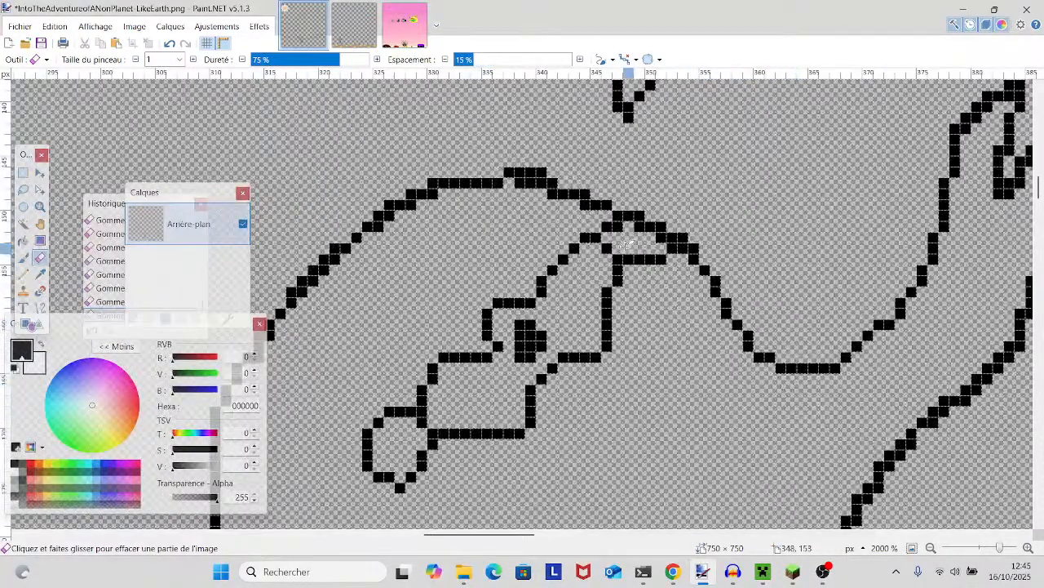
mouse_move(552, 173)
mouse_down()
mouse_move(536, 169)
mouse_move(521, 184)
mouse_move(539, 180)
mouse_move(582, 205)
mouse_move(612, 345)
mouse_move(788, 364)
mouse_up()
scroll(581, 205, down, 5)
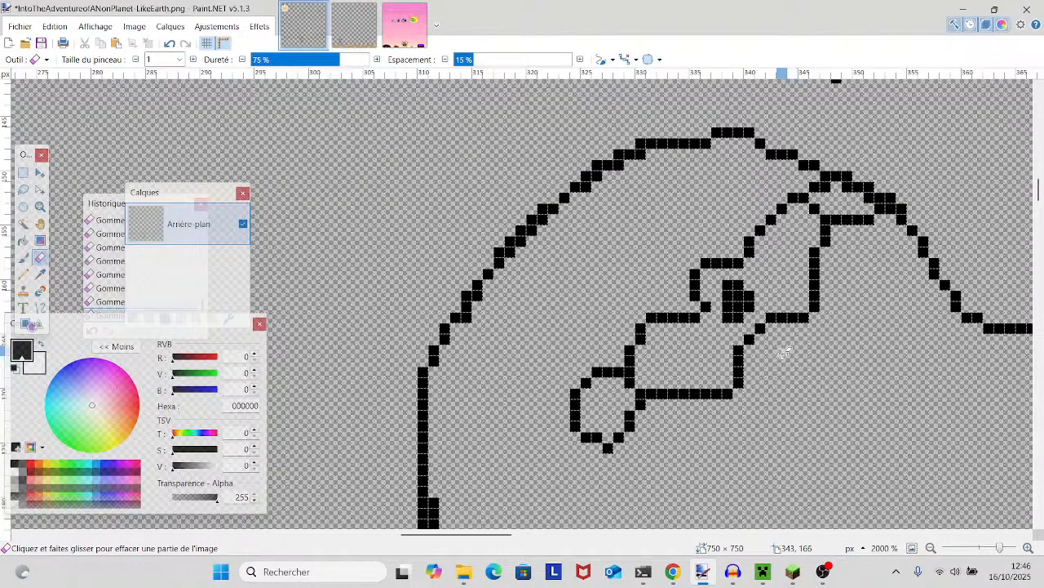
- Thin the left side of the creature's head outline to one pixel, down to the neck above the small protrusions
scroll(737, 305, down, 4)
scroll(646, 280, up, 2)
mouse_move(438, 314)
mouse_down()
mouse_move(424, 310)
mouse_move(425, 343)
mouse_up()
scroll(425, 343, down, 2)
scroll(425, 310, down, 2)
scroll(425, 252, up, 2)
drag(431, 187, 412, 197)
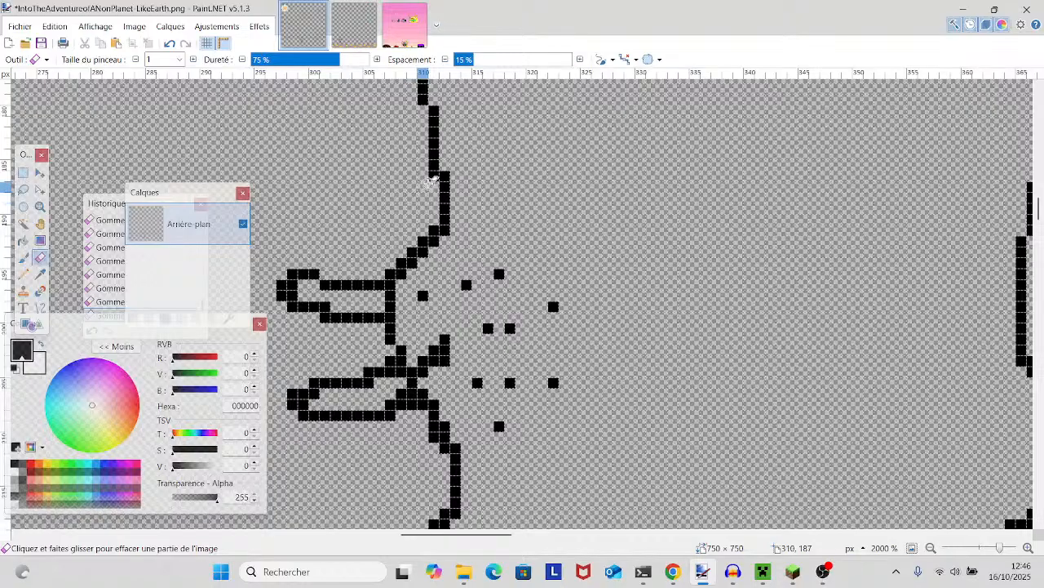
- Erase the doubled pixels along the upper-left arc of the creature's head and view the drawing at 150% zoom
scroll(424, 187, up, 3)
scroll(631, 279, up, 1)
scroll(631, 280, right, 1)
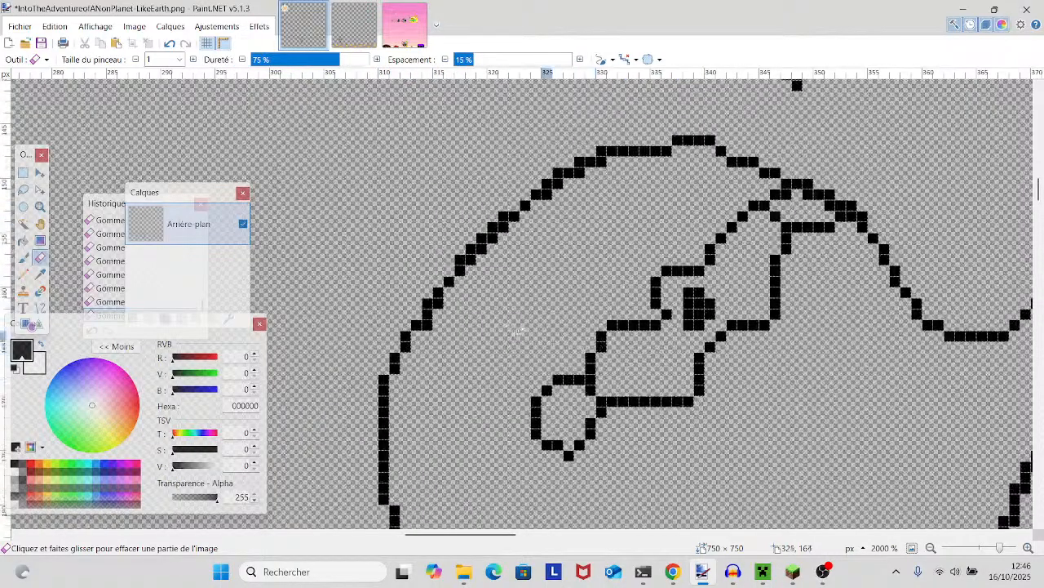
mouse_move(439, 305)
mouse_down()
mouse_move(505, 231)
mouse_move(581, 210)
mouse_move(553, 195)
mouse_move(601, 148)
mouse_move(628, 155)
mouse_up()
drag(1000, 547, 982, 549)
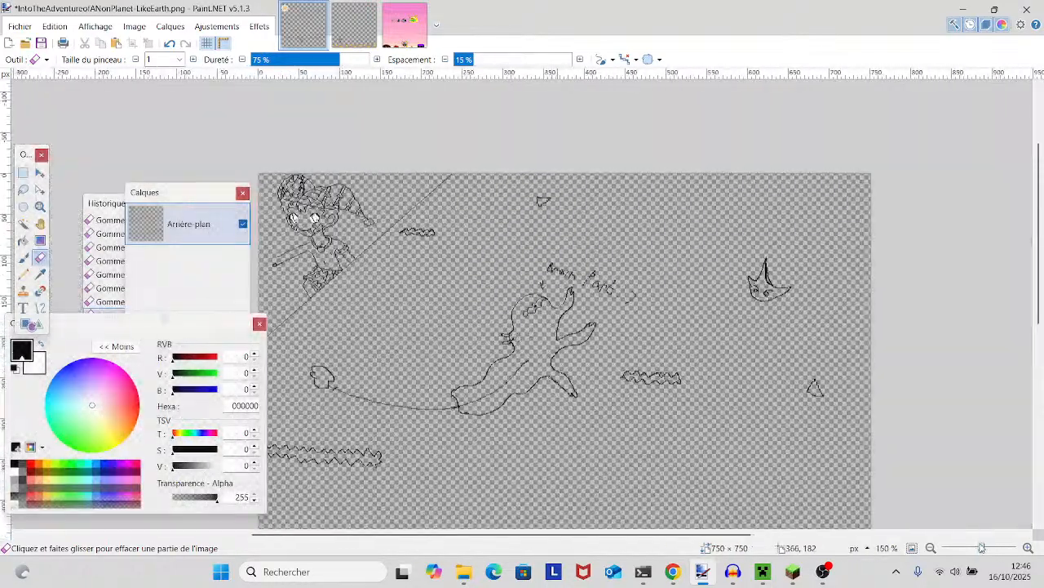
scroll(935, 363, down, 2)
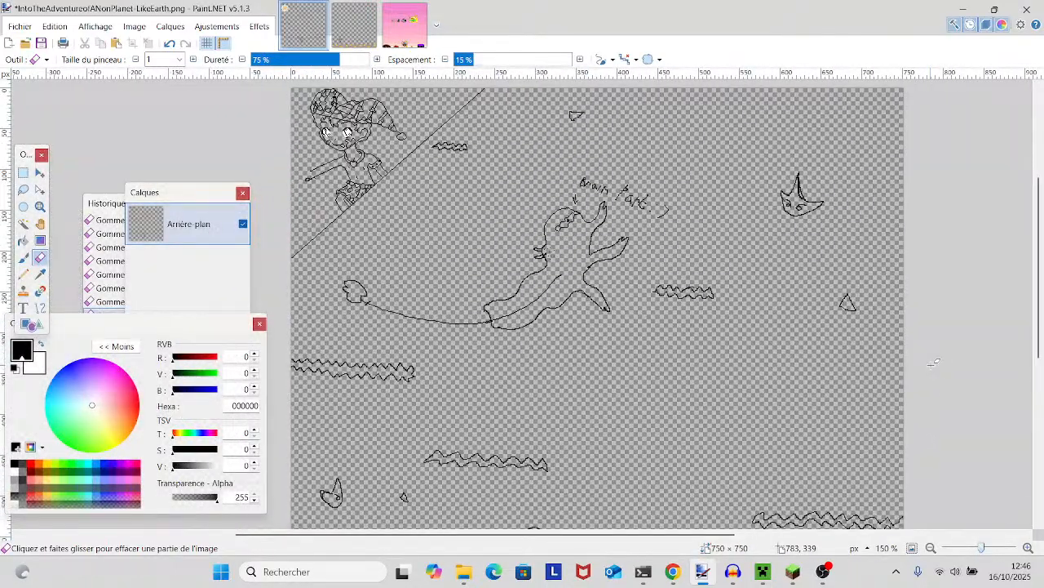